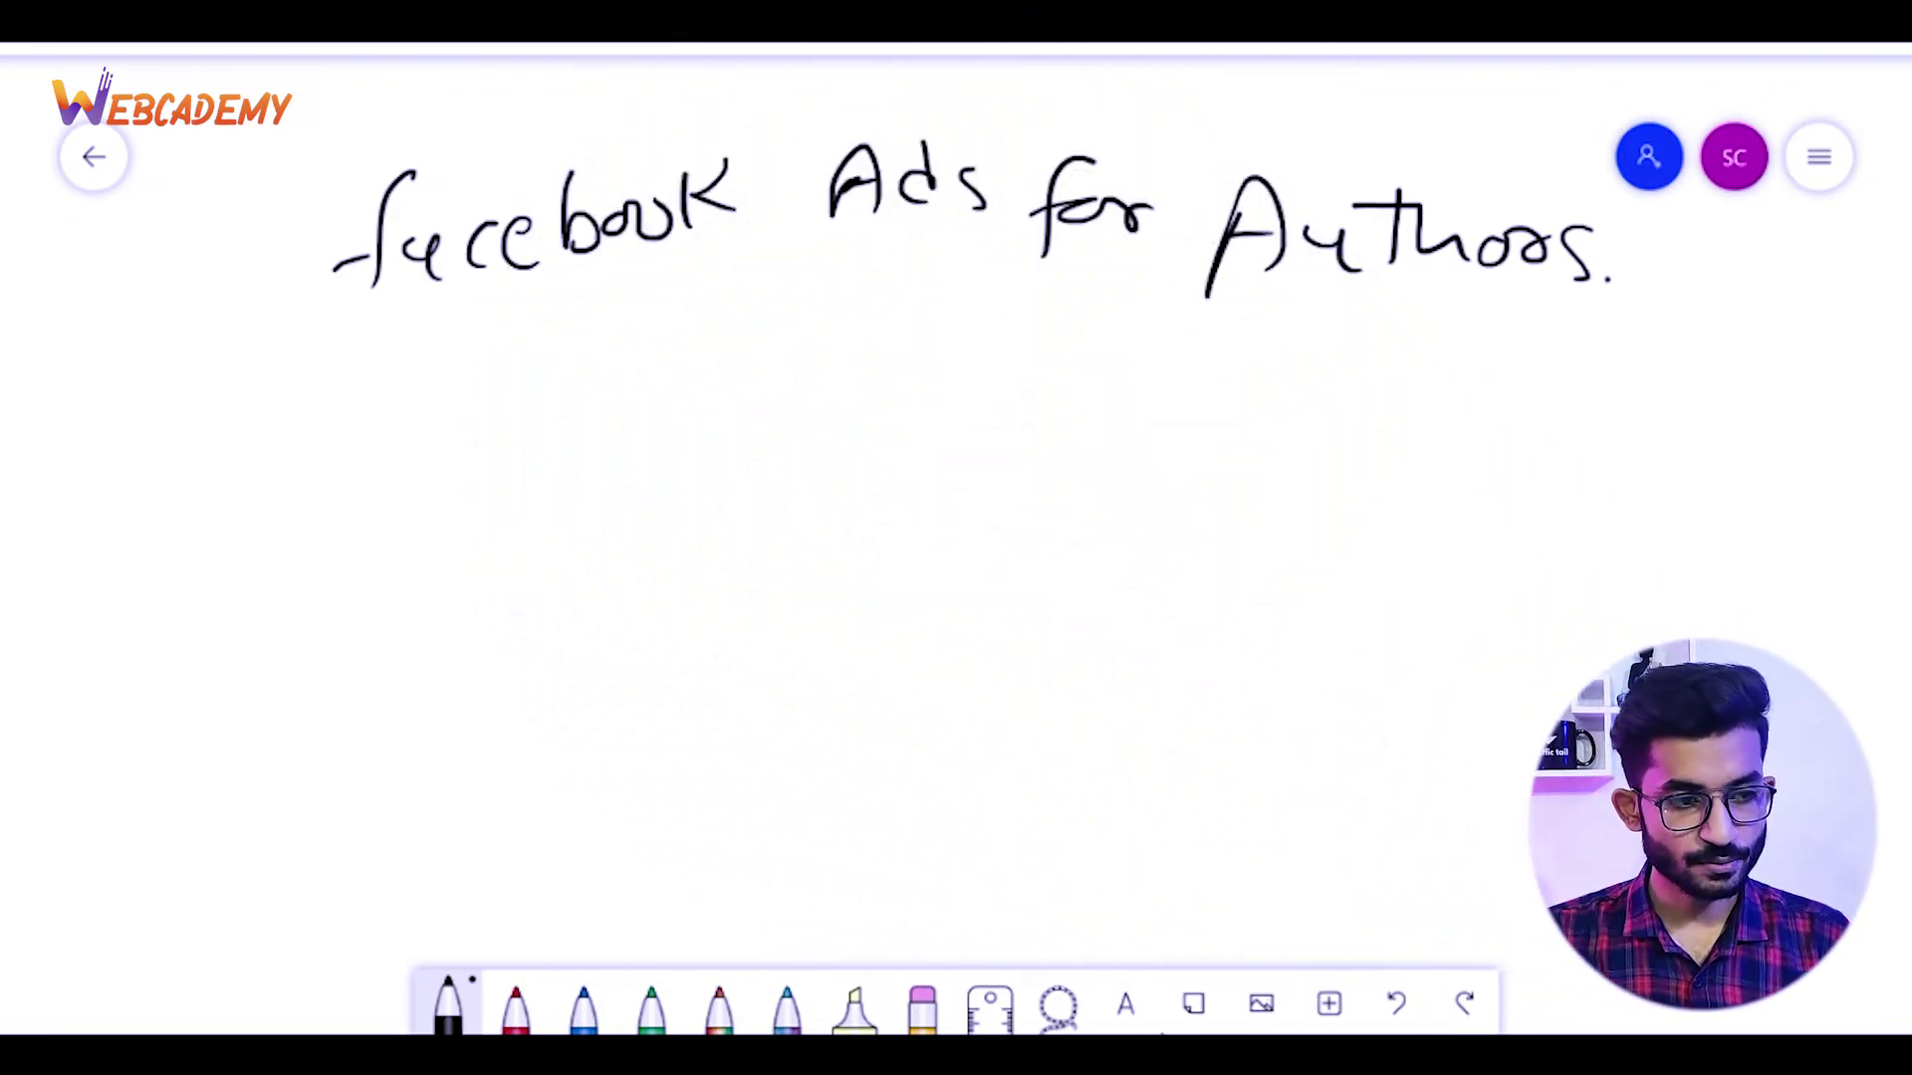
Underline the whiteboard title, circle "Authors", and draw two diverging branches from a small circled node below it
{"action": "mouse_move", "coordinate": [478, 360]}
{"action": "left_mouse_down"}
{"action": "mouse_move", "coordinate": [1268, 319]}
{"action": "mouse_move", "coordinate": [1625, 364]}
{"action": "mouse_move", "coordinate": [1386, 115]}
{"action": "mouse_move", "coordinate": [1210, 293]}
{"action": "left_mouse_up"}
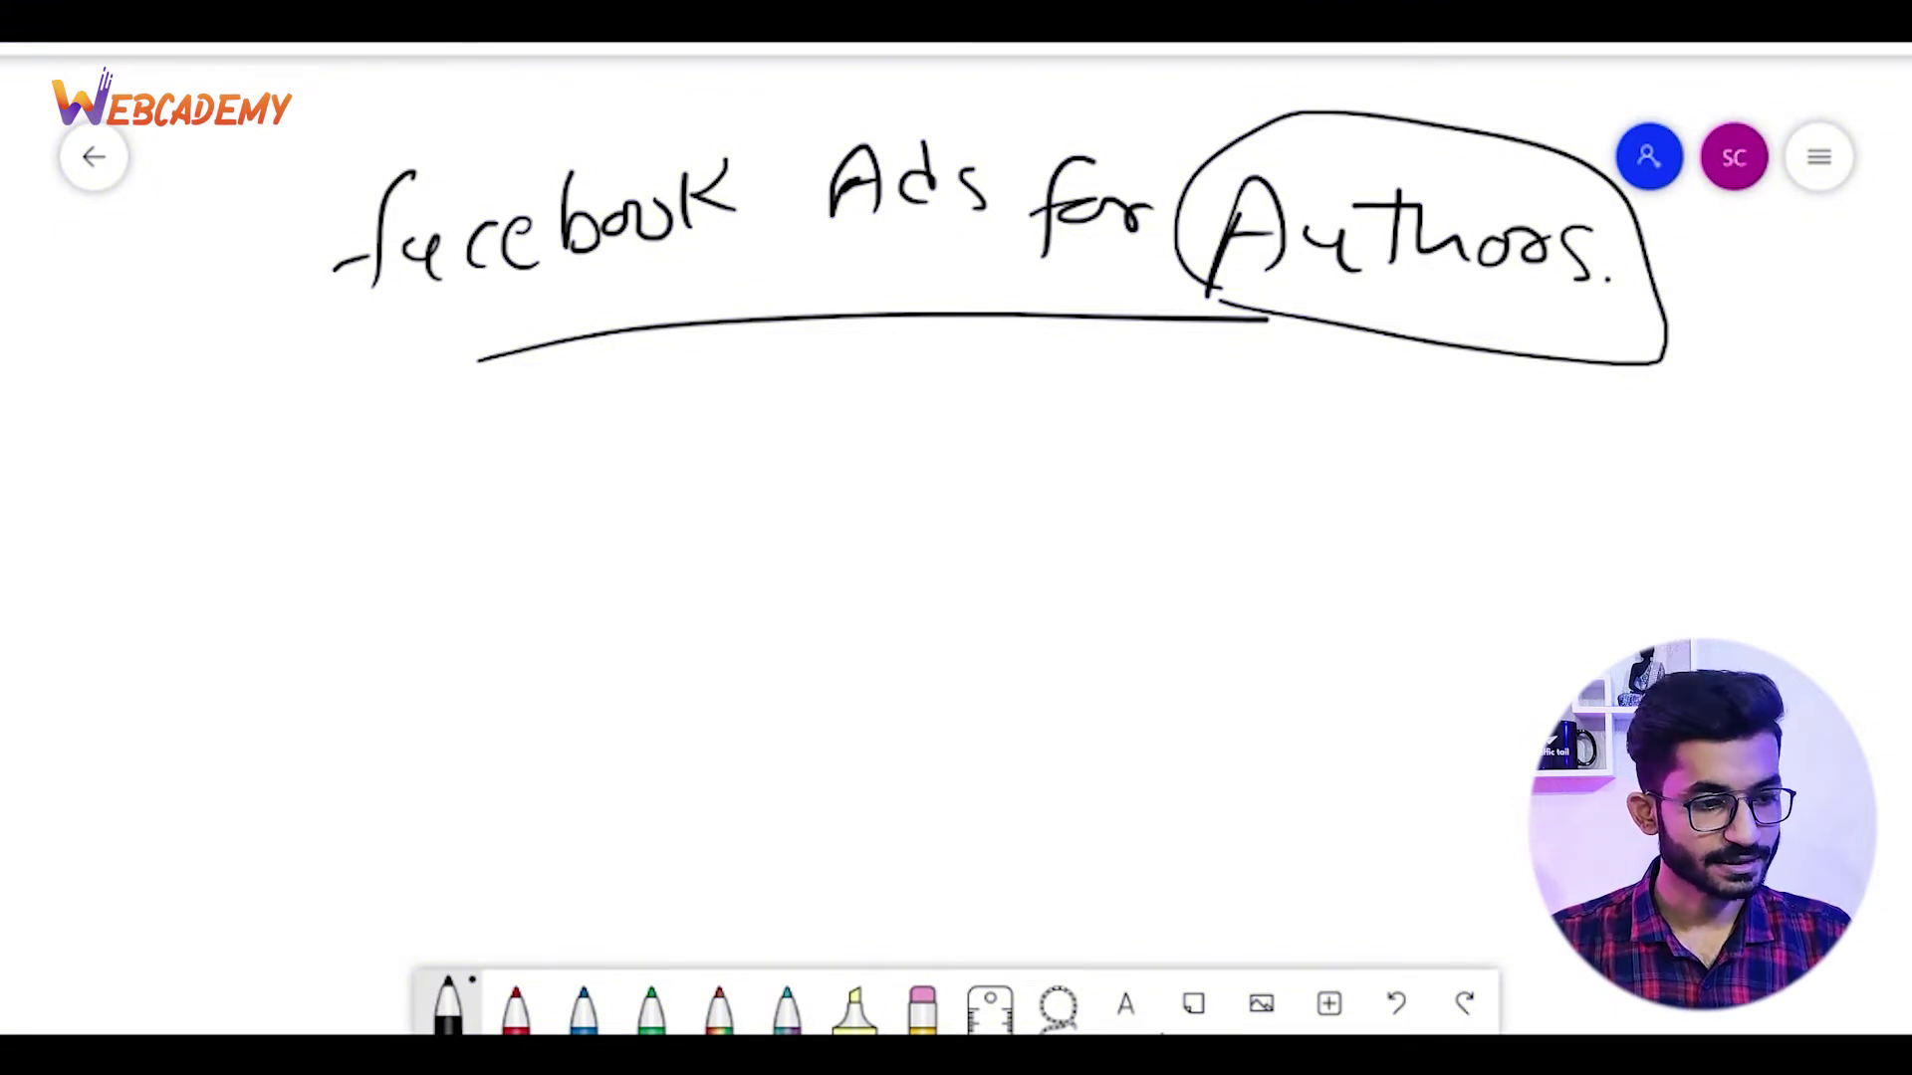
{"action": "left_click_drag", "start_coordinate": [878, 375], "coordinate": [578, 498]}
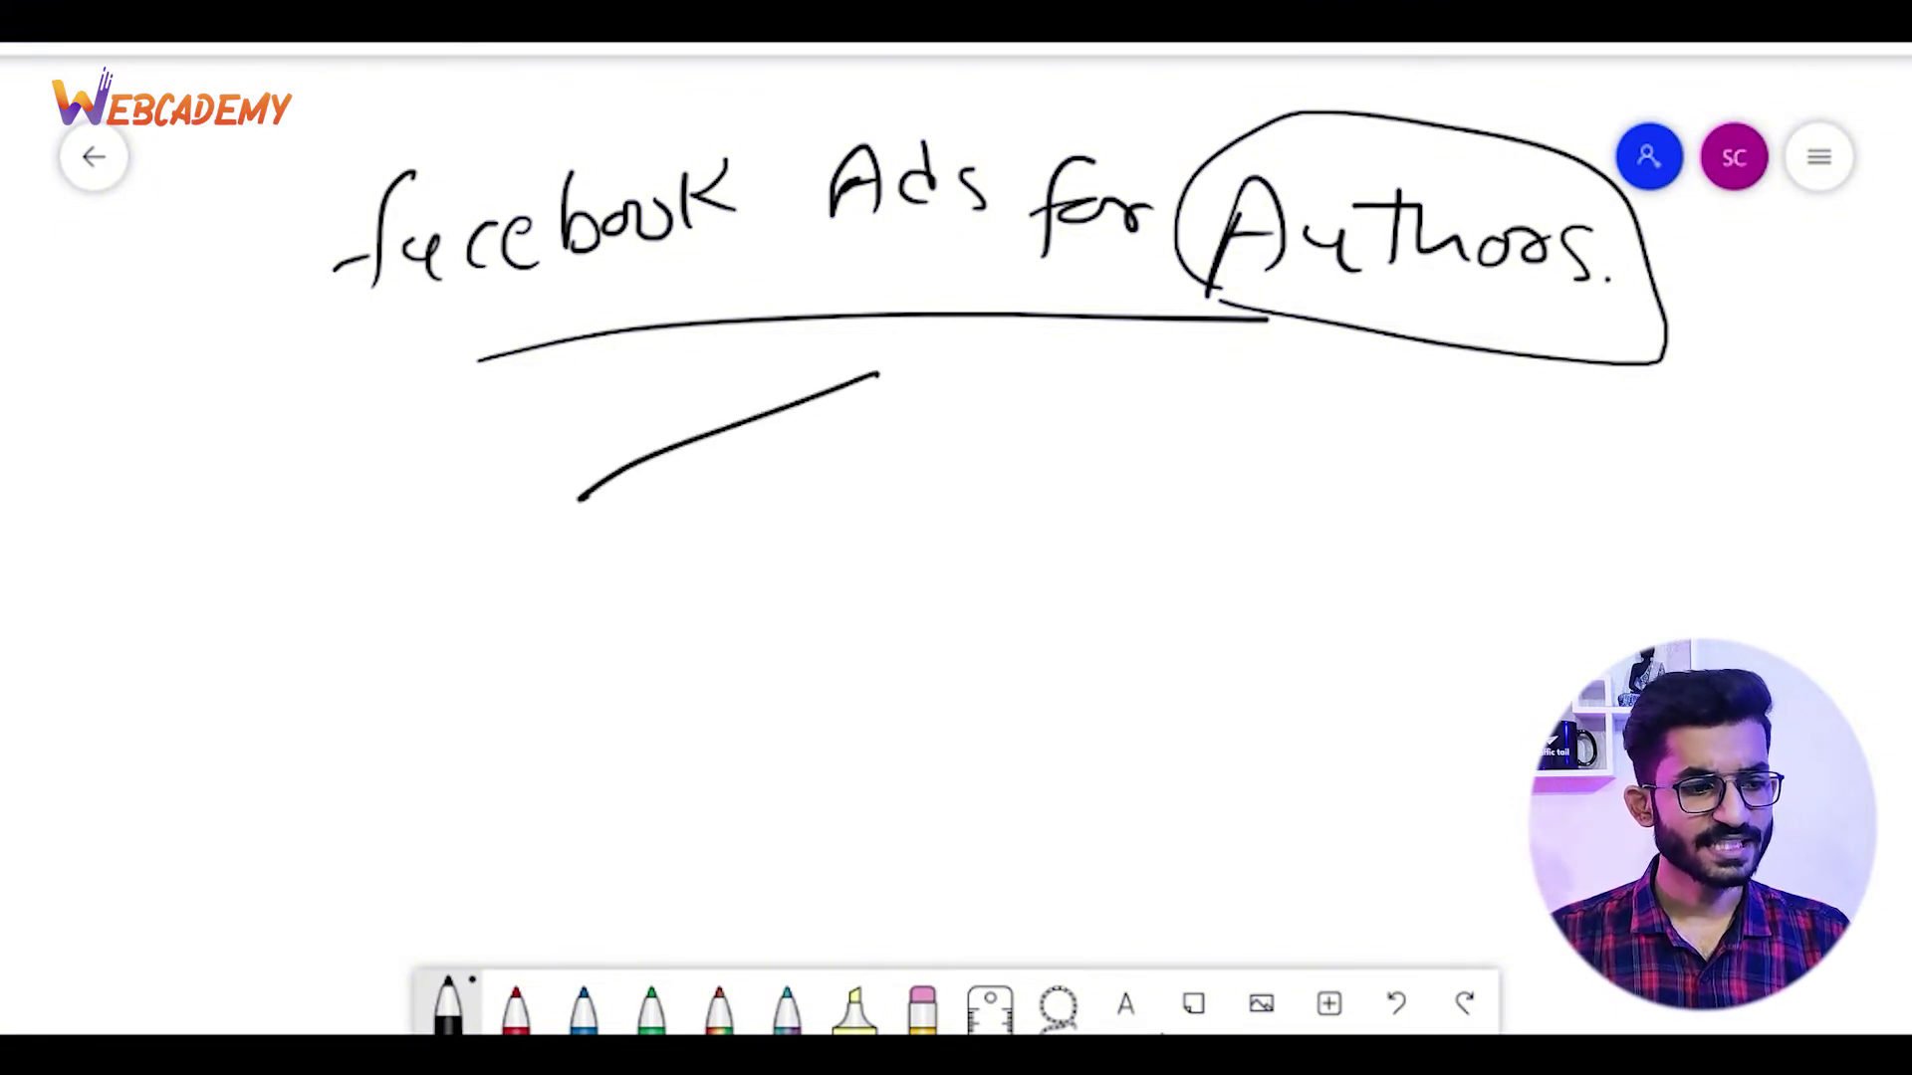
{"action": "left_click_drag", "start_coordinate": [878, 365], "coordinate": [1183, 515]}
{"action": "mouse_move", "coordinate": [880, 336]}
{"action": "left_mouse_down"}
{"action": "mouse_move", "coordinate": [853, 390]}
{"action": "mouse_move", "coordinate": [859, 370]}
{"action": "left_mouse_up"}
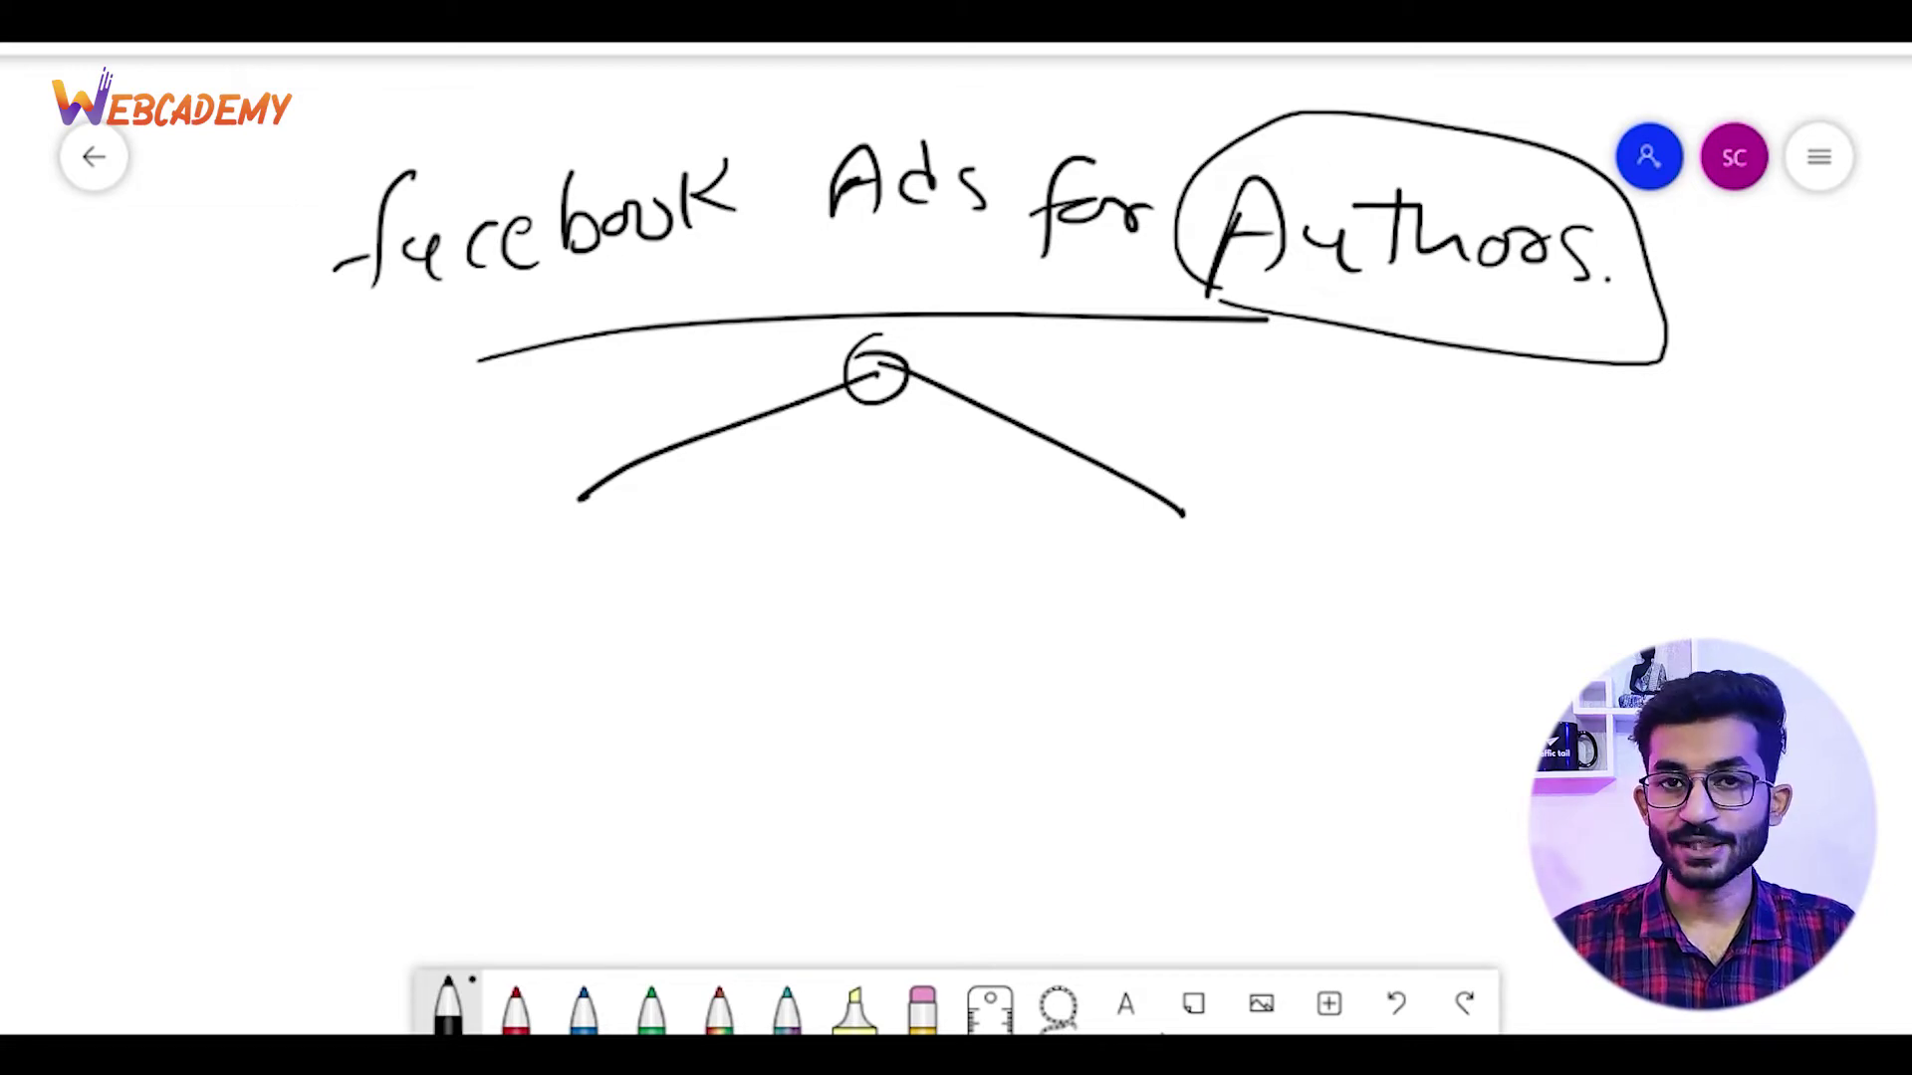
Label the two branches "E." and "Pro." and circle each label
{"action": "left_click_drag", "start_coordinate": [483, 530], "coordinate": [515, 599]}
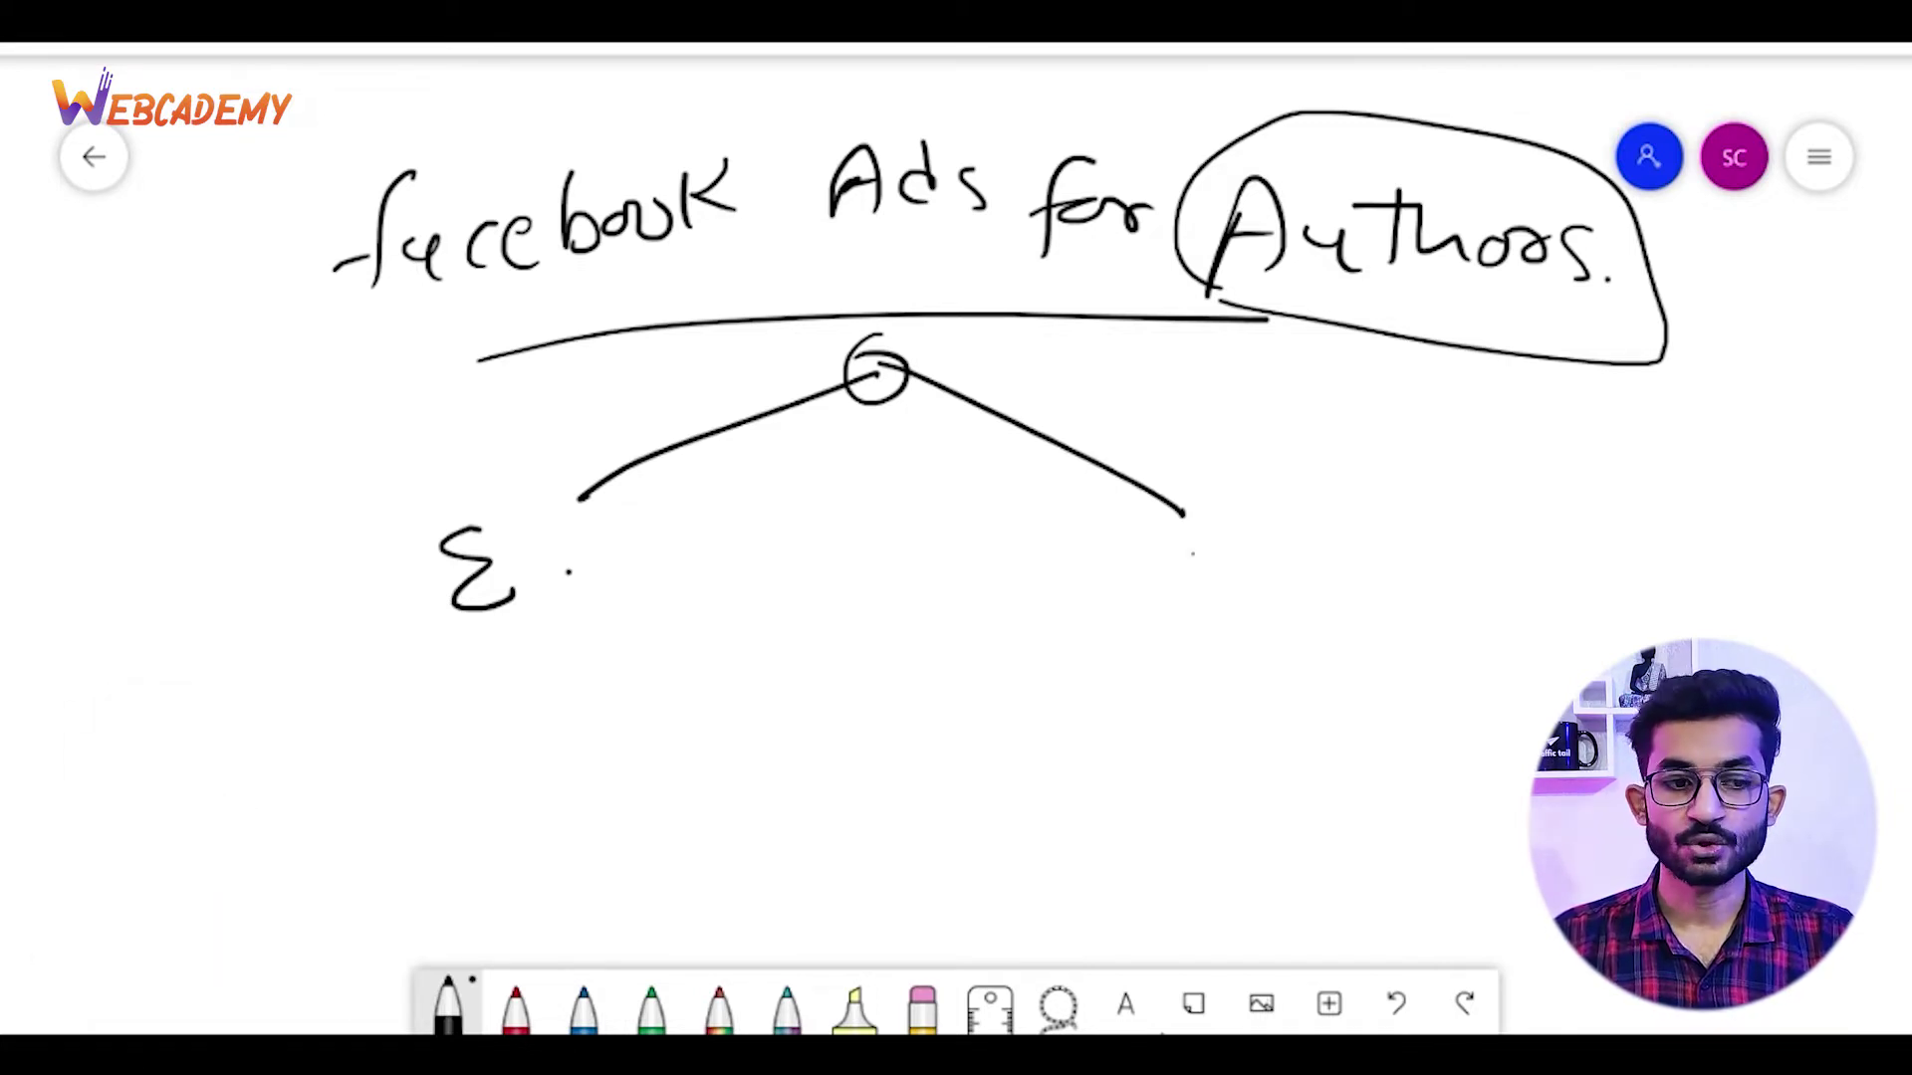
{"action": "mouse_move", "coordinate": [1181, 520]}
{"action": "left_mouse_down"}
{"action": "mouse_move", "coordinate": [1163, 600]}
{"action": "mouse_move", "coordinate": [1177, 563]}
{"action": "mouse_move", "coordinate": [1296, 574]}
{"action": "left_mouse_up"}
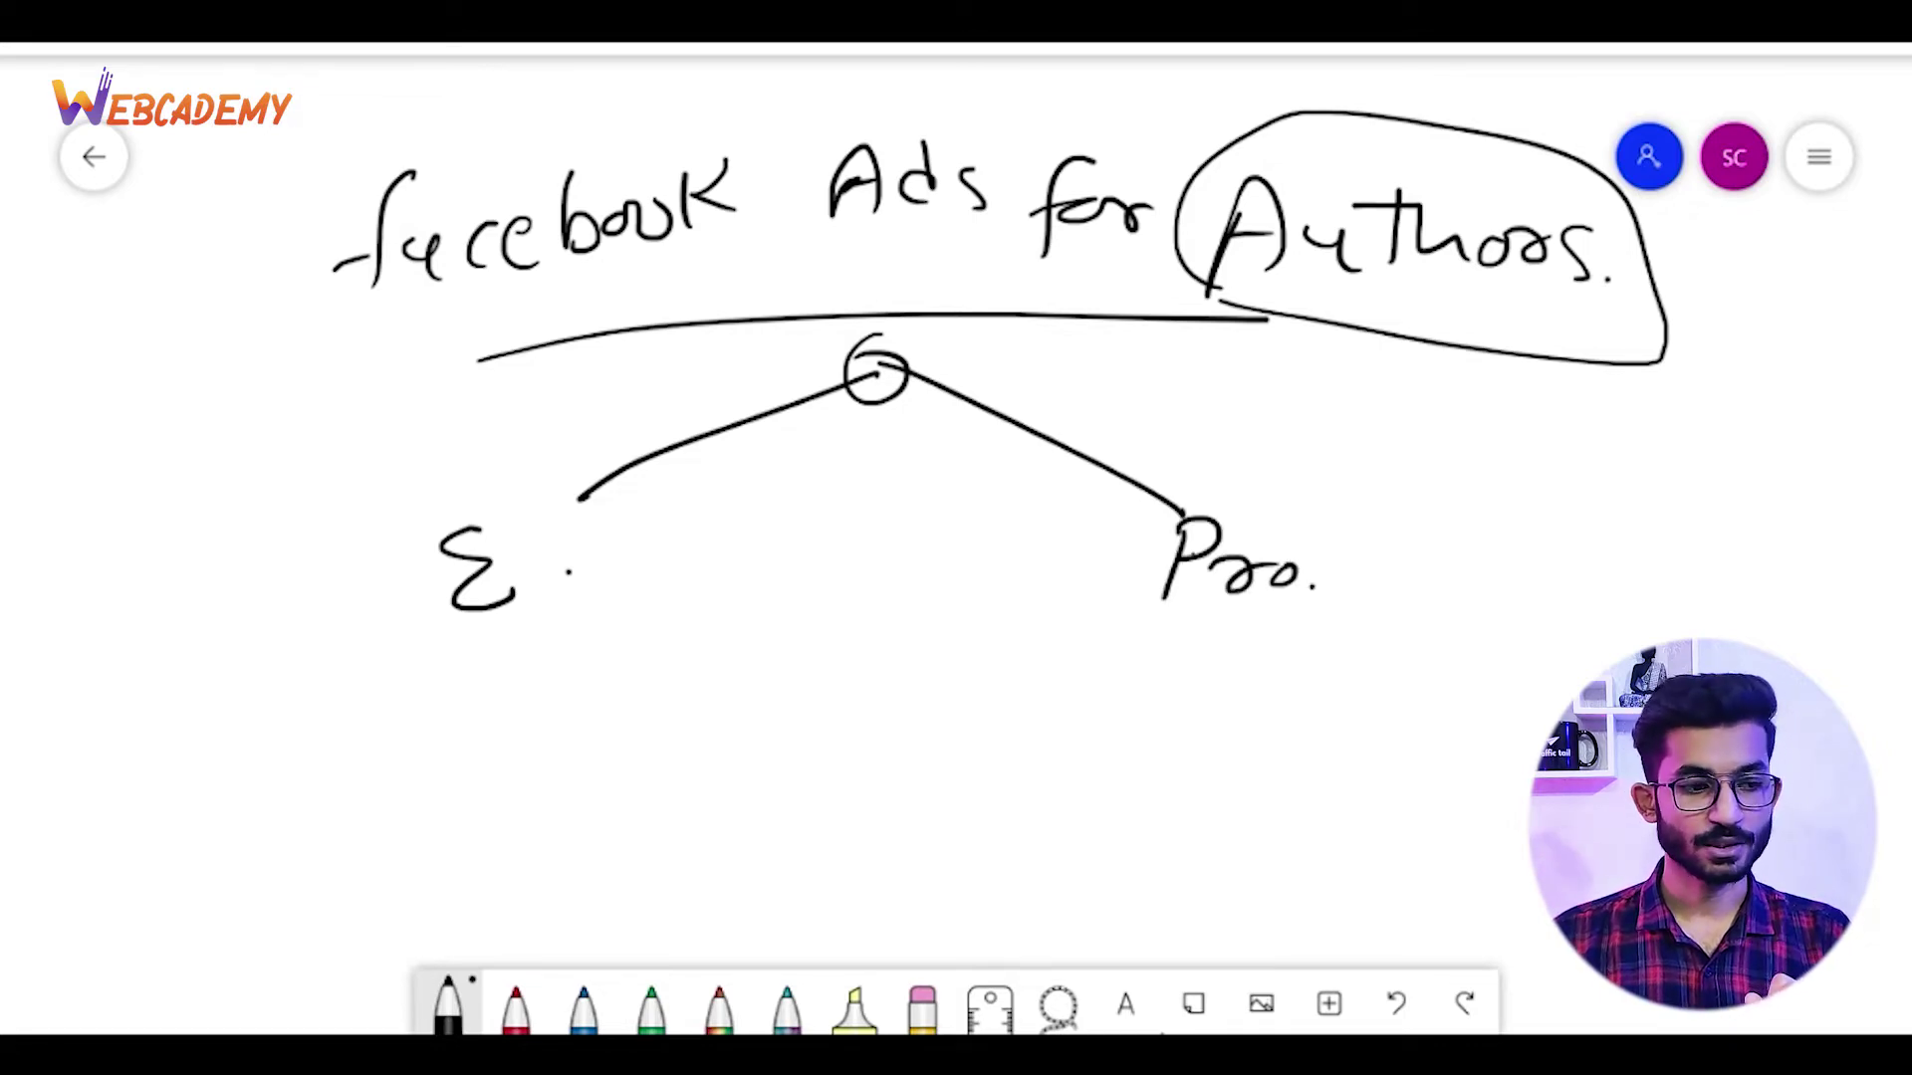
{"action": "mouse_move", "coordinate": [468, 478]}
{"action": "left_mouse_down"}
{"action": "mouse_move", "coordinate": [583, 622]}
{"action": "mouse_move", "coordinate": [433, 508]}
{"action": "left_mouse_up"}
{"action": "mouse_move", "coordinate": [1249, 500]}
{"action": "left_mouse_down"}
{"action": "mouse_move", "coordinate": [1135, 478]}
{"action": "mouse_move", "coordinate": [1179, 488]}
{"action": "left_mouse_up"}
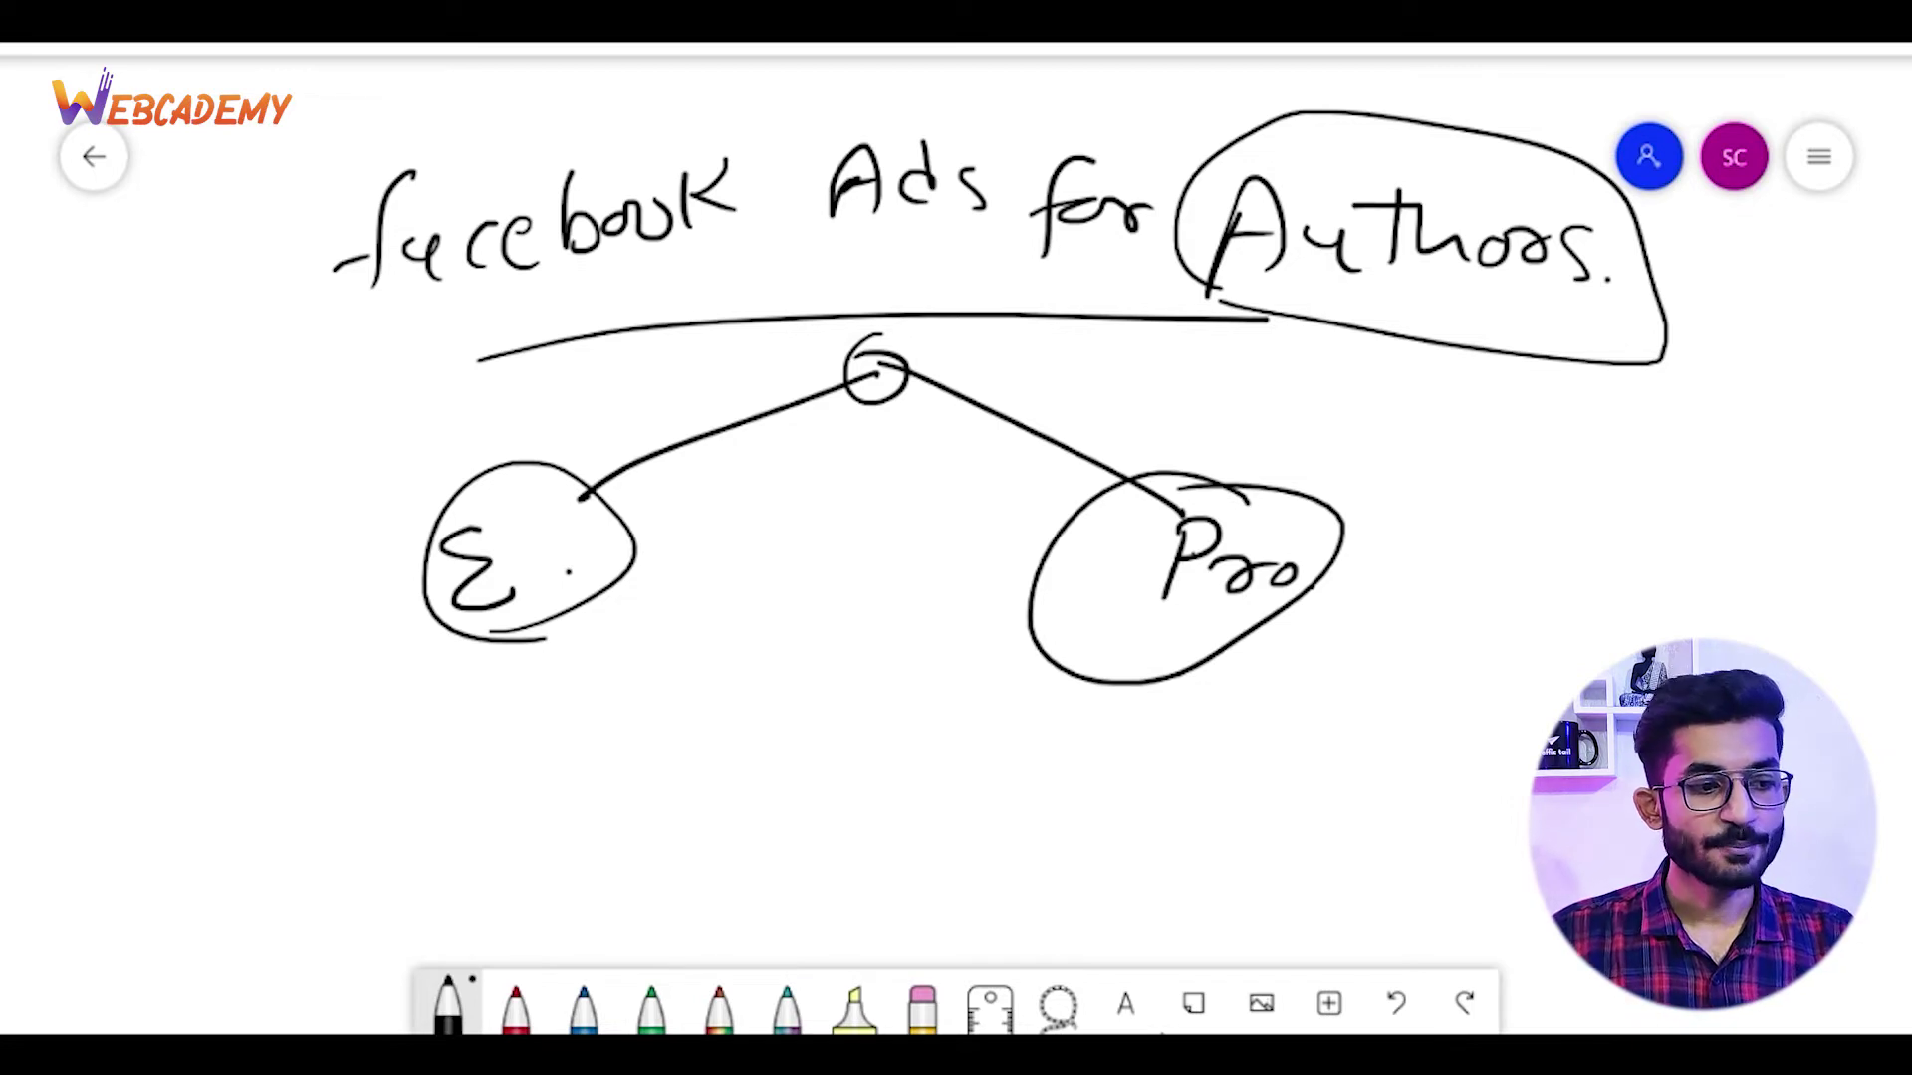
Draw an arrow outward from the E circle and write "web" with trailing dashes beside it
{"action": "left_click_drag", "start_coordinate": [428, 509], "coordinate": [321, 533]}
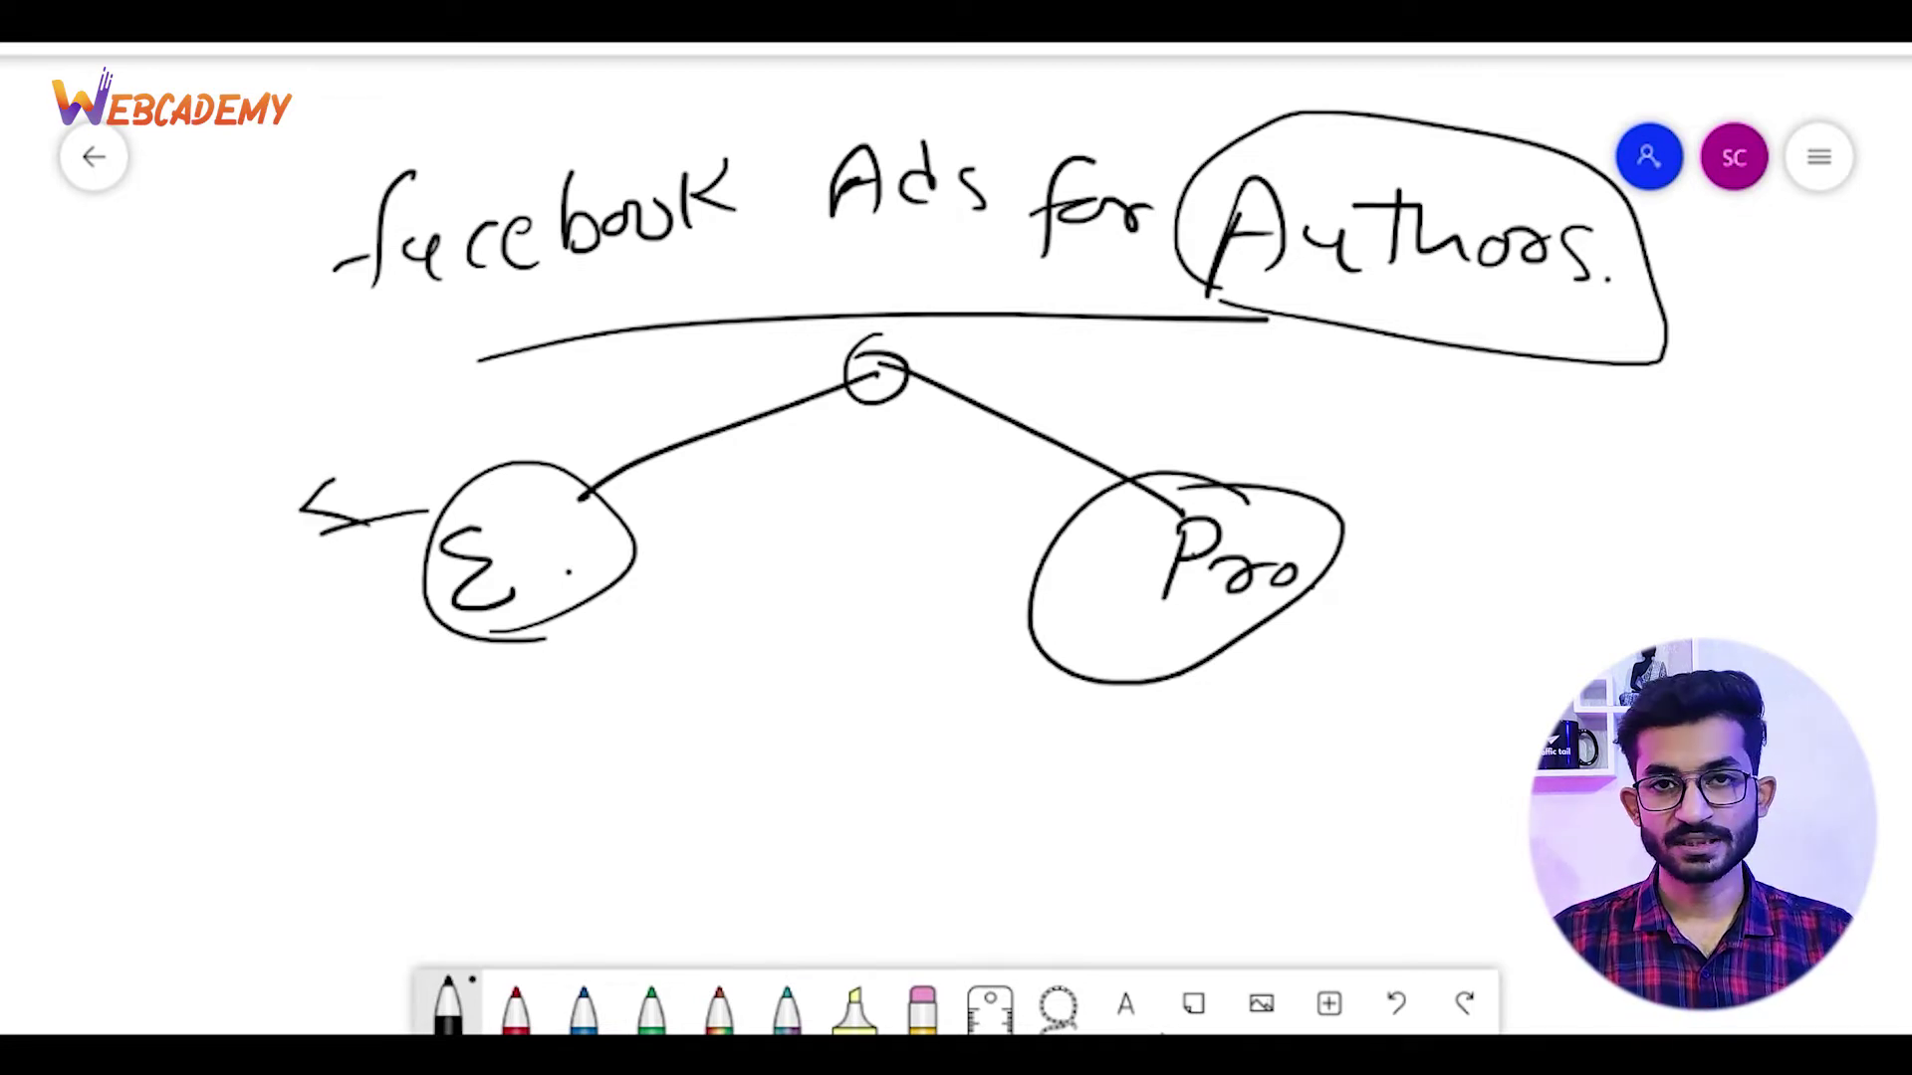
{"action": "mouse_move", "coordinate": [117, 468]}
{"action": "left_mouse_down"}
{"action": "mouse_move", "coordinate": [140, 493]}
{"action": "mouse_move", "coordinate": [194, 458]}
{"action": "mouse_move", "coordinate": [380, 438]}
{"action": "left_mouse_up"}
{"action": "left_click_drag", "start_coordinate": [392, 439], "coordinate": [422, 427]}
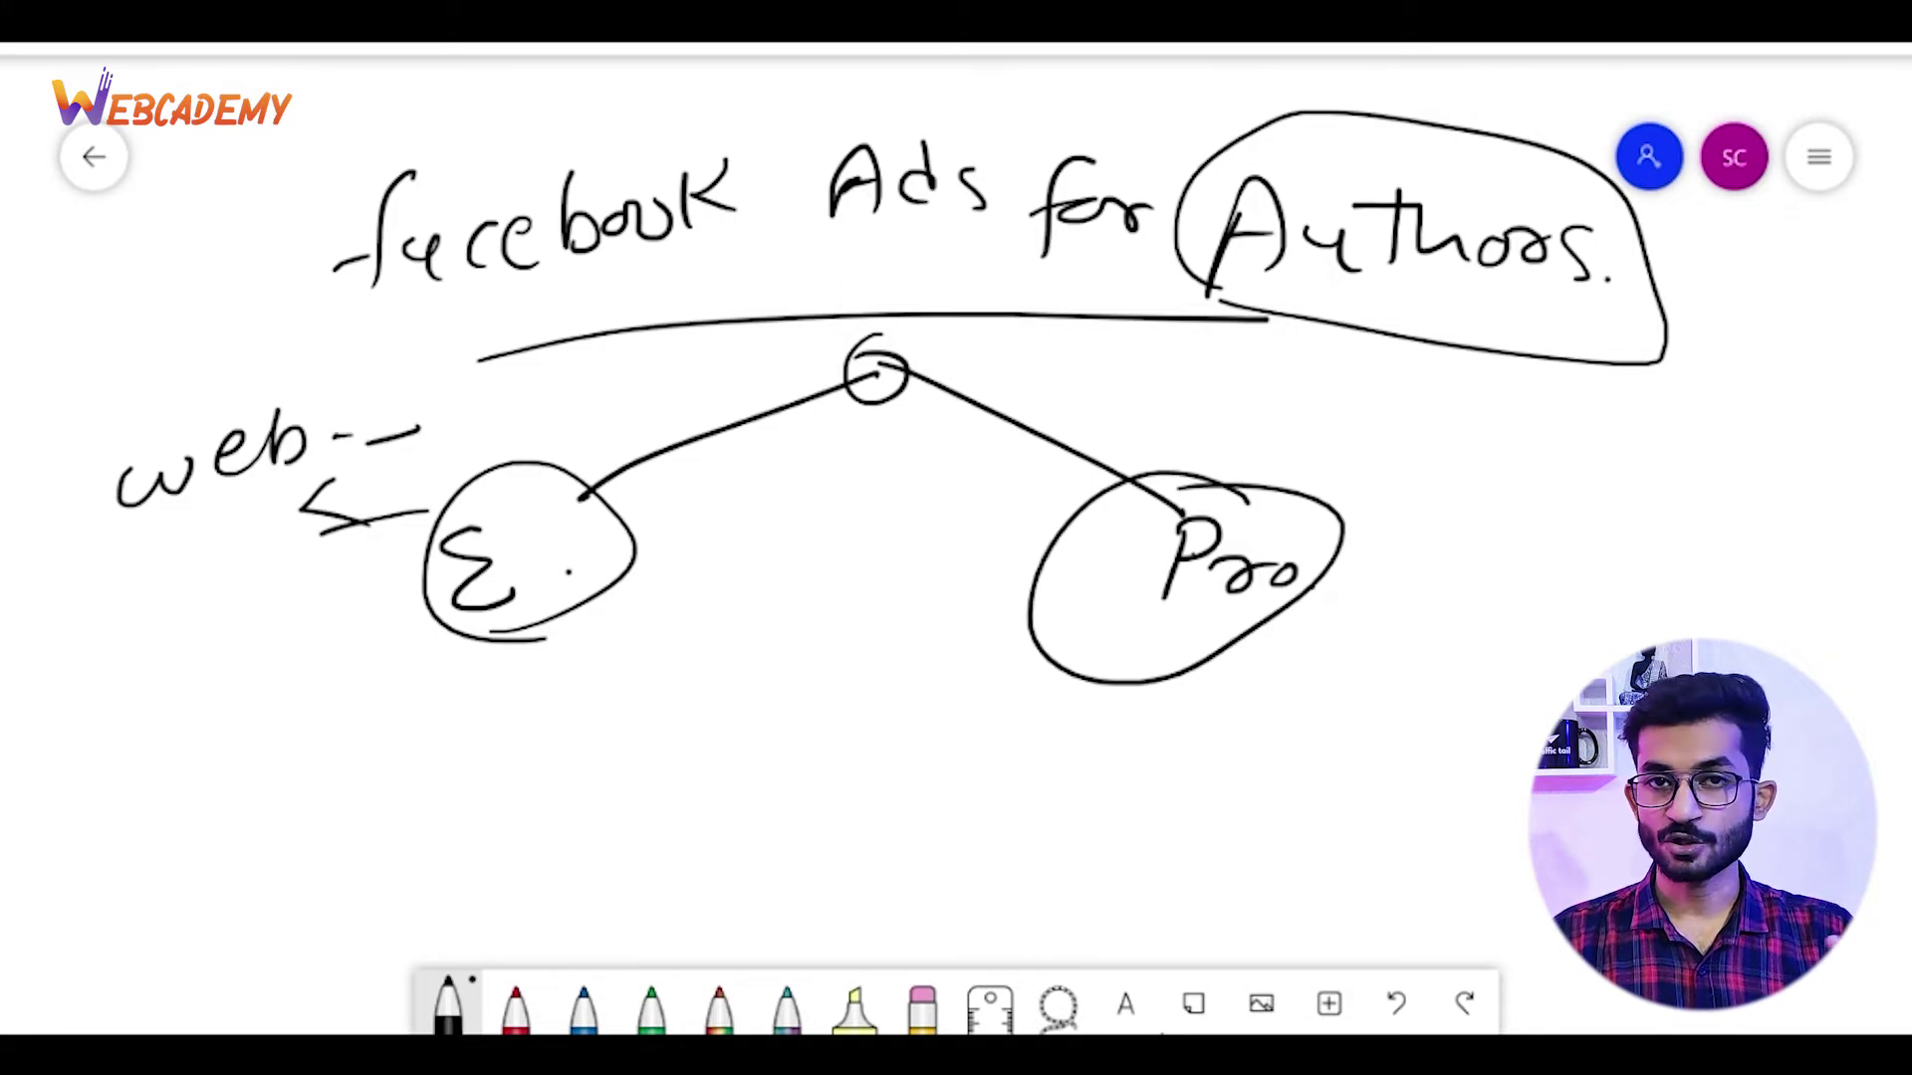
Draw a second arrow diagonally down from the E circle and handwrite an underlined "E.S.Su" note at its end
{"action": "left_click_drag", "start_coordinate": [427, 601], "coordinate": [299, 680]}
{"action": "left_click_drag", "start_coordinate": [324, 609], "coordinate": [360, 690]}
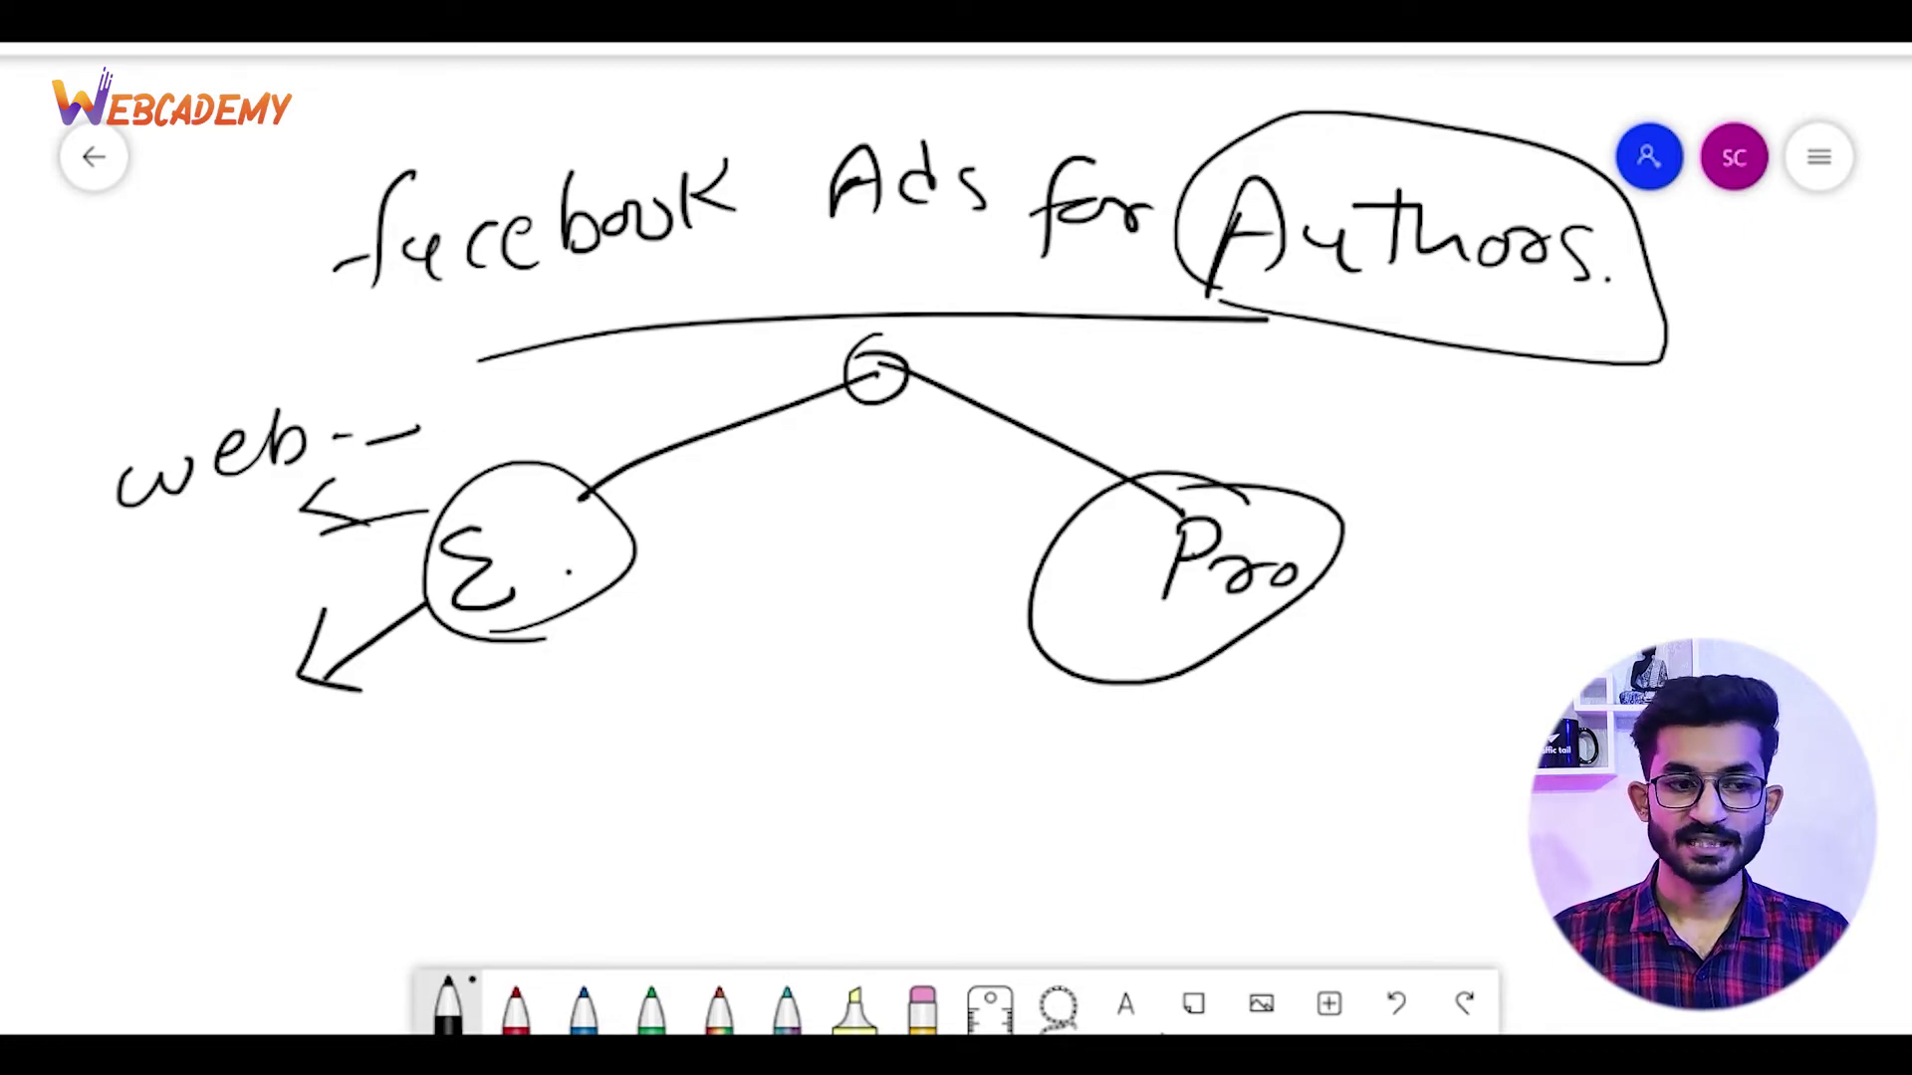
{"action": "mouse_move", "coordinate": [75, 687]}
{"action": "left_mouse_down"}
{"action": "mouse_move", "coordinate": [60, 723]}
{"action": "mouse_move", "coordinate": [189, 682]}
{"action": "left_mouse_up"}
{"action": "mouse_move", "coordinate": [189, 772]}
{"action": "left_mouse_down"}
{"action": "mouse_move", "coordinate": [124, 792]}
{"action": "mouse_move", "coordinate": [190, 857]}
{"action": "left_mouse_up"}
{"action": "left_click", "coordinate": [201, 834]}
{"action": "mouse_move", "coordinate": [261, 775]}
{"action": "left_mouse_down"}
{"action": "mouse_move", "coordinate": [227, 856]}
{"action": "mouse_move", "coordinate": [488, 796]}
{"action": "left_mouse_up"}
{"action": "left_click", "coordinate": [289, 826]}
{"action": "mouse_move", "coordinate": [364, 765]}
{"action": "left_mouse_down"}
{"action": "mouse_move", "coordinate": [332, 825]}
{"action": "mouse_move", "coordinate": [460, 792]}
{"action": "left_mouse_up"}
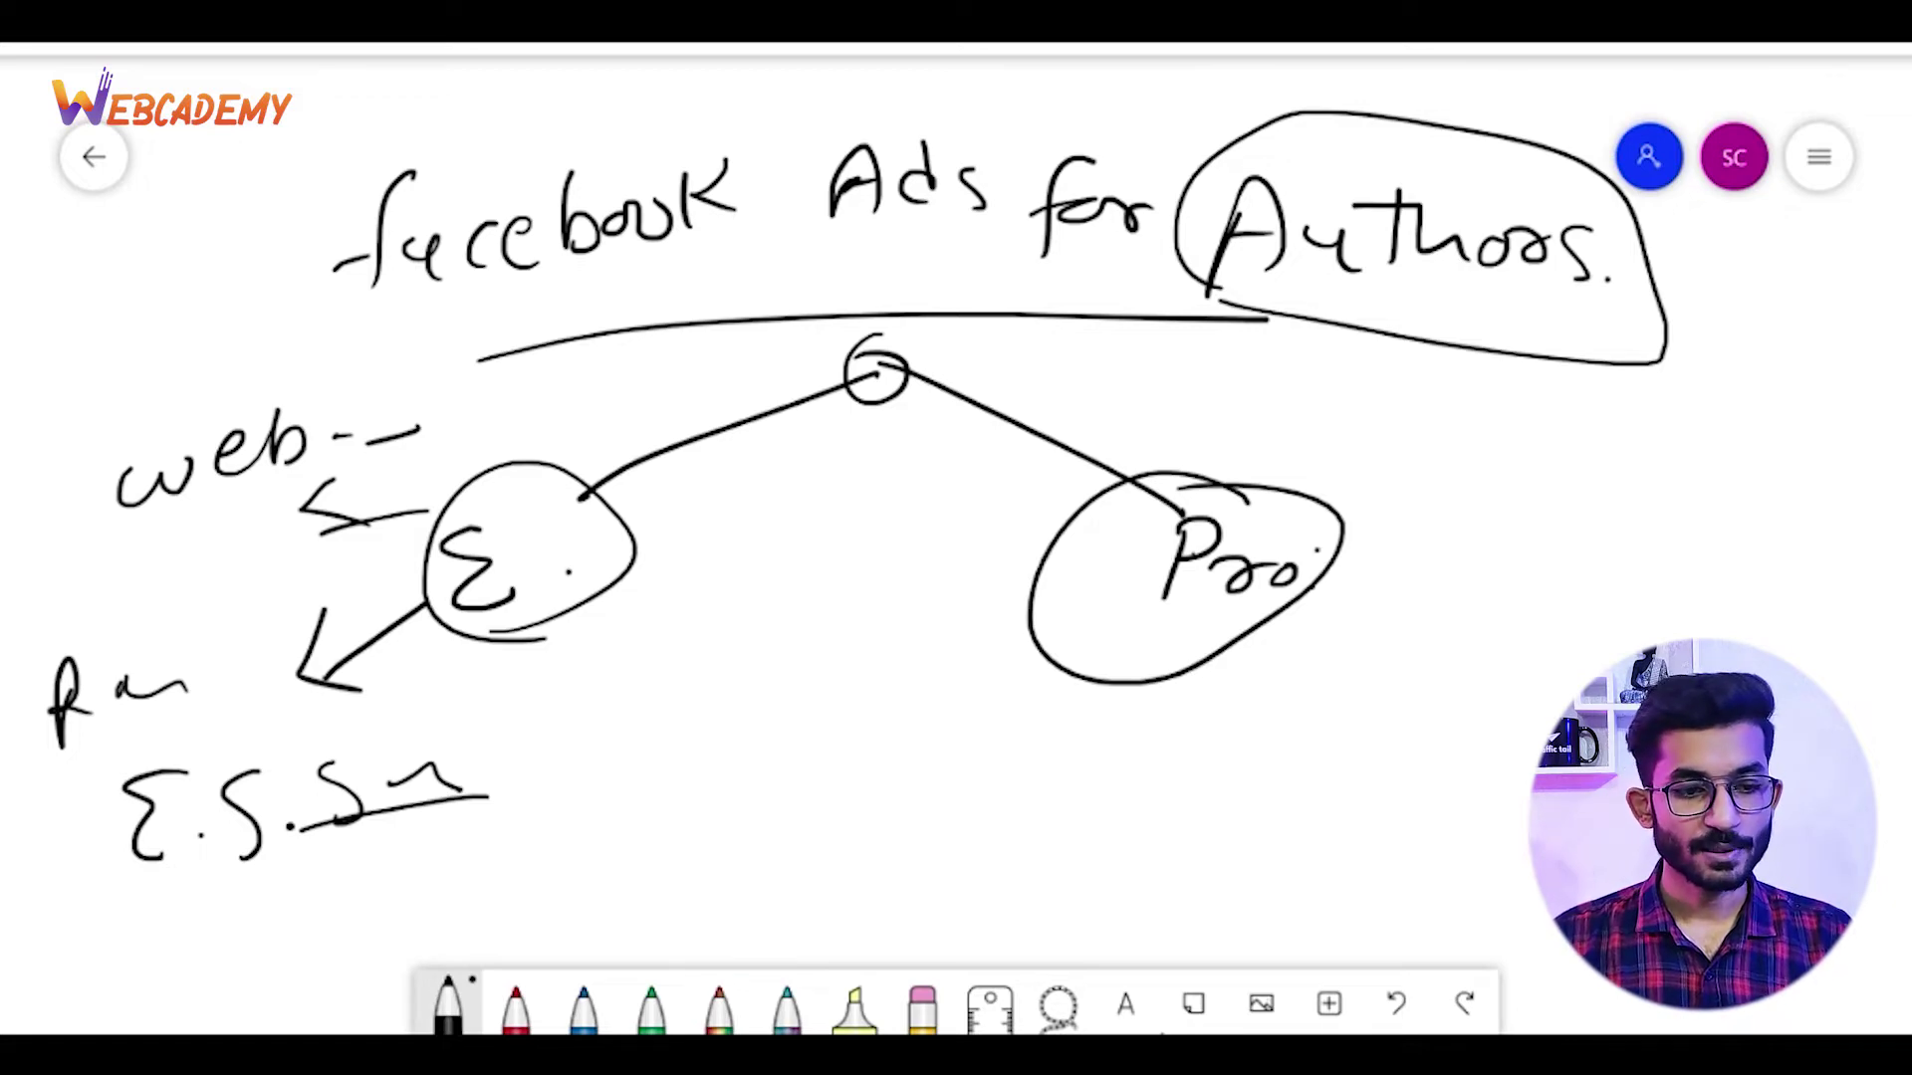
Draw two lines outward from the Pro circle and add a squiggle at the end of each
{"action": "left_click_drag", "start_coordinate": [1316, 550], "coordinate": [1512, 549]}
{"action": "left_click_drag", "start_coordinate": [1223, 656], "coordinate": [1374, 764]}
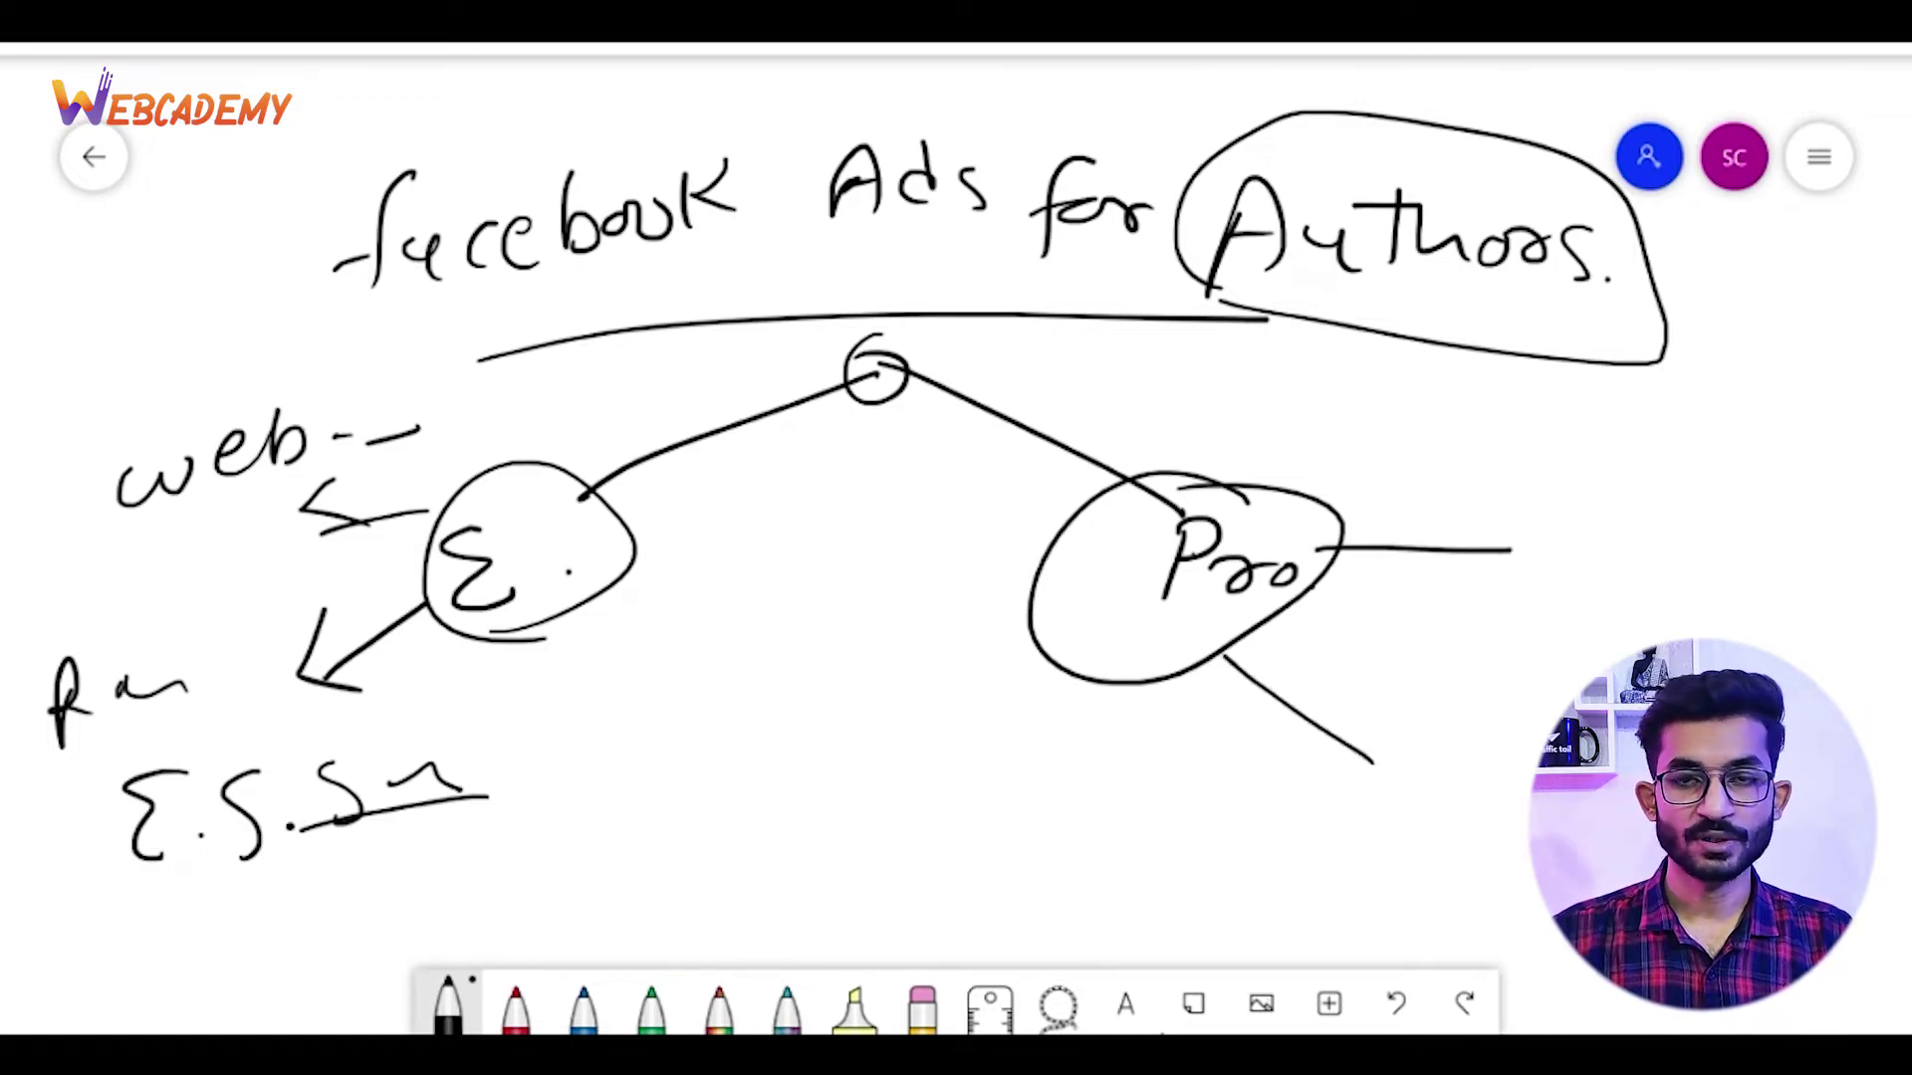
{"action": "left_click_drag", "start_coordinate": [1543, 492], "coordinate": [1686, 548]}
{"action": "left_click_drag", "start_coordinate": [1440, 703], "coordinate": [1541, 757]}
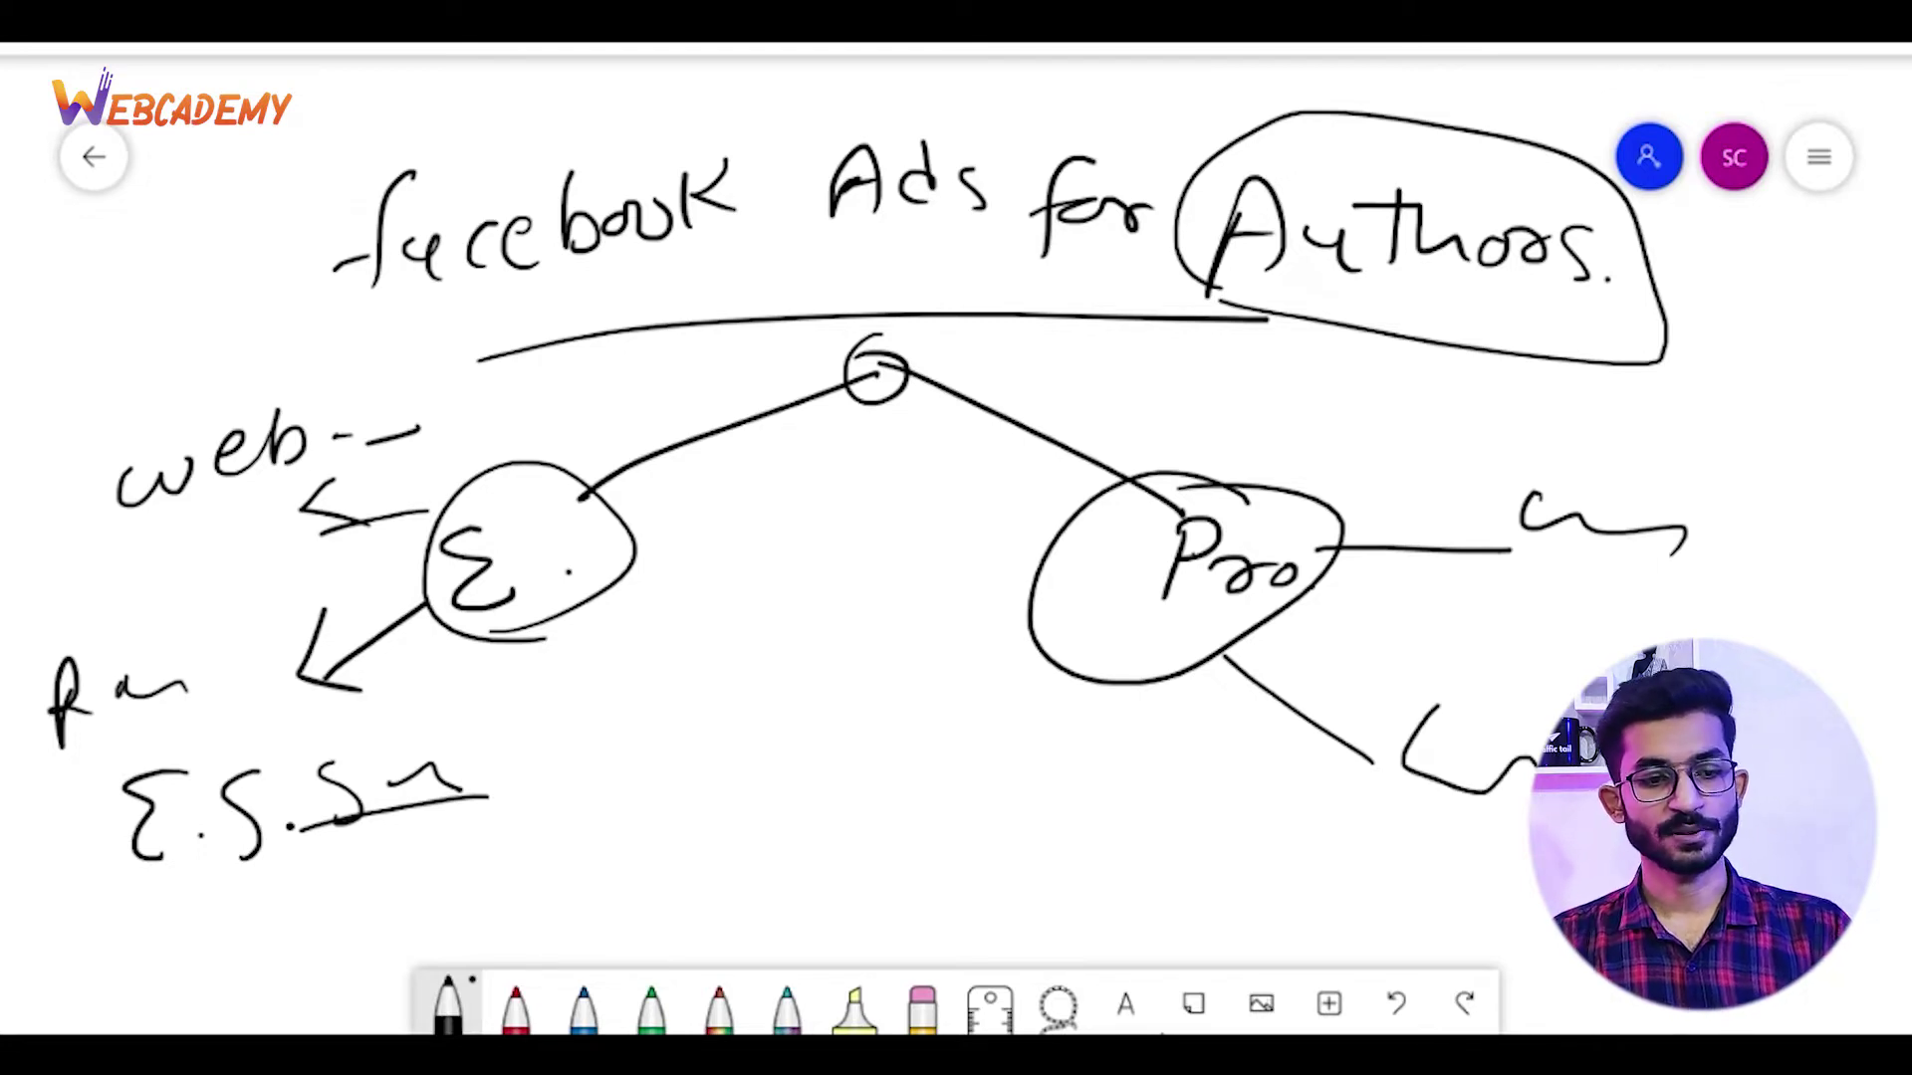
Add a third line from the Pro circle, put arrowheads on all three, and draw another arrow beside them
{"action": "mouse_move", "coordinate": [1287, 616]}
{"action": "left_mouse_down"}
{"action": "mouse_move", "coordinate": [1493, 642]}
{"action": "mouse_move", "coordinate": [1452, 709]}
{"action": "left_mouse_up"}
{"action": "left_click_drag", "start_coordinate": [1486, 538], "coordinate": [1490, 614]}
{"action": "mouse_move", "coordinate": [1364, 710]}
{"action": "left_mouse_down"}
{"action": "mouse_move", "coordinate": [1398, 764]}
{"action": "mouse_move", "coordinate": [1352, 814]}
{"action": "left_mouse_up"}
{"action": "mouse_move", "coordinate": [1666, 597]}
{"action": "left_mouse_down"}
{"action": "mouse_move", "coordinate": [1543, 667]}
{"action": "mouse_move", "coordinate": [1698, 588]}
{"action": "mouse_move", "coordinate": [1668, 617]}
{"action": "left_mouse_up"}
{"action": "left_click_drag", "start_coordinate": [1551, 636], "coordinate": [1550, 703]}
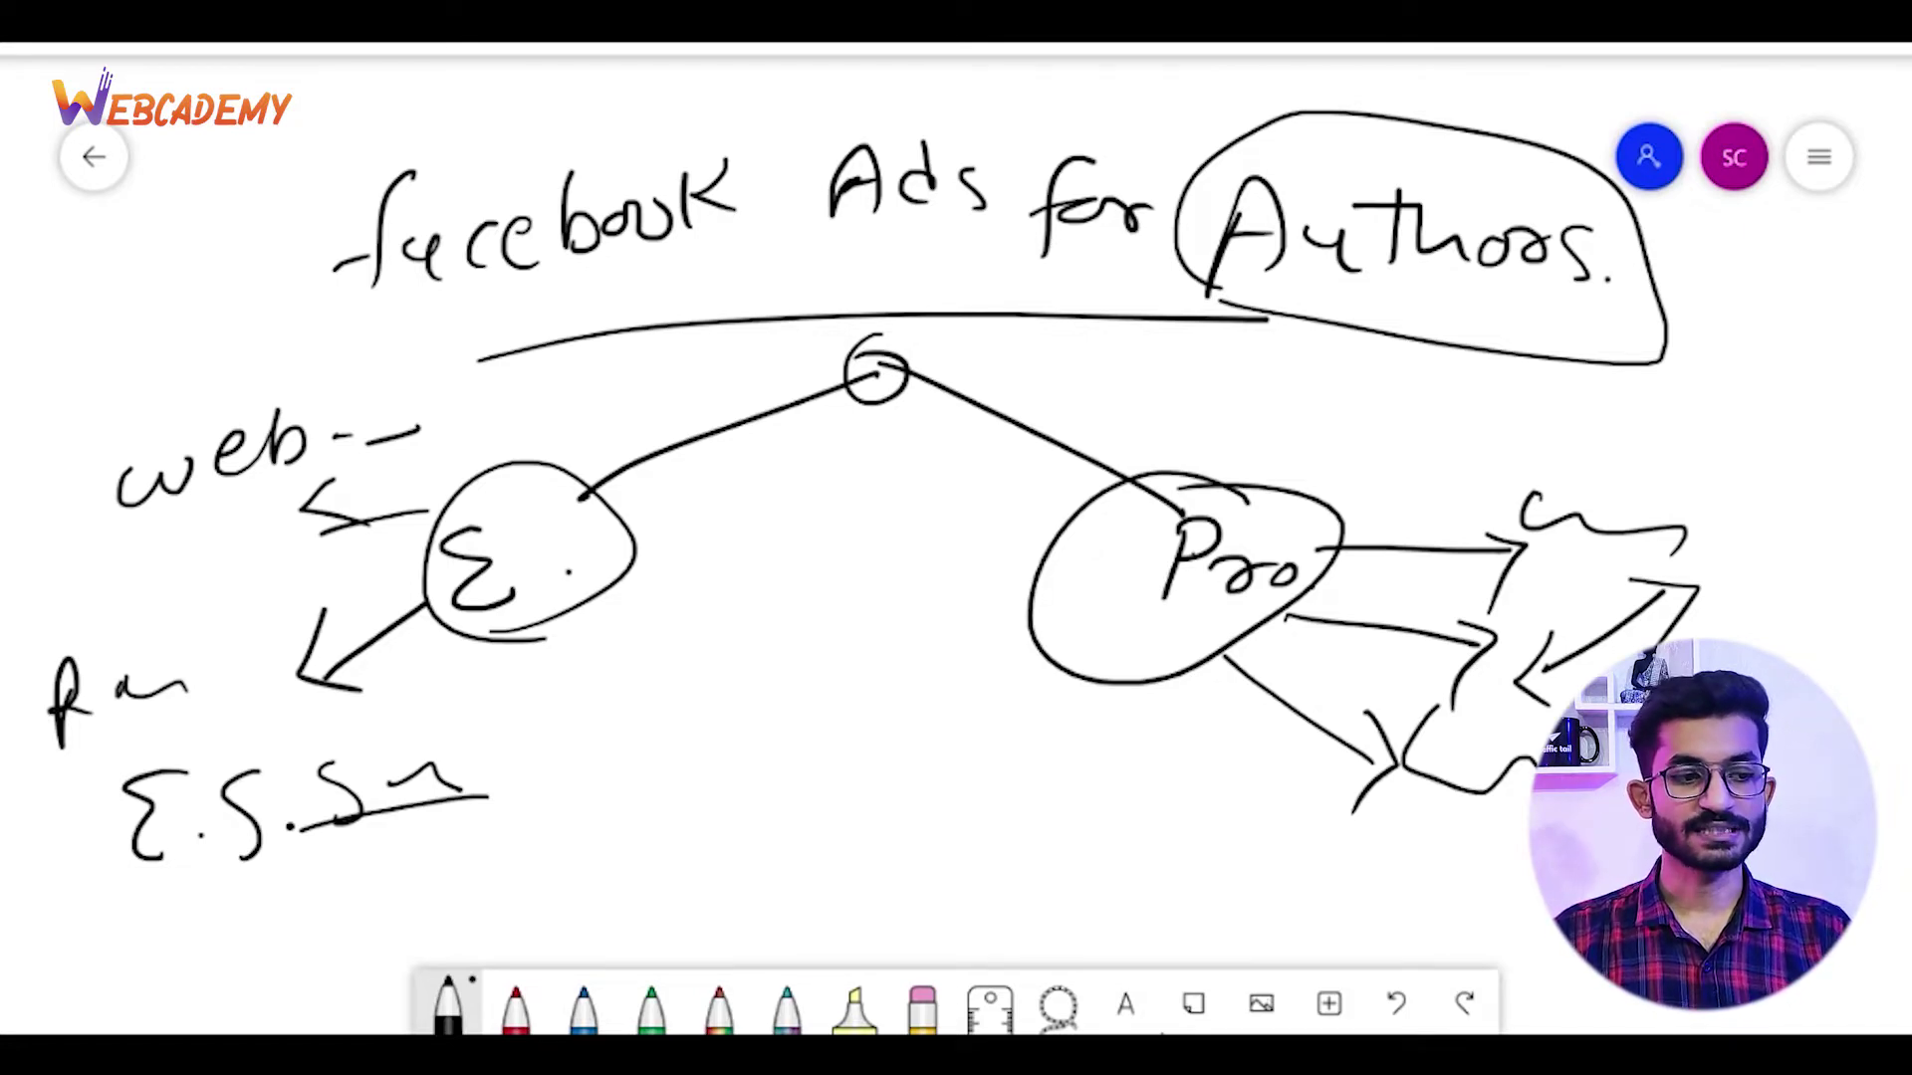
Draw two arrows in the space between the circles, one towards E and one towards Pro
{"action": "left_click_drag", "start_coordinate": [717, 480], "coordinate": [611, 519]}
{"action": "mouse_move", "coordinate": [617, 490]}
{"action": "left_mouse_down"}
{"action": "mouse_move", "coordinate": [609, 546]}
{"action": "mouse_move", "coordinate": [696, 536]}
{"action": "left_mouse_up"}
{"action": "left_click_drag", "start_coordinate": [868, 473], "coordinate": [996, 529]}
{"action": "left_click_drag", "start_coordinate": [964, 490], "coordinate": [957, 556]}
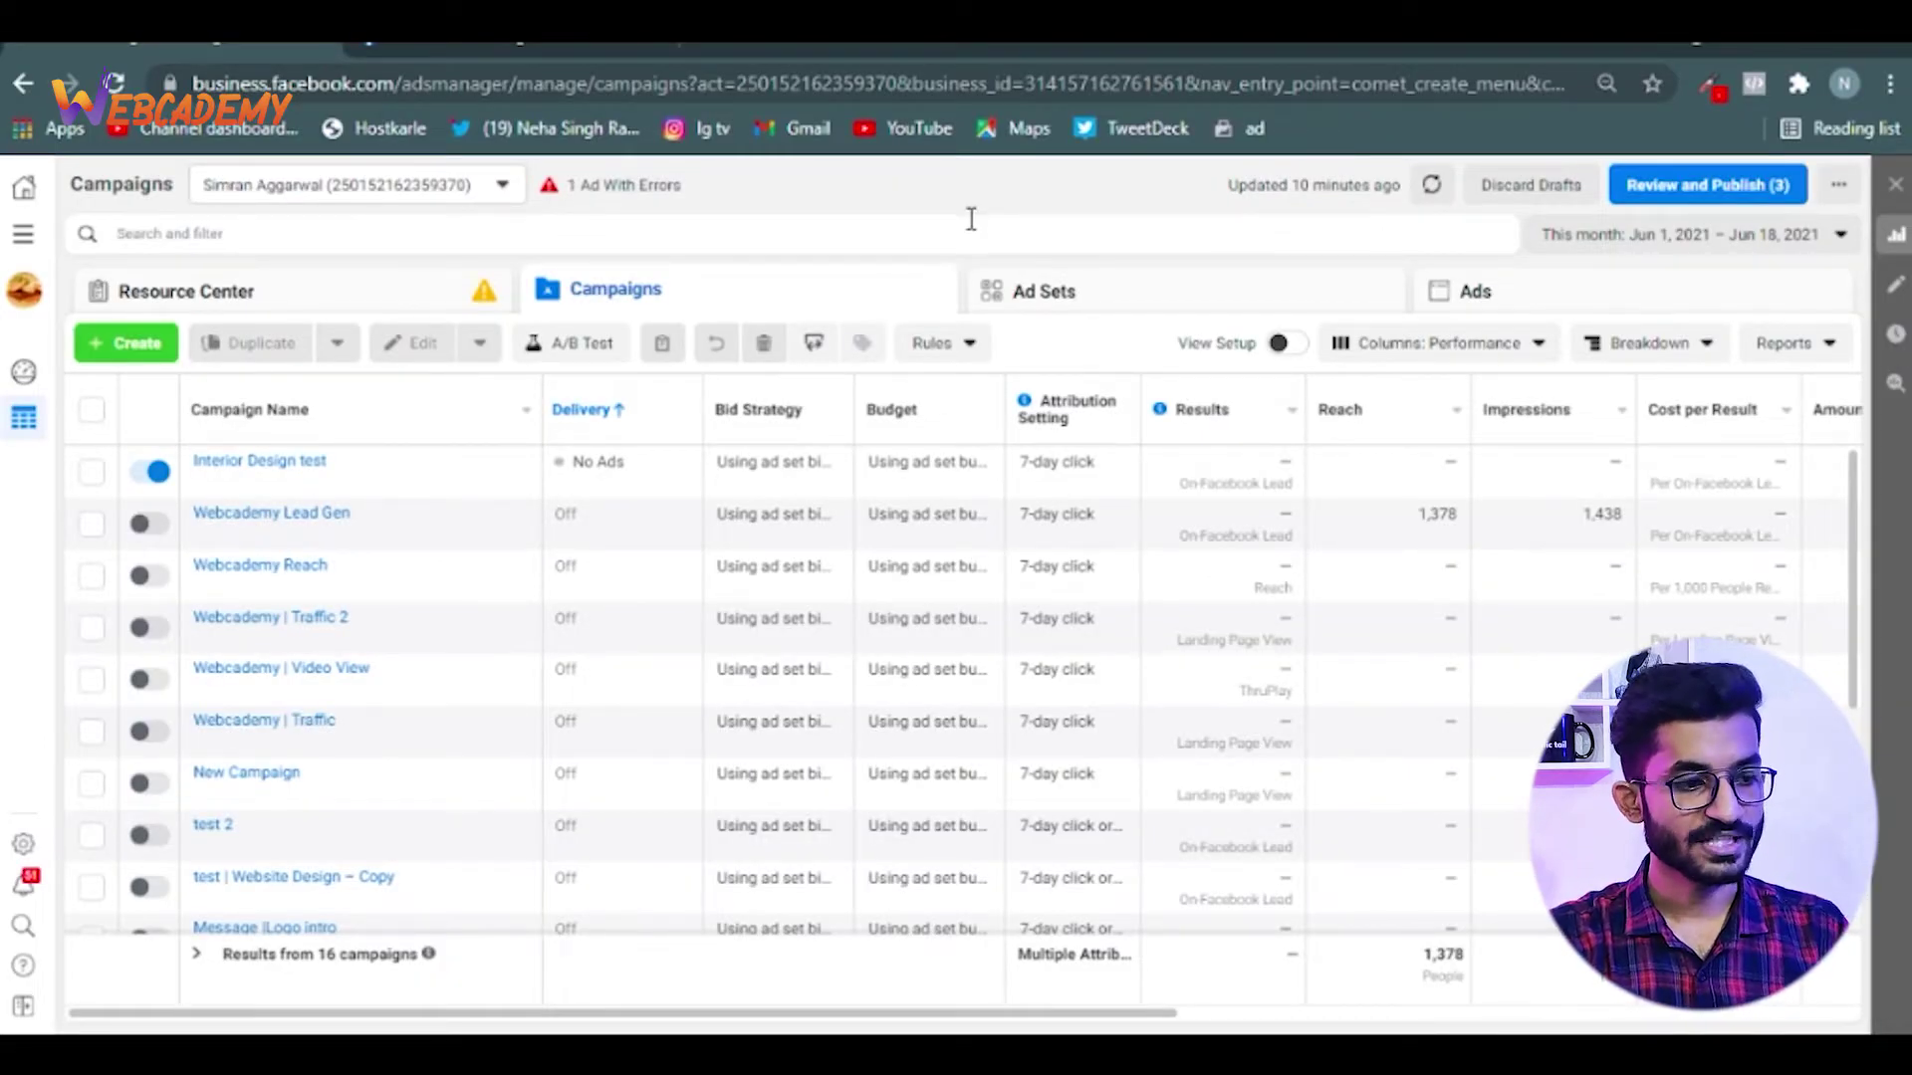
Start a new campaign in Facebook Ads Manager and try the Engagement objective with the Event responses type
{"action": "left_click", "coordinate": [138, 350]}
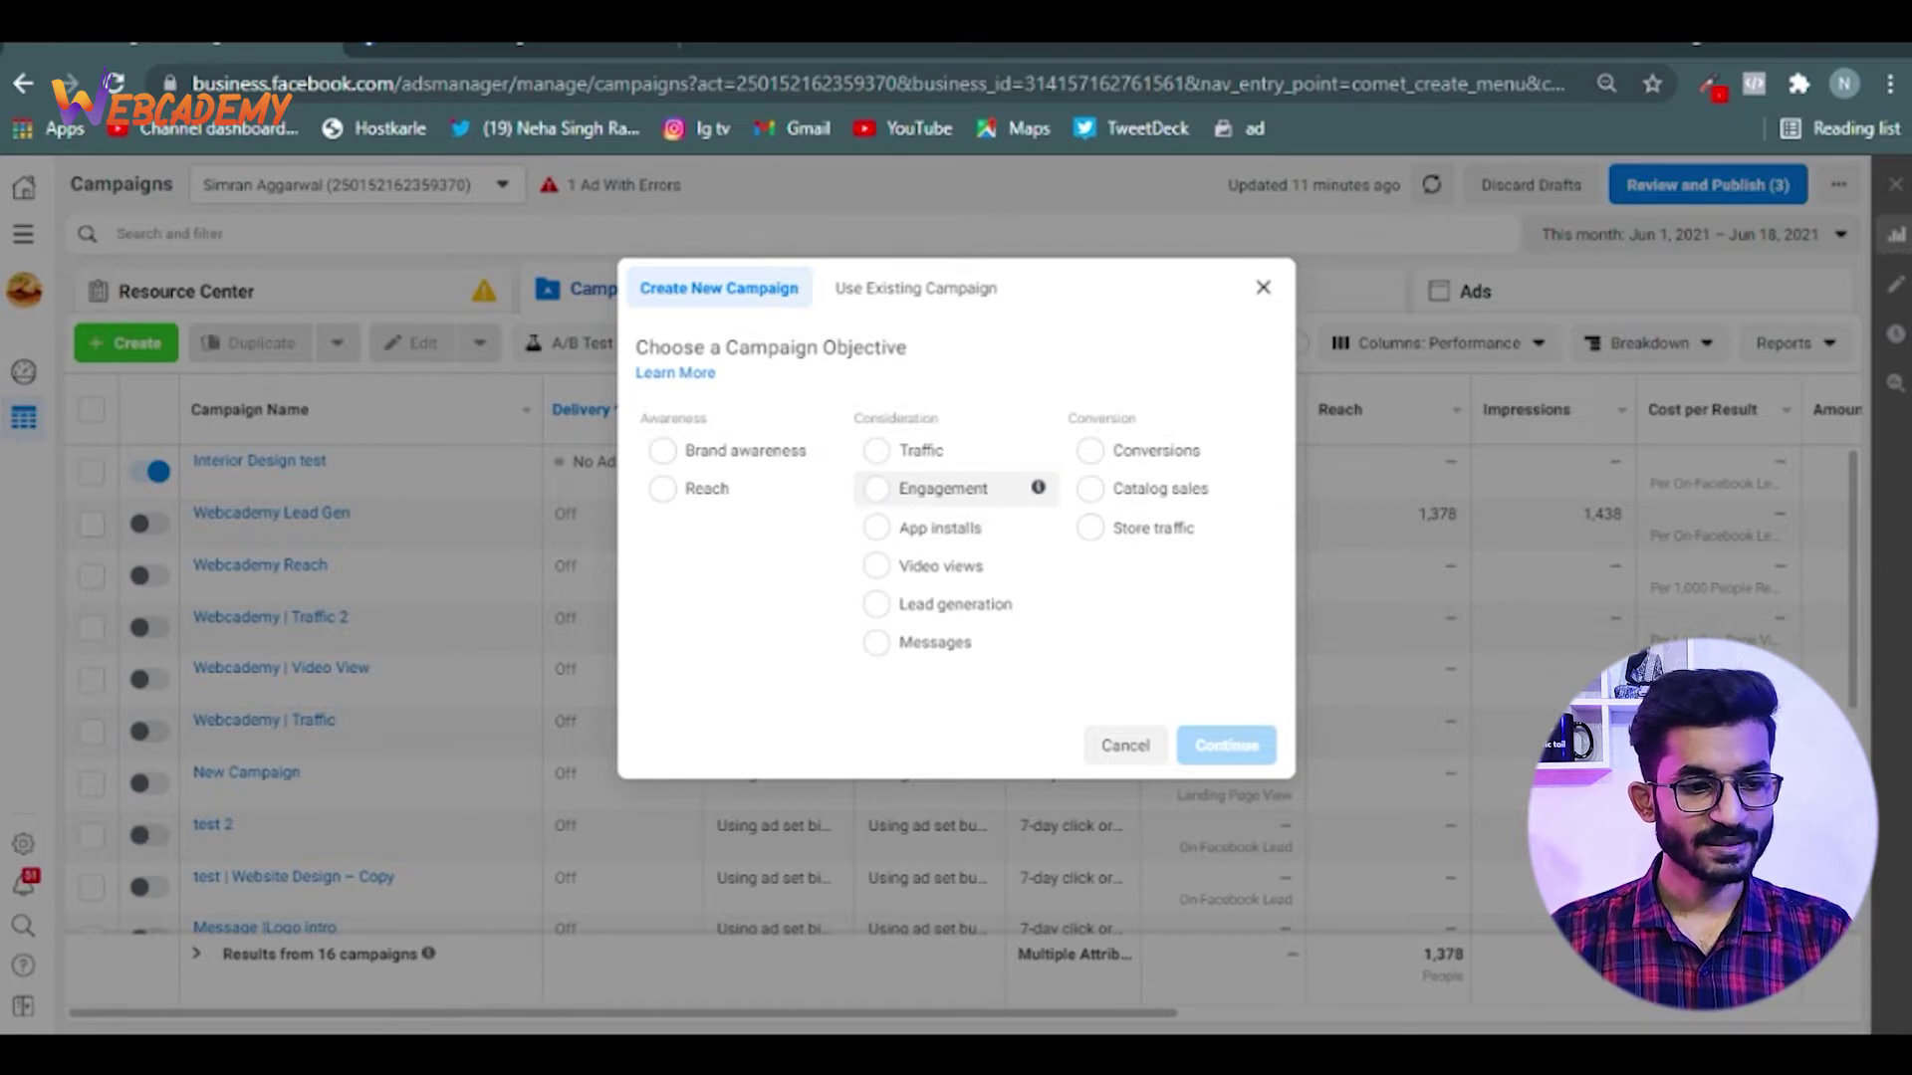
{"action": "left_click", "coordinate": [876, 487]}
{"action": "scroll", "coordinate": [810, 691], "scroll_direction": "down", "scroll_amount": 2}
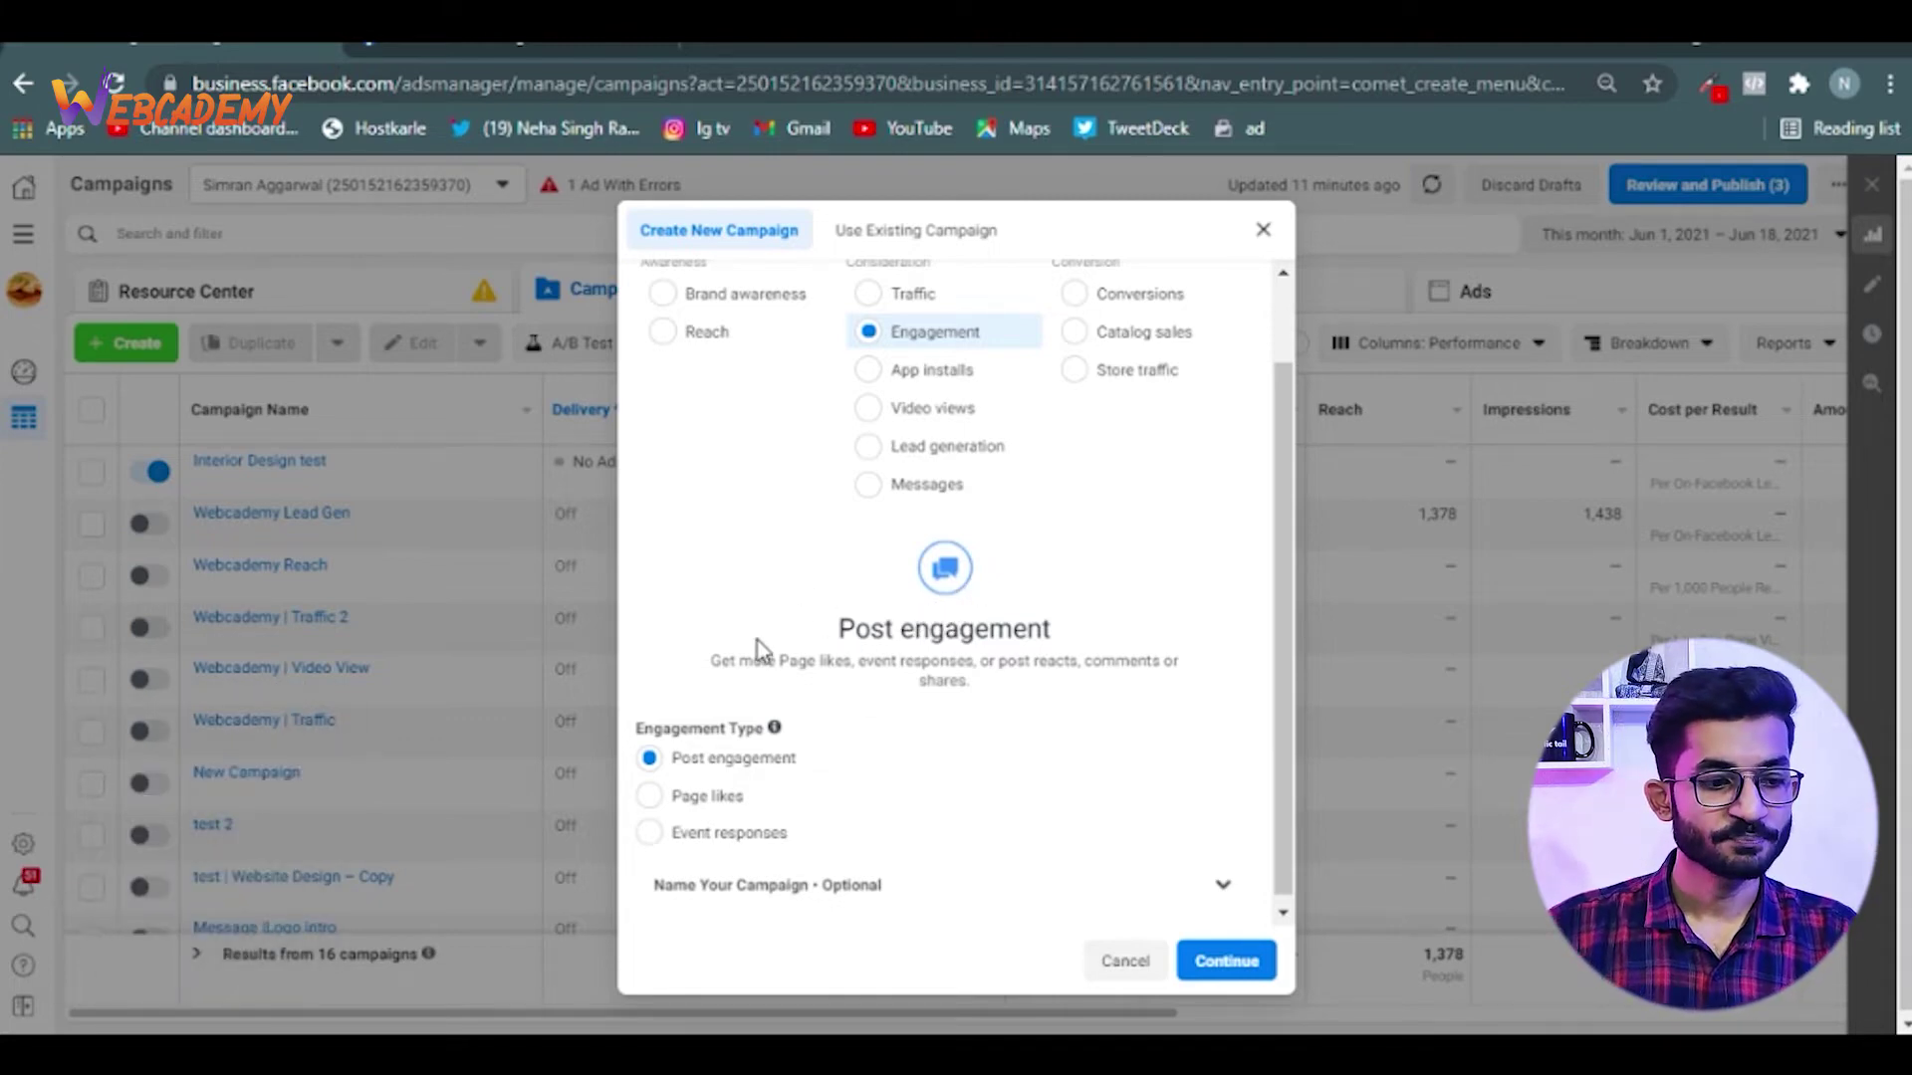
{"action": "scroll", "coordinate": [741, 648], "scroll_direction": "down", "scroll_amount": 1}
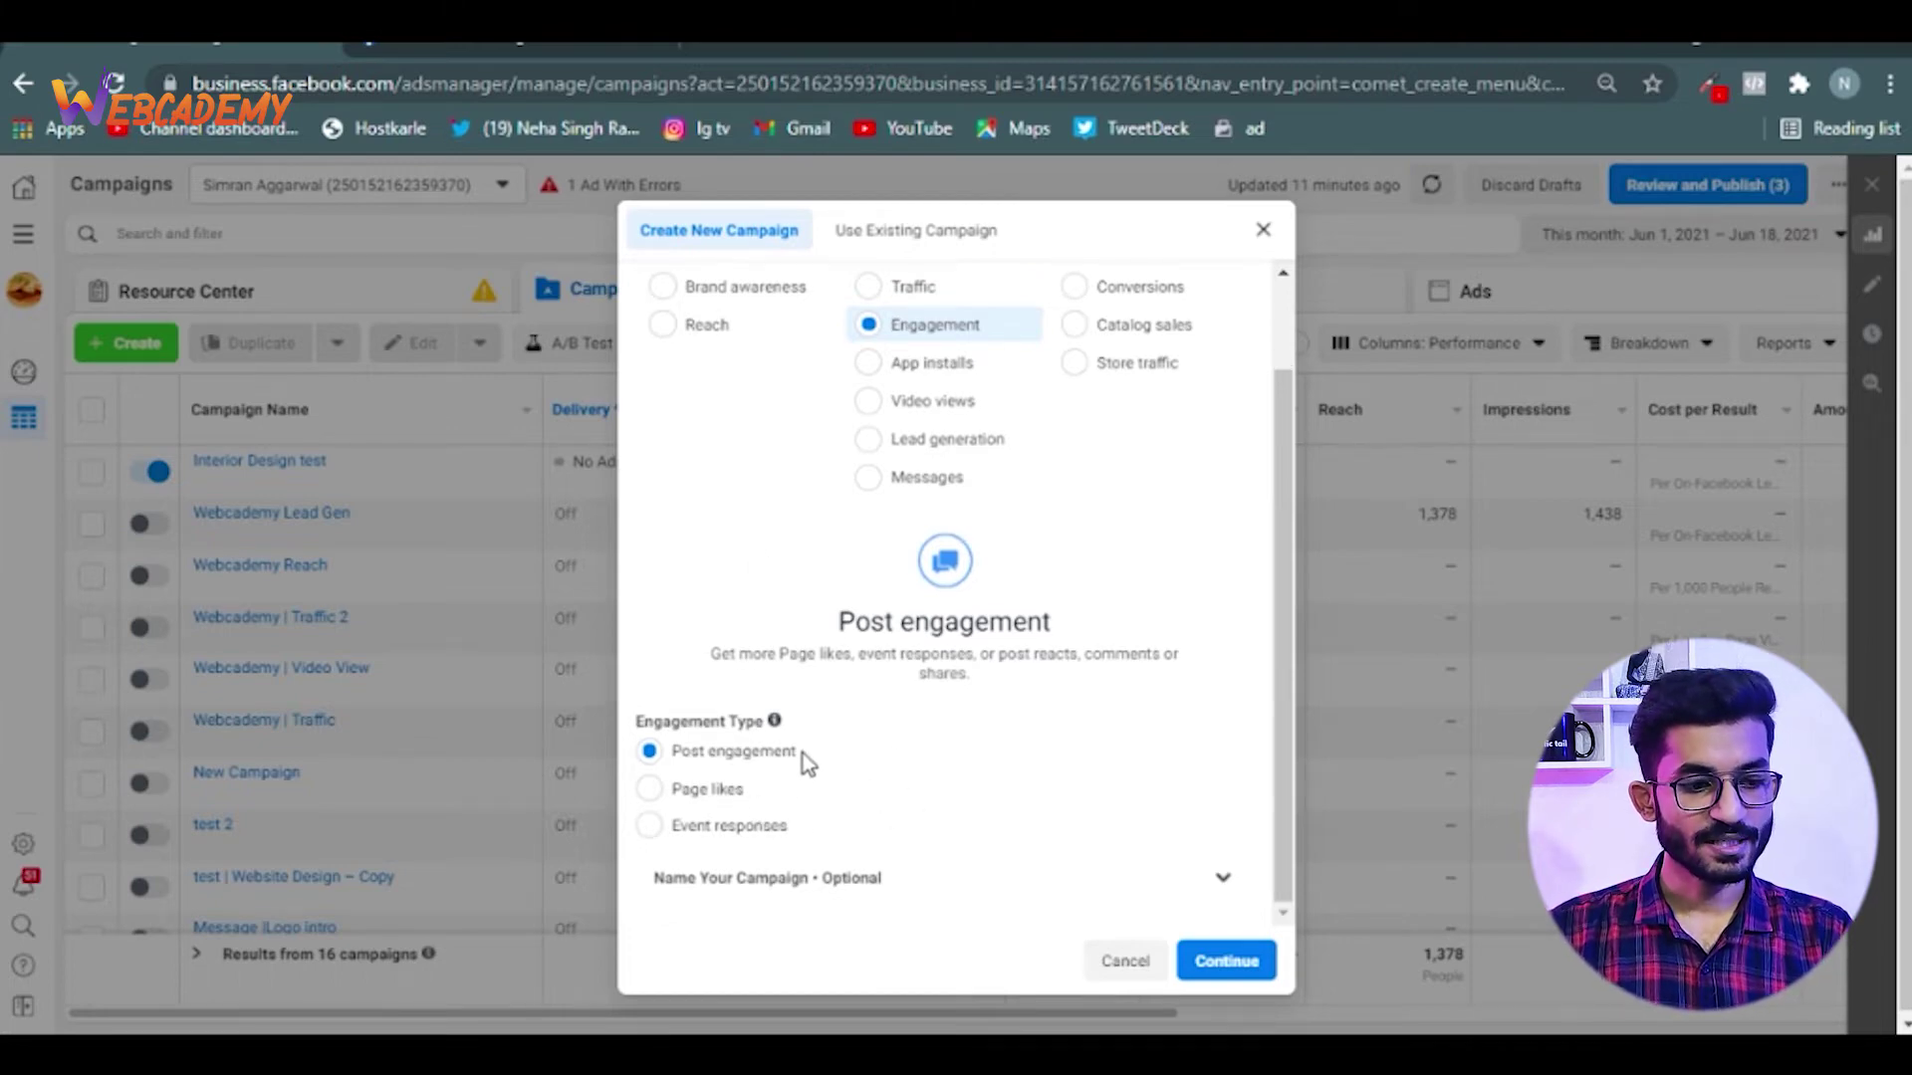
{"action": "left_click", "coordinate": [652, 830]}
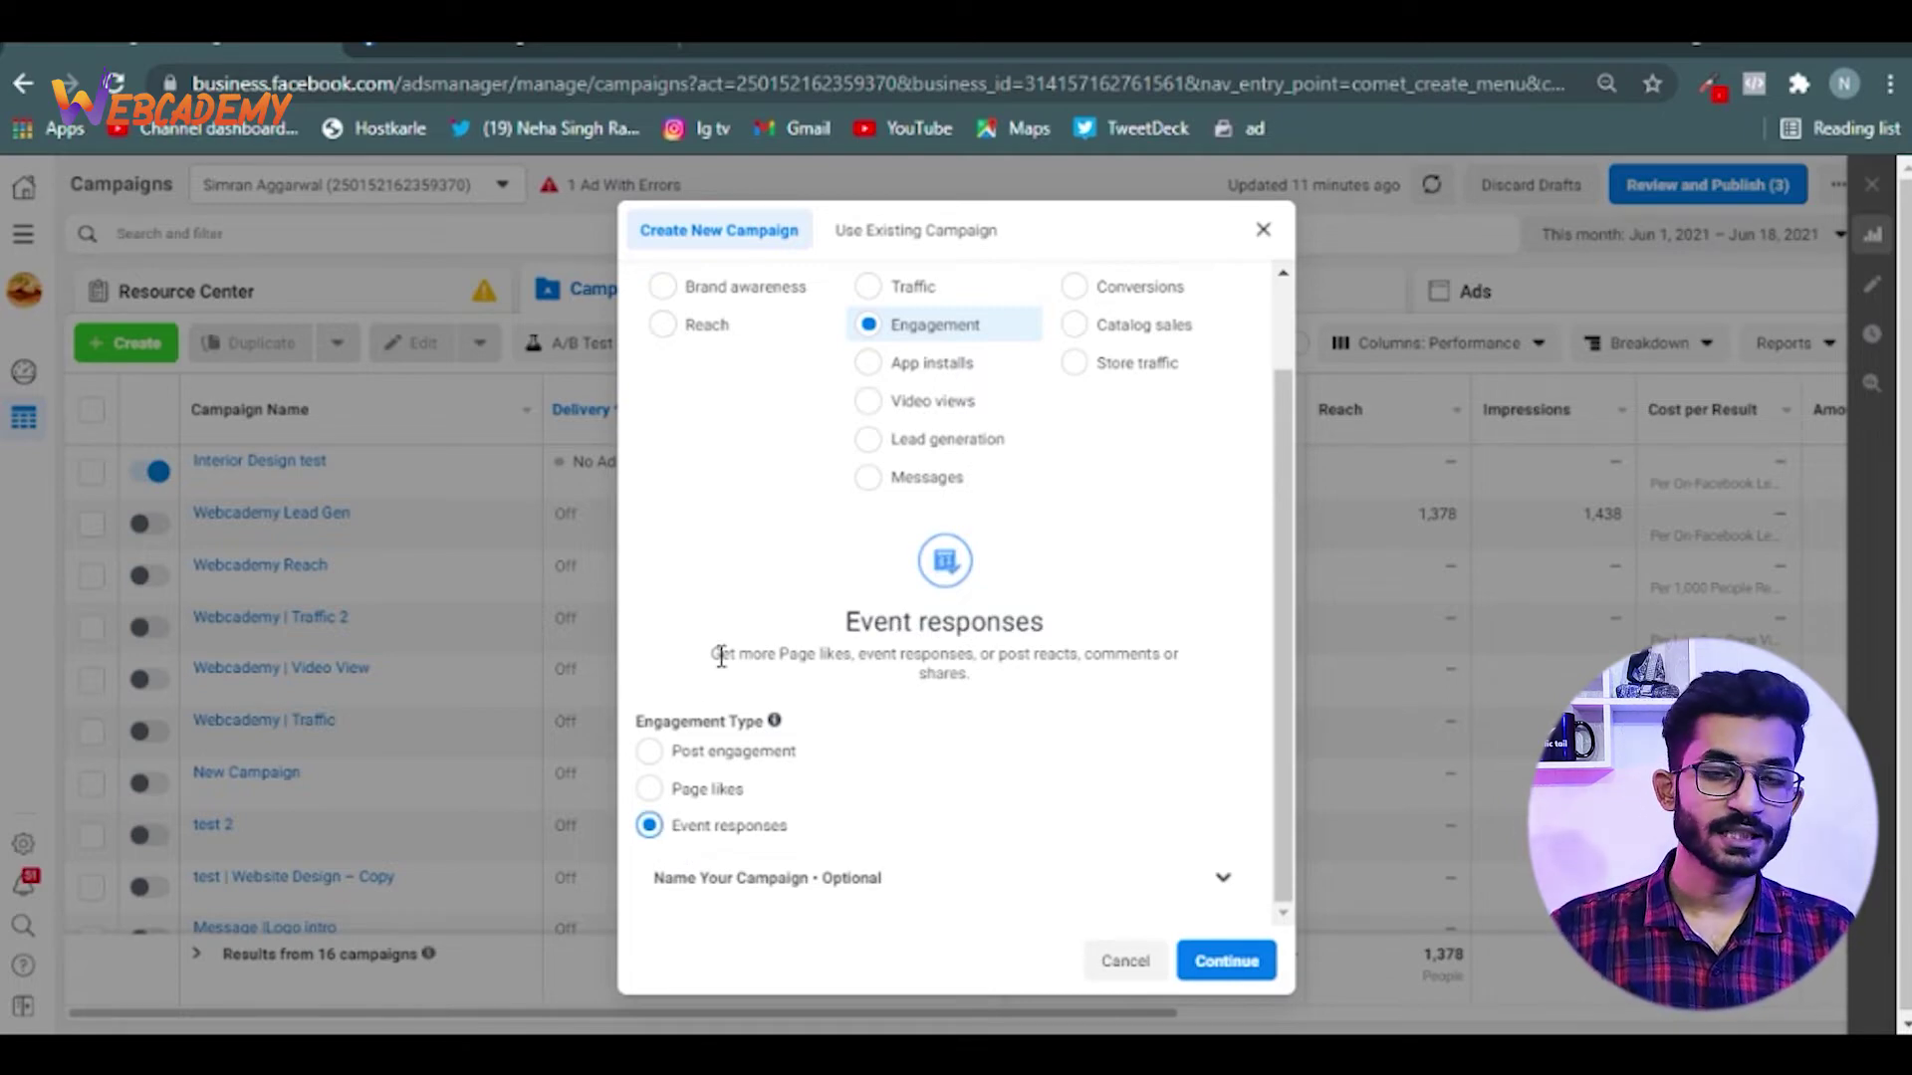
{"action": "scroll", "coordinate": [723, 452], "scroll_direction": "up", "scroll_amount": 1}
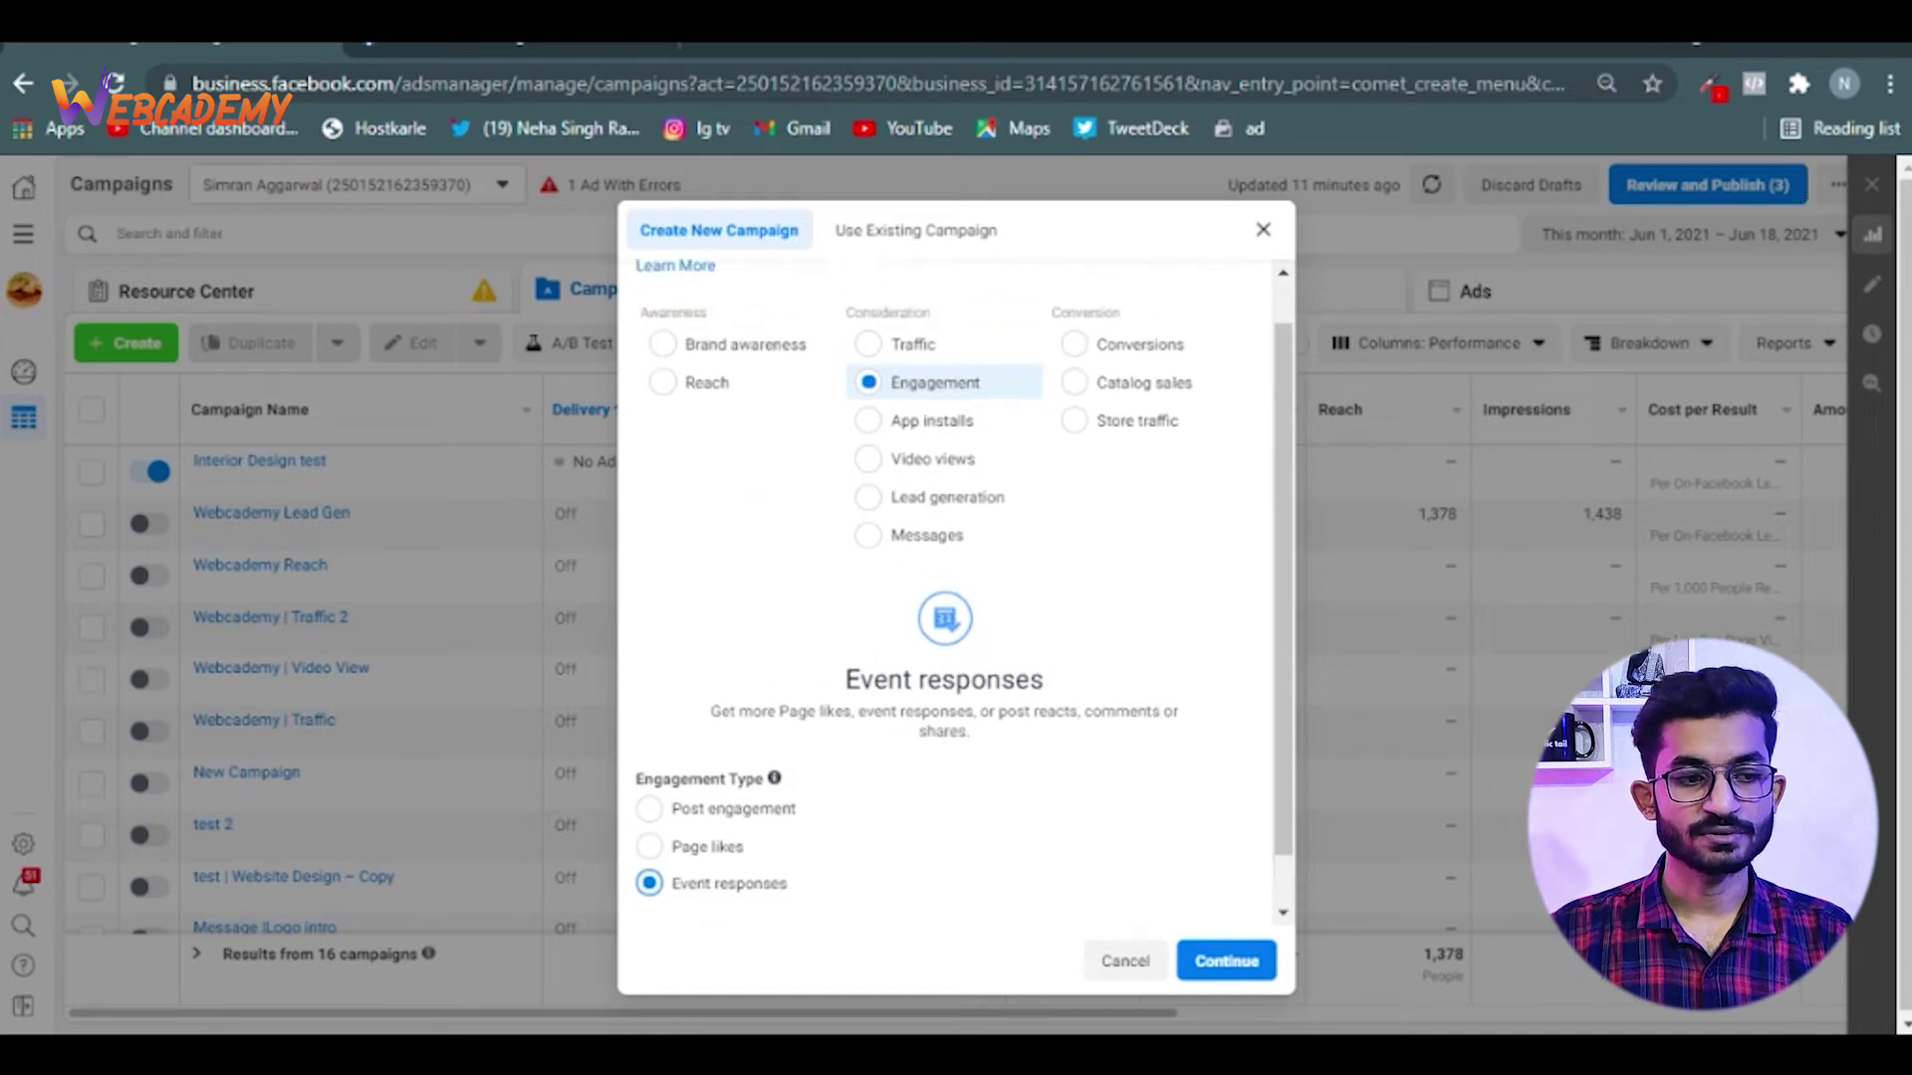
Choose Reach as the campaign objective and name the campaign "reach test"
{"action": "left_click", "coordinate": [724, 454]}
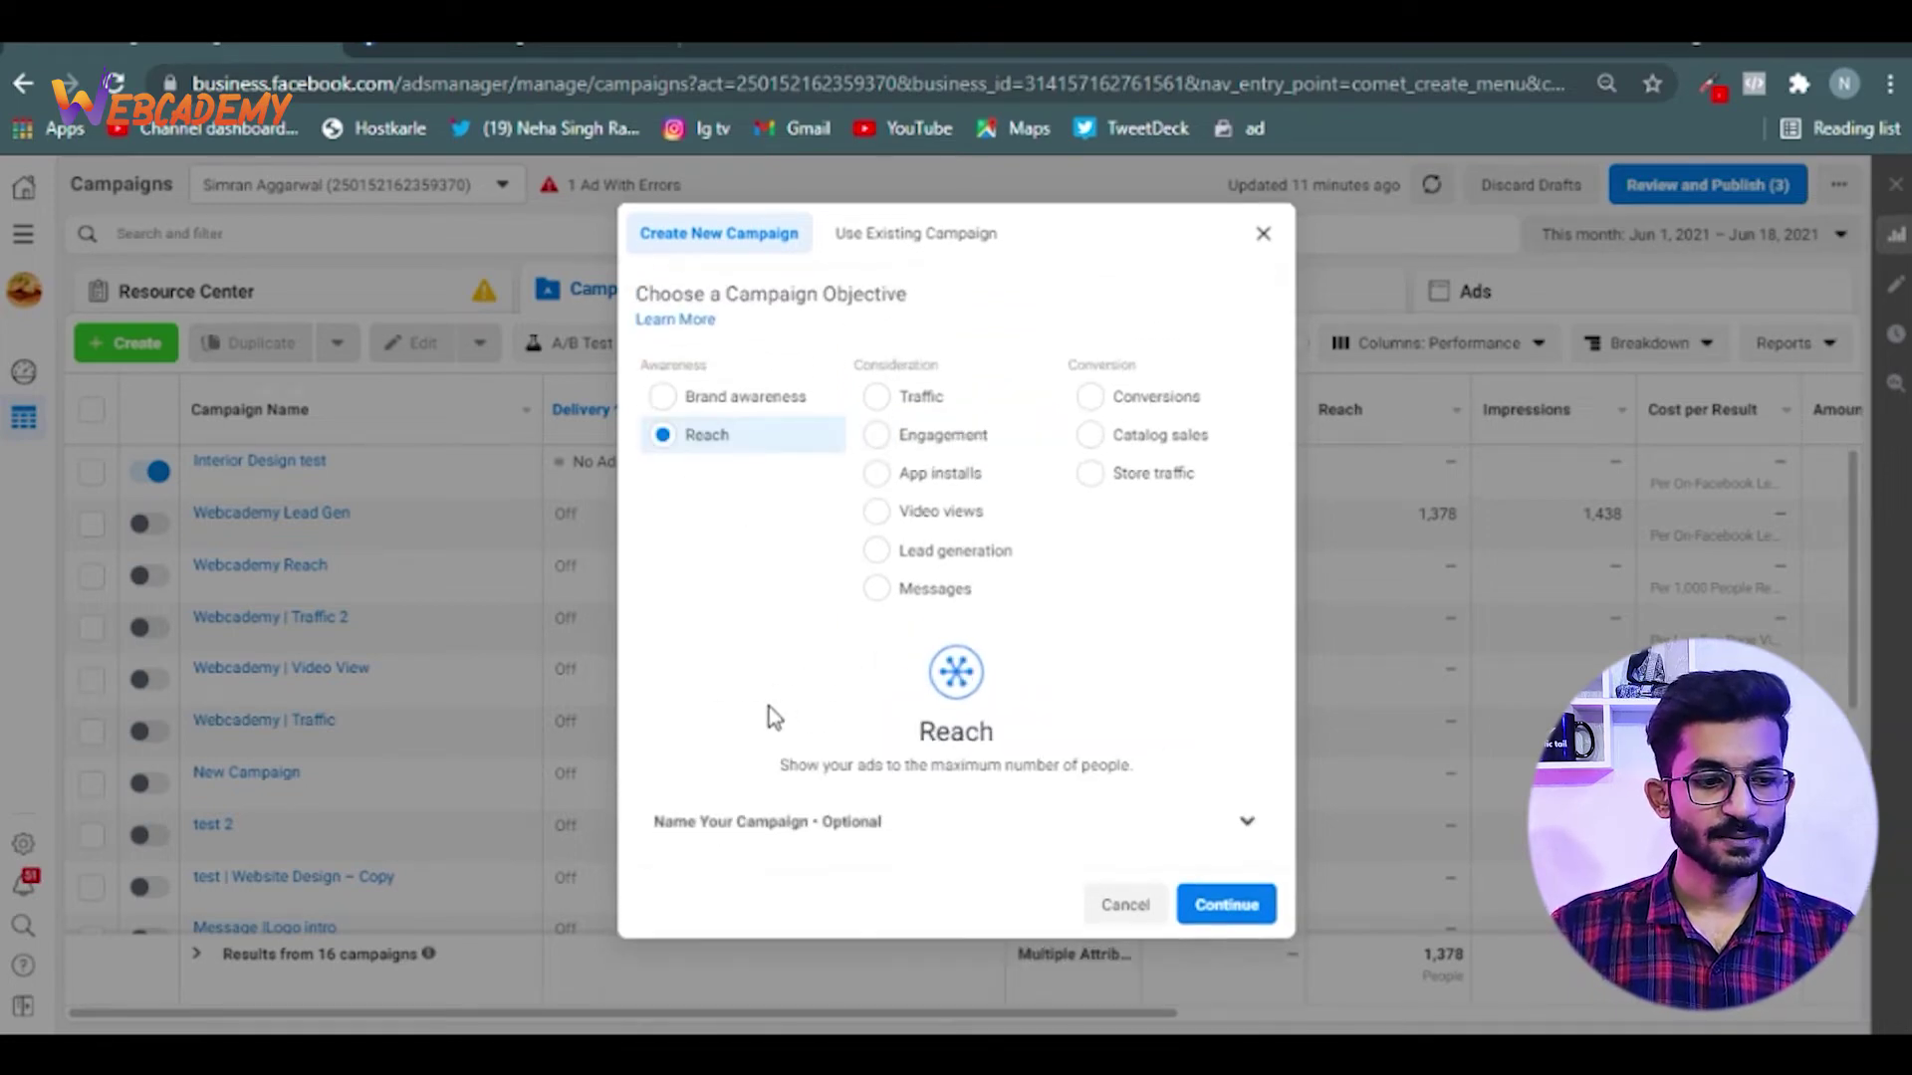
{"action": "left_click", "coordinate": [948, 835]}
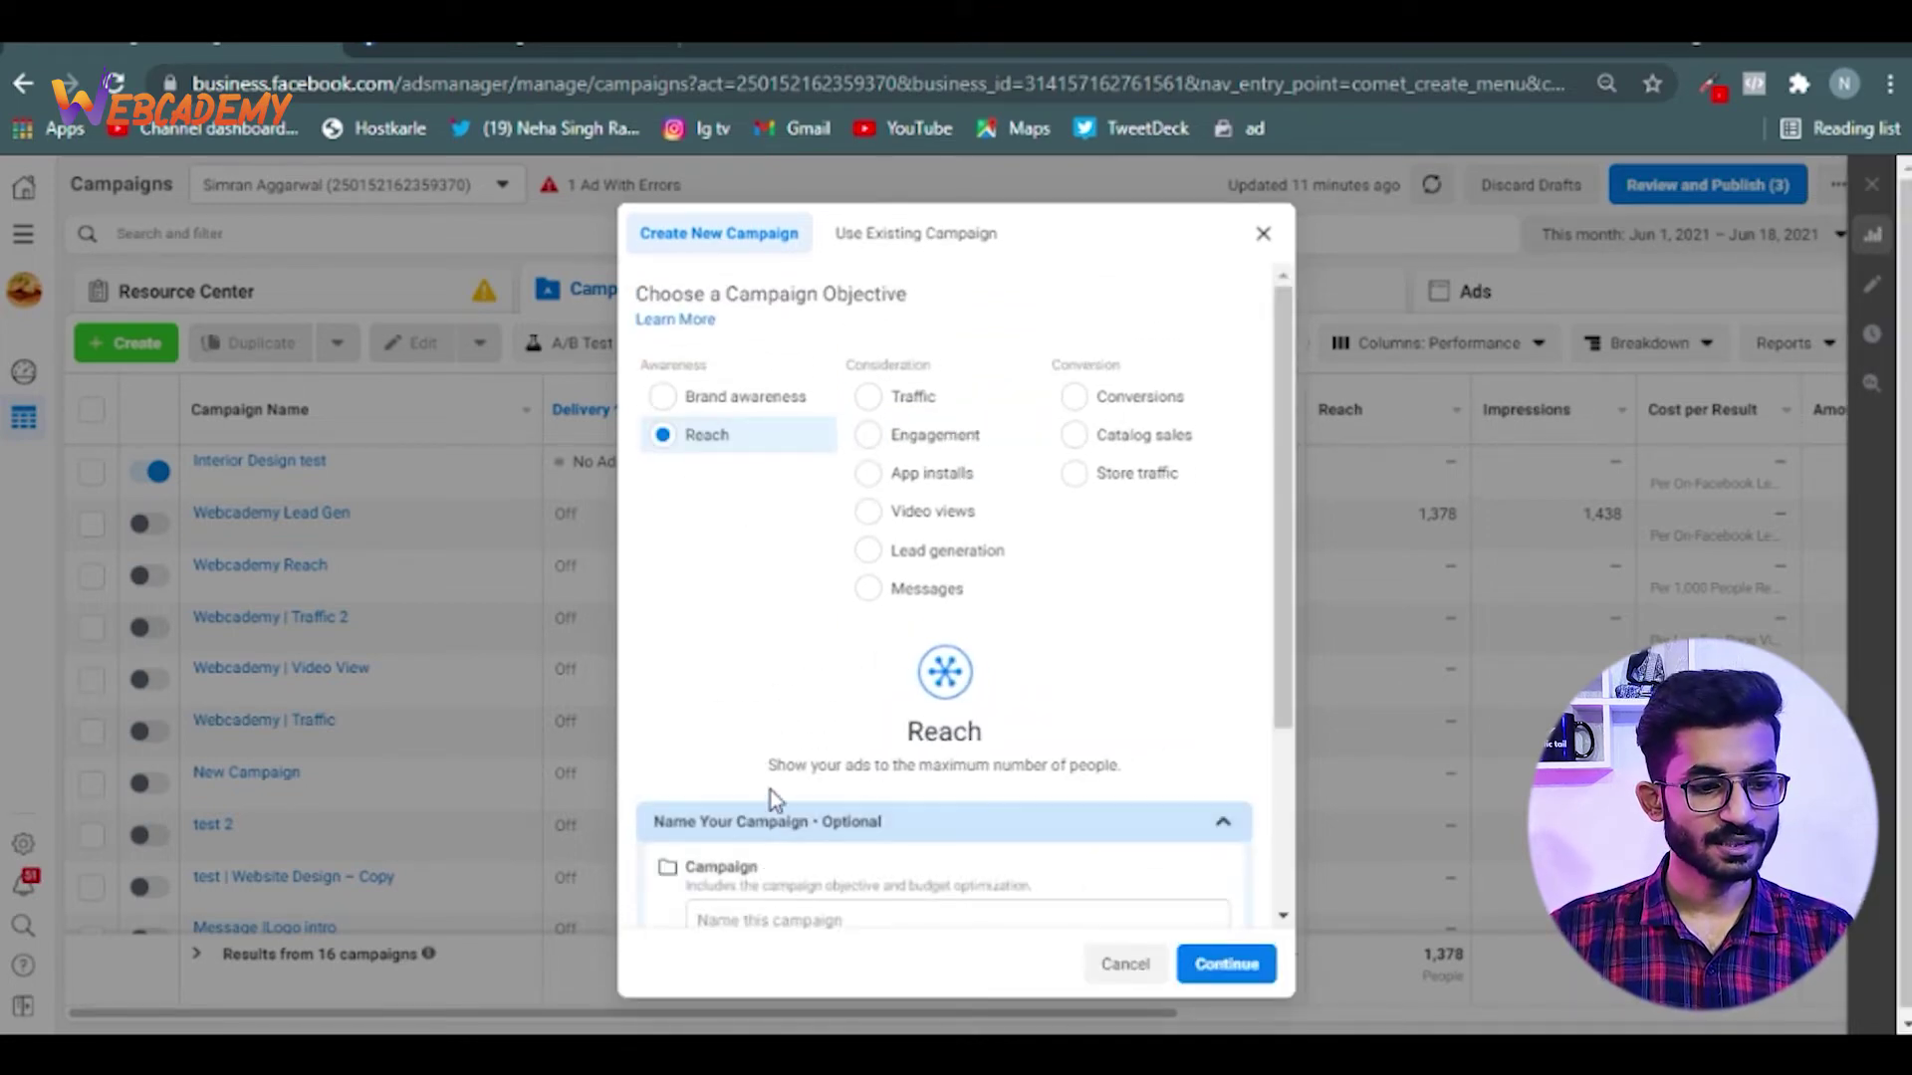
{"action": "scroll", "coordinate": [777, 791], "scroll_direction": "down", "scroll_amount": 2}
{"action": "left_click", "coordinate": [816, 694]}
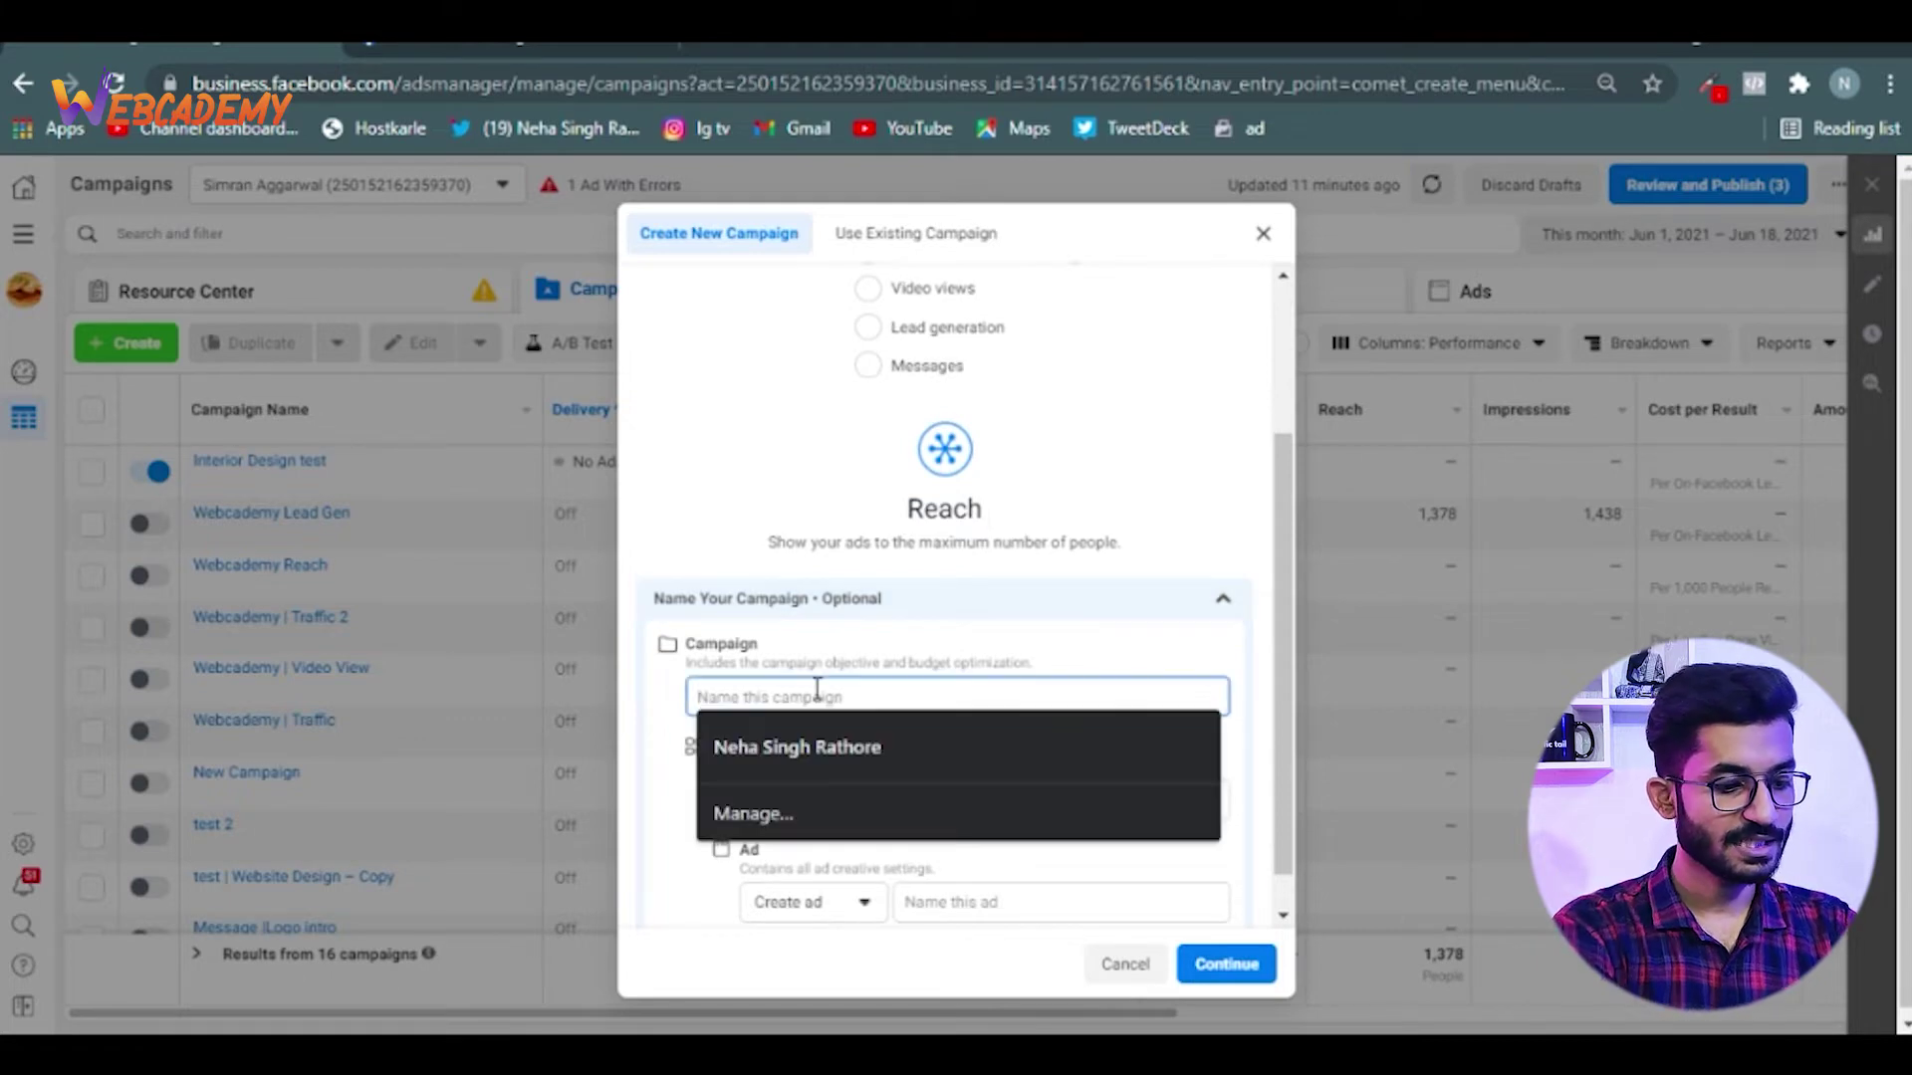
{"action": "type", "text": "rea"}
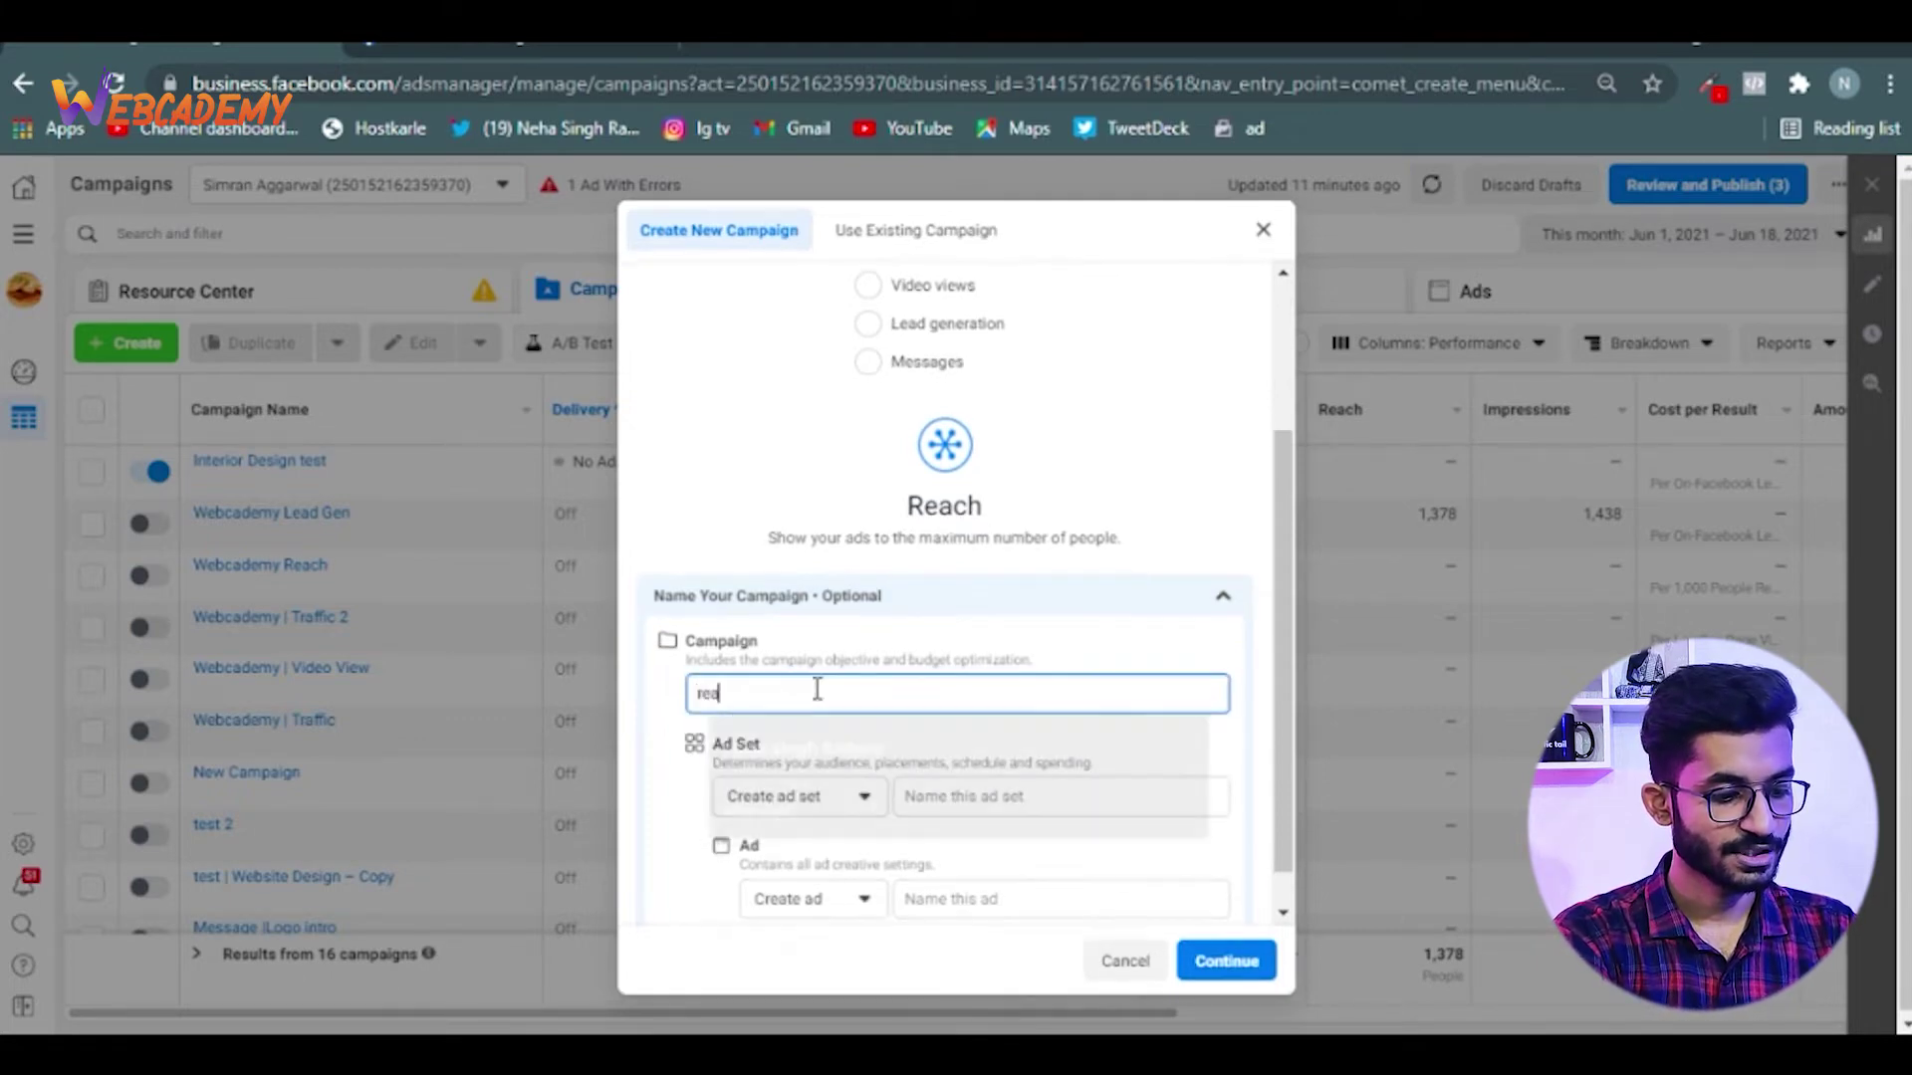
{"action": "type", "text": "ch test"}
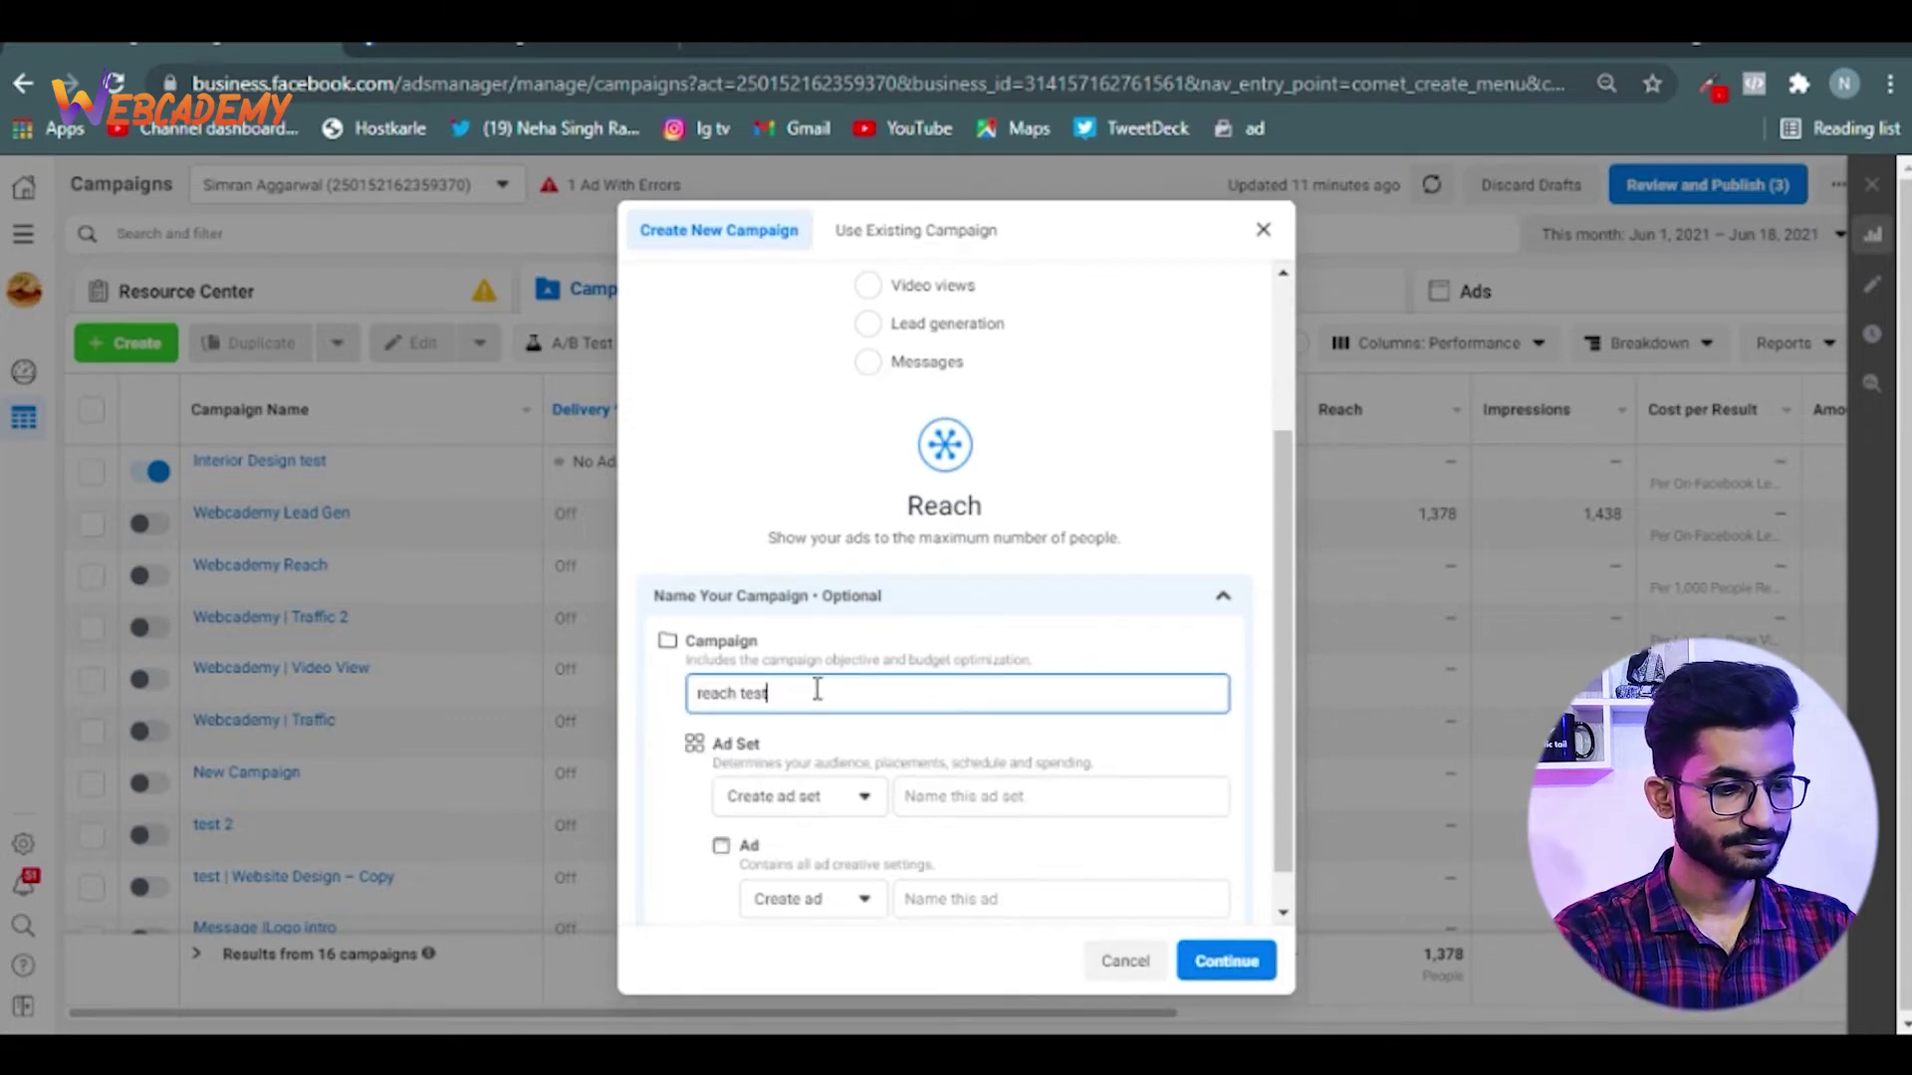
Name the ad set "res=ach a" and the ad "a", and continue to the campaign editor
{"action": "scroll", "coordinate": [816, 690], "scroll_direction": "down", "scroll_amount": 1}
{"action": "left_click", "coordinate": [960, 760]}
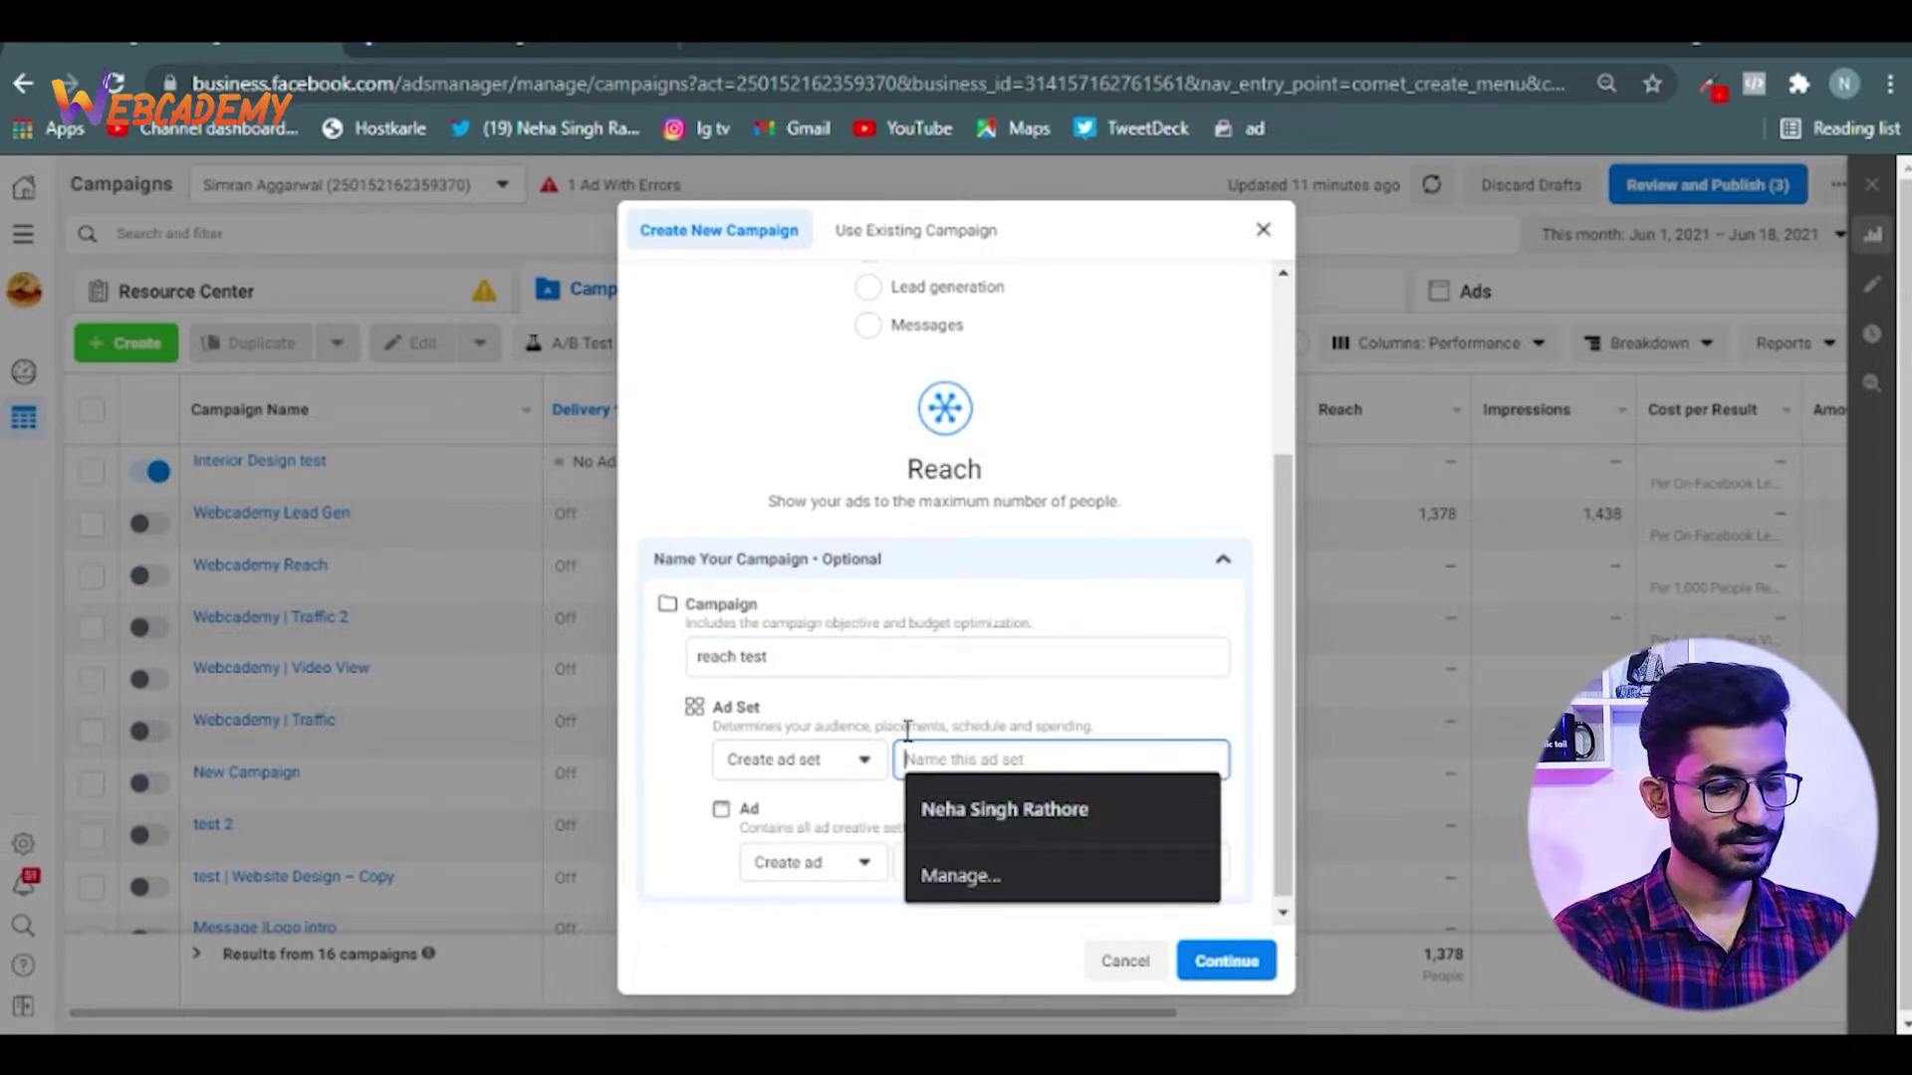
{"action": "type", "text": "rea-ach"}
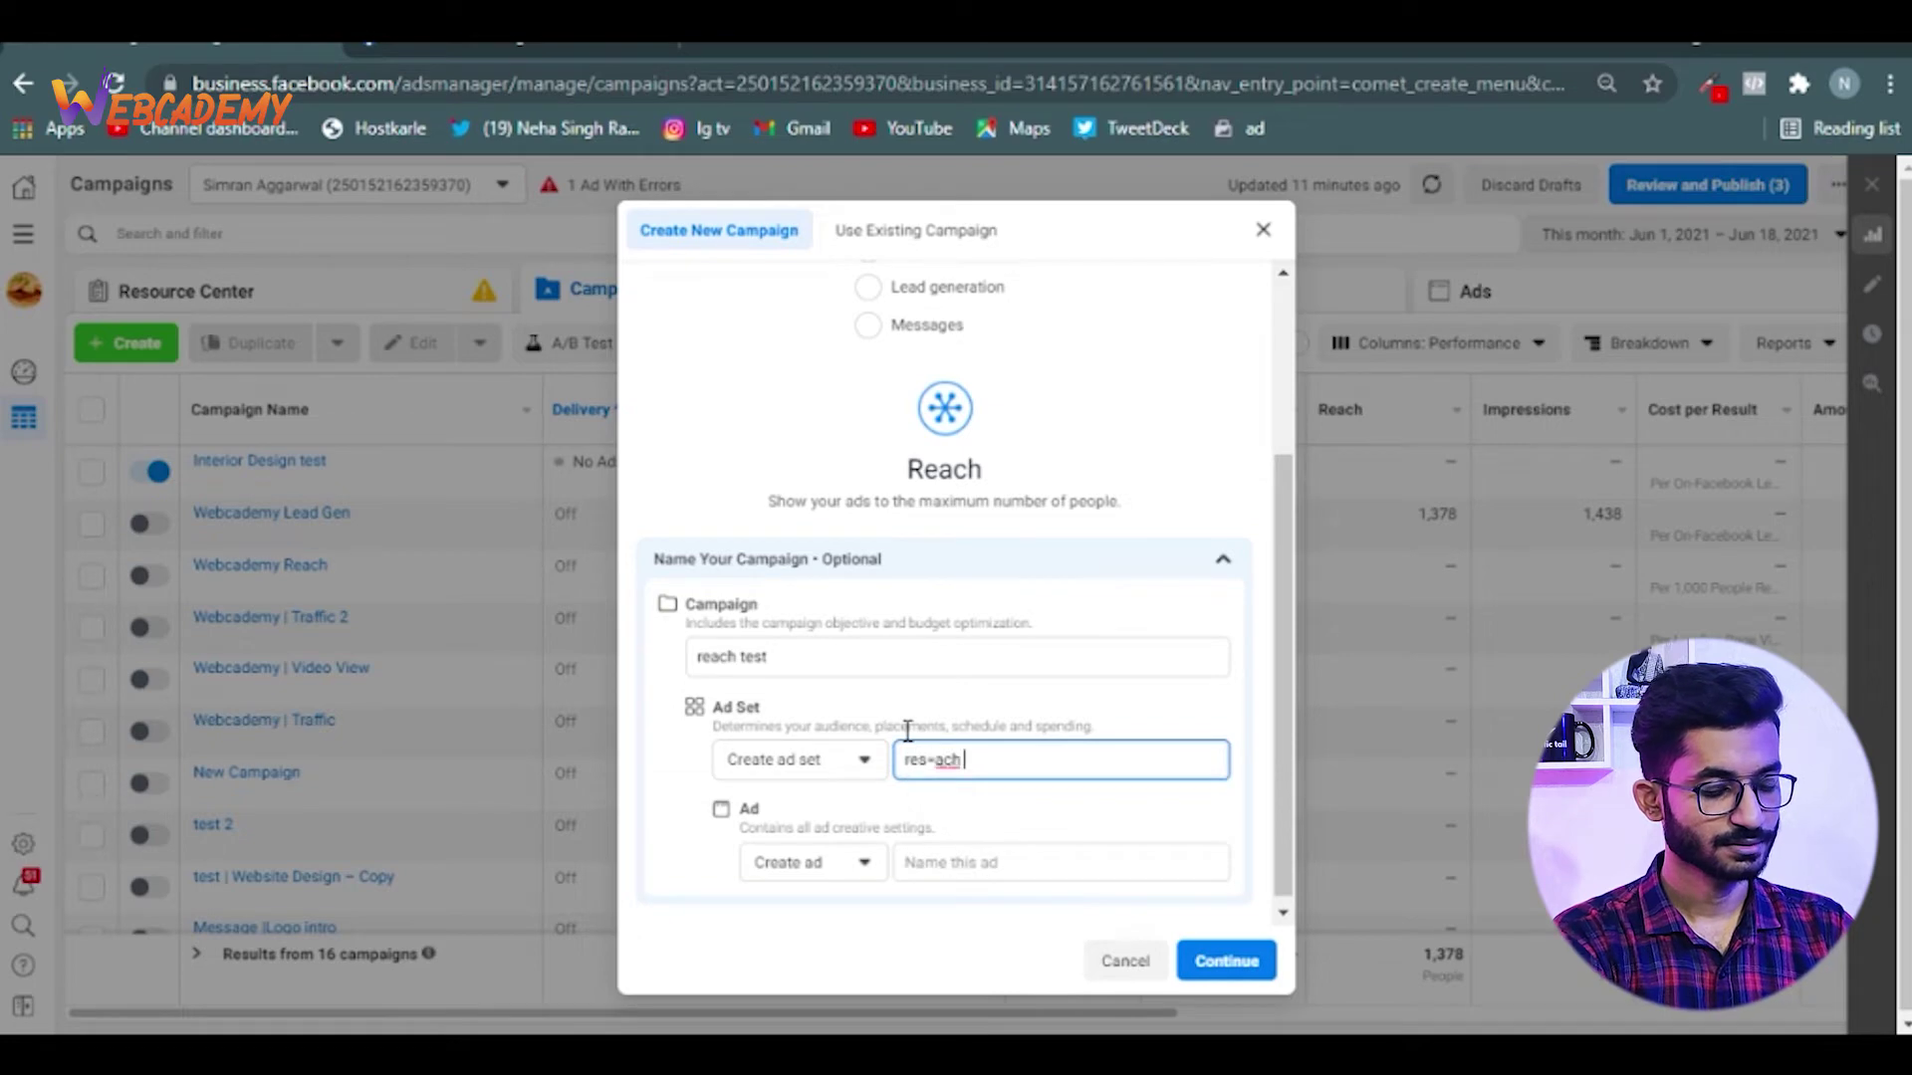
{"action": "type", "text": " a"}
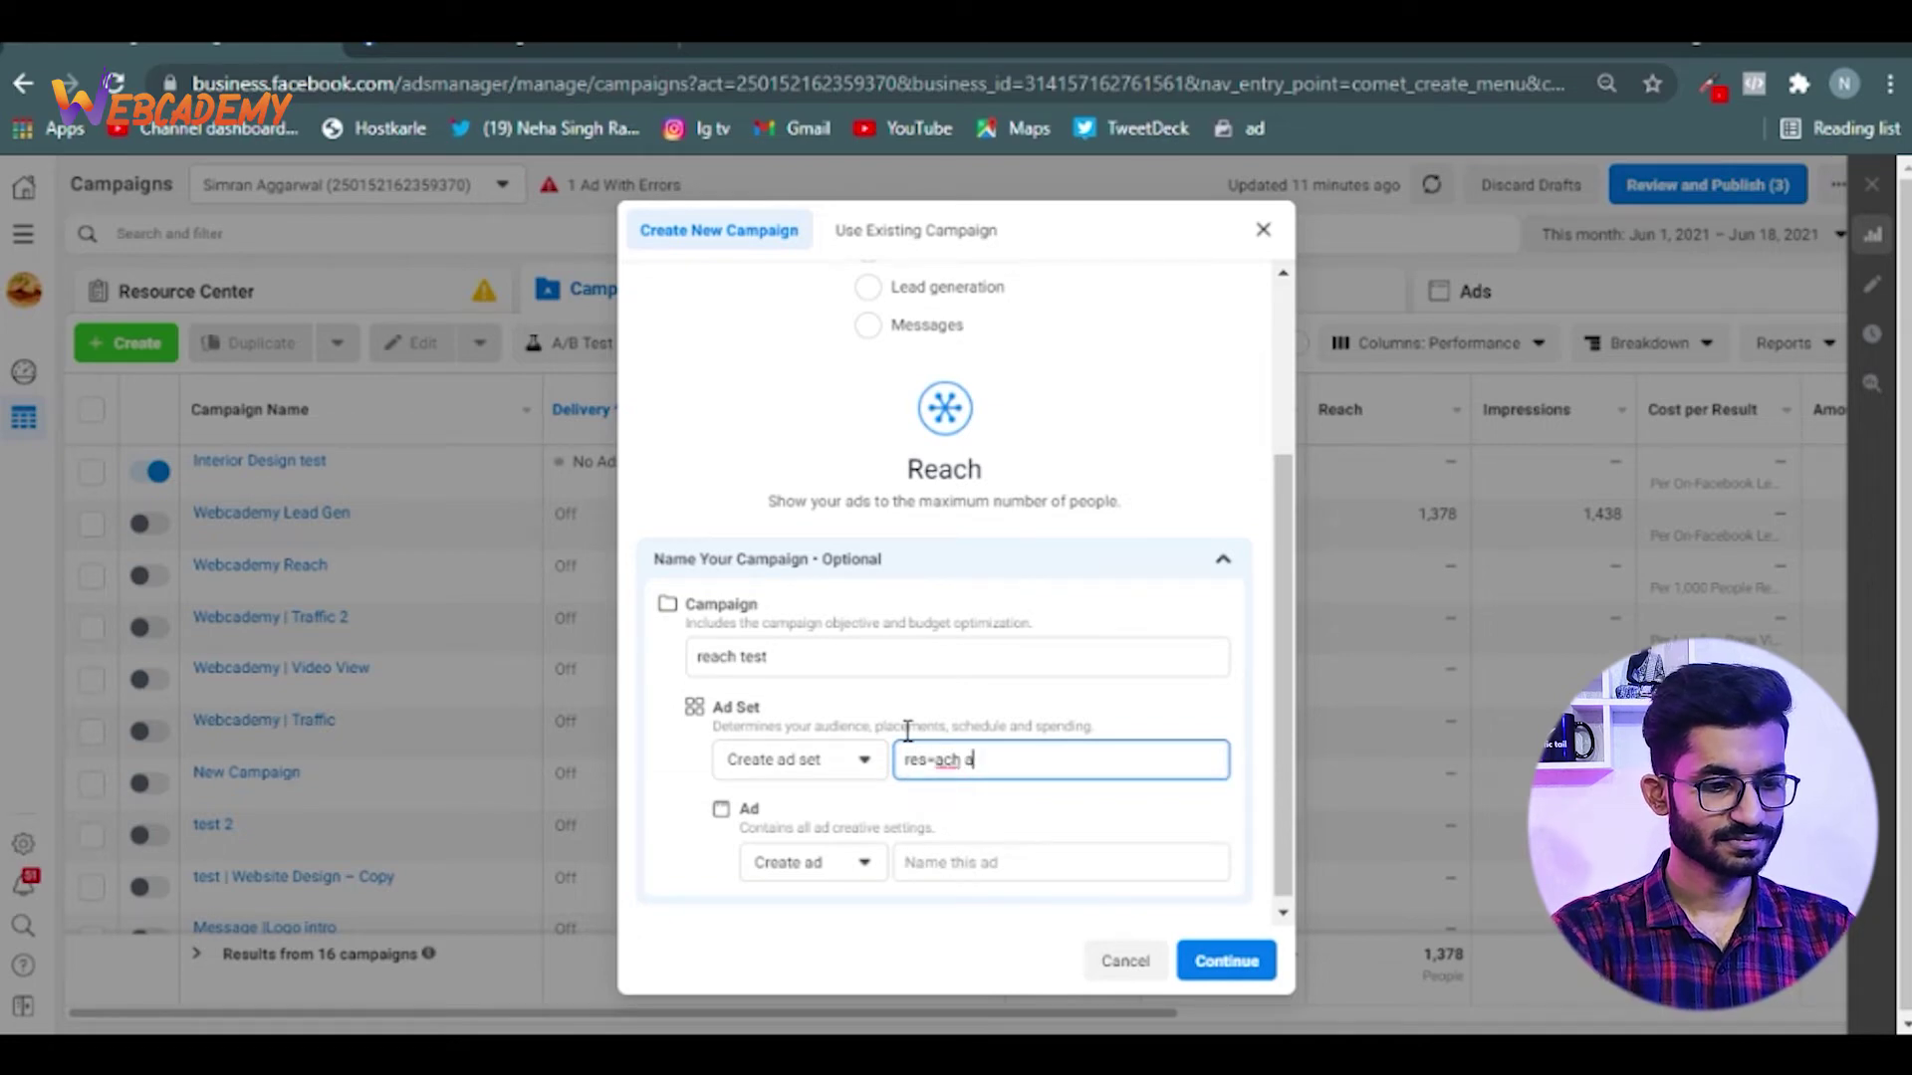
{"action": "left_click", "coordinate": [995, 879]}
{"action": "type", "text": "a"}
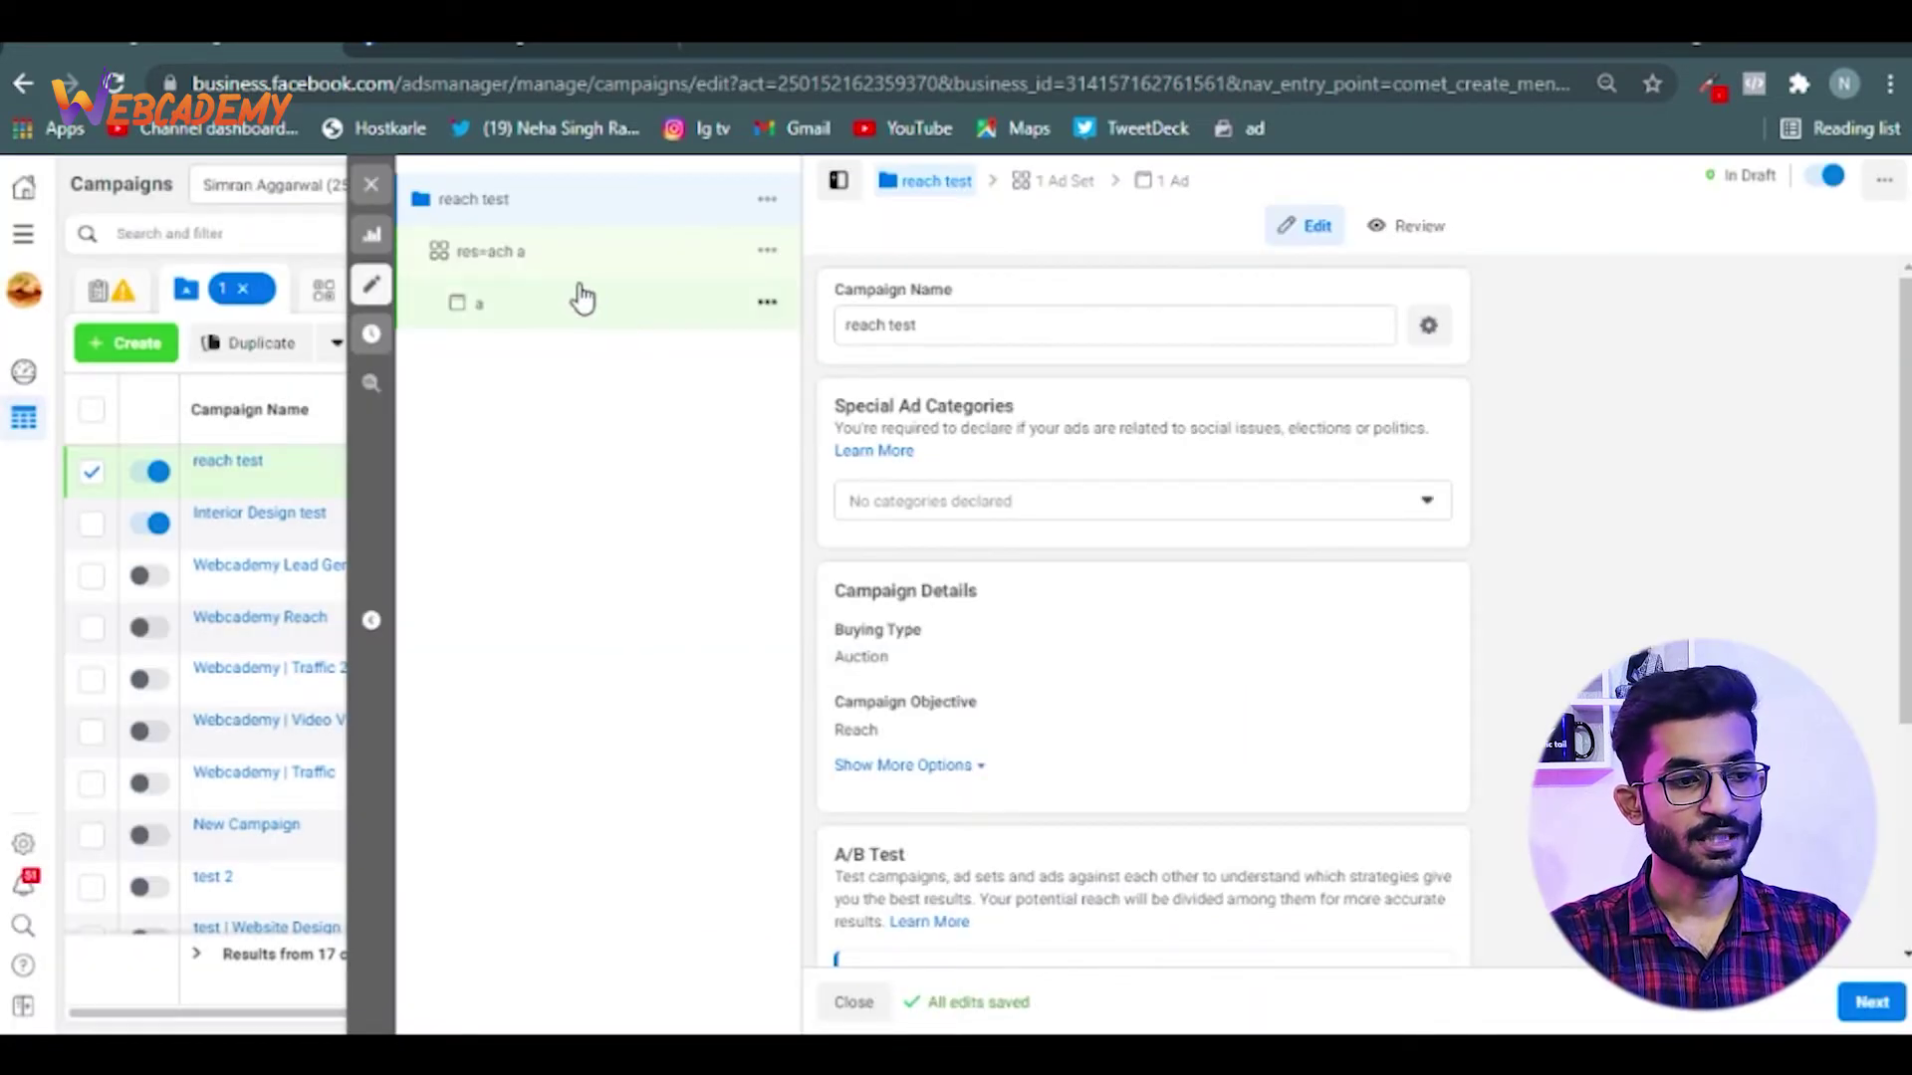
Open the ad set's settings and examine its daily budget, schedule, location, age, gender and detailed targeting options
{"action": "left_click", "coordinate": [558, 255]}
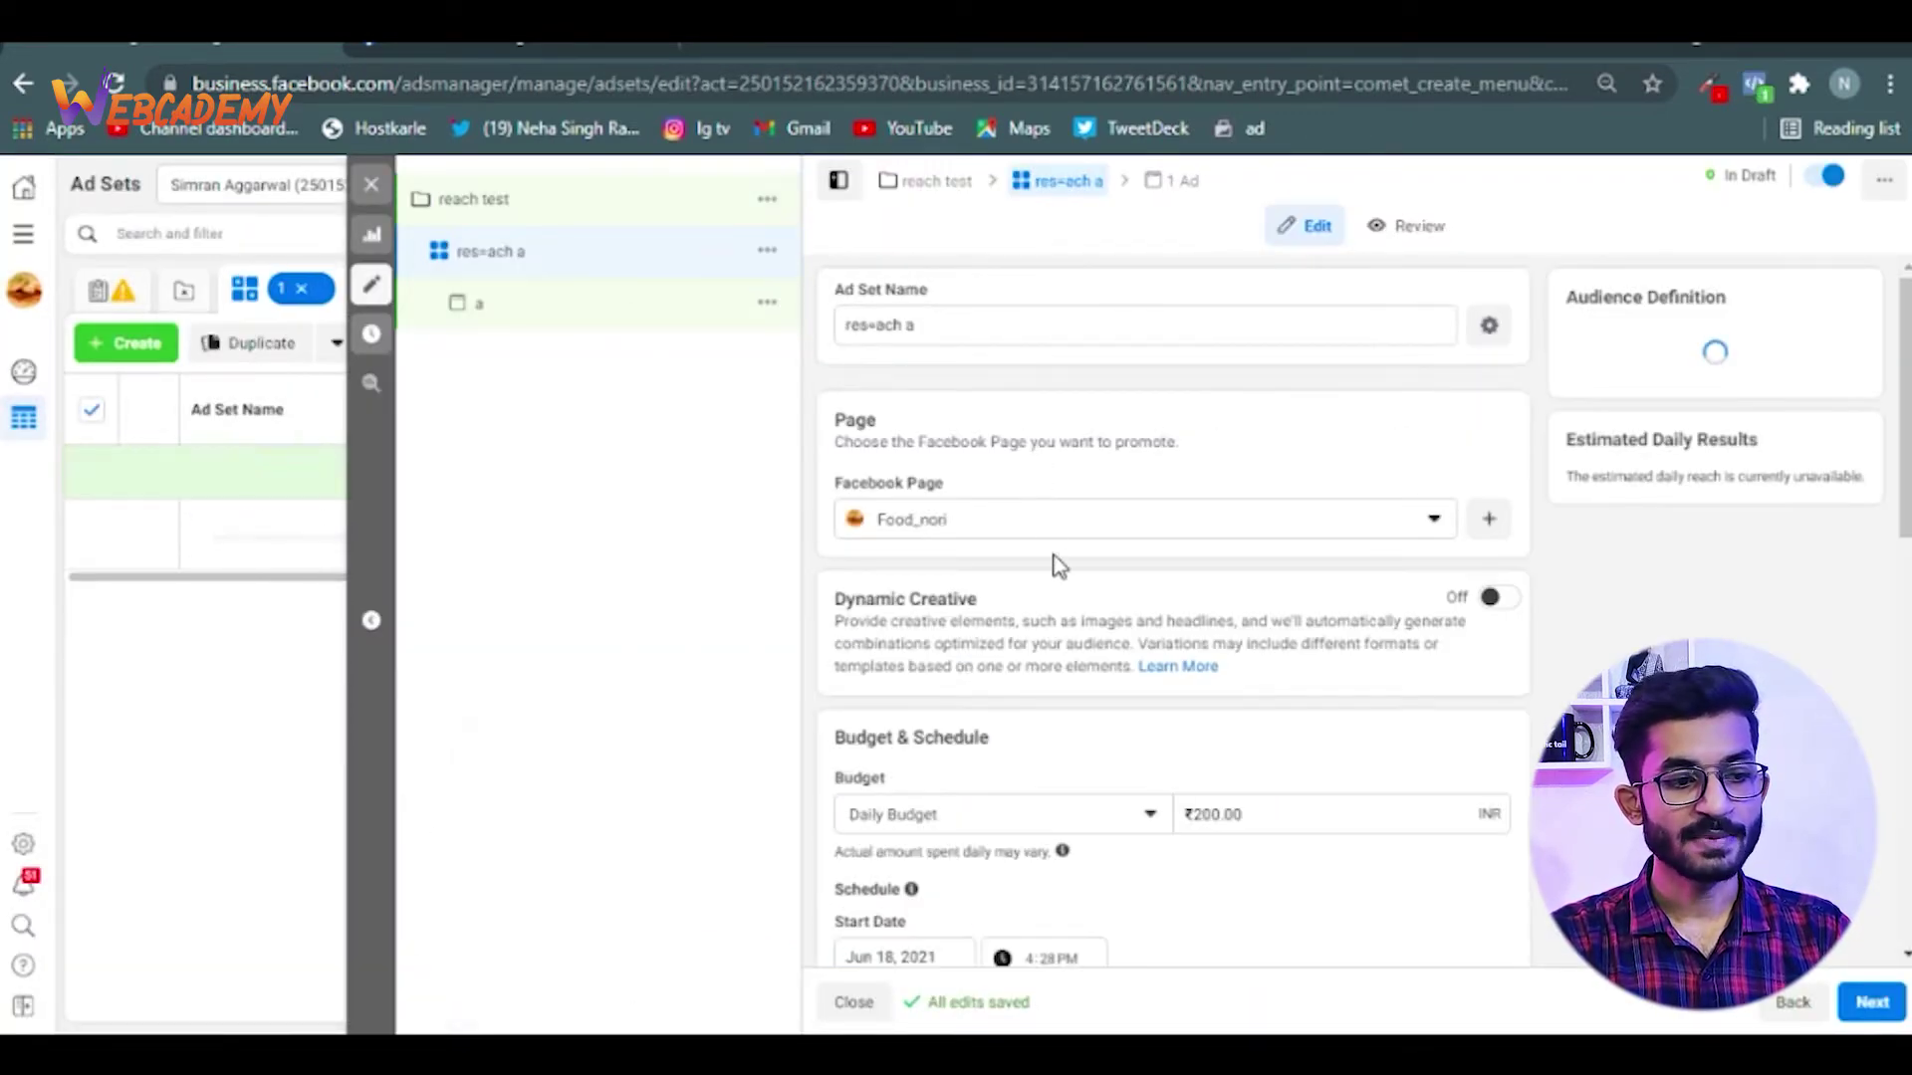
{"action": "scroll", "coordinate": [1056, 567], "scroll_direction": "down", "scroll_amount": 5}
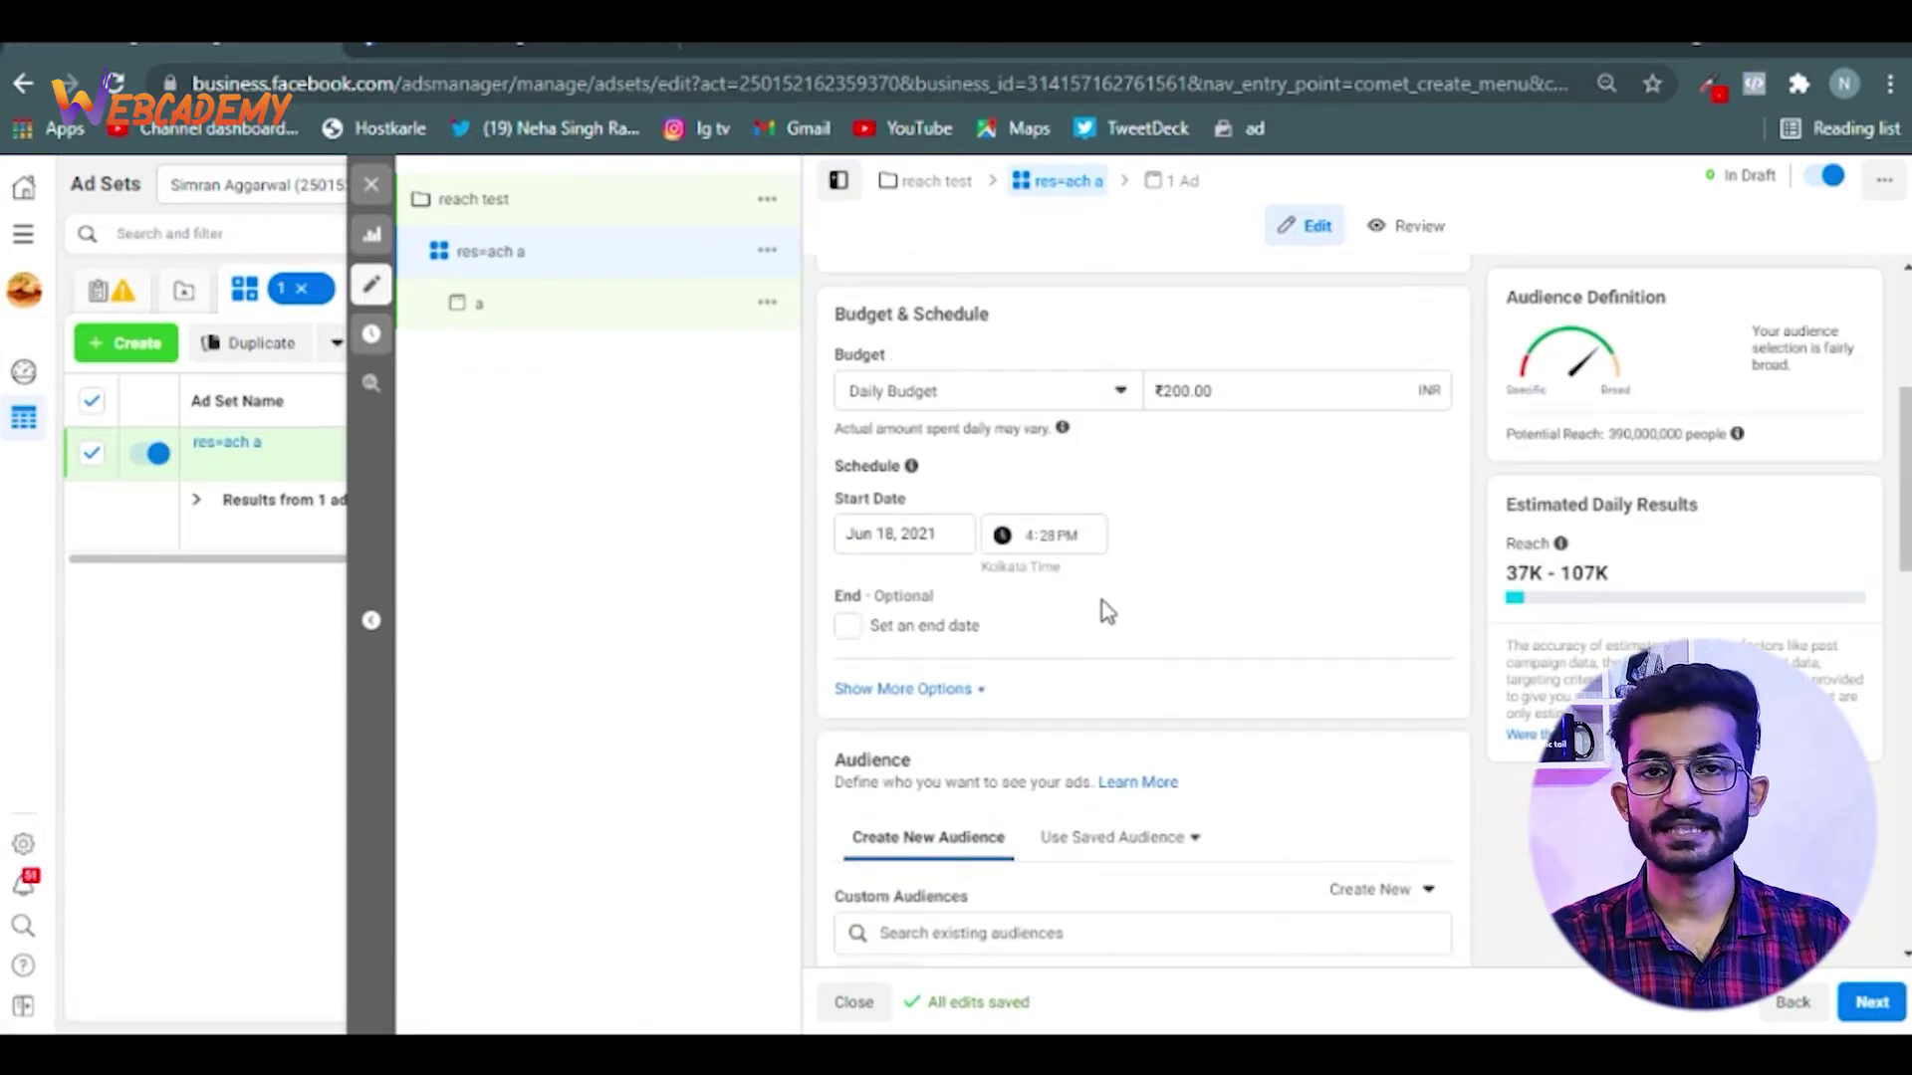
{"action": "left_click", "coordinate": [1179, 391]}
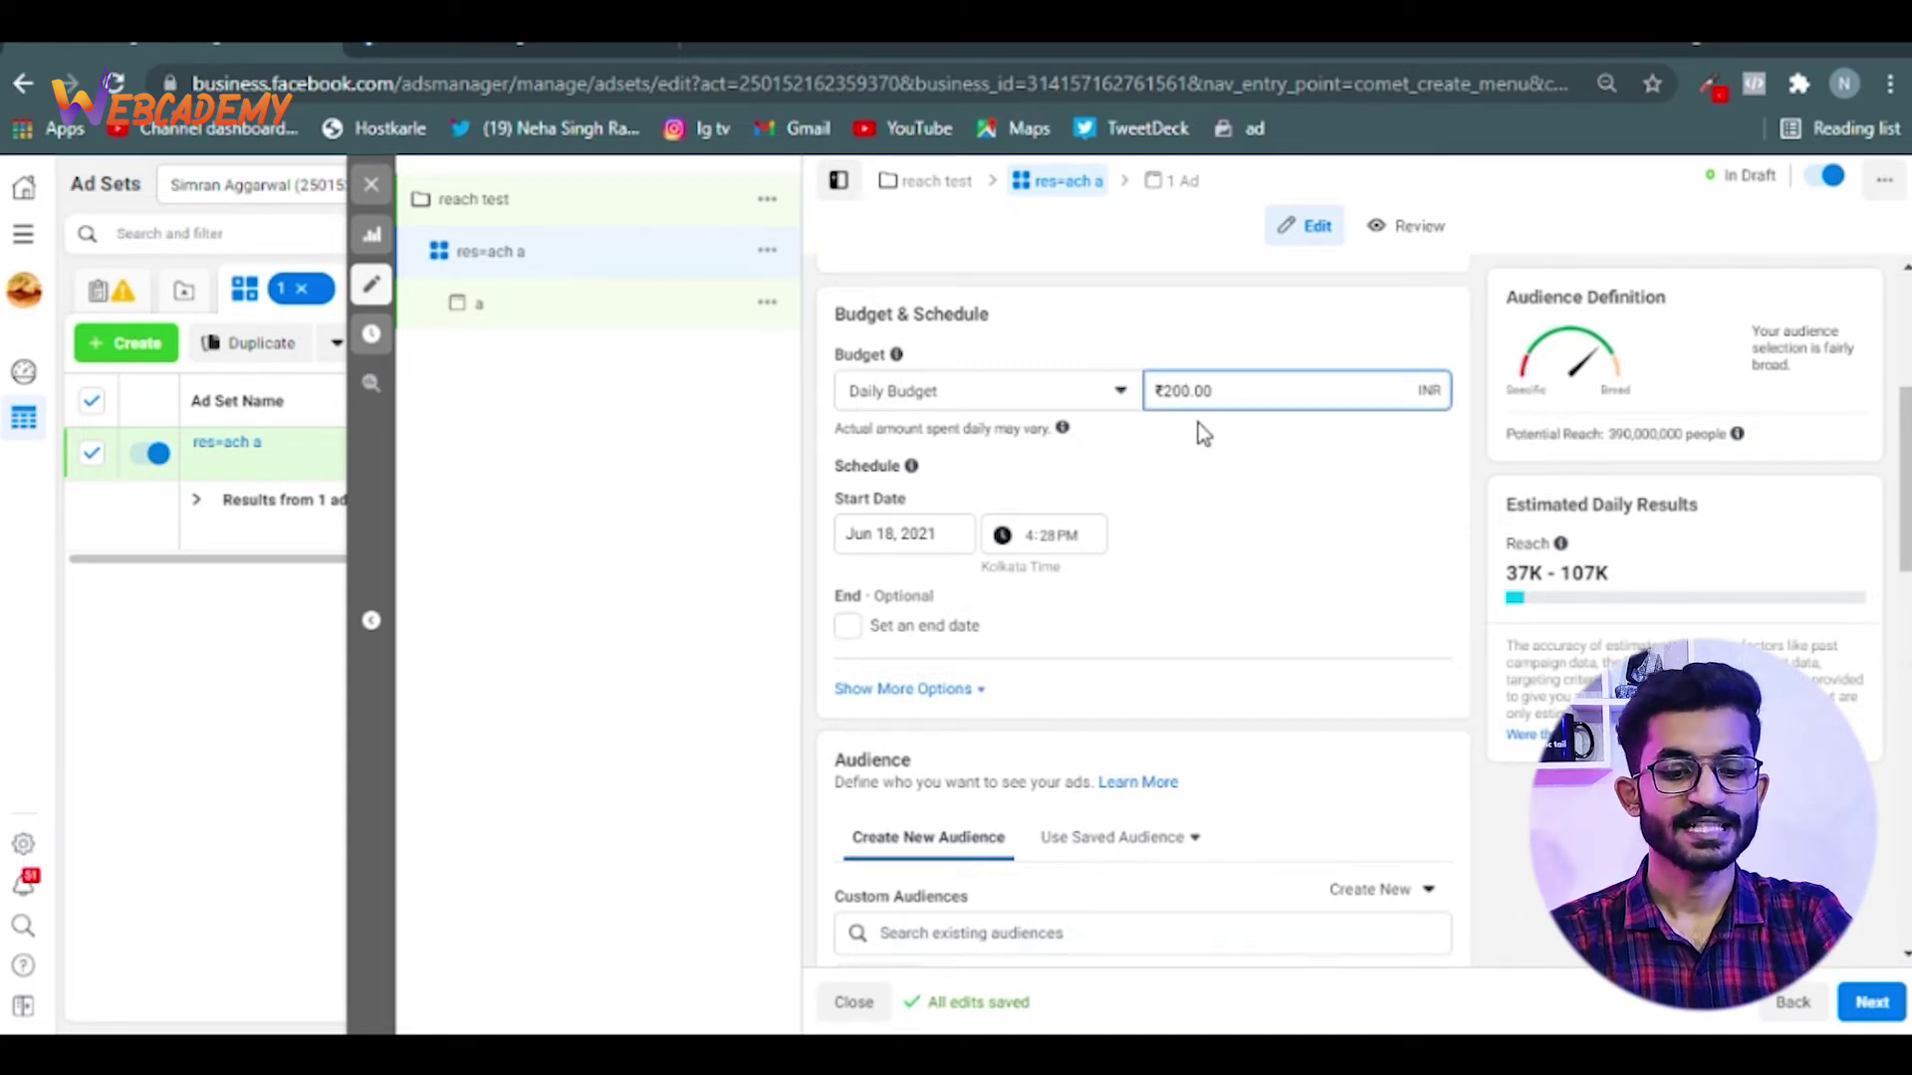
{"action": "left_click", "coordinate": [1209, 450]}
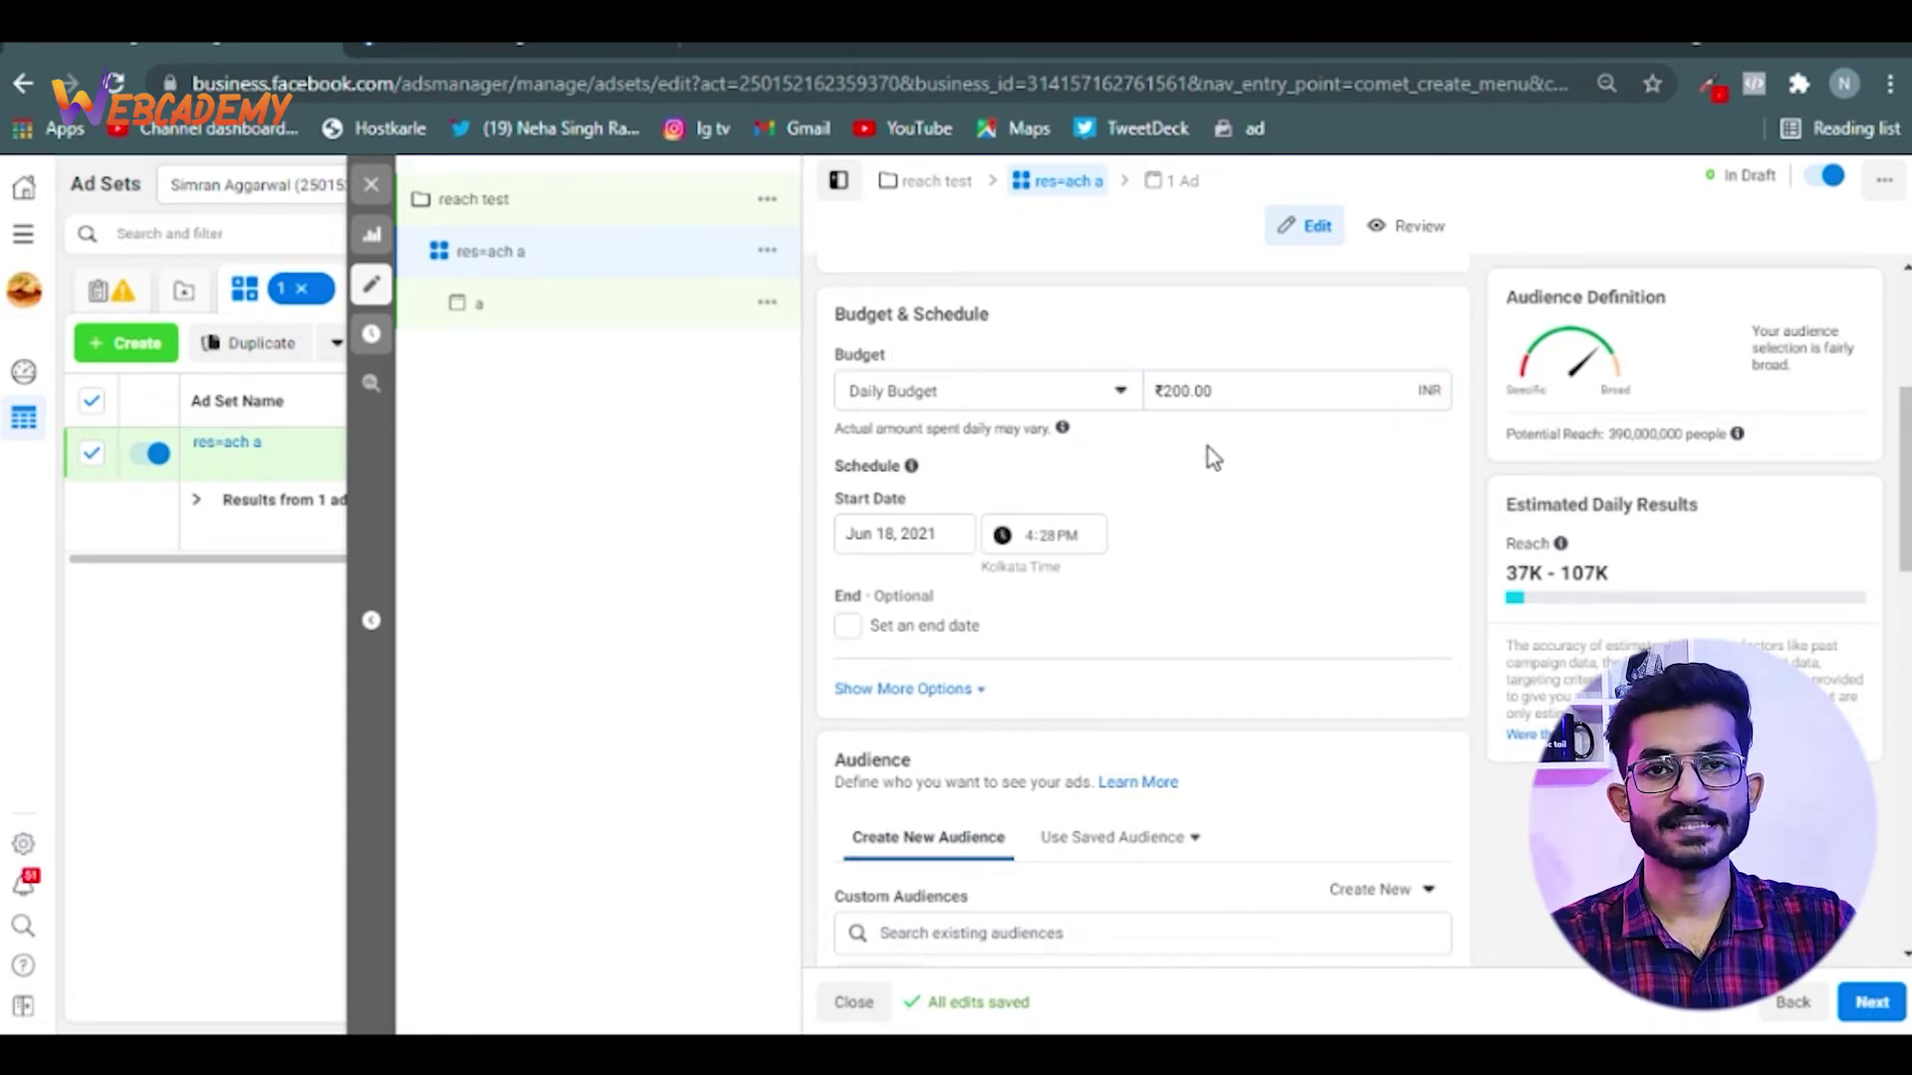
{"action": "scroll", "coordinate": [1199, 528], "scroll_direction": "down", "scroll_amount": 7}
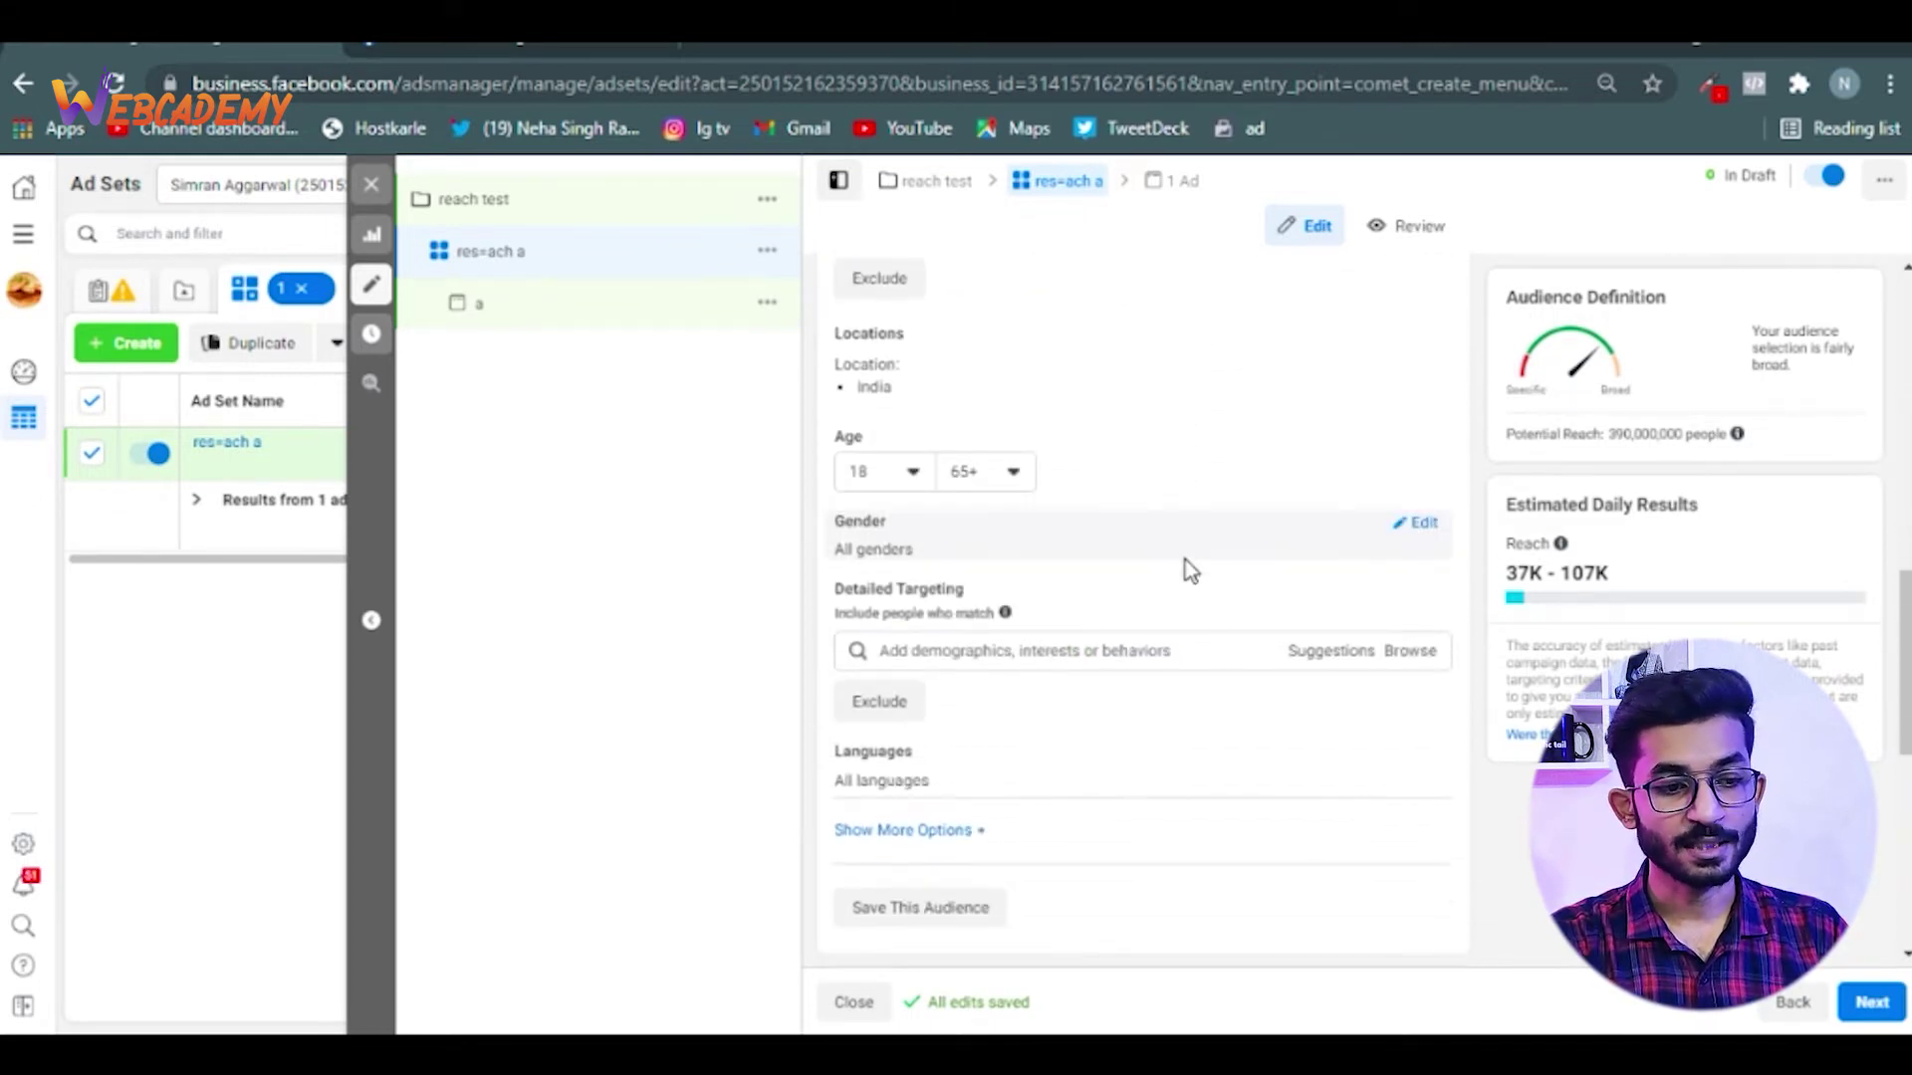
{"action": "scroll", "coordinate": [1185, 560], "scroll_direction": "up", "scroll_amount": 2}
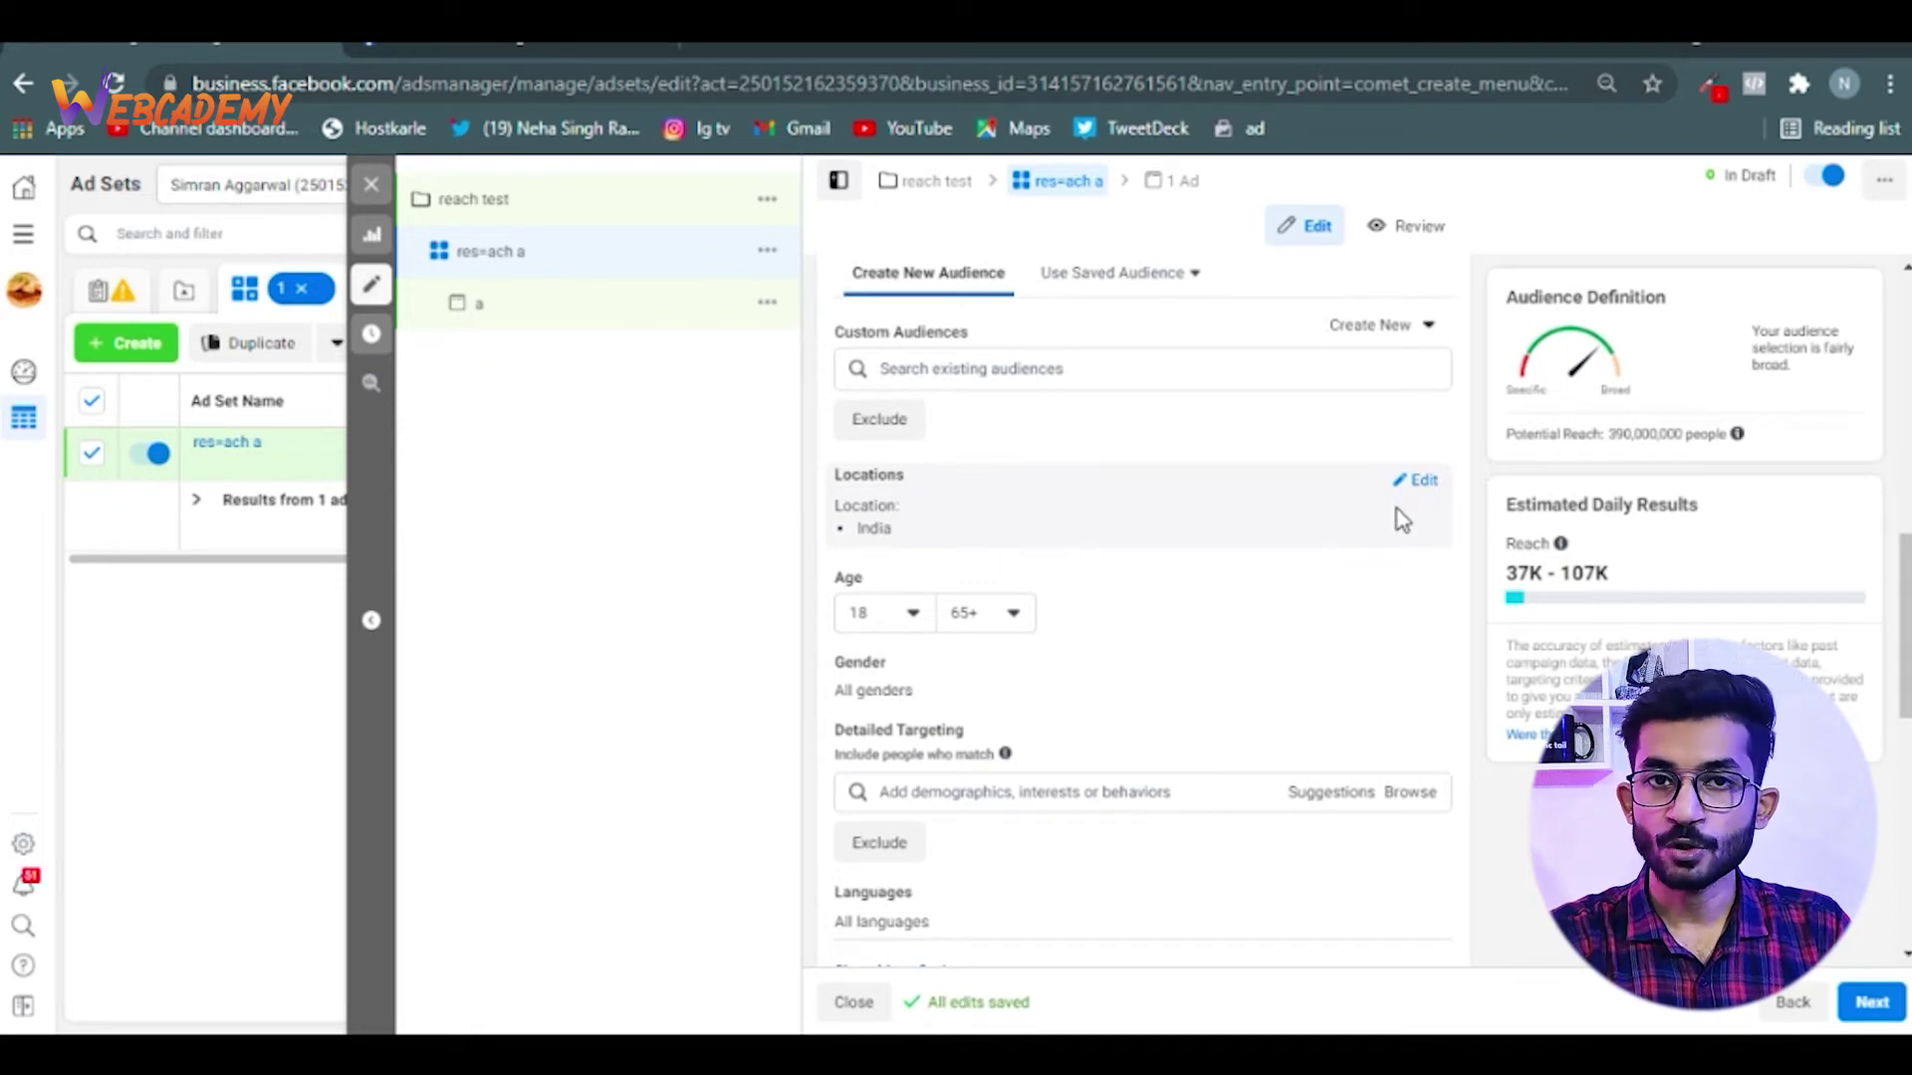
{"action": "scroll", "coordinate": [1141, 613], "scroll_direction": "down", "scroll_amount": 2}
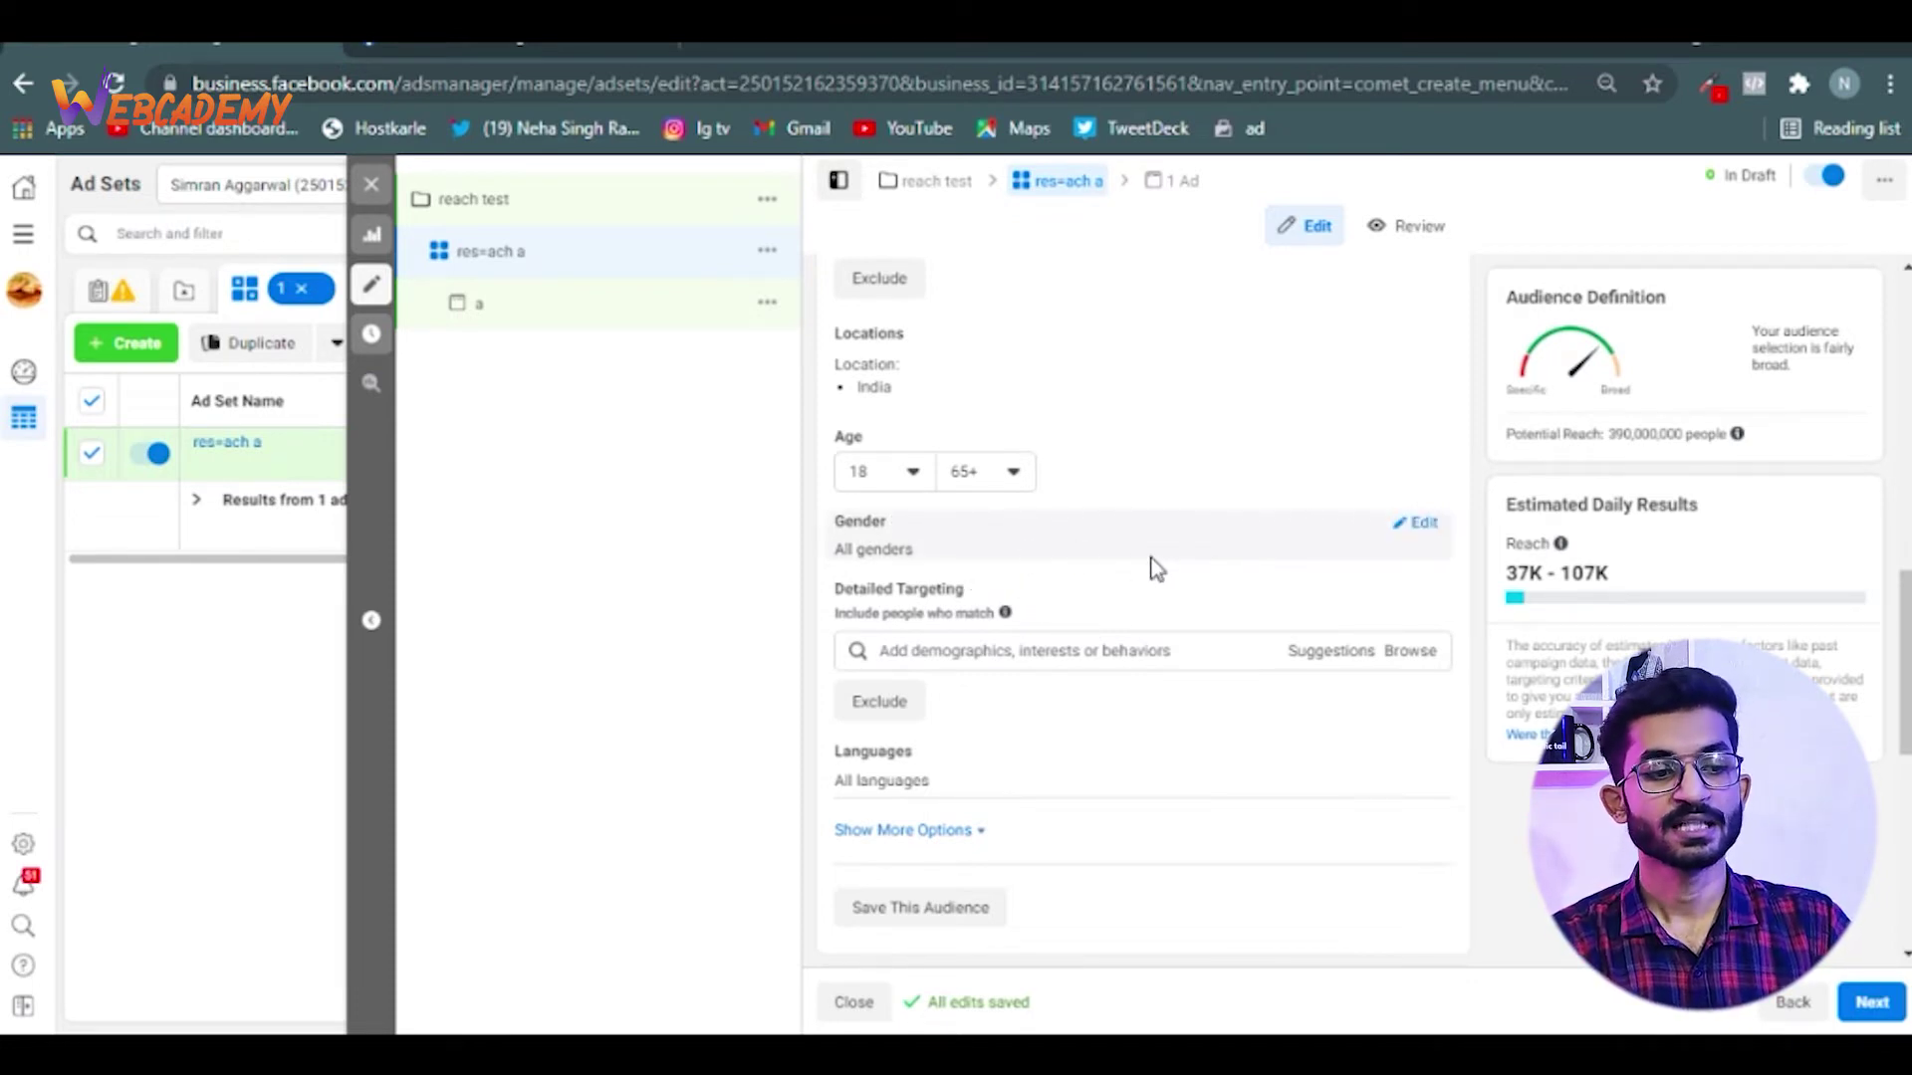
Add the interests Reading and Novel to the ad set's detailed targeting
{"action": "scroll", "coordinate": [1154, 570], "scroll_direction": "down", "scroll_amount": 2}
{"action": "left_click", "coordinate": [1099, 512]}
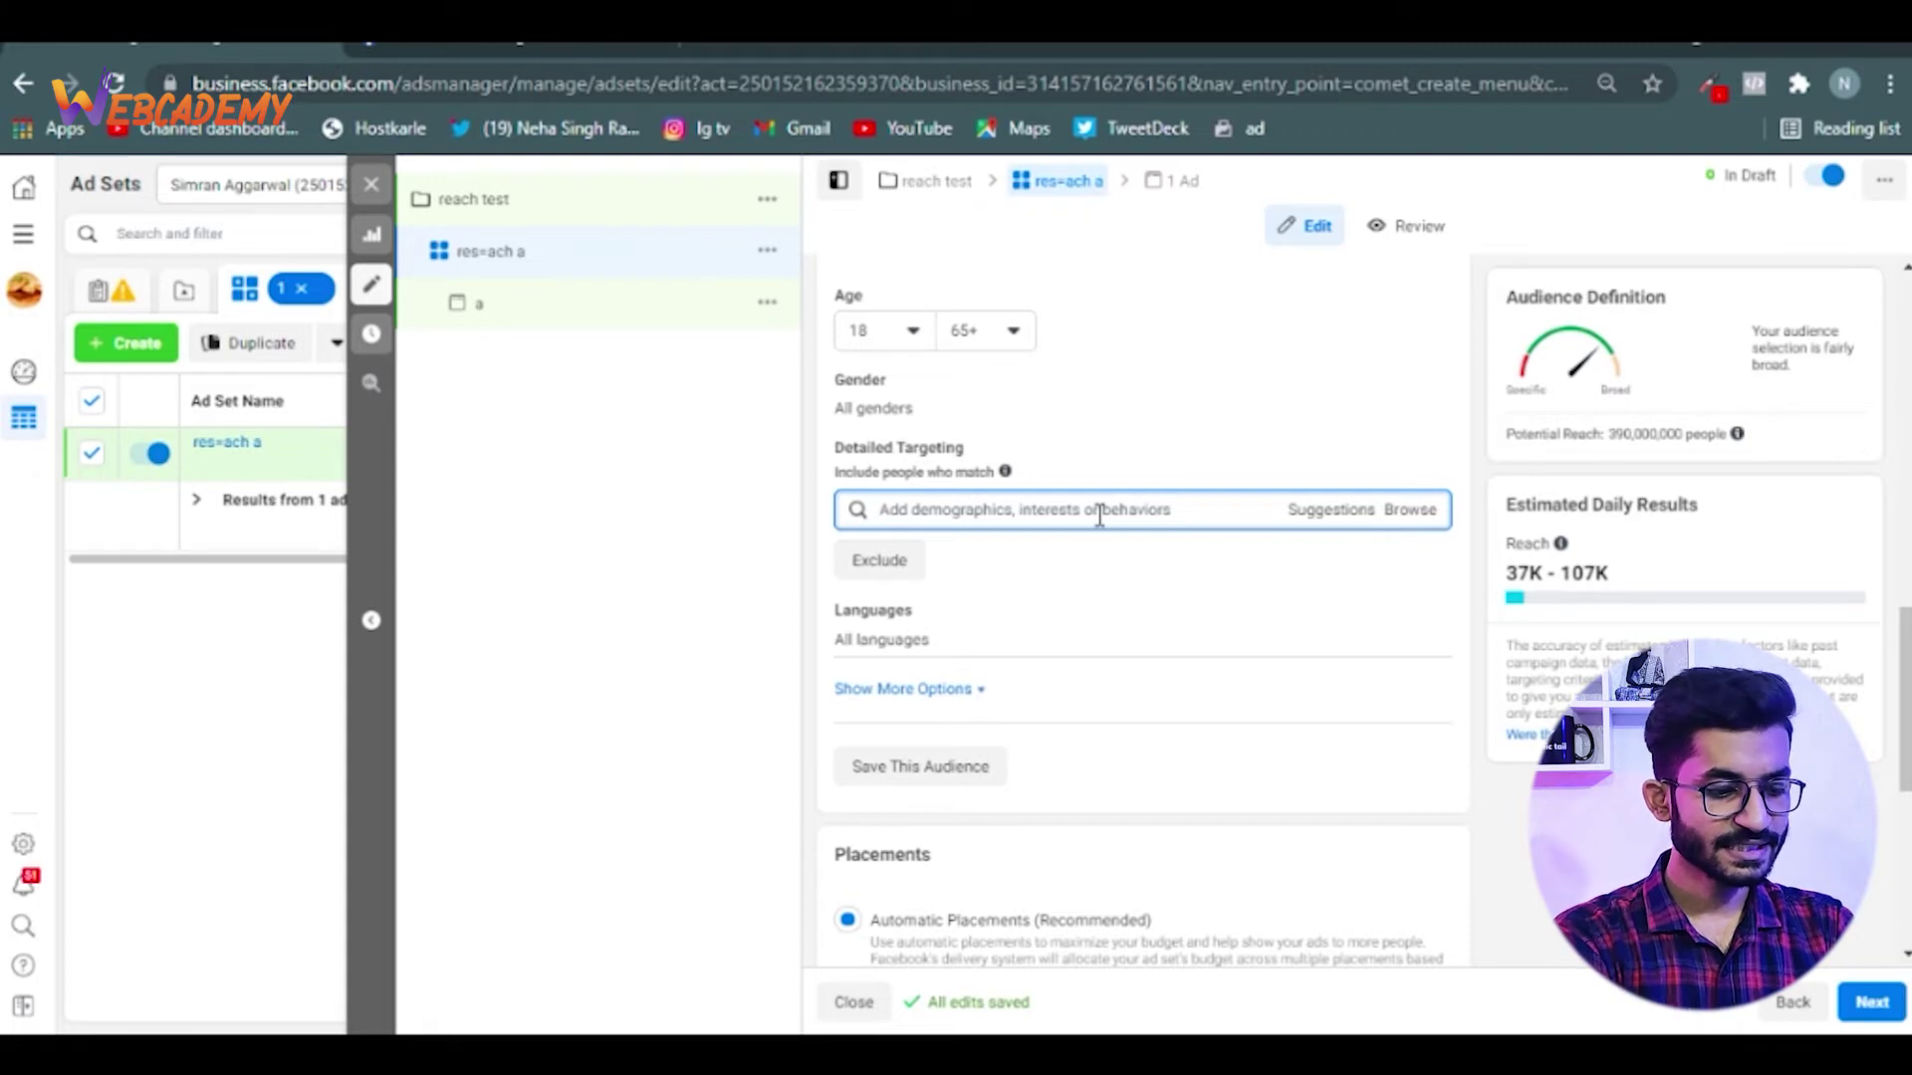
{"action": "type", "text": "ieading"}
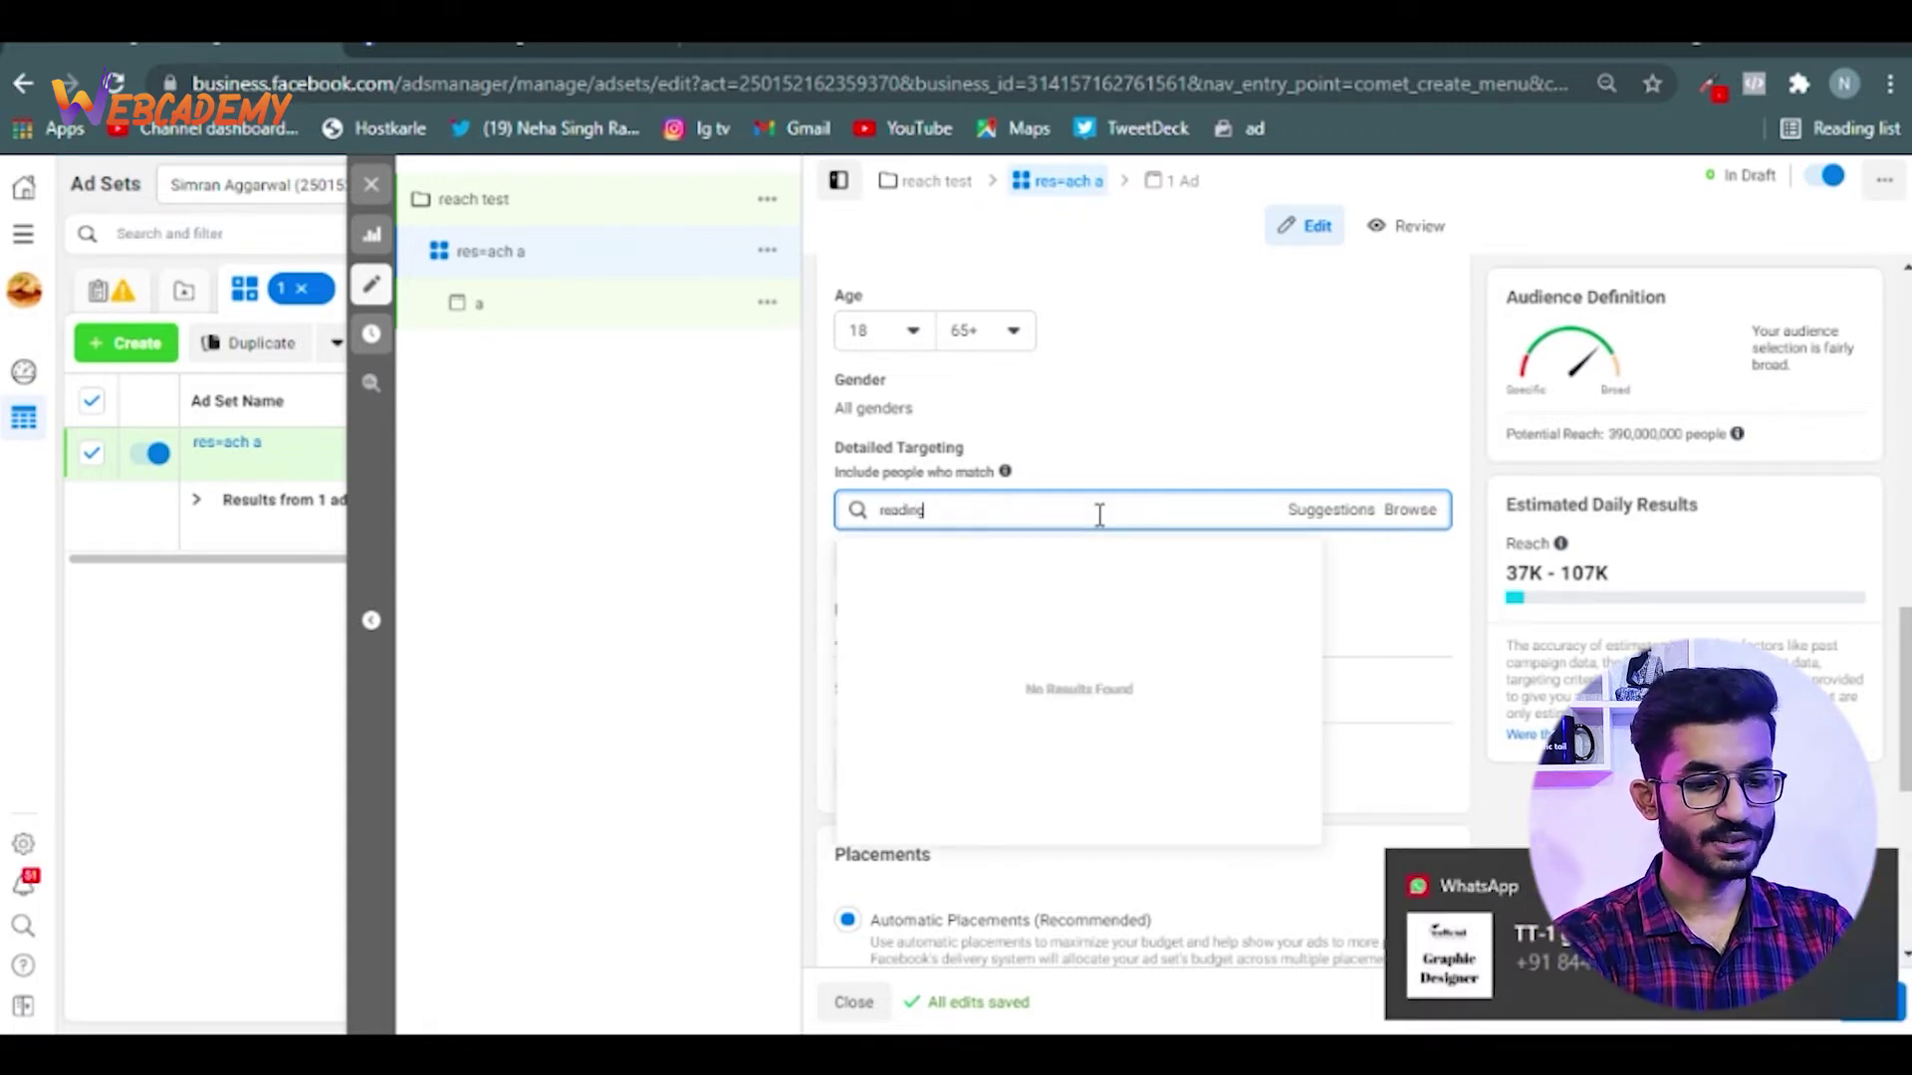
{"action": "left_click", "coordinate": [922, 562]}
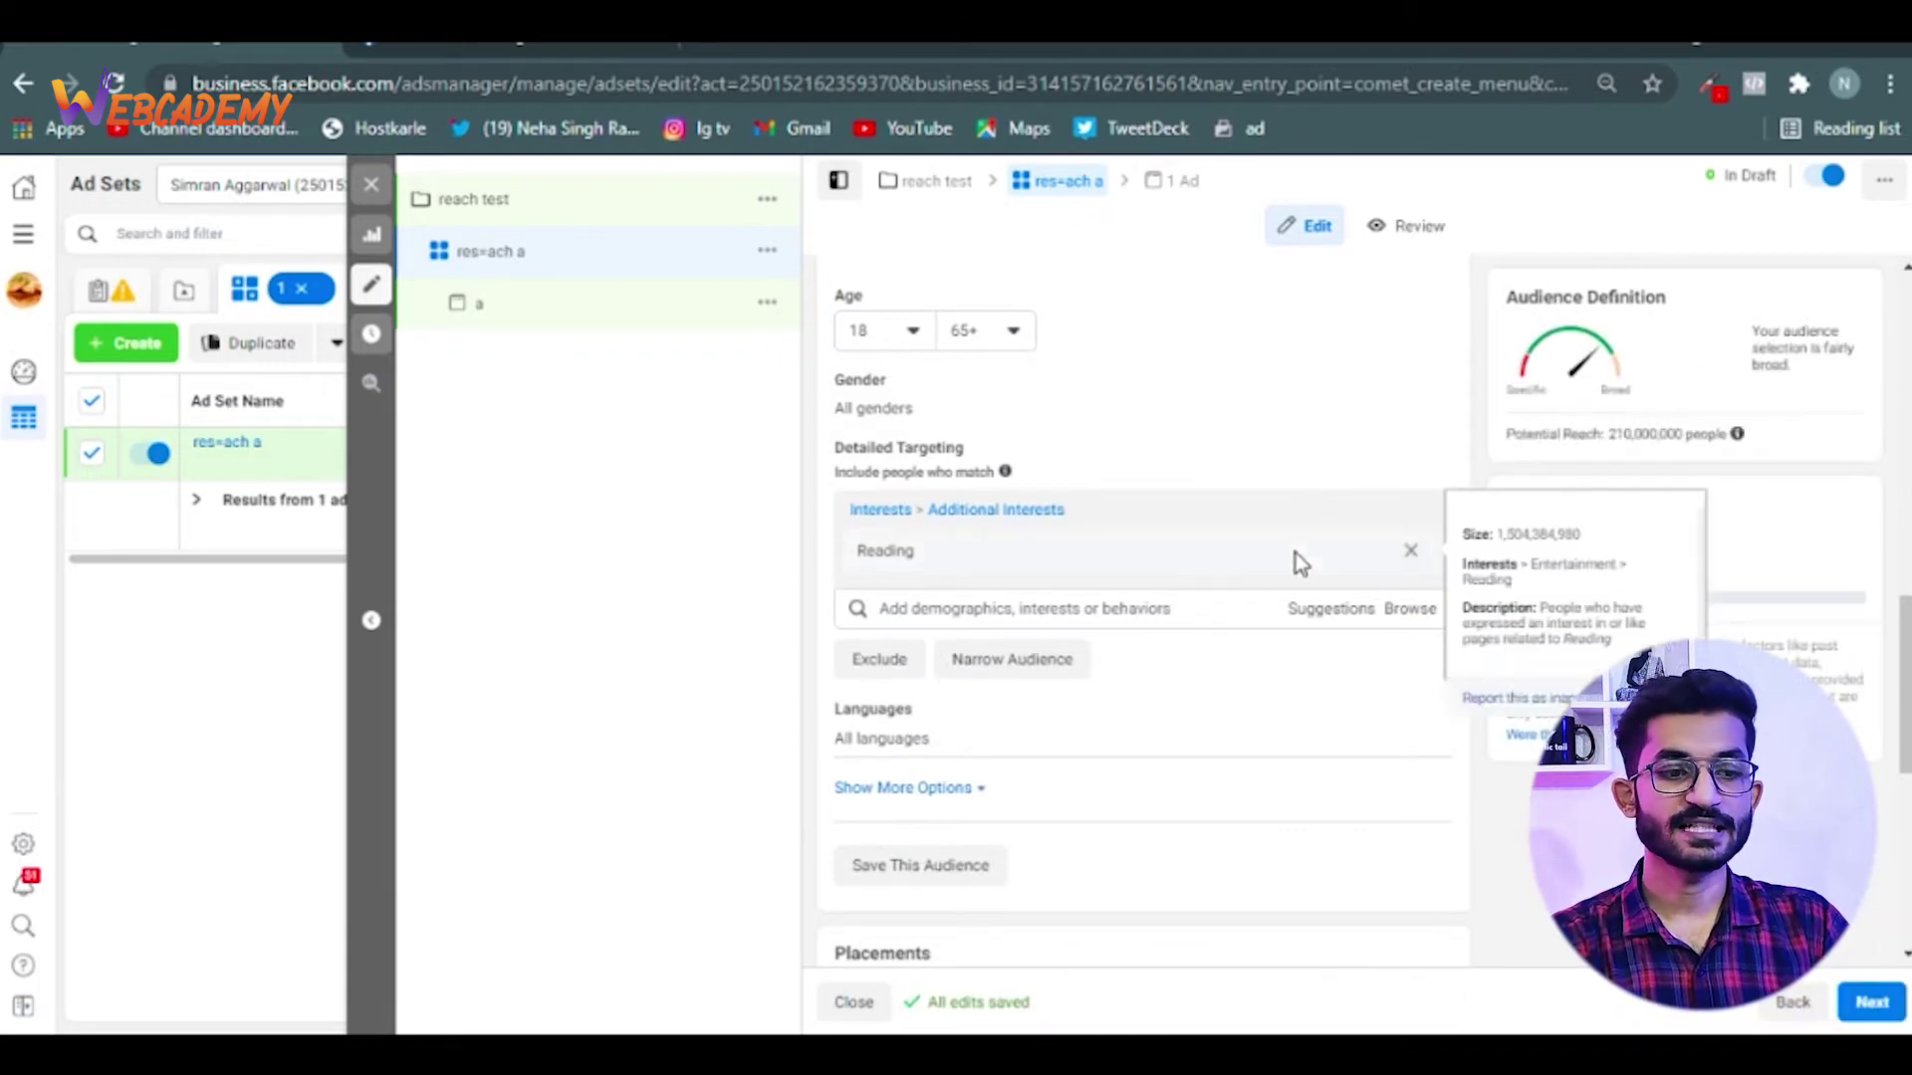
{"action": "left_click", "coordinate": [1101, 611]}
{"action": "type", "text": "ndvel"}
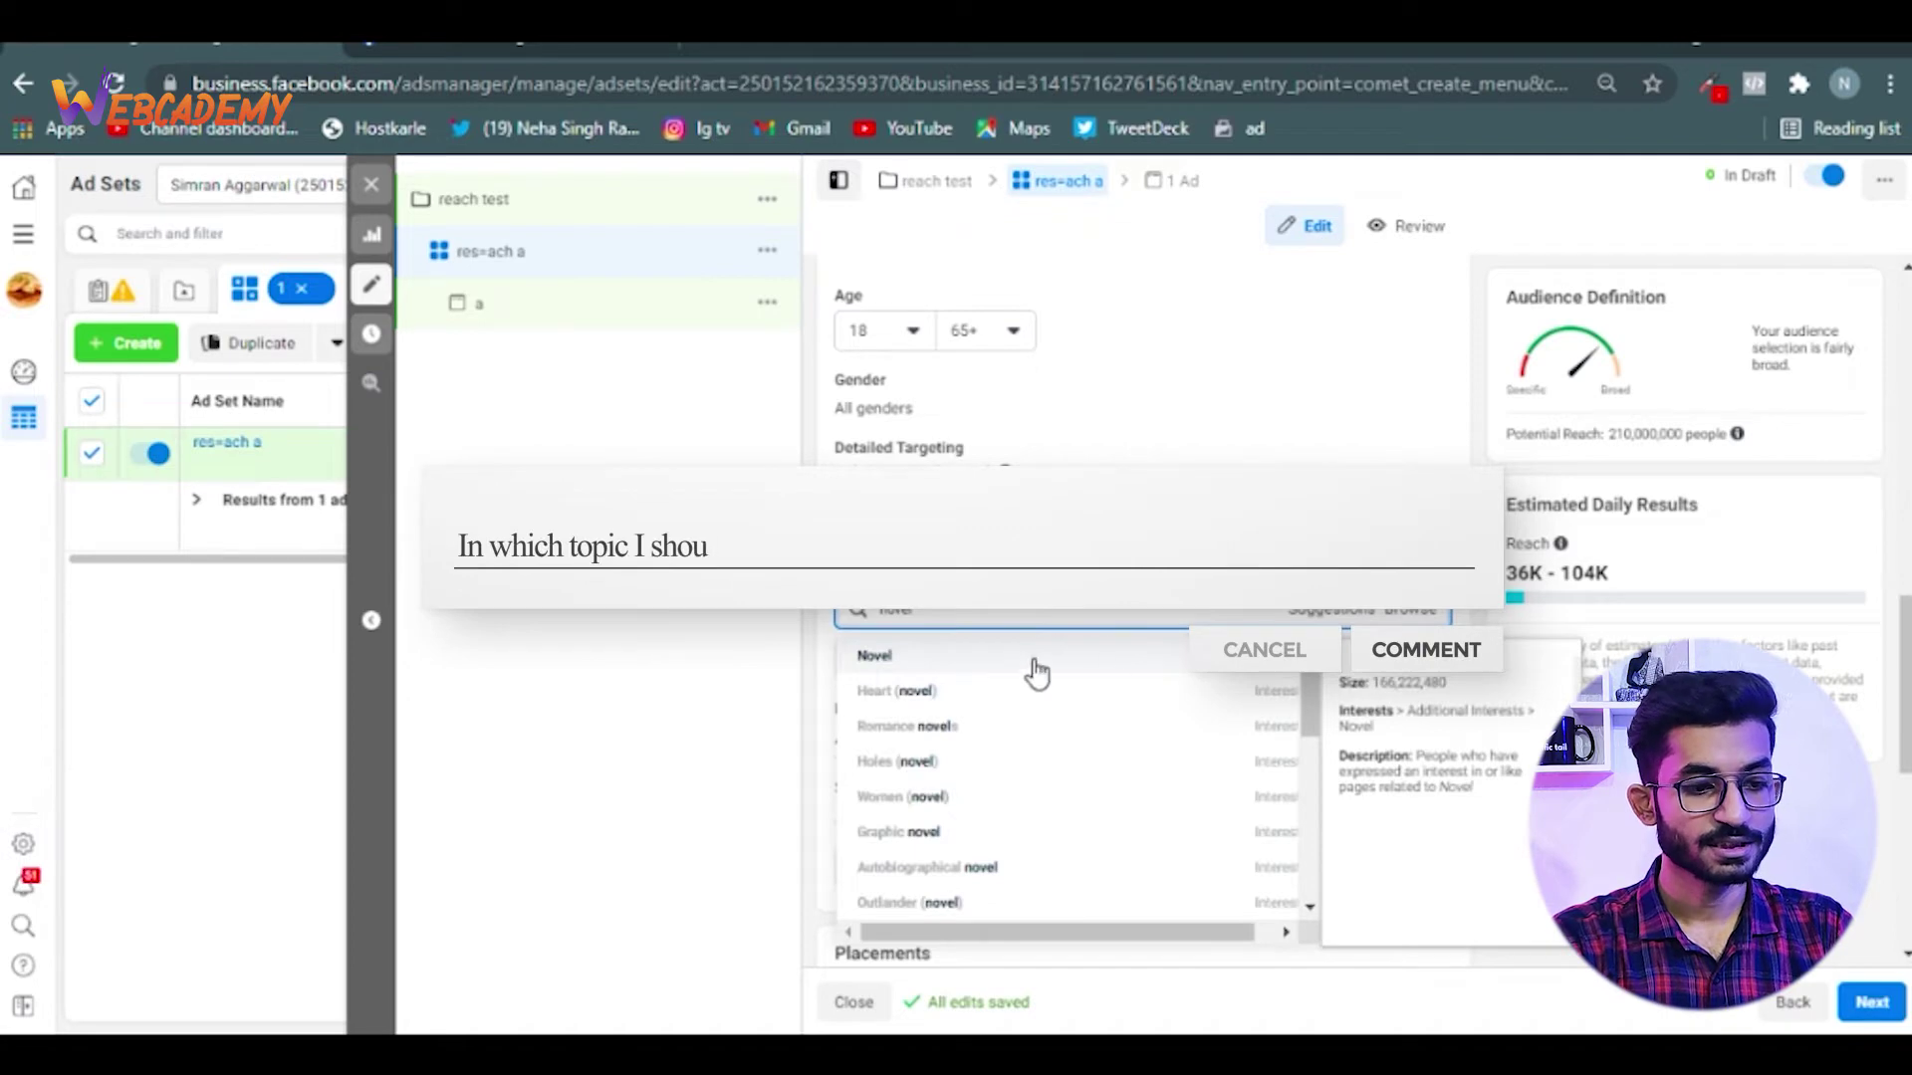
{"action": "left_click", "coordinate": [1033, 659]}
Switch the ad set to manual placements and exclude the Audience Network platform
{"action": "scroll", "coordinate": [1409, 694], "scroll_direction": "down", "scroll_amount": 2}
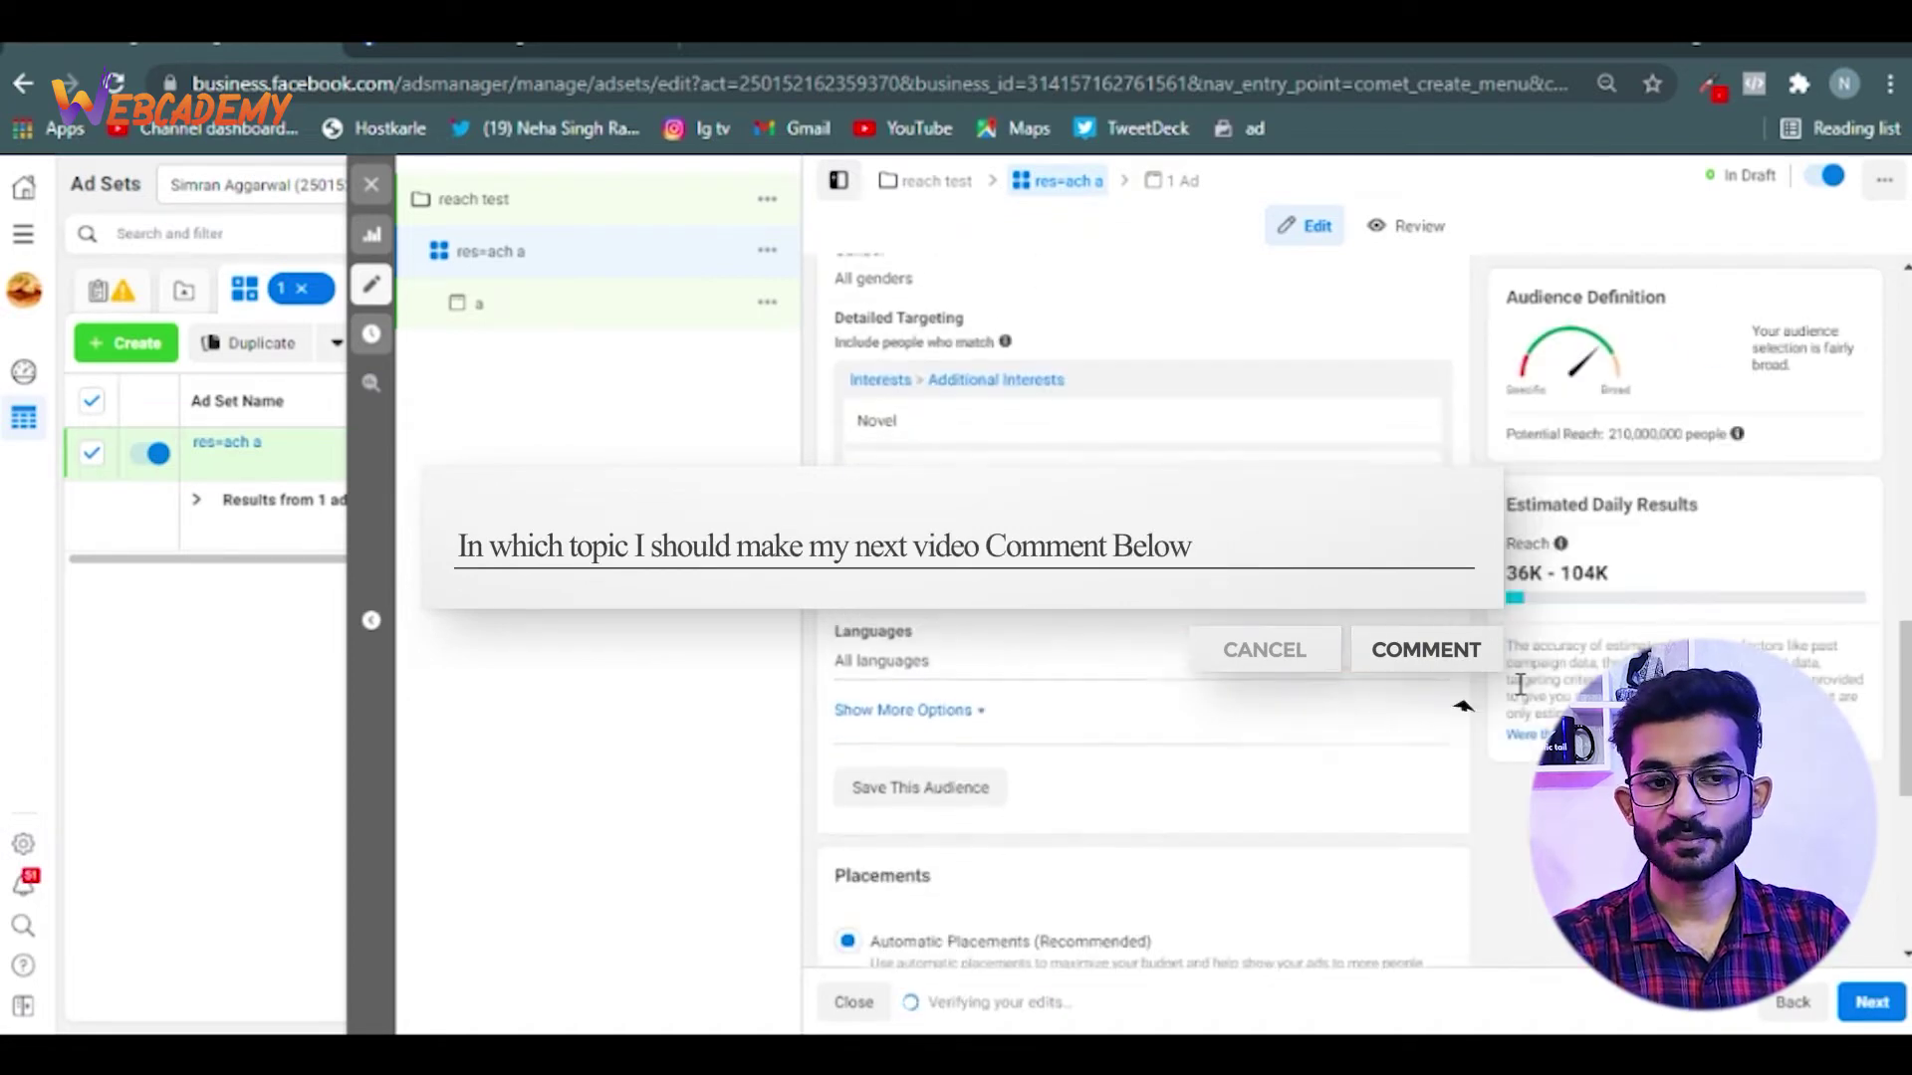
{"action": "scroll", "coordinate": [1409, 694], "scroll_direction": "down", "scroll_amount": 5}
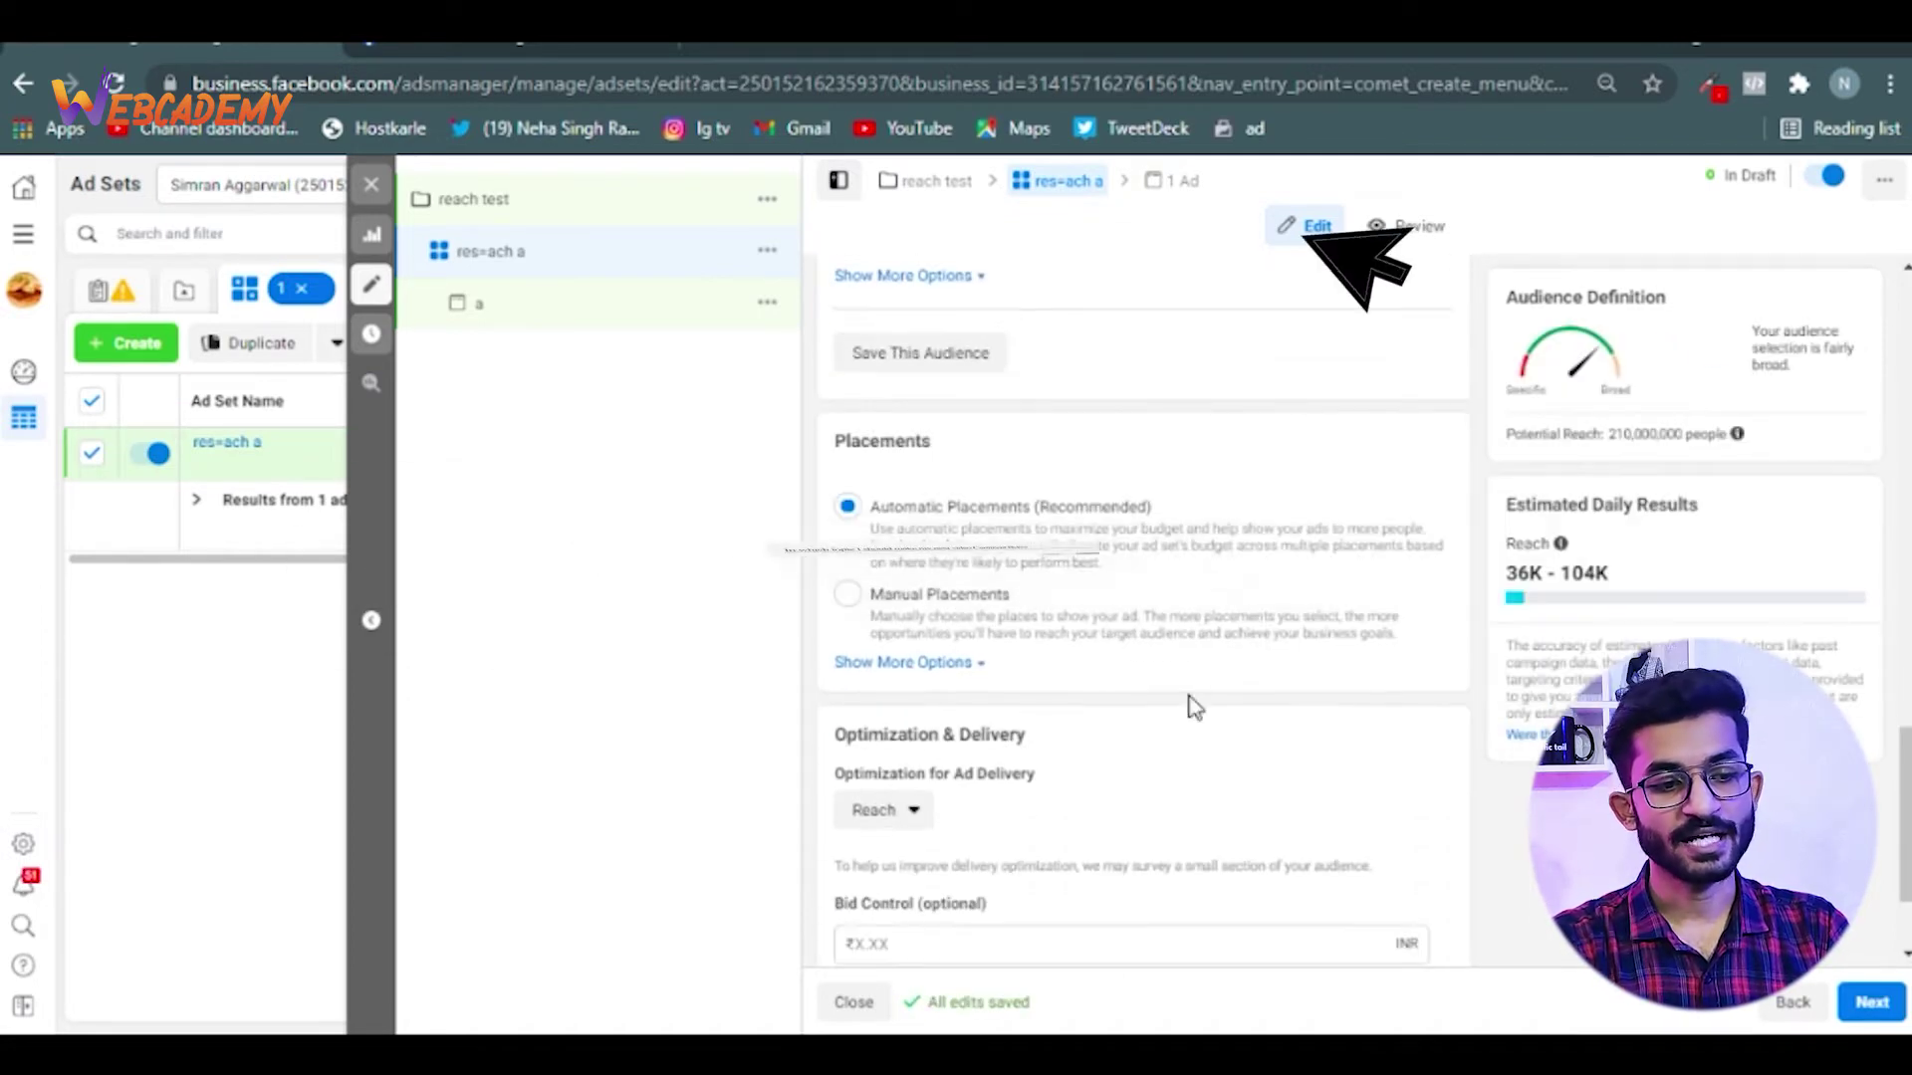
{"action": "left_click", "coordinate": [847, 594]}
{"action": "scroll", "coordinate": [1151, 637], "scroll_direction": "down", "scroll_amount": 3}
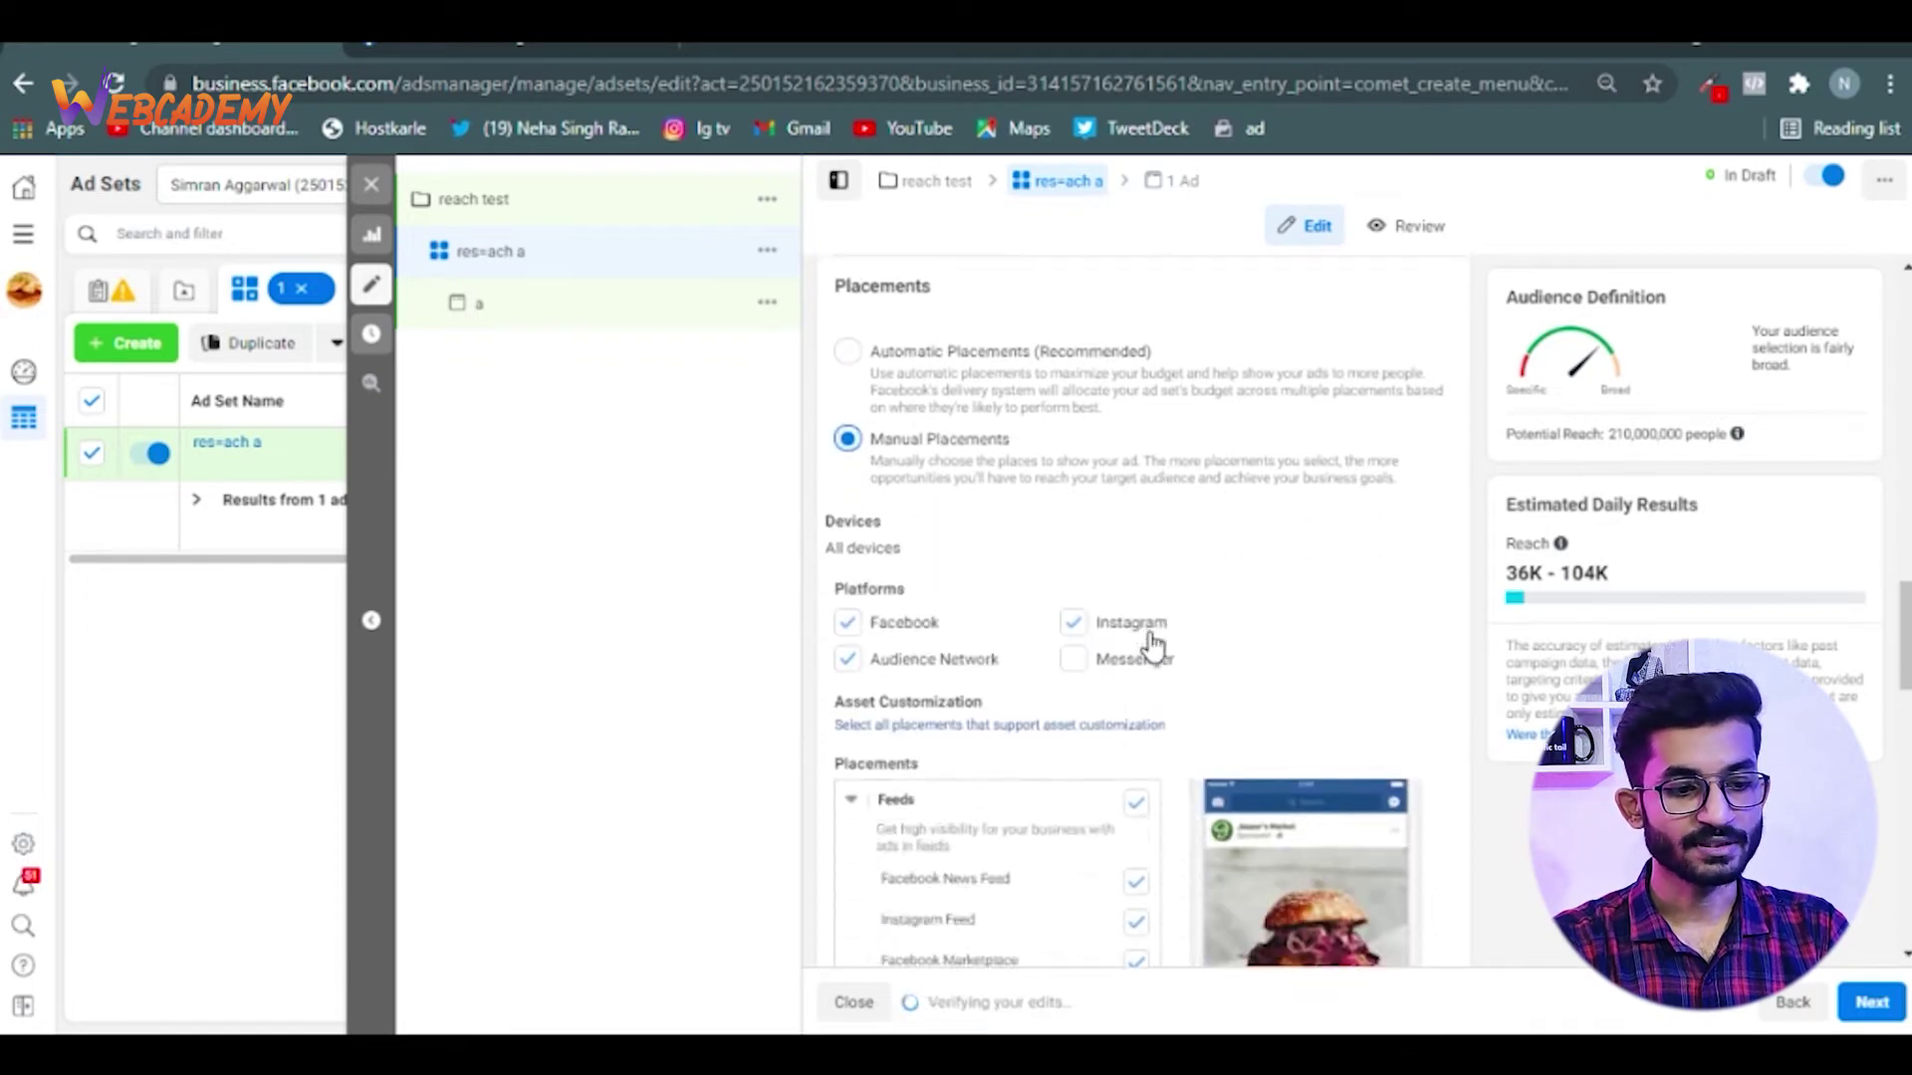
{"action": "left_click", "coordinate": [847, 538]}
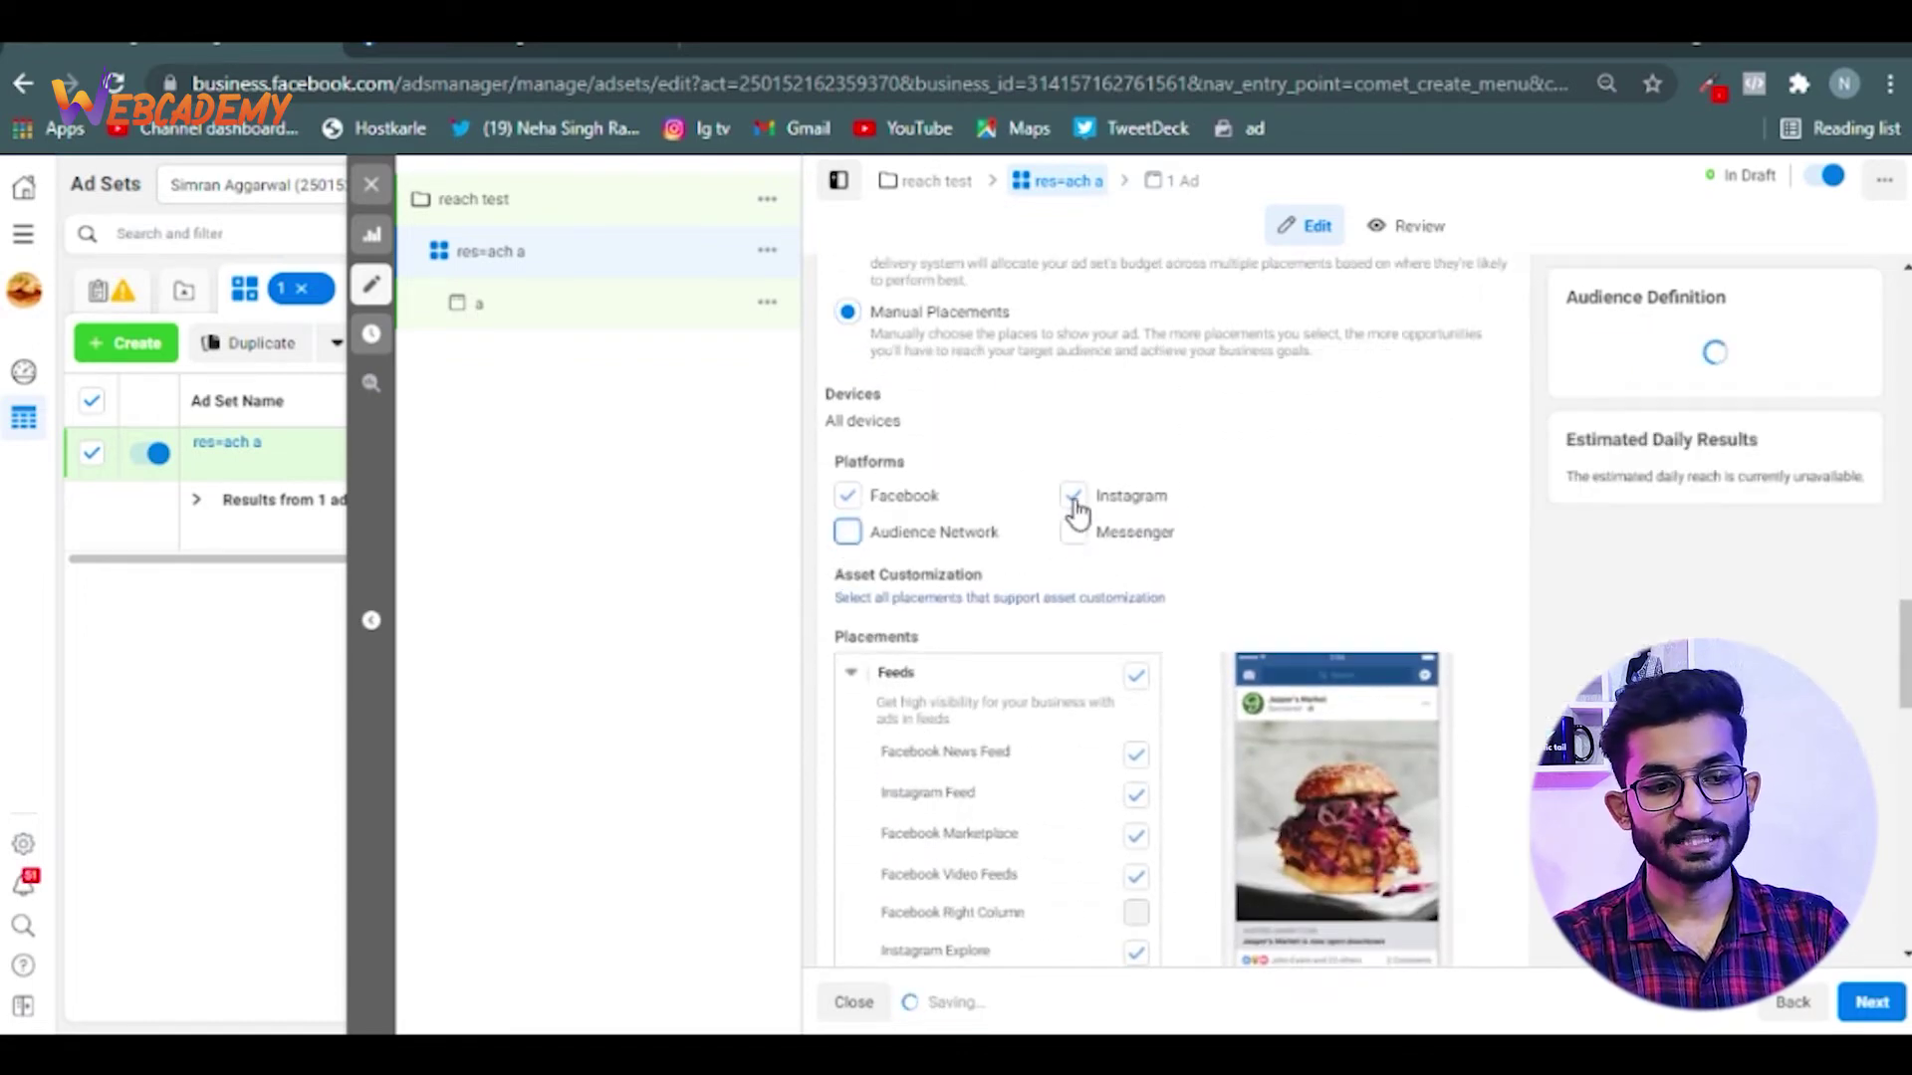
Exclude Facebook Marketplace, Facebook Video Feeds and Instagram Explore from the feed placements
{"action": "scroll", "coordinate": [1194, 569], "scroll_direction": "down", "scroll_amount": 3}
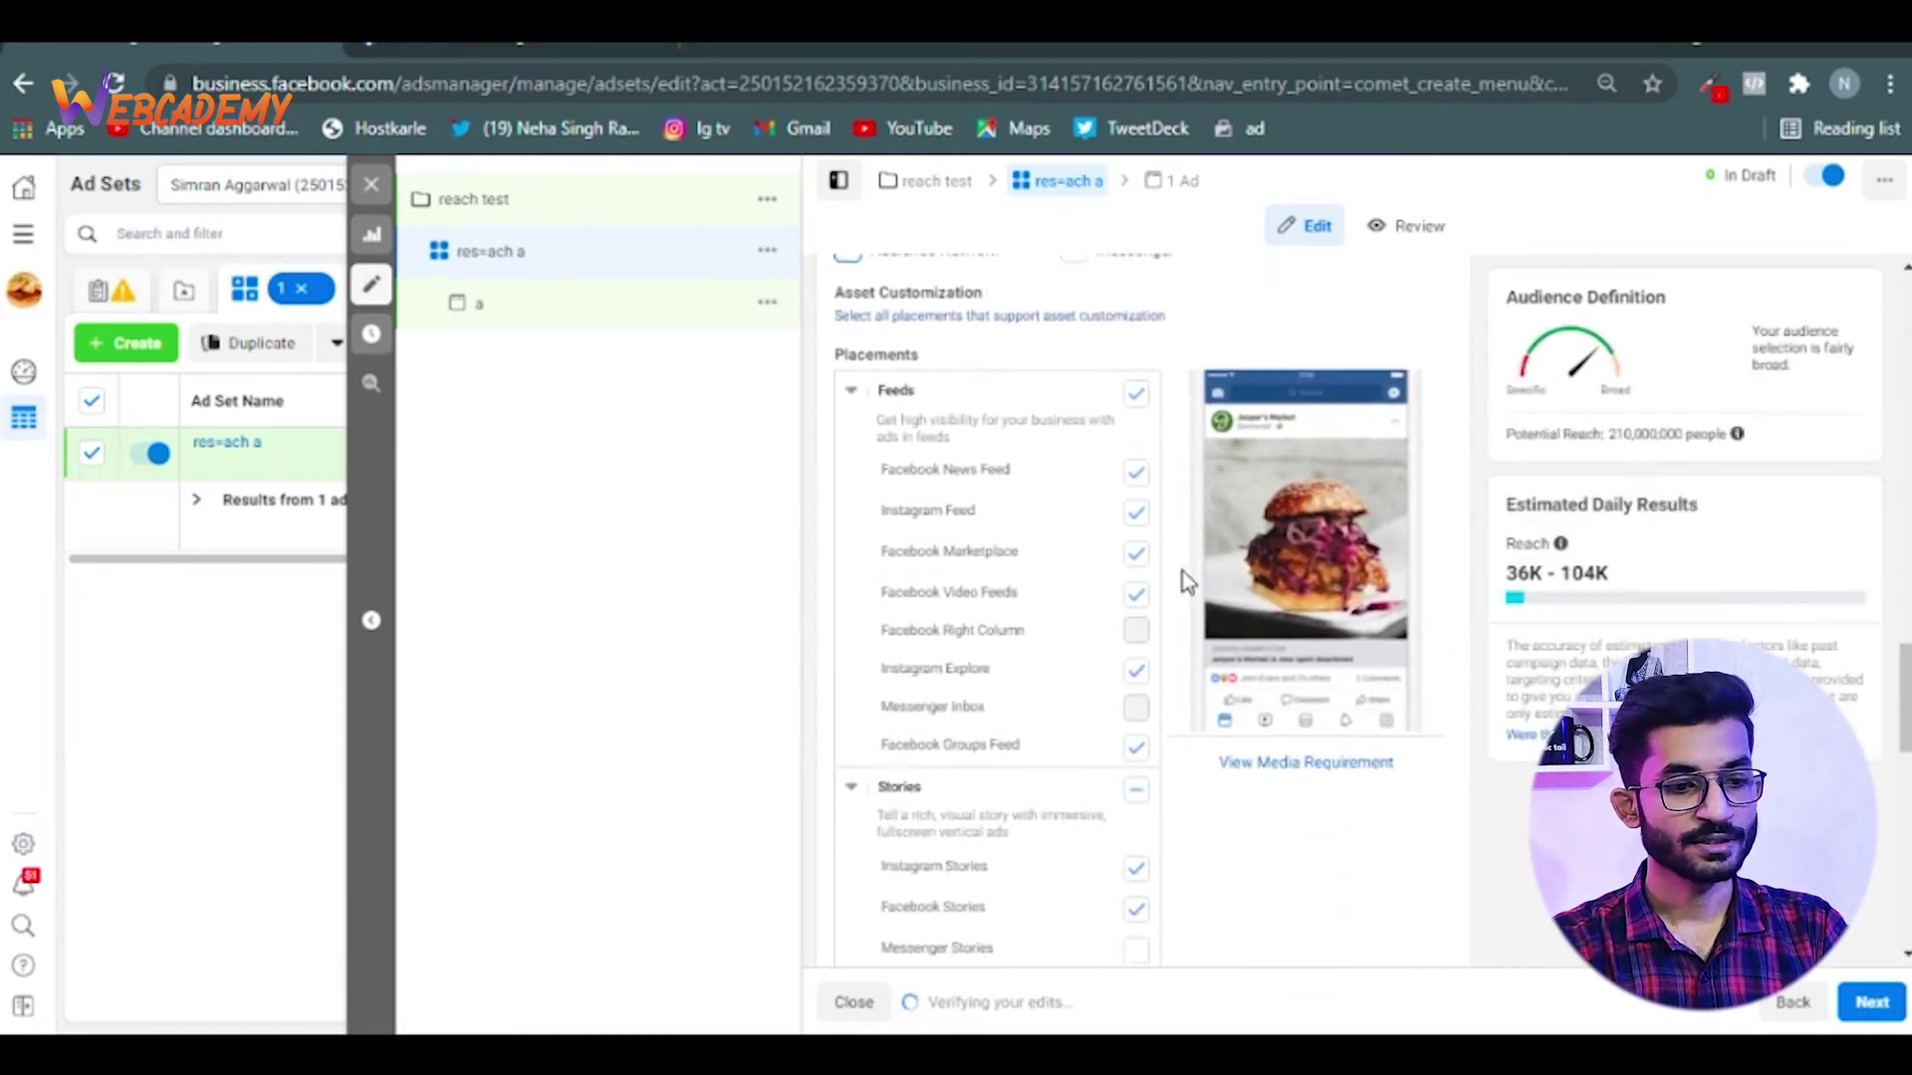
{"action": "left_click", "coordinate": [1134, 554]}
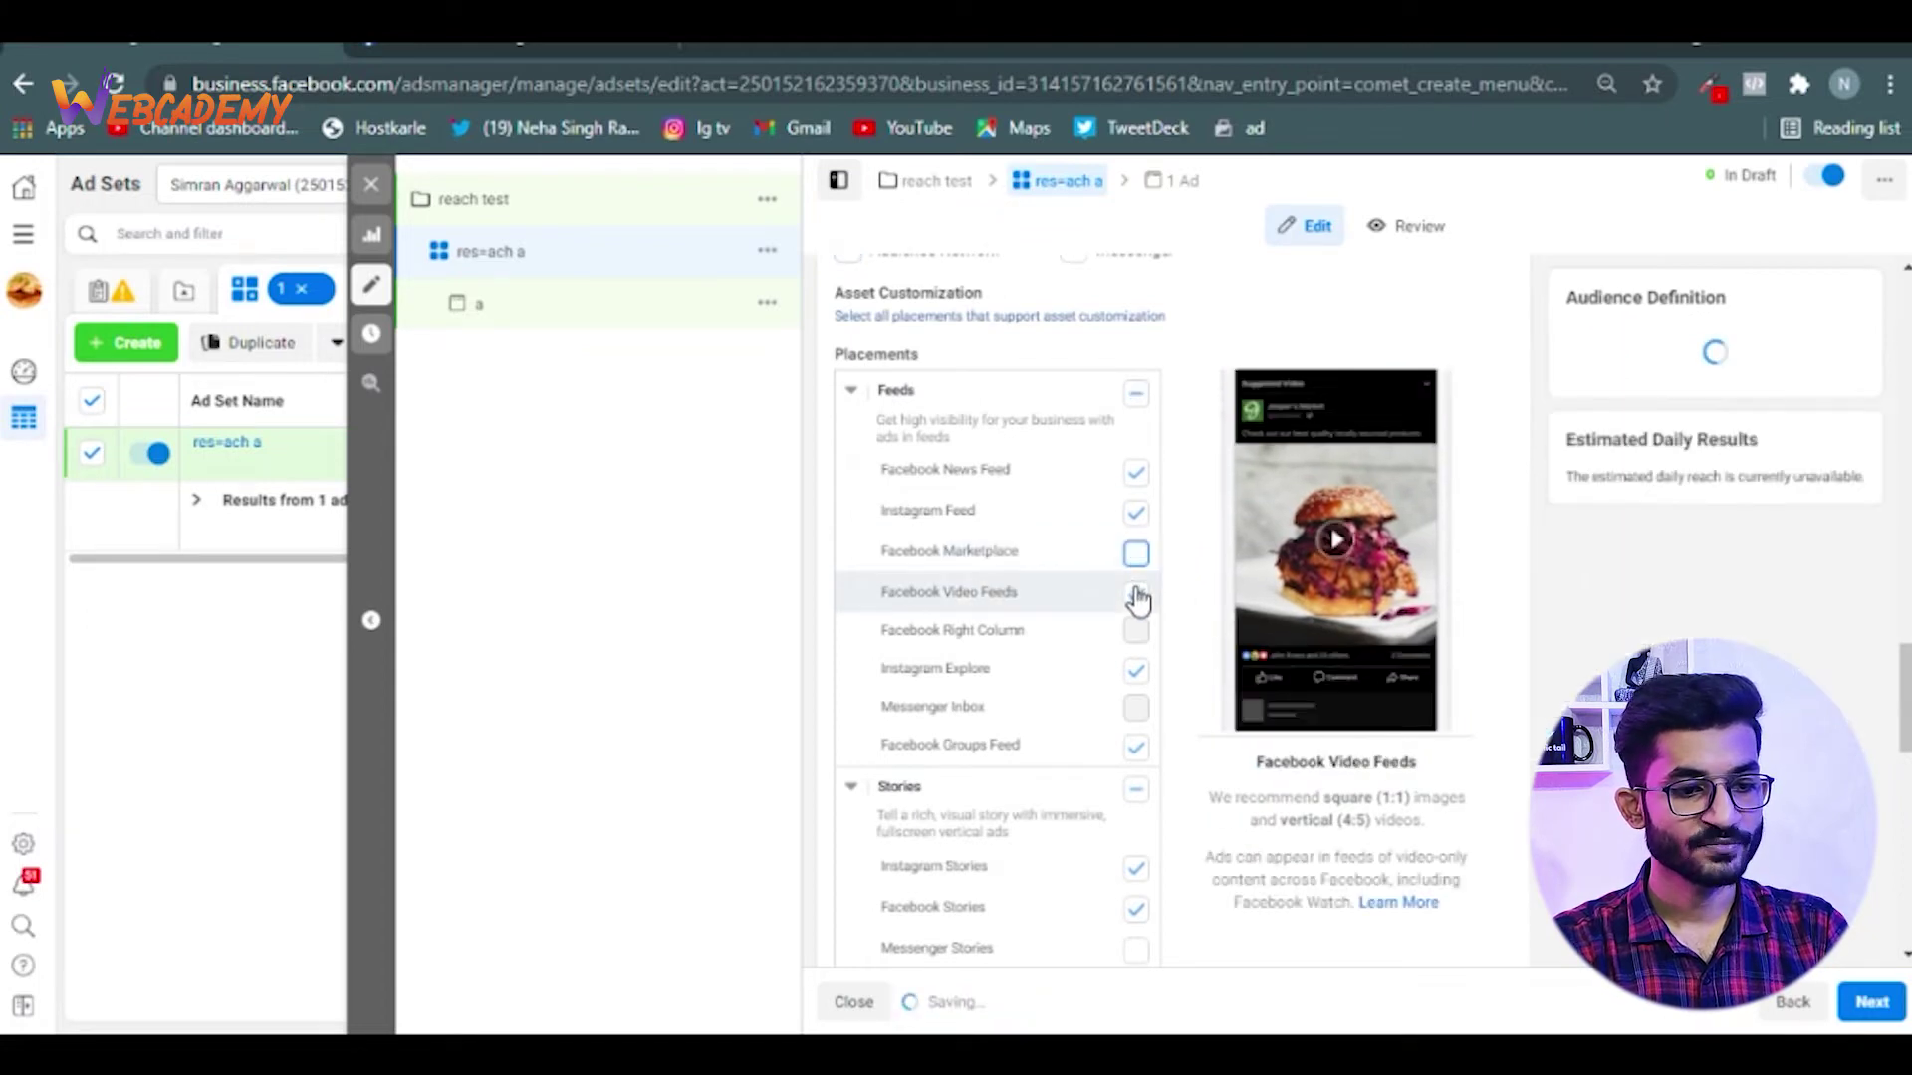
{"action": "left_click", "coordinate": [1135, 594]}
{"action": "left_click", "coordinate": [1135, 681]}
Exclude the In-Stream and Search placement groups and review the remaining placements
{"action": "scroll", "coordinate": [1141, 674], "scroll_direction": "down", "scroll_amount": 3}
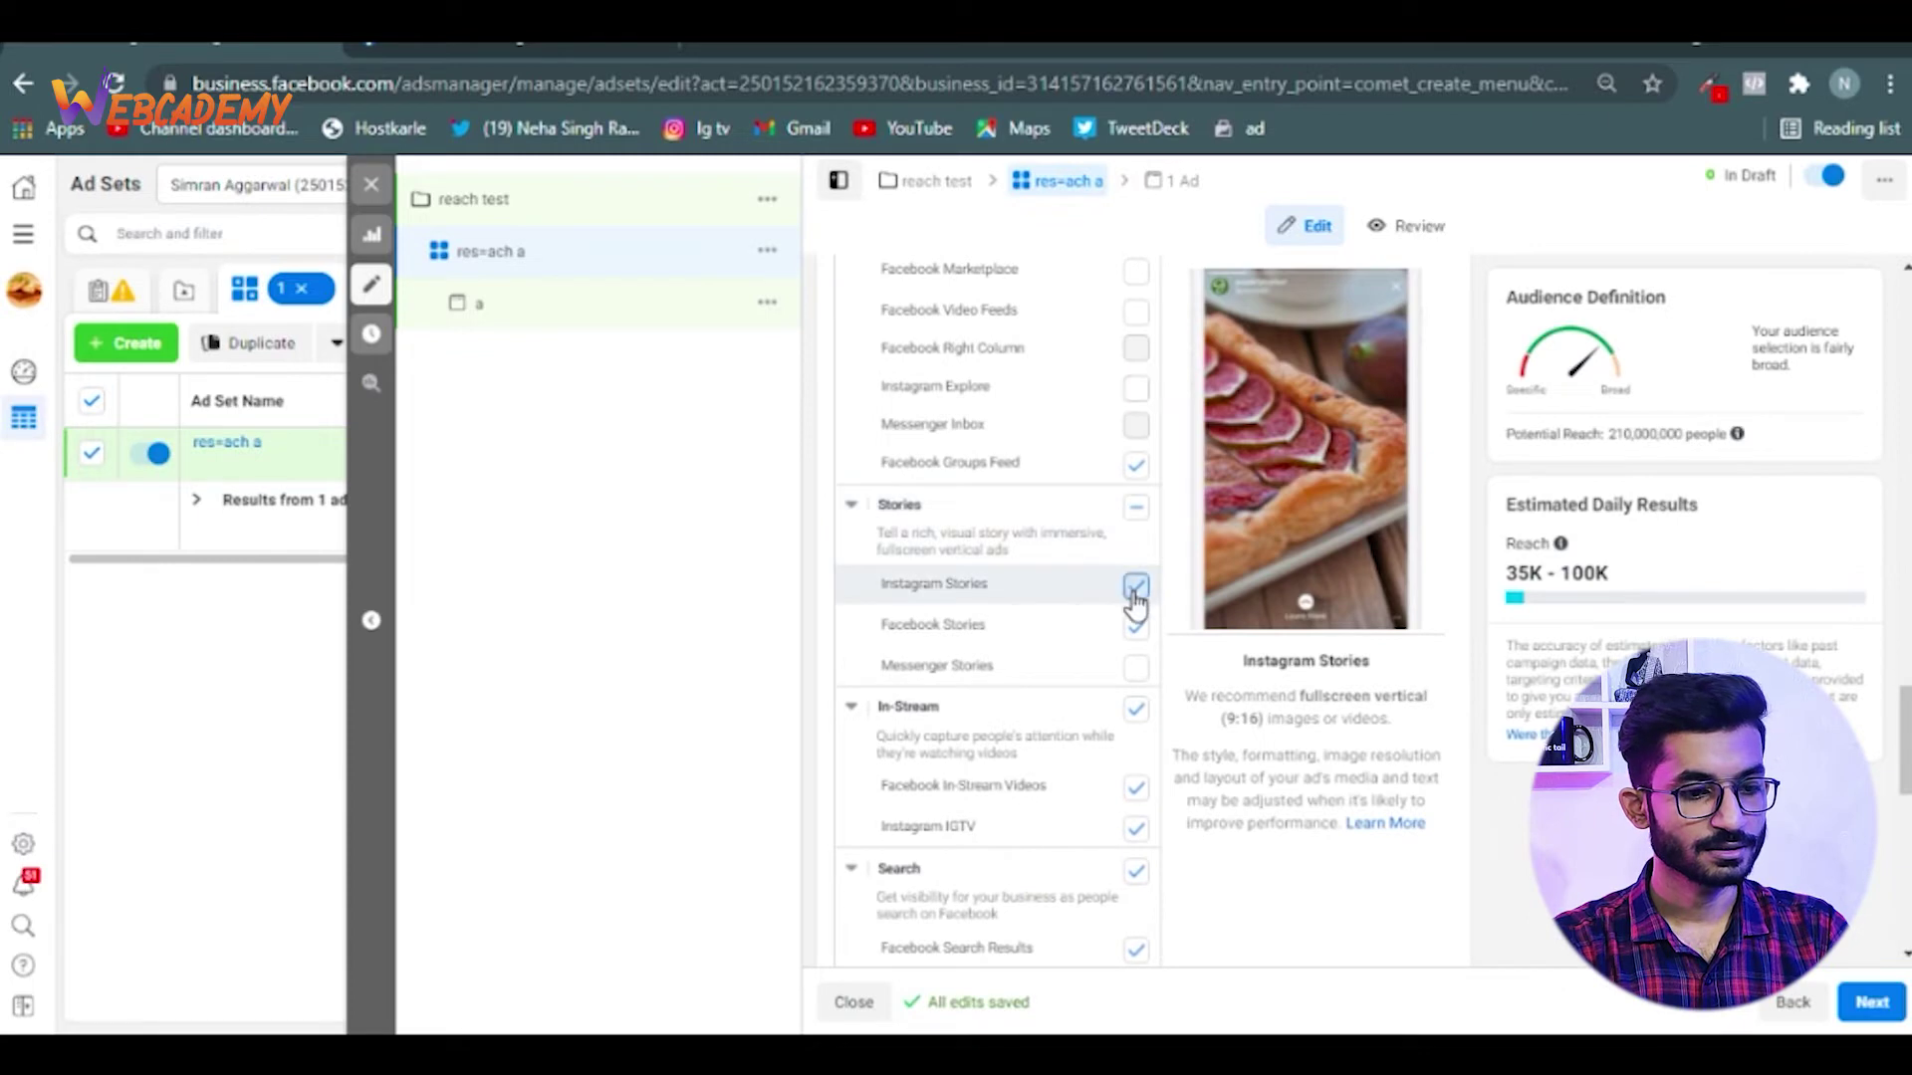
{"action": "left_click", "coordinate": [1135, 593]}
{"action": "left_click", "coordinate": [1136, 586]}
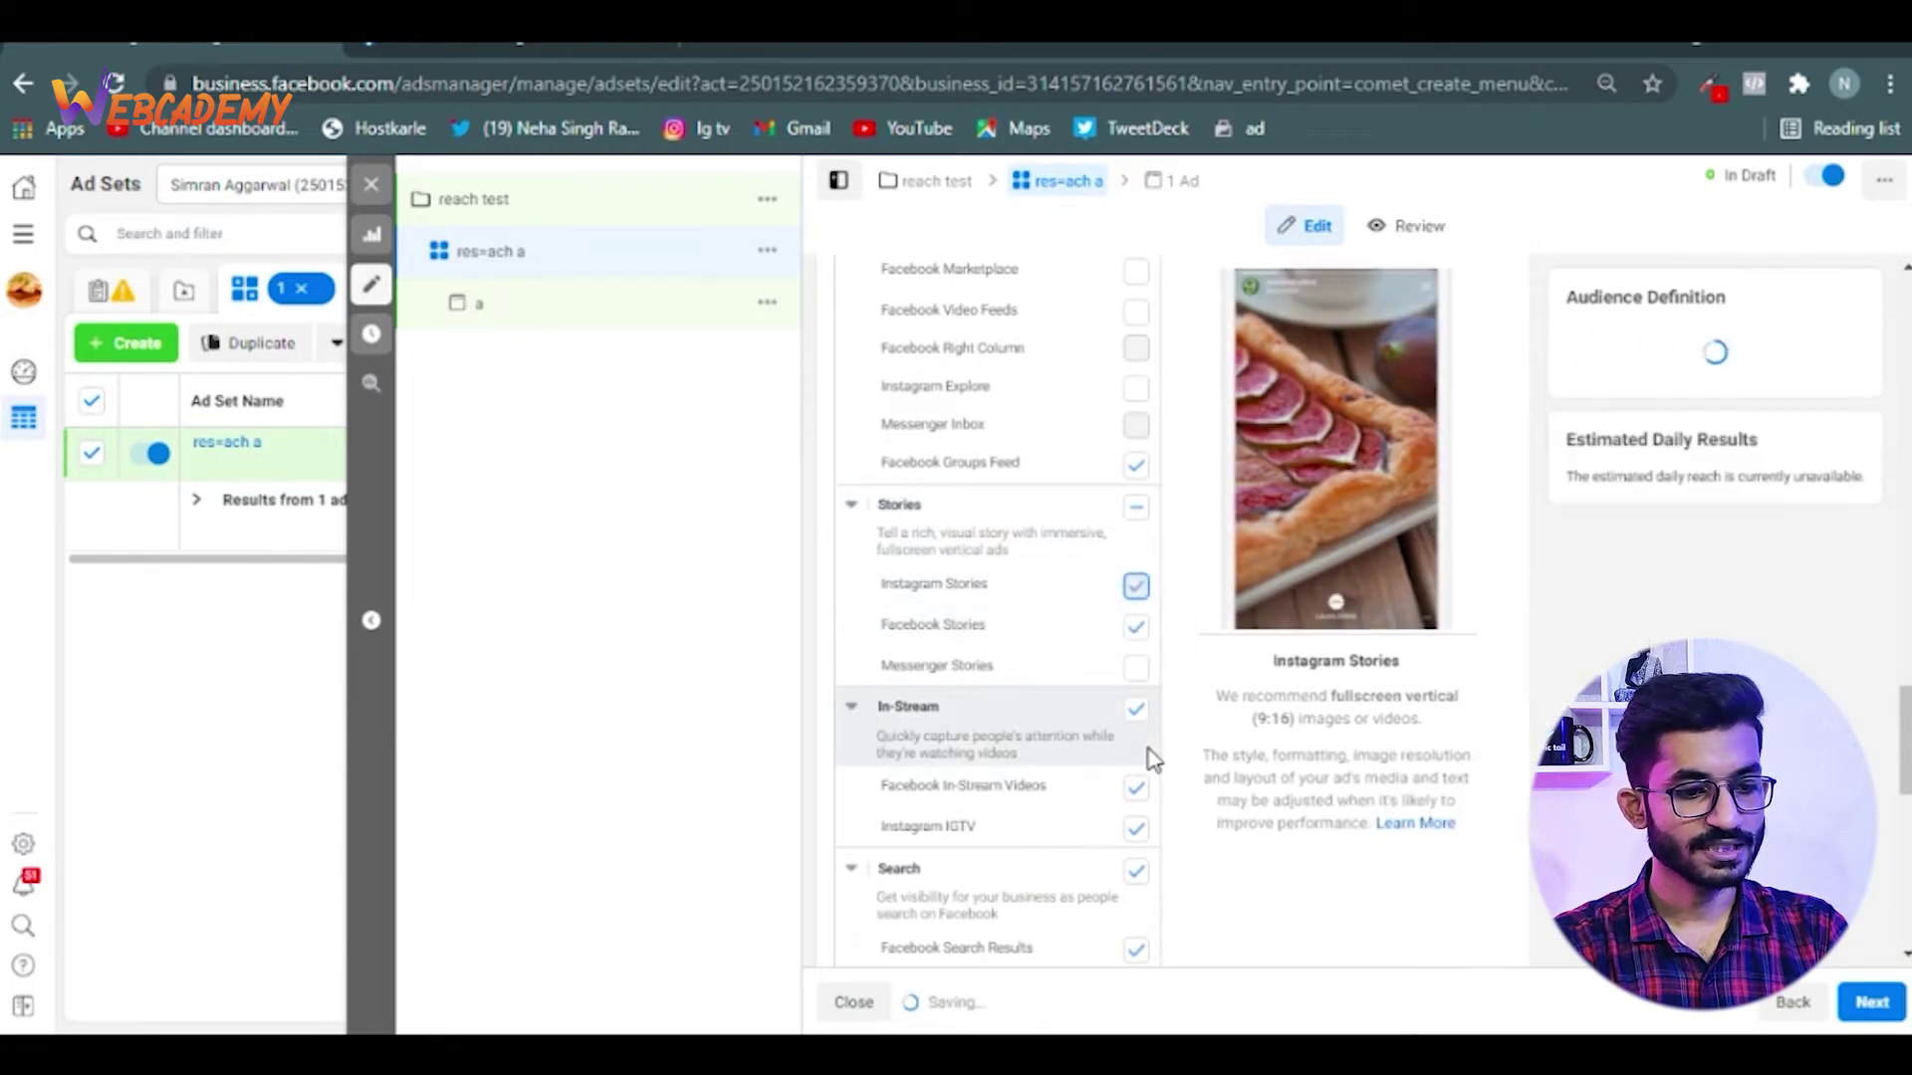
{"action": "scroll", "coordinate": [1140, 697], "scroll_direction": "down", "scroll_amount": 2}
{"action": "left_click", "coordinate": [1135, 587]}
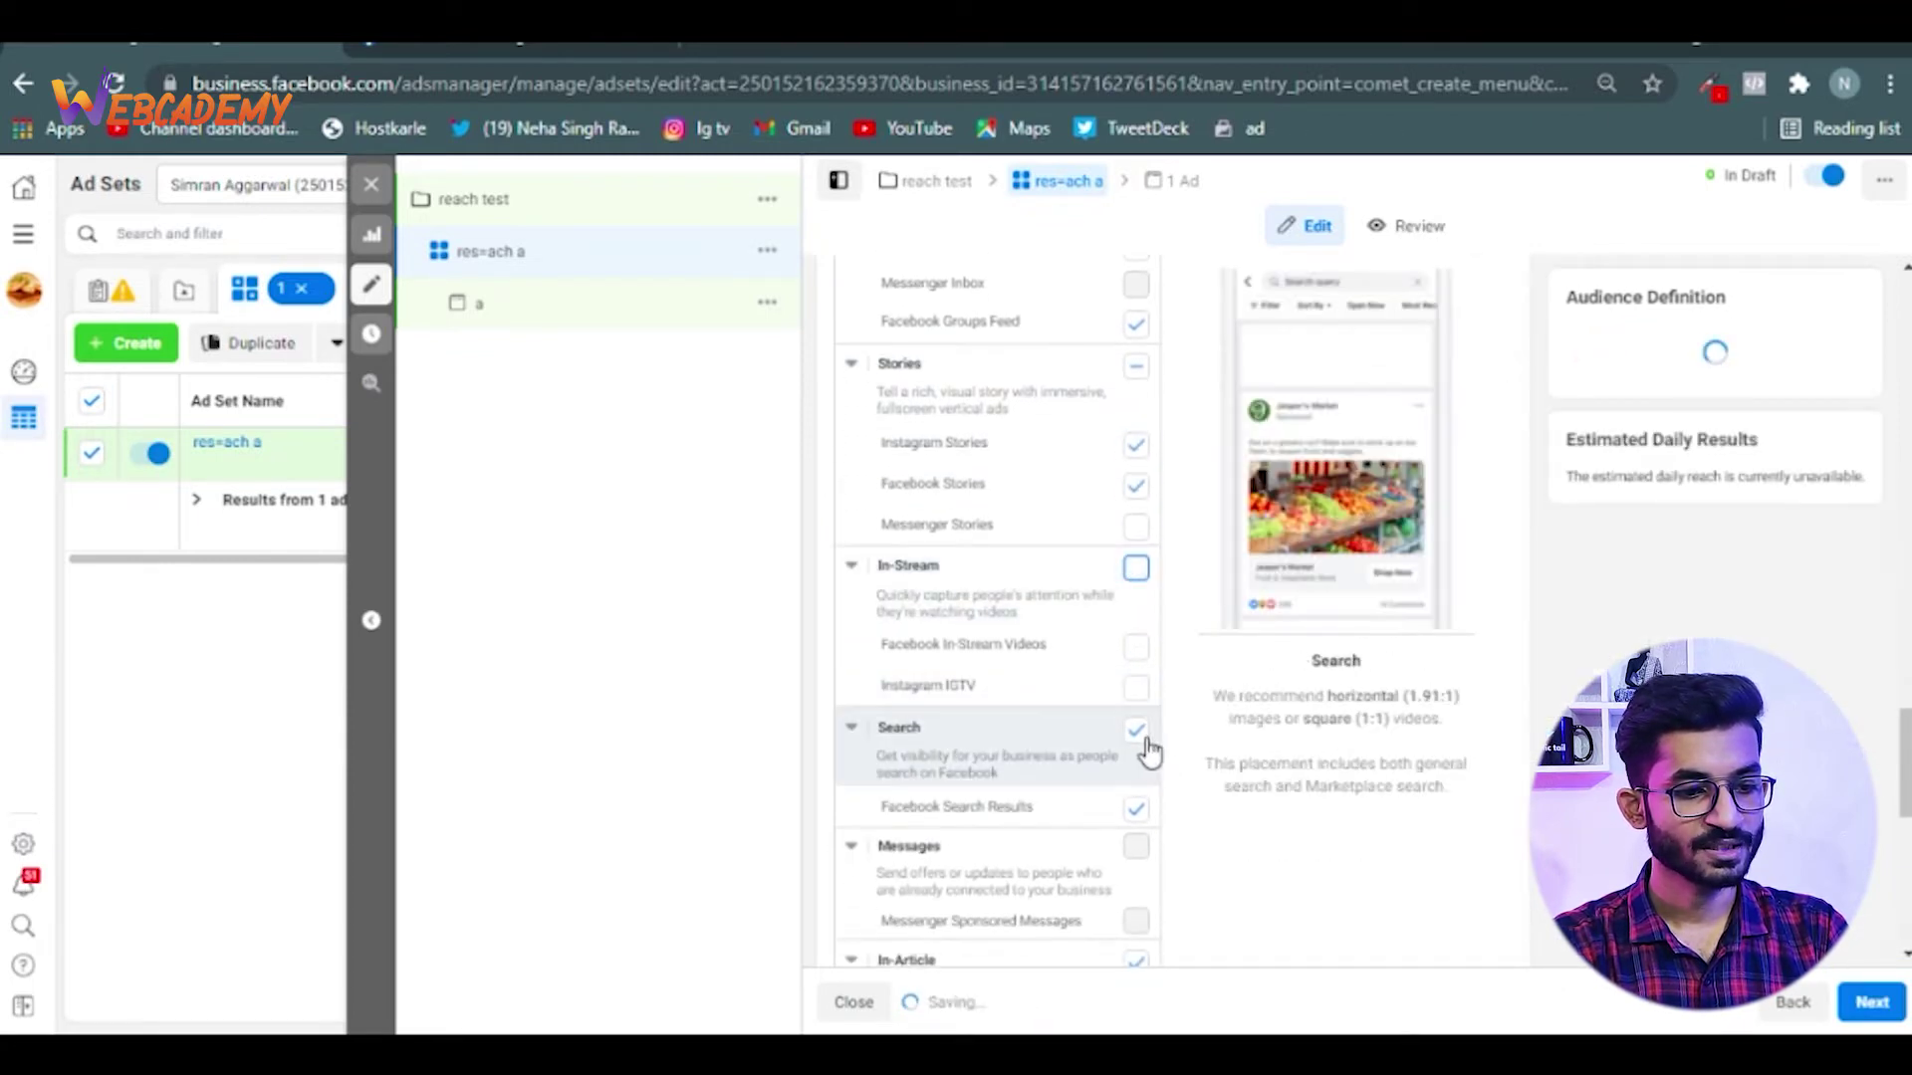
{"action": "left_click", "coordinate": [1137, 733]}
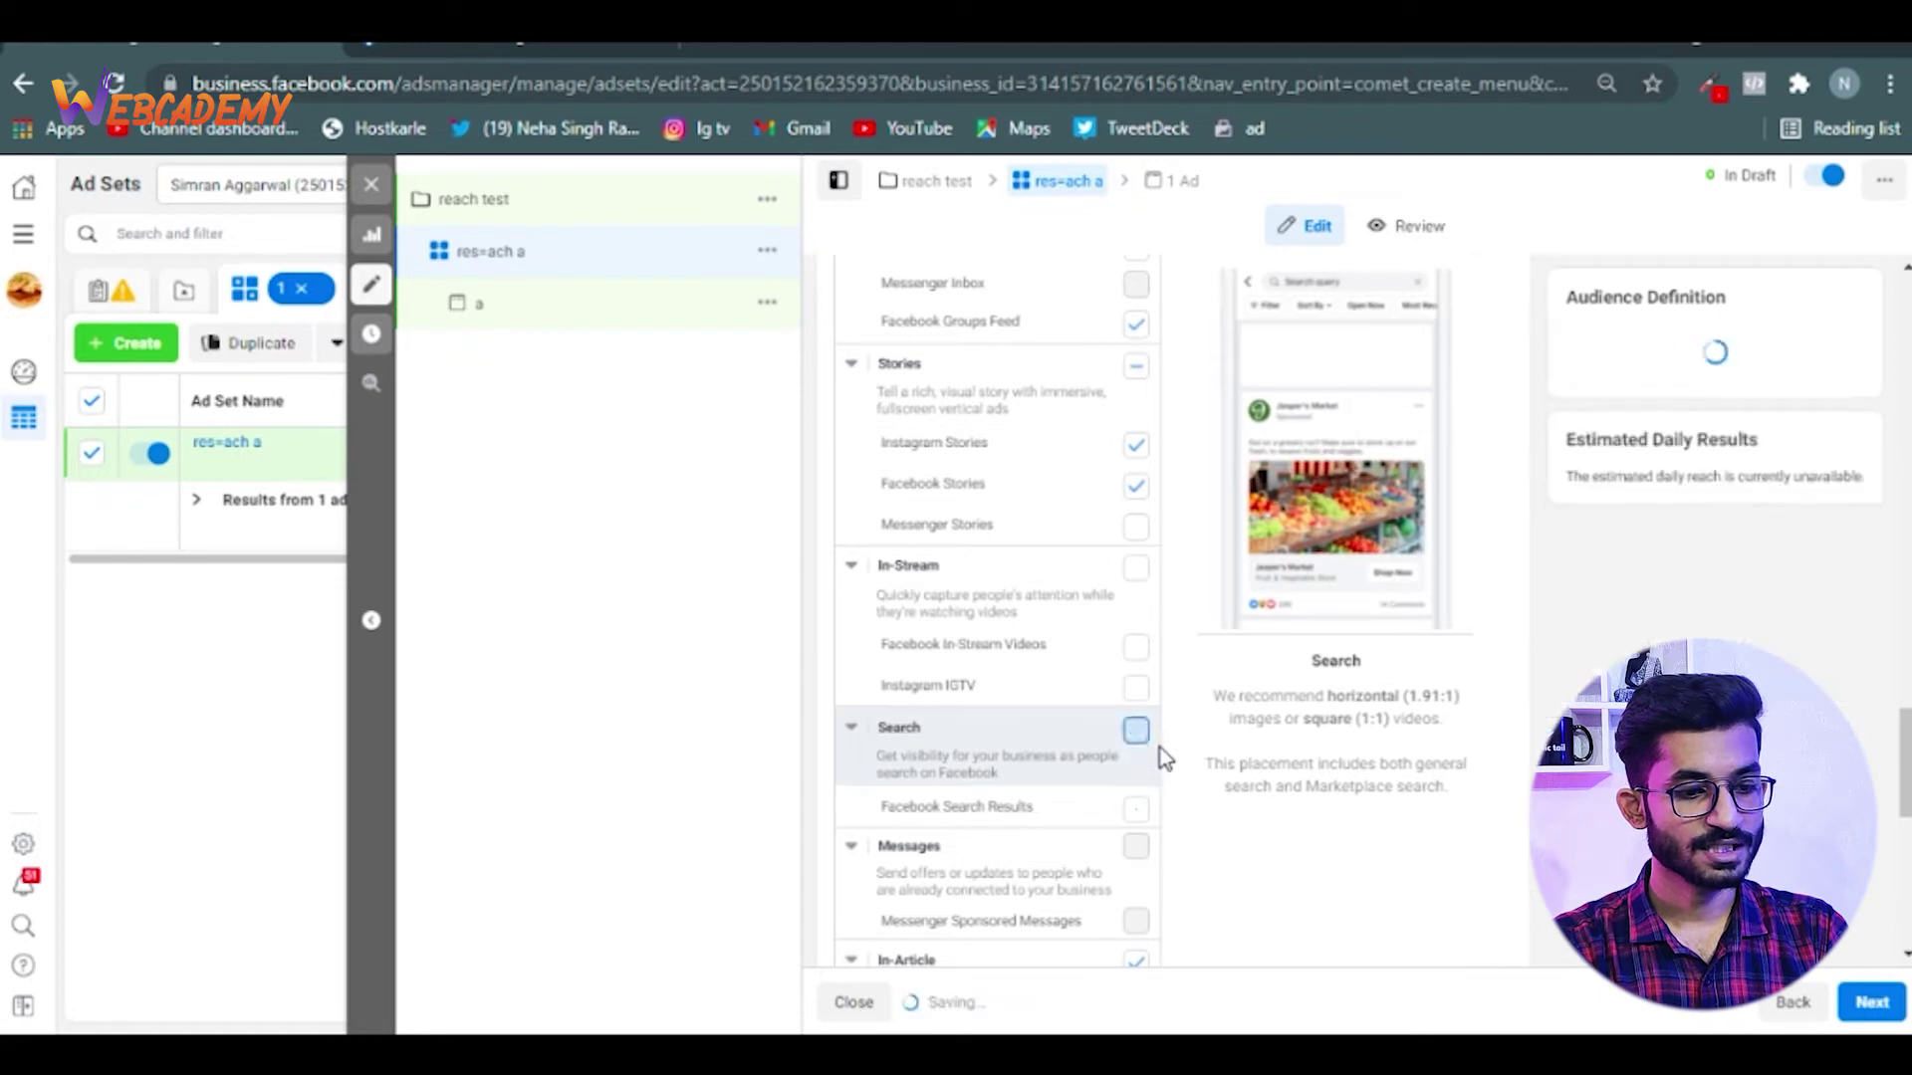
{"action": "scroll", "coordinate": [1155, 733], "scroll_direction": "down", "scroll_amount": 3}
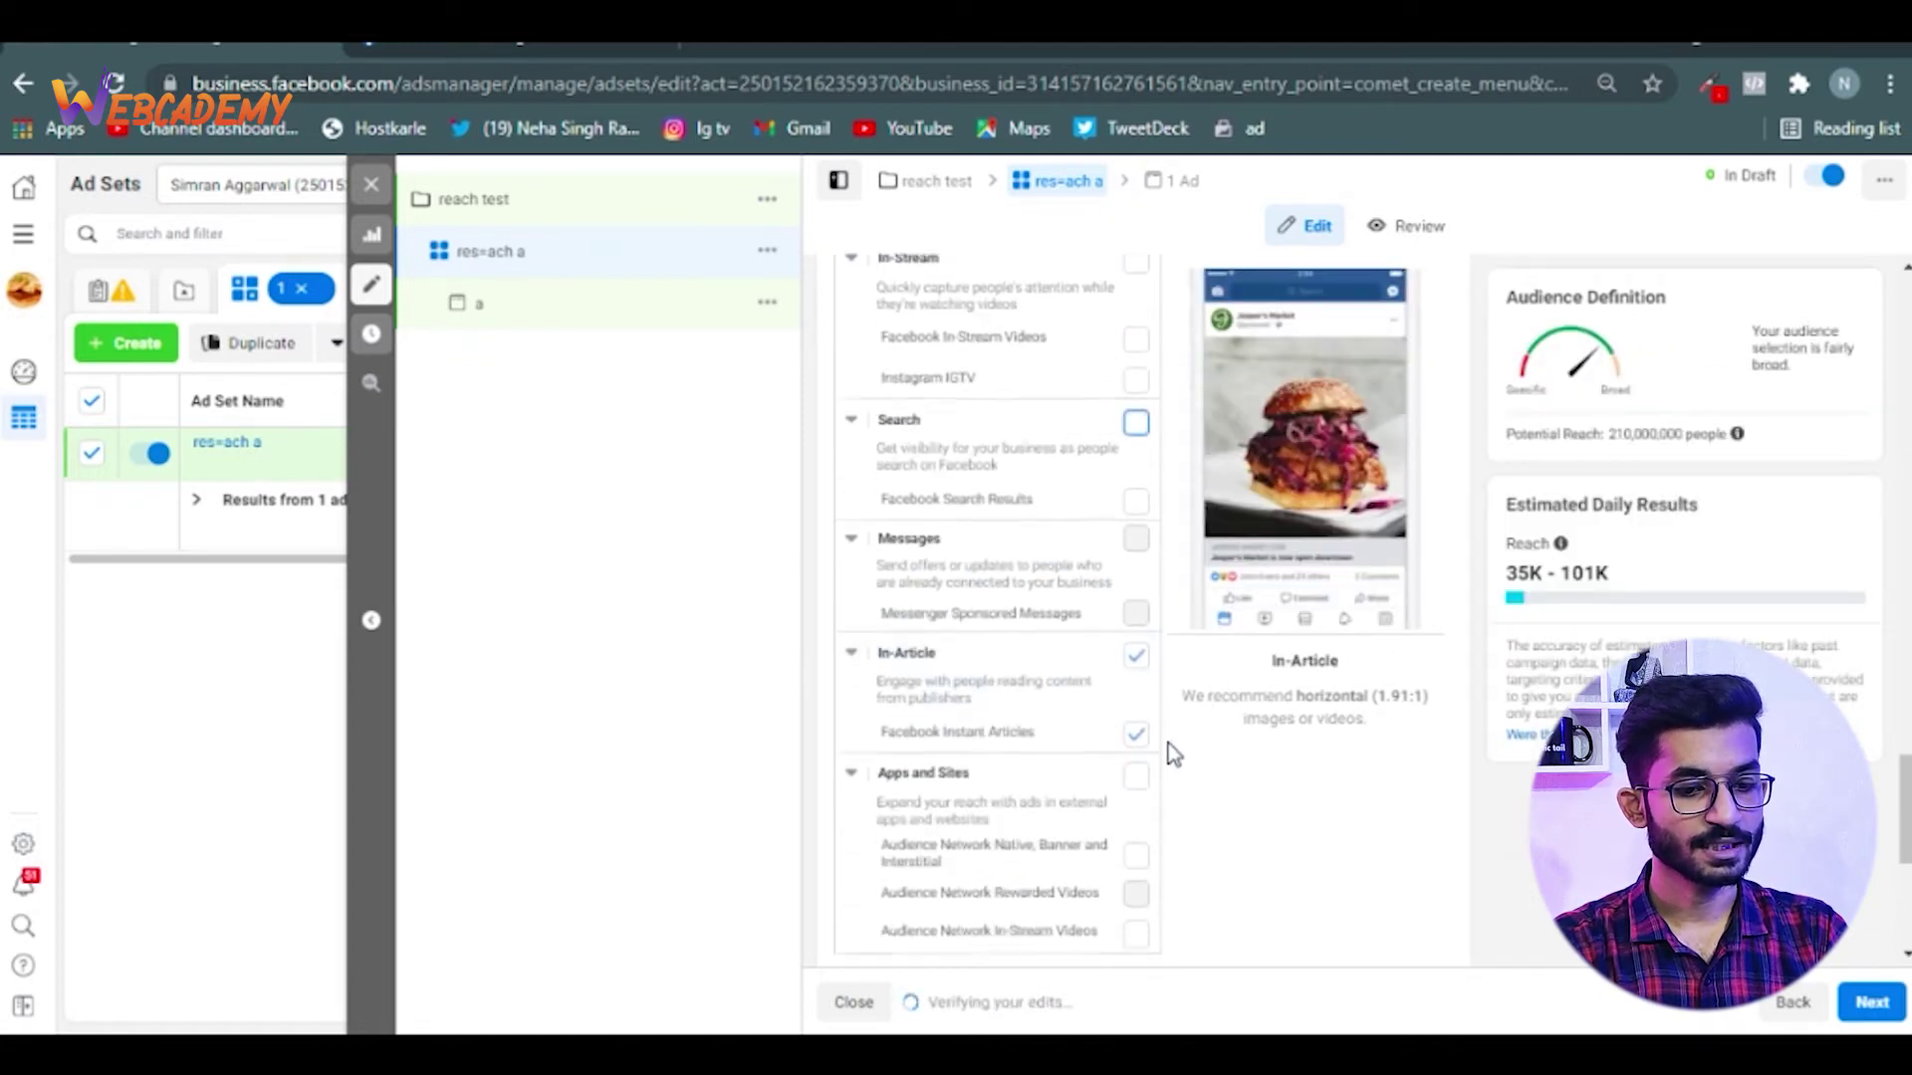
{"action": "scroll", "coordinate": [1164, 737], "scroll_direction": "up", "scroll_amount": 4}
{"action": "scroll", "coordinate": [1175, 755], "scroll_direction": "up", "scroll_amount": 5}
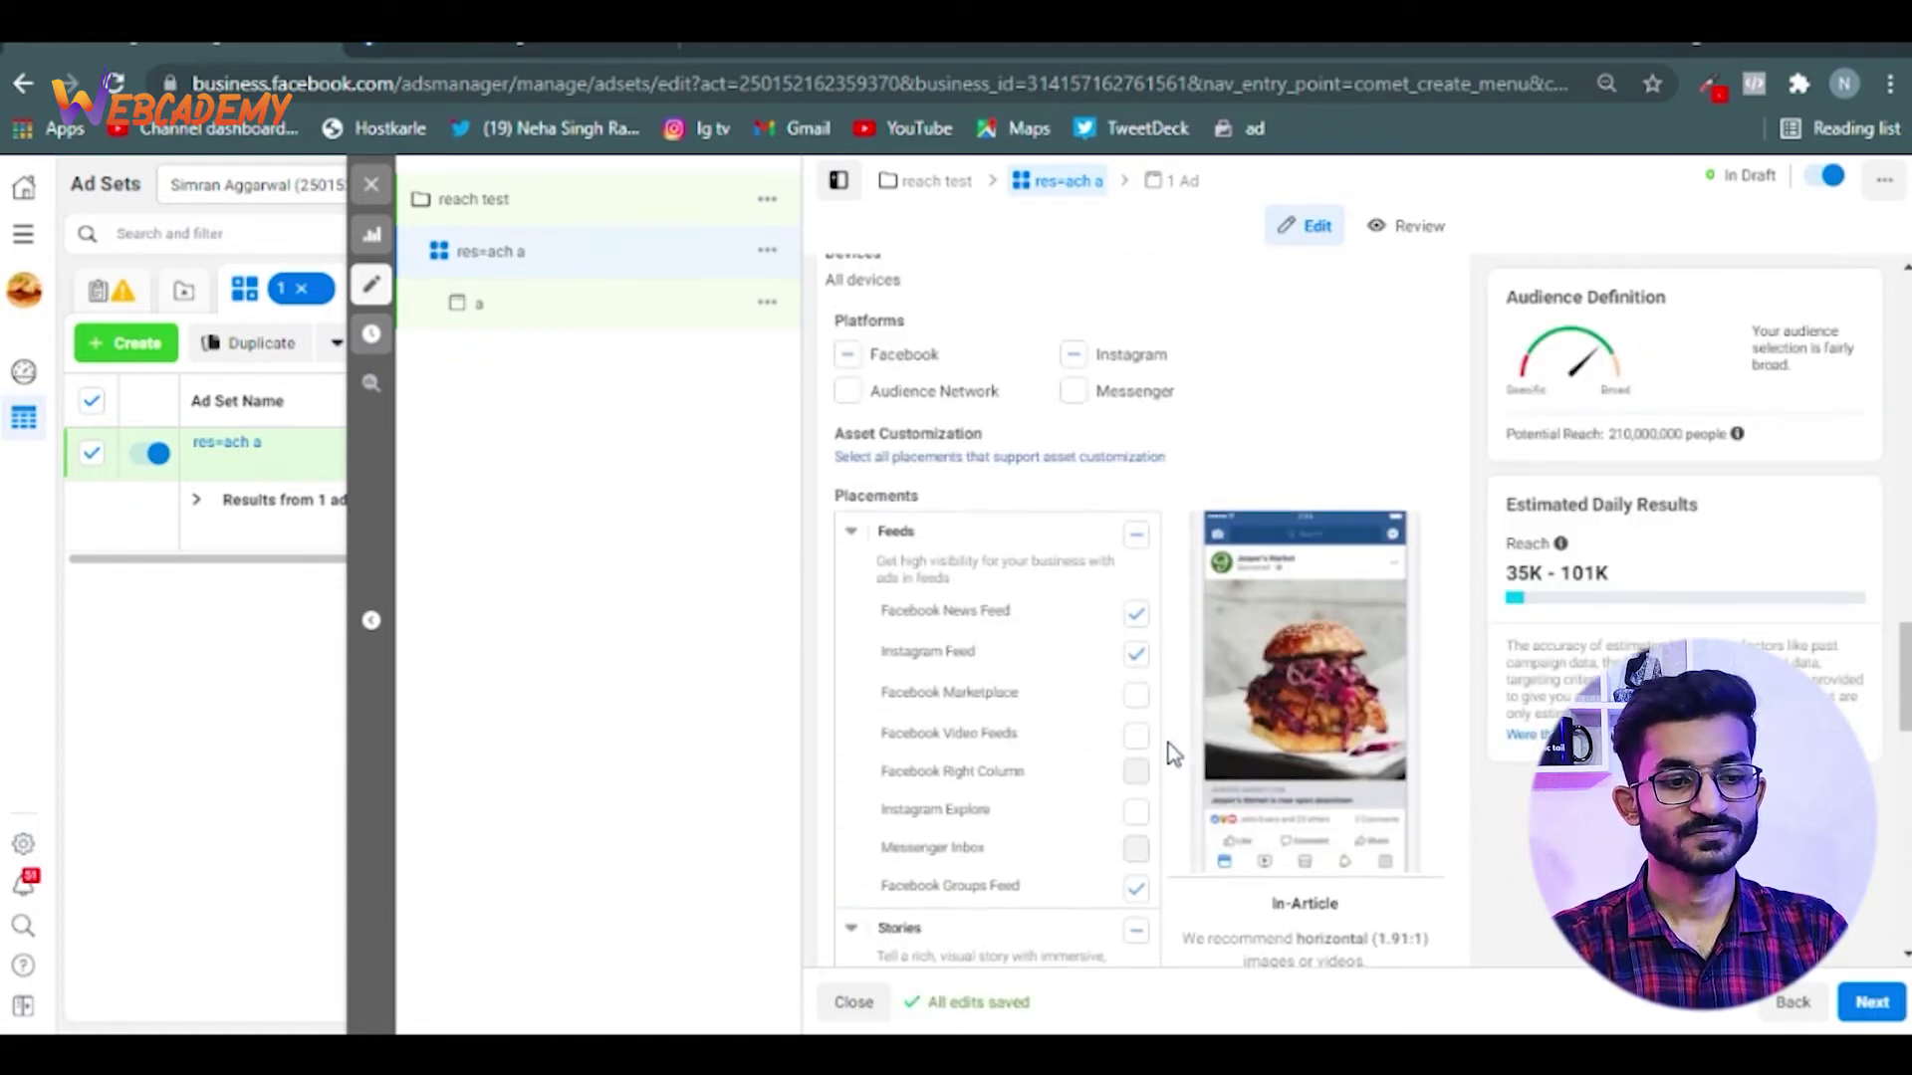
{"action": "scroll", "coordinate": [1173, 741], "scroll_direction": "down", "scroll_amount": 7}
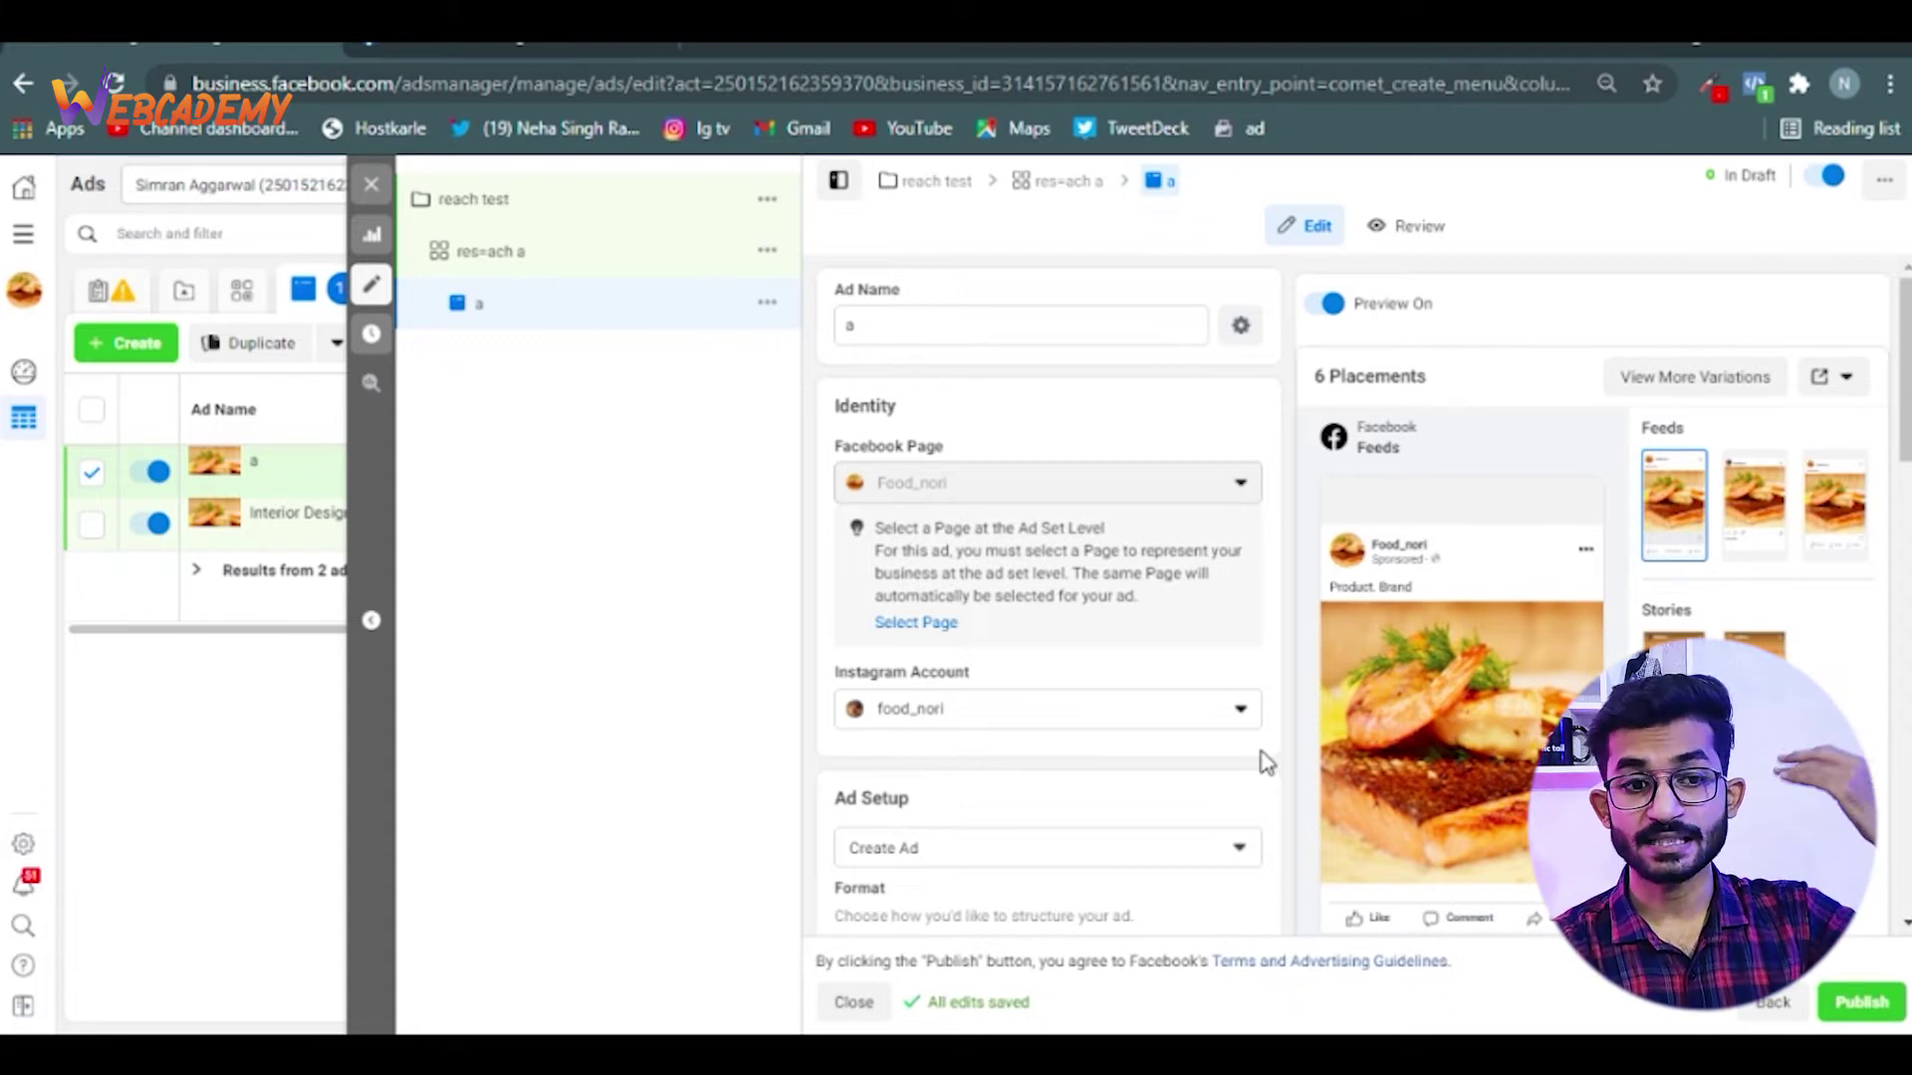
Examine the ad's Instagram account, format options, media for each placement and primary text
{"action": "scroll", "coordinate": [1264, 762], "scroll_direction": "down", "scroll_amount": 3}
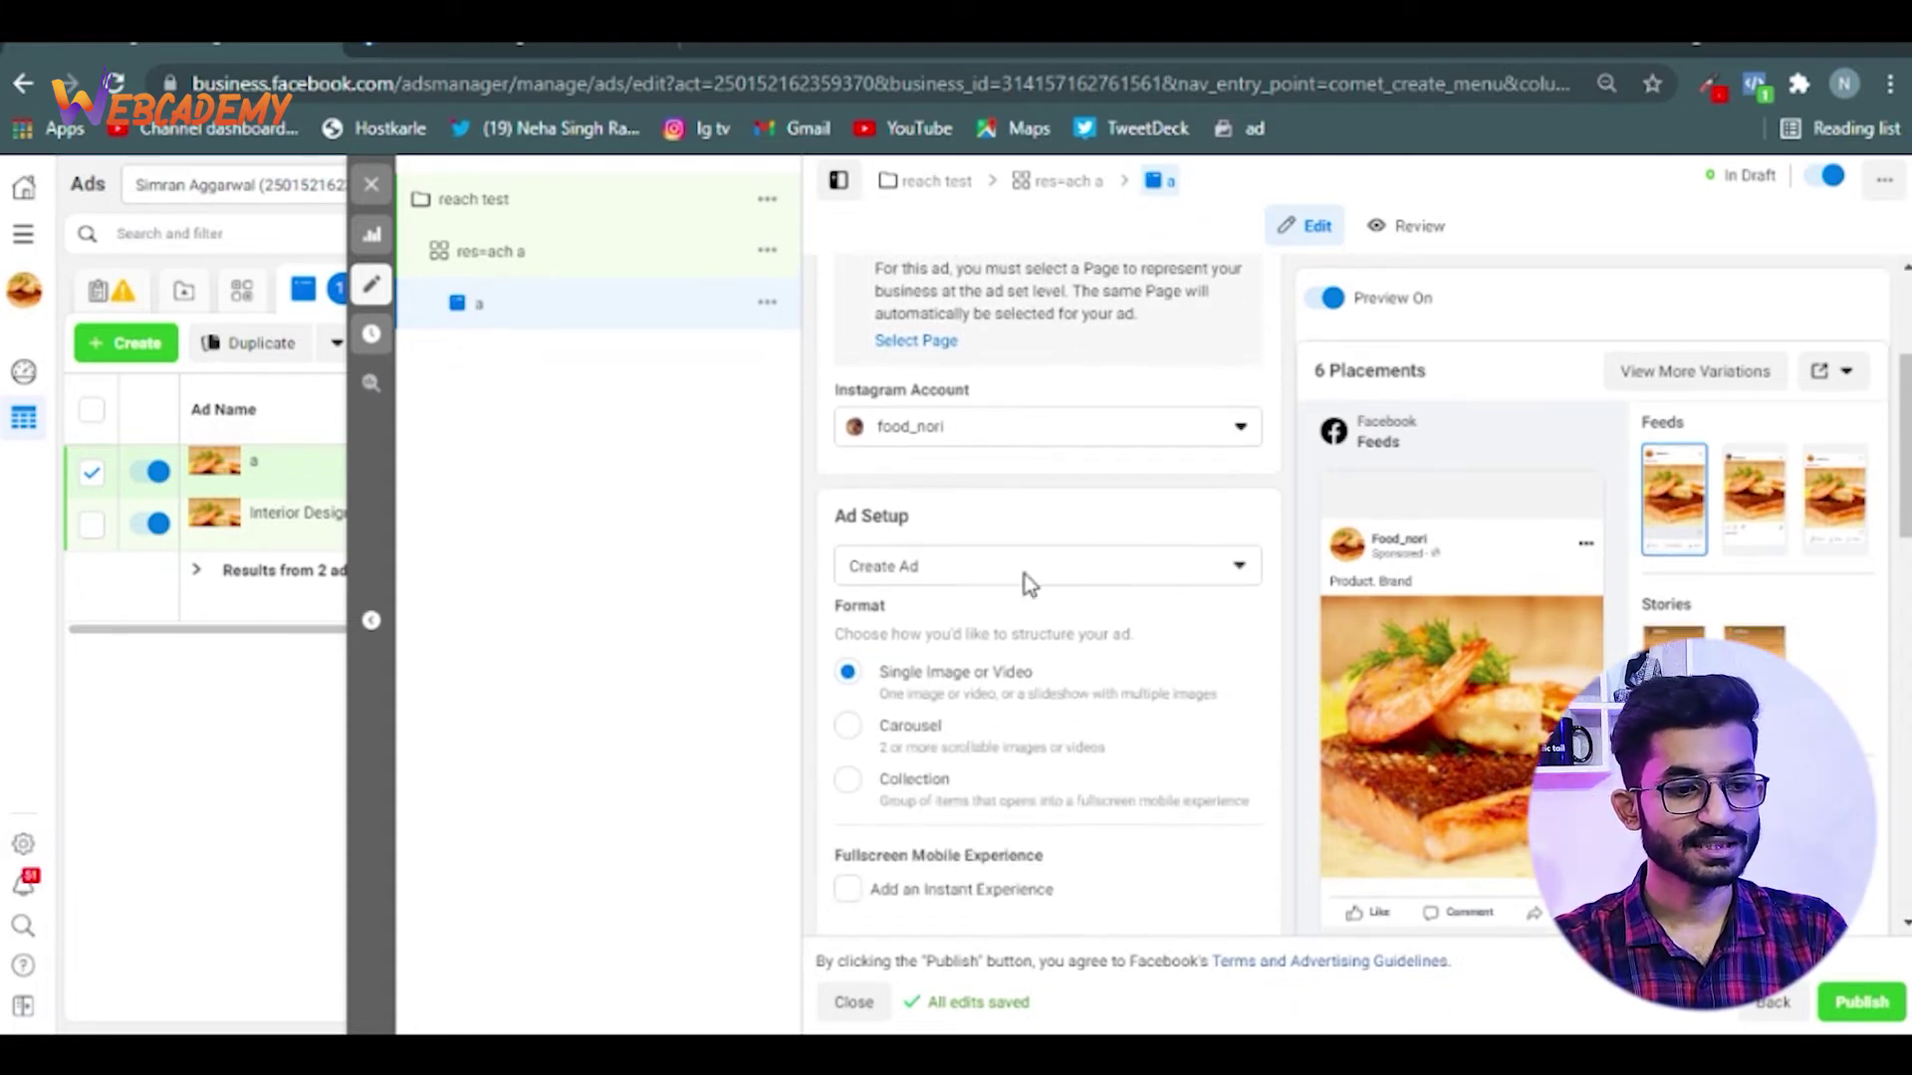
{"action": "scroll", "coordinate": [1015, 713], "scroll_direction": "down", "scroll_amount": 1}
{"action": "scroll", "coordinate": [1012, 713], "scroll_direction": "down", "scroll_amount": 1}
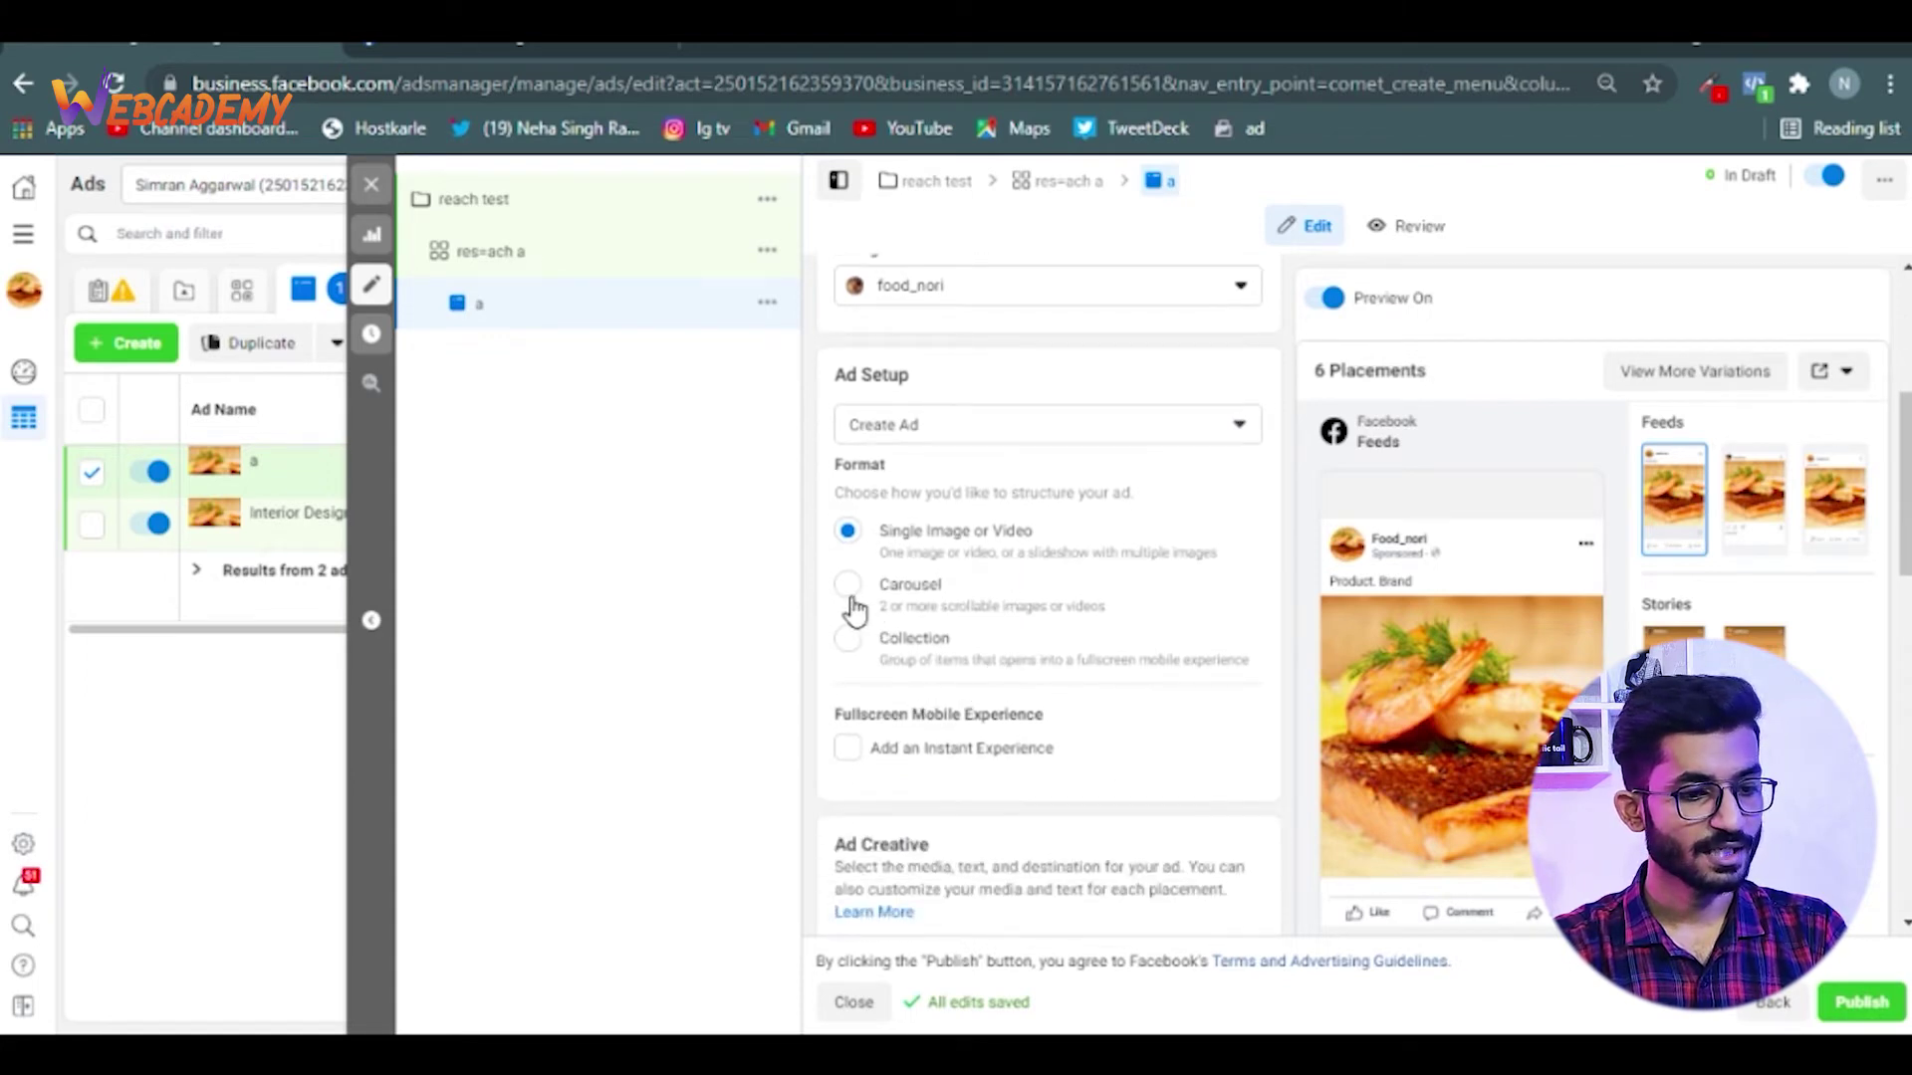
{"action": "scroll", "coordinate": [973, 610], "scroll_direction": "down", "scroll_amount": 1}
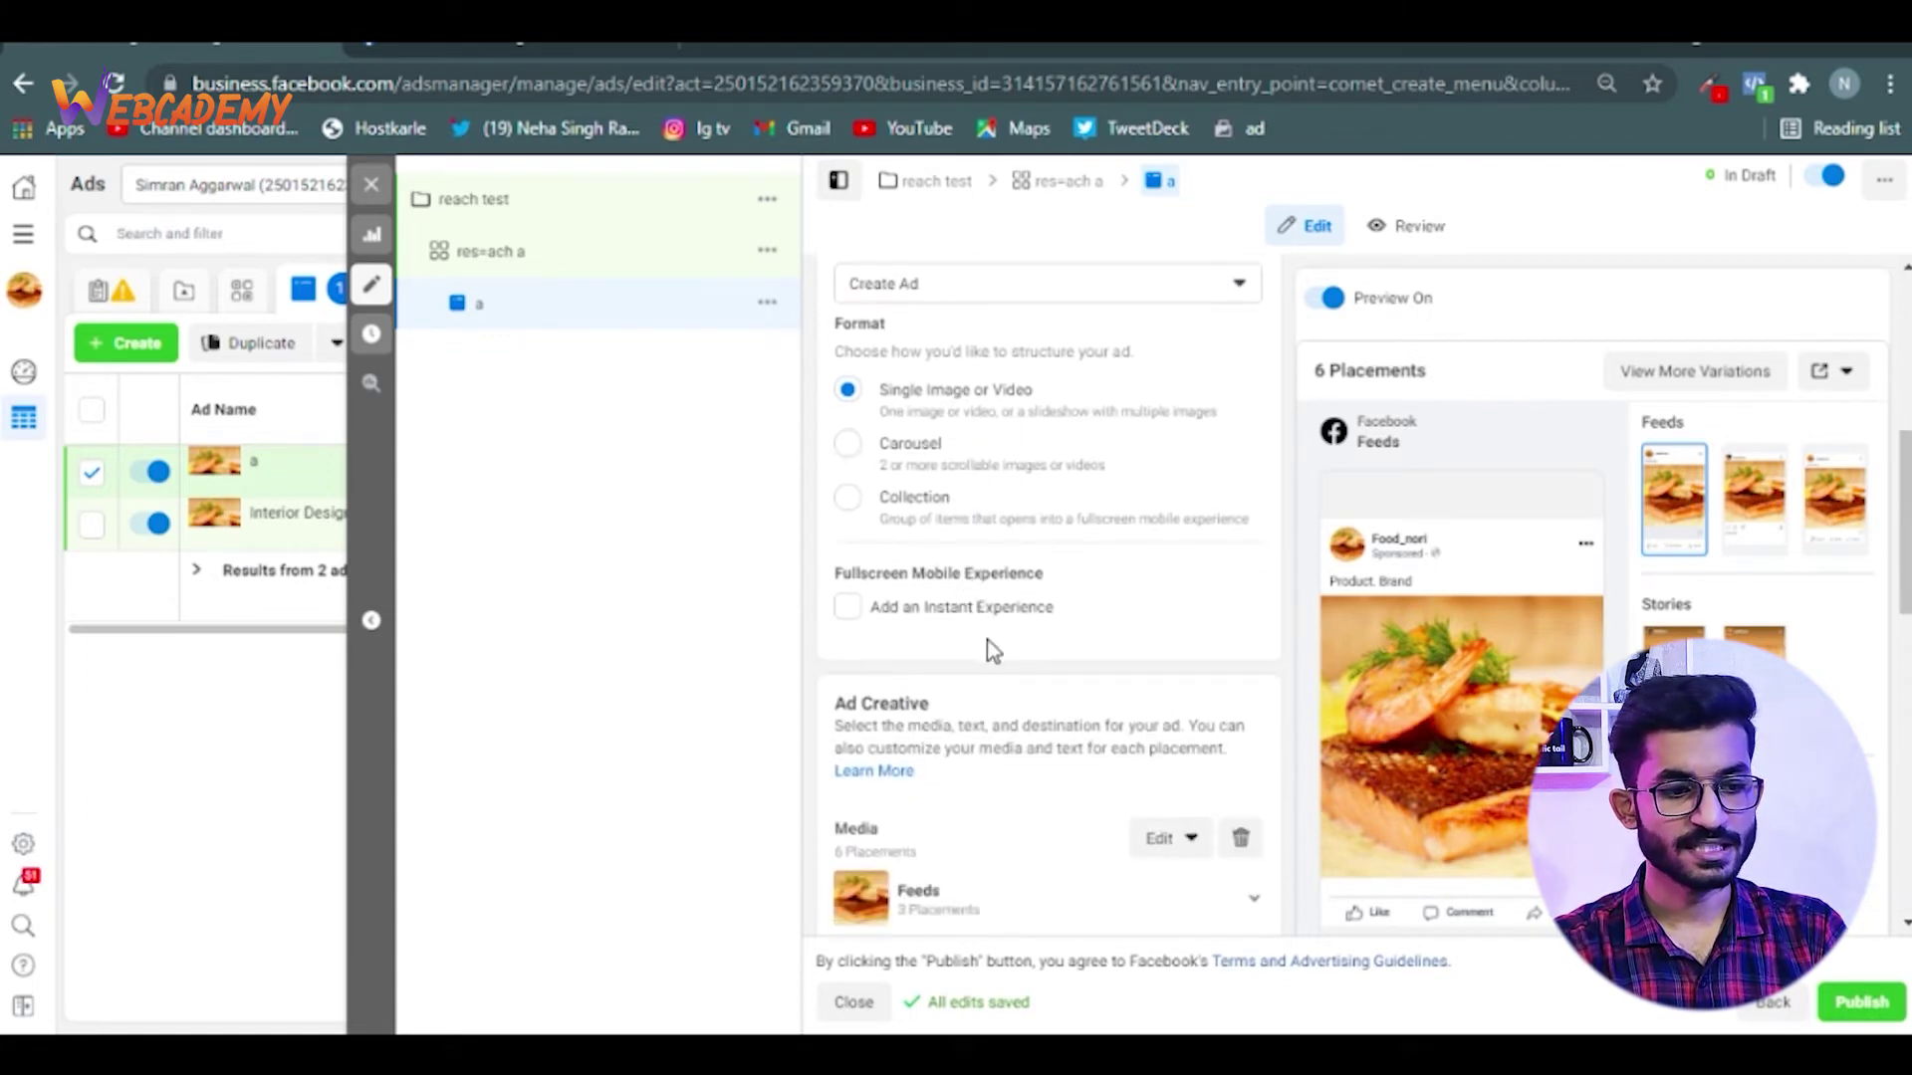
{"action": "scroll", "coordinate": [989, 648], "scroll_direction": "down", "scroll_amount": 1}
{"action": "scroll", "coordinate": [964, 751], "scroll_direction": "down", "scroll_amount": 1}
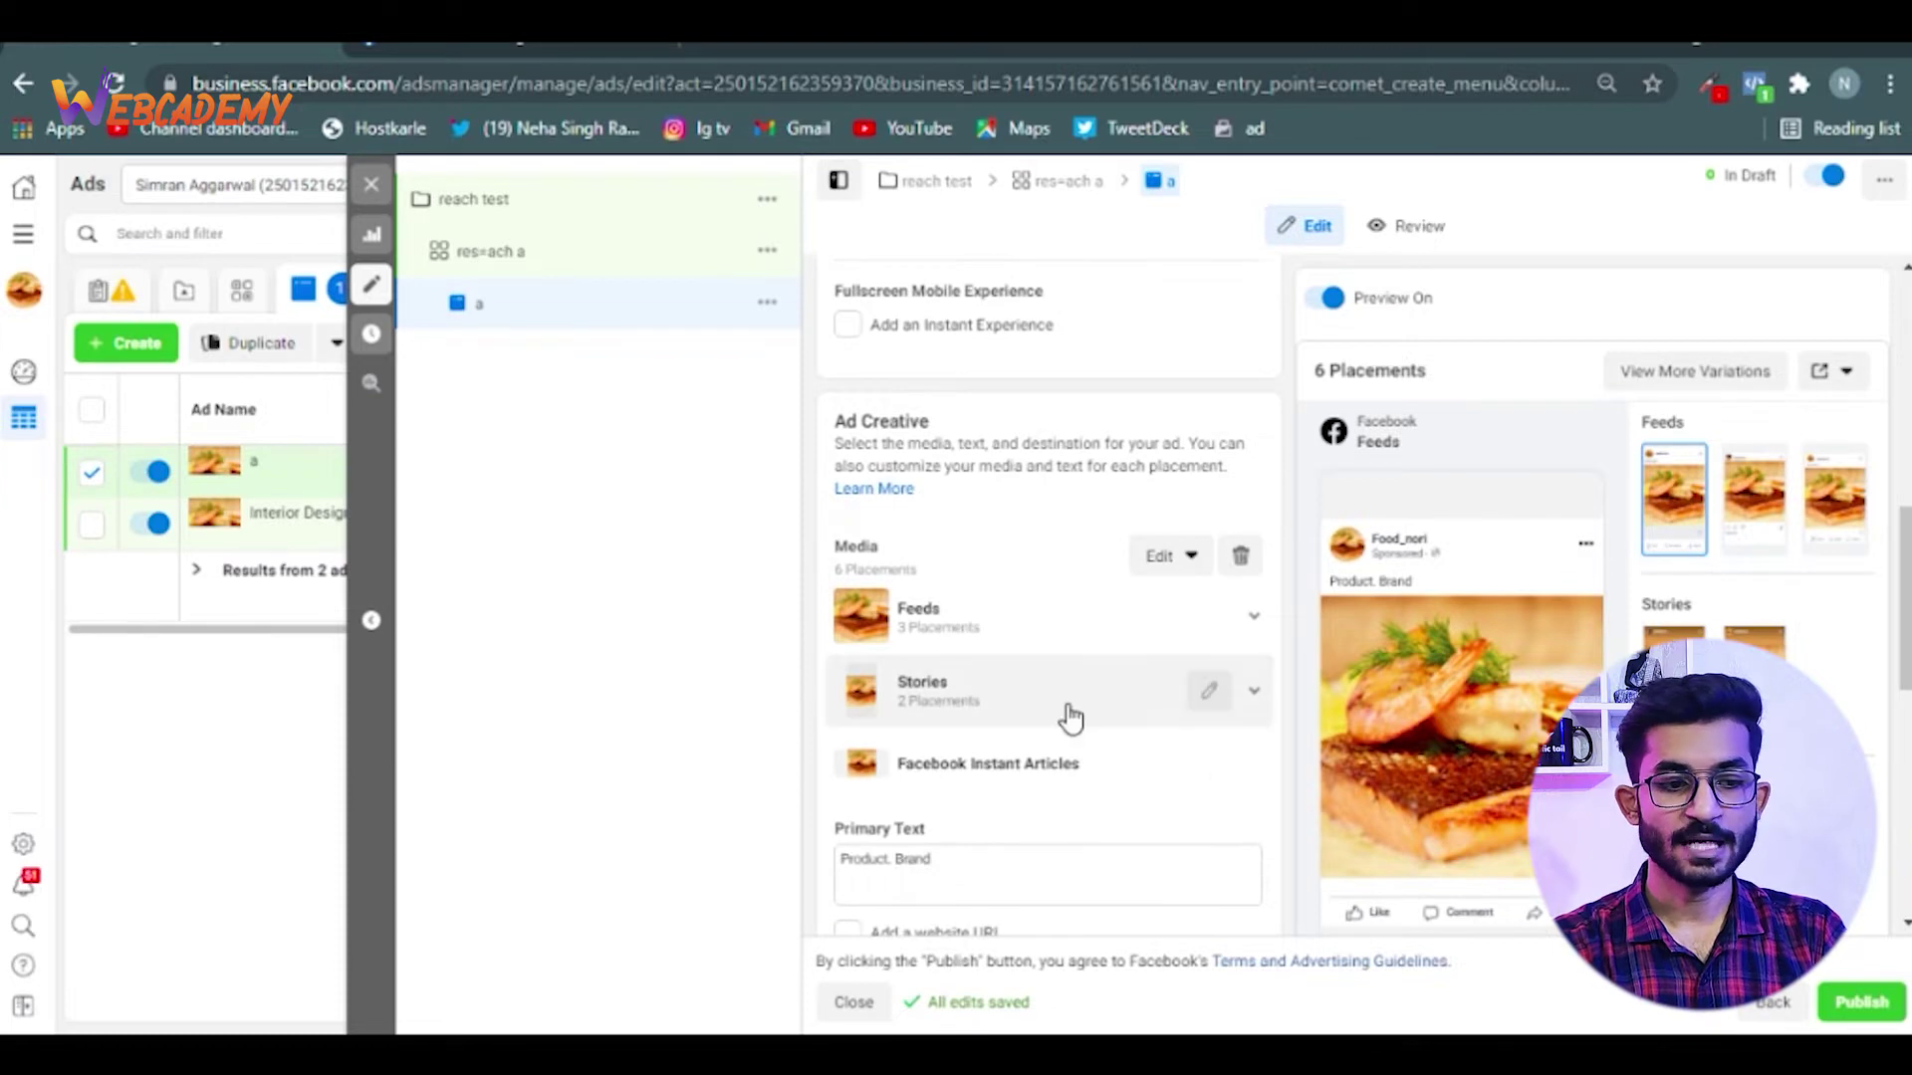
{"action": "scroll", "coordinate": [1008, 660], "scroll_direction": "down", "scroll_amount": 1}
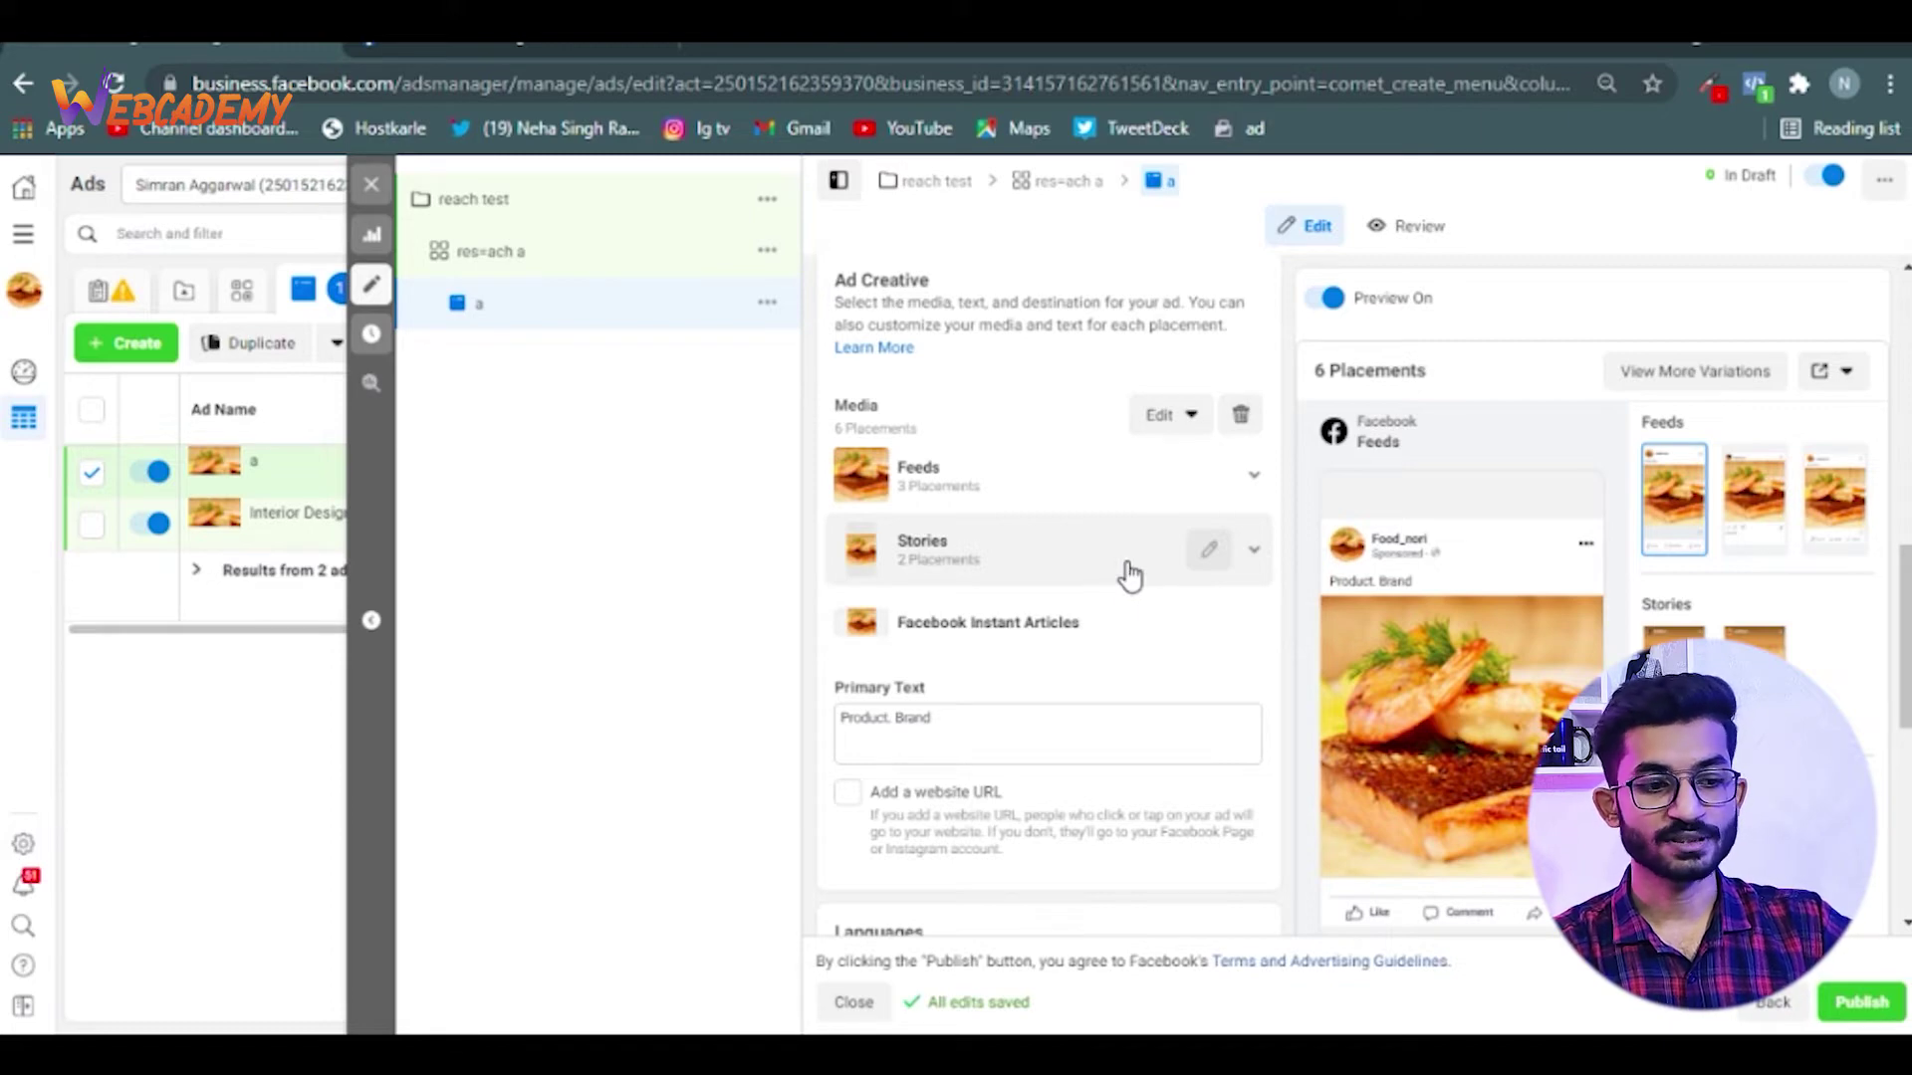
{"action": "scroll", "coordinate": [1126, 636], "scroll_direction": "down", "scroll_amount": 1}
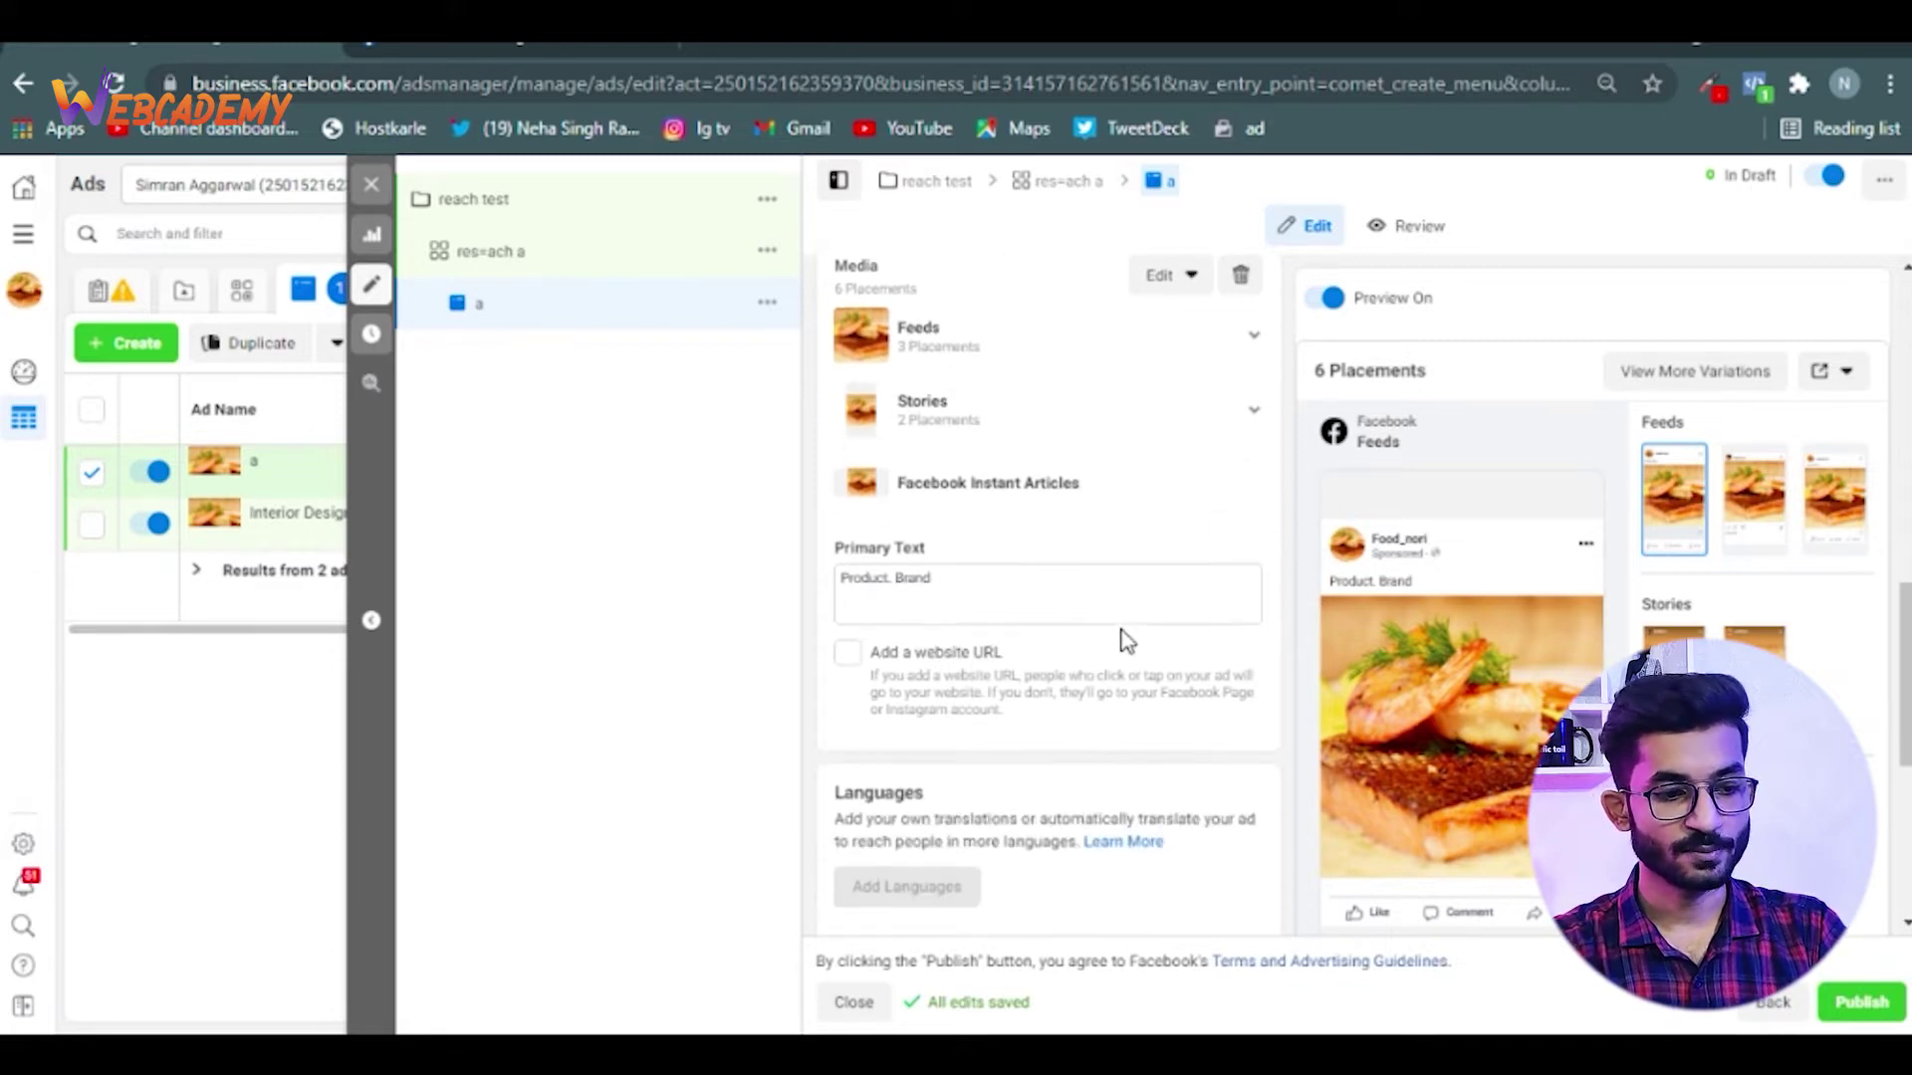
{"action": "left_click", "coordinate": [945, 606]}
{"action": "scroll", "coordinate": [941, 622], "scroll_direction": "down", "scroll_amount": 1}
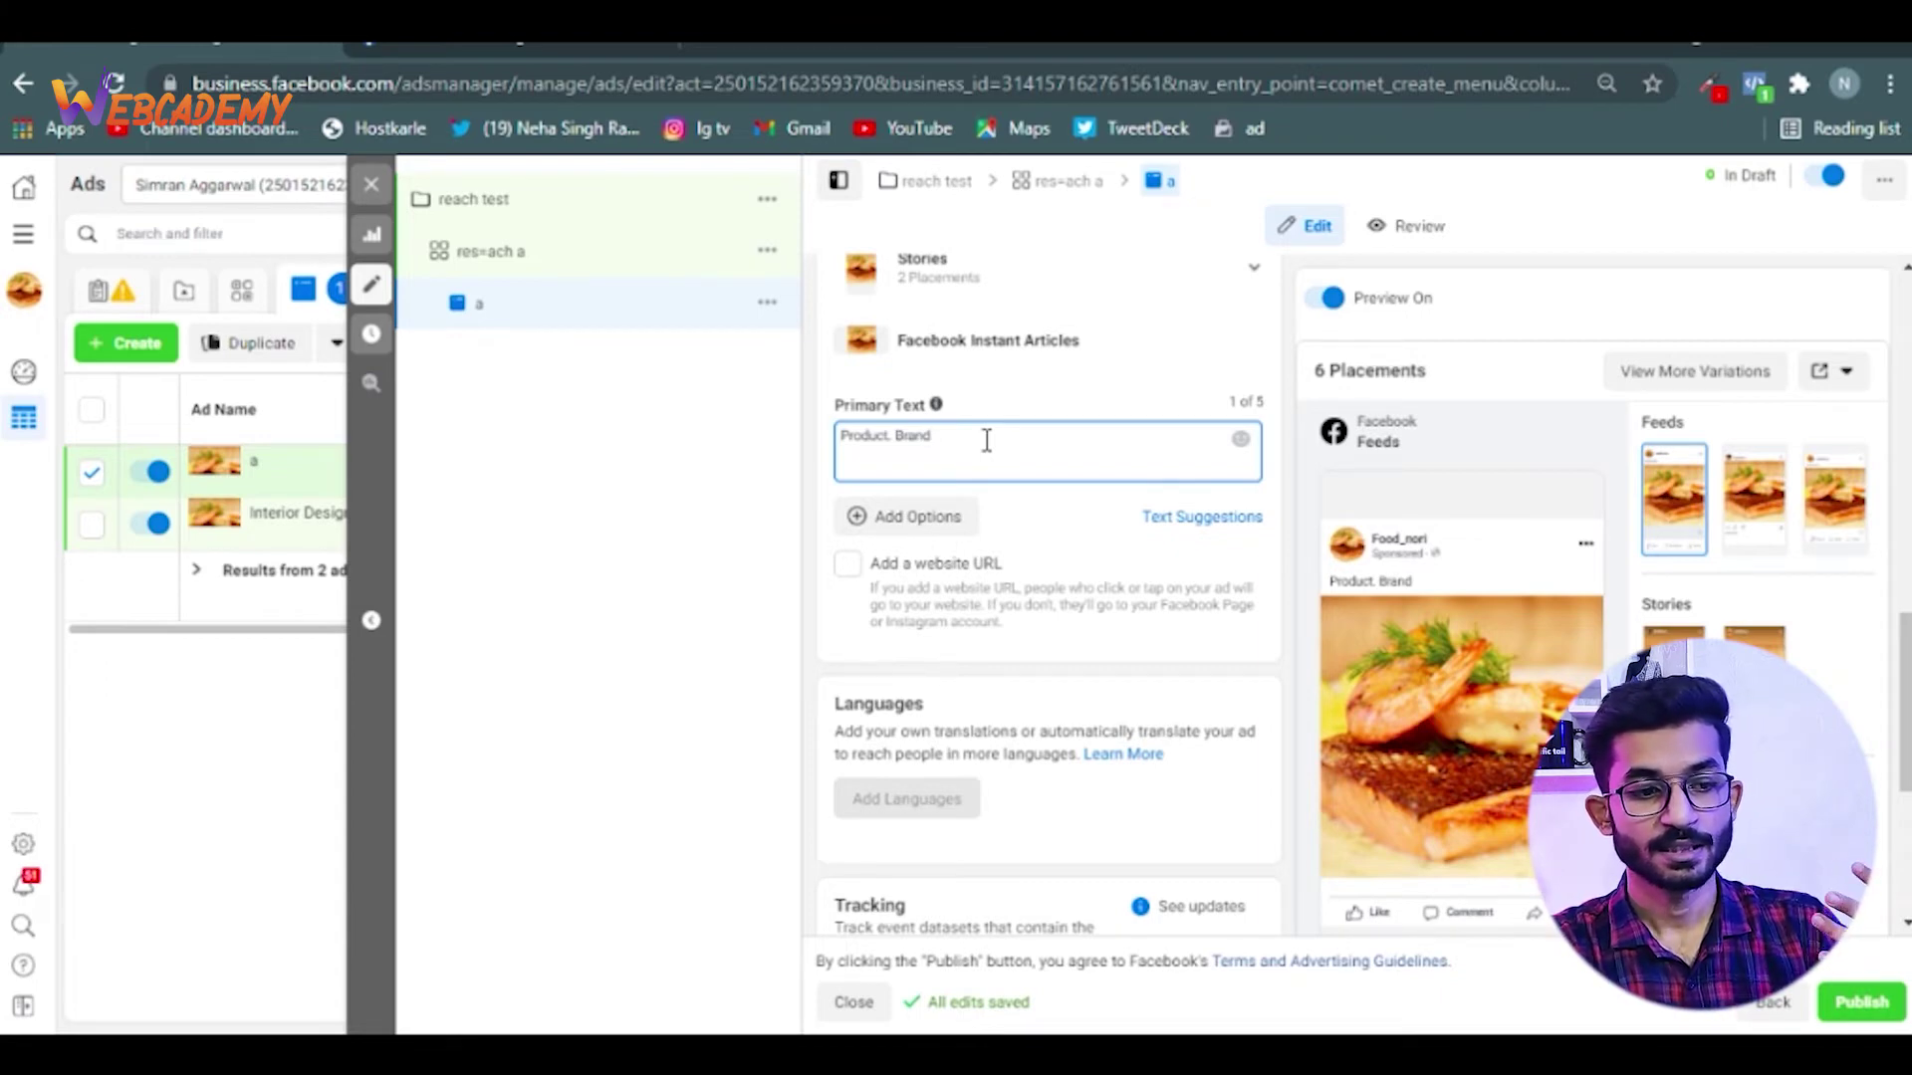
Enable a website URL for the ad and look over its optional headline and description fields
{"action": "scroll", "coordinate": [986, 442], "scroll_direction": "down", "scroll_amount": 5}
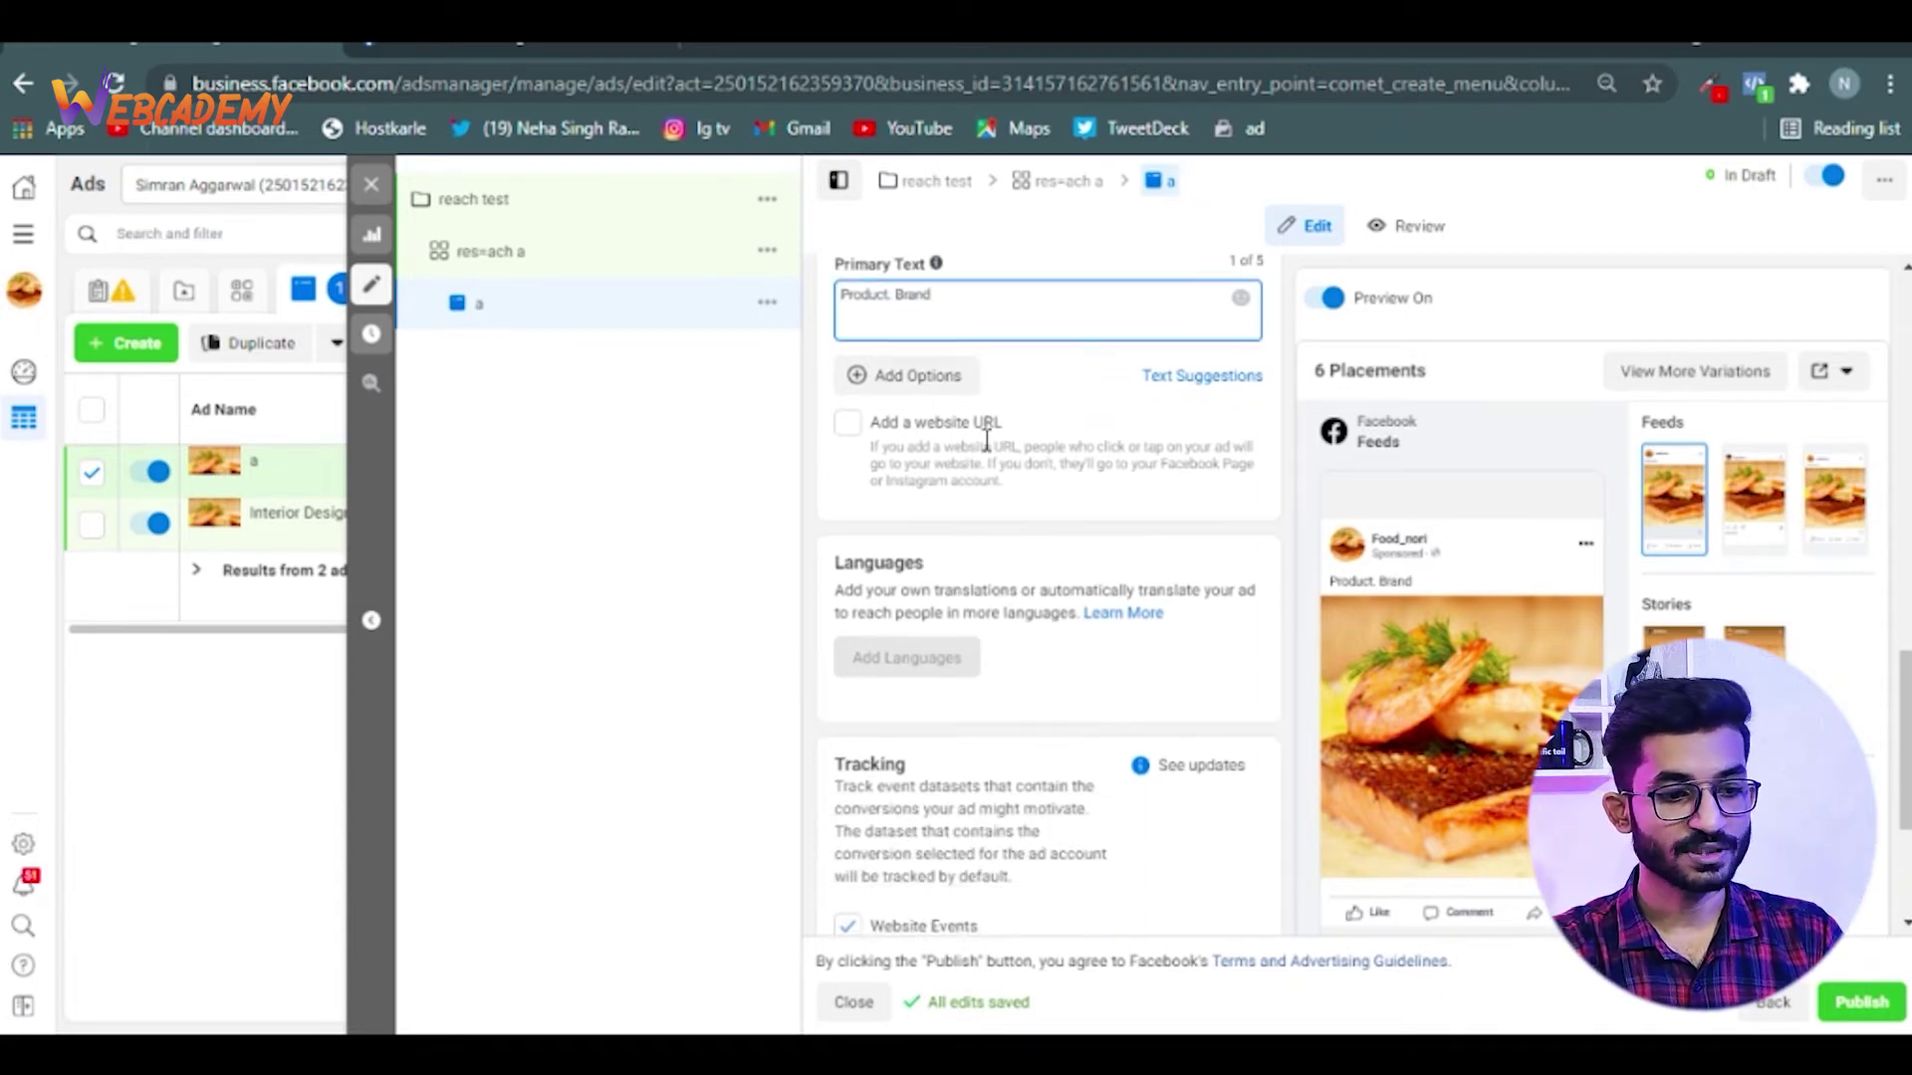
{"action": "scroll", "coordinate": [1142, 538], "scroll_direction": "up", "scroll_amount": 3}
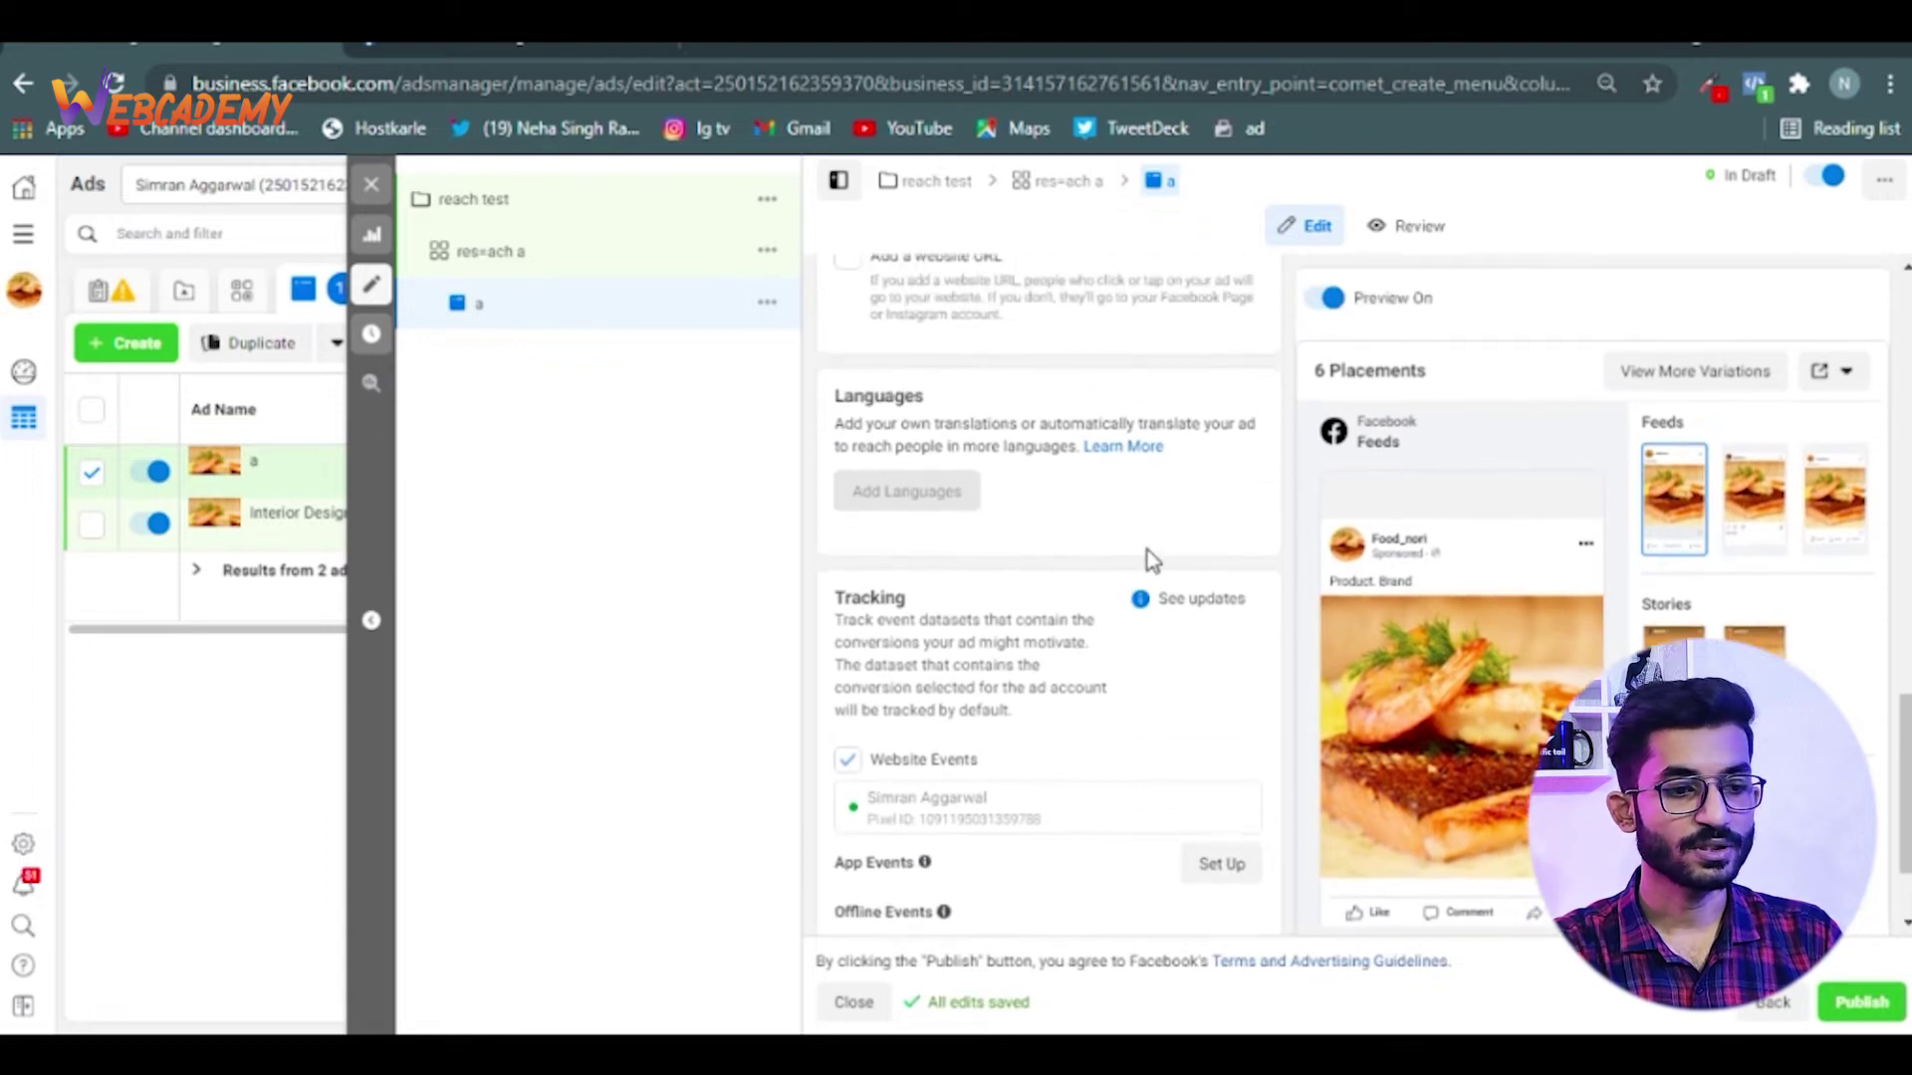
{"action": "left_click", "coordinate": [876, 408]}
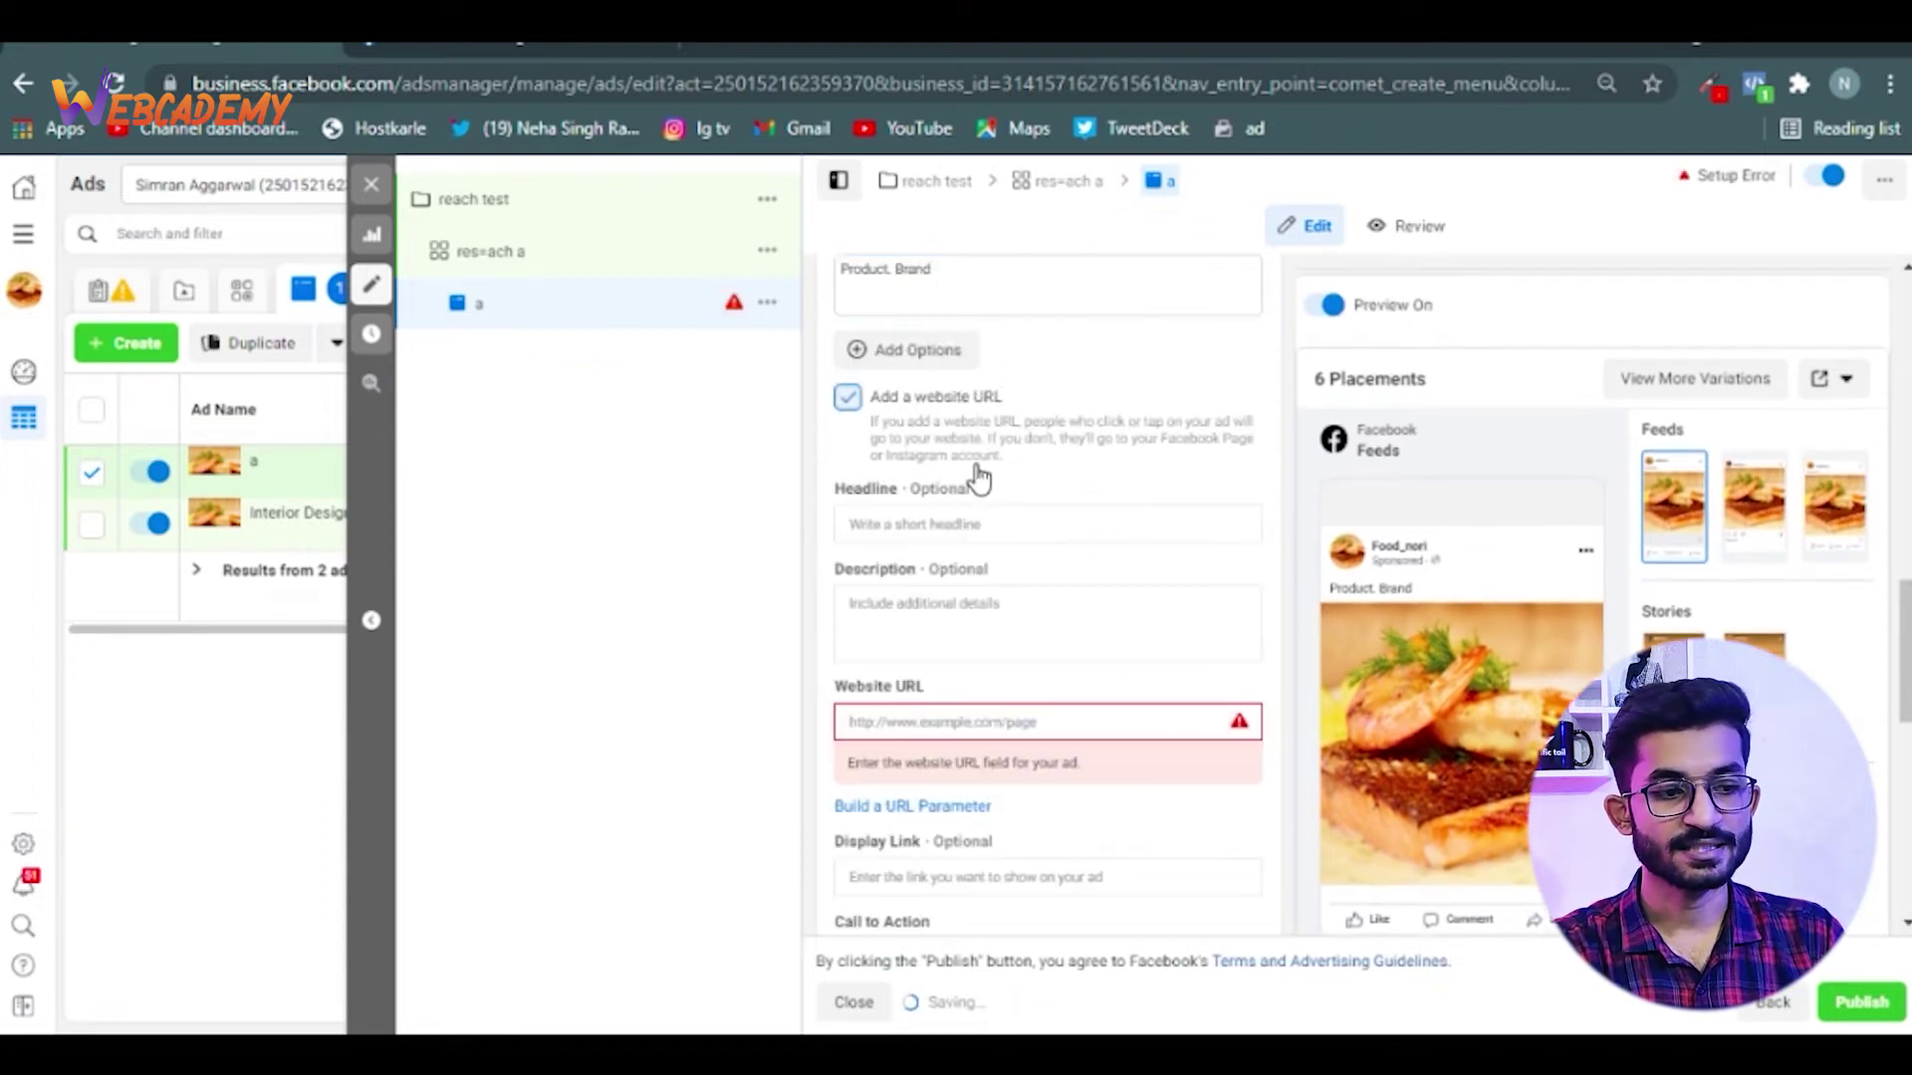
{"action": "left_click", "coordinate": [984, 523]}
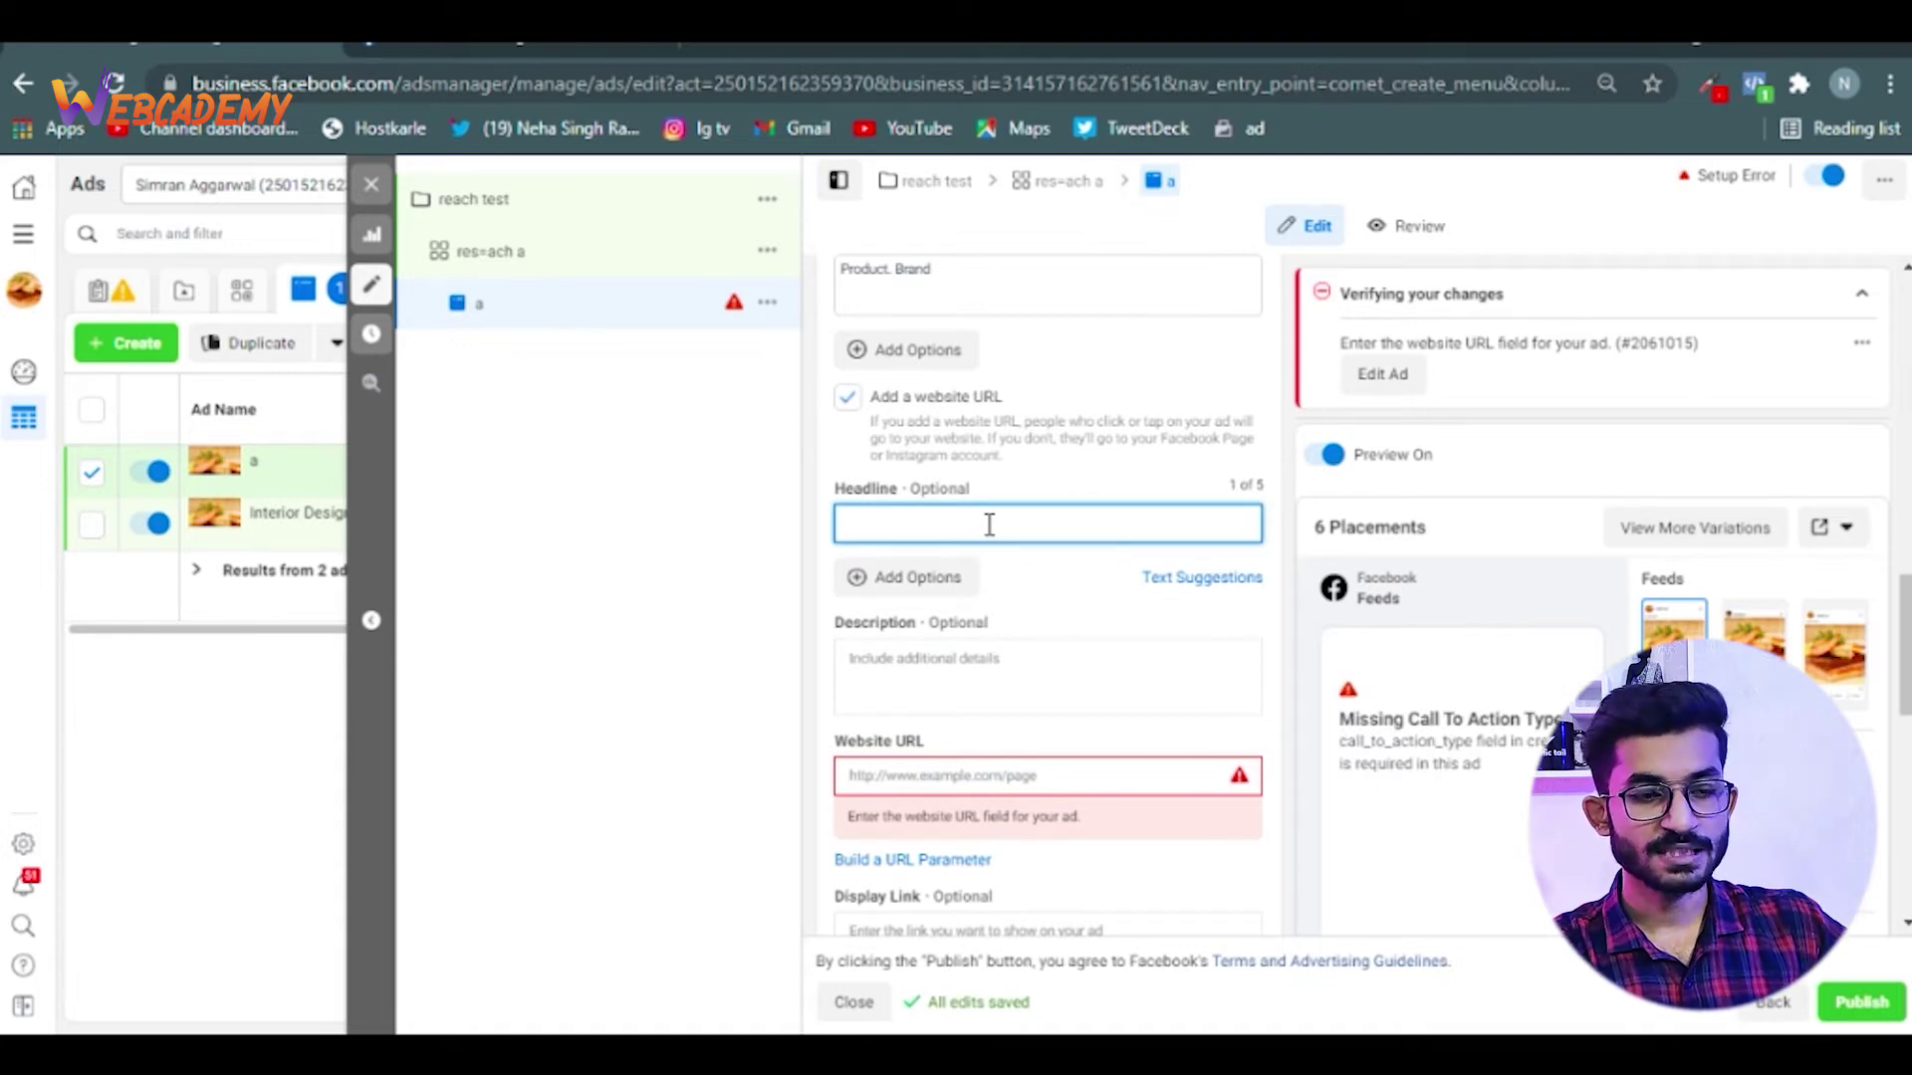
{"action": "scroll", "coordinate": [956, 734], "scroll_direction": "down", "scroll_amount": 2}
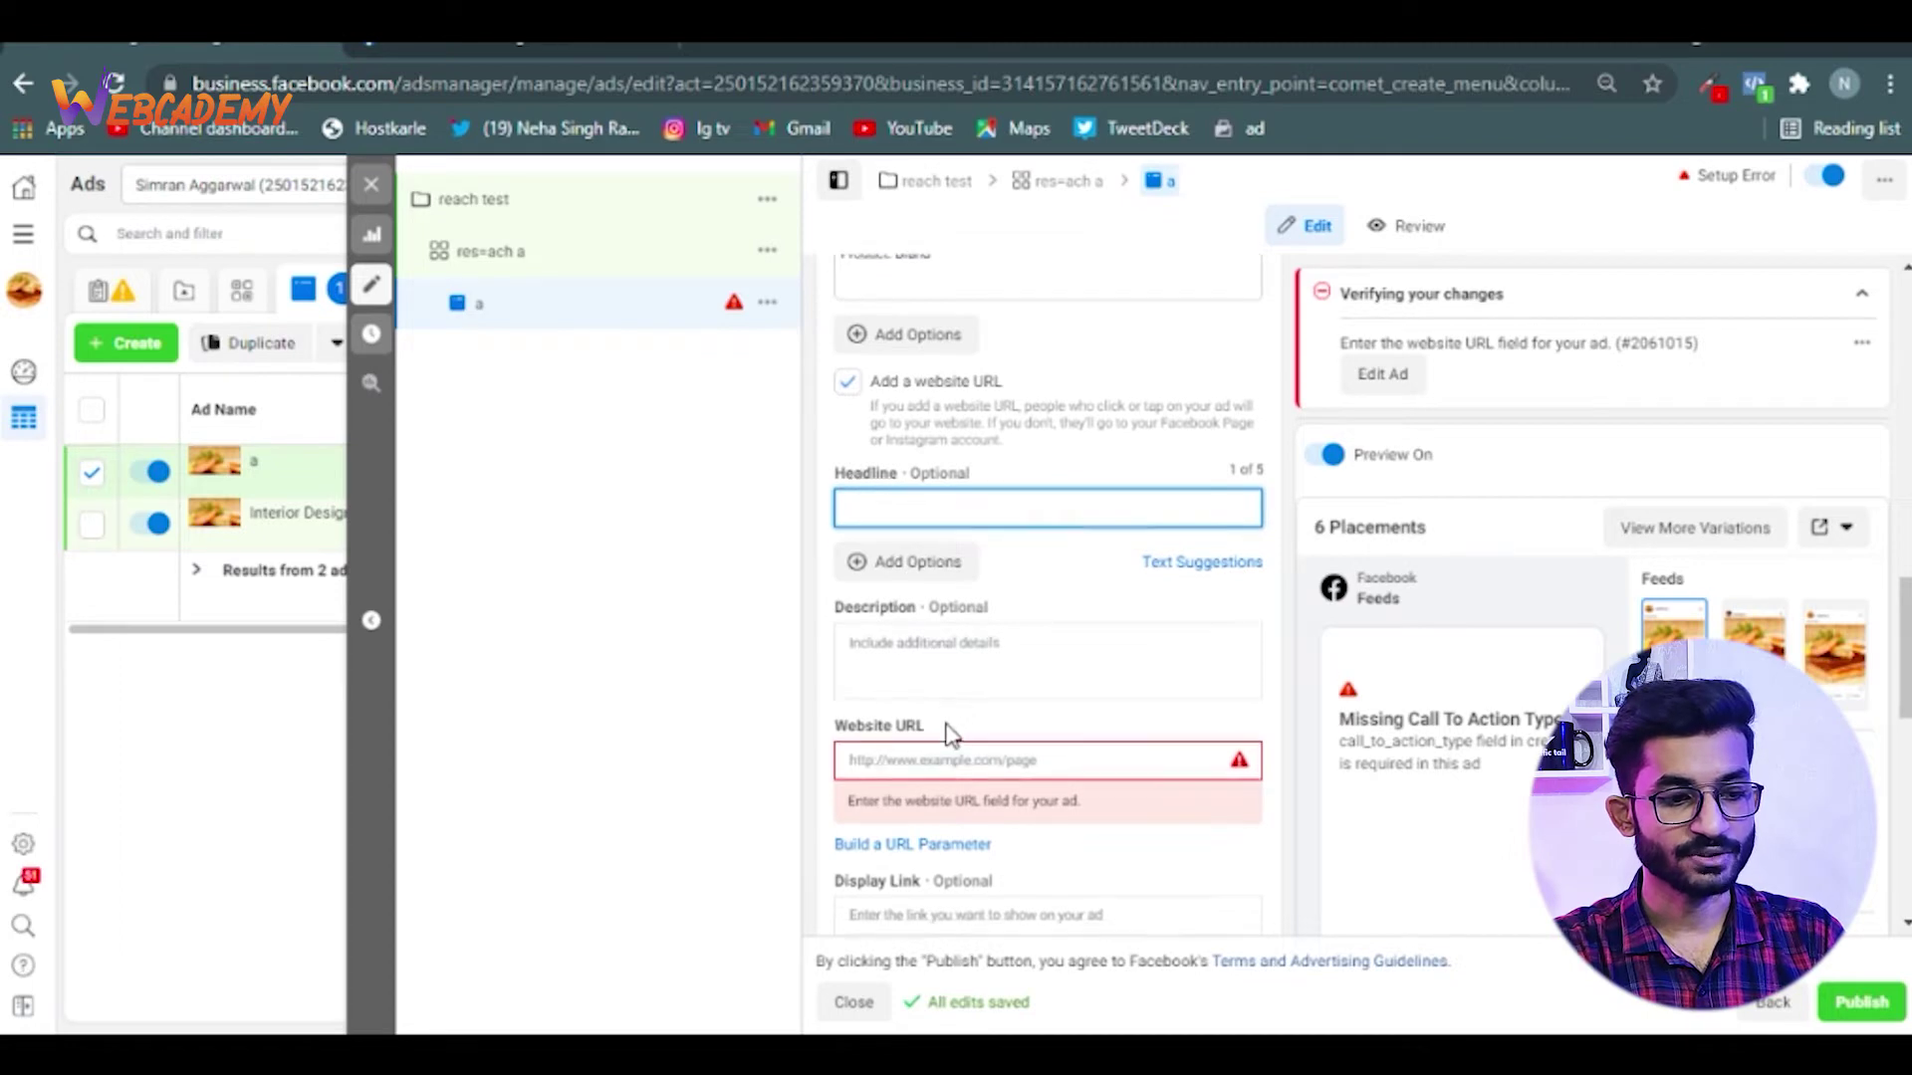
{"action": "left_click", "coordinate": [940, 633]}
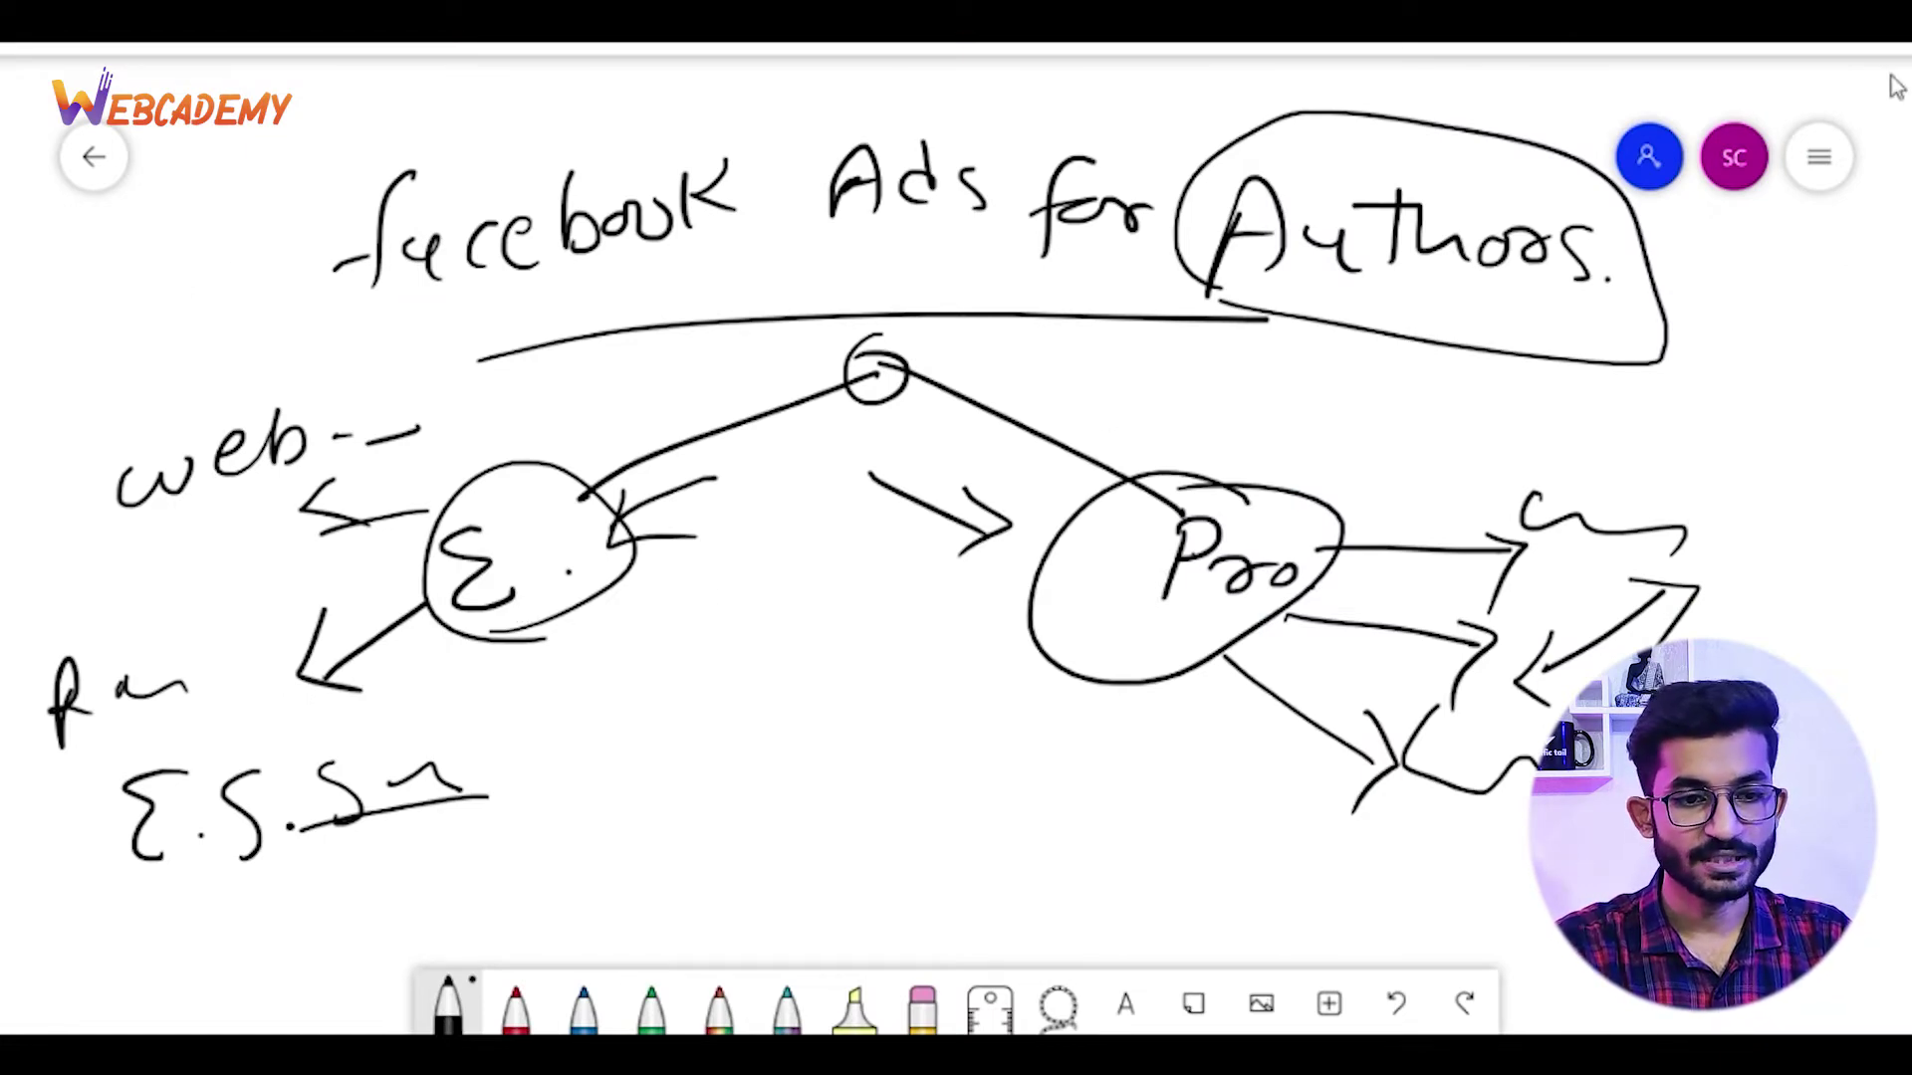
Clear the whiteboard drawing and sketch a circled Facebook abbreviation near the upper centre with two arrows branching downward
{"action": "left_click", "coordinate": [1819, 156]}
{"action": "left_click", "coordinate": [1341, 737]}
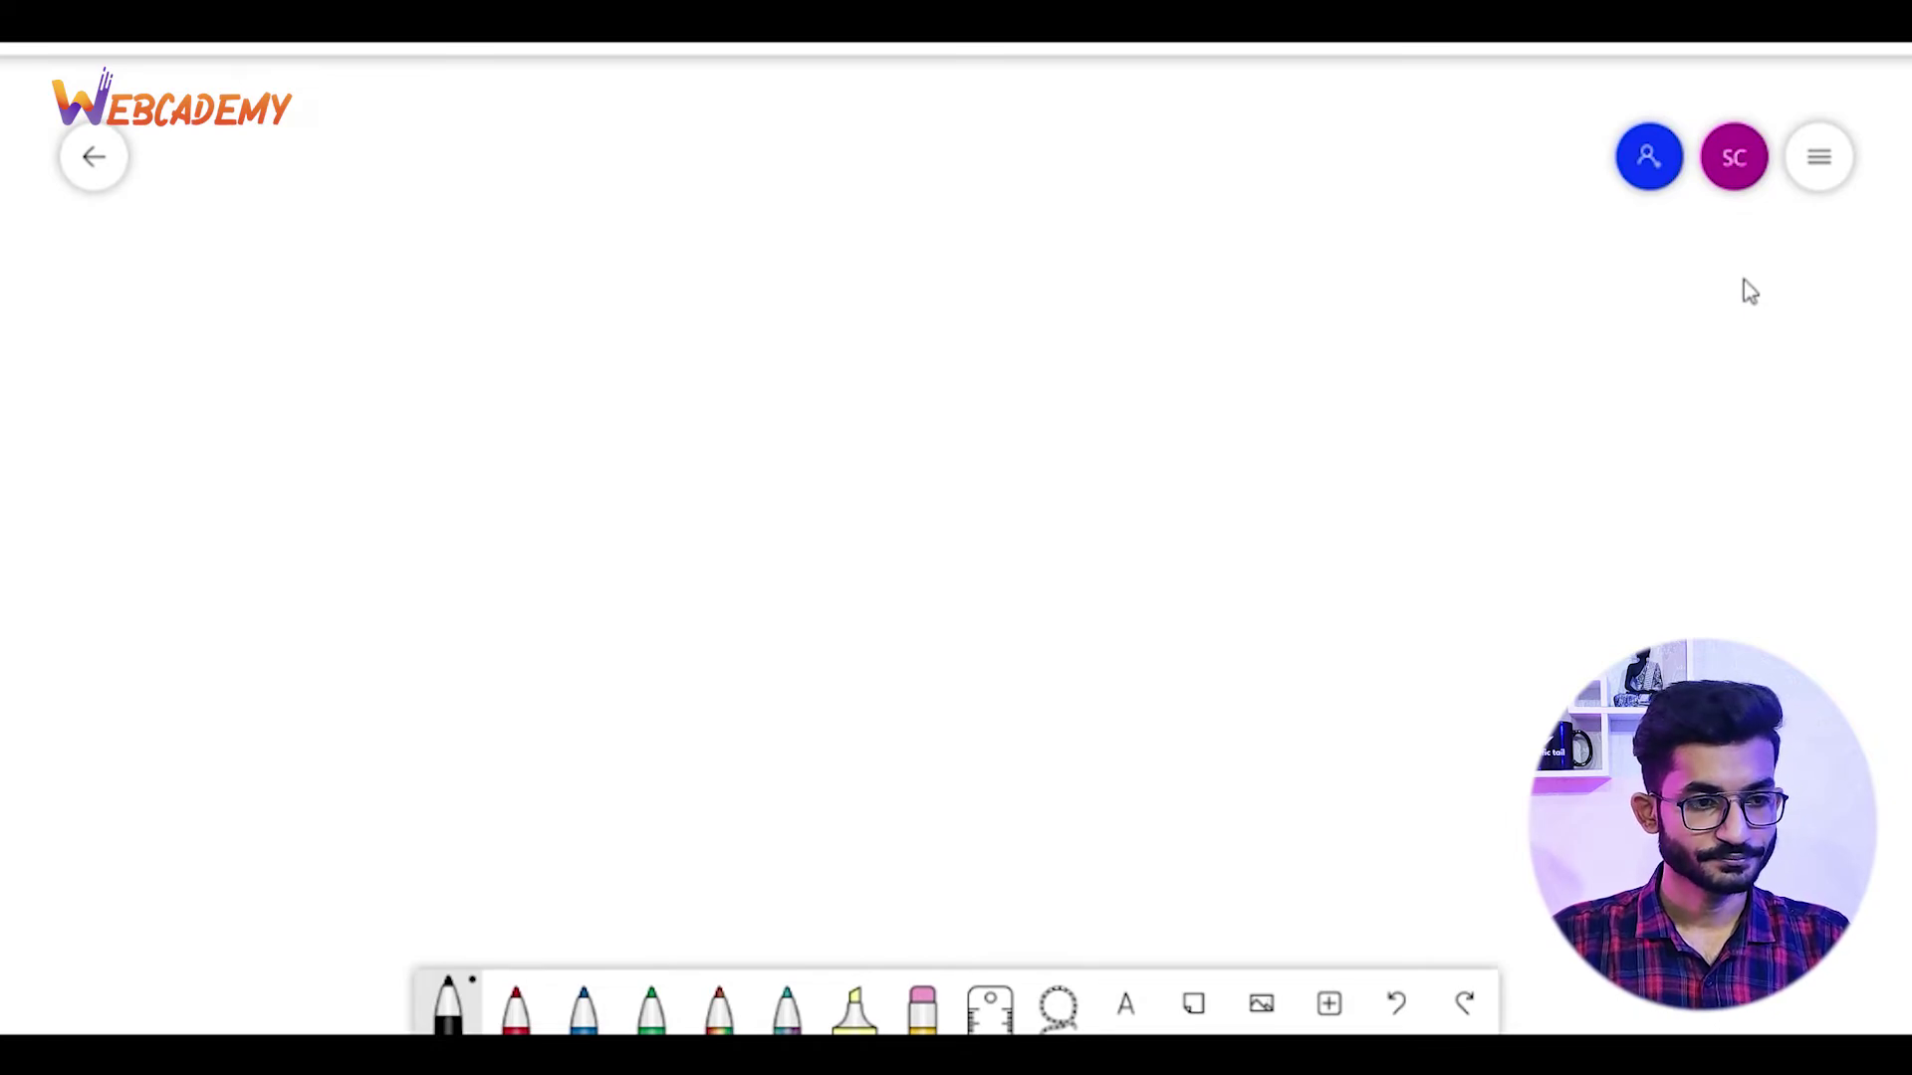
{"action": "mouse_move", "coordinate": [889, 131]}
{"action": "left_mouse_down"}
{"action": "mouse_move", "coordinate": [859, 200]}
{"action": "mouse_move", "coordinate": [876, 165]}
{"action": "left_mouse_up"}
{"action": "left_click_drag", "start_coordinate": [904, 156], "coordinate": [934, 174]}
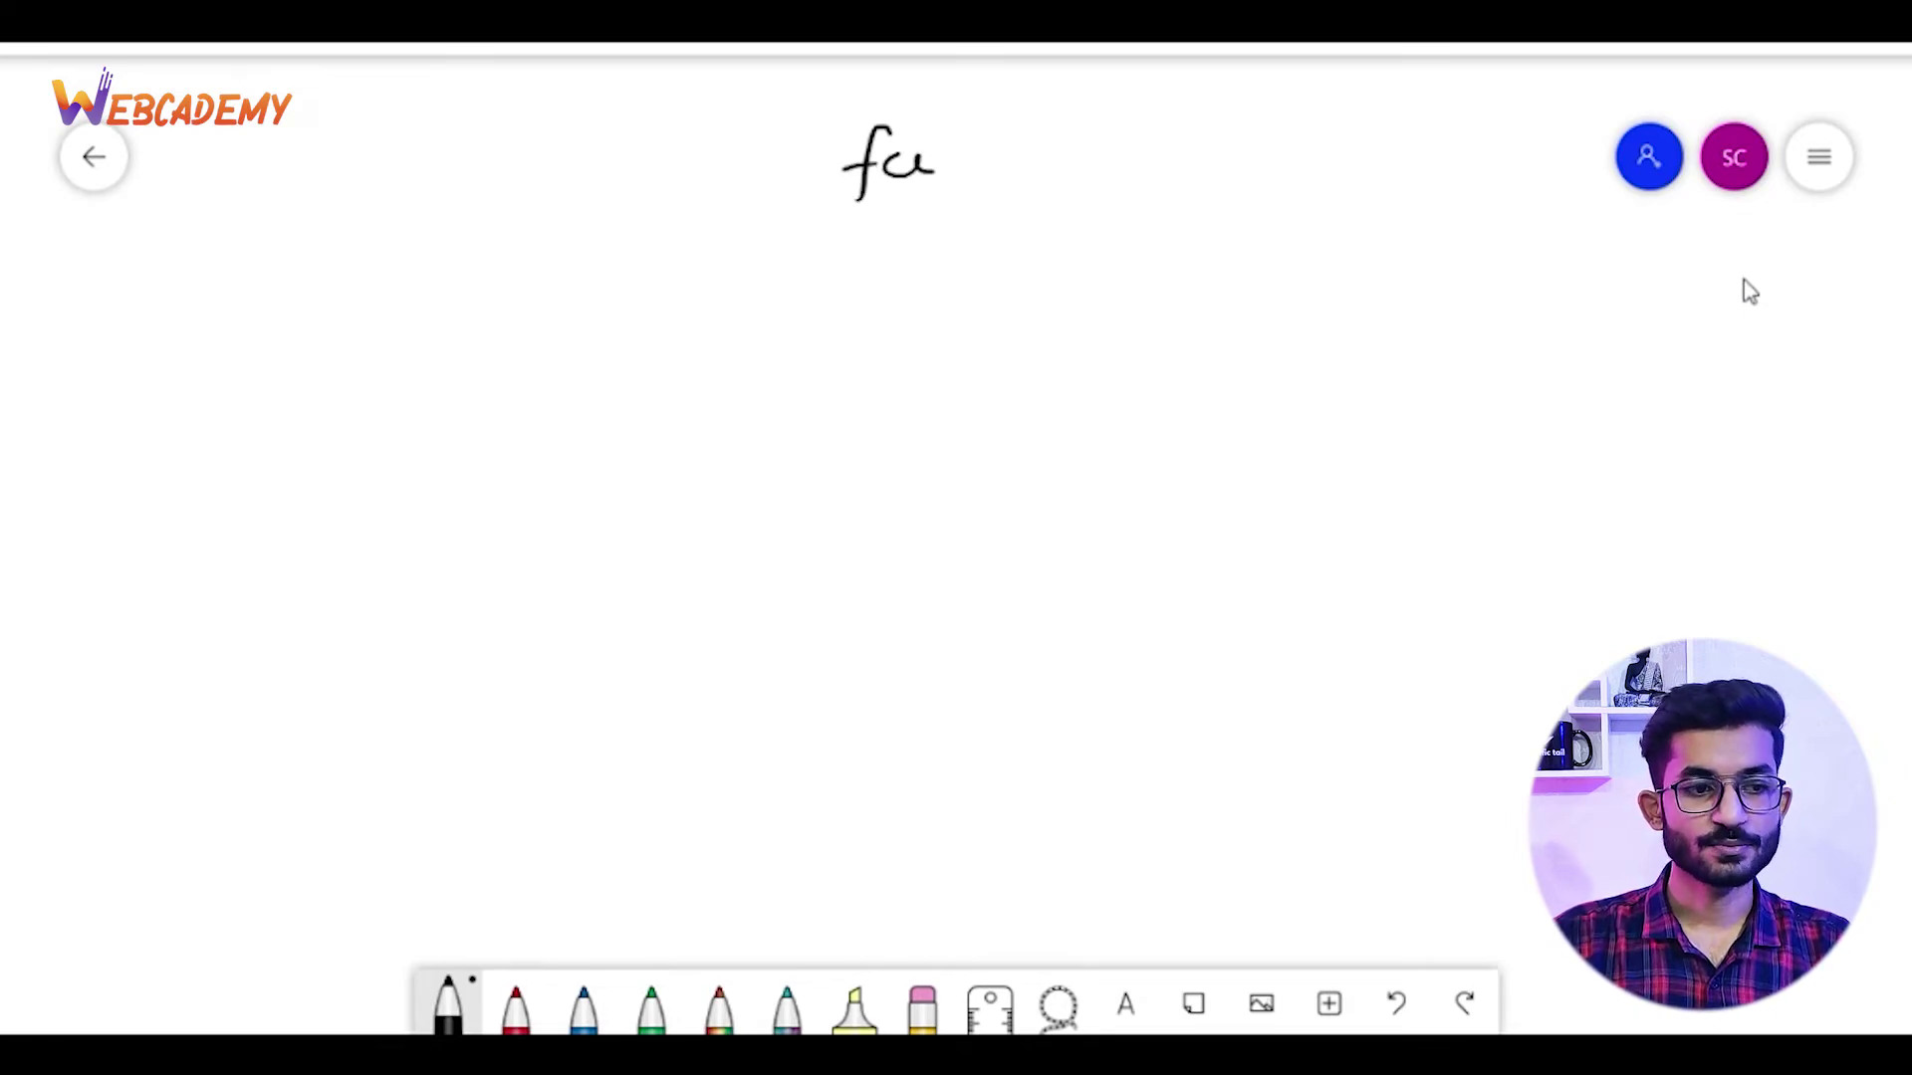
{"action": "mouse_move", "coordinate": [841, 223]}
{"action": "left_mouse_down"}
{"action": "mouse_move", "coordinate": [901, 225]}
{"action": "mouse_move", "coordinate": [811, 344]}
{"action": "mouse_move", "coordinate": [847, 341]}
{"action": "left_mouse_up"}
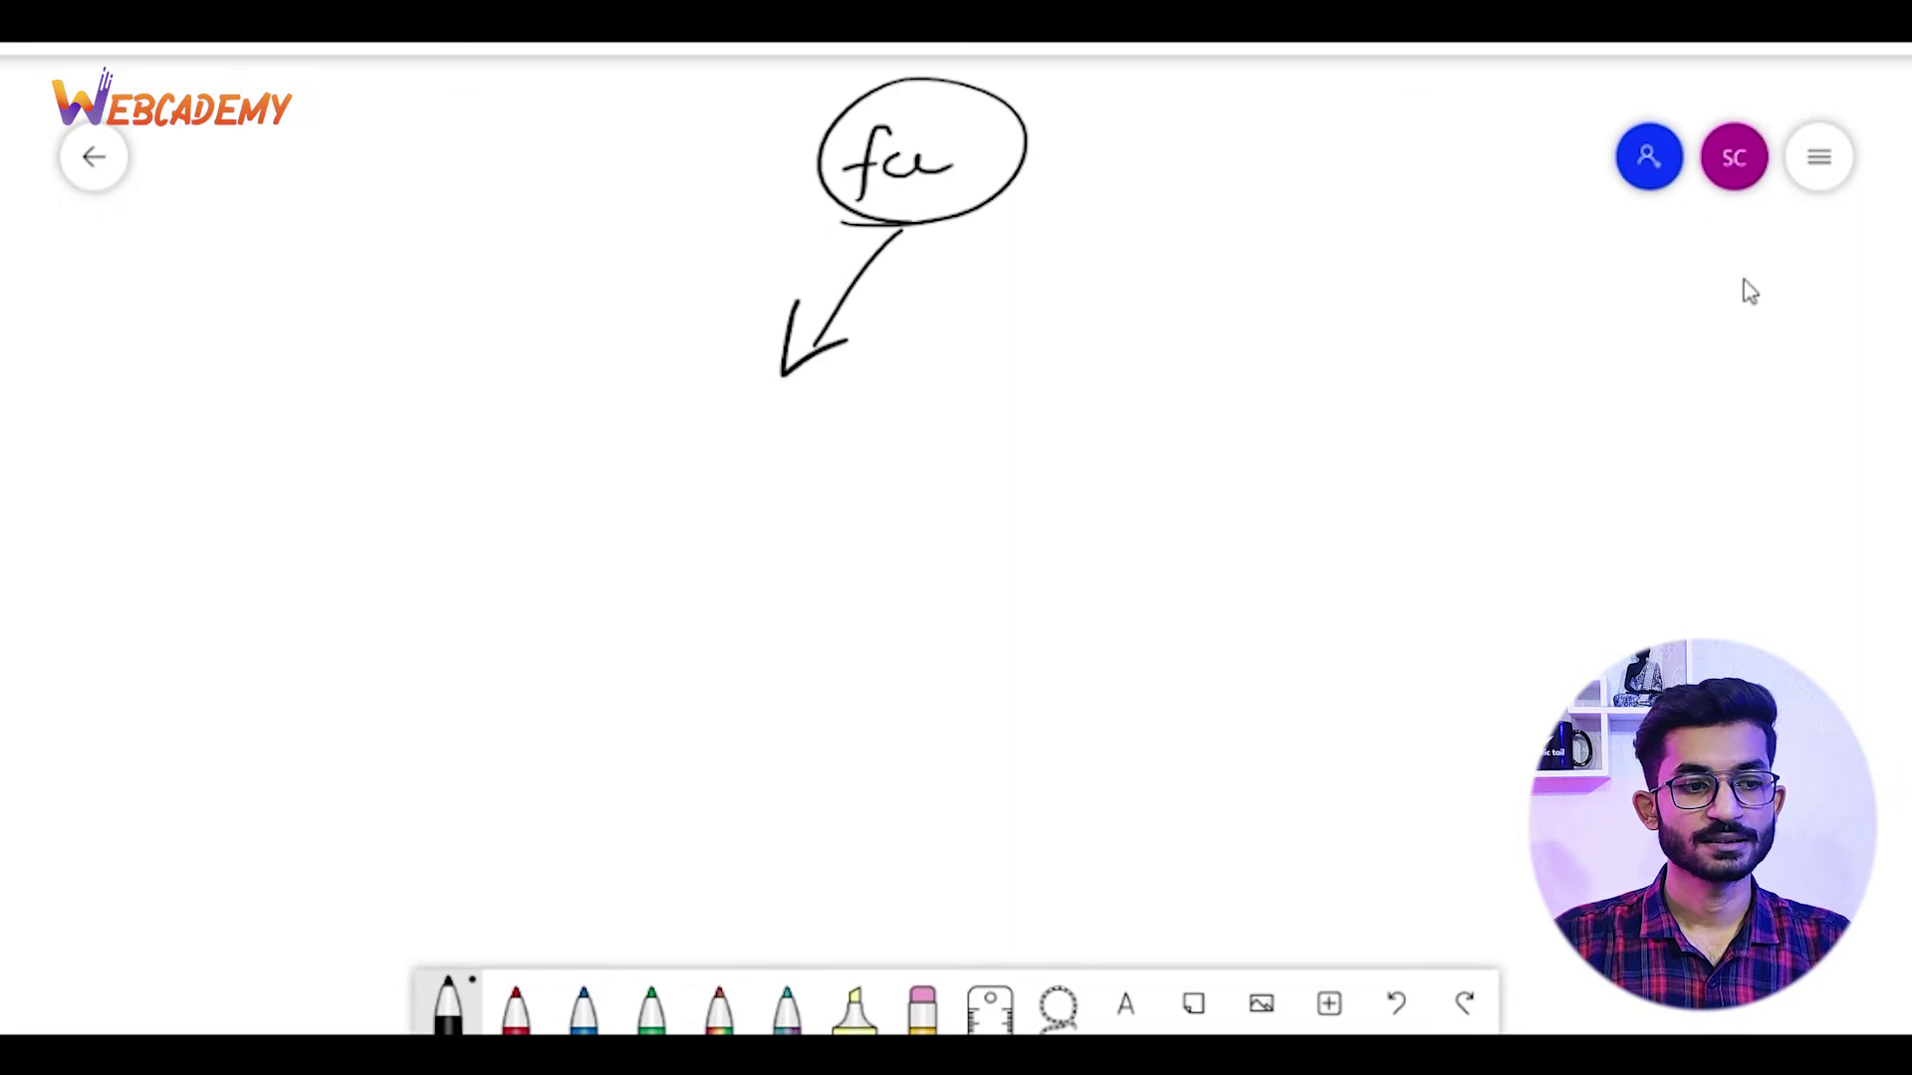
{"action": "left_click_drag", "start_coordinate": [908, 227], "coordinate": [996, 401]}
{"action": "mouse_move", "coordinate": [966, 370]}
{"action": "left_mouse_down"}
{"action": "mouse_move", "coordinate": [996, 401]}
{"action": "mouse_move", "coordinate": [1034, 356]}
{"action": "left_mouse_up"}
Handwrite "Traffic" beneath the left arrow on the whiteboard and mark a dot beside the right arrowhead
{"action": "left_click_drag", "start_coordinate": [672, 450], "coordinate": [742, 422]}
{"action": "mouse_move", "coordinate": [716, 418]}
{"action": "left_mouse_down"}
{"action": "mouse_move", "coordinate": [729, 496]}
{"action": "mouse_move", "coordinate": [772, 460]}
{"action": "left_mouse_up"}
{"action": "mouse_move", "coordinate": [767, 460]}
{"action": "left_mouse_down"}
{"action": "mouse_move", "coordinate": [787, 437]}
{"action": "mouse_move", "coordinate": [820, 451]}
{"action": "left_mouse_up"}
{"action": "mouse_move", "coordinate": [843, 389]}
{"action": "left_mouse_down"}
{"action": "mouse_move", "coordinate": [819, 468]}
{"action": "mouse_move", "coordinate": [856, 423]}
{"action": "left_mouse_up"}
{"action": "mouse_move", "coordinate": [854, 418]}
{"action": "left_mouse_down"}
{"action": "mouse_move", "coordinate": [861, 453]}
{"action": "mouse_move", "coordinate": [878, 434]}
{"action": "left_mouse_up"}
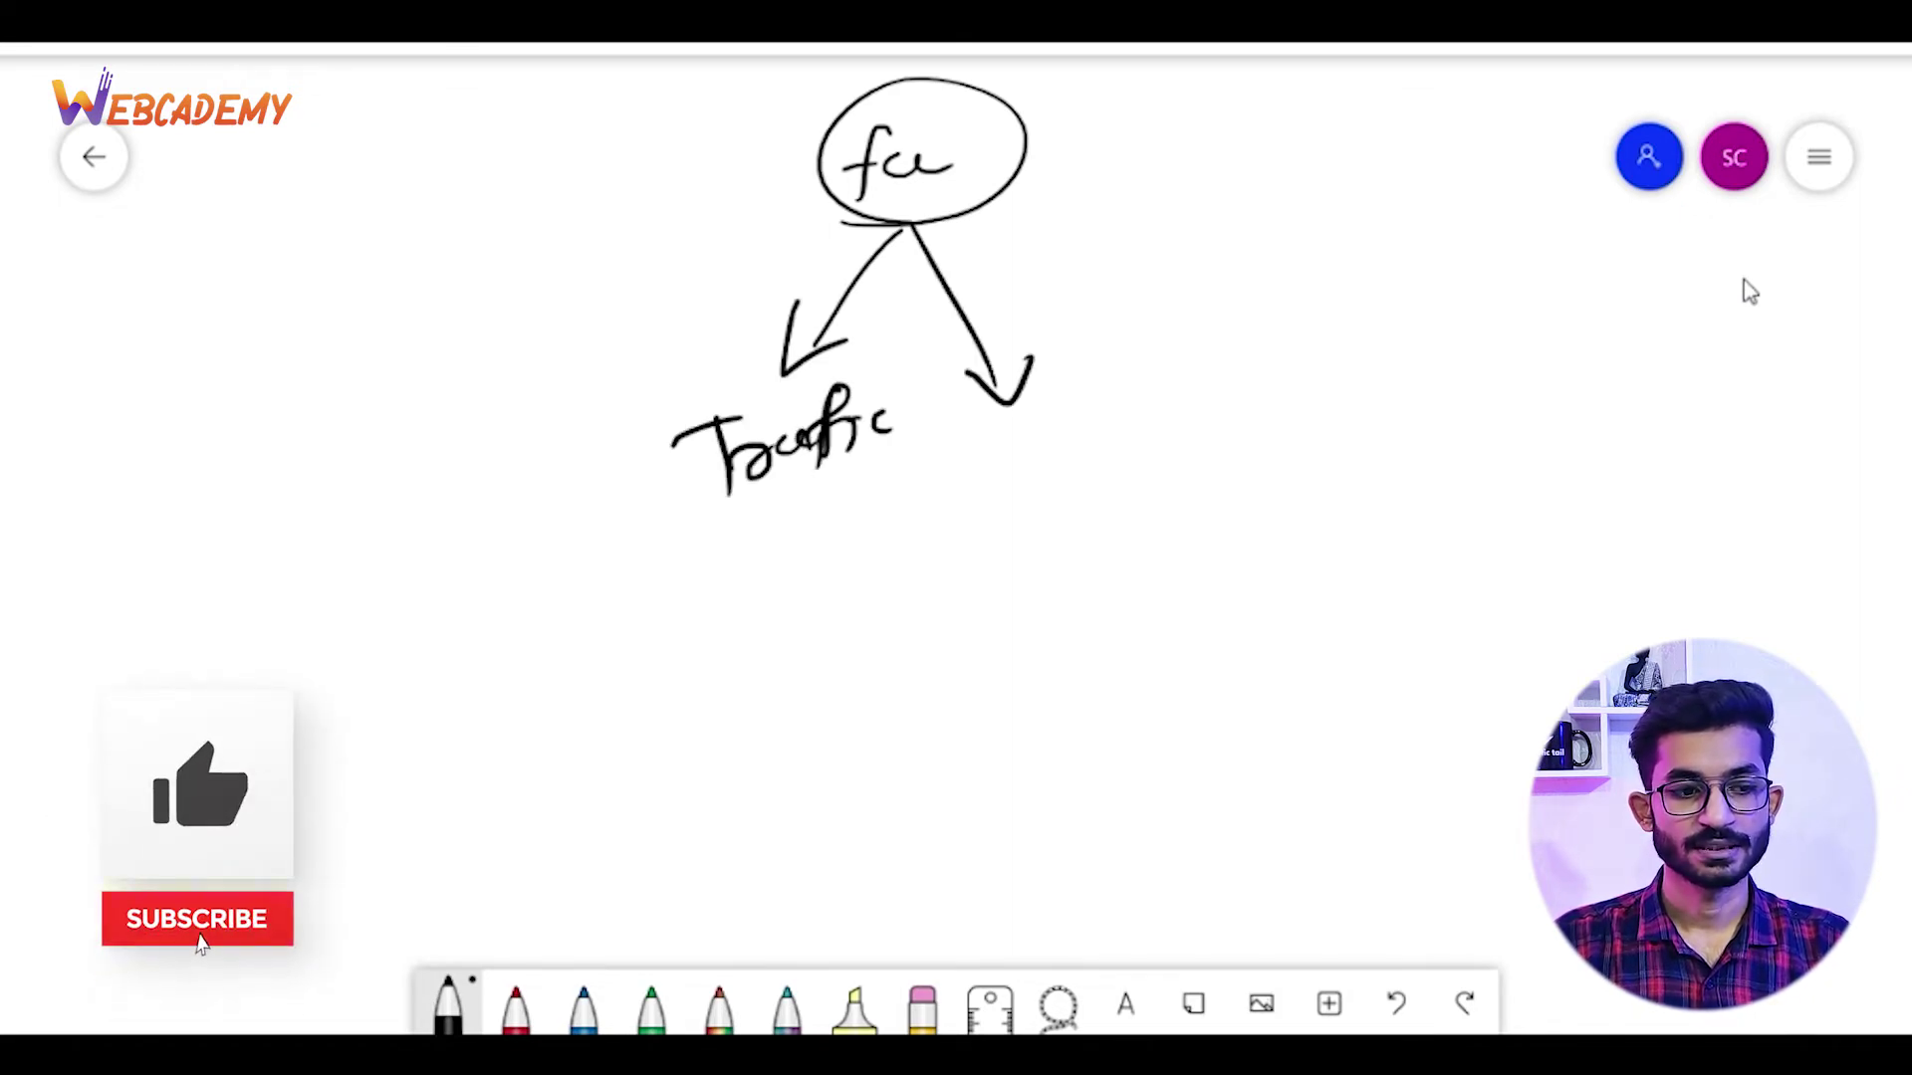
{"action": "left_click", "coordinate": [1048, 406]}
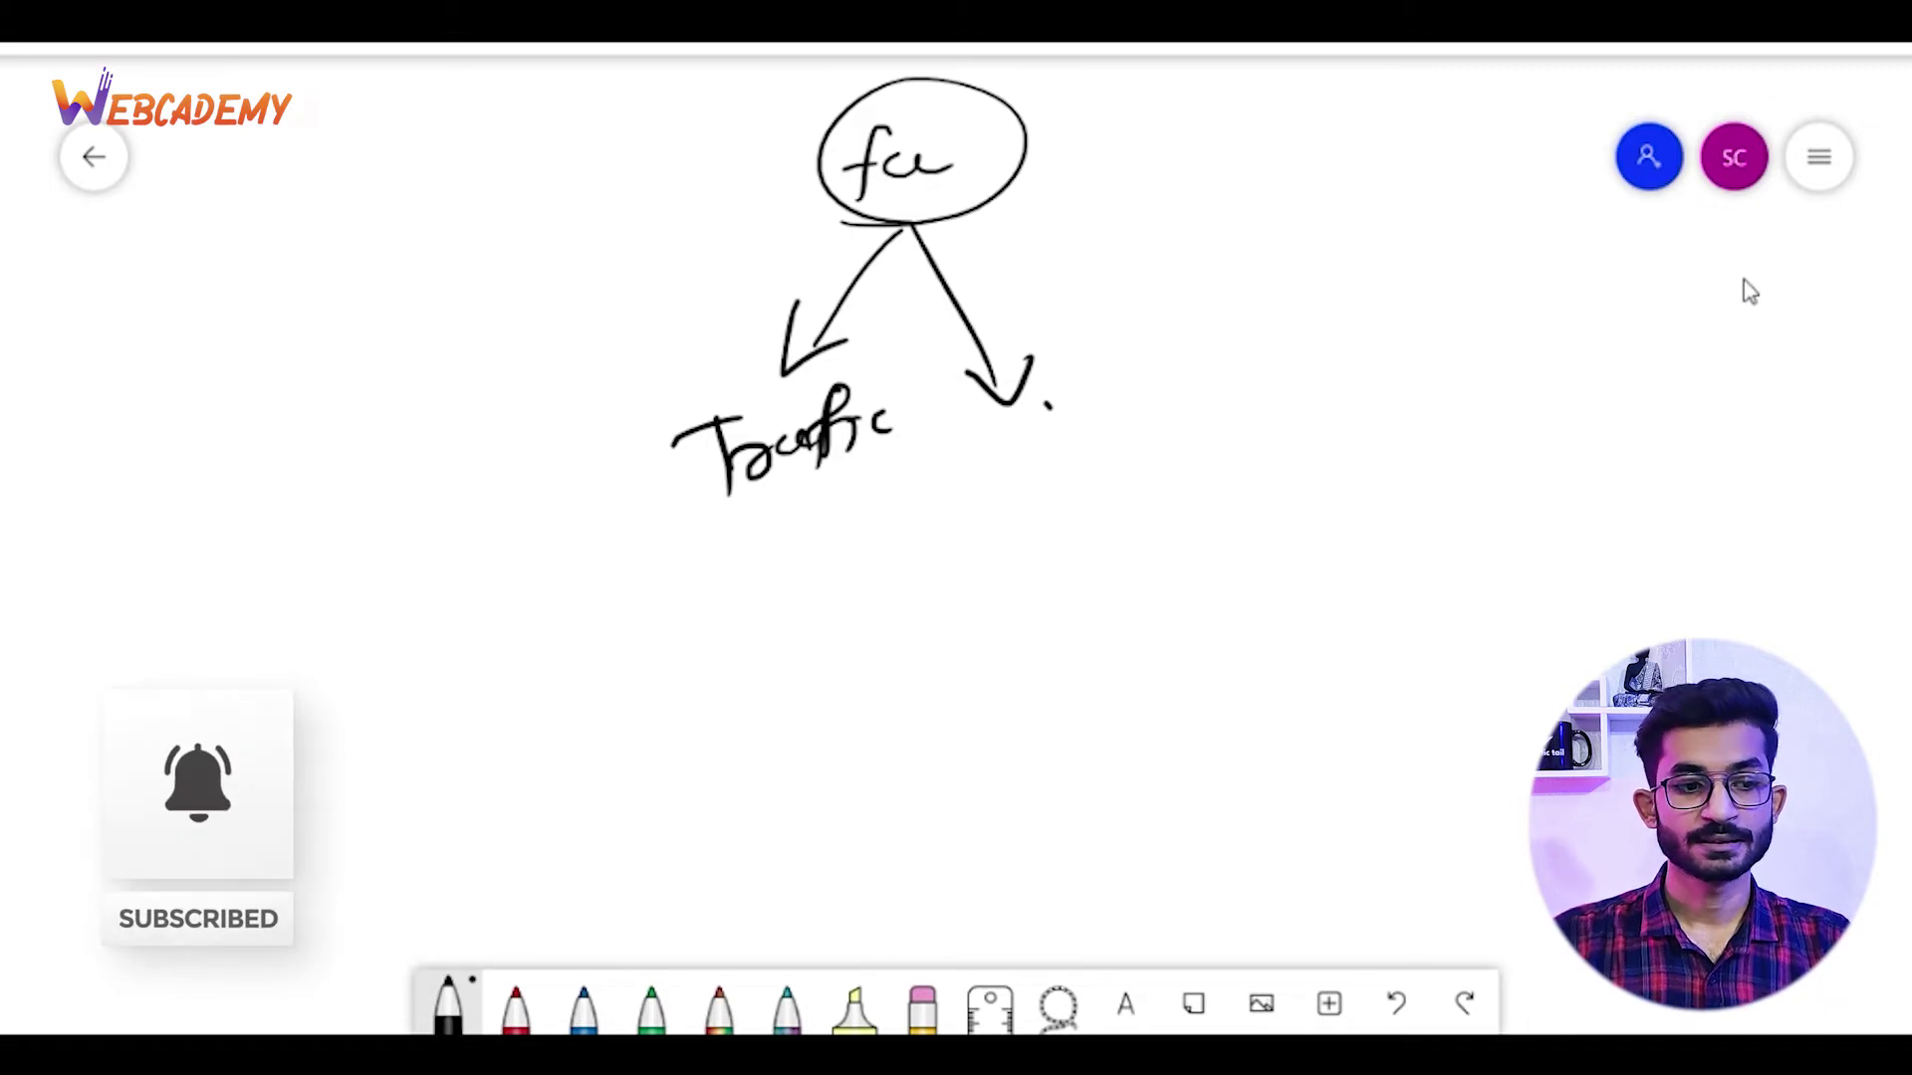
Circle the word Traffic, branch an arrow down to the left, and add a short handwritten word with a second arrow beside it
{"action": "mouse_move", "coordinate": [715, 532]}
{"action": "left_mouse_down"}
{"action": "mouse_move", "coordinate": [826, 344]}
{"action": "mouse_move", "coordinate": [761, 515]}
{"action": "mouse_move", "coordinate": [597, 499]}
{"action": "mouse_move", "coordinate": [527, 538]}
{"action": "left_mouse_up"}
{"action": "mouse_move", "coordinate": [552, 478]}
{"action": "left_mouse_down"}
{"action": "mouse_move", "coordinate": [520, 545]}
{"action": "mouse_move", "coordinate": [603, 555]}
{"action": "left_mouse_up"}
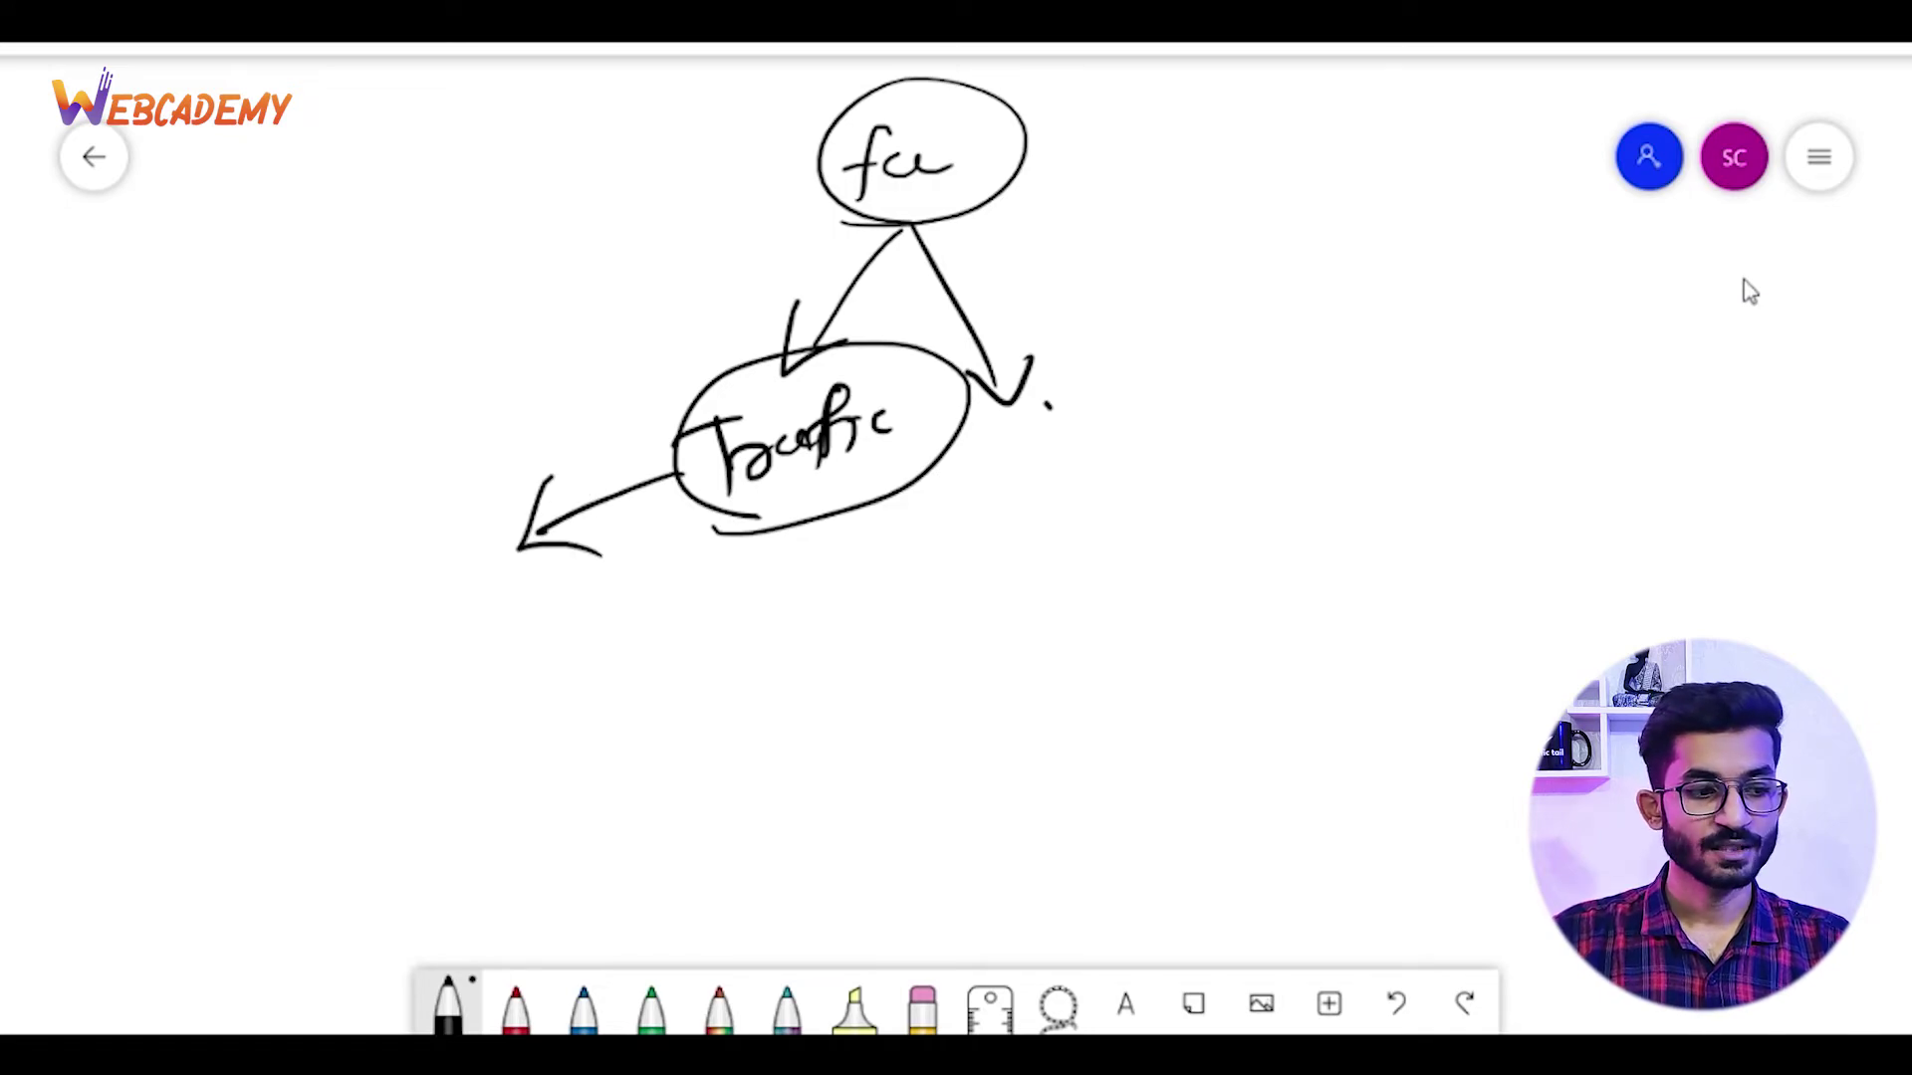
{"action": "mouse_move", "coordinate": [331, 619]}
{"action": "left_mouse_down"}
{"action": "mouse_move", "coordinate": [329, 672]}
{"action": "mouse_move", "coordinate": [414, 682]}
{"action": "mouse_move", "coordinate": [480, 625]}
{"action": "left_mouse_up"}
{"action": "left_click_drag", "start_coordinate": [569, 556], "coordinate": [537, 603]}
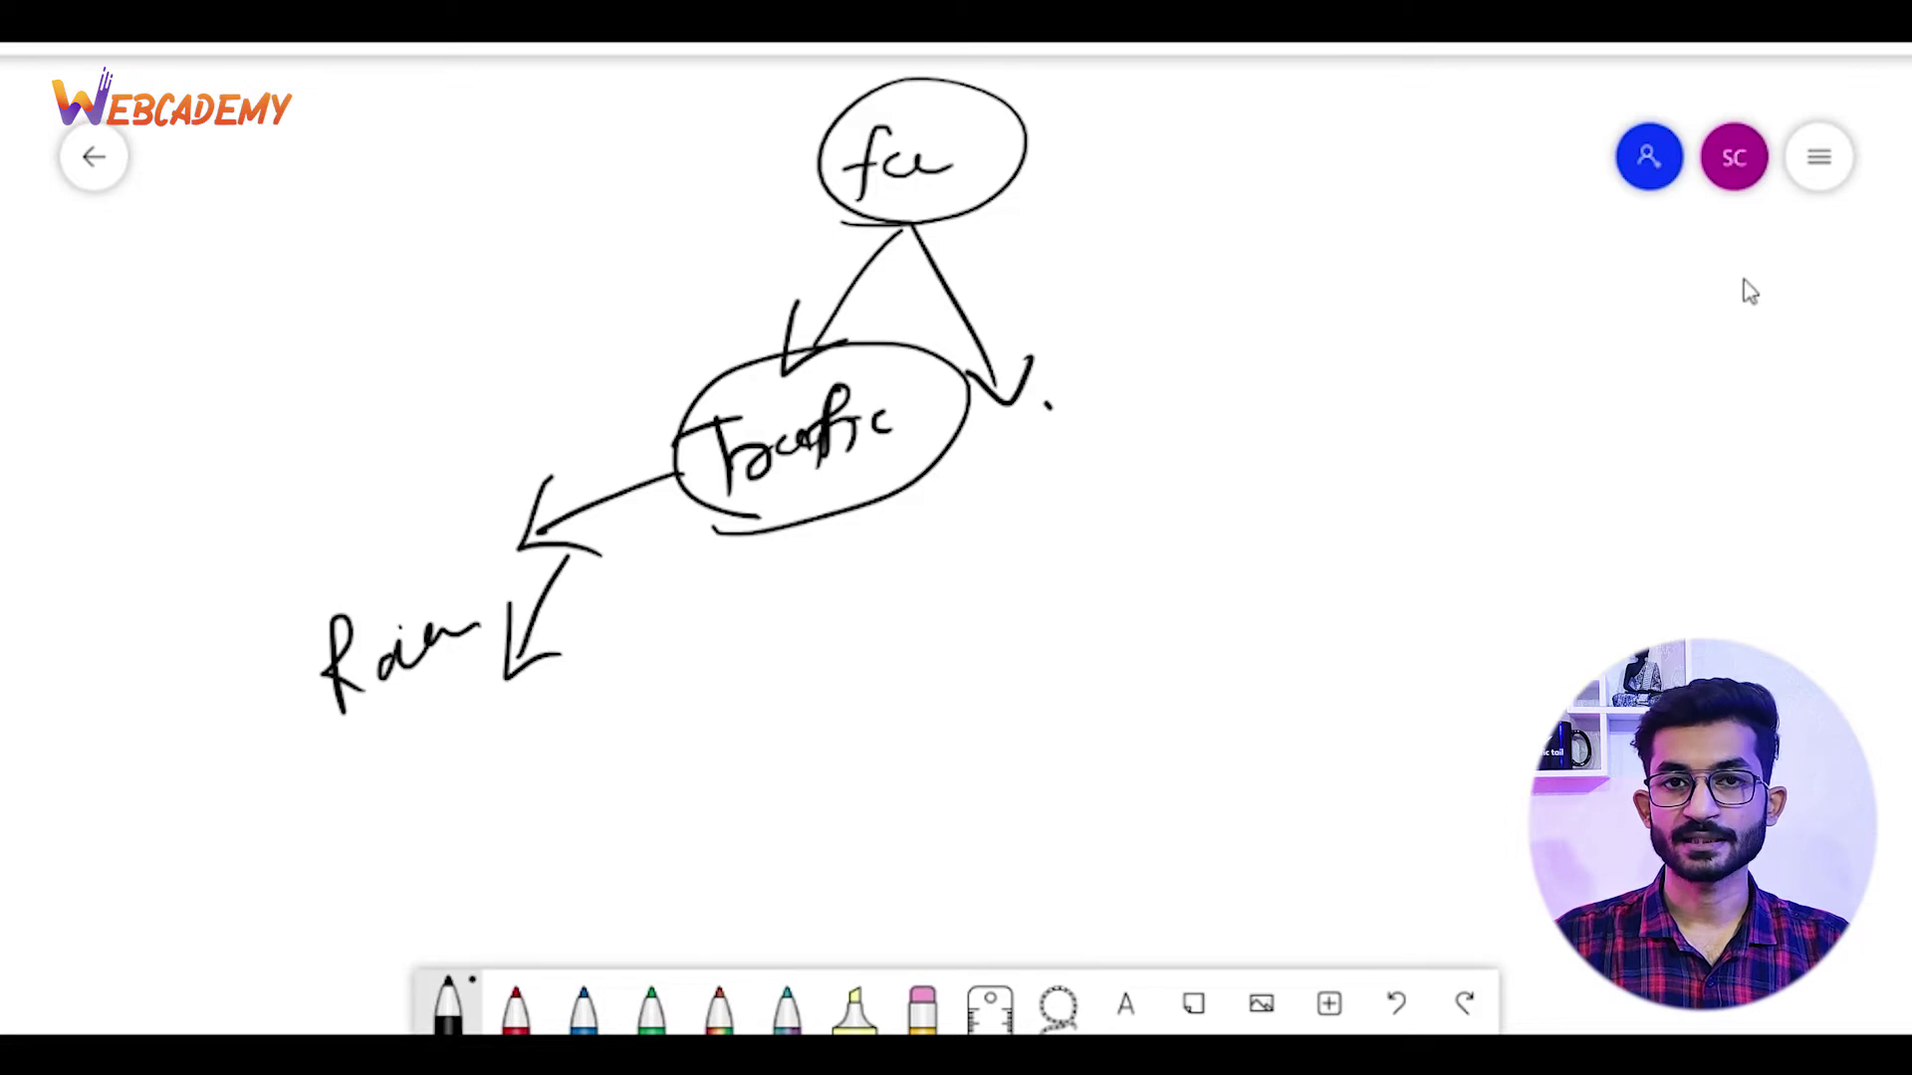
Sketch a page box with text lines below Traffic, linked by a curved arrow to a small circle that has its own outgoing arrow
{"action": "mouse_move", "coordinate": [712, 620]}
{"action": "left_mouse_down"}
{"action": "mouse_move", "coordinate": [804, 601]}
{"action": "mouse_move", "coordinate": [699, 652]}
{"action": "mouse_move", "coordinate": [768, 610]}
{"action": "left_mouse_up"}
{"action": "left_click_drag", "start_coordinate": [700, 665], "coordinate": [797, 650]}
{"action": "mouse_move", "coordinate": [725, 713]}
{"action": "left_mouse_down"}
{"action": "mouse_move", "coordinate": [774, 702]}
{"action": "mouse_move", "coordinate": [781, 739]}
{"action": "left_mouse_up"}
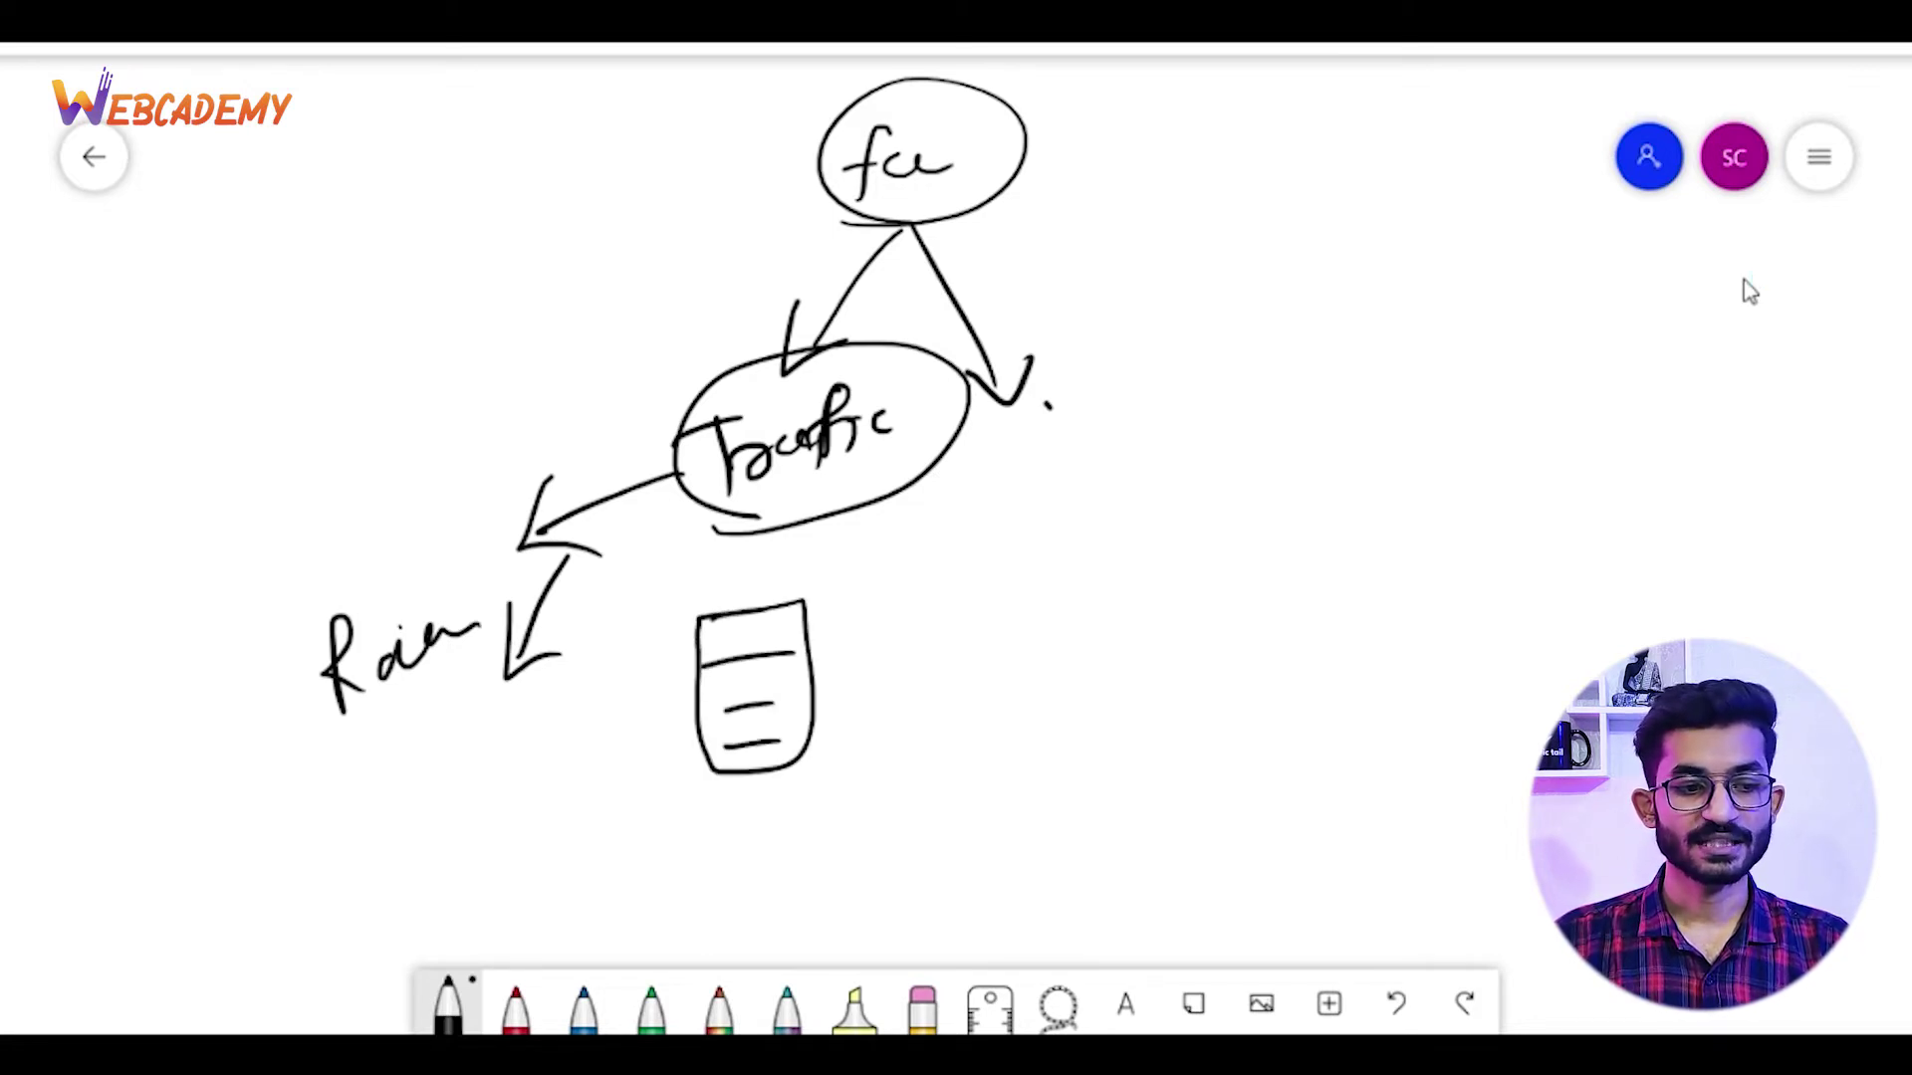
{"action": "mouse_move", "coordinate": [702, 642]}
{"action": "left_mouse_down"}
{"action": "mouse_move", "coordinate": [504, 745]}
{"action": "mouse_move", "coordinate": [491, 770]}
{"action": "mouse_move", "coordinate": [564, 757]}
{"action": "left_mouse_up"}
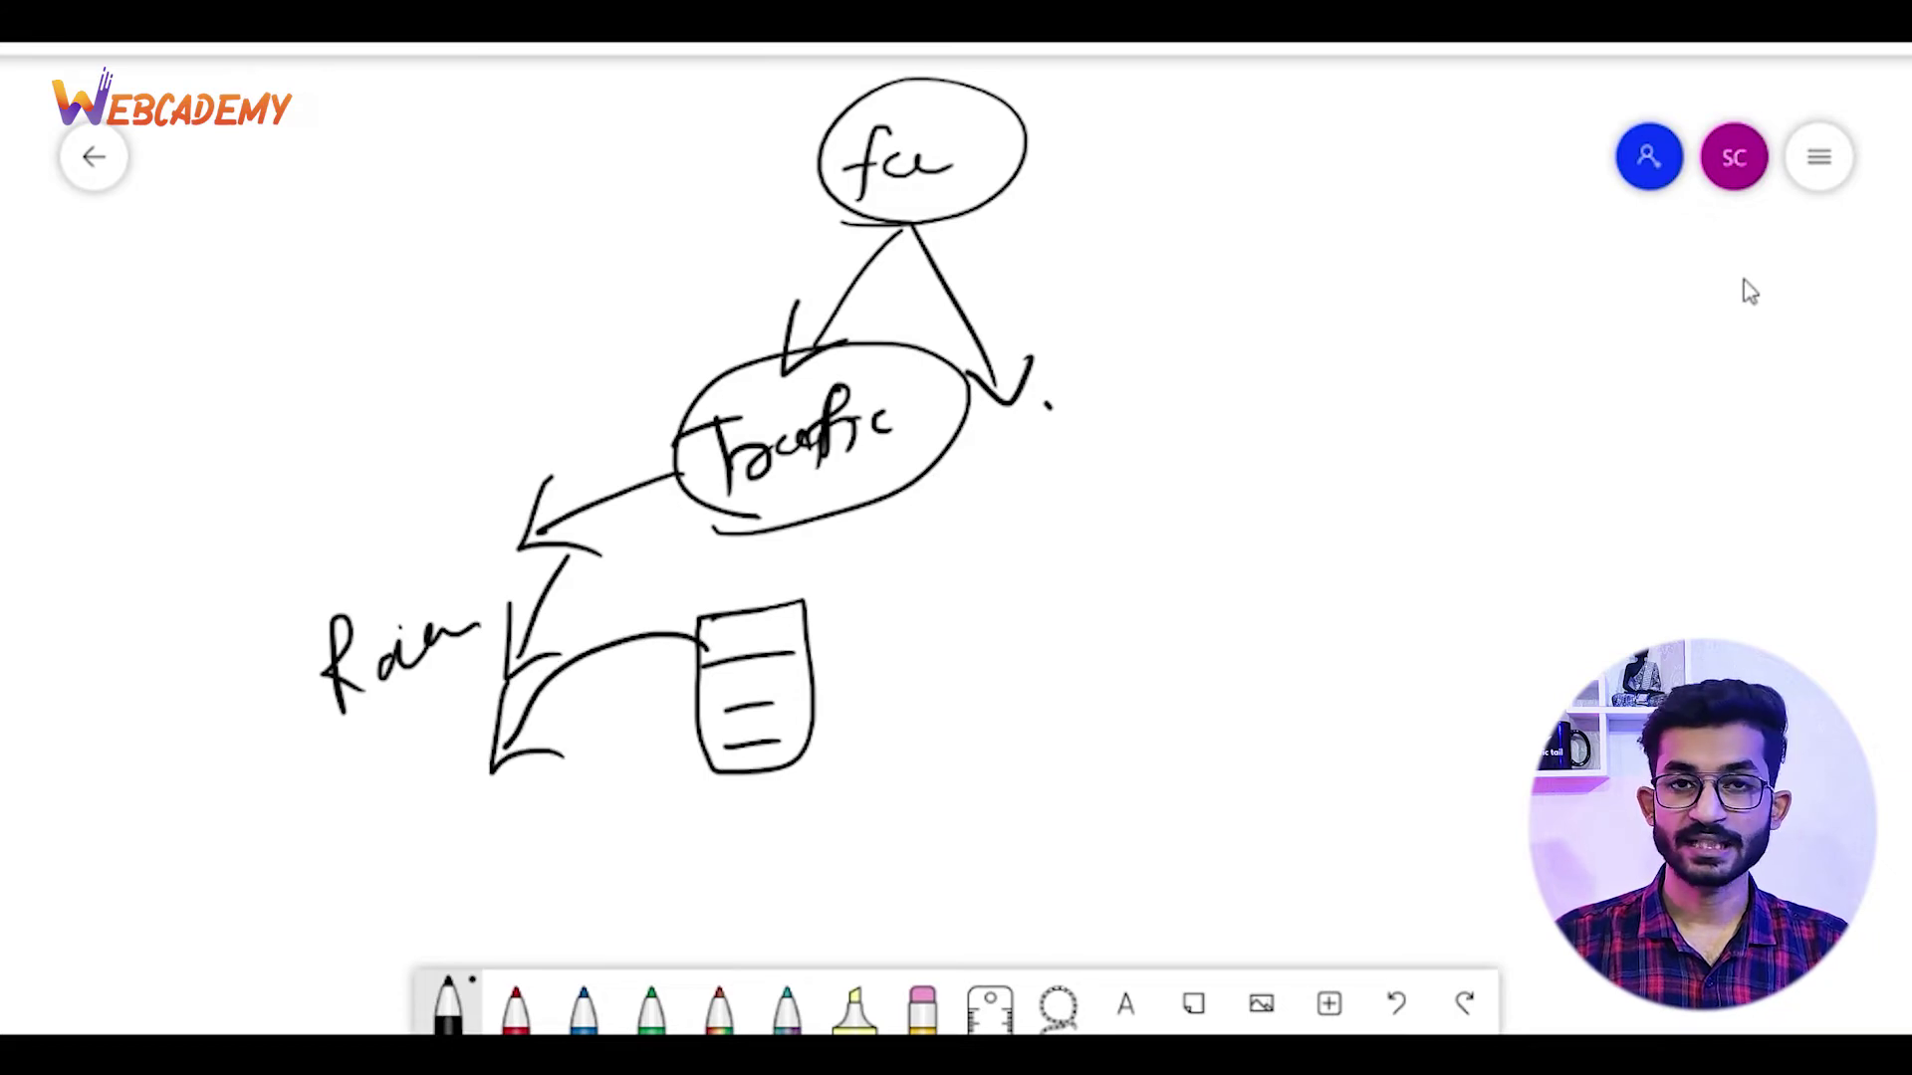
{"action": "mouse_move", "coordinate": [406, 788]}
{"action": "left_mouse_down"}
{"action": "mouse_move", "coordinate": [408, 868]}
{"action": "mouse_move", "coordinate": [374, 854]}
{"action": "mouse_move", "coordinate": [548, 809]}
{"action": "left_mouse_up"}
{"action": "mouse_move", "coordinate": [542, 768]}
{"action": "left_mouse_down"}
{"action": "mouse_move", "coordinate": [583, 759]}
{"action": "mouse_move", "coordinate": [562, 836]}
{"action": "left_mouse_up"}
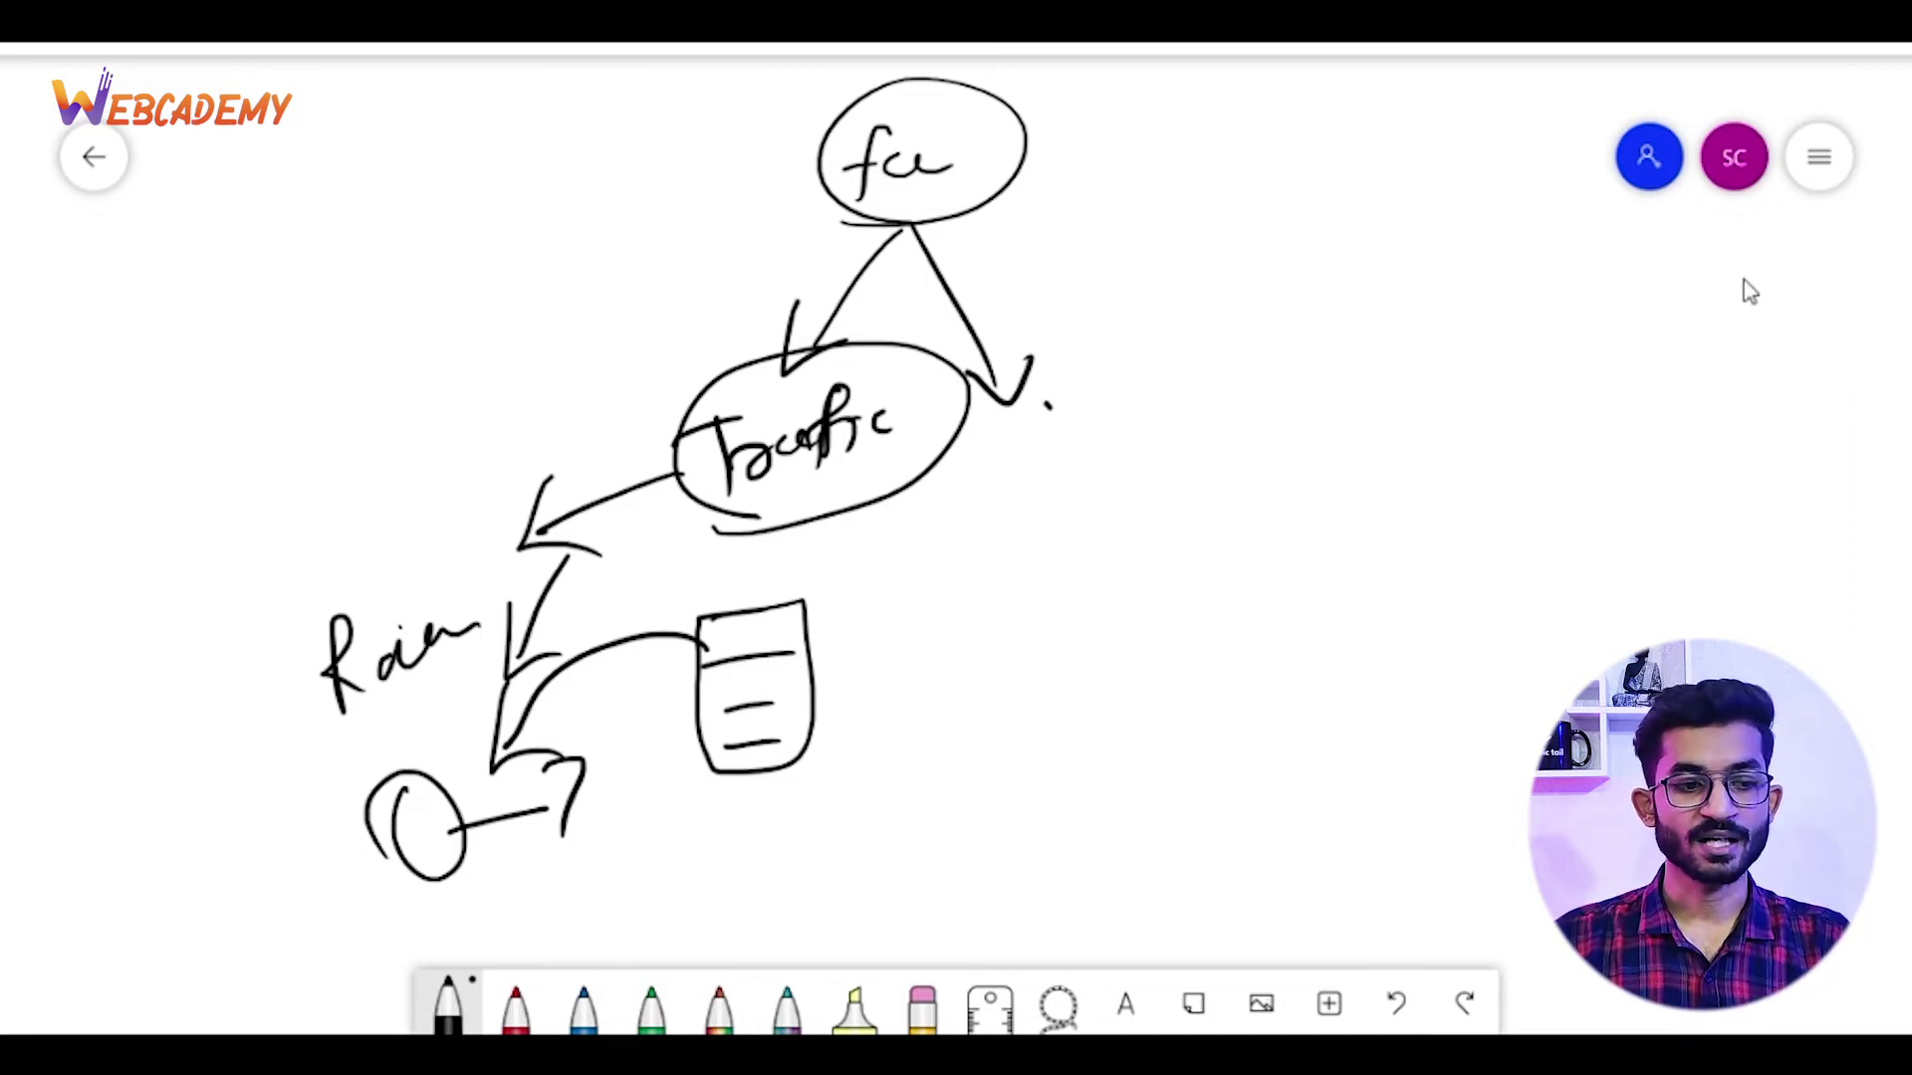
Handwrite two short words, one above the other, below the right arrow of the diagram
{"action": "mouse_move", "coordinate": [1037, 576]}
{"action": "left_mouse_down"}
{"action": "mouse_move", "coordinate": [1096, 514]}
{"action": "mouse_move", "coordinate": [1099, 574]}
{"action": "left_mouse_up"}
{"action": "left_click_drag", "start_coordinate": [1067, 539], "coordinate": [1157, 498]}
{"action": "left_click_drag", "start_coordinate": [1157, 498], "coordinate": [1294, 537]}
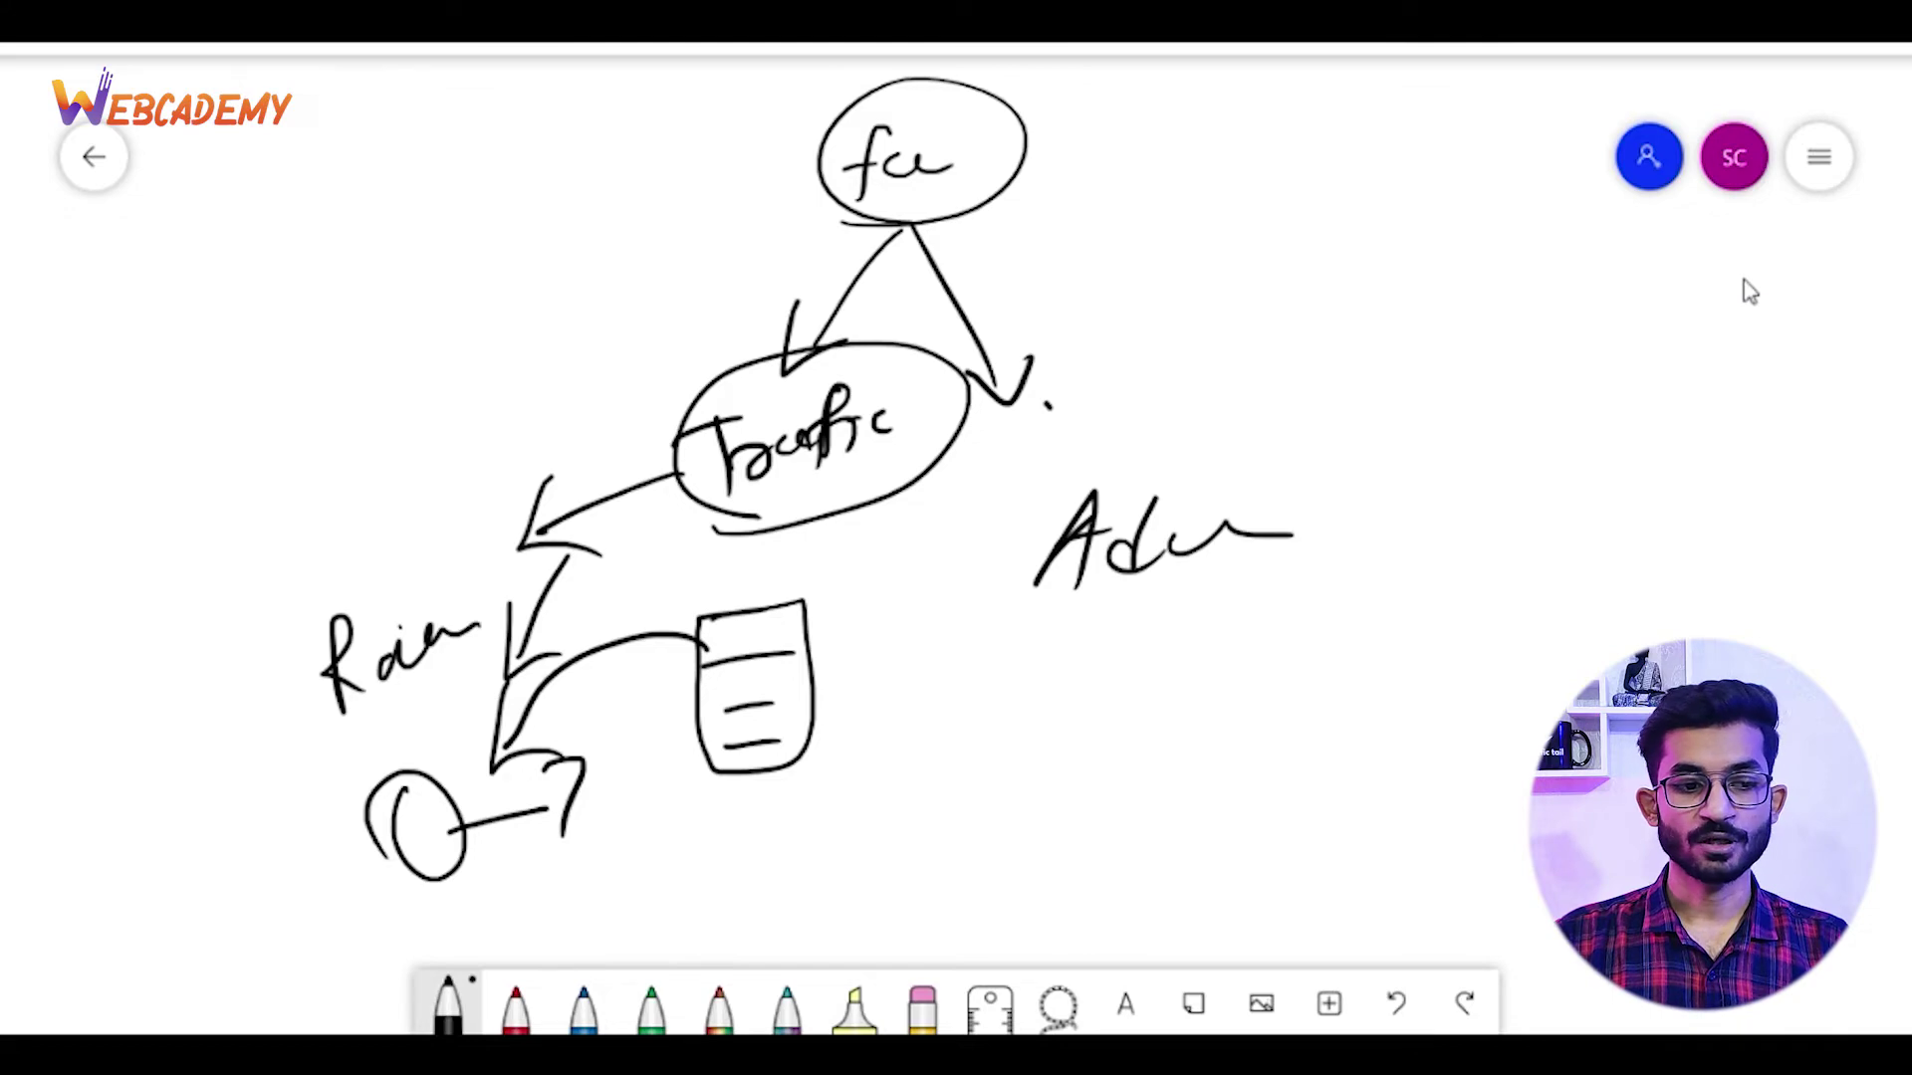
{"action": "left_click_drag", "start_coordinate": [1113, 644], "coordinate": [1133, 711]}
{"action": "left_click_drag", "start_coordinate": [1150, 687], "coordinate": [1215, 672]}
{"action": "left_click_drag", "start_coordinate": [1214, 682], "coordinate": [1295, 687]}
{"action": "mouse_move", "coordinate": [1295, 618]}
{"action": "left_mouse_down"}
{"action": "mouse_move", "coordinate": [1343, 637]}
{"action": "mouse_move", "coordinate": [1408, 621]}
{"action": "mouse_move", "coordinate": [1469, 649]}
{"action": "left_mouse_up"}
{"action": "left_click_drag", "start_coordinate": [1457, 653], "coordinate": [1524, 677]}
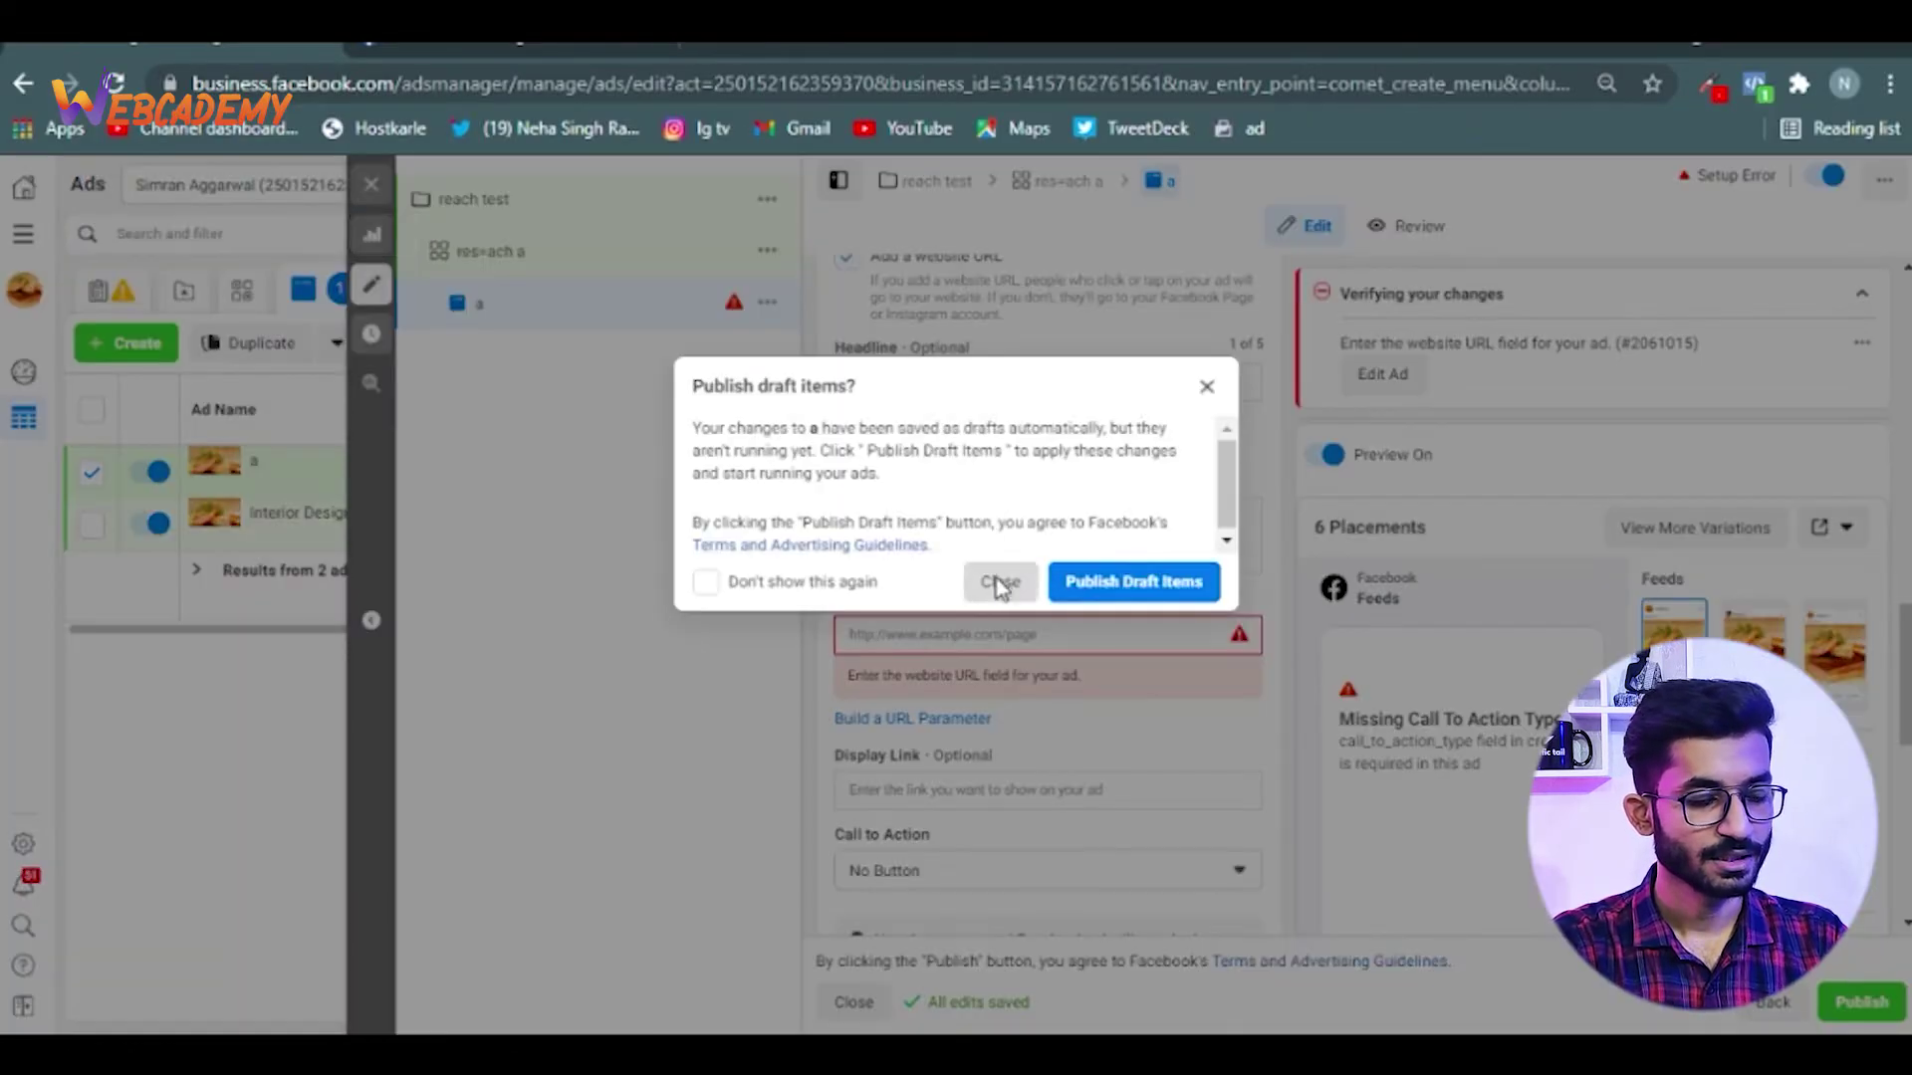
Return to Ads Manager, close the ad editor without publishing, and start a new campaign with the Traffic objective
{"action": "left_click", "coordinate": [992, 580]}
{"action": "left_click", "coordinate": [566, 299]}
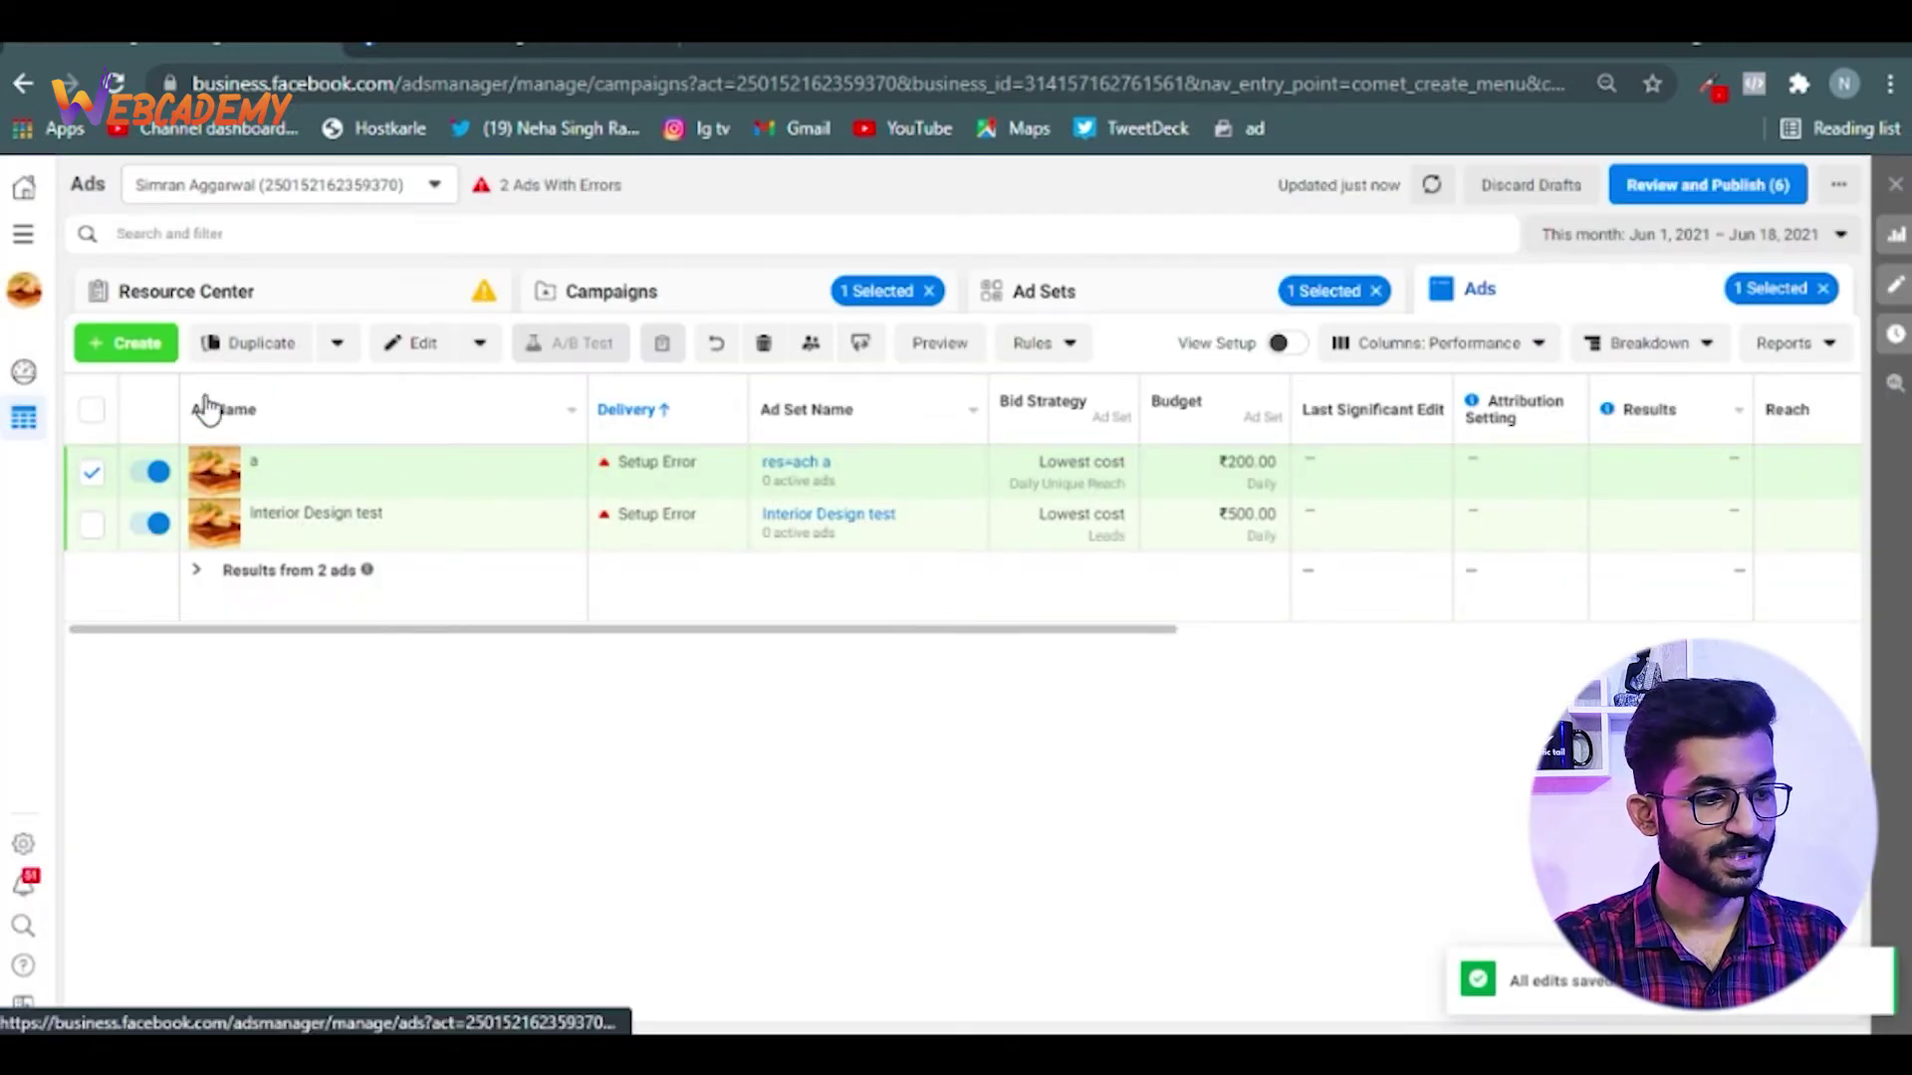
{"action": "left_click", "coordinate": [124, 349]}
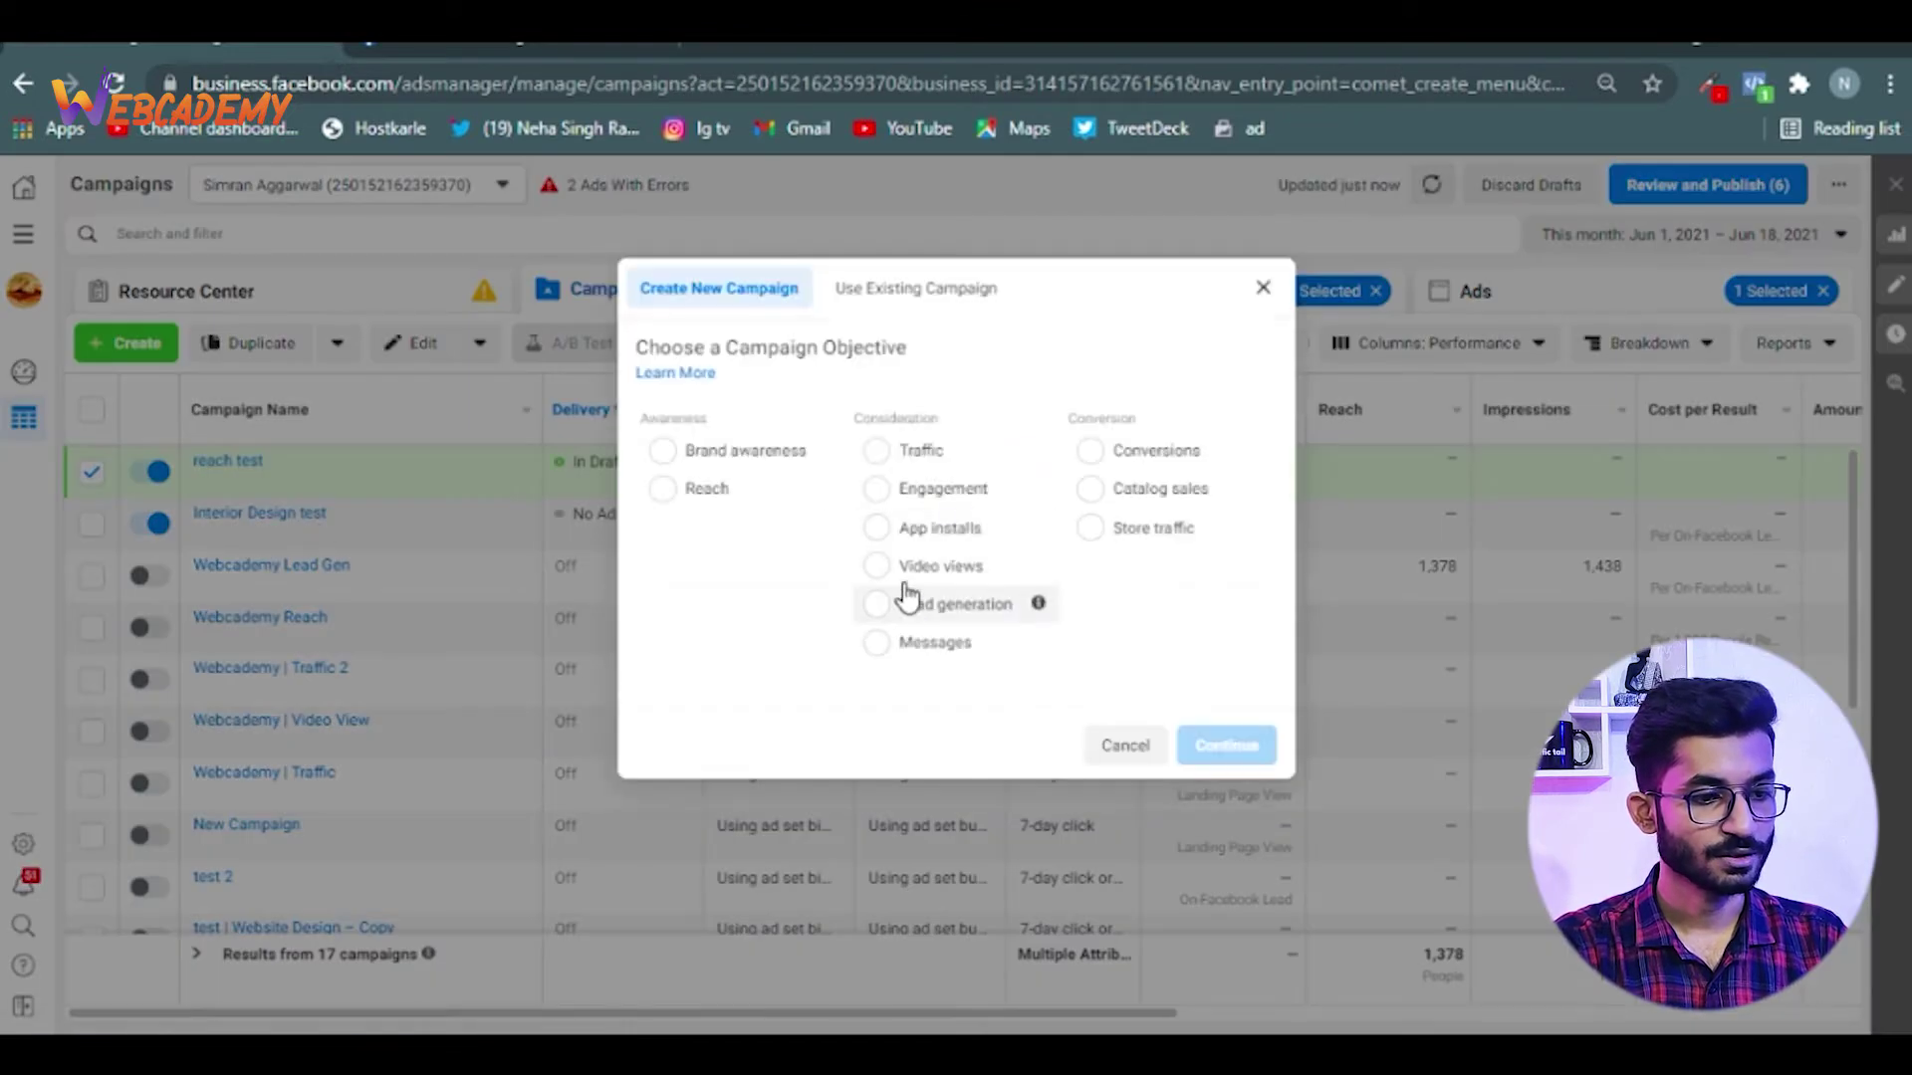
{"action": "left_click", "coordinate": [956, 396]}
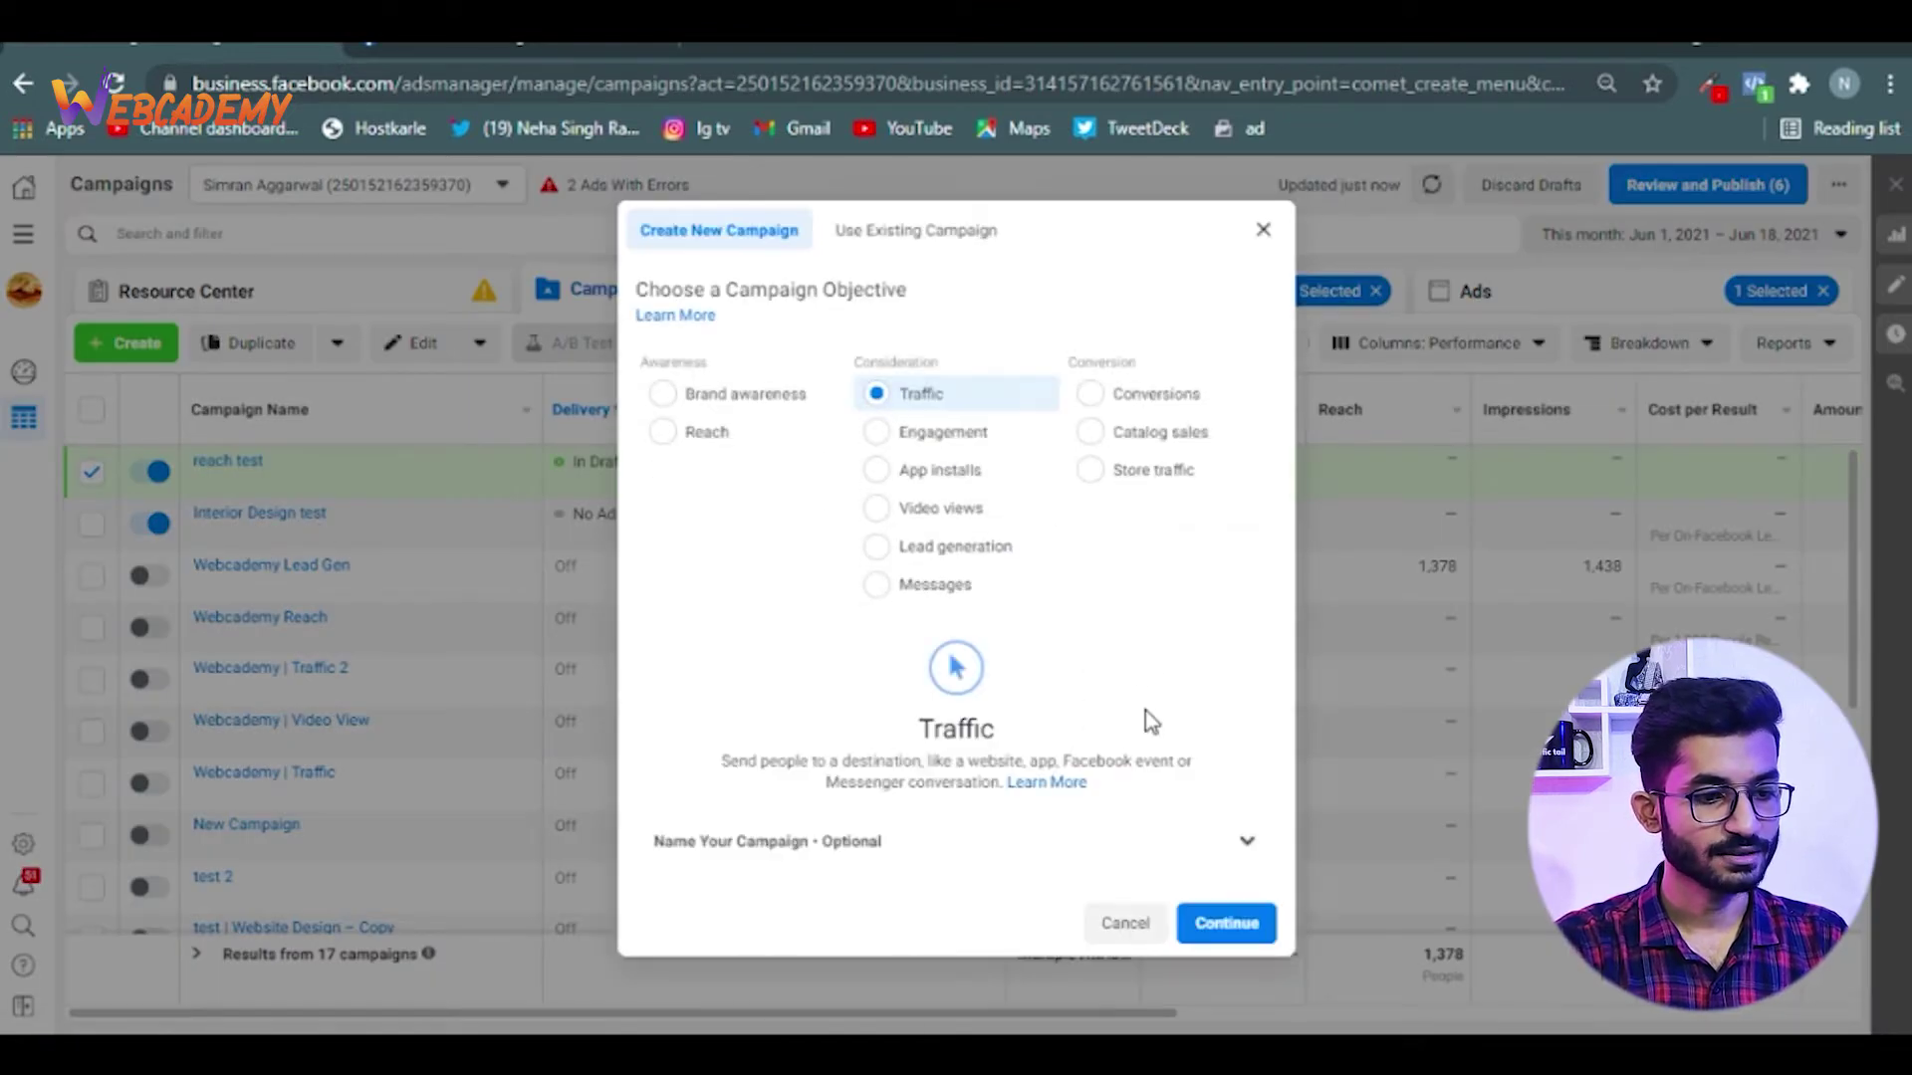
Expand the optional naming section and name the new campaign "Traffic test"
{"action": "left_click", "coordinate": [1155, 844]}
{"action": "left_click", "coordinate": [871, 653]}
{"action": "scroll", "coordinate": [988, 667], "scroll_direction": "up", "scroll_amount": 3}
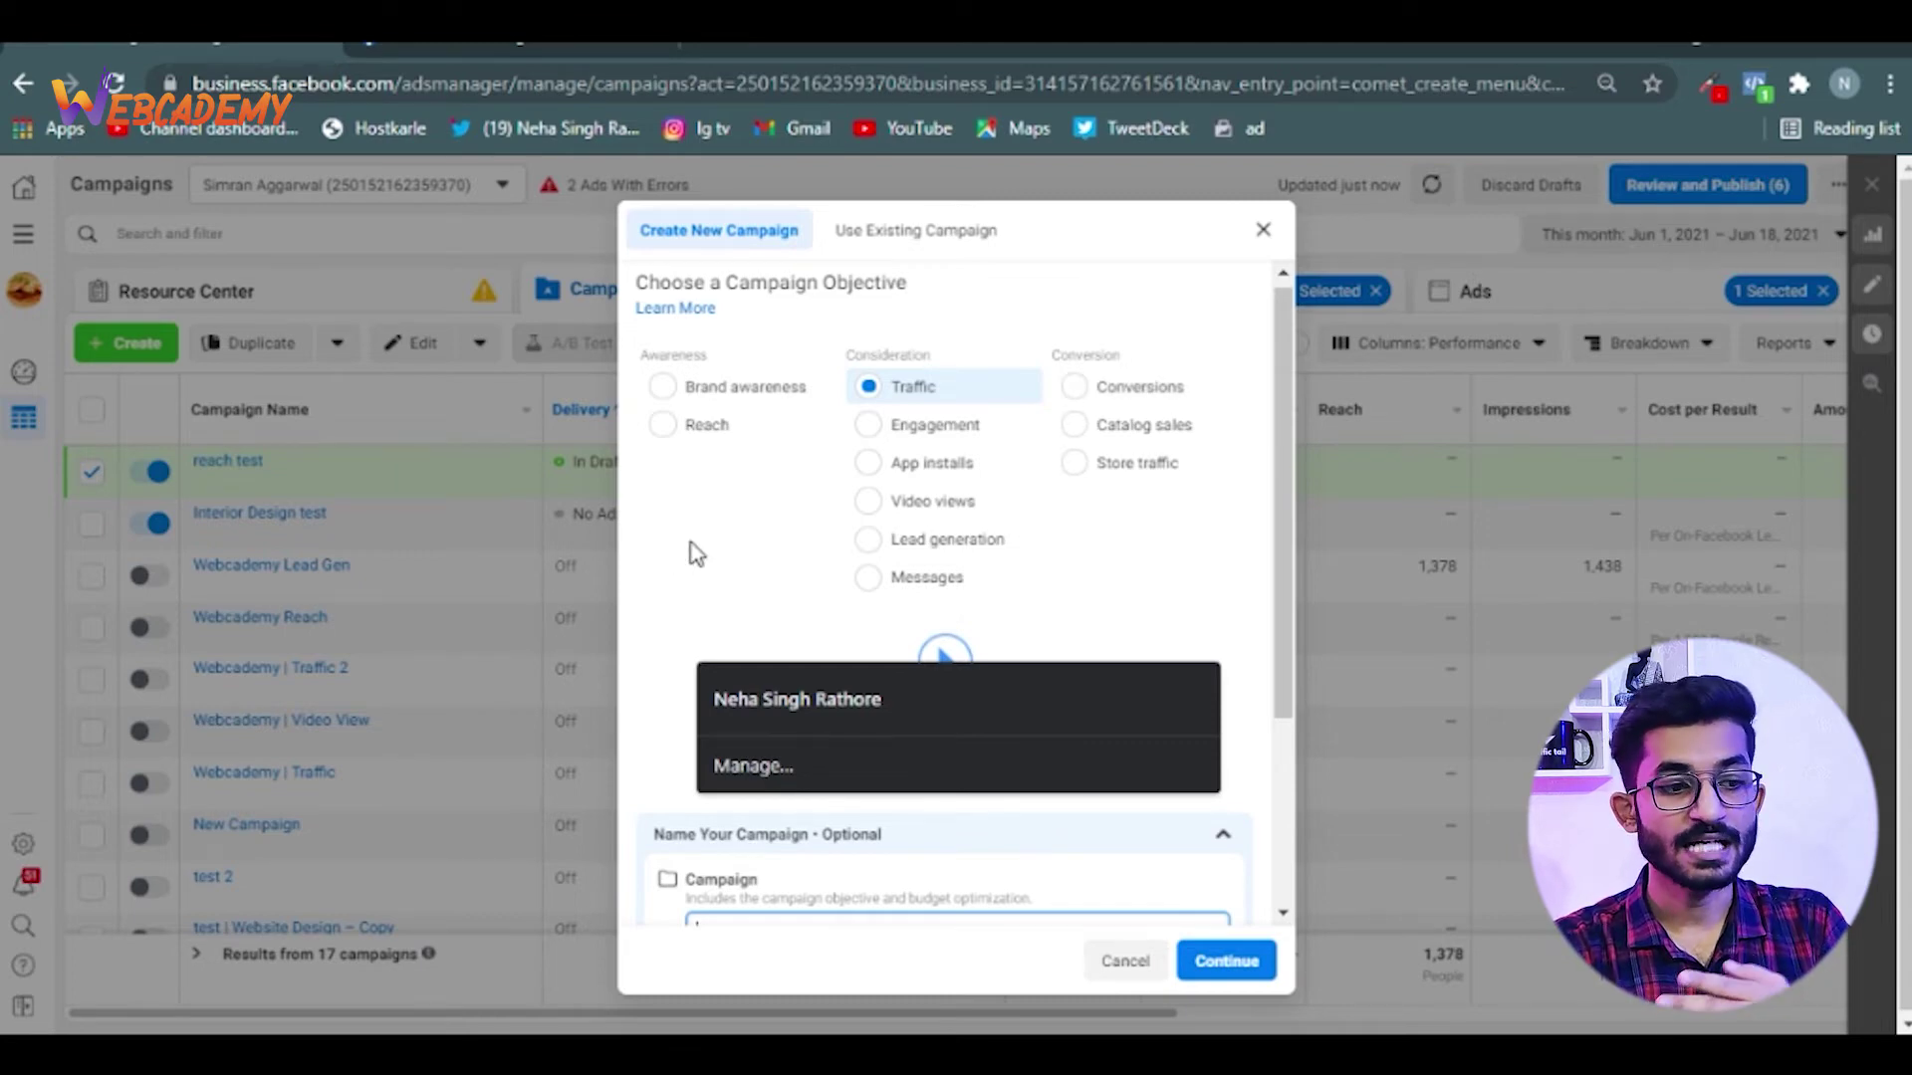
{"action": "scroll", "coordinate": [693, 549], "scroll_direction": "down", "scroll_amount": 3}
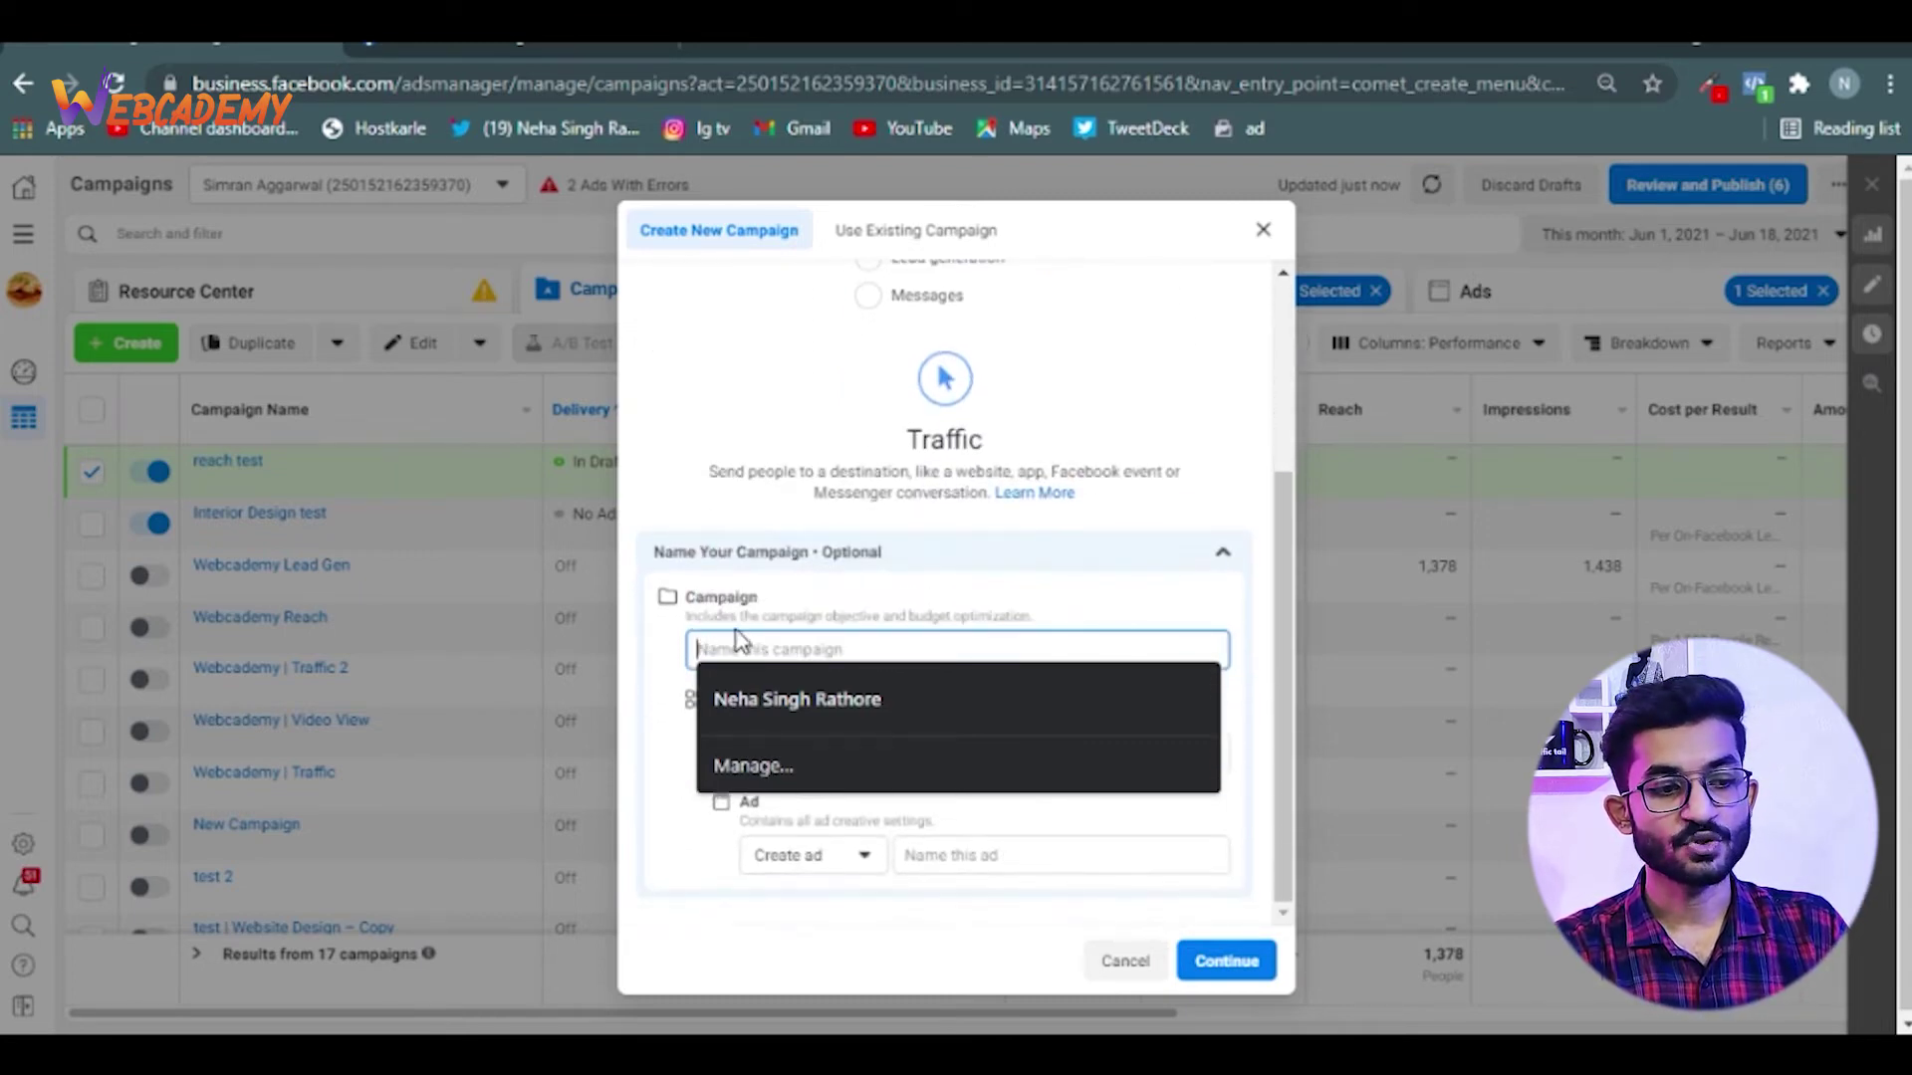
{"action": "left_click", "coordinate": [743, 651]}
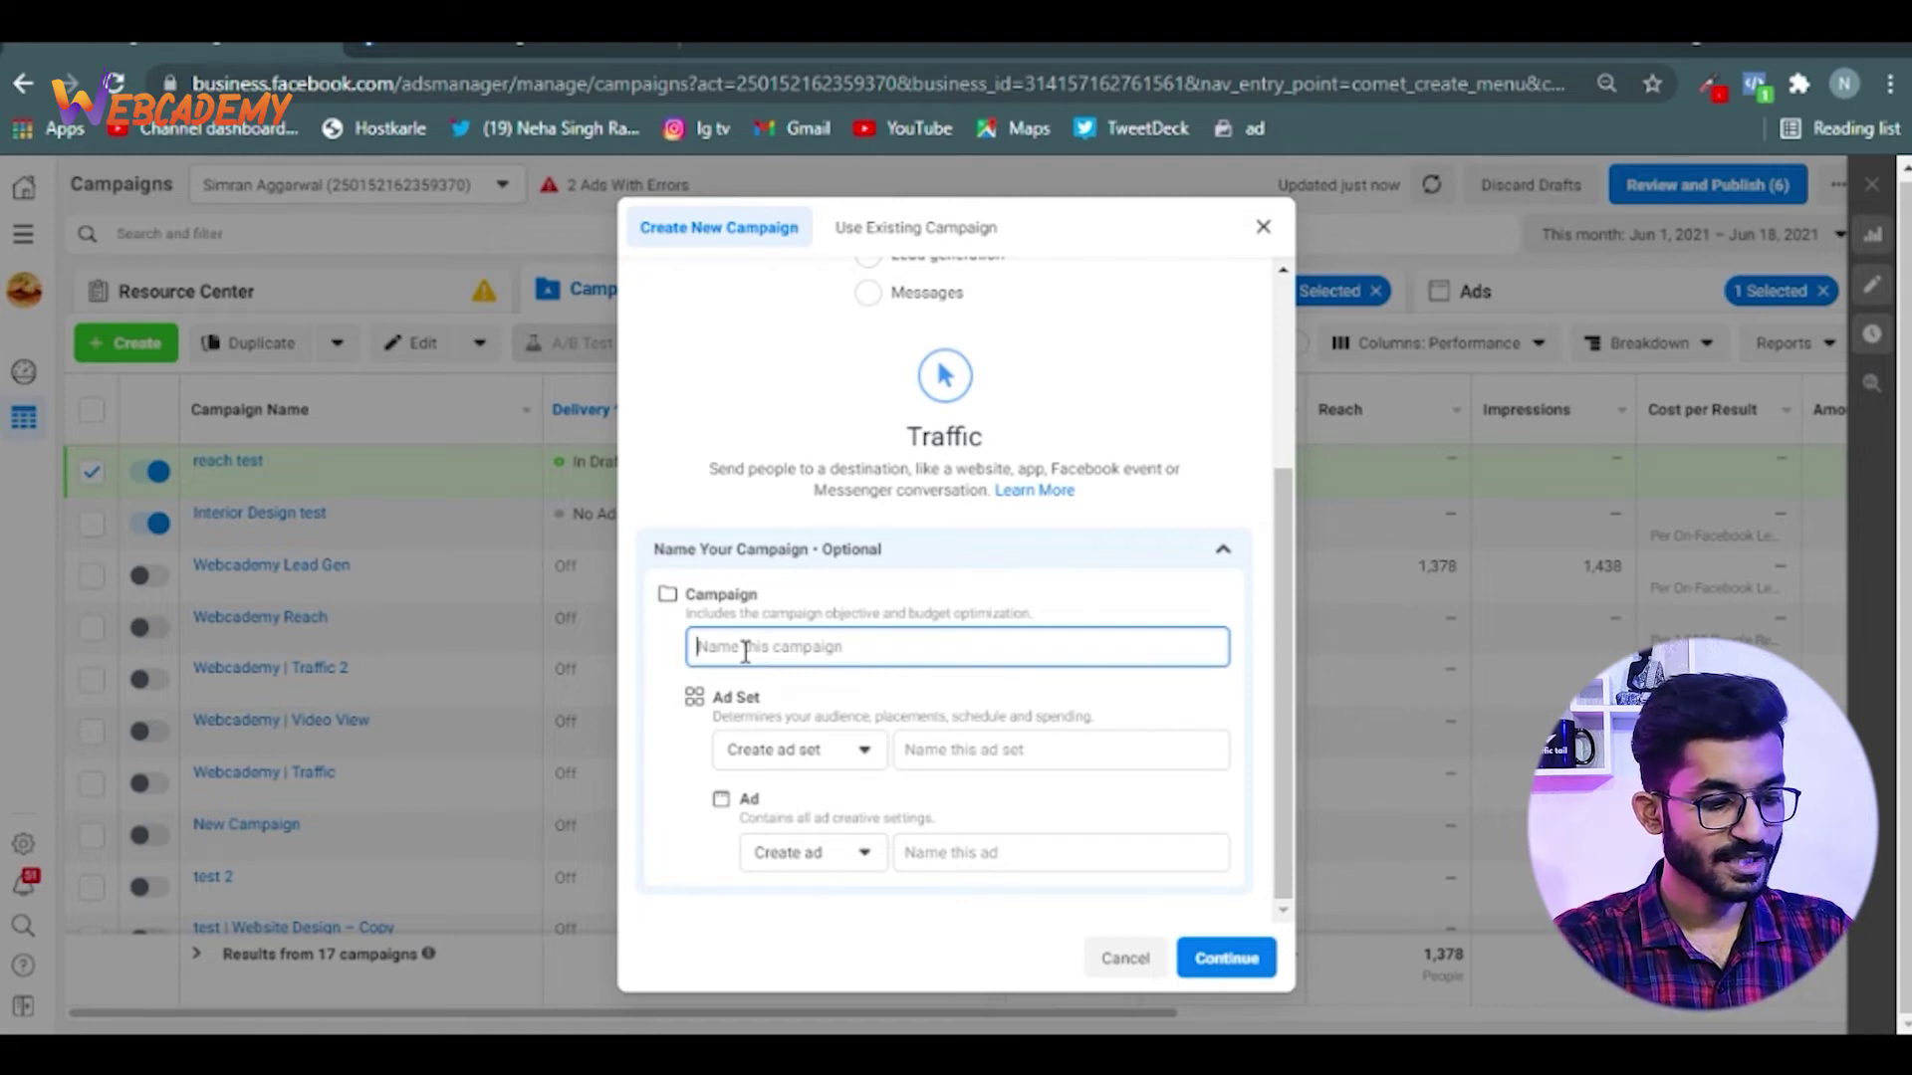
{"action": "type", "text": "Traffic test"}
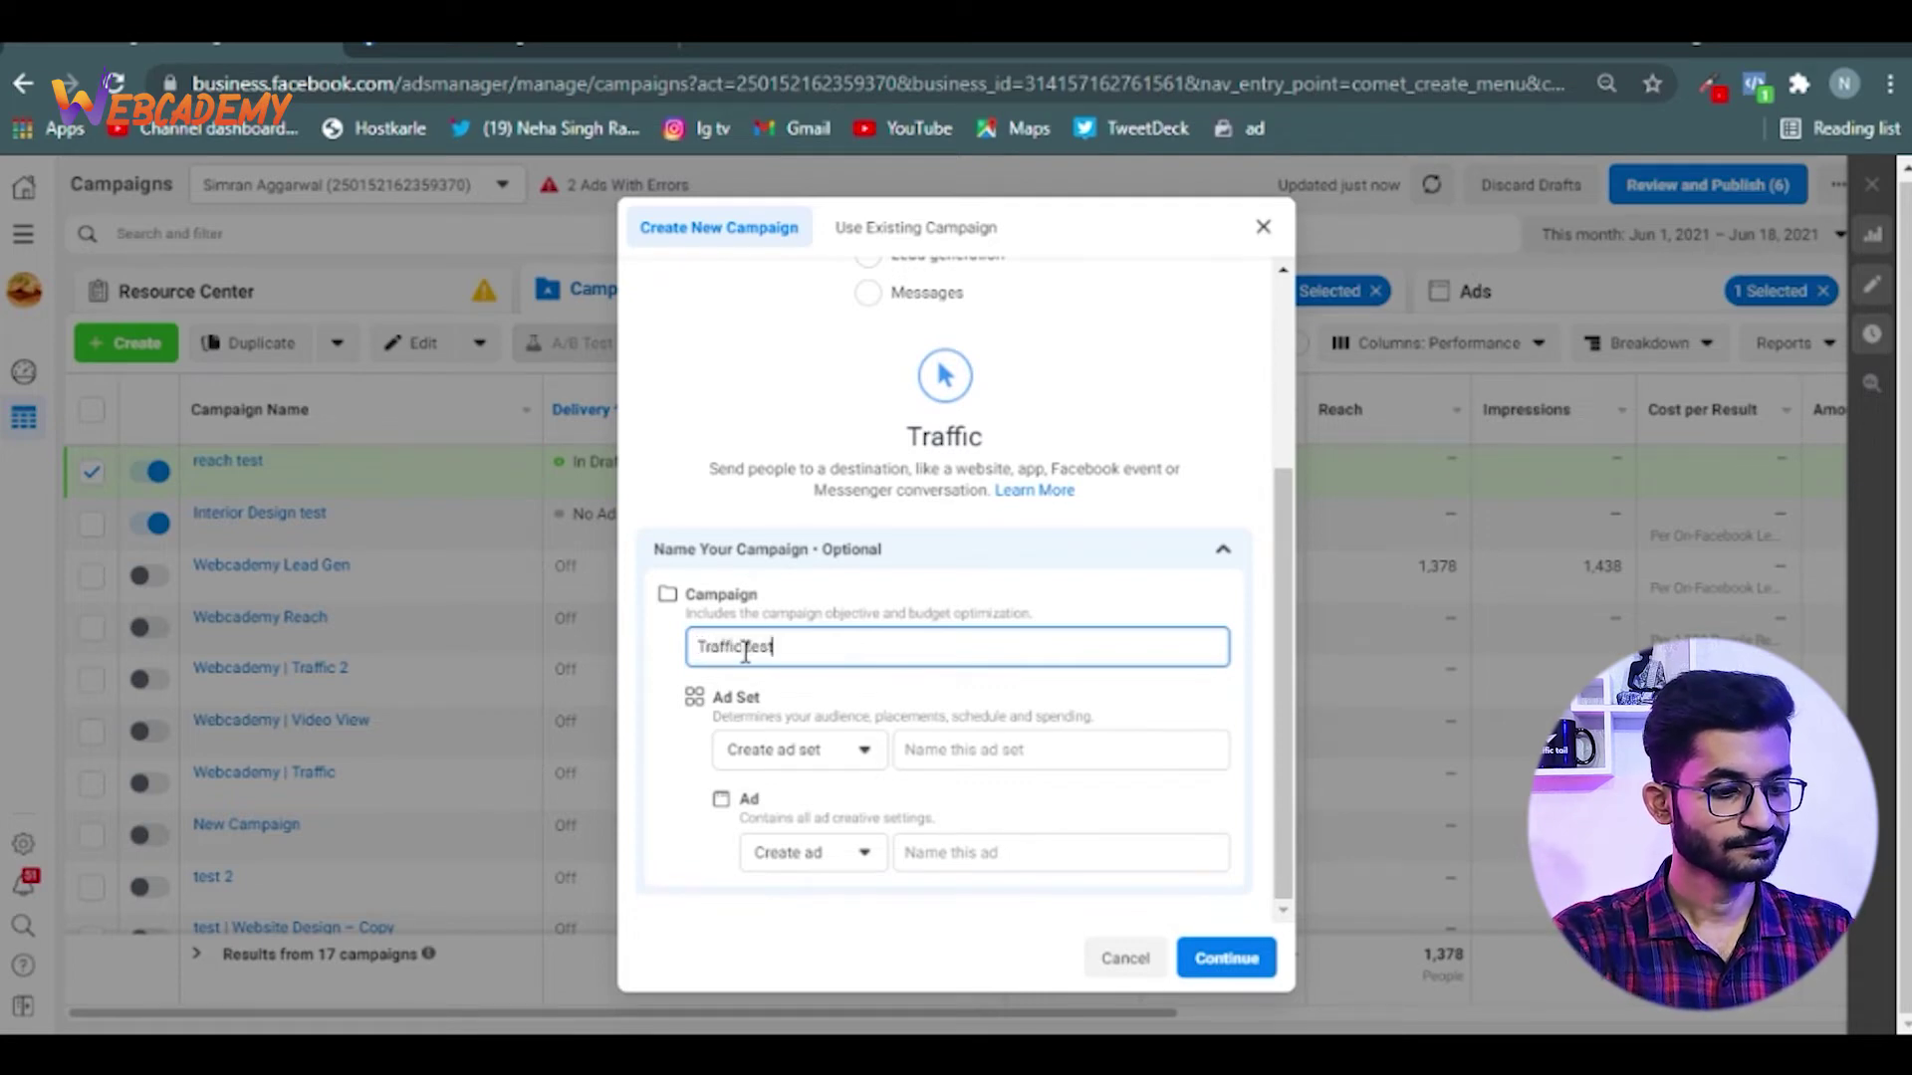
Copy the name "Traffic test" to the ad set and the ad, and create the campaign draft
{"action": "key", "text": "ctrl+a"}
{"action": "key", "text": "ctrl+c"}
{"action": "left_click", "coordinate": [976, 751]}
{"action": "key", "text": "ctrl+v"}
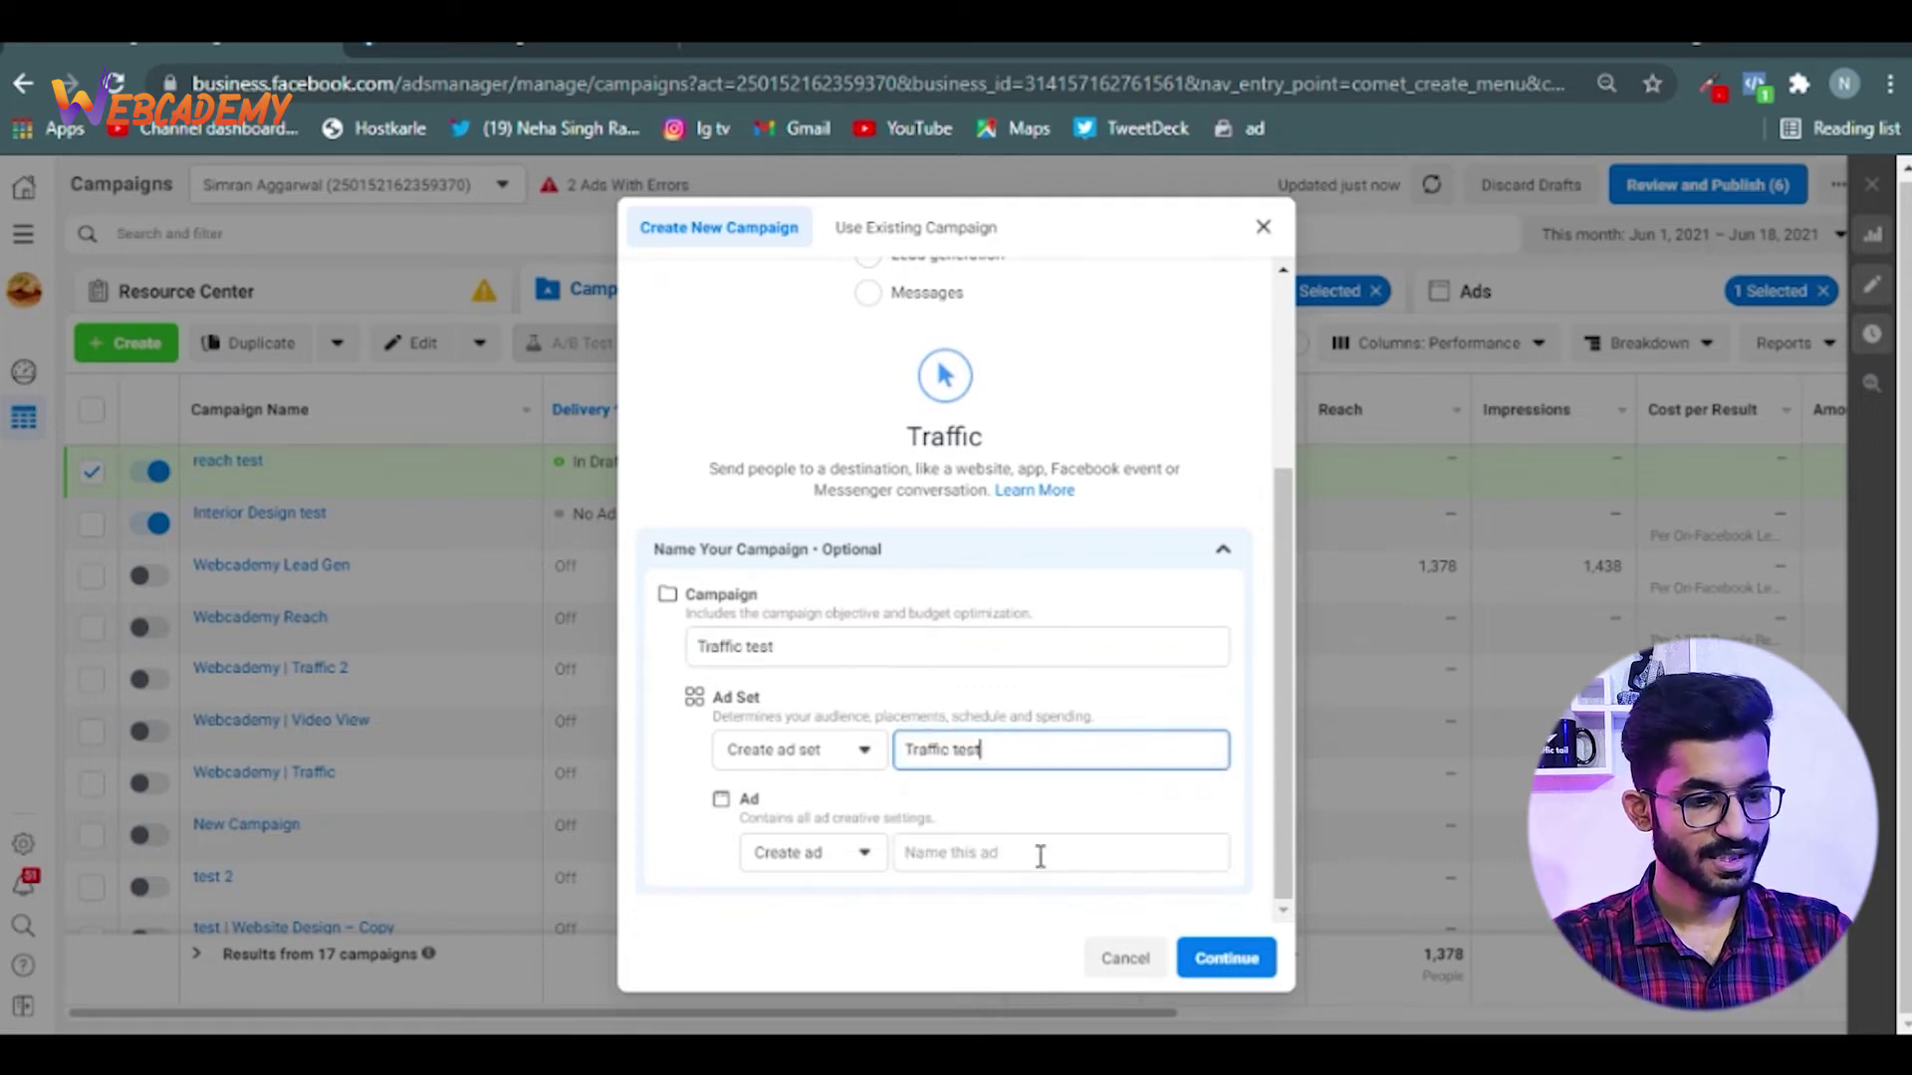
{"action": "left_click", "coordinate": [1036, 854]}
{"action": "key", "text": "ctrl+v"}
{"action": "left_click", "coordinate": [1216, 958]}
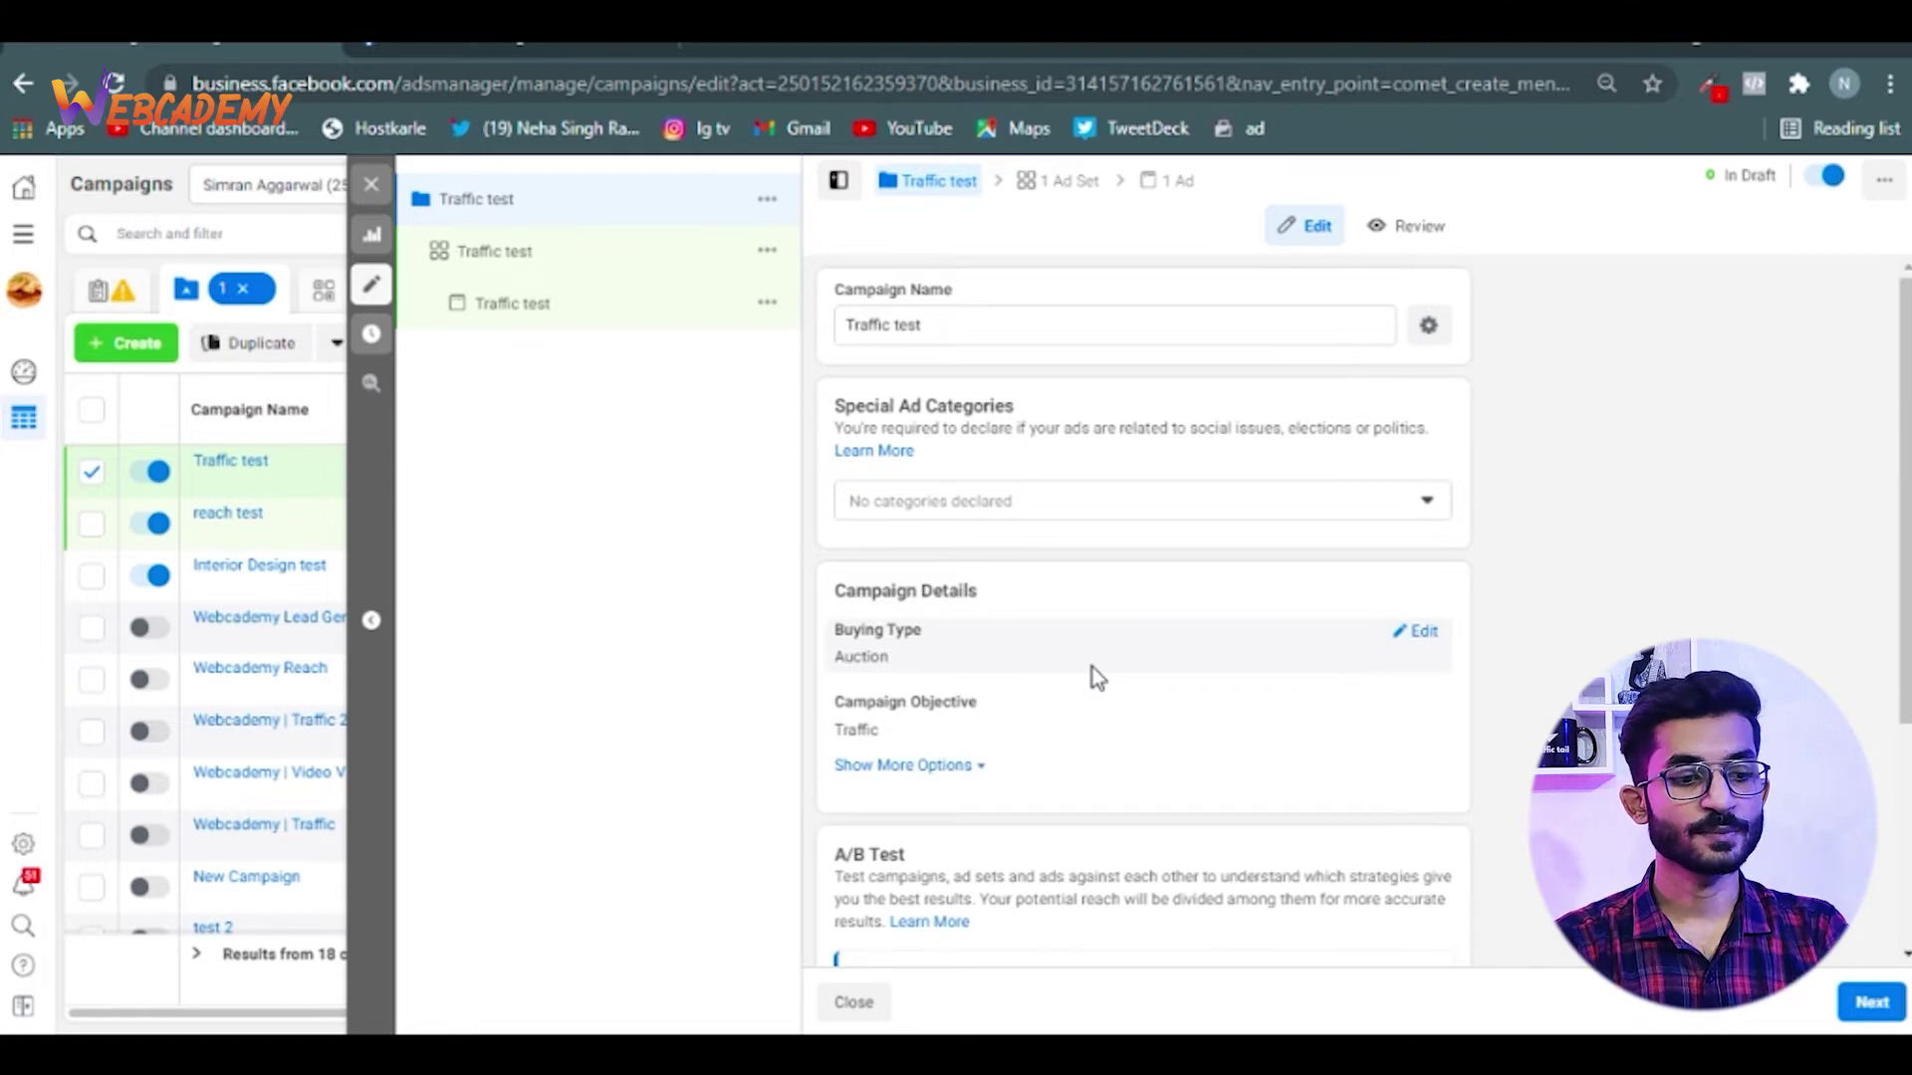
Open the Traffic test ad set and set its daily budget to ₹200
{"action": "scroll", "coordinate": [1092, 667], "scroll_direction": "down", "scroll_amount": 1}
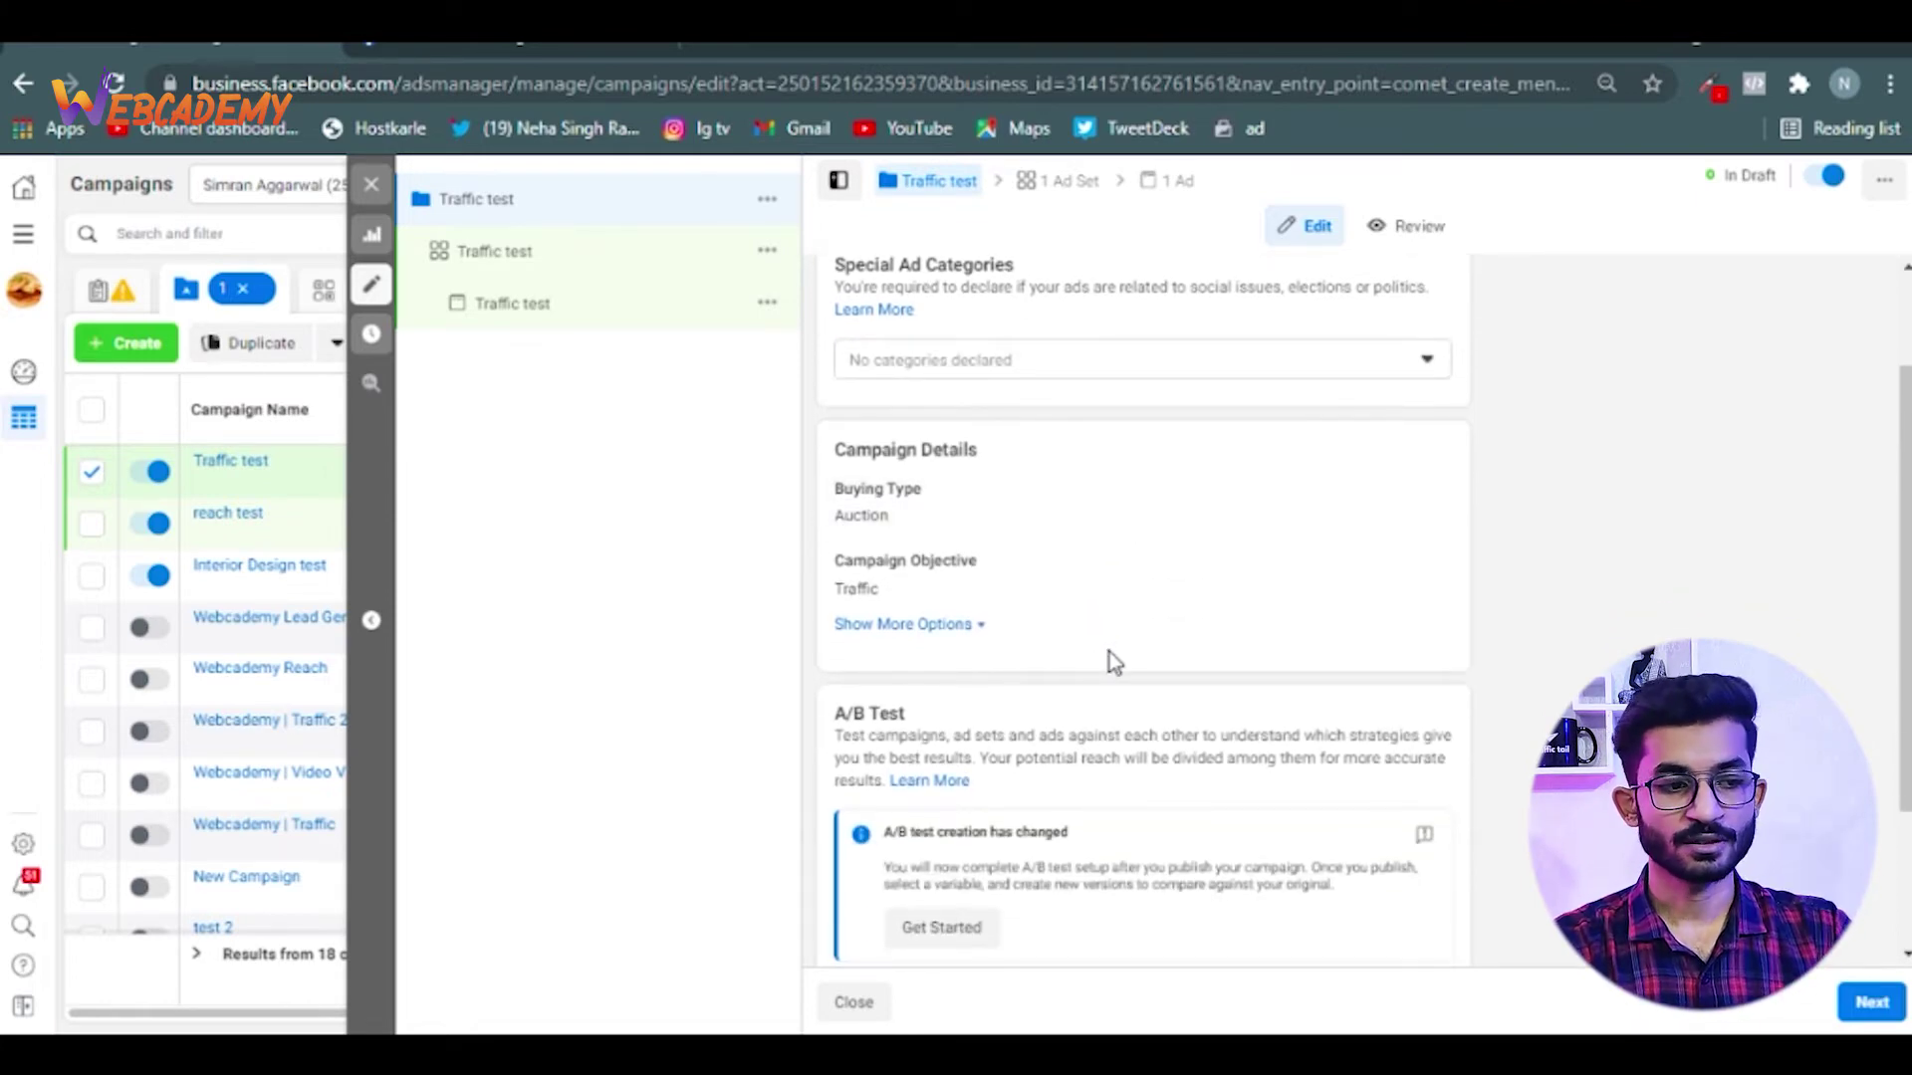
{"action": "left_click", "coordinate": [653, 267]}
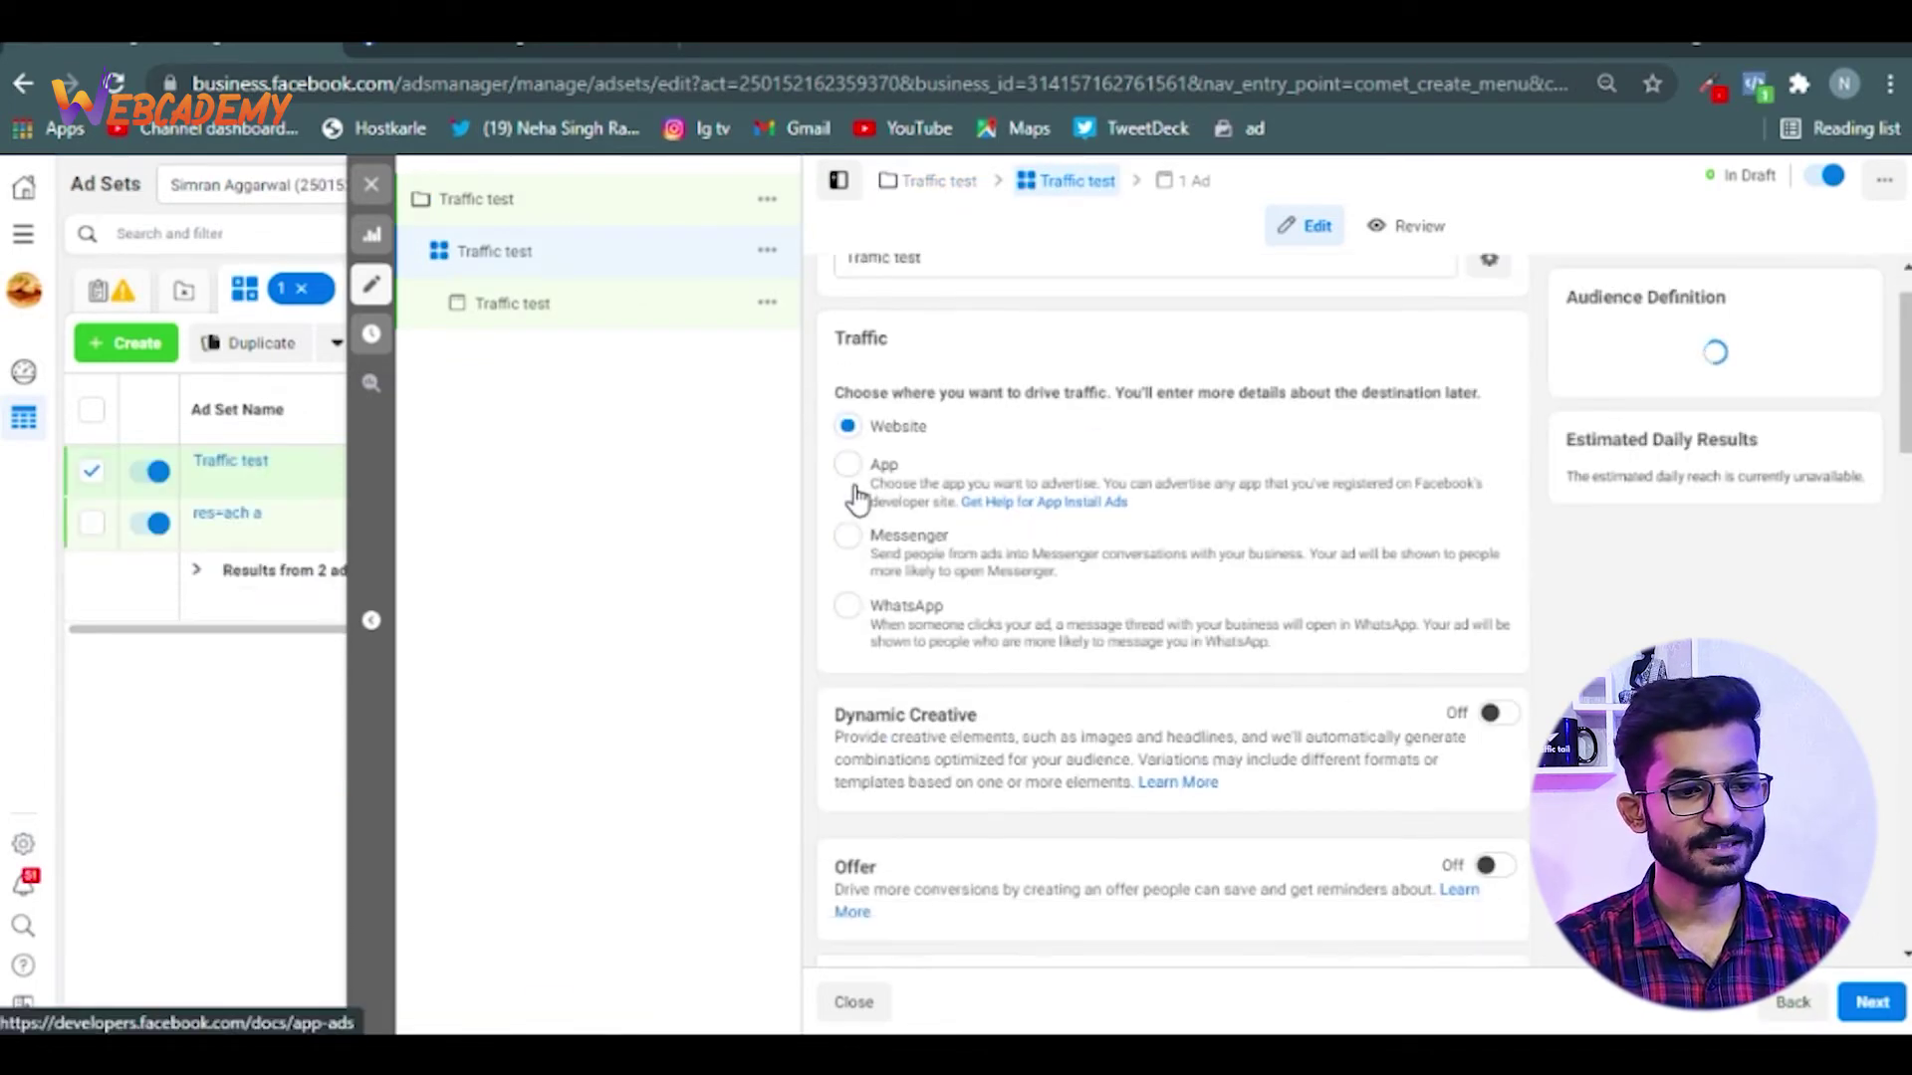
{"action": "scroll", "coordinate": [854, 488], "scroll_direction": "down", "scroll_amount": 1}
{"action": "scroll", "coordinate": [996, 711], "scroll_direction": "down", "scroll_amount": 4}
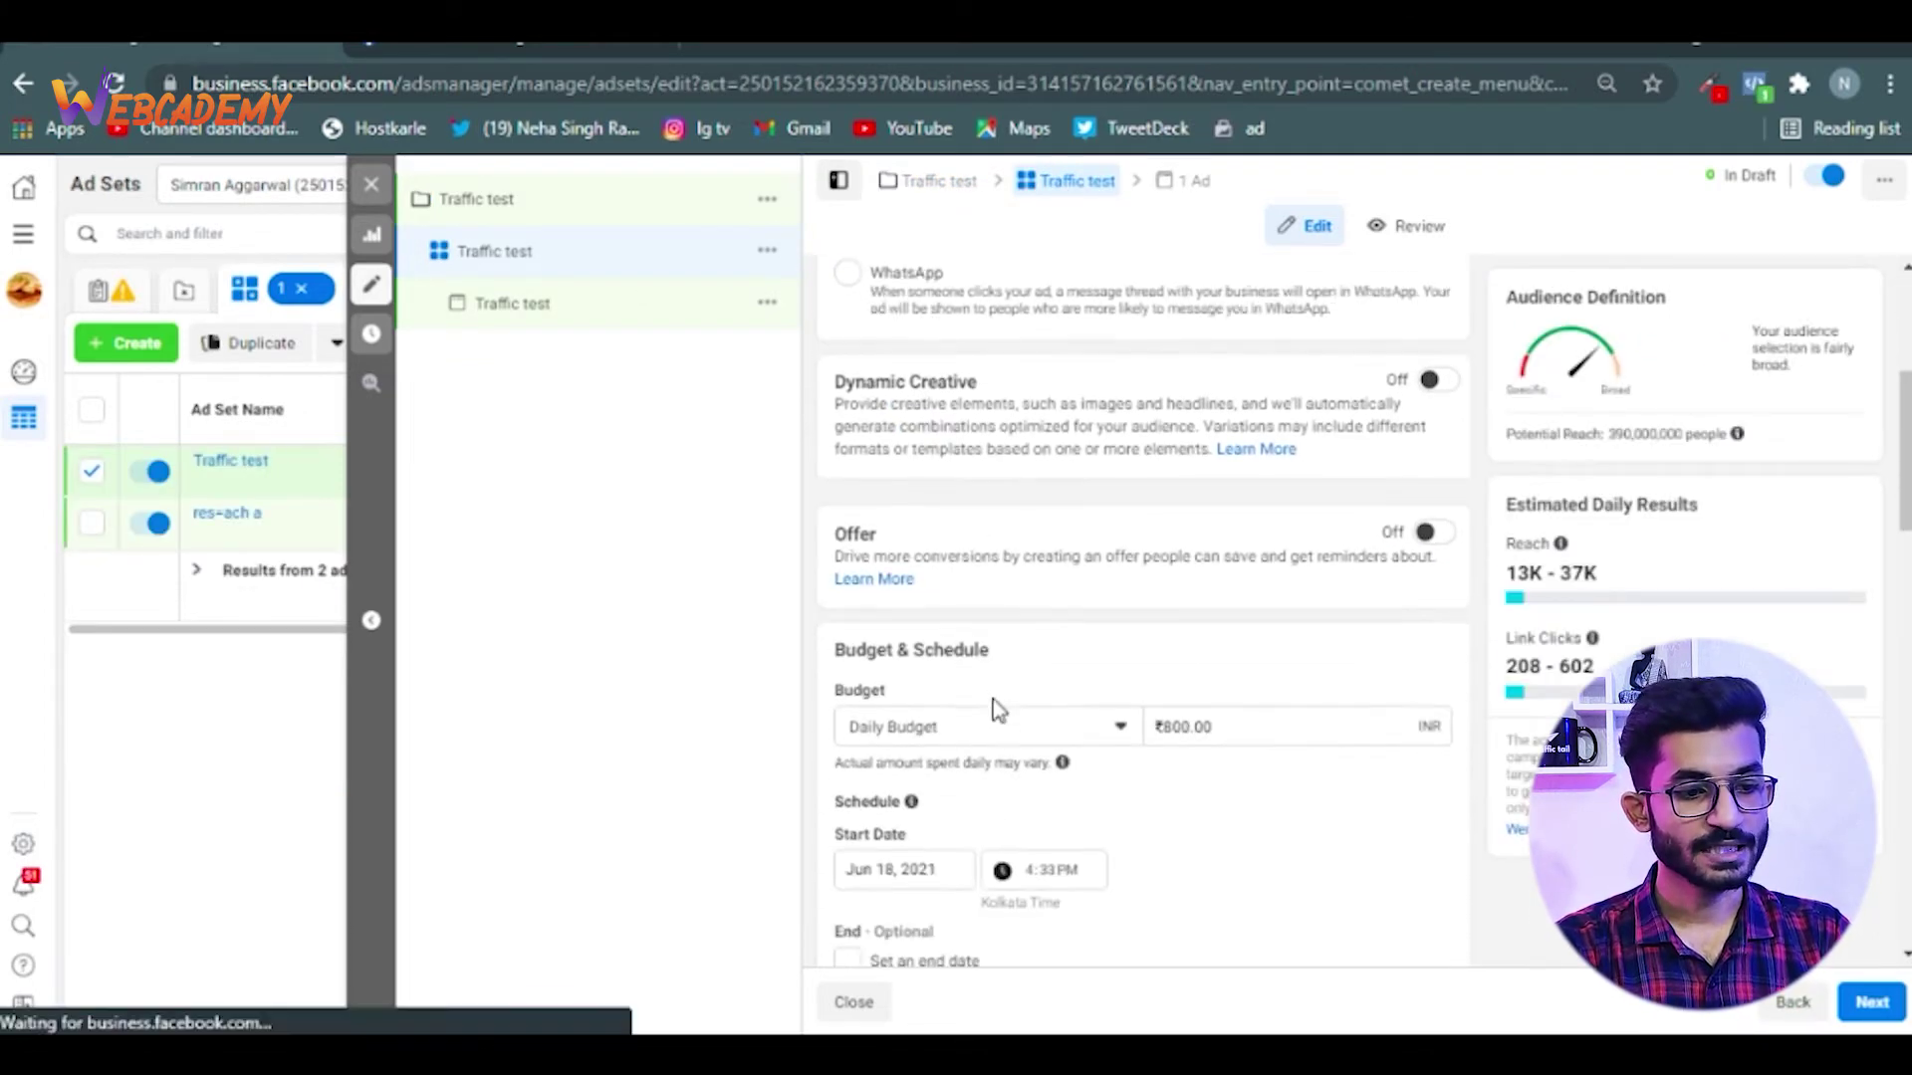
{"action": "left_click", "coordinate": [1171, 586]}
{"action": "key", "text": "BackSpace"}
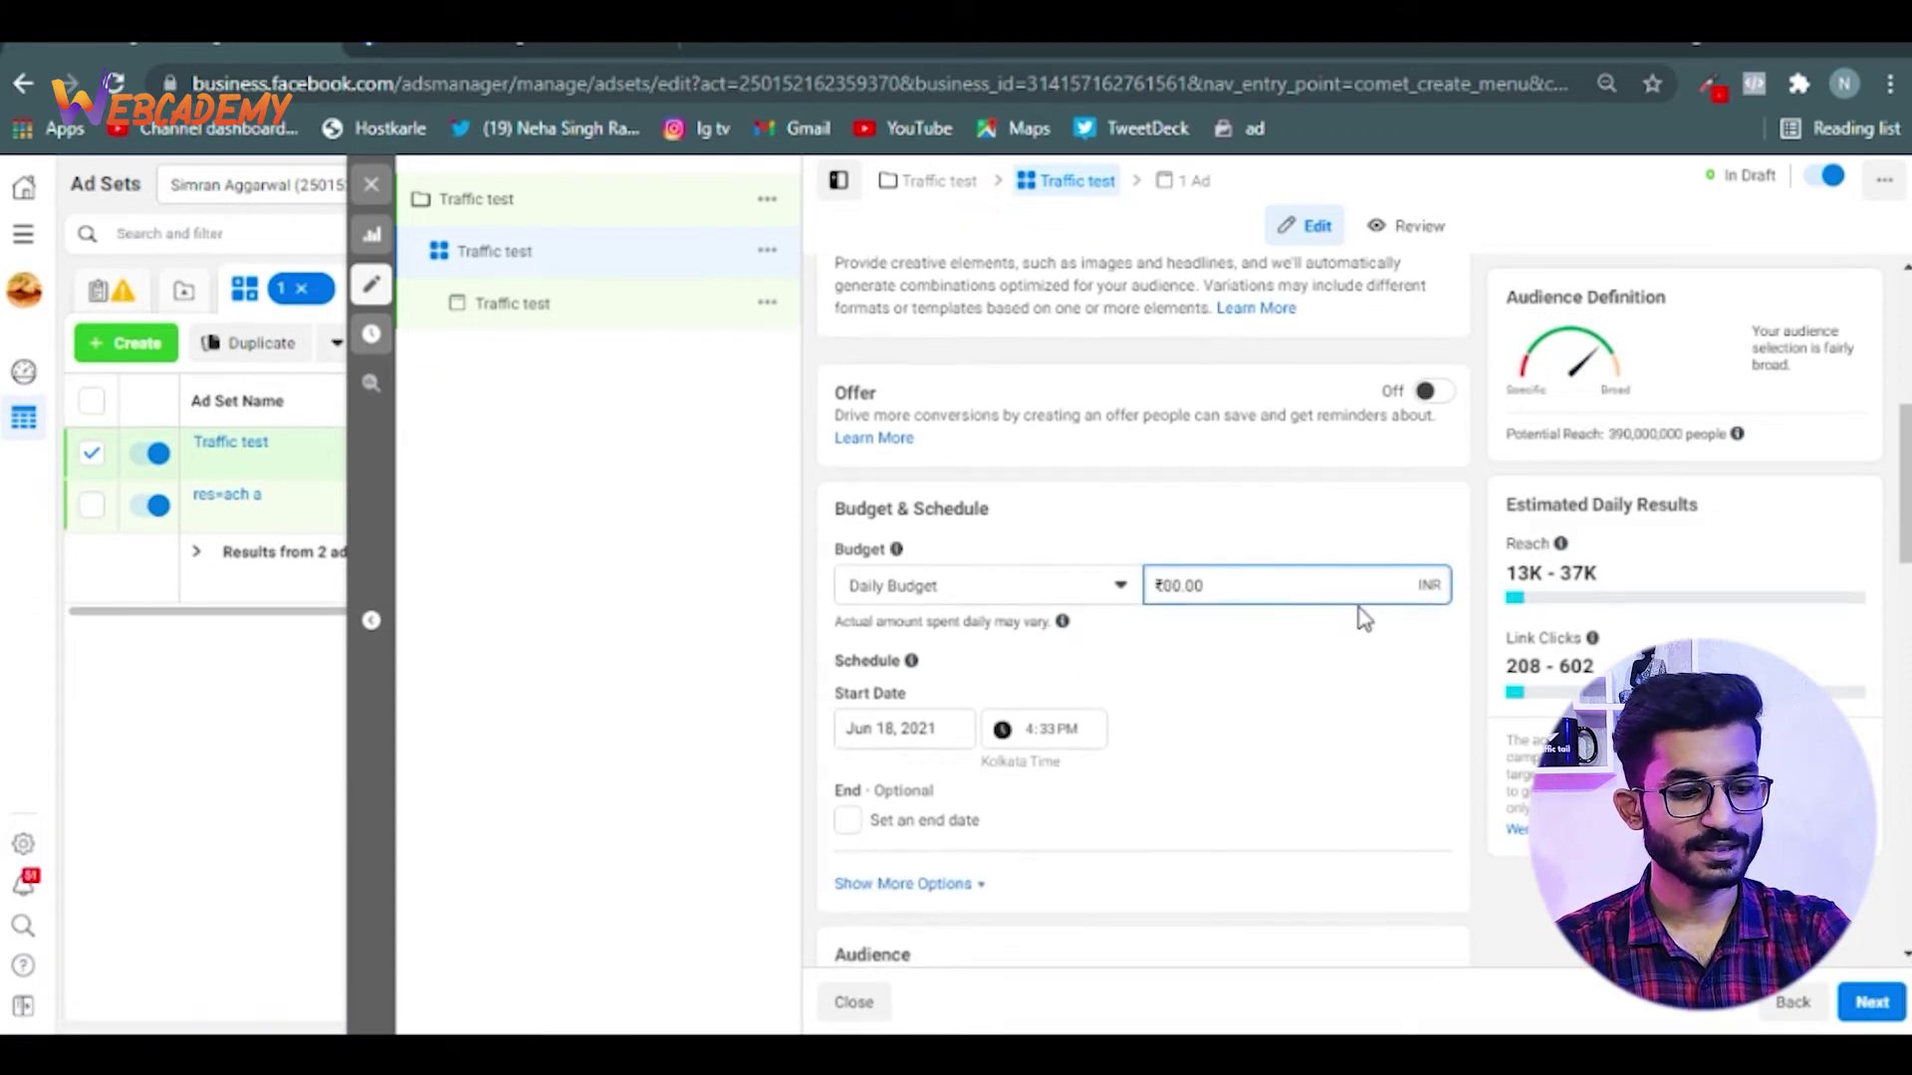
{"action": "type", "text": "2"}
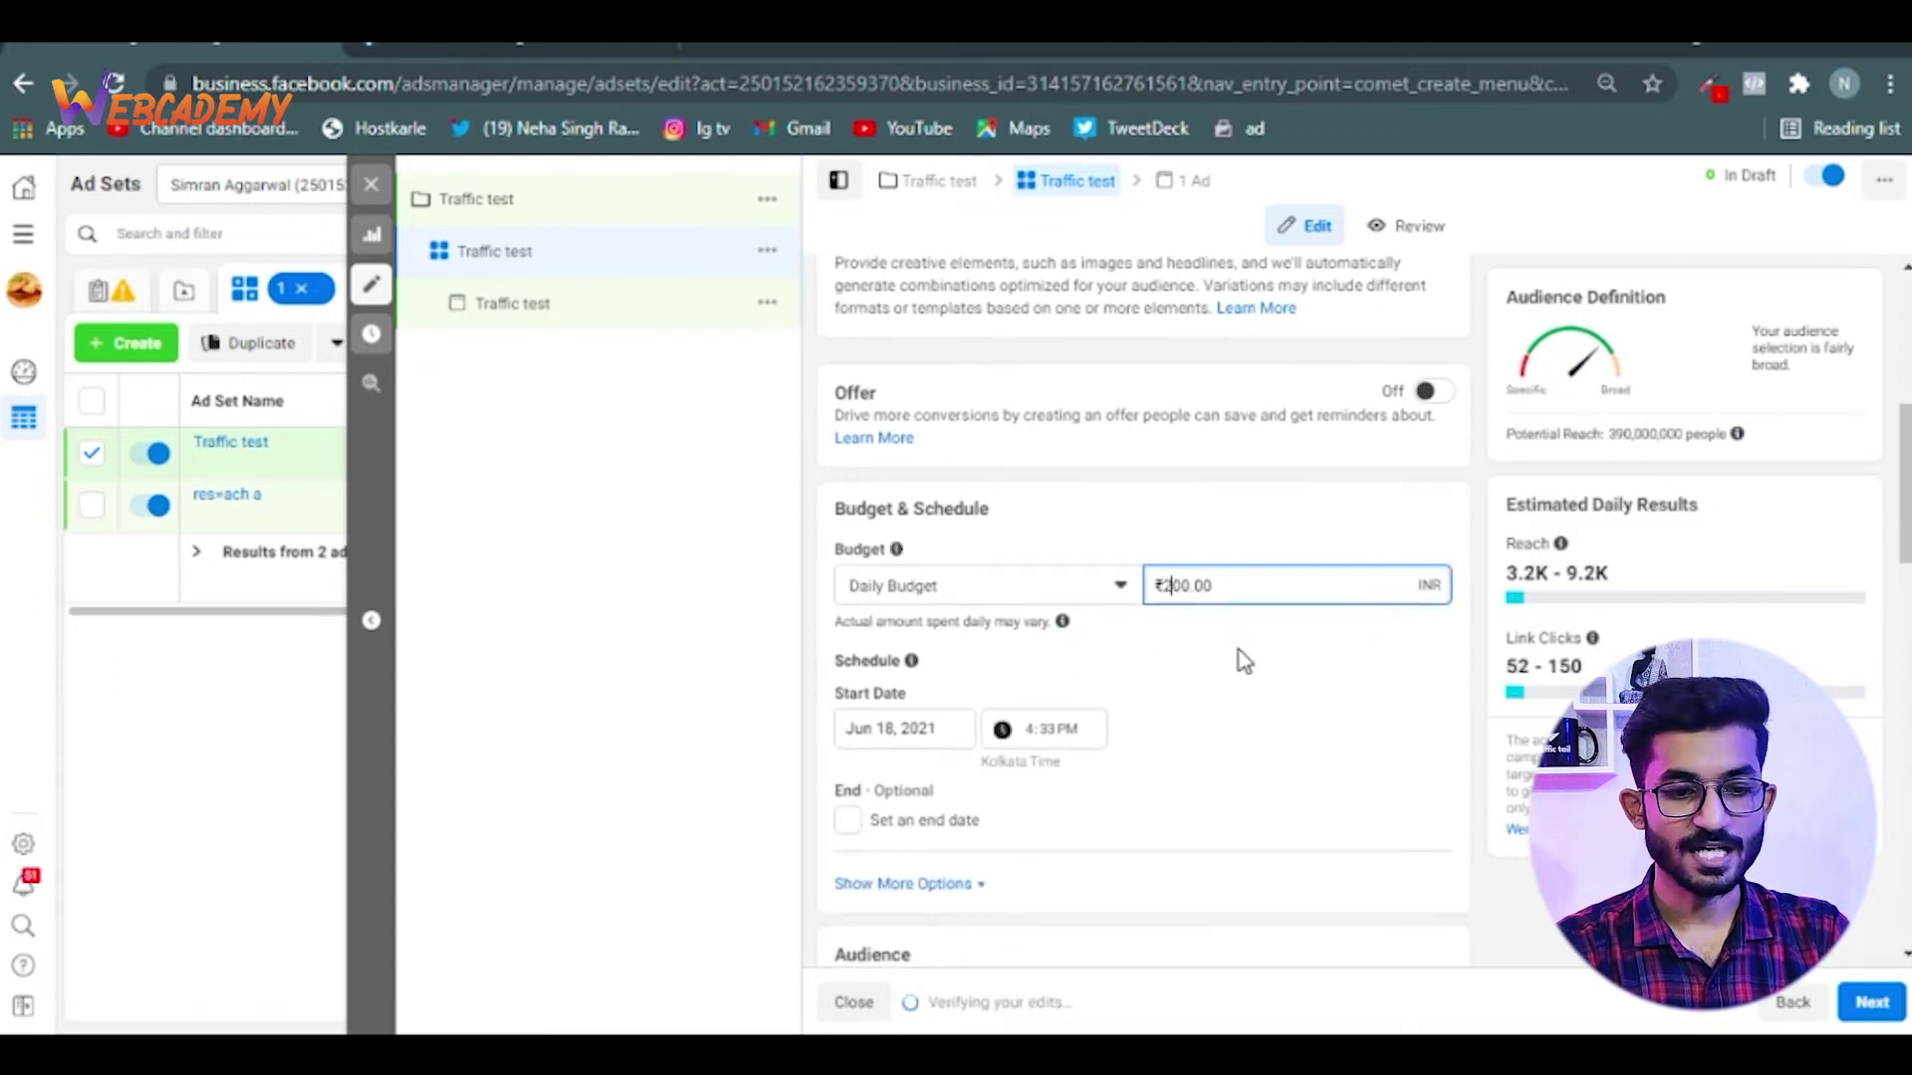
{"action": "left_click", "coordinate": [1244, 663]}
{"action": "scroll", "coordinate": [1245, 662], "scroll_direction": "down", "scroll_amount": 1}
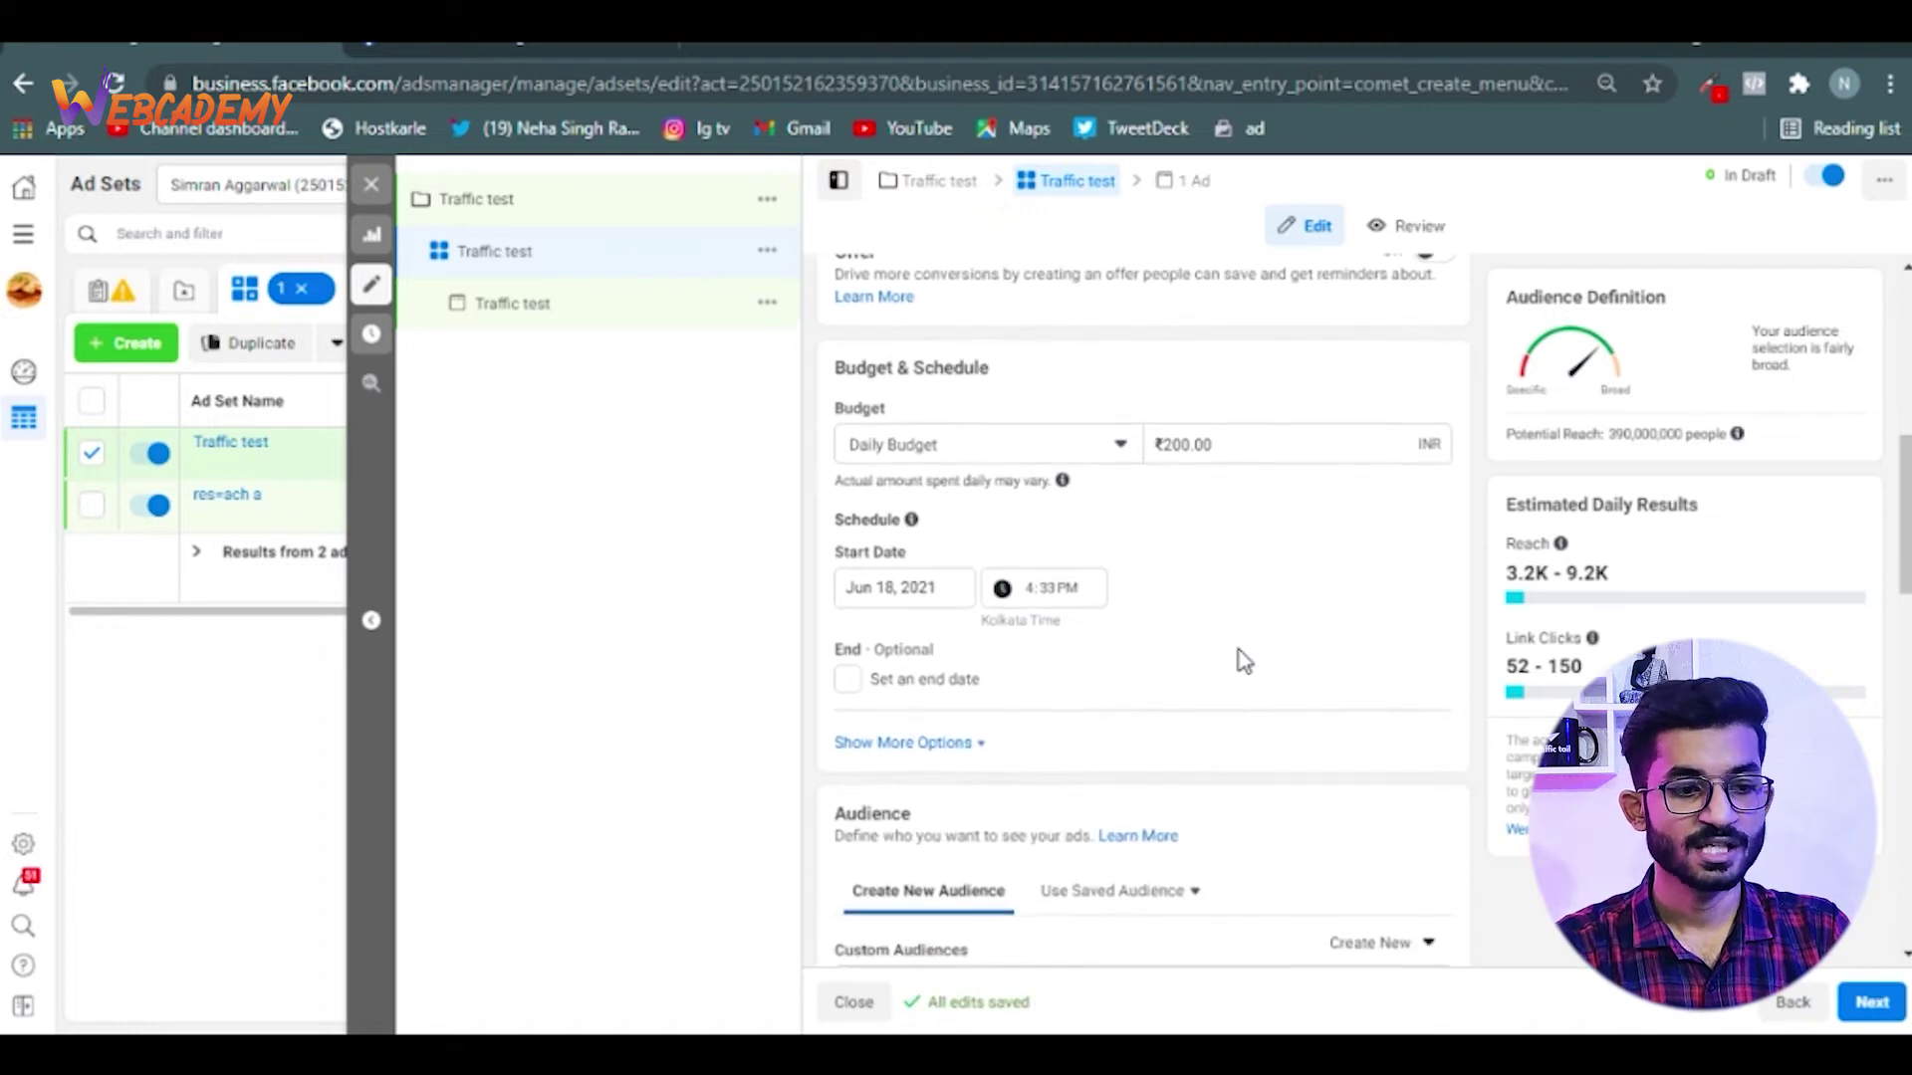
Look over the ad set's audience section, switch to Audience Insights, and remove the Interior design interest
{"action": "scroll", "coordinate": [1243, 662], "scroll_direction": "down", "scroll_amount": 4}
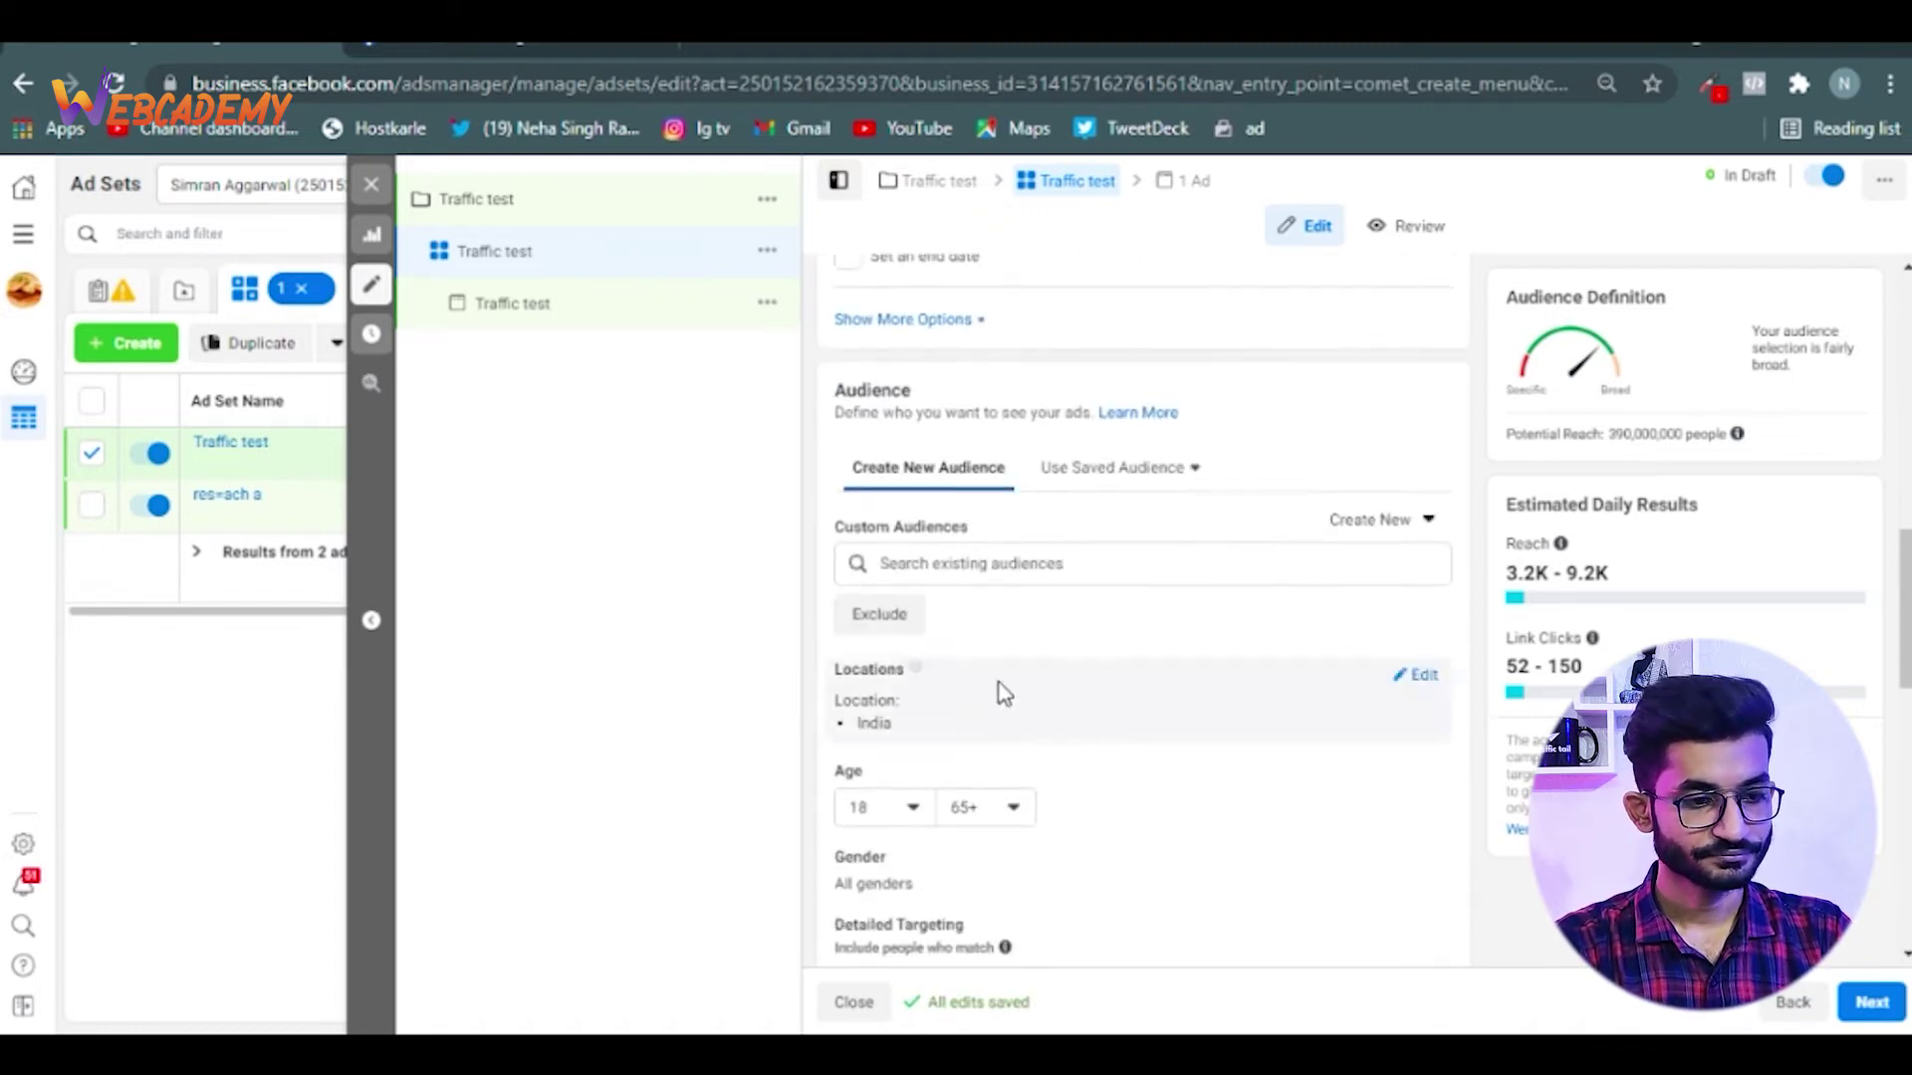
{"action": "scroll", "coordinate": [1027, 577], "scroll_direction": "down", "scroll_amount": 3}
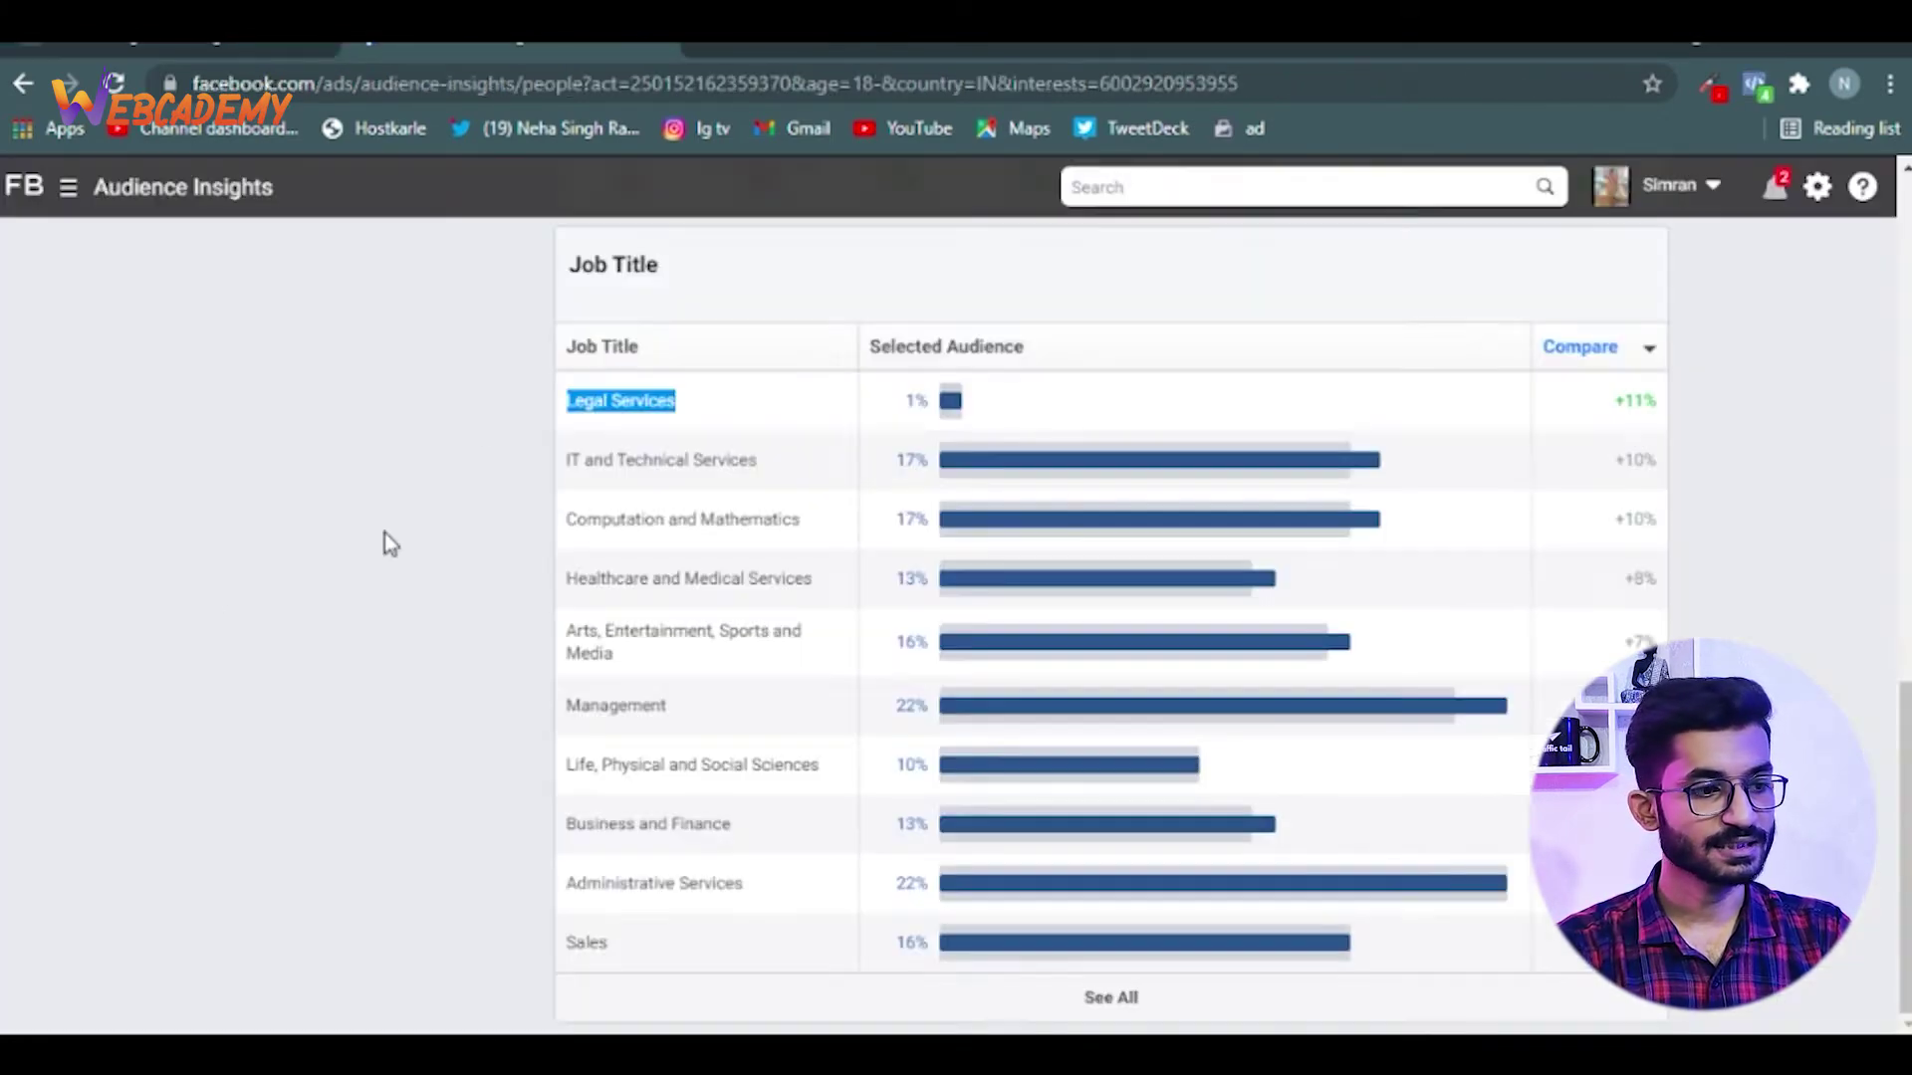
{"action": "scroll", "coordinate": [290, 614], "scroll_direction": "up", "scroll_amount": 10}
{"action": "scroll", "coordinate": [341, 863], "scroll_direction": "down", "scroll_amount": 3}
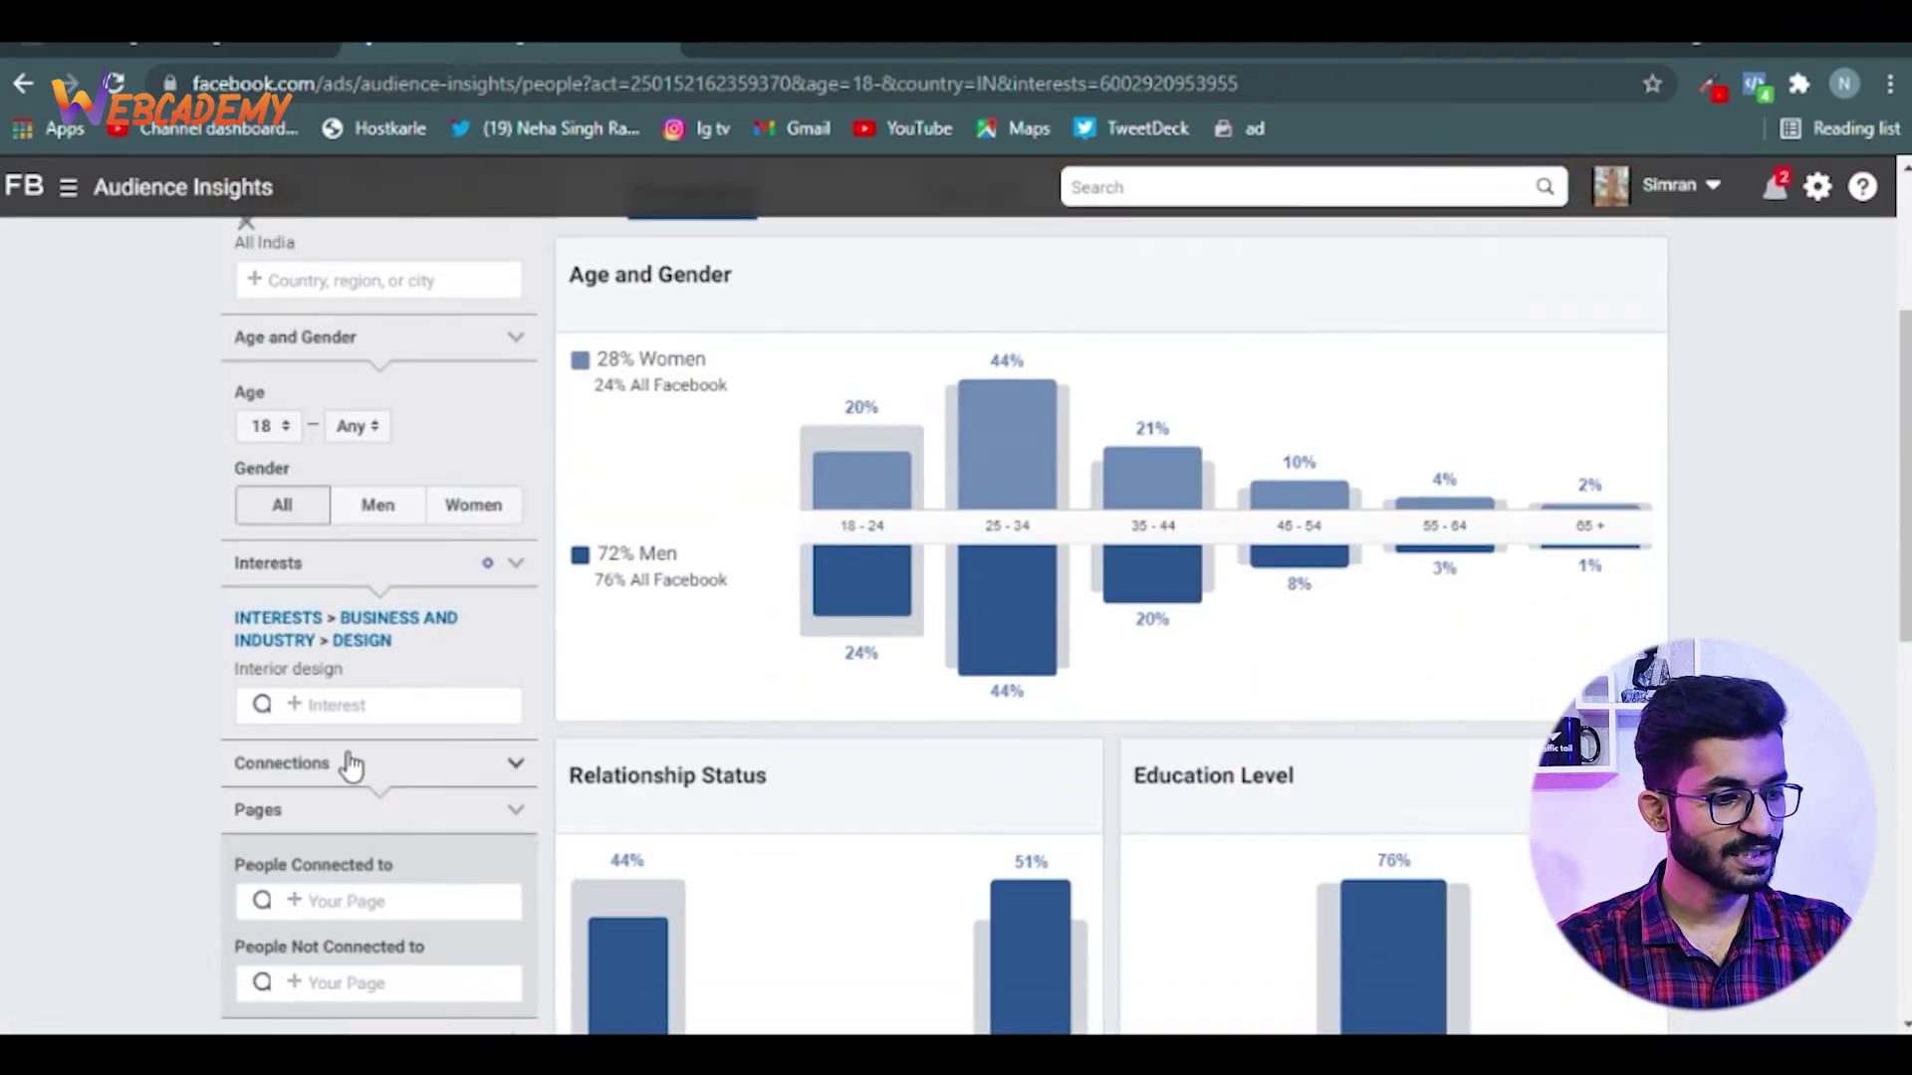
{"action": "left_click", "coordinate": [513, 670]}
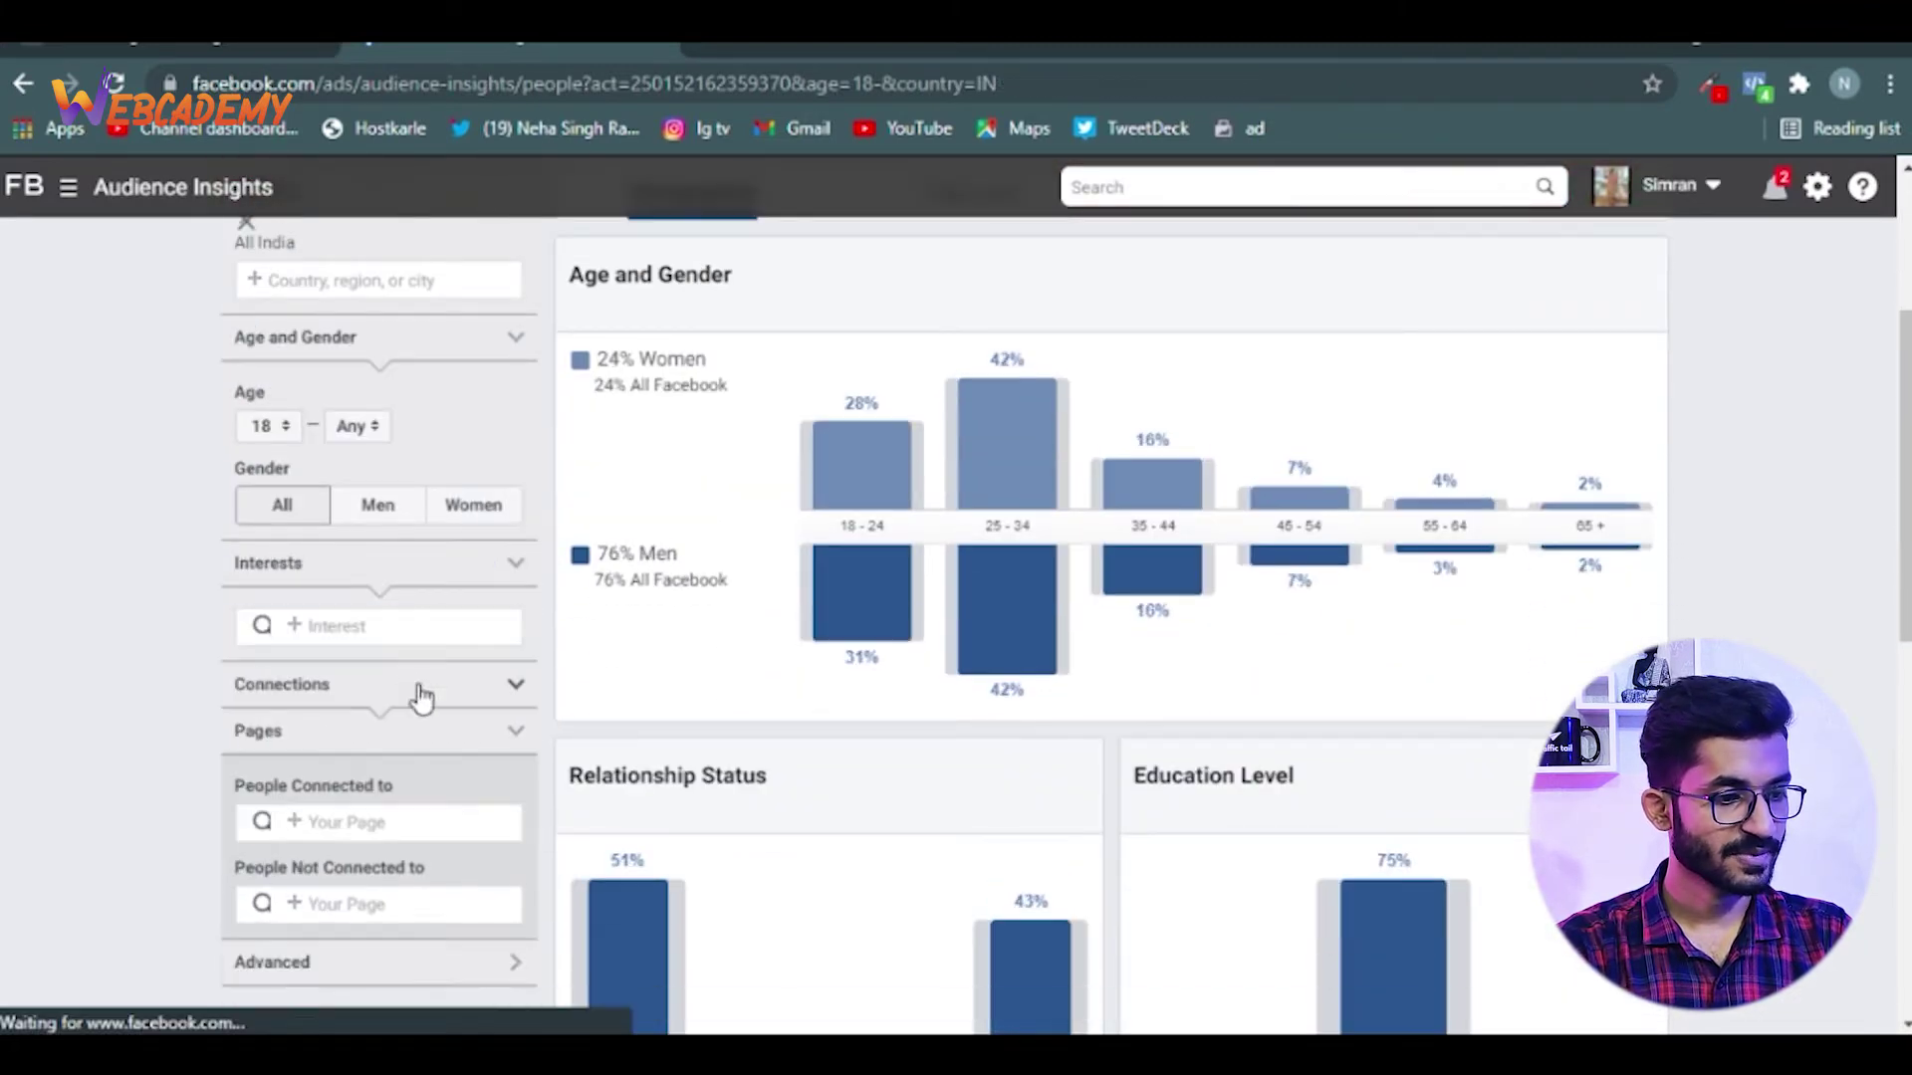
Search the interests for "ebook" and add E-books to the audience
{"action": "left_click", "coordinate": [359, 627]}
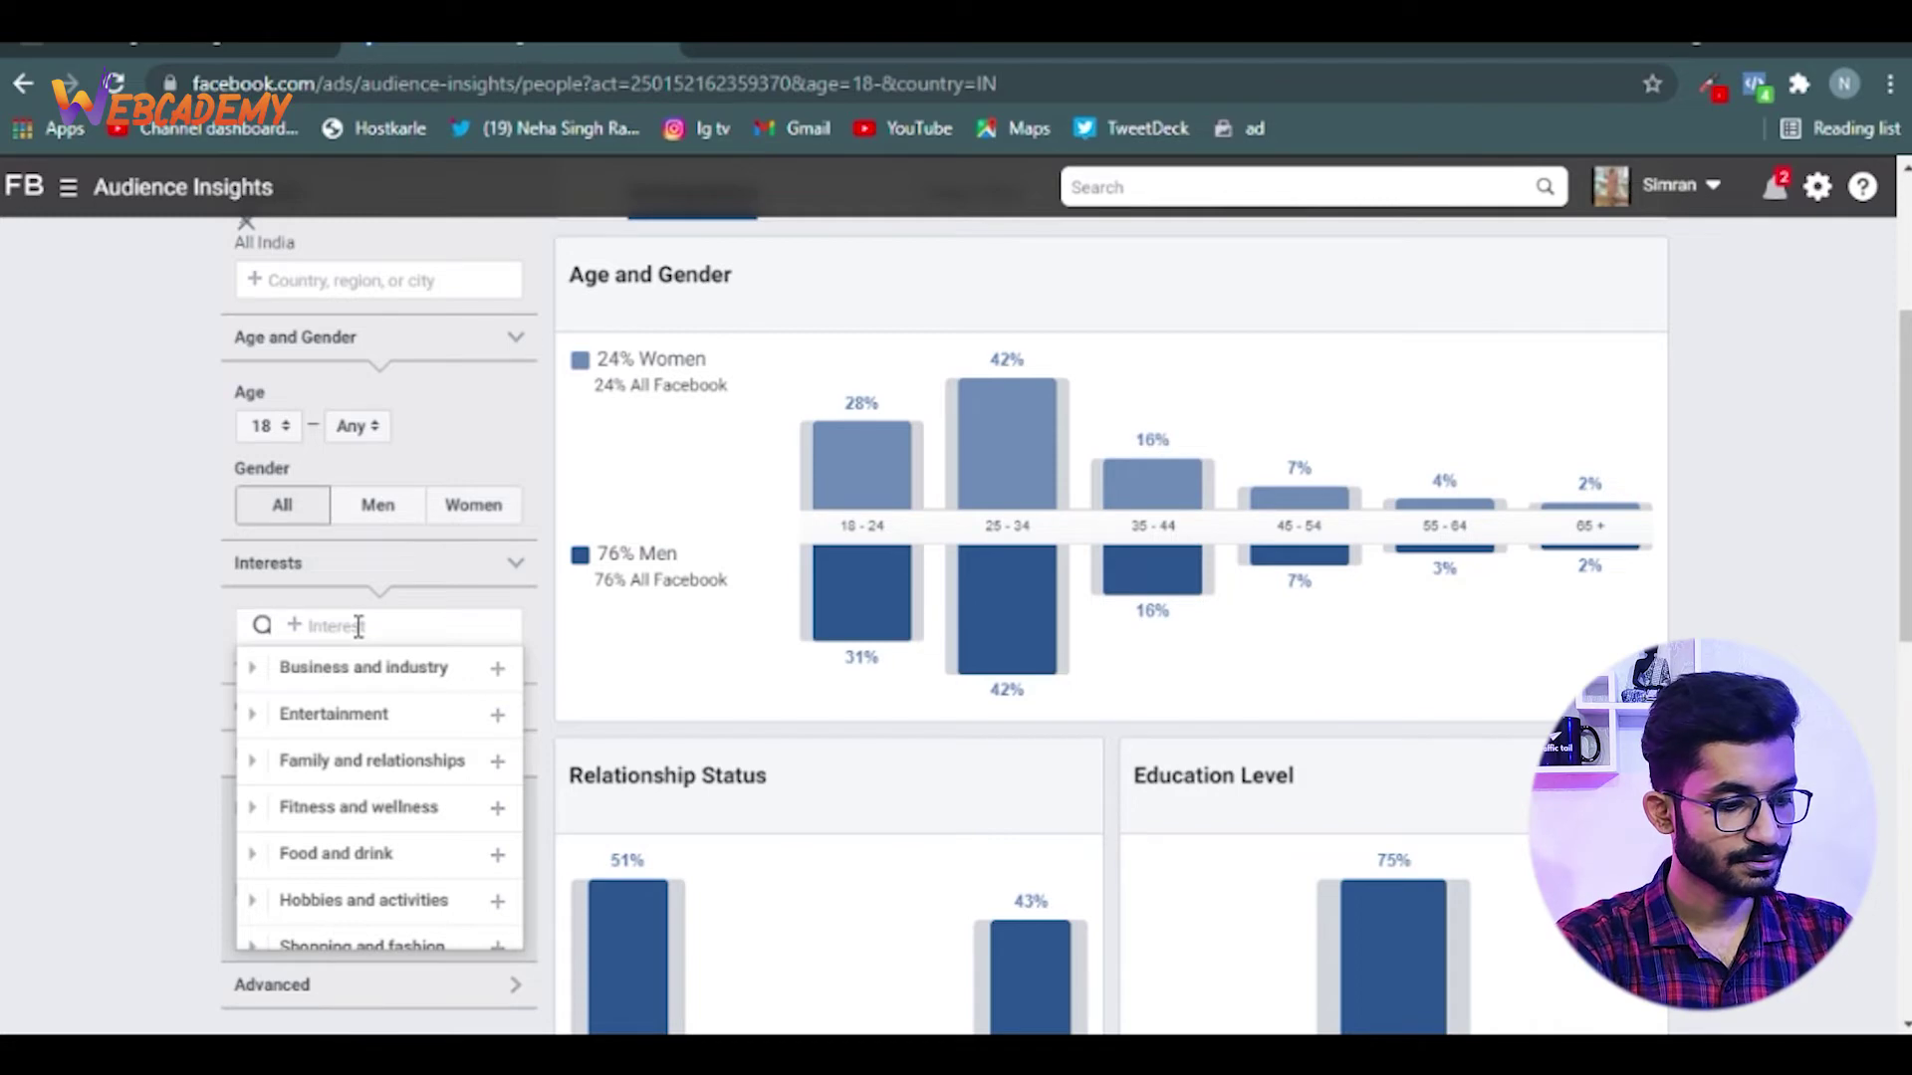
{"action": "type", "text": "ebook"}
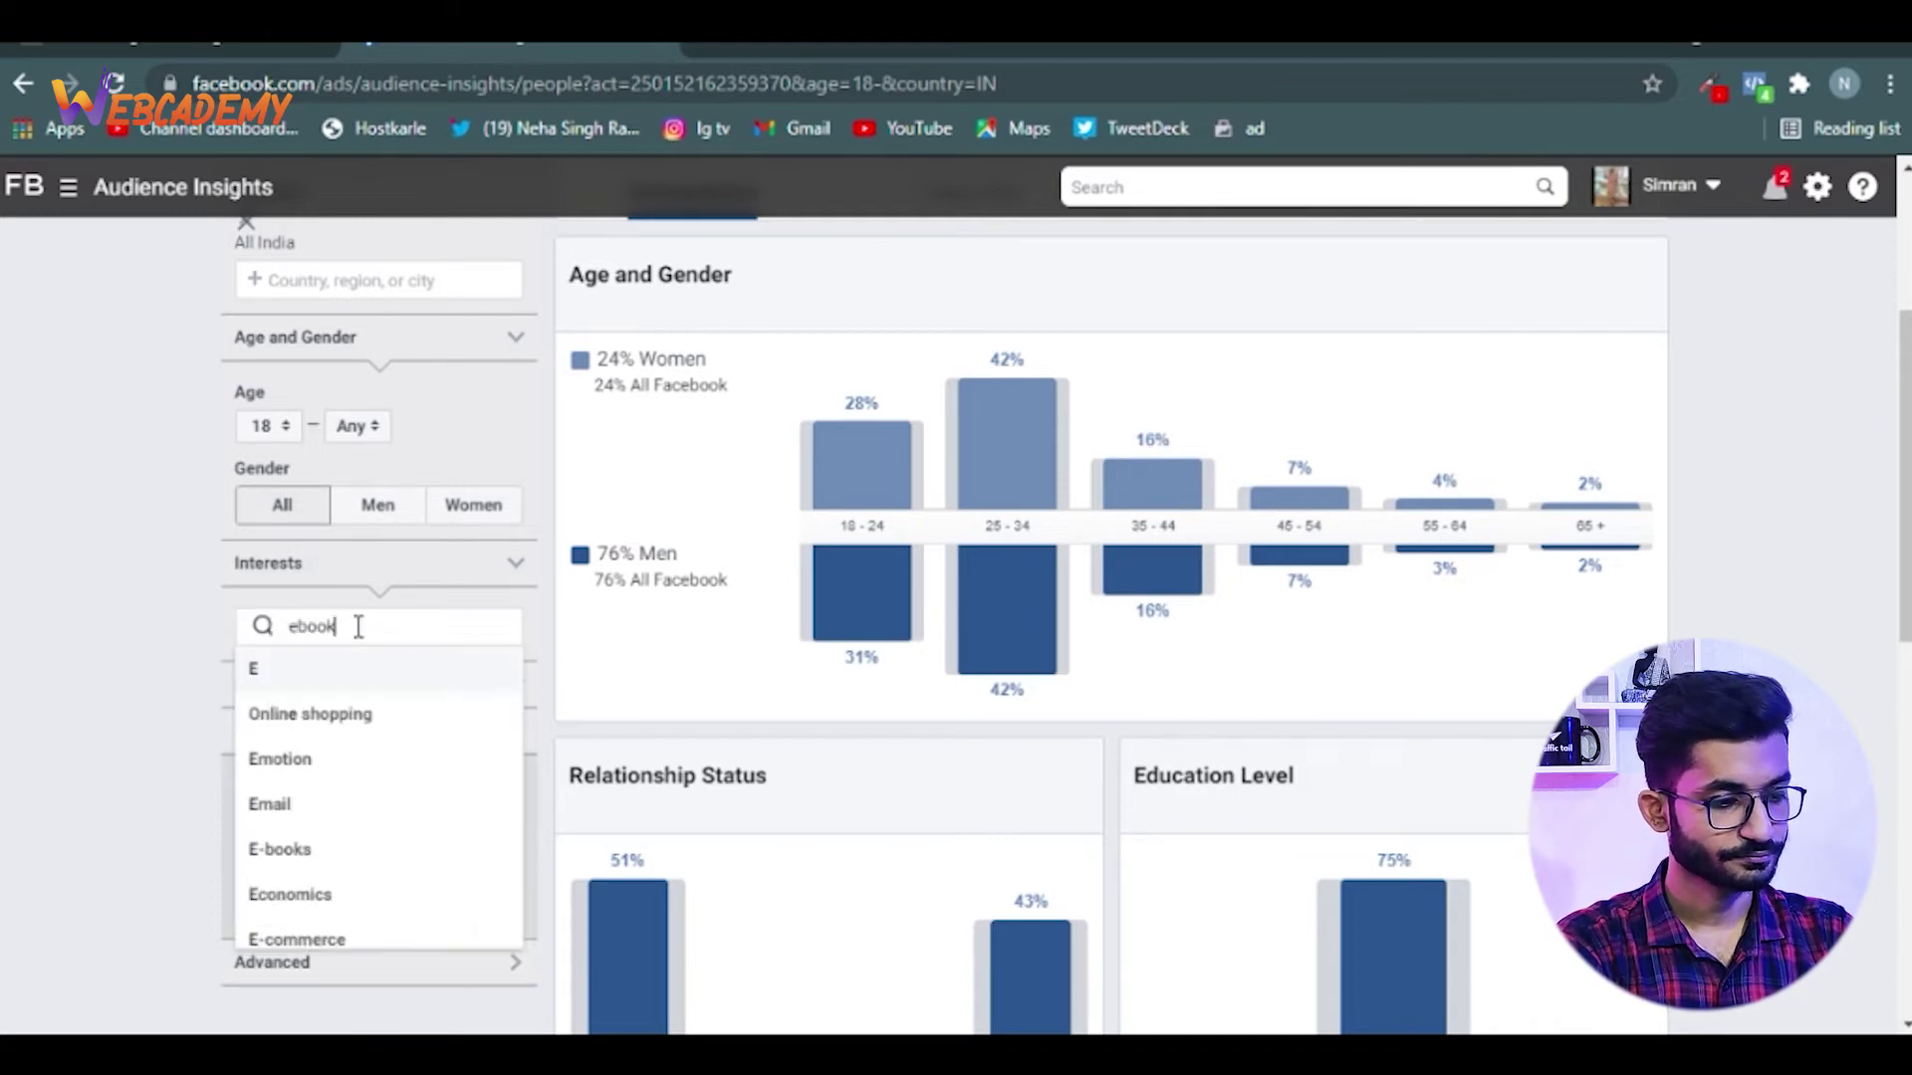
{"action": "left_click", "coordinate": [298, 670]}
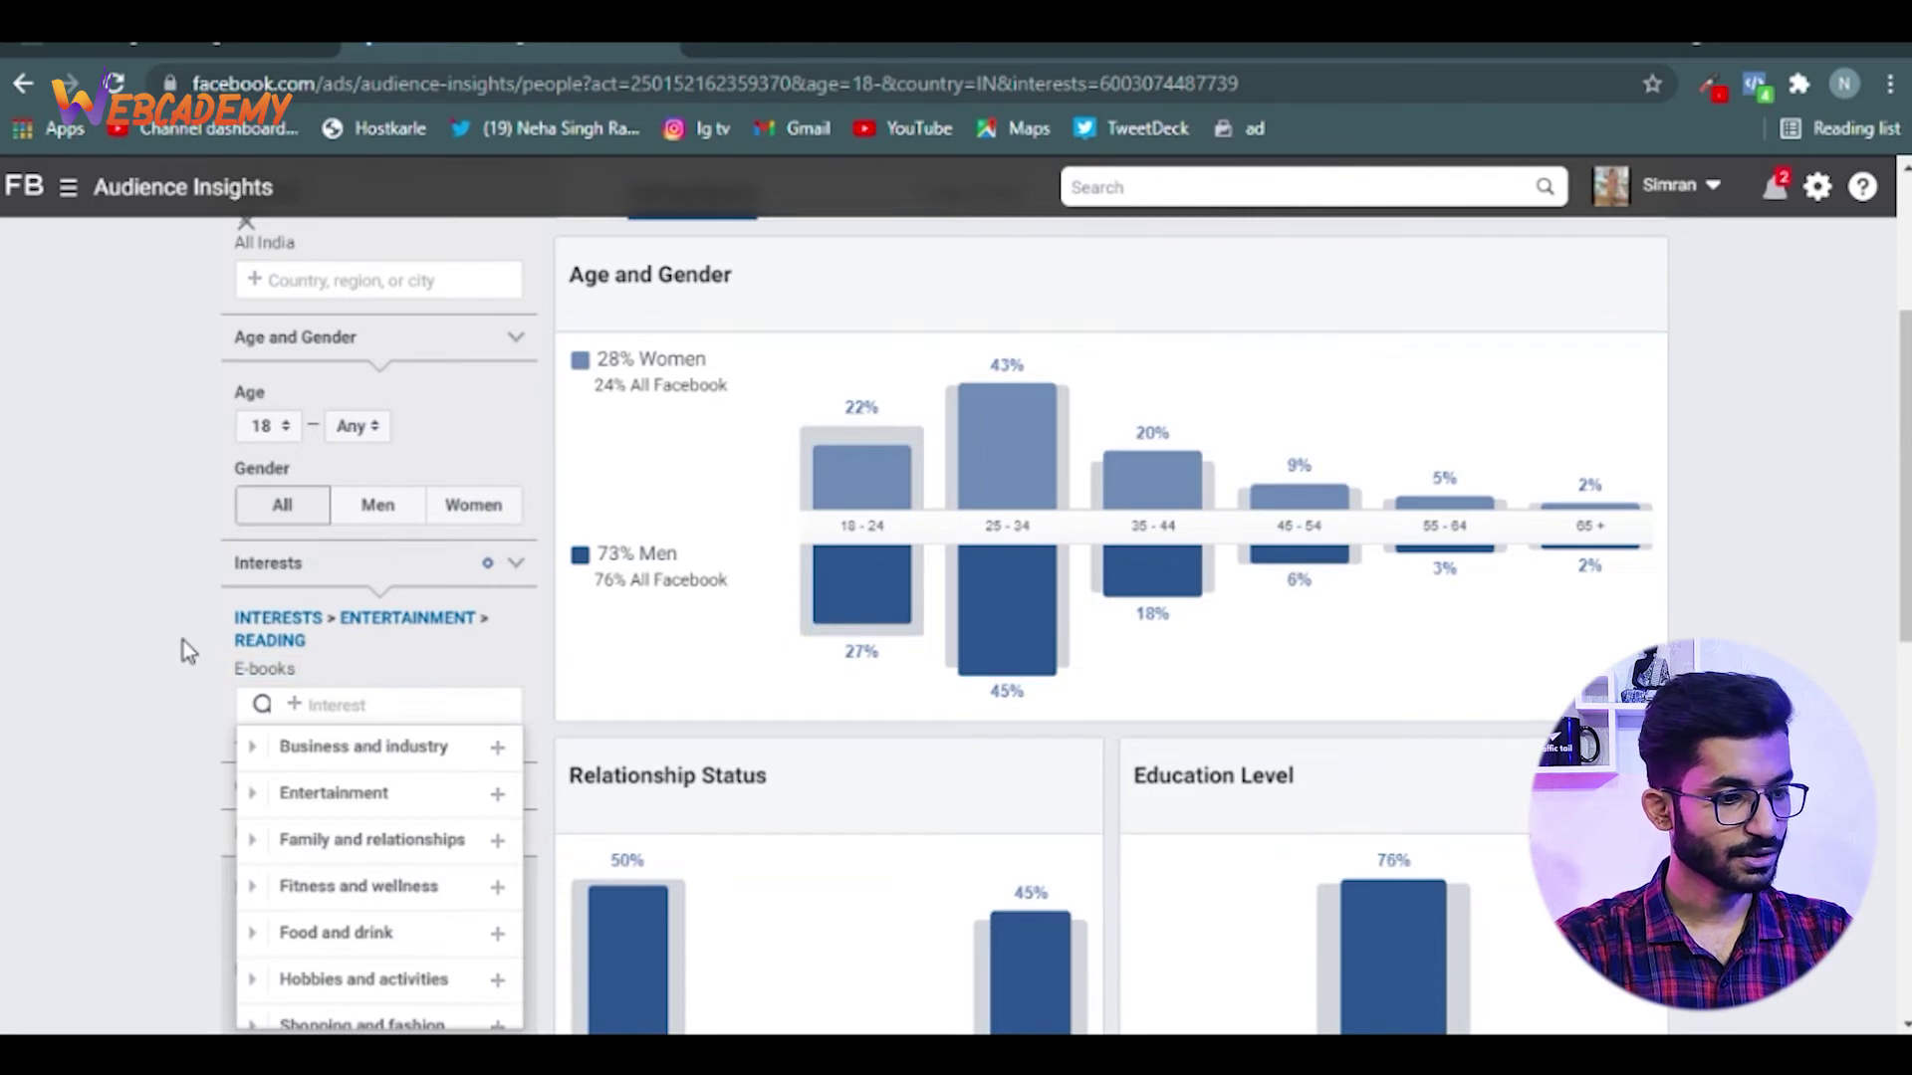
Search the interests for "reading" and replace E-books with the broader Reading interest
{"action": "scroll", "coordinate": [182, 641], "scroll_direction": "down", "scroll_amount": 2}
{"action": "type", "text": "reading"}
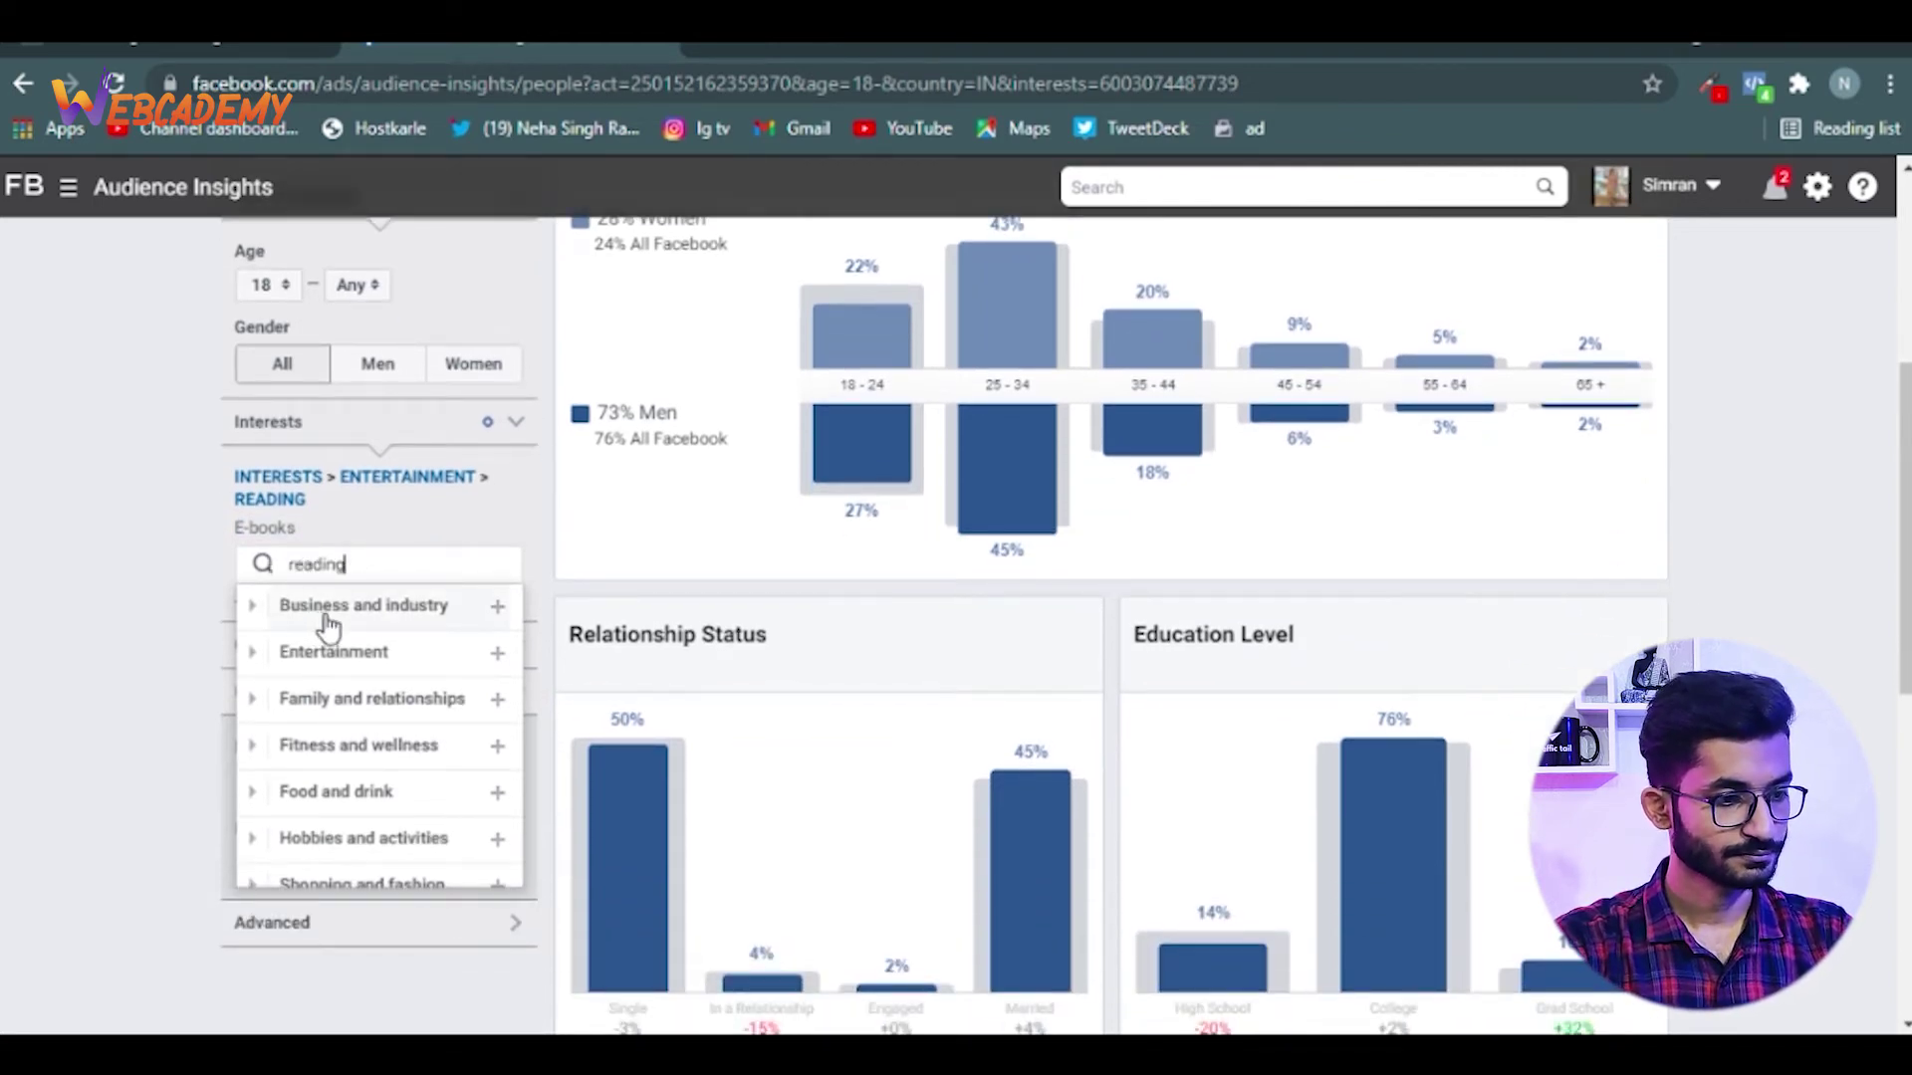
{"action": "left_click", "coordinate": [299, 612]}
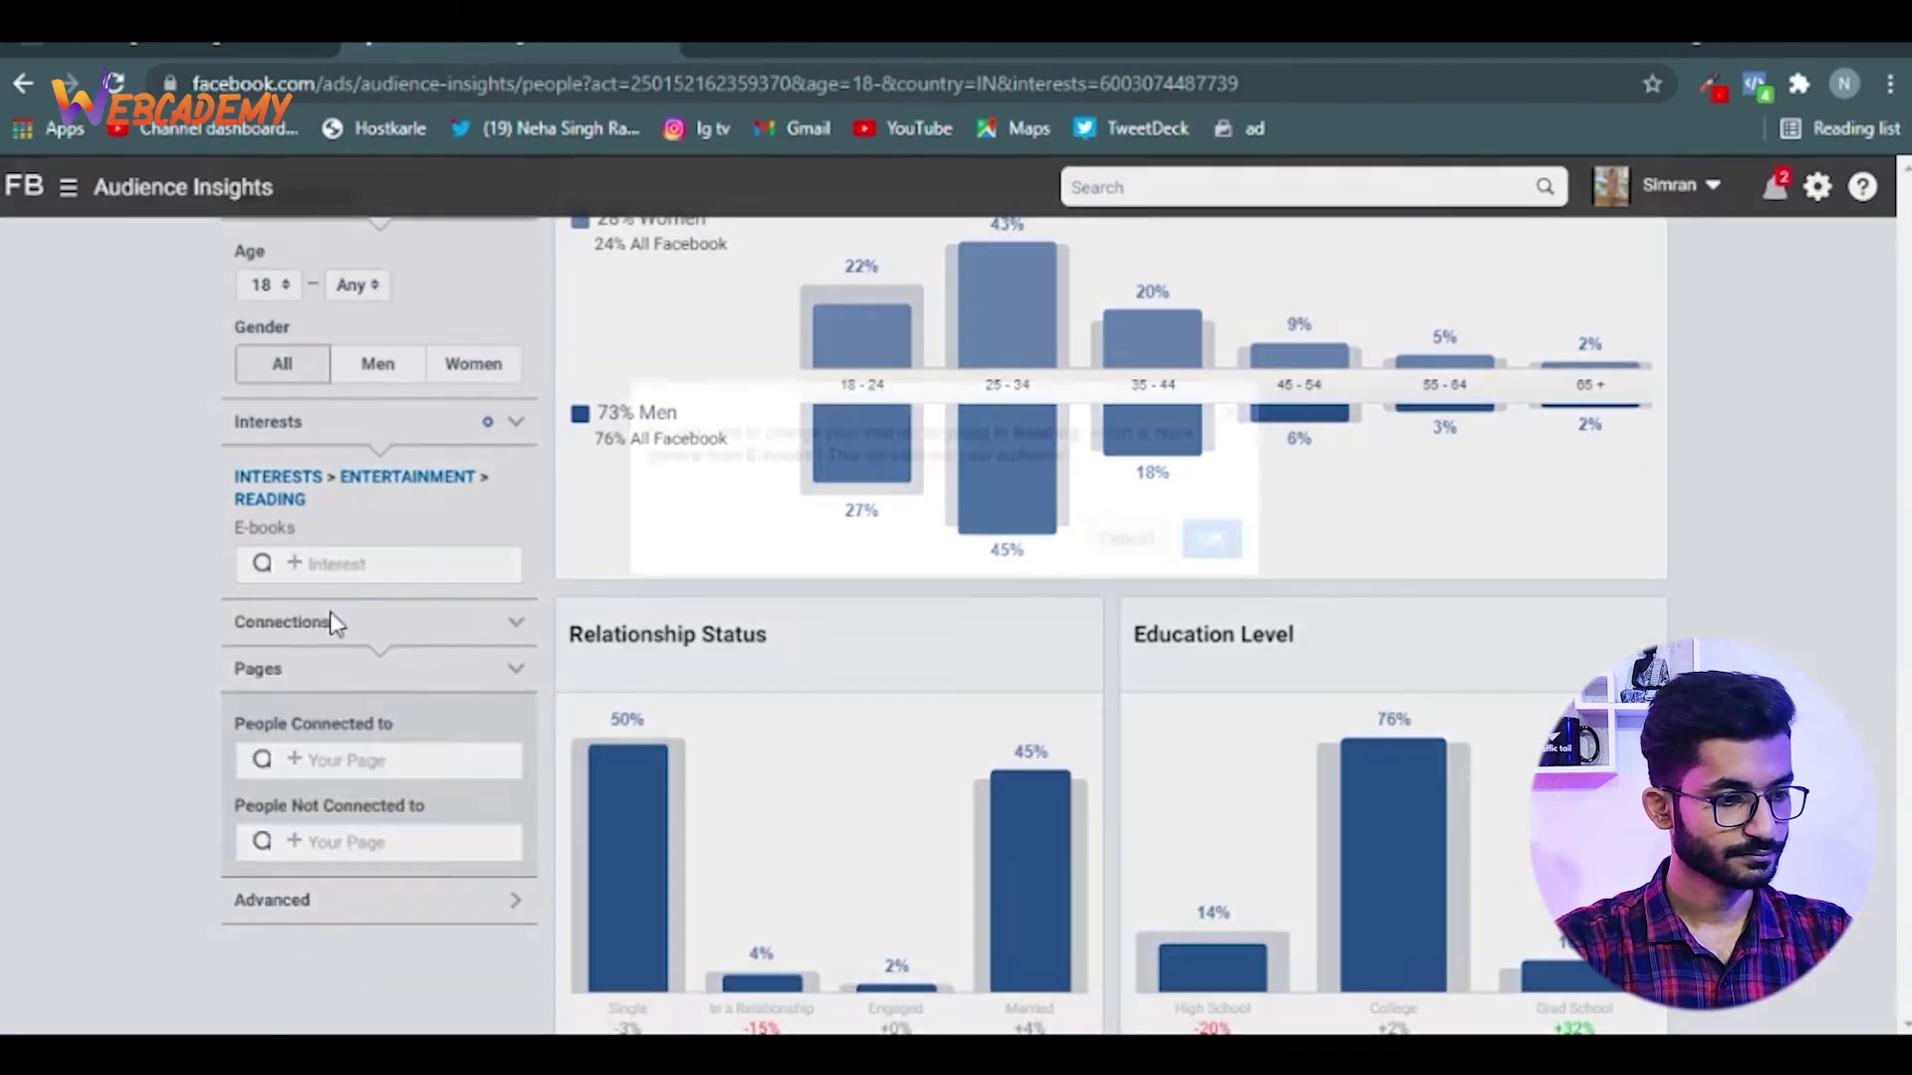
{"action": "left_click", "coordinate": [1211, 537]}
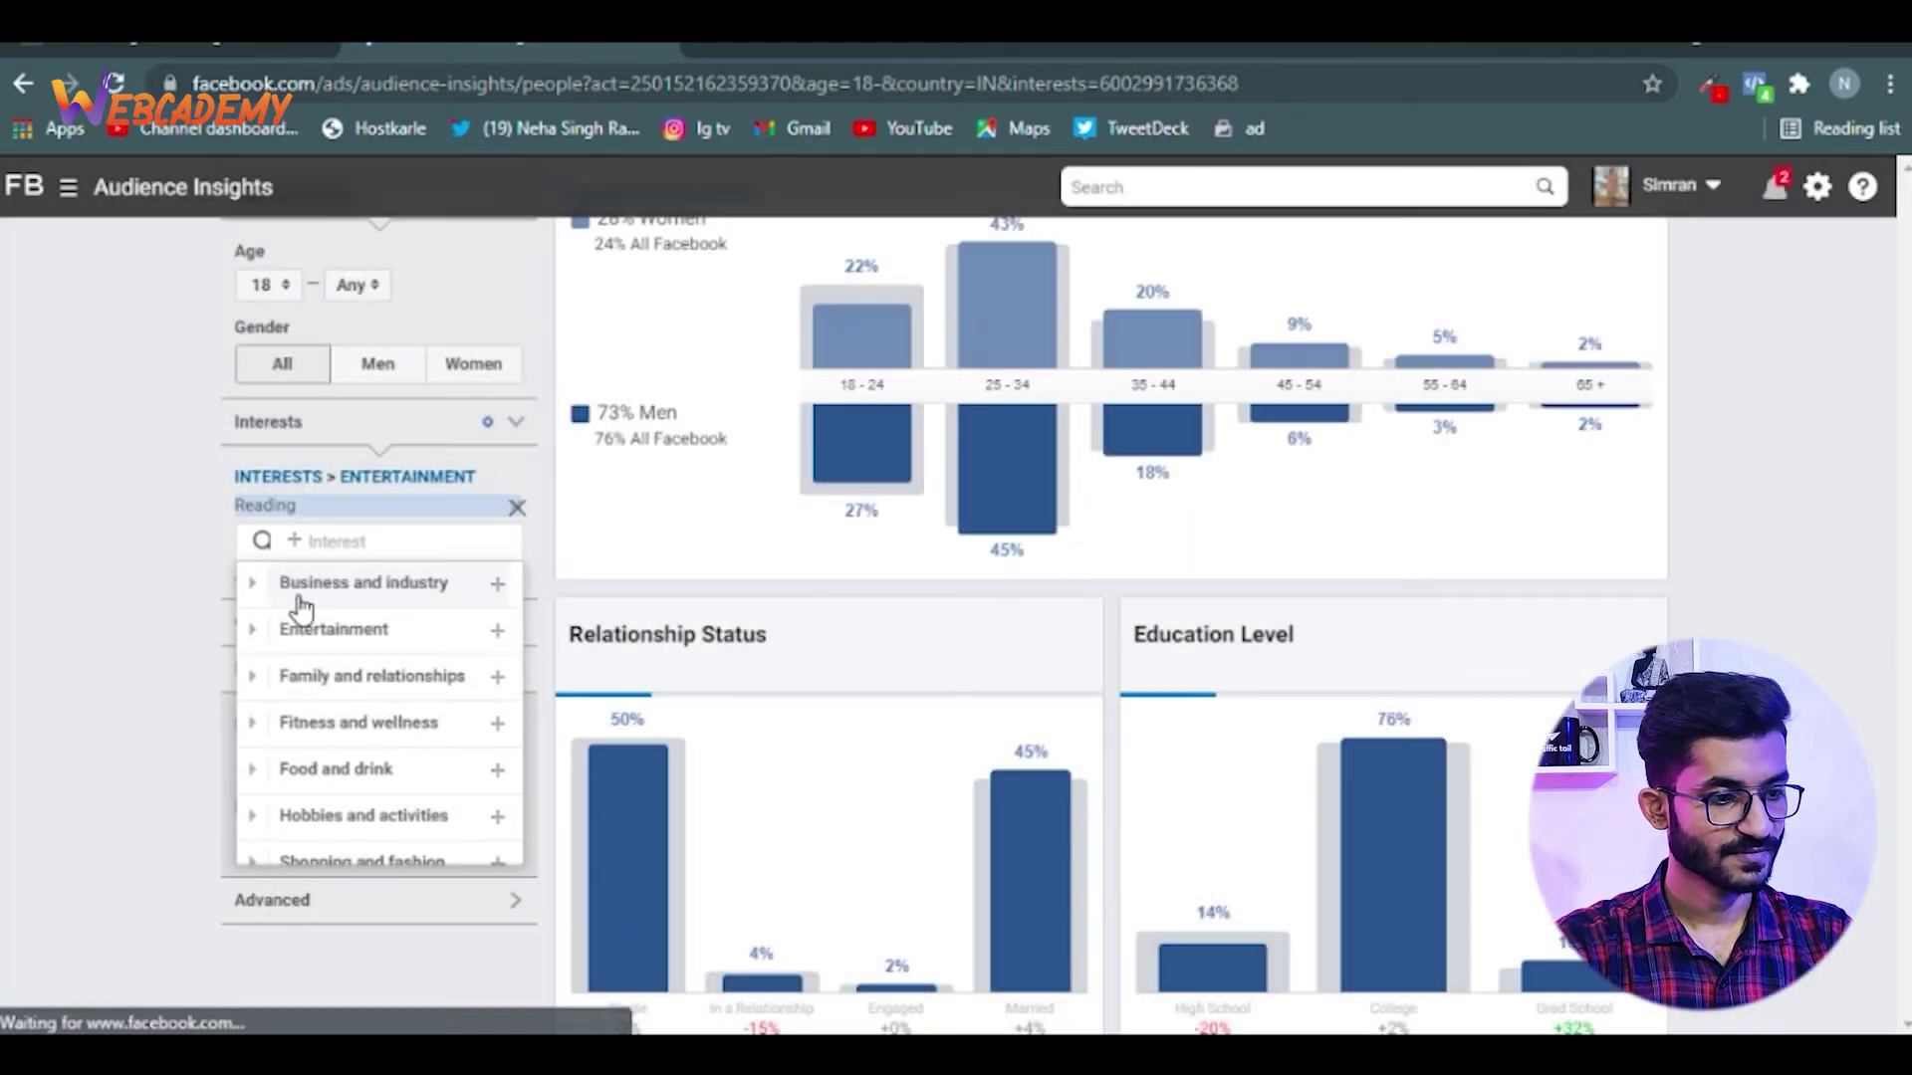
{"action": "scroll", "coordinate": [715, 562], "scroll_direction": "up", "scroll_amount": 1}
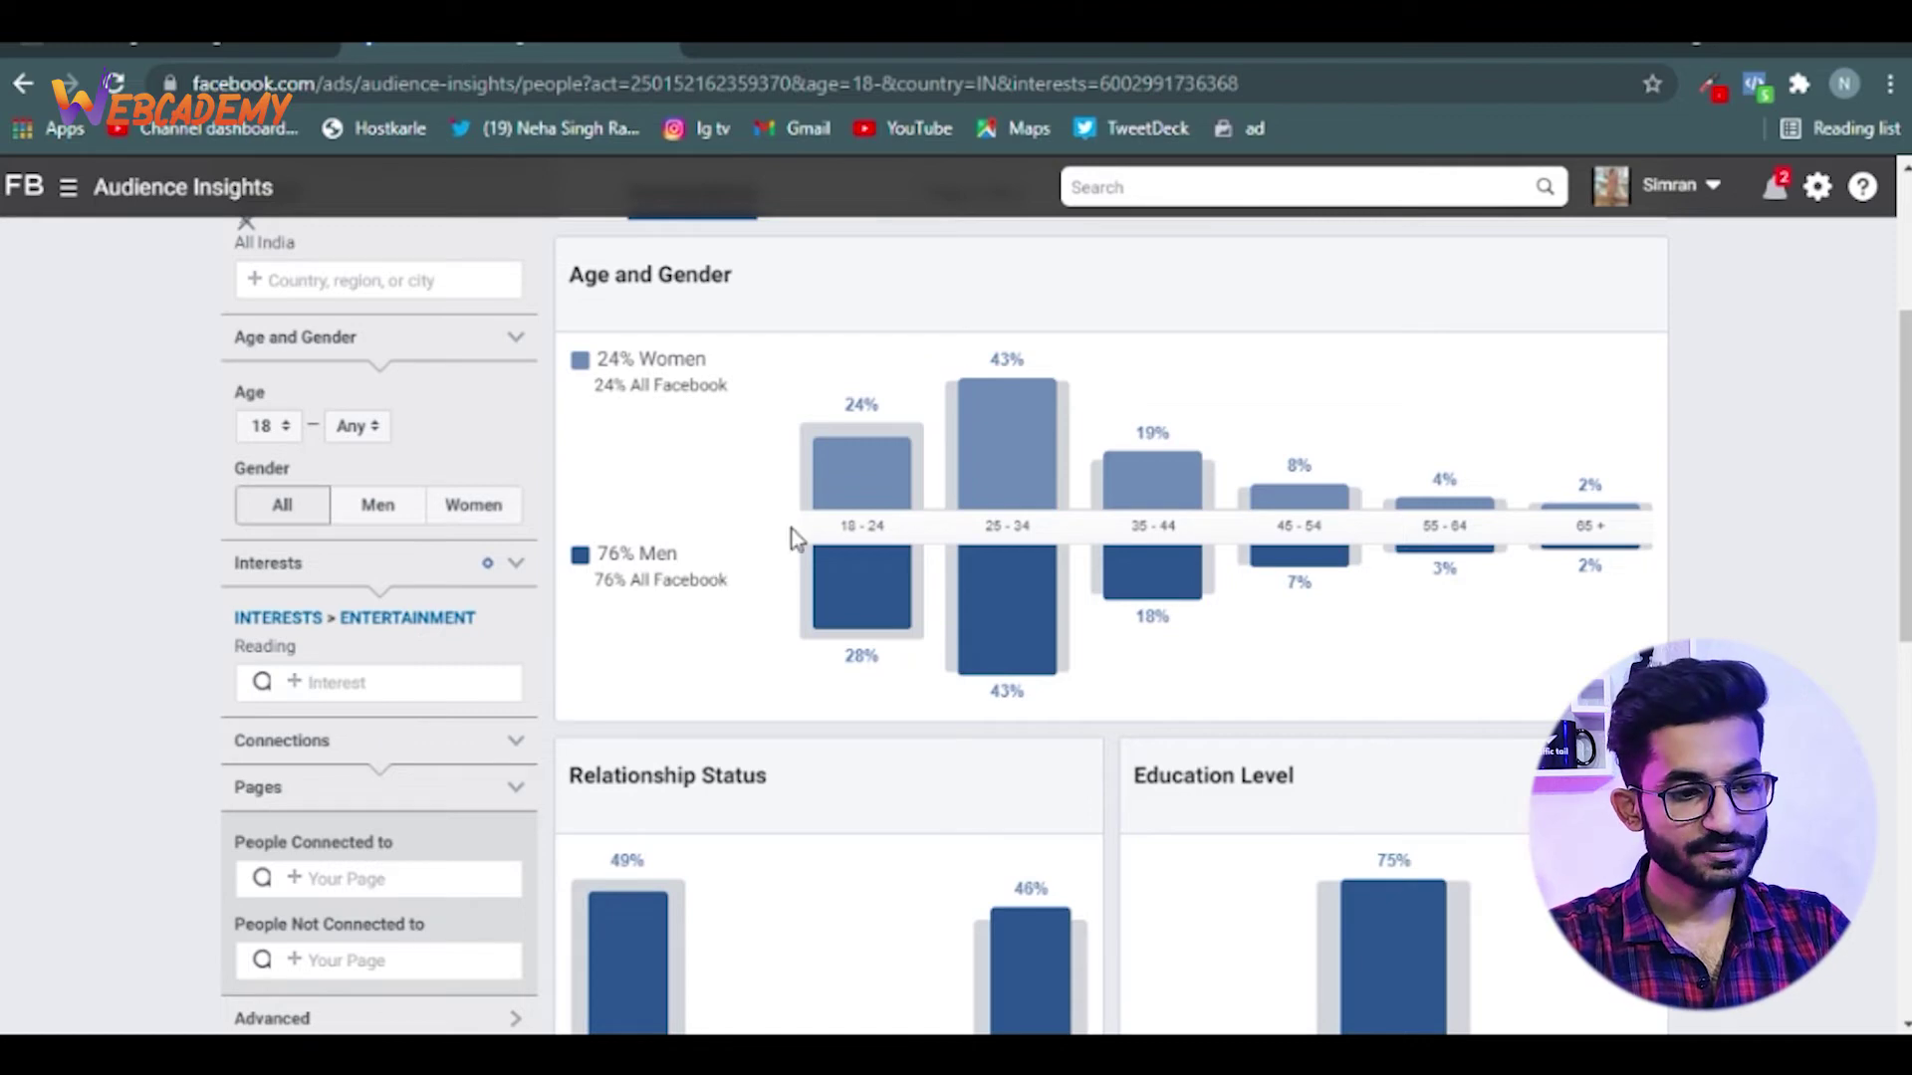
Examine the age and gender breakdown of the Reading audience, comparing men and women across the age groups
{"action": "mouse_move", "coordinate": [892, 460]}
{"action": "mouse_move", "coordinate": [854, 598]}
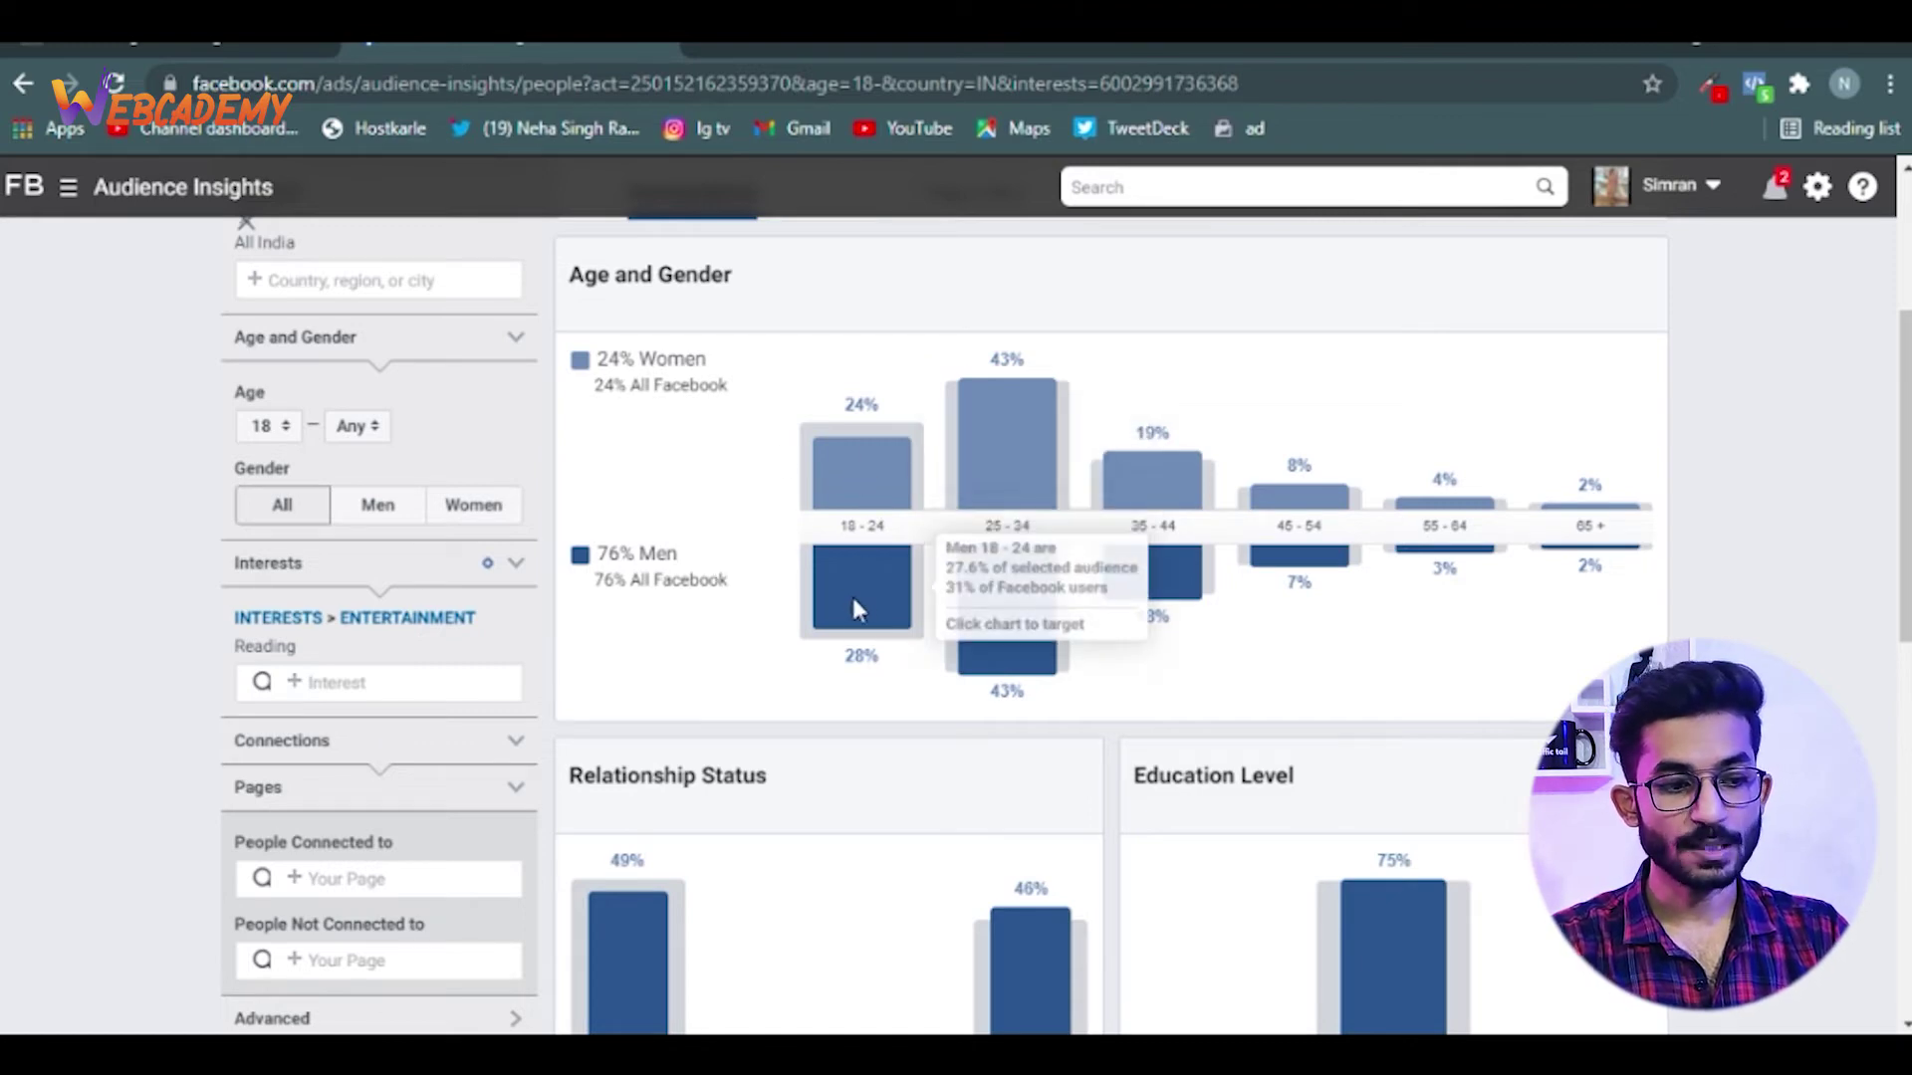
{"action": "mouse_move", "coordinate": [841, 443]}
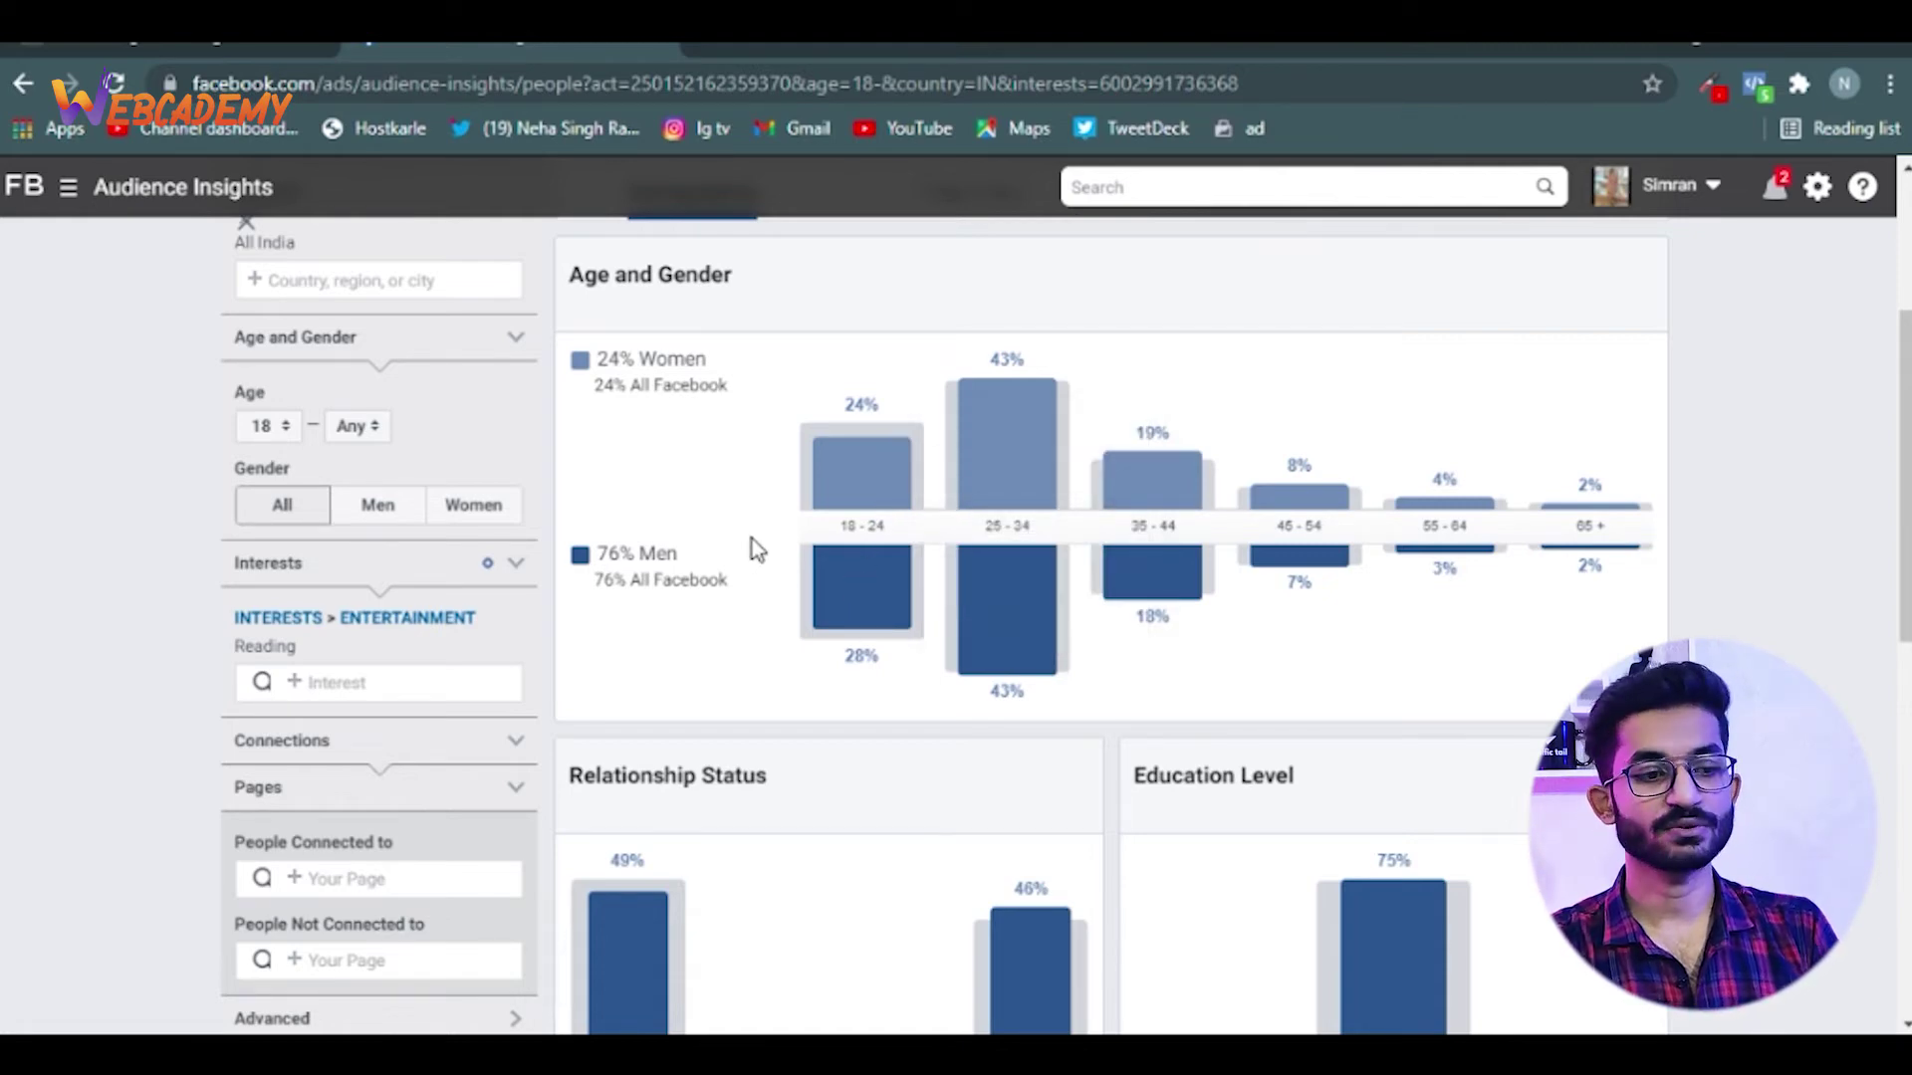
{"action": "mouse_move", "coordinate": [996, 411]}
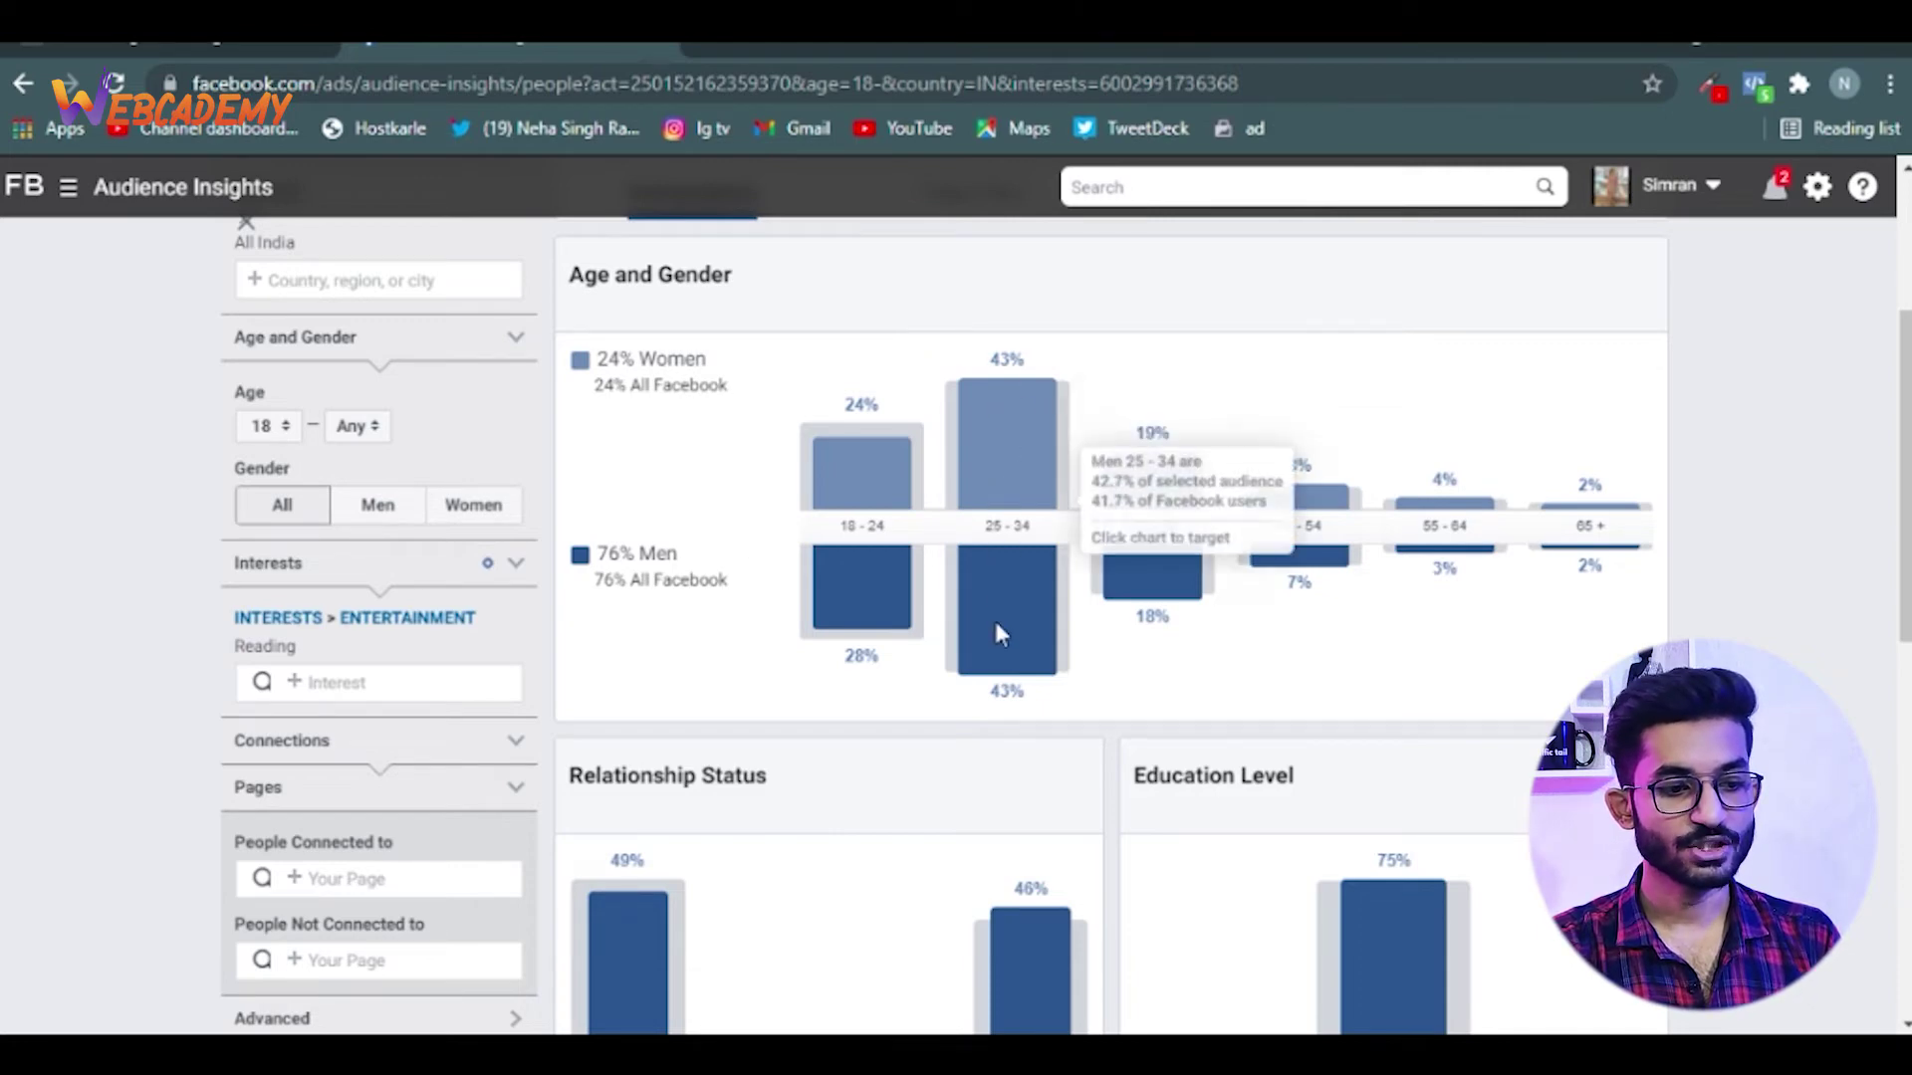
{"action": "mouse_move", "coordinate": [993, 618]}
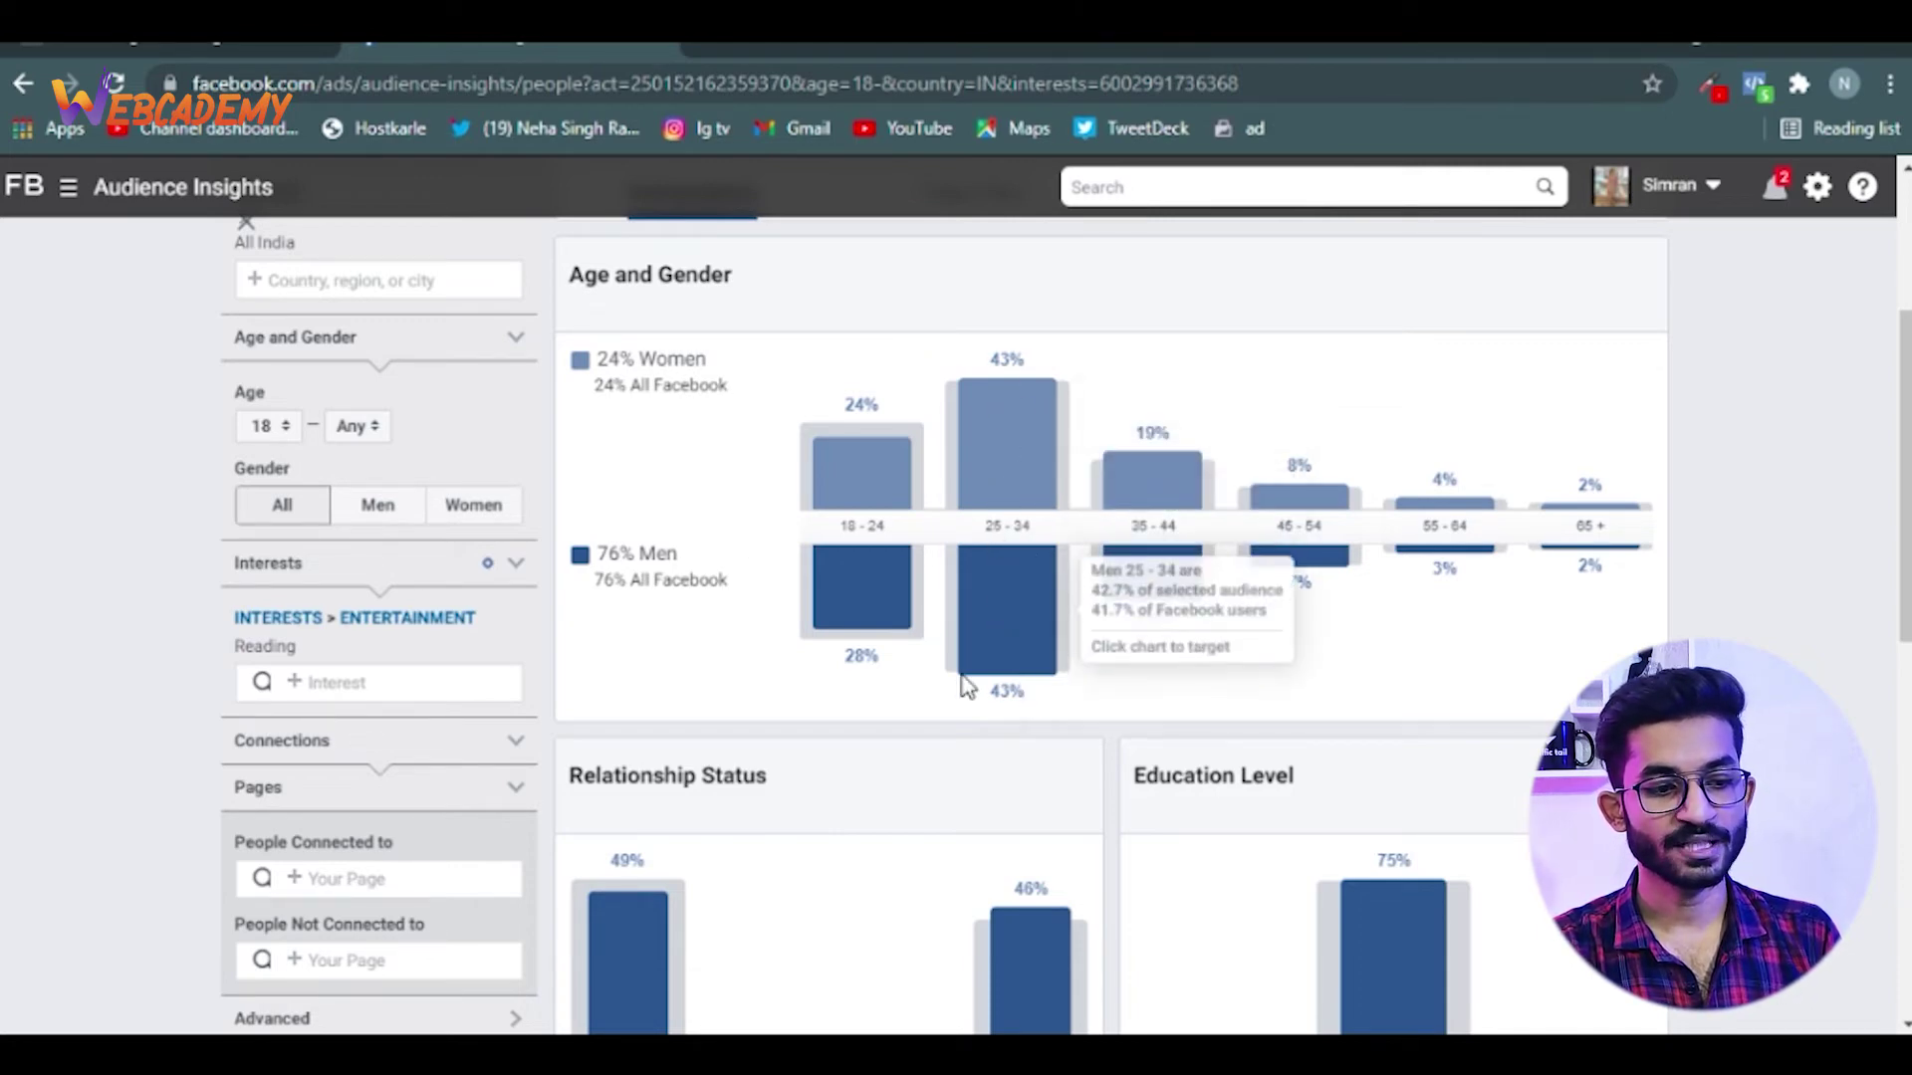
{"action": "mouse_move", "coordinate": [1125, 572]}
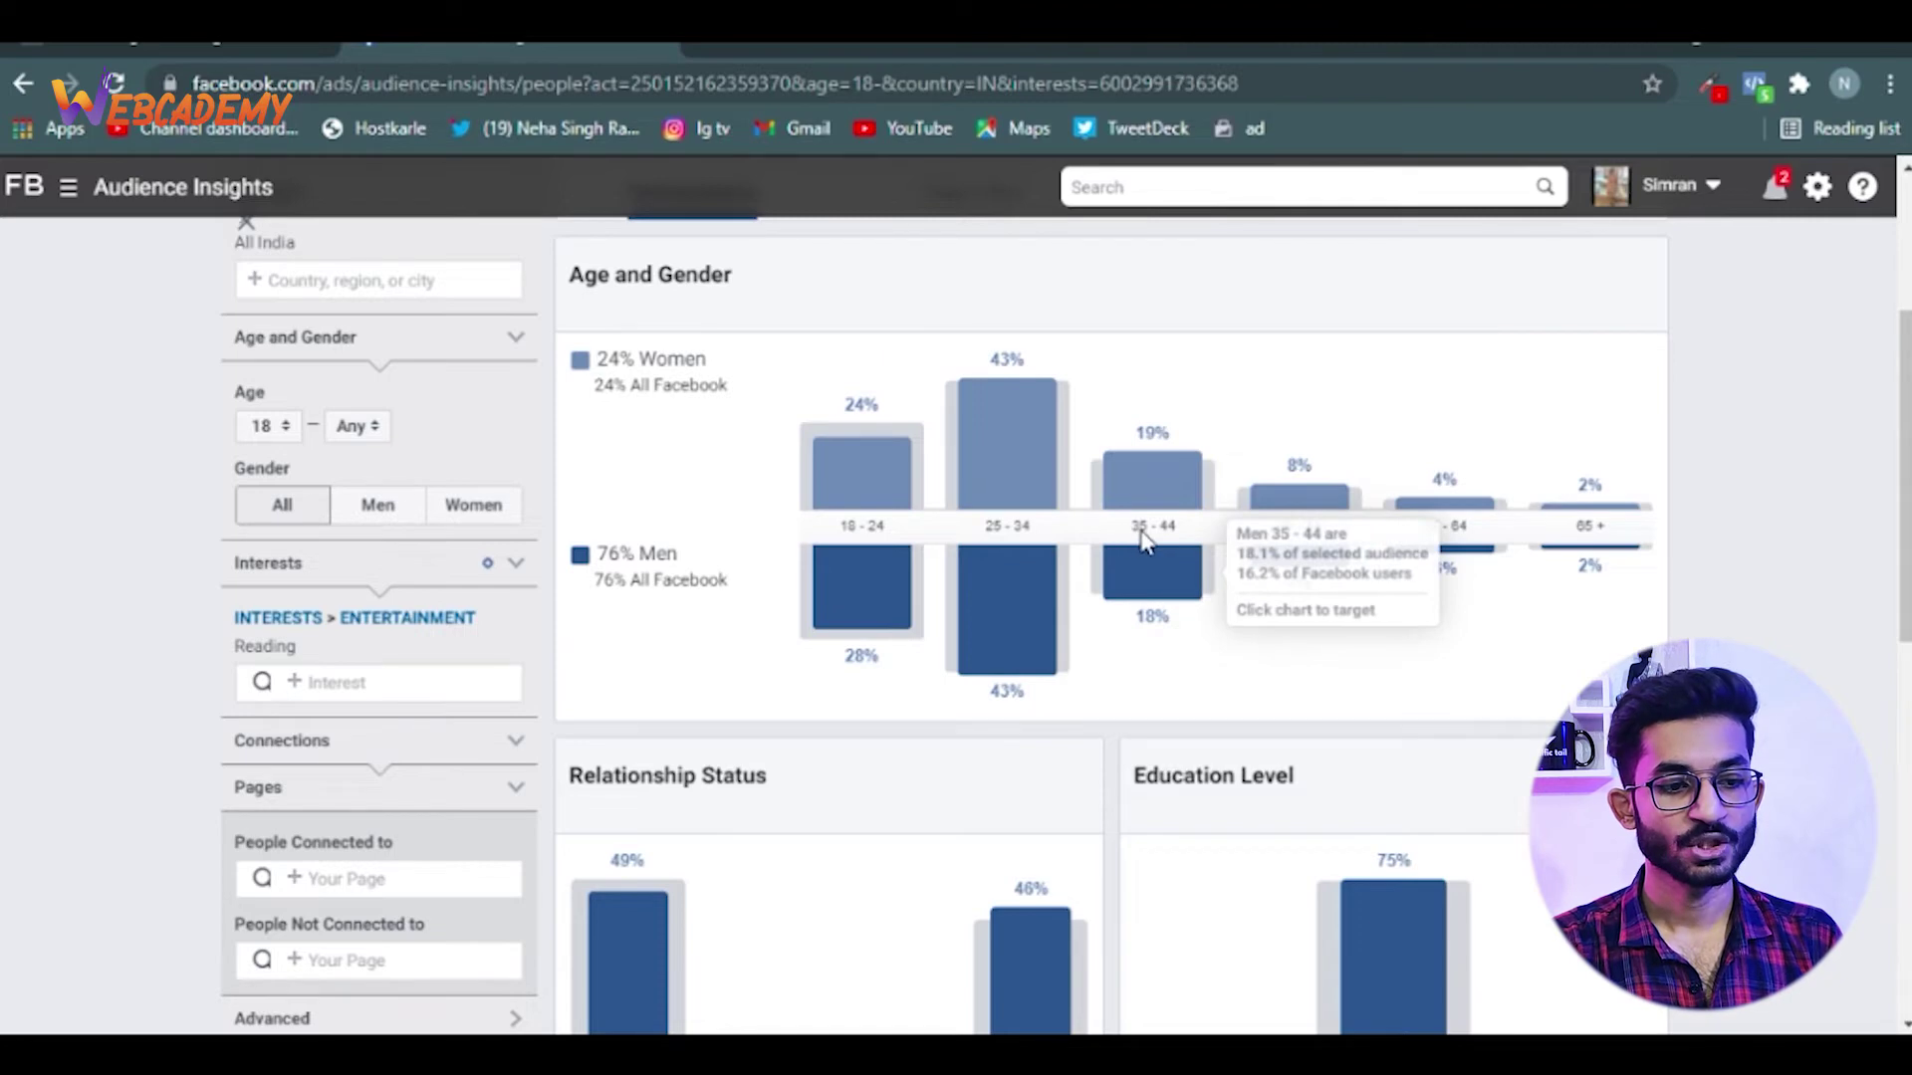
{"action": "mouse_move", "coordinate": [1316, 592]}
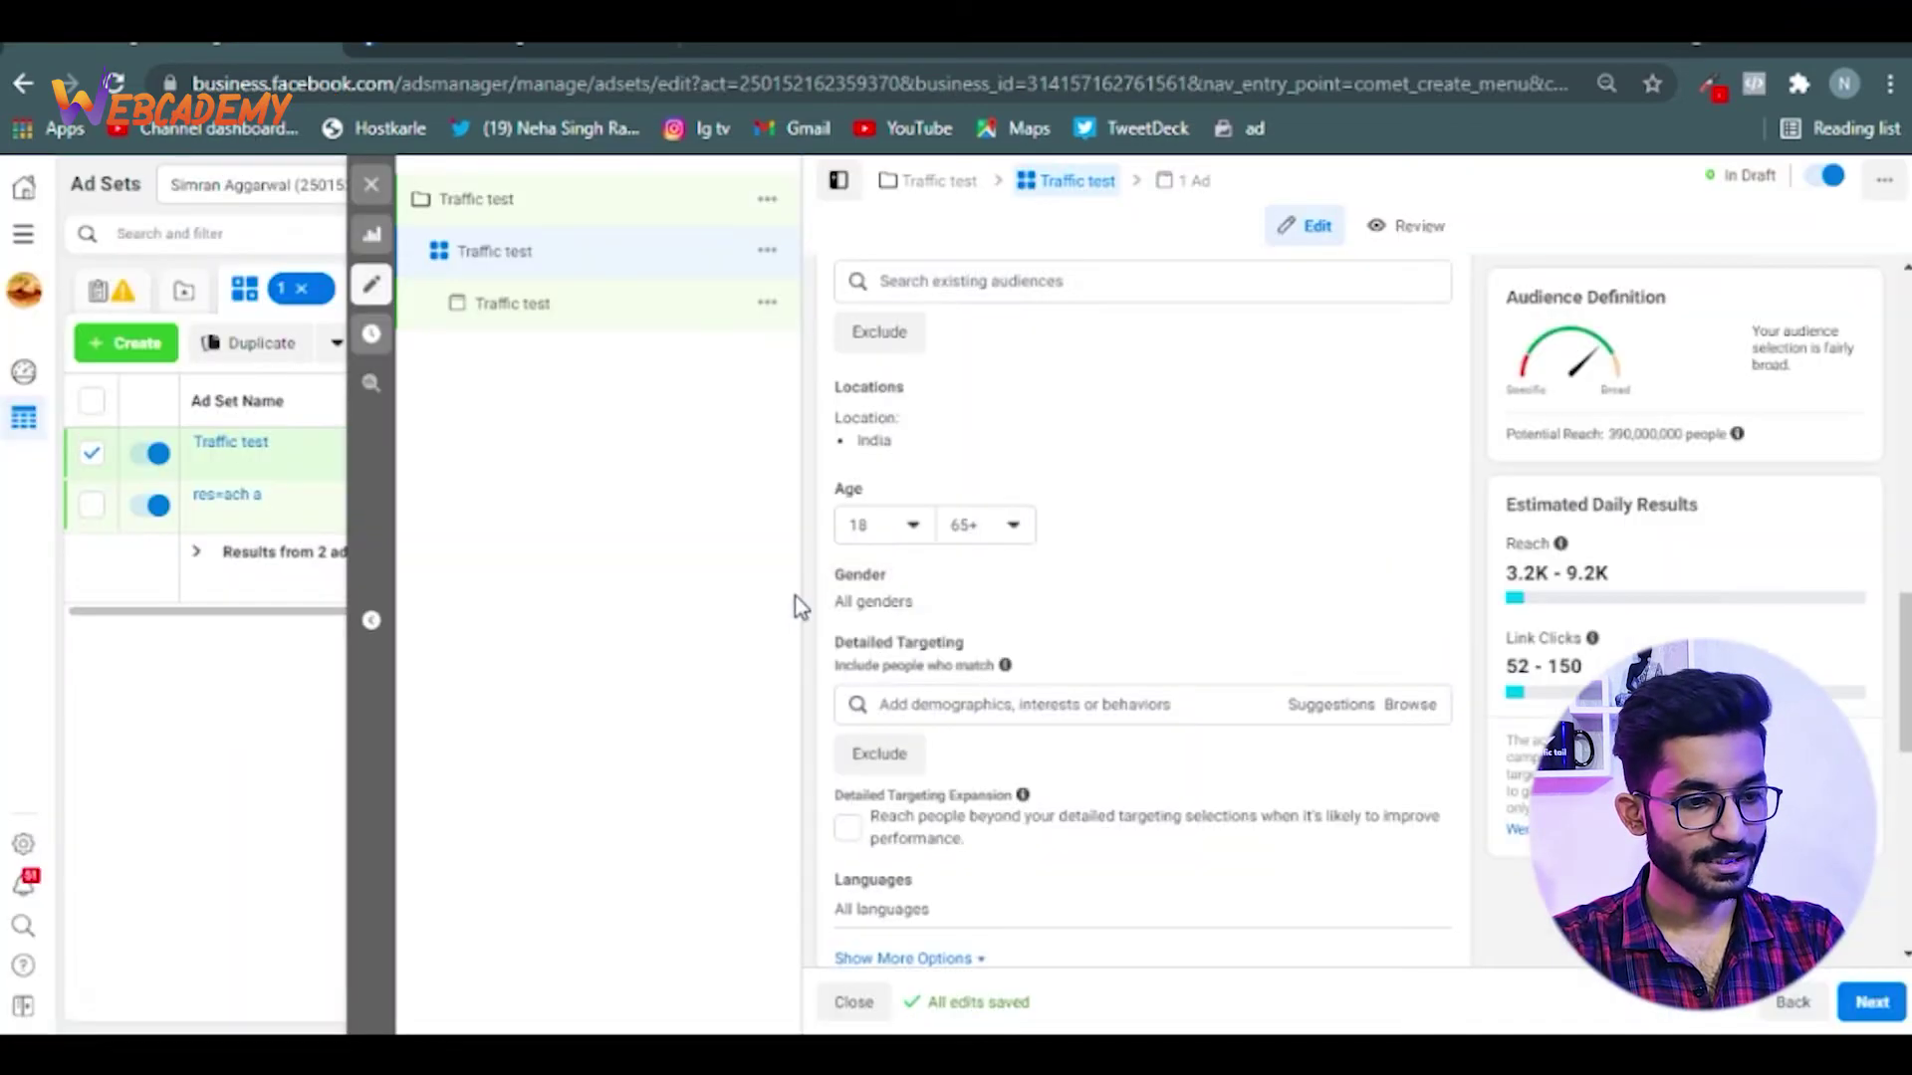
Set the Traffic test ad set's audience age range to 25–55 in Ads Manager
{"action": "left_click", "coordinate": [908, 530]}
{"action": "scroll", "coordinate": [876, 777], "scroll_direction": "down", "scroll_amount": 3}
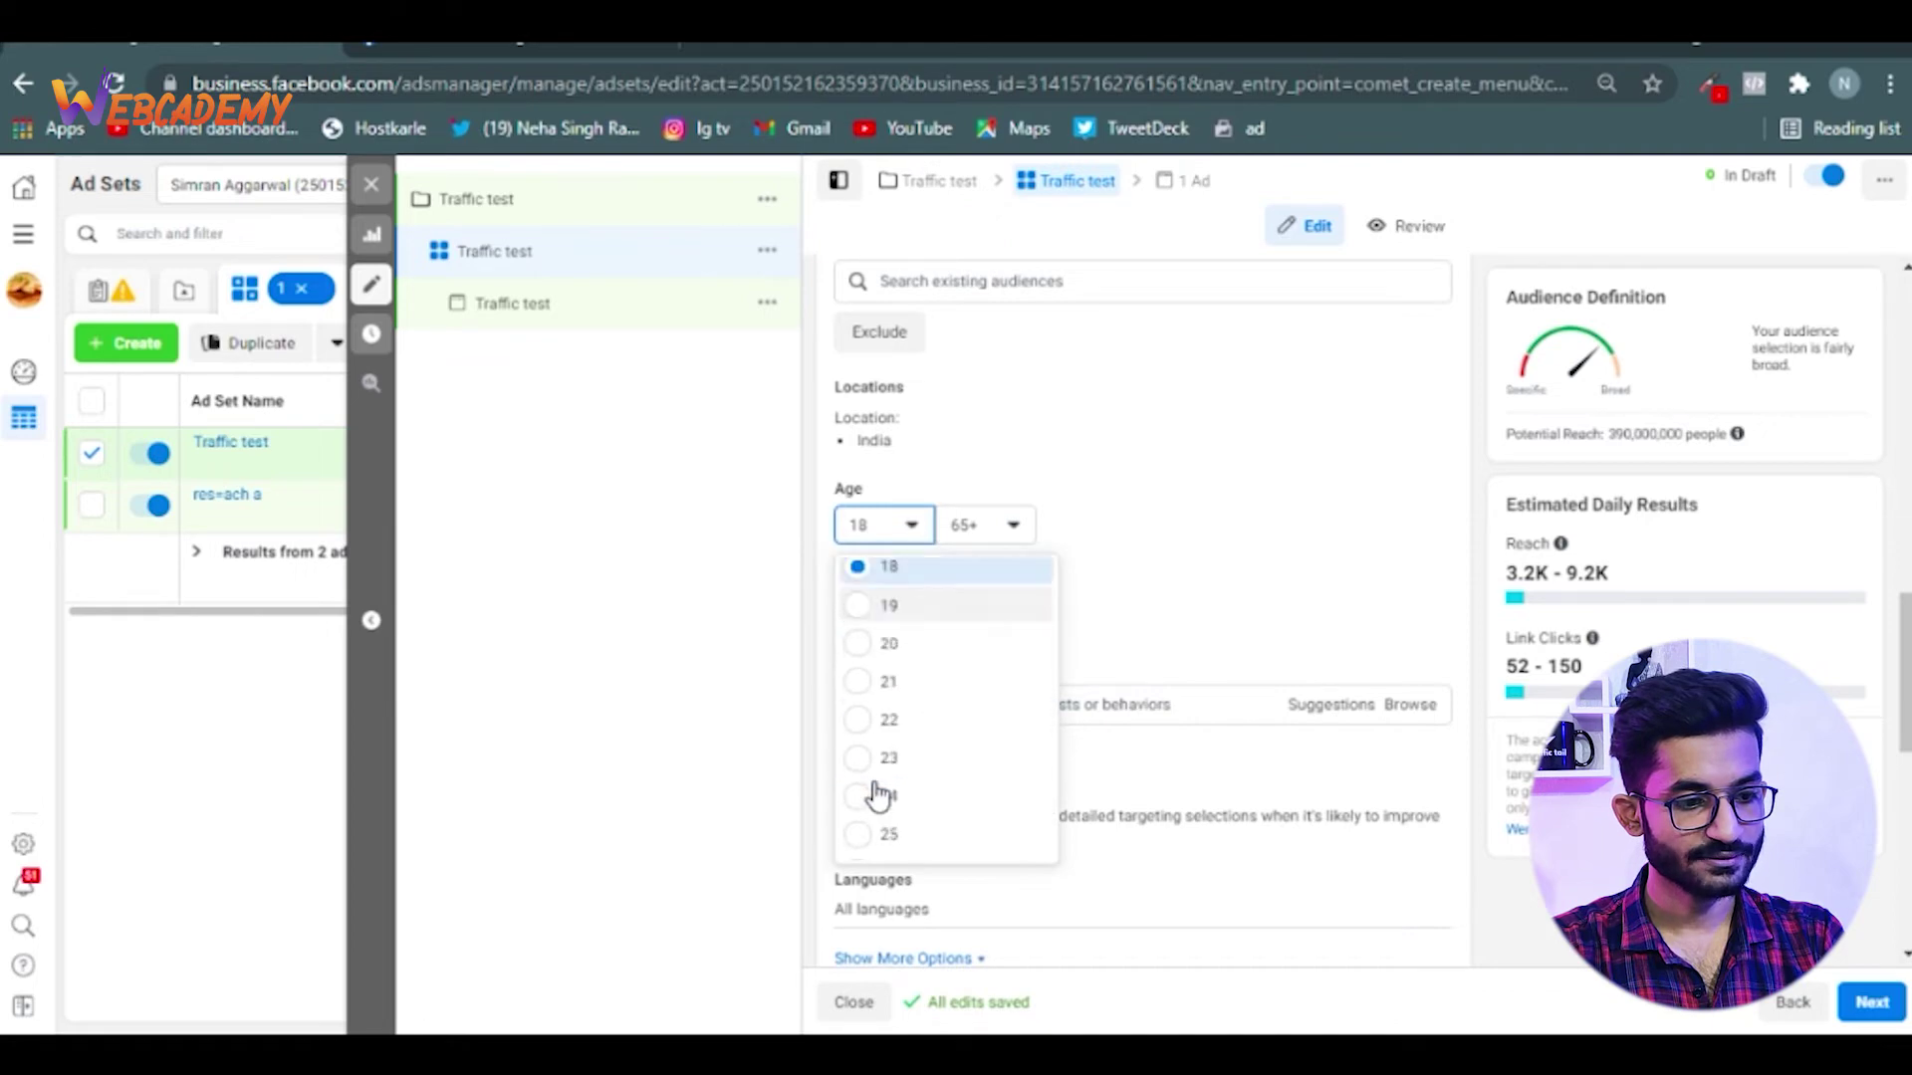
{"action": "left_click", "coordinate": [874, 767]}
{"action": "left_click", "coordinate": [1015, 525]}
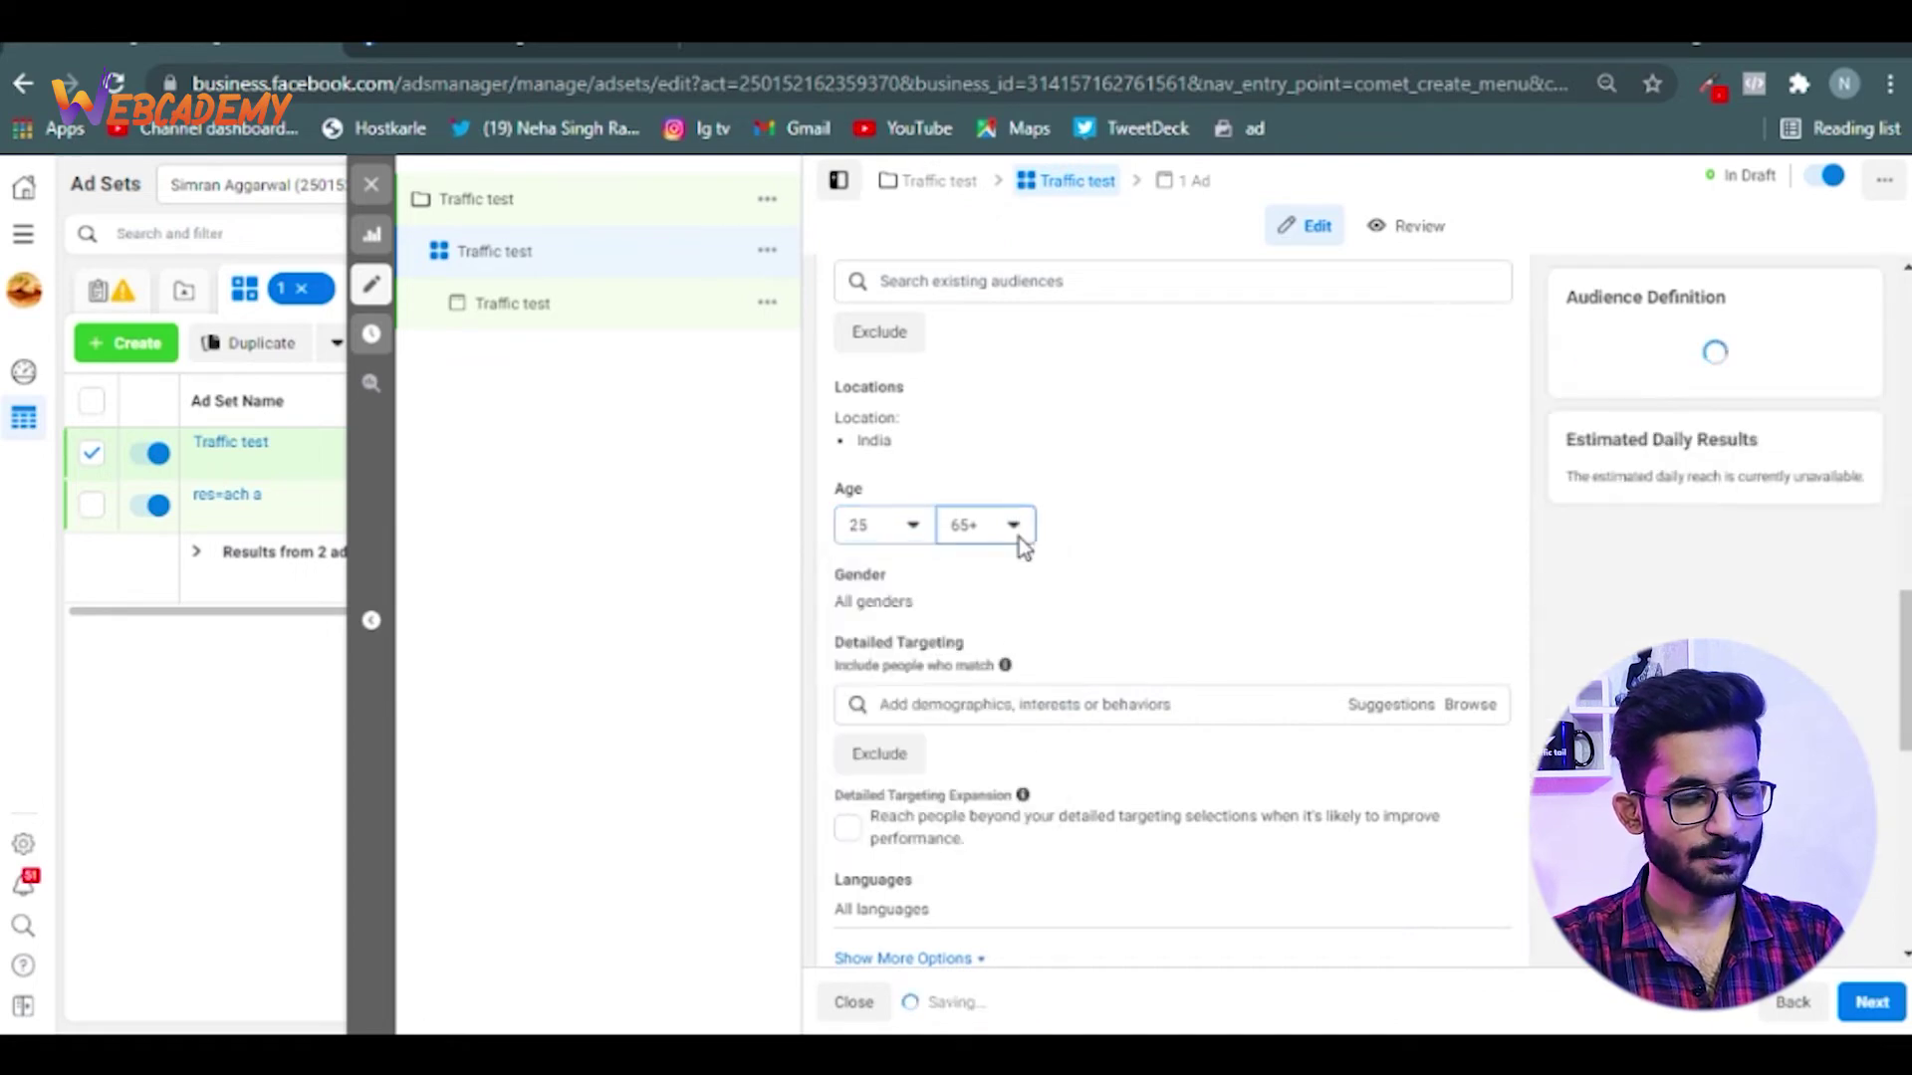
{"action": "scroll", "coordinate": [982, 717], "scroll_direction": "up", "scroll_amount": 2}
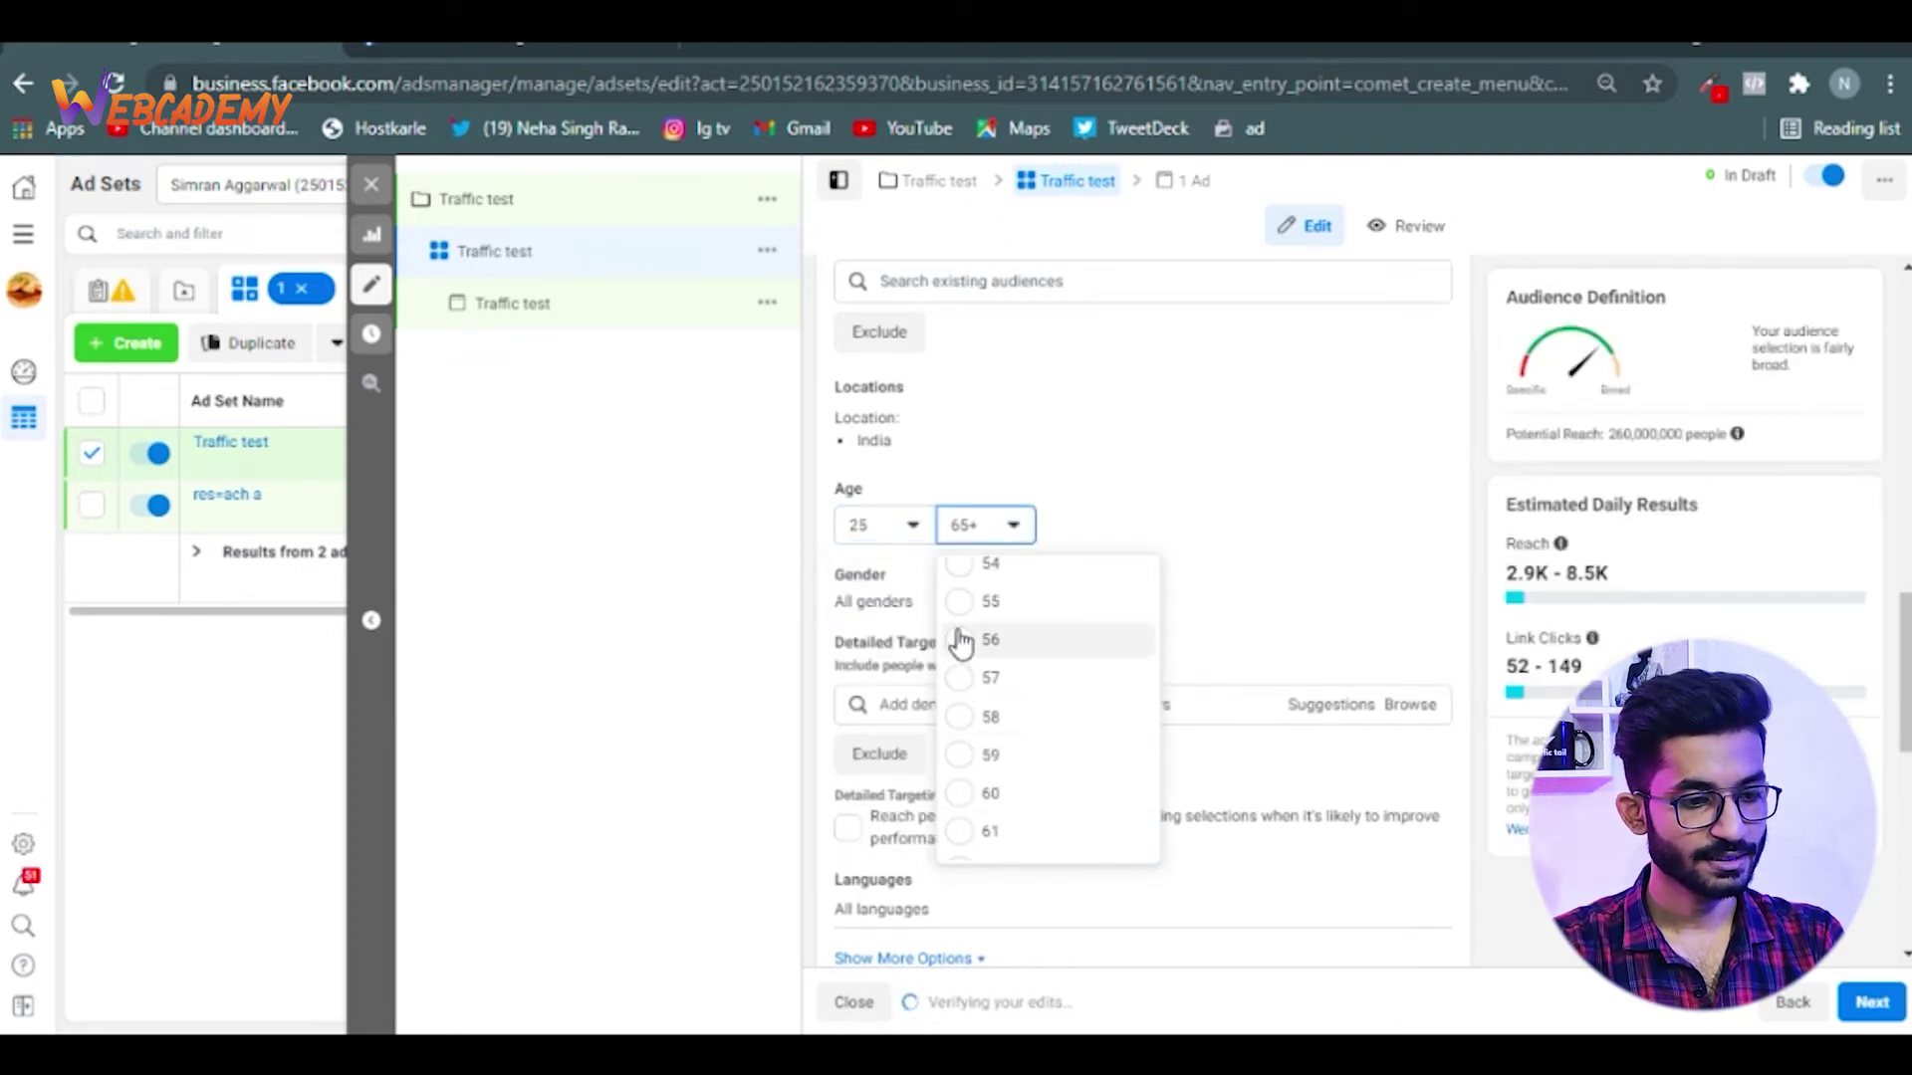
{"action": "left_click", "coordinate": [980, 602]}
{"action": "scroll", "coordinate": [1358, 625], "scroll_direction": "down", "scroll_amount": 2}
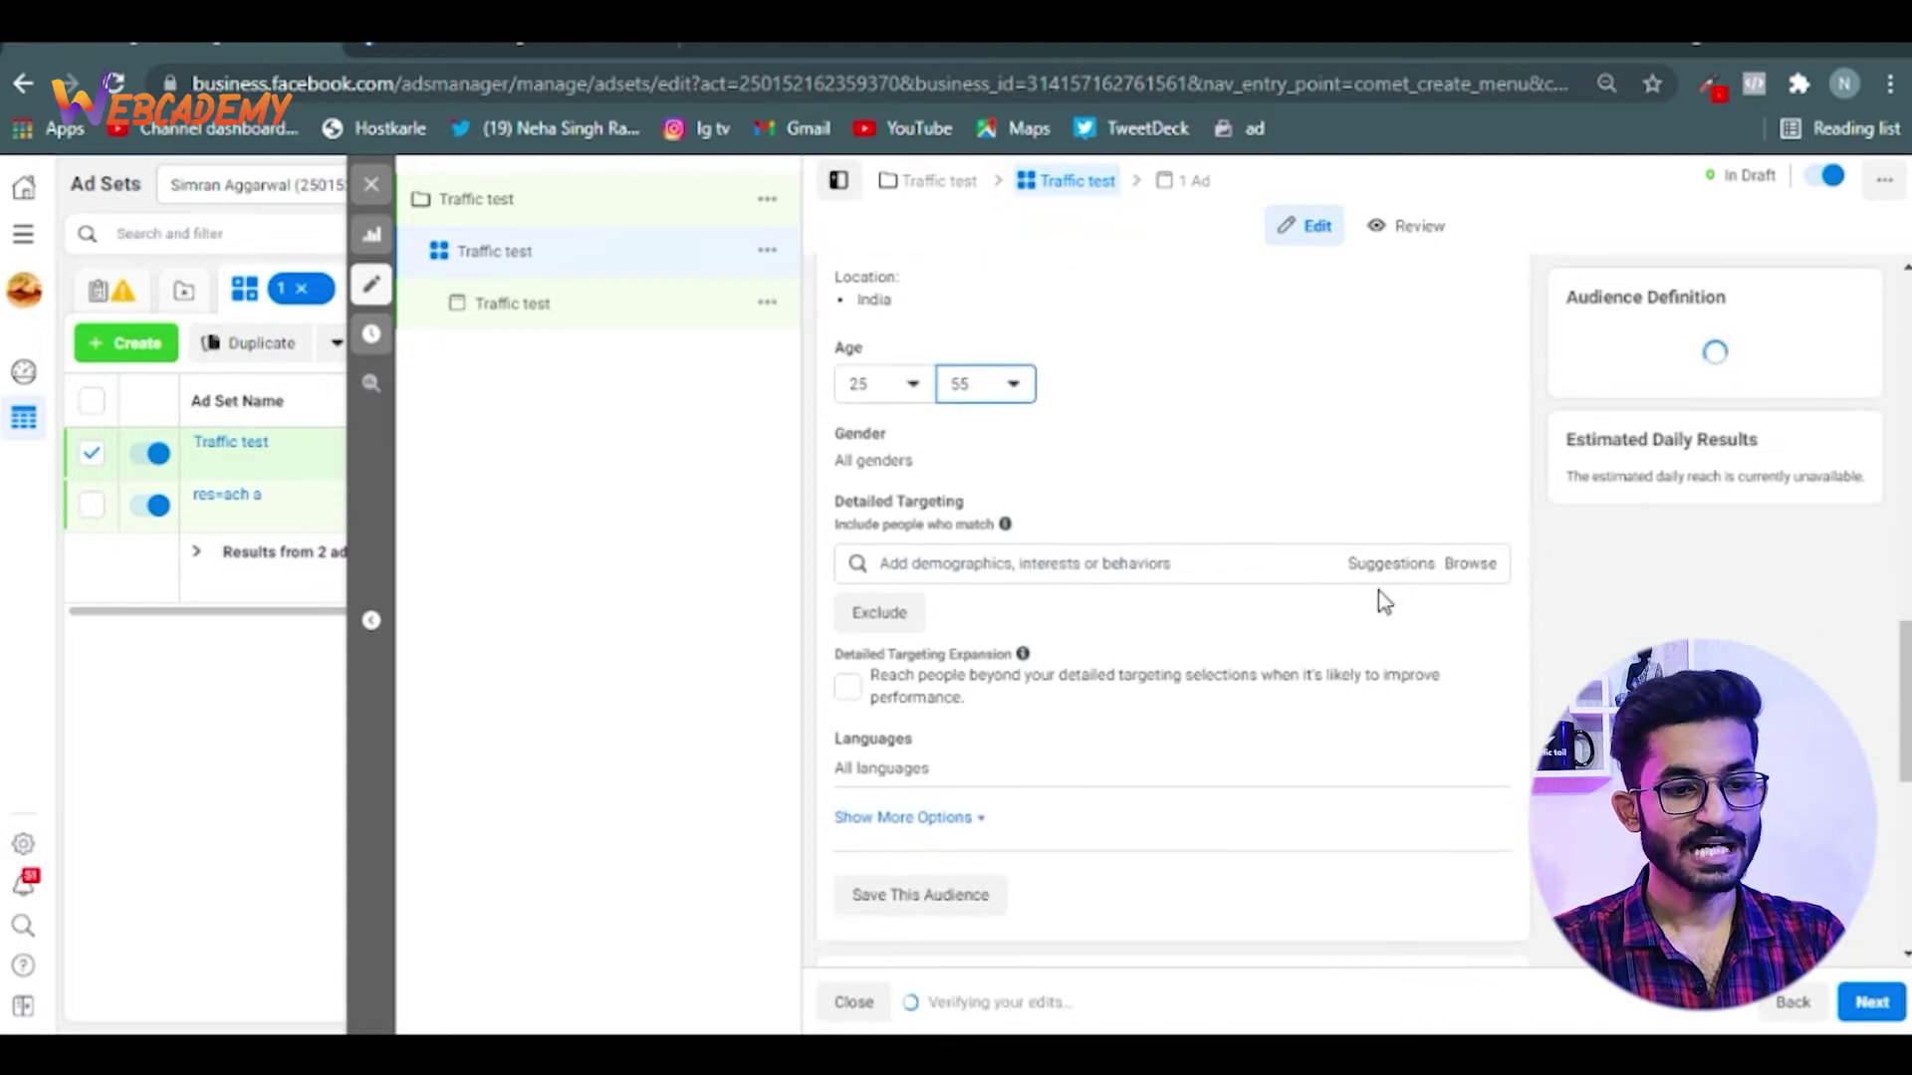
Switch back to Audience Insights and recheck the Reading audience's age distribution
{"action": "left_click", "coordinate": [468, 33]}
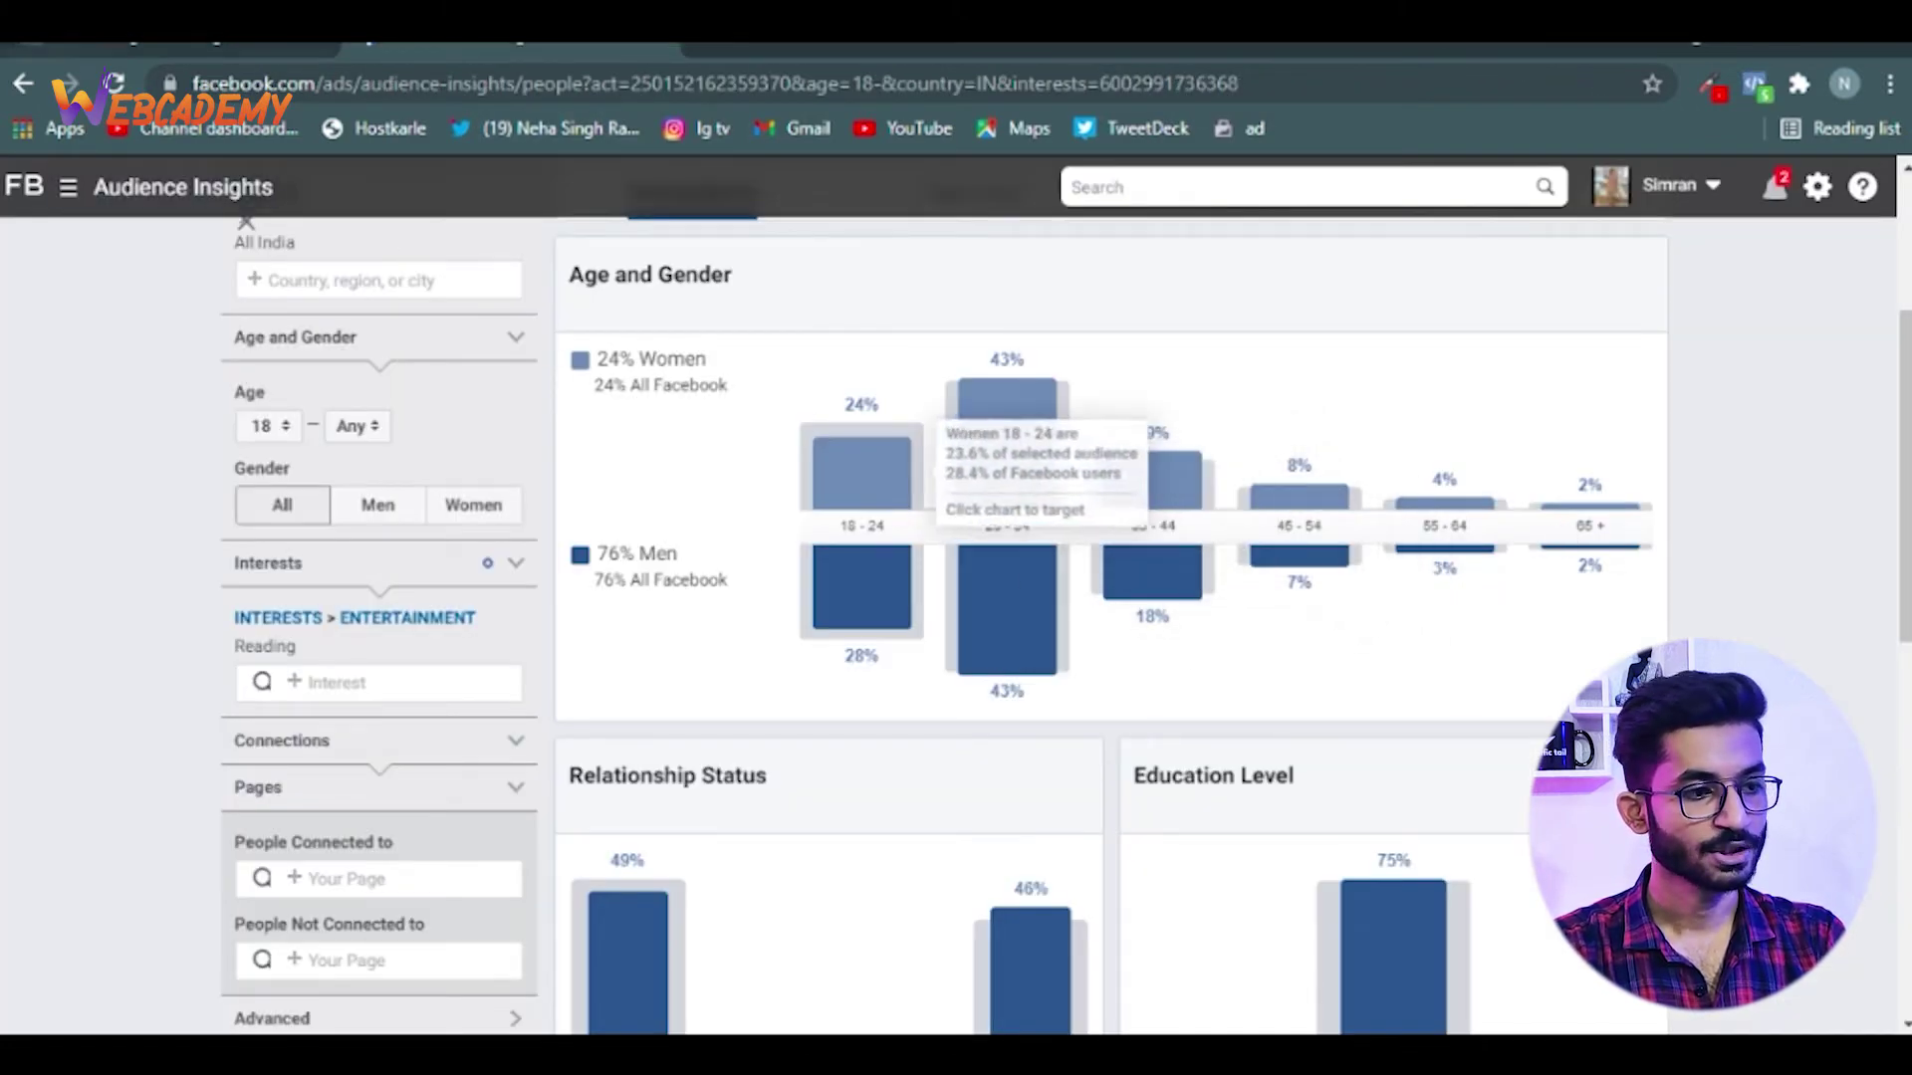
{"action": "key", "text": "ctrl+Tab"}
{"action": "left_click", "coordinate": [399, 45]}
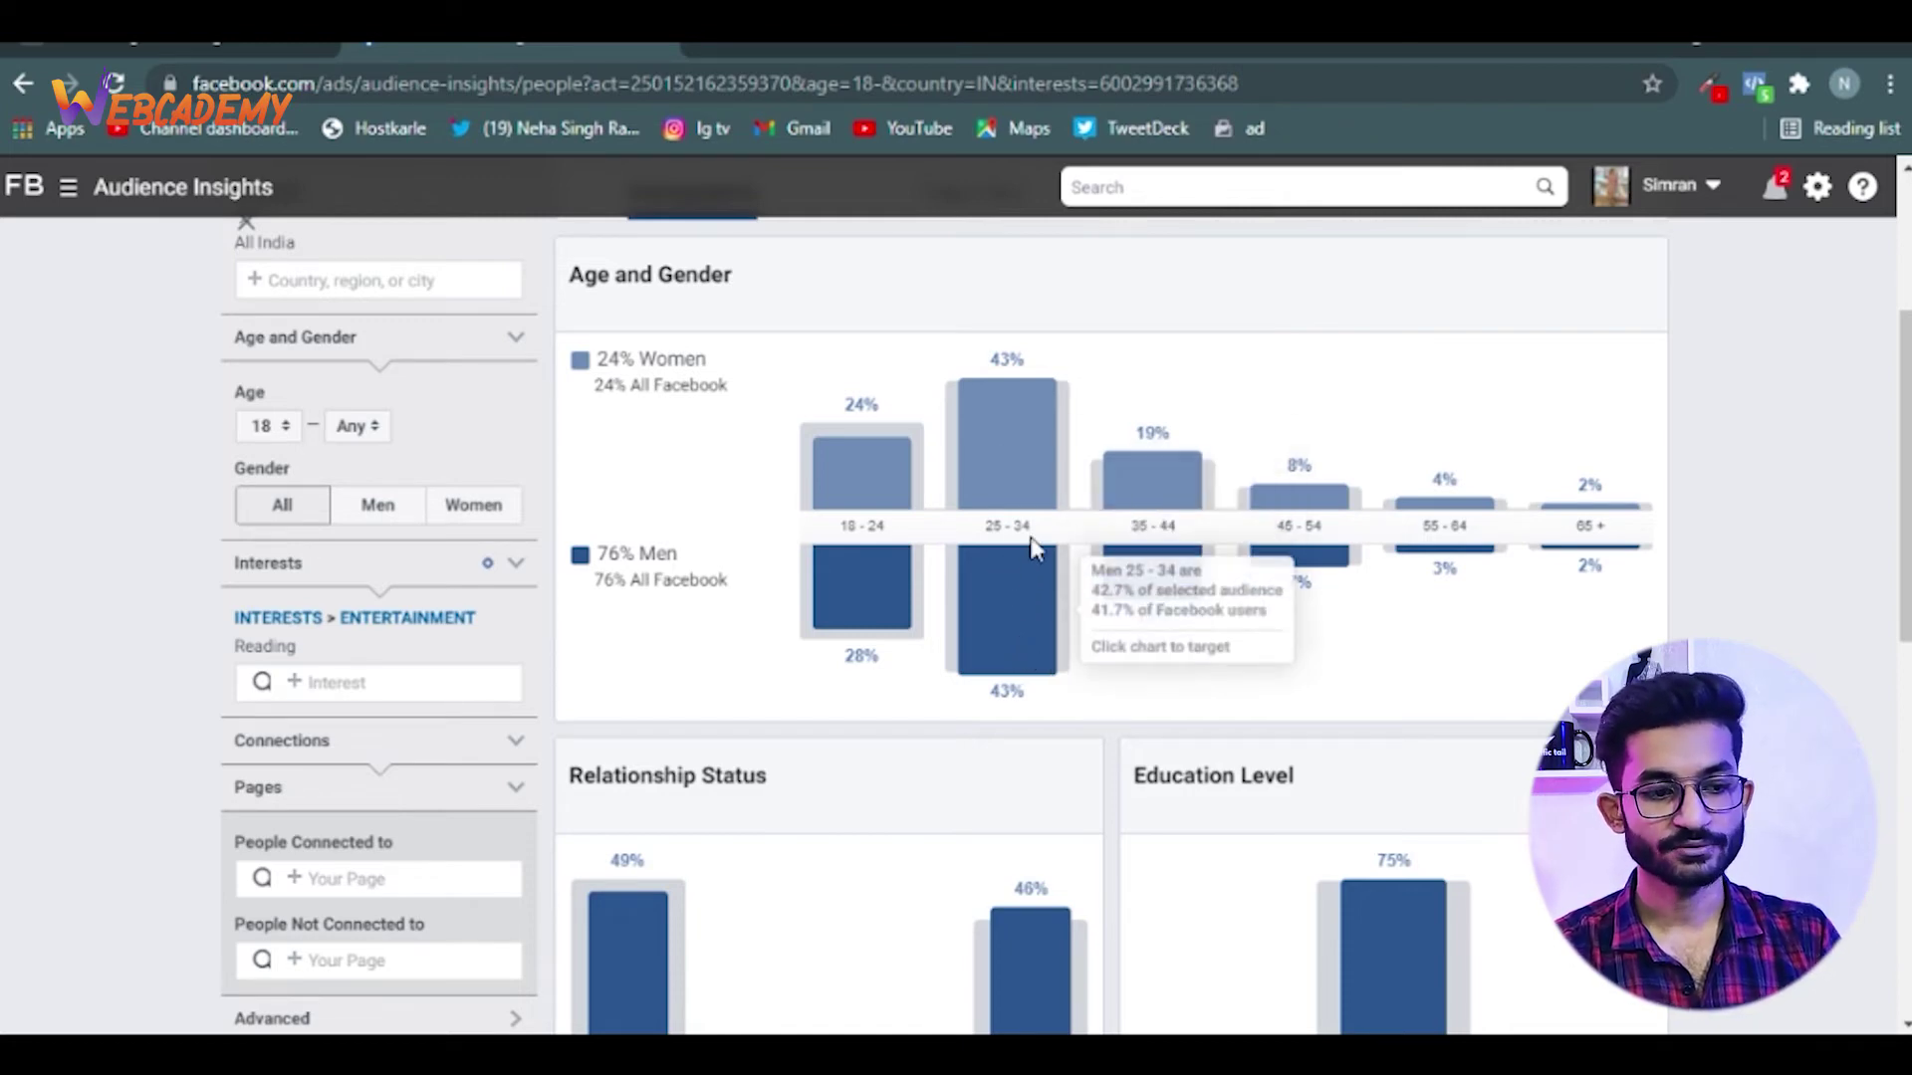
Return to the Traffic test ad set in Ads Manager and add the E-books and Ebook Lovers interests to its detailed targeting
{"action": "left_click", "coordinate": [211, 45]}
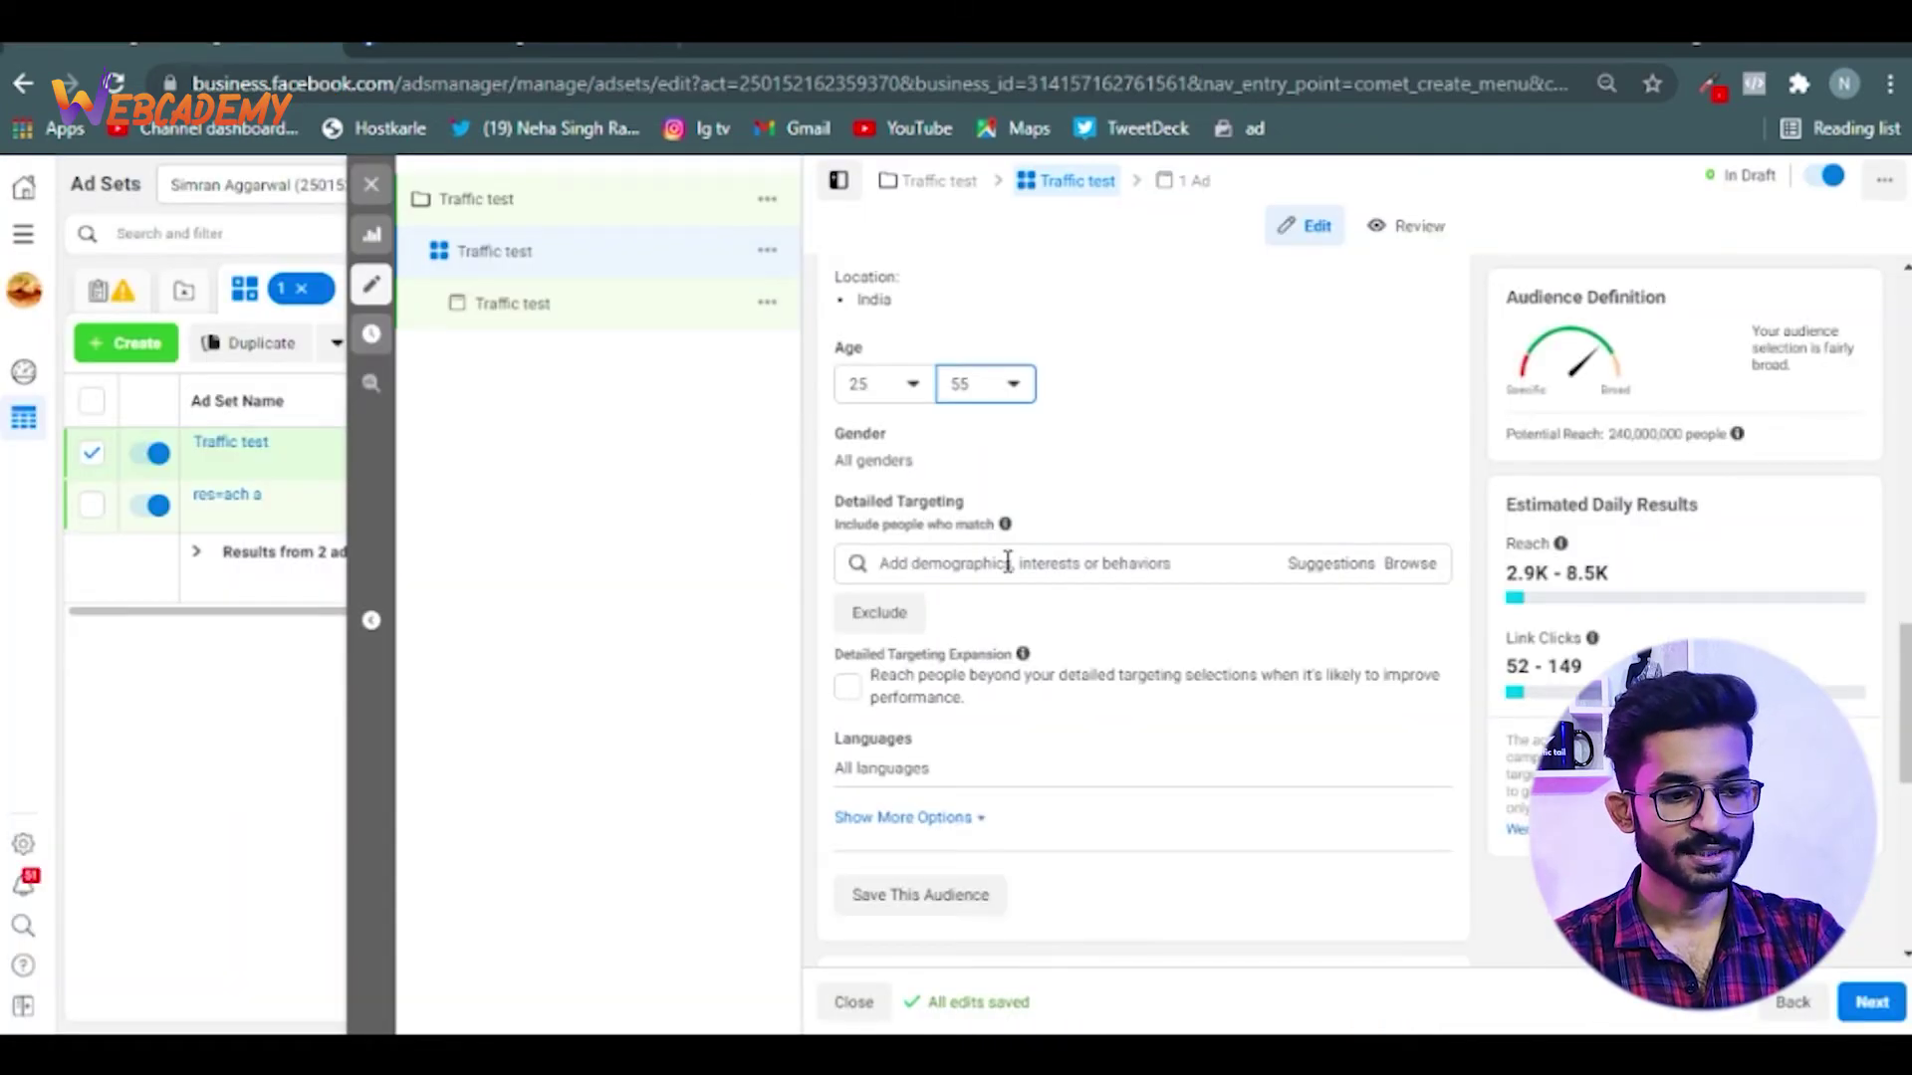
{"action": "left_click", "coordinate": [1008, 562]}
{"action": "type", "text": "d"}
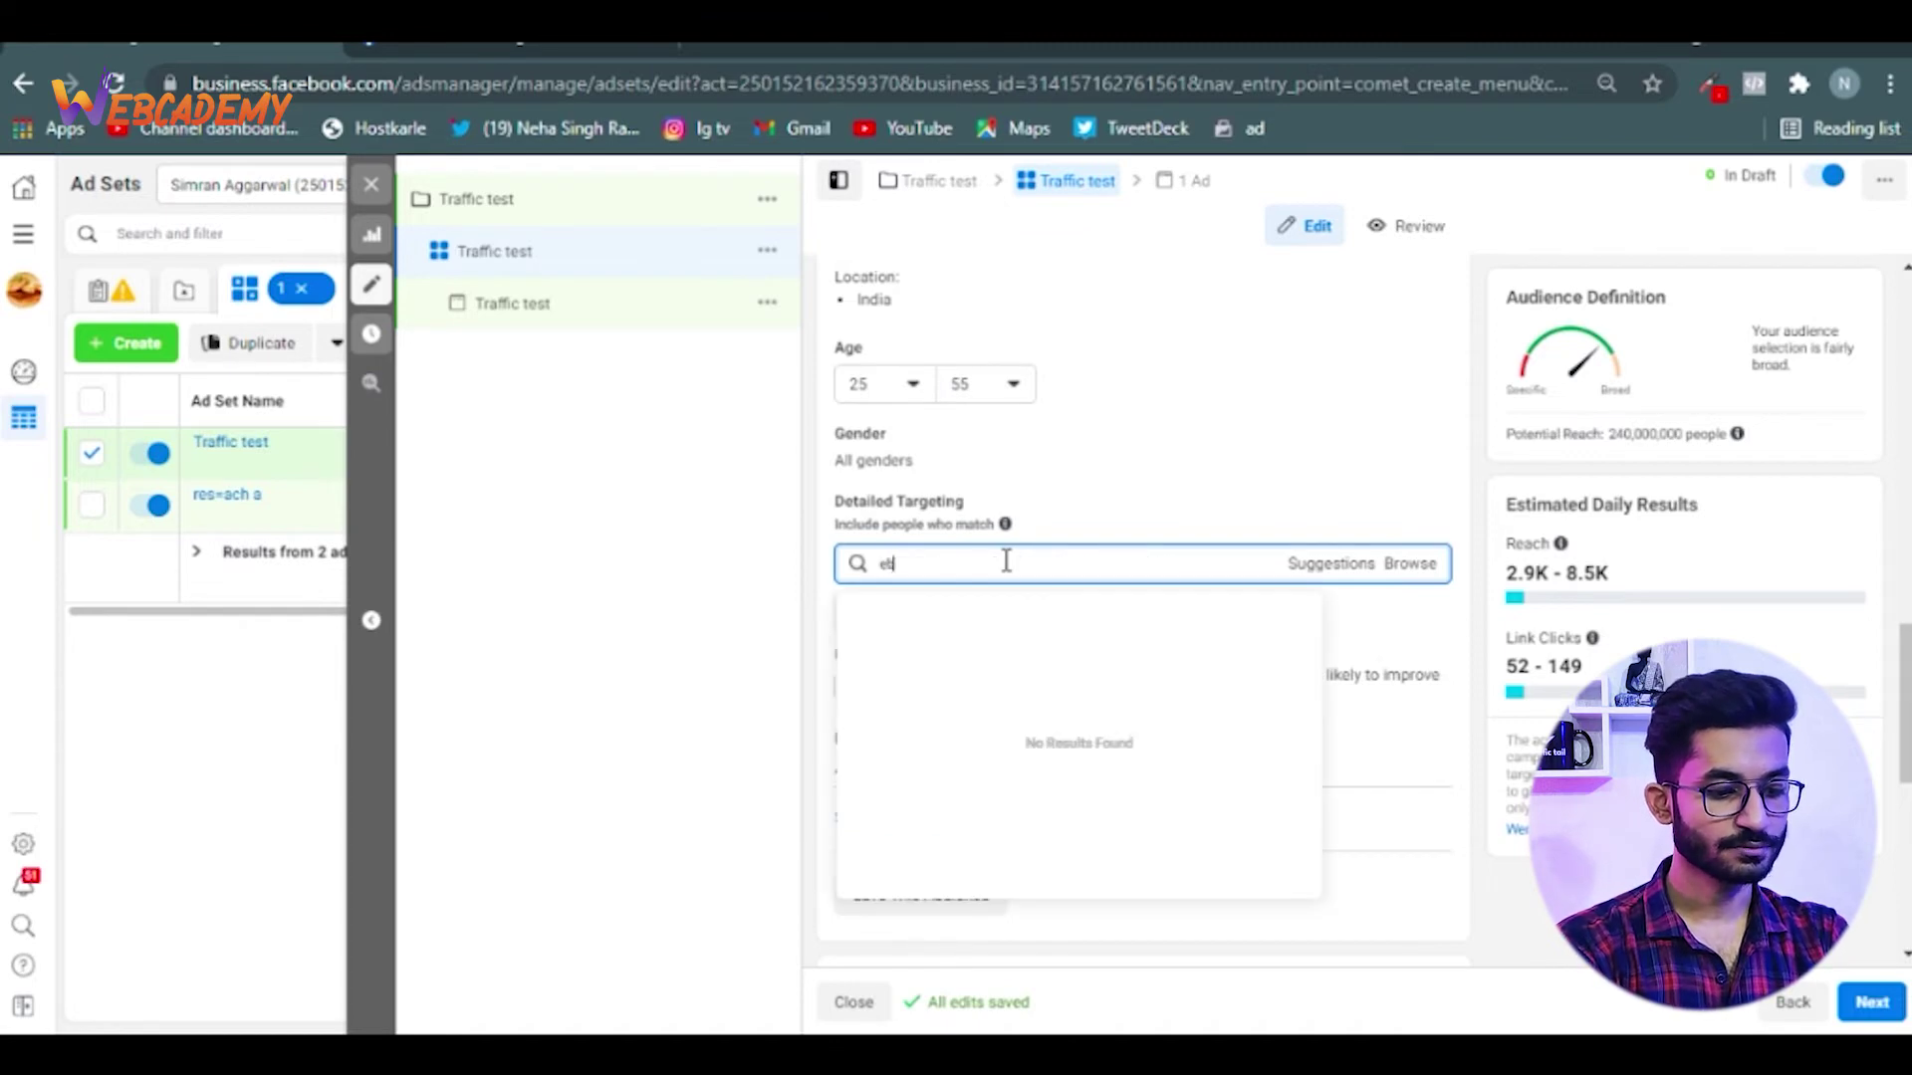
{"action": "type", "text": "book"}
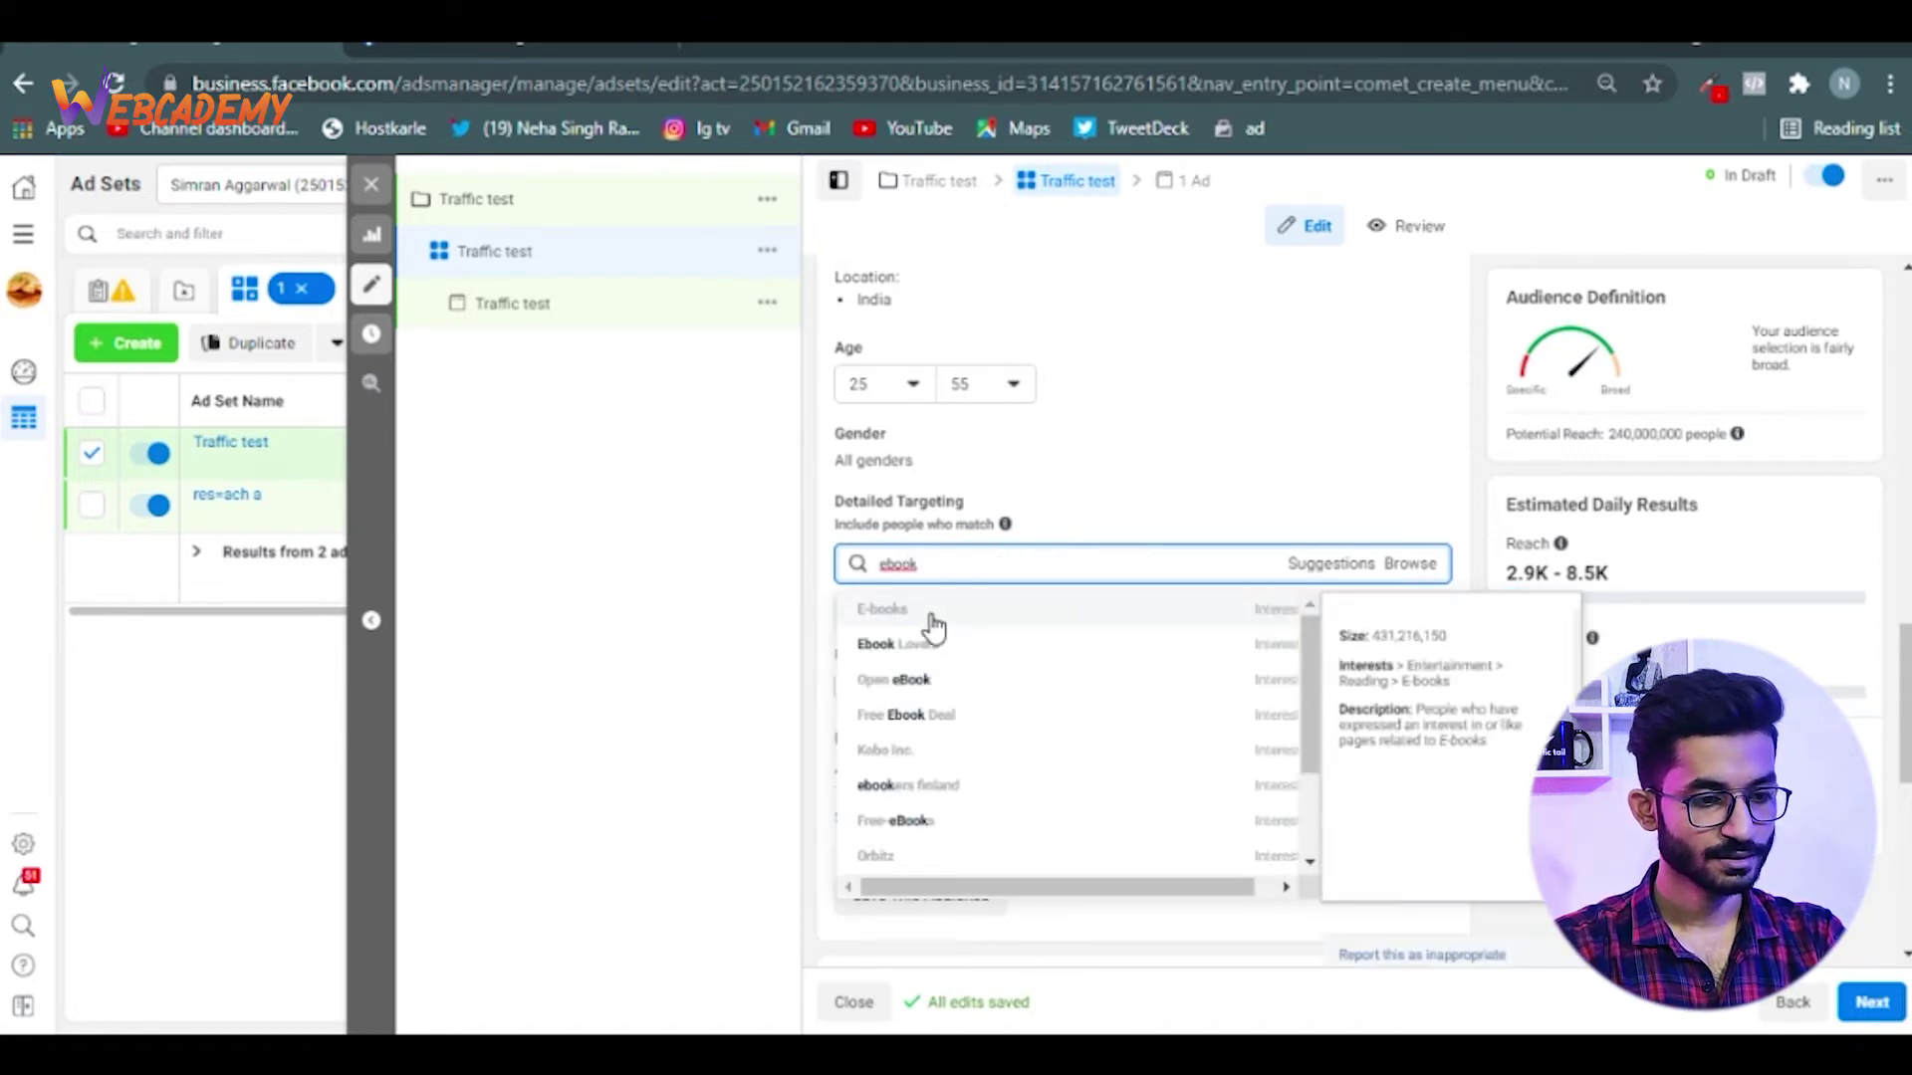
{"action": "left_click", "coordinate": [841, 611]}
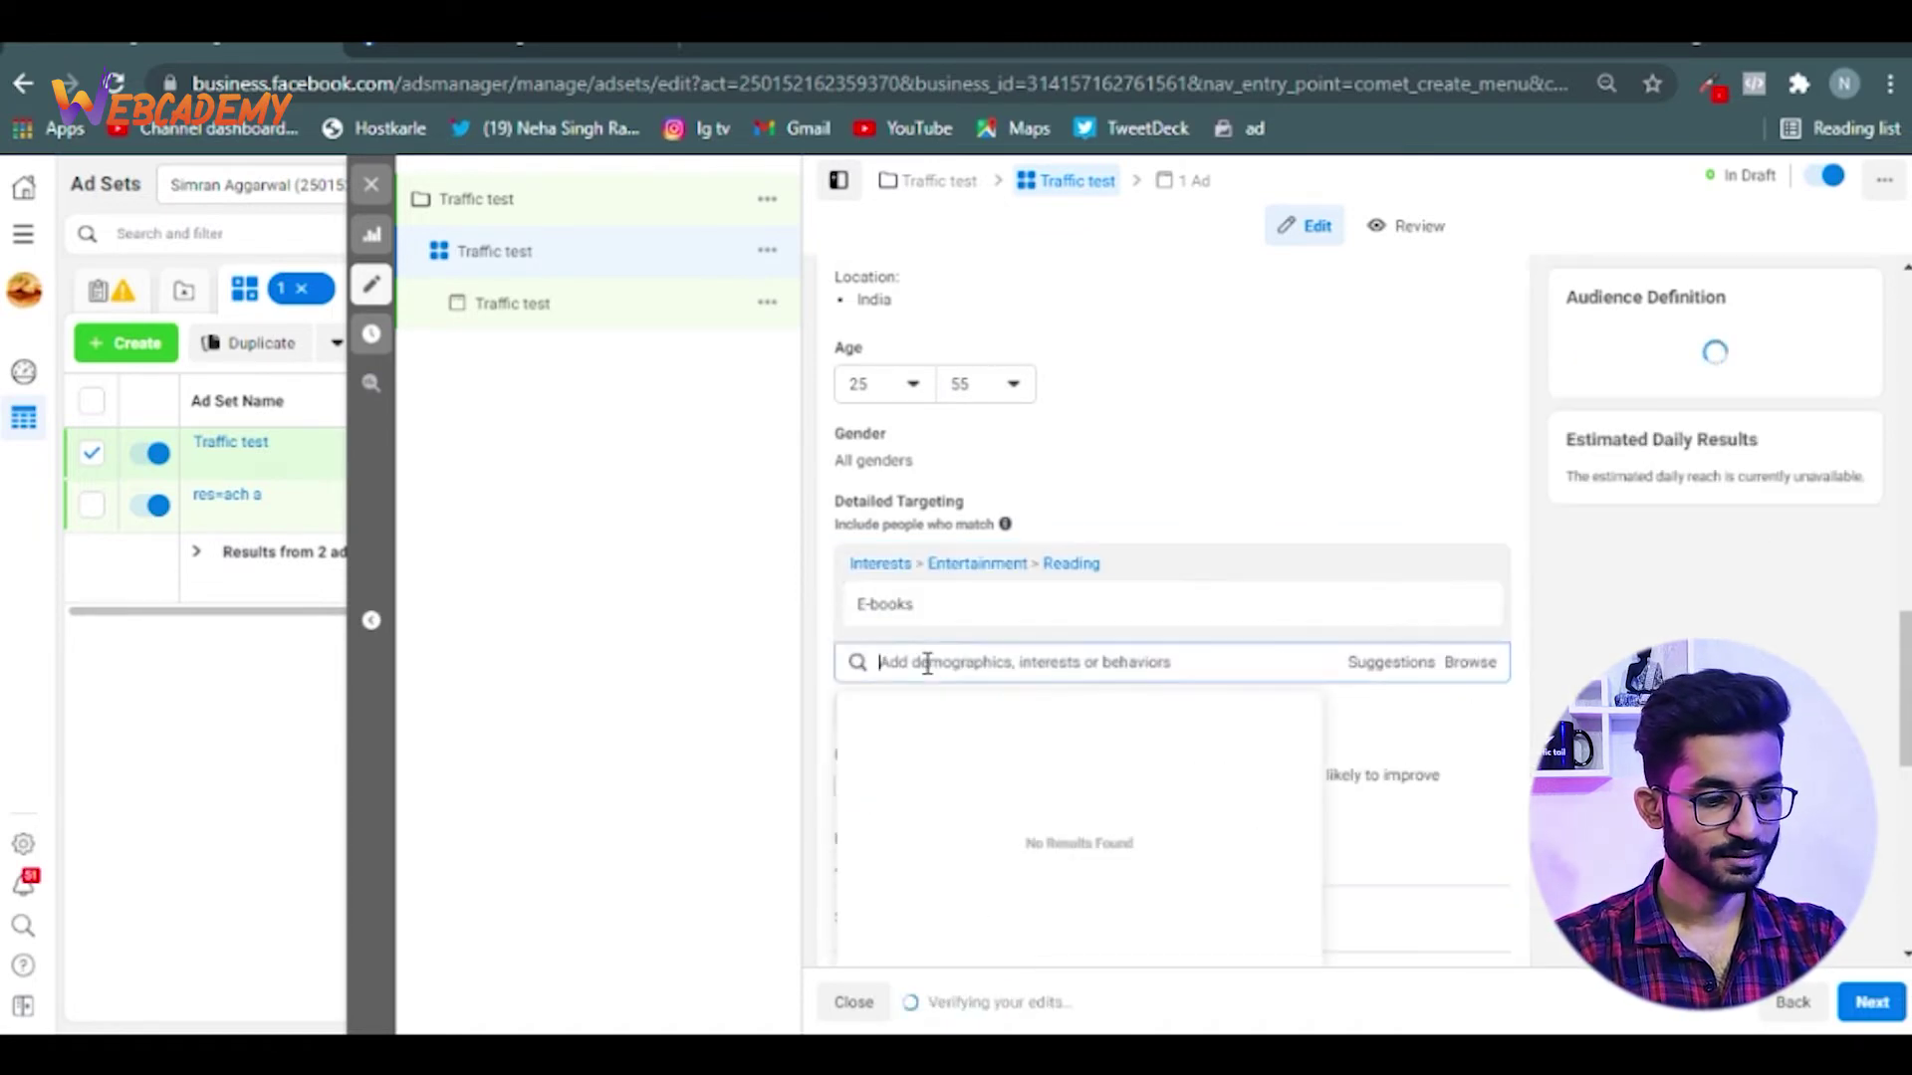
{"action": "type", "text": "ebook"}
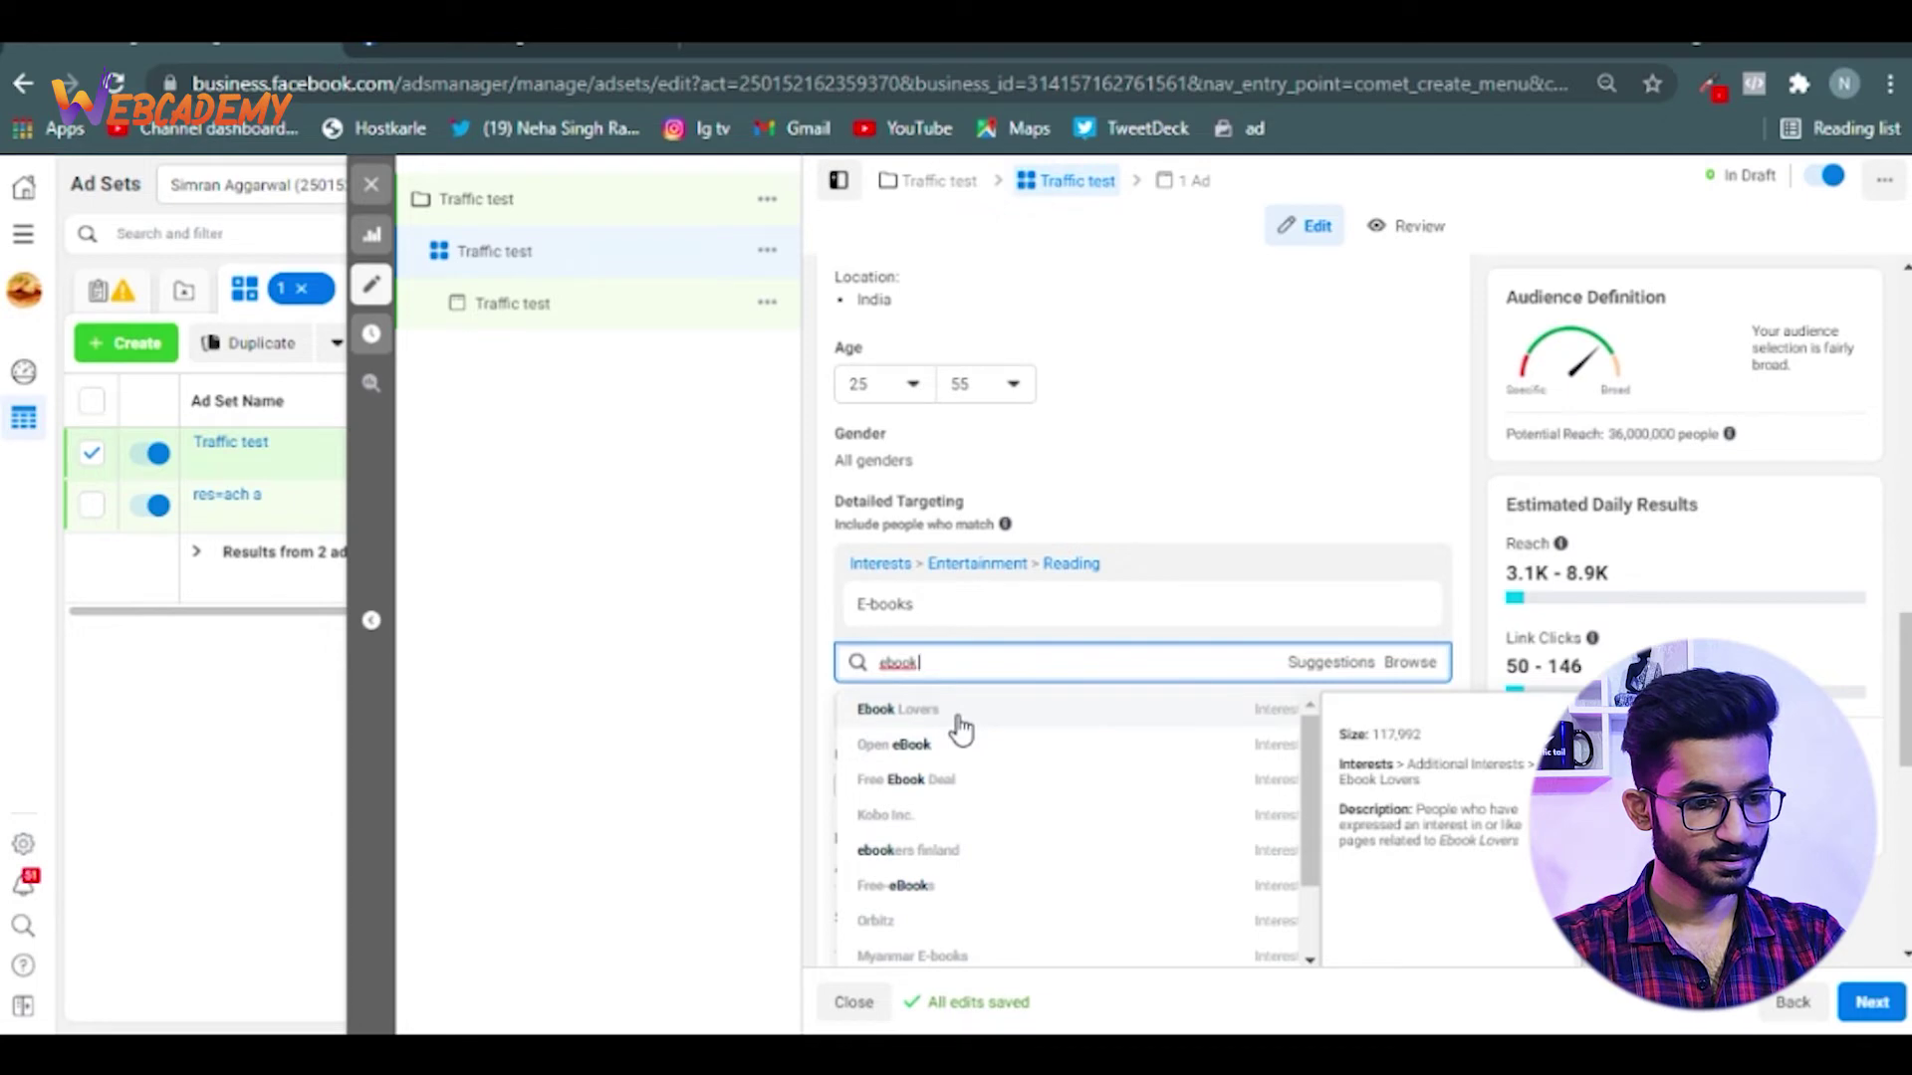
{"action": "left_click", "coordinate": [931, 721]}
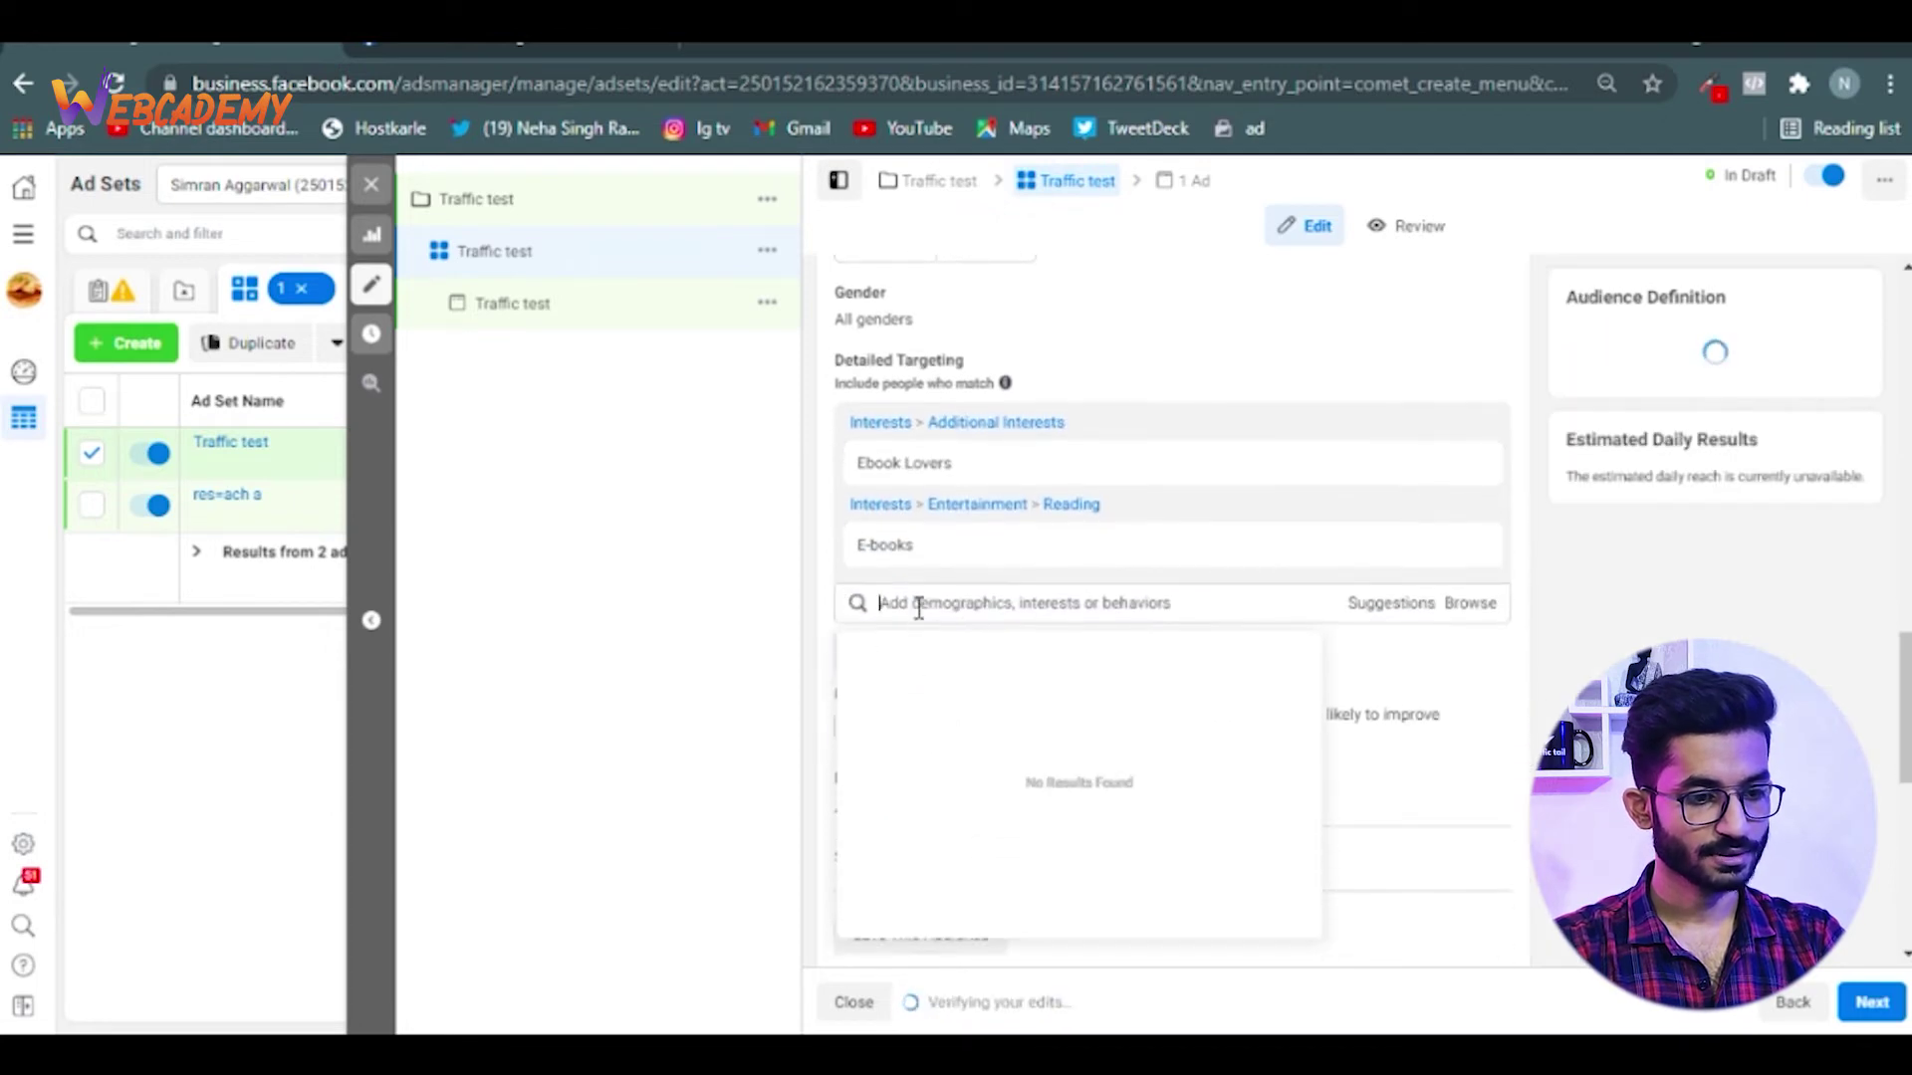
Search the detailed targeting for "reading" and add the Reading interest under Entertainment
{"action": "type", "text": "rea"}
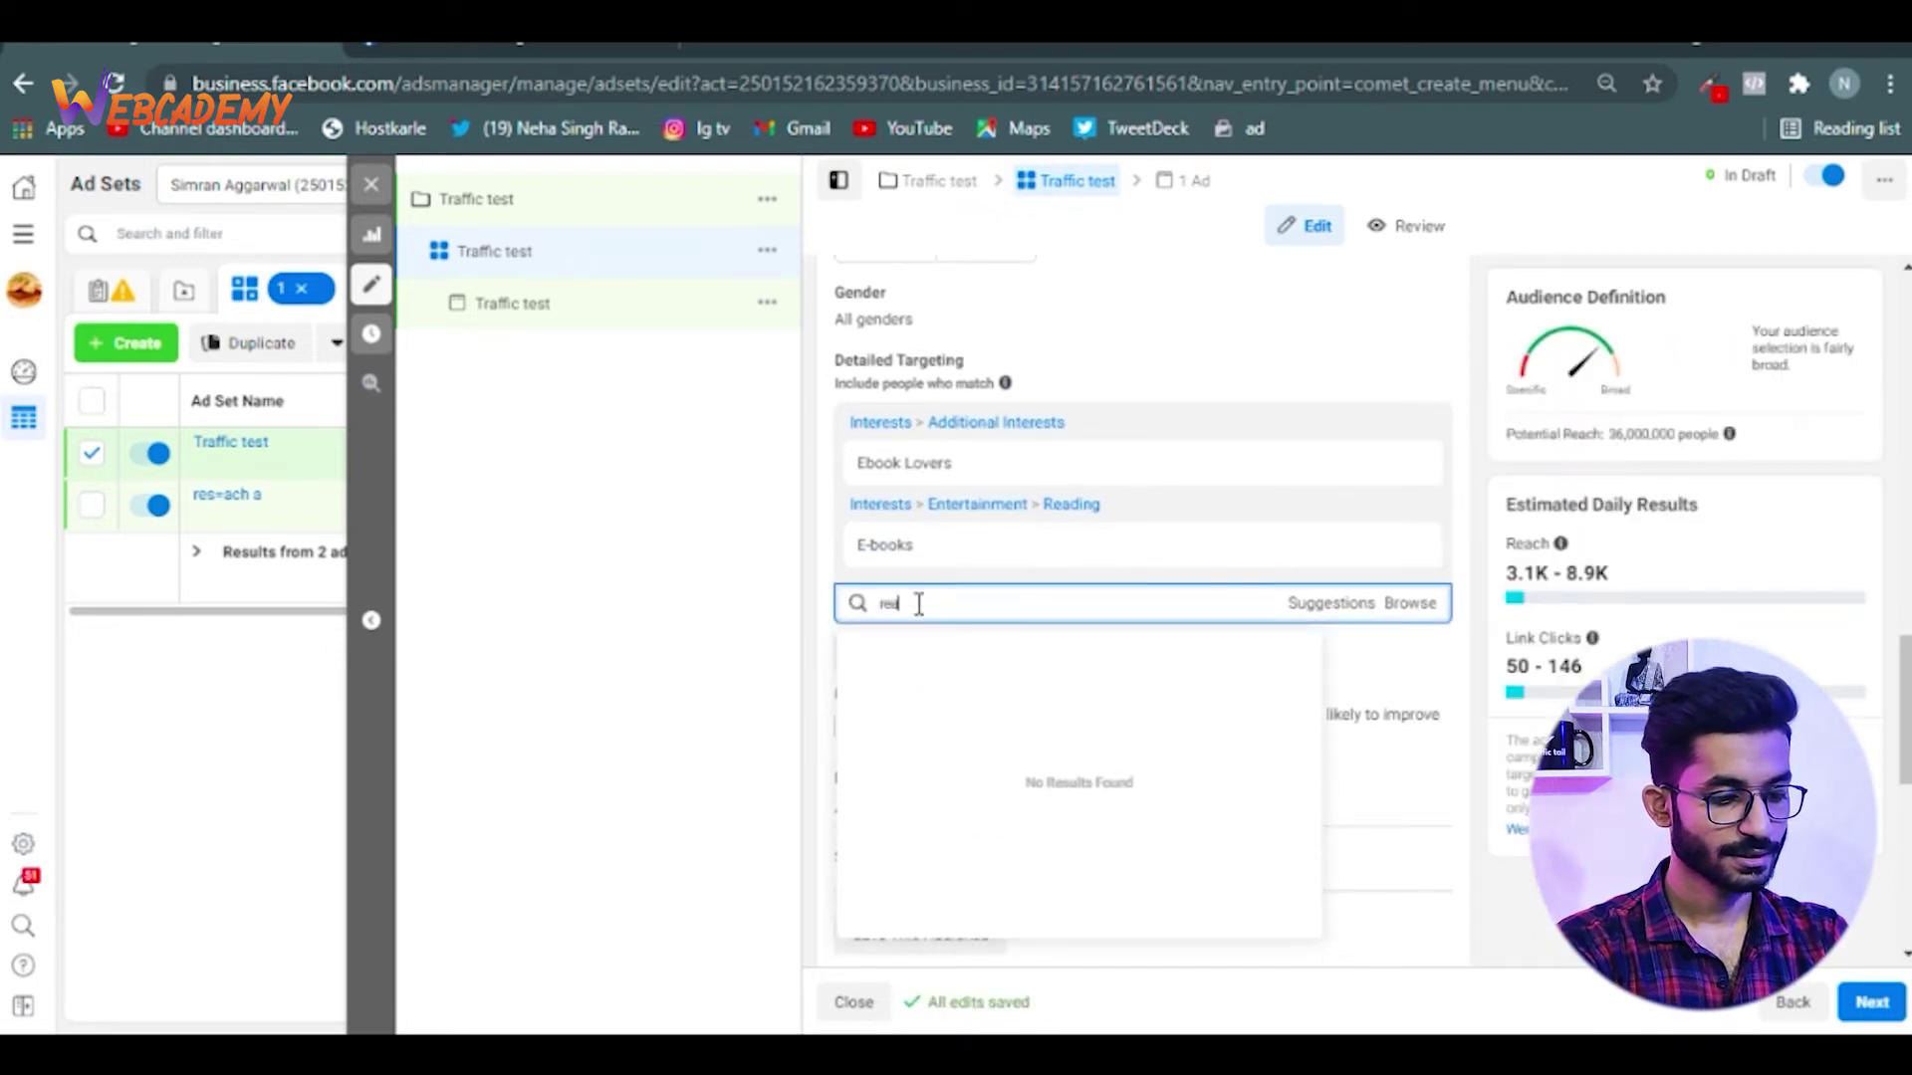
{"action": "type", "text": "ding"}
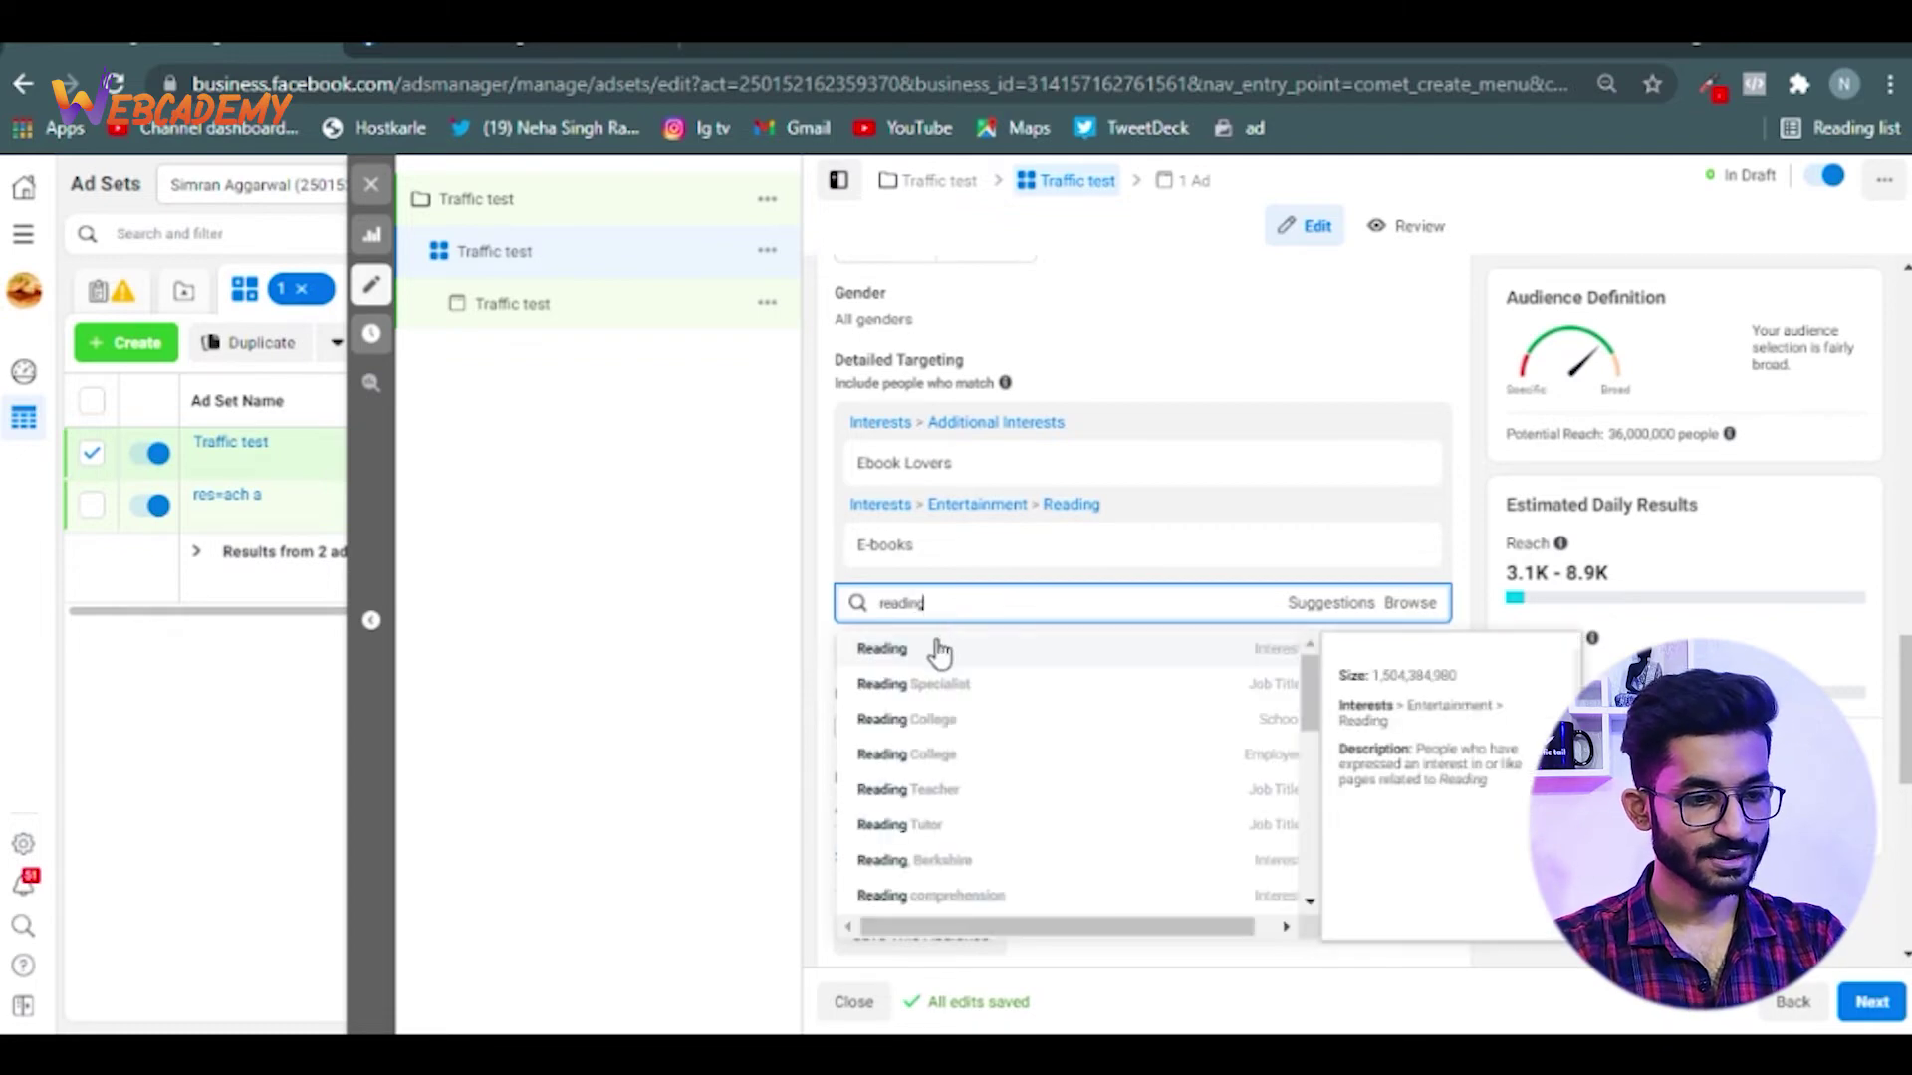
{"action": "key", "text": "Return"}
{"action": "scroll", "coordinate": [816, 623], "scroll_direction": "down", "scroll_amount": 2}
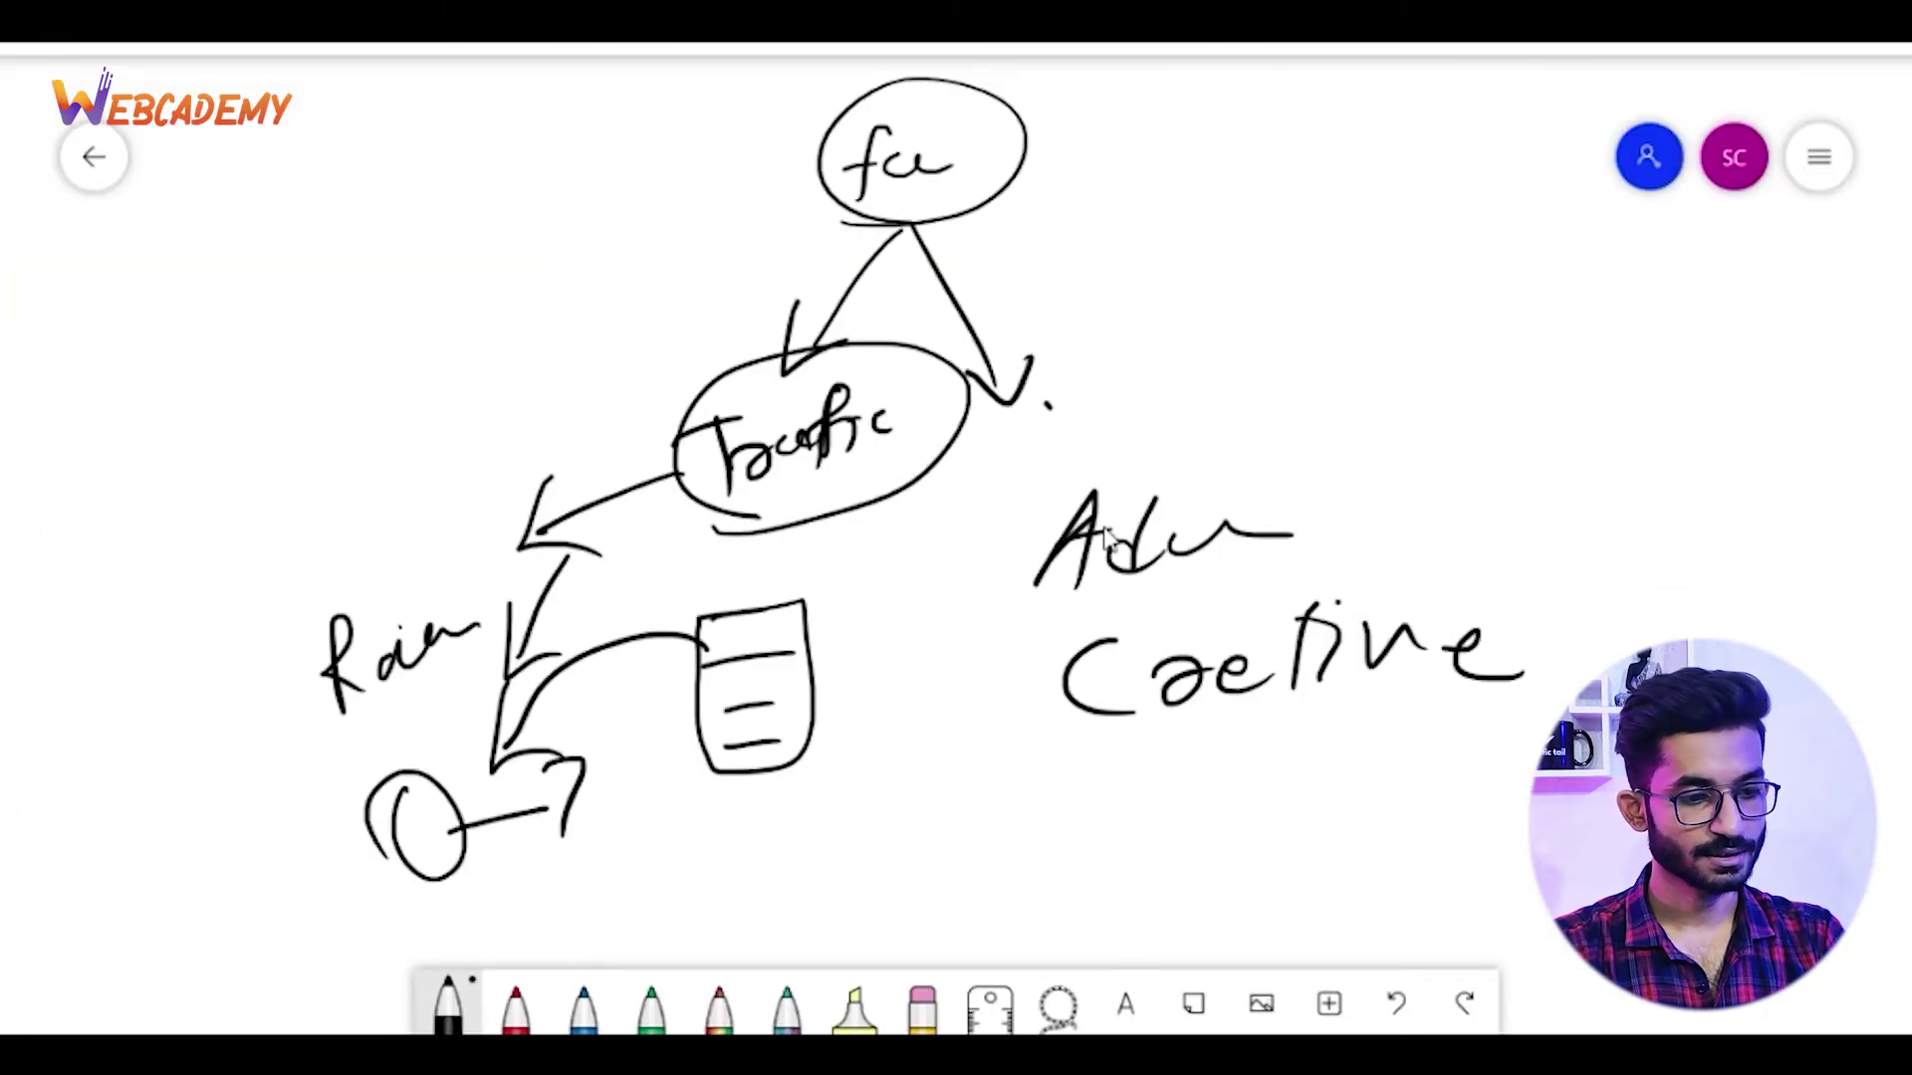
Clear the whiteboard canvas, and draw a large rectangle with a smaller box centred below it
{"action": "left_click", "coordinate": [1819, 157]}
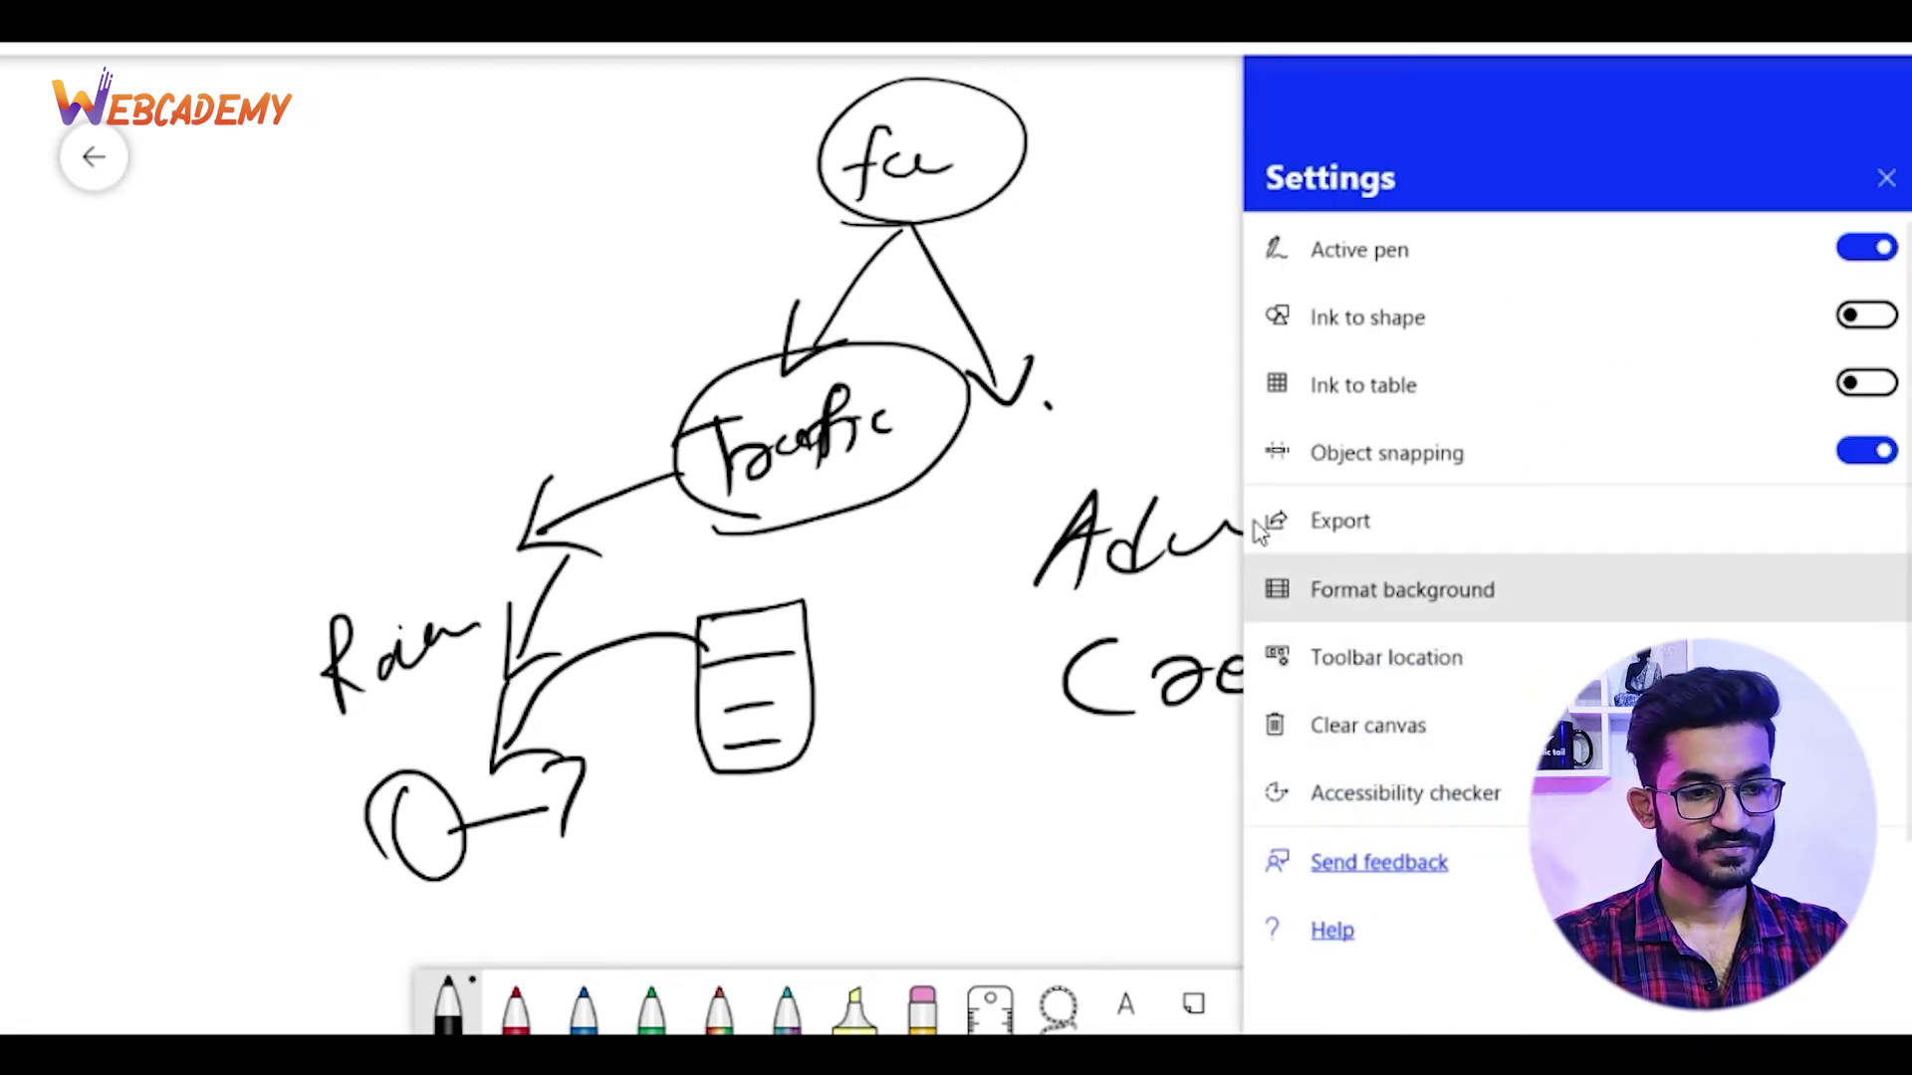
{"action": "left_click", "coordinate": [1332, 726]}
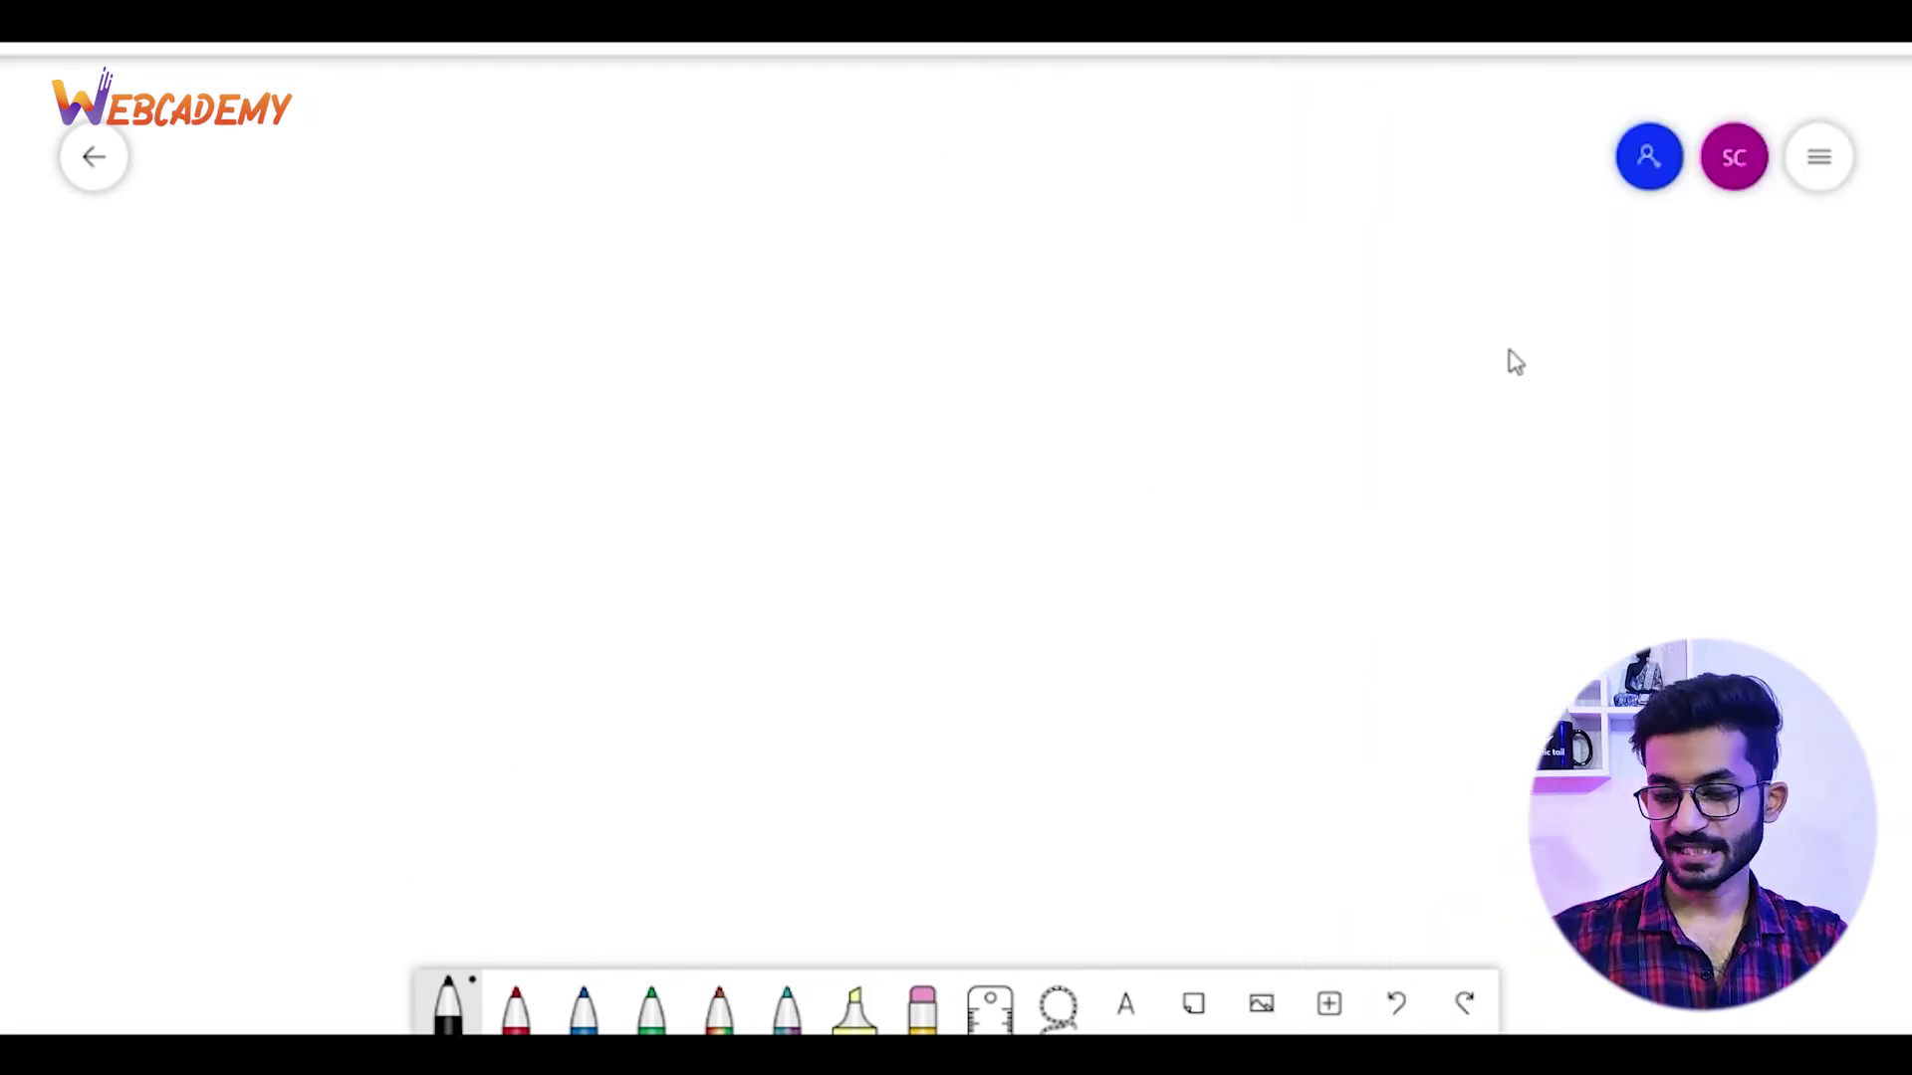
{"action": "mouse_move", "coordinate": [606, 397]}
{"action": "left_mouse_down"}
{"action": "mouse_move", "coordinate": [637, 162]}
{"action": "mouse_move", "coordinate": [792, 146]}
{"action": "mouse_move", "coordinate": [1234, 444]}
{"action": "mouse_move", "coordinate": [664, 430]}
{"action": "left_mouse_up"}
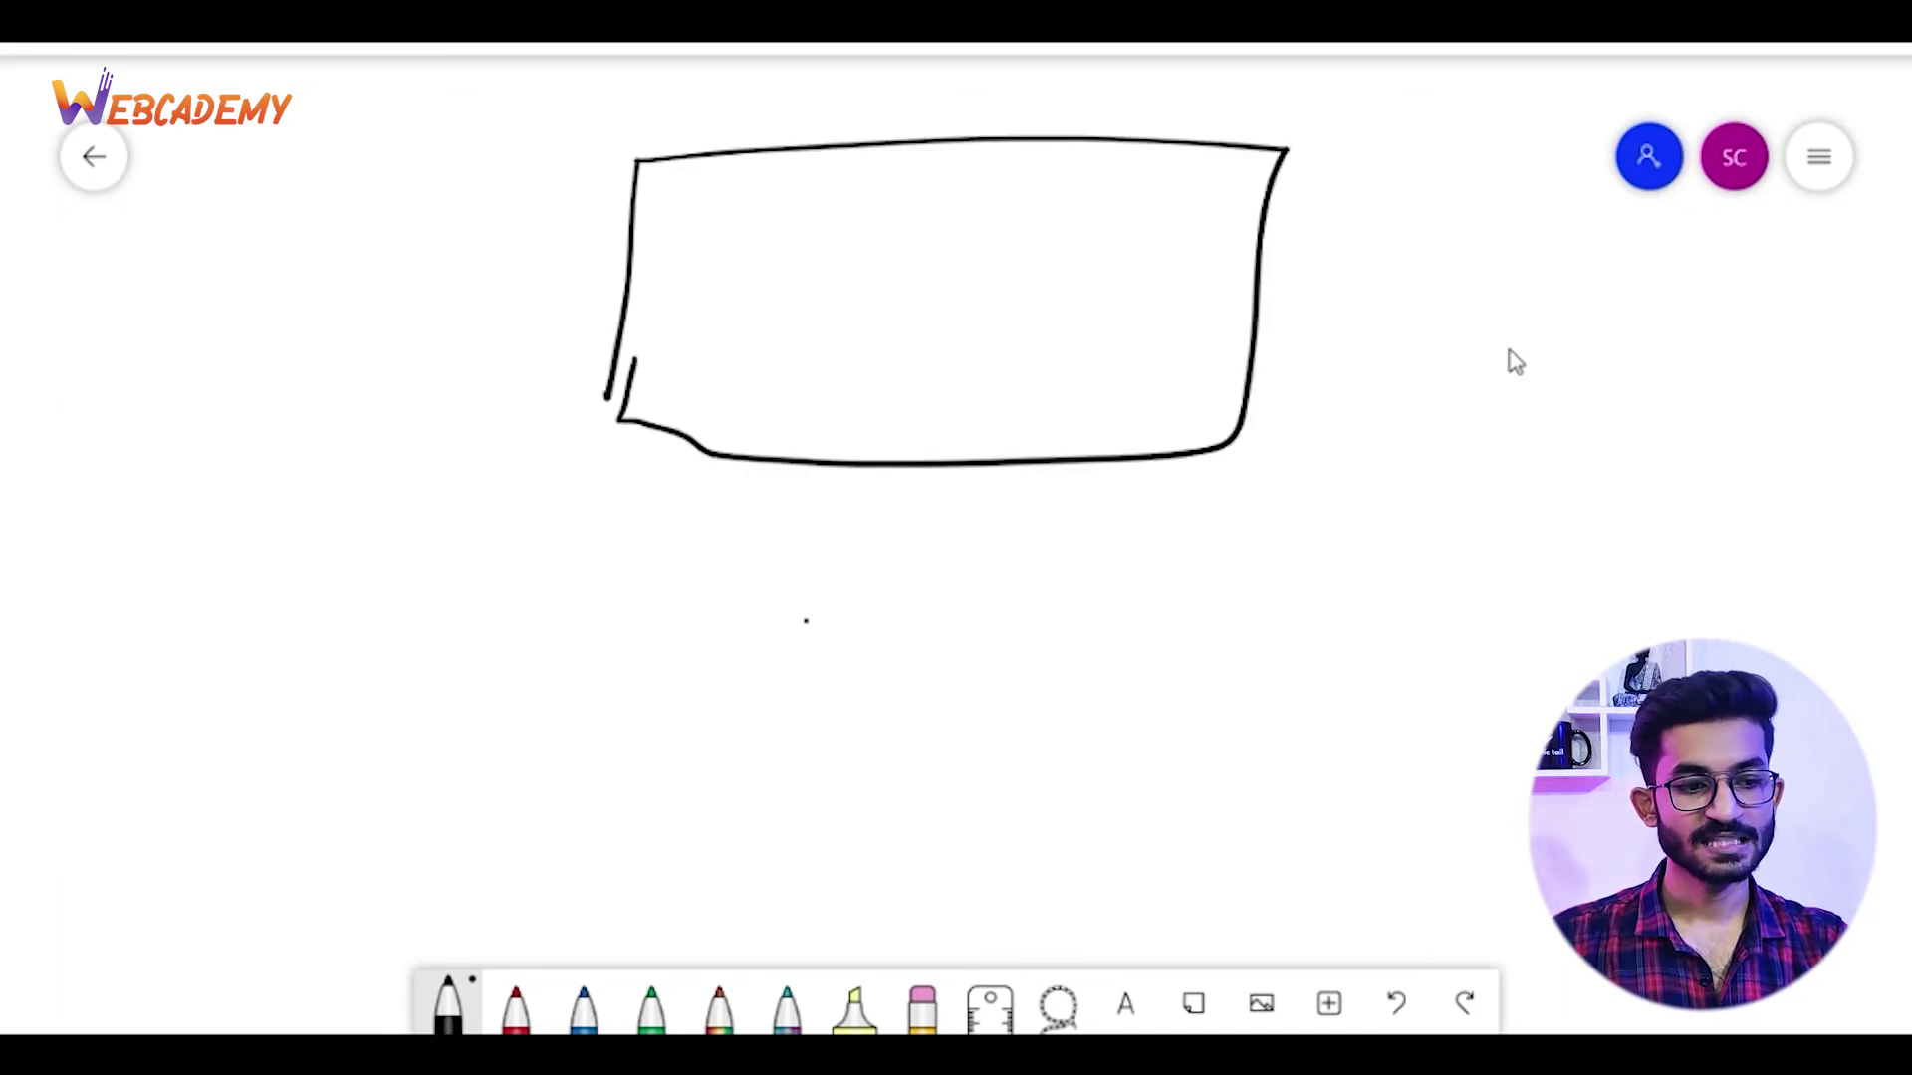
{"action": "mouse_move", "coordinate": [806, 619]}
{"action": "left_mouse_down"}
{"action": "mouse_move", "coordinate": [824, 789]}
{"action": "mouse_move", "coordinate": [799, 631]}
{"action": "mouse_move", "coordinate": [921, 618]}
{"action": "left_mouse_up"}
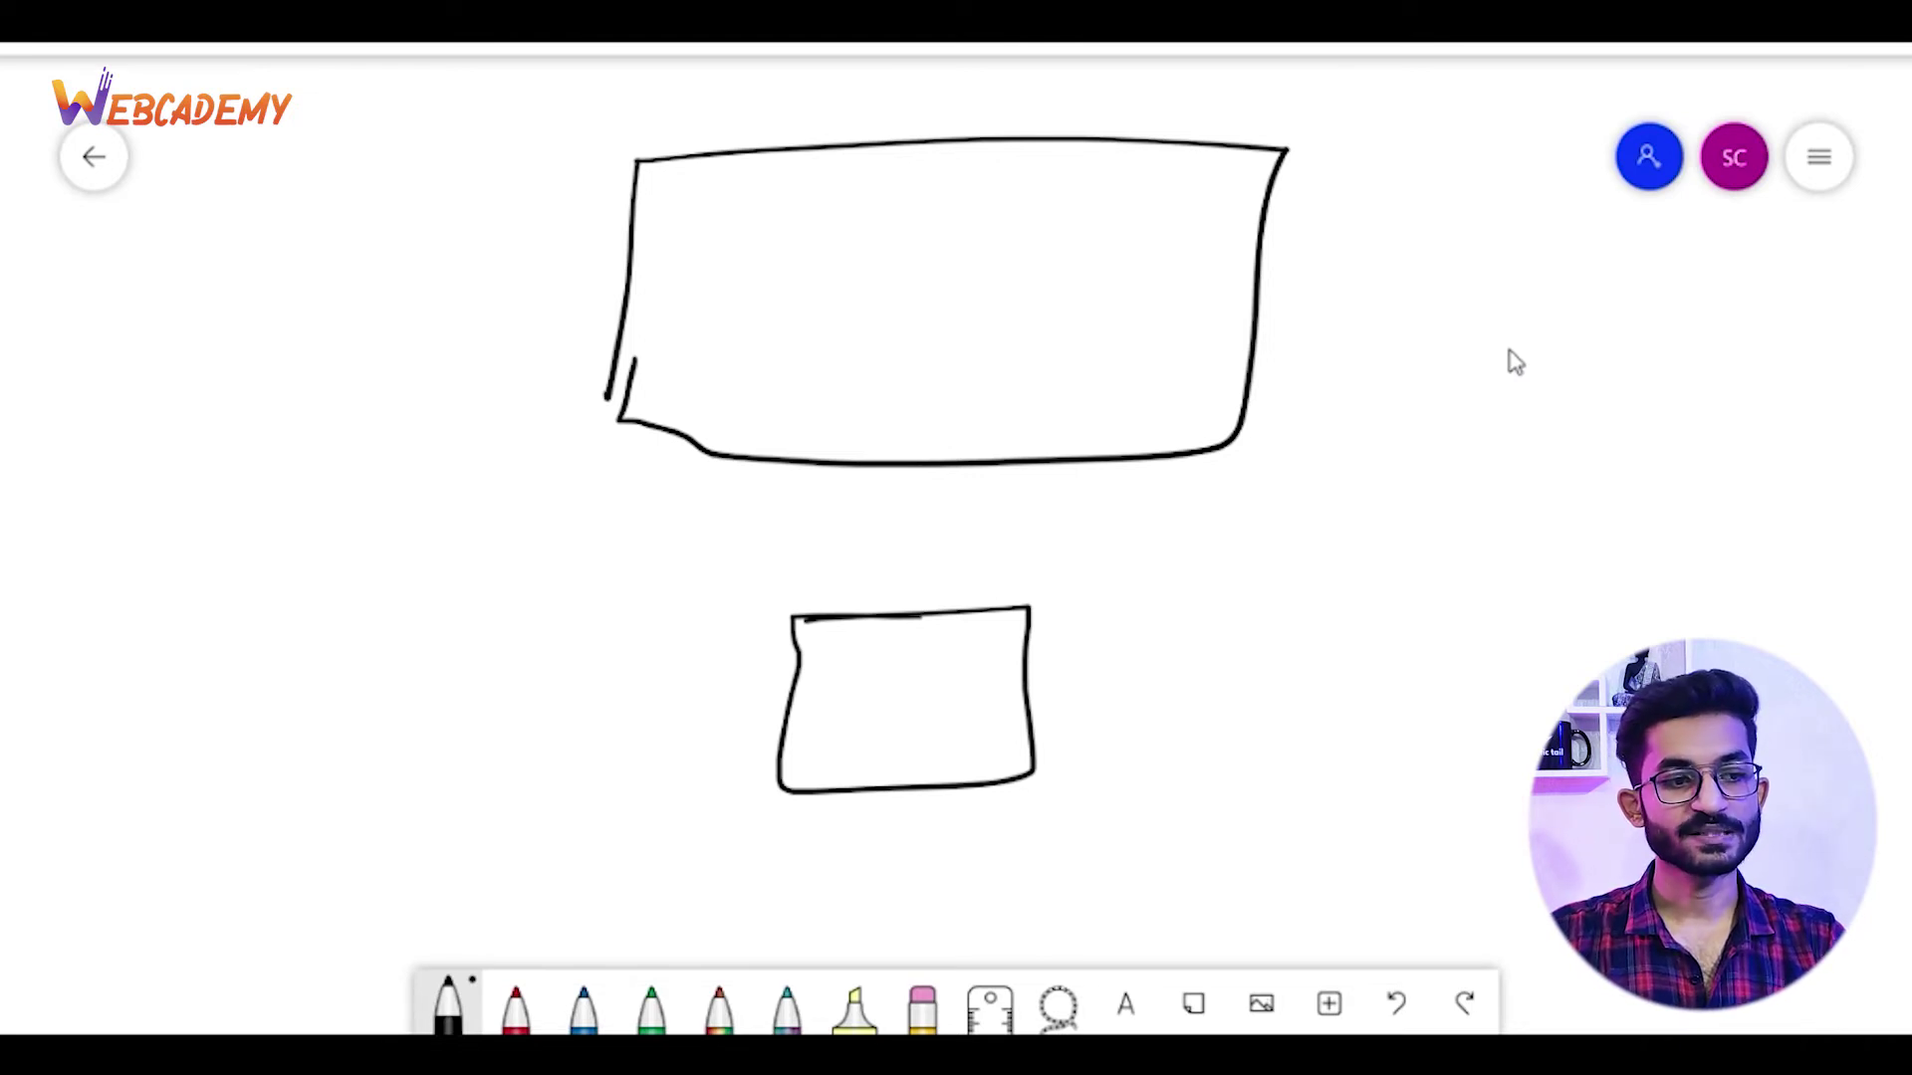
Fill the large rectangle with many short horizontal strokes to represent the whole audience
{"action": "left_click_drag", "start_coordinate": [645, 192], "coordinate": [784, 180]}
{"action": "left_click_drag", "start_coordinate": [643, 225], "coordinate": [786, 213]}
{"action": "left_click_drag", "start_coordinate": [665, 259], "coordinate": [779, 254]}
{"action": "left_click_drag", "start_coordinate": [658, 299], "coordinate": [776, 300]}
{"action": "left_click_drag", "start_coordinate": [663, 355], "coordinate": [793, 364]}
{"action": "left_click_drag", "start_coordinate": [683, 414], "coordinate": [768, 427]}
{"action": "left_click_drag", "start_coordinate": [704, 461], "coordinate": [796, 463]}
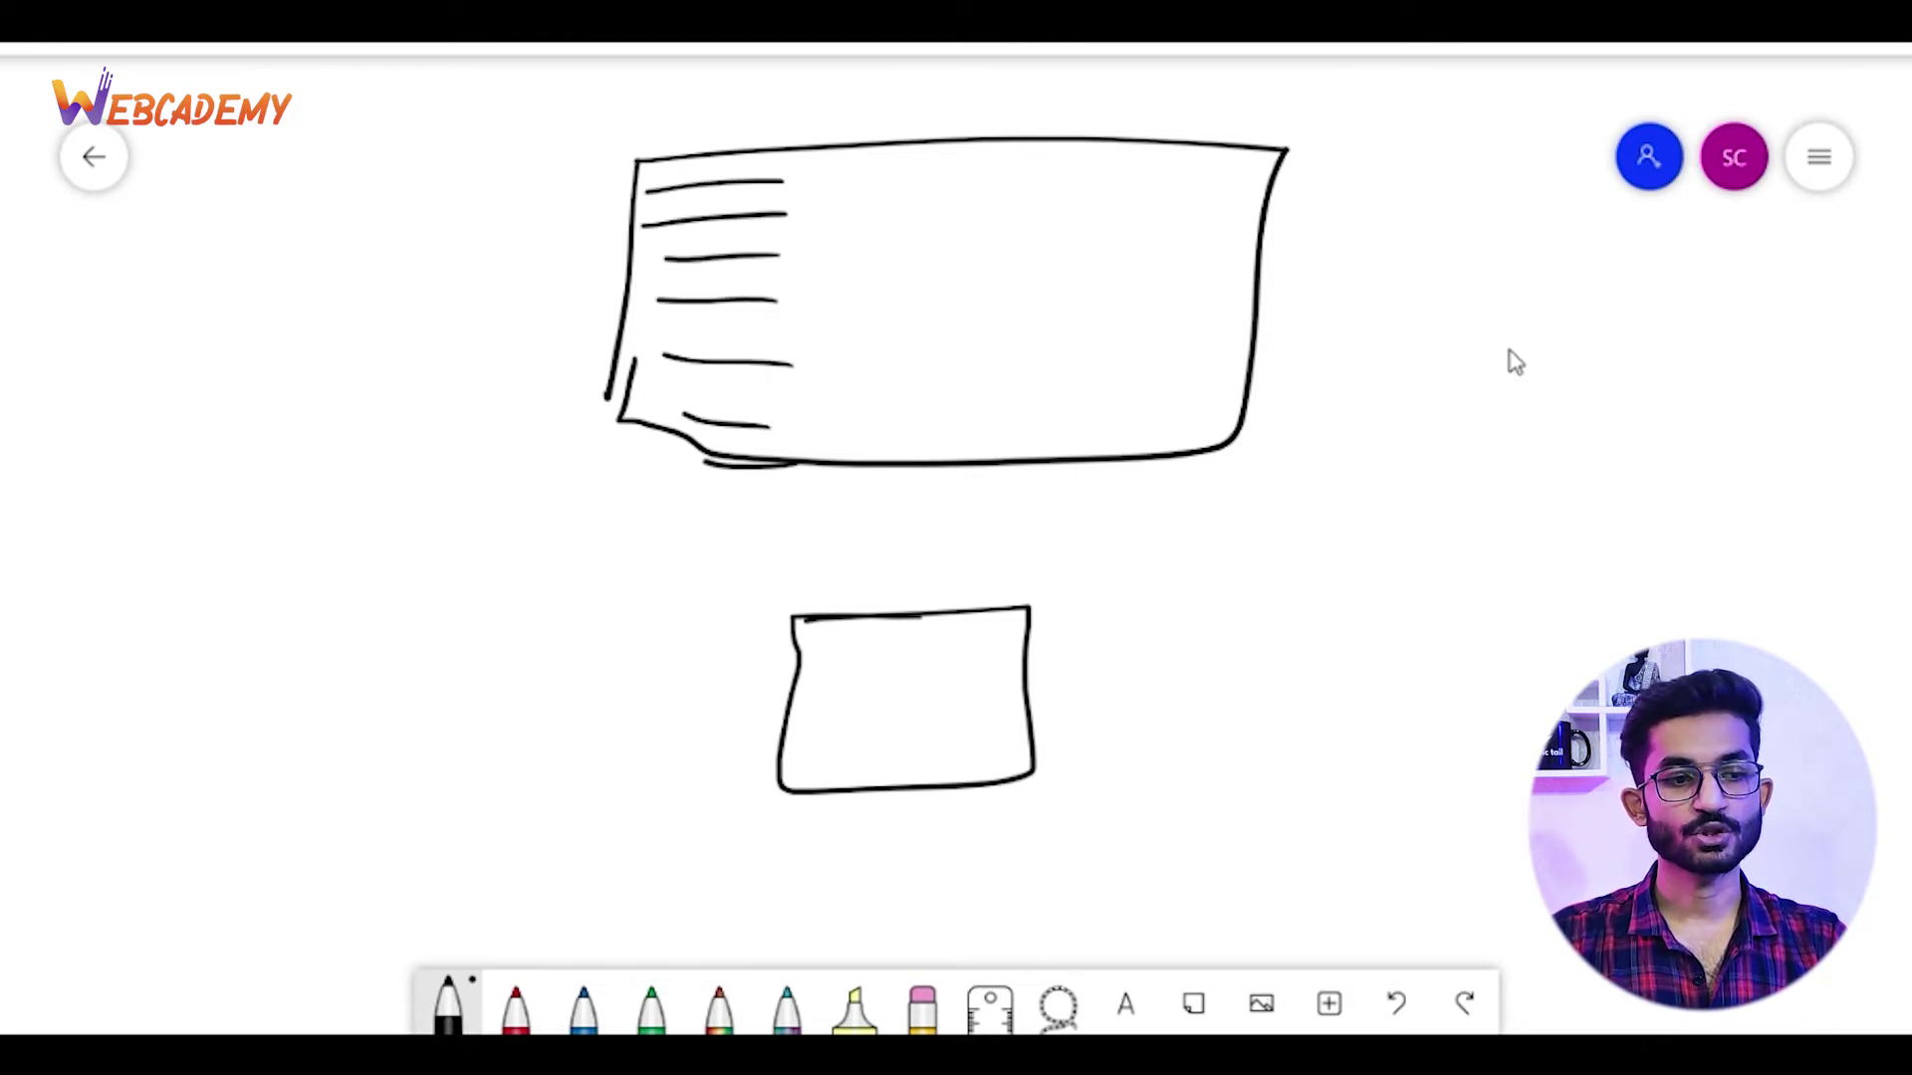
{"action": "left_click_drag", "start_coordinate": [881, 214], "coordinate": [1012, 212]}
{"action": "mouse_move", "coordinate": [893, 269]}
{"action": "left_mouse_down"}
{"action": "mouse_move", "coordinate": [960, 270]}
{"action": "mouse_move", "coordinate": [967, 316]}
{"action": "left_mouse_up"}
{"action": "left_click_drag", "start_coordinate": [875, 354], "coordinate": [960, 369]}
{"action": "left_click_drag", "start_coordinate": [868, 426], "coordinate": [1021, 439]}
{"action": "mouse_move", "coordinate": [1090, 239]}
{"action": "left_mouse_down"}
{"action": "mouse_move", "coordinate": [1178, 236]}
{"action": "mouse_move", "coordinate": [1176, 279]}
{"action": "left_mouse_up"}
{"action": "left_click_drag", "start_coordinate": [1100, 336], "coordinate": [1162, 344]}
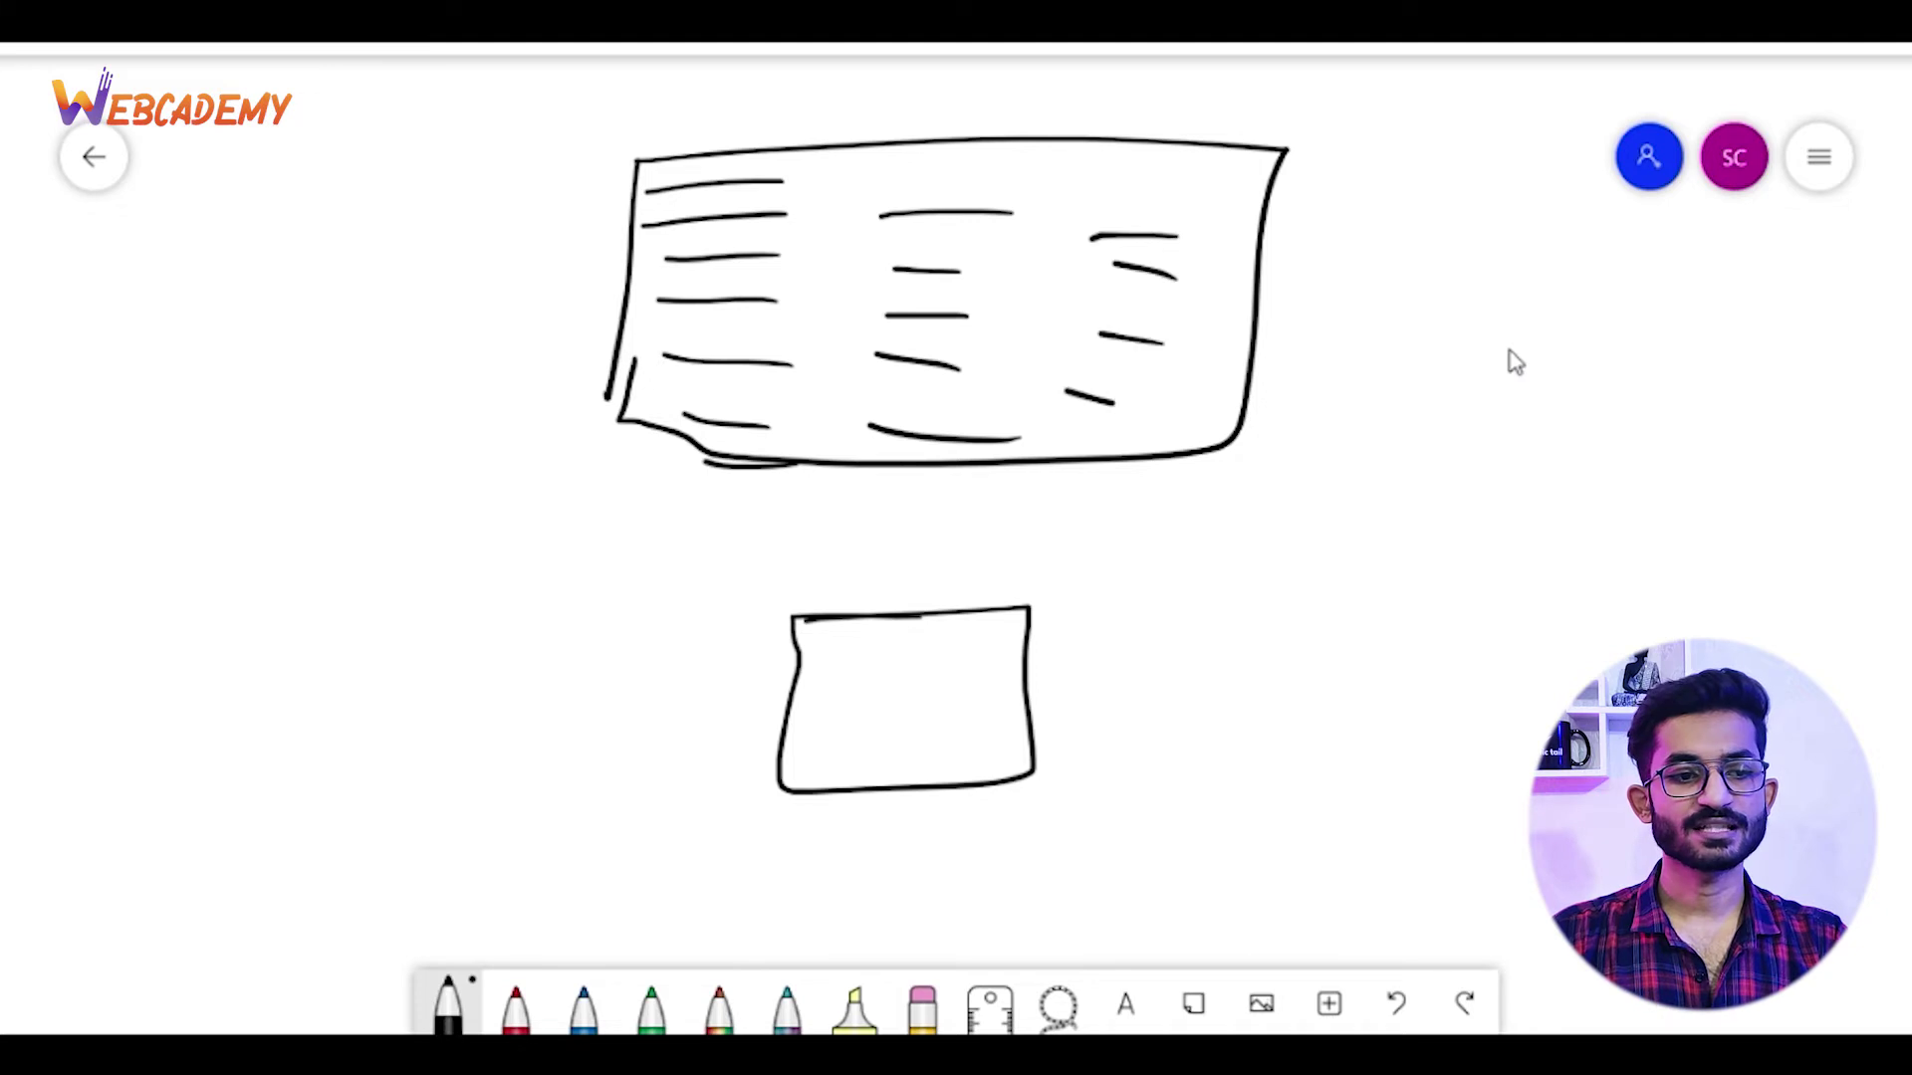
{"action": "left_click_drag", "start_coordinate": [1056, 437], "coordinate": [1125, 444]}
{"action": "left_click_drag", "start_coordinate": [1039, 296], "coordinate": [1121, 293]}
{"action": "left_click_drag", "start_coordinate": [1065, 225], "coordinate": [1155, 217]}
{"action": "left_click_drag", "start_coordinate": [1137, 187], "coordinate": [1240, 197]}
{"action": "left_click_drag", "start_coordinate": [917, 173], "coordinate": [1018, 181]}
{"action": "left_click_drag", "start_coordinate": [826, 203], "coordinate": [908, 217]}
{"action": "left_click_drag", "start_coordinate": [800, 282], "coordinate": [868, 301]}
{"action": "left_click_drag", "start_coordinate": [801, 358], "coordinate": [868, 376]}
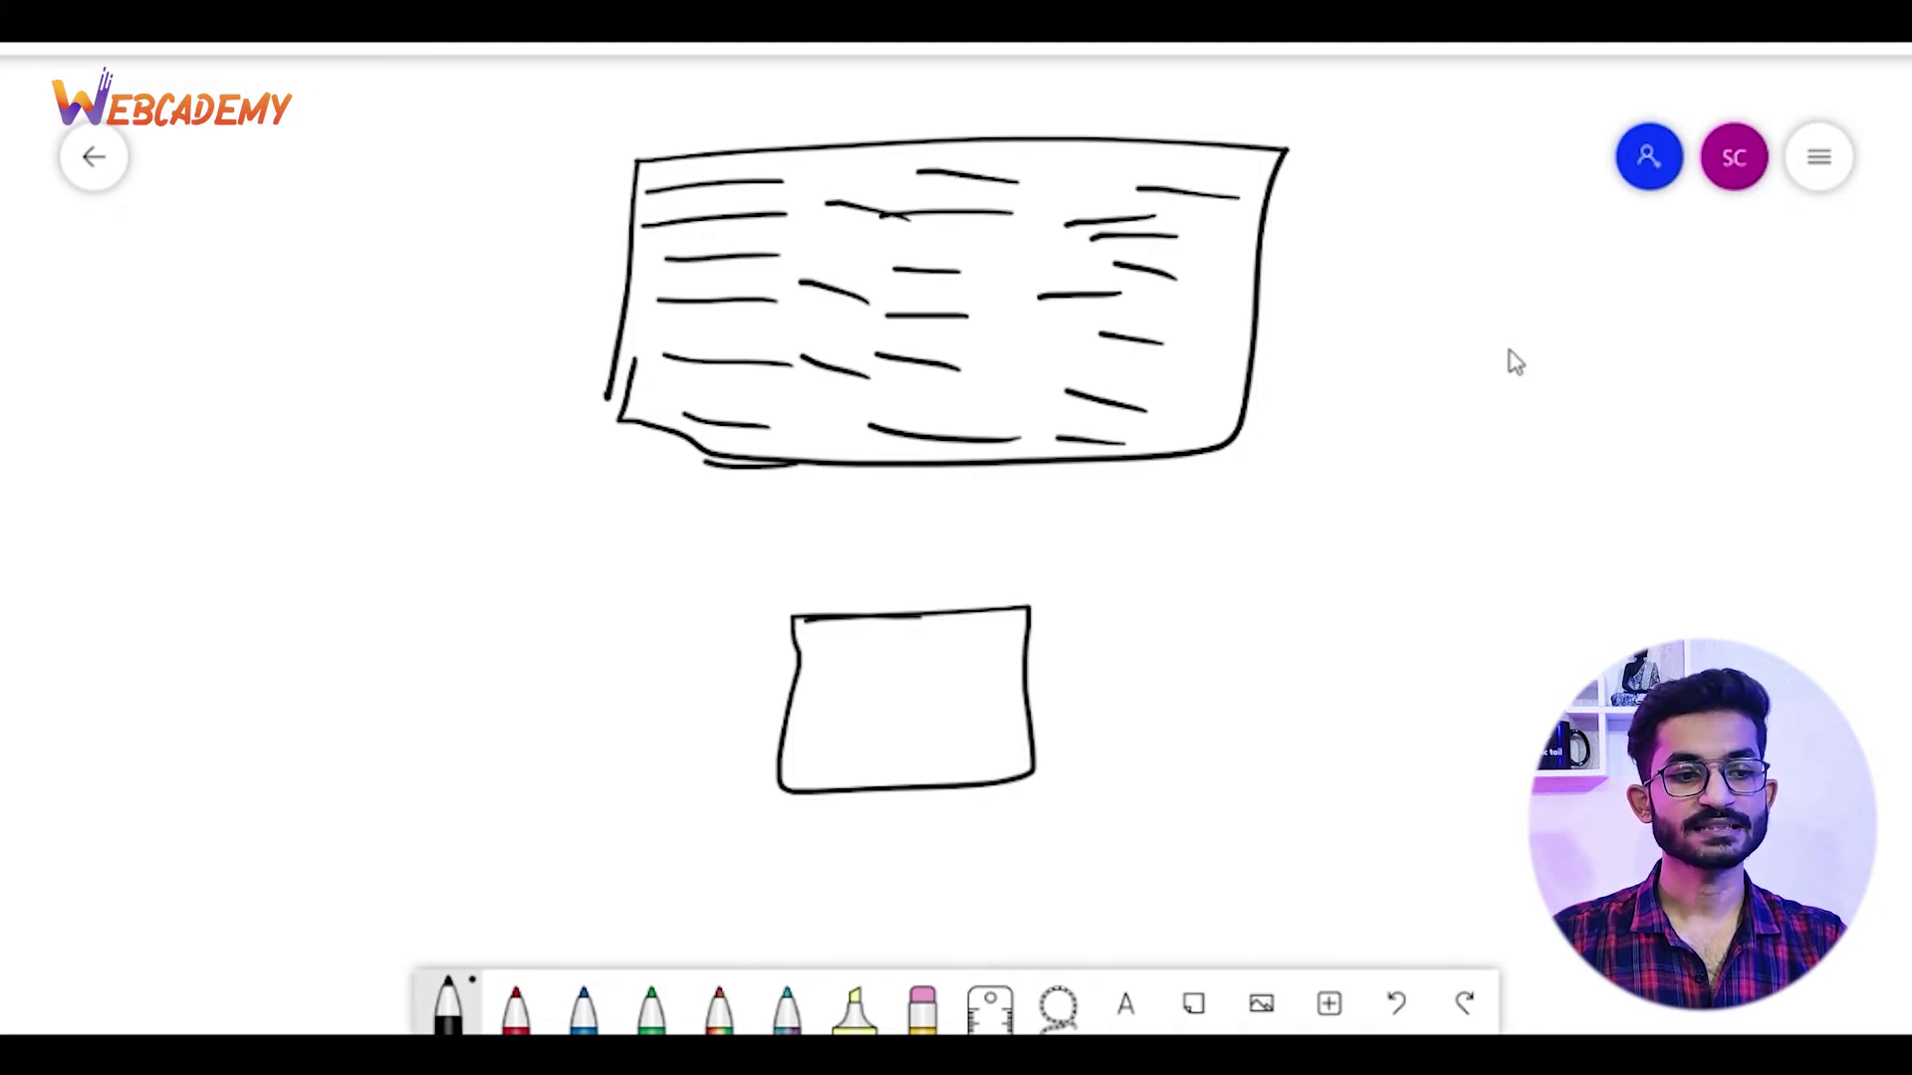
{"action": "left_click_drag", "start_coordinate": [791, 435], "coordinate": [881, 448]}
{"action": "left_click_drag", "start_coordinate": [1016, 343], "coordinate": [1070, 336]}
{"action": "left_click_drag", "start_coordinate": [1013, 242], "coordinate": [1085, 234]}
{"action": "left_click_drag", "start_coordinate": [1054, 194], "coordinate": [1115, 189]}
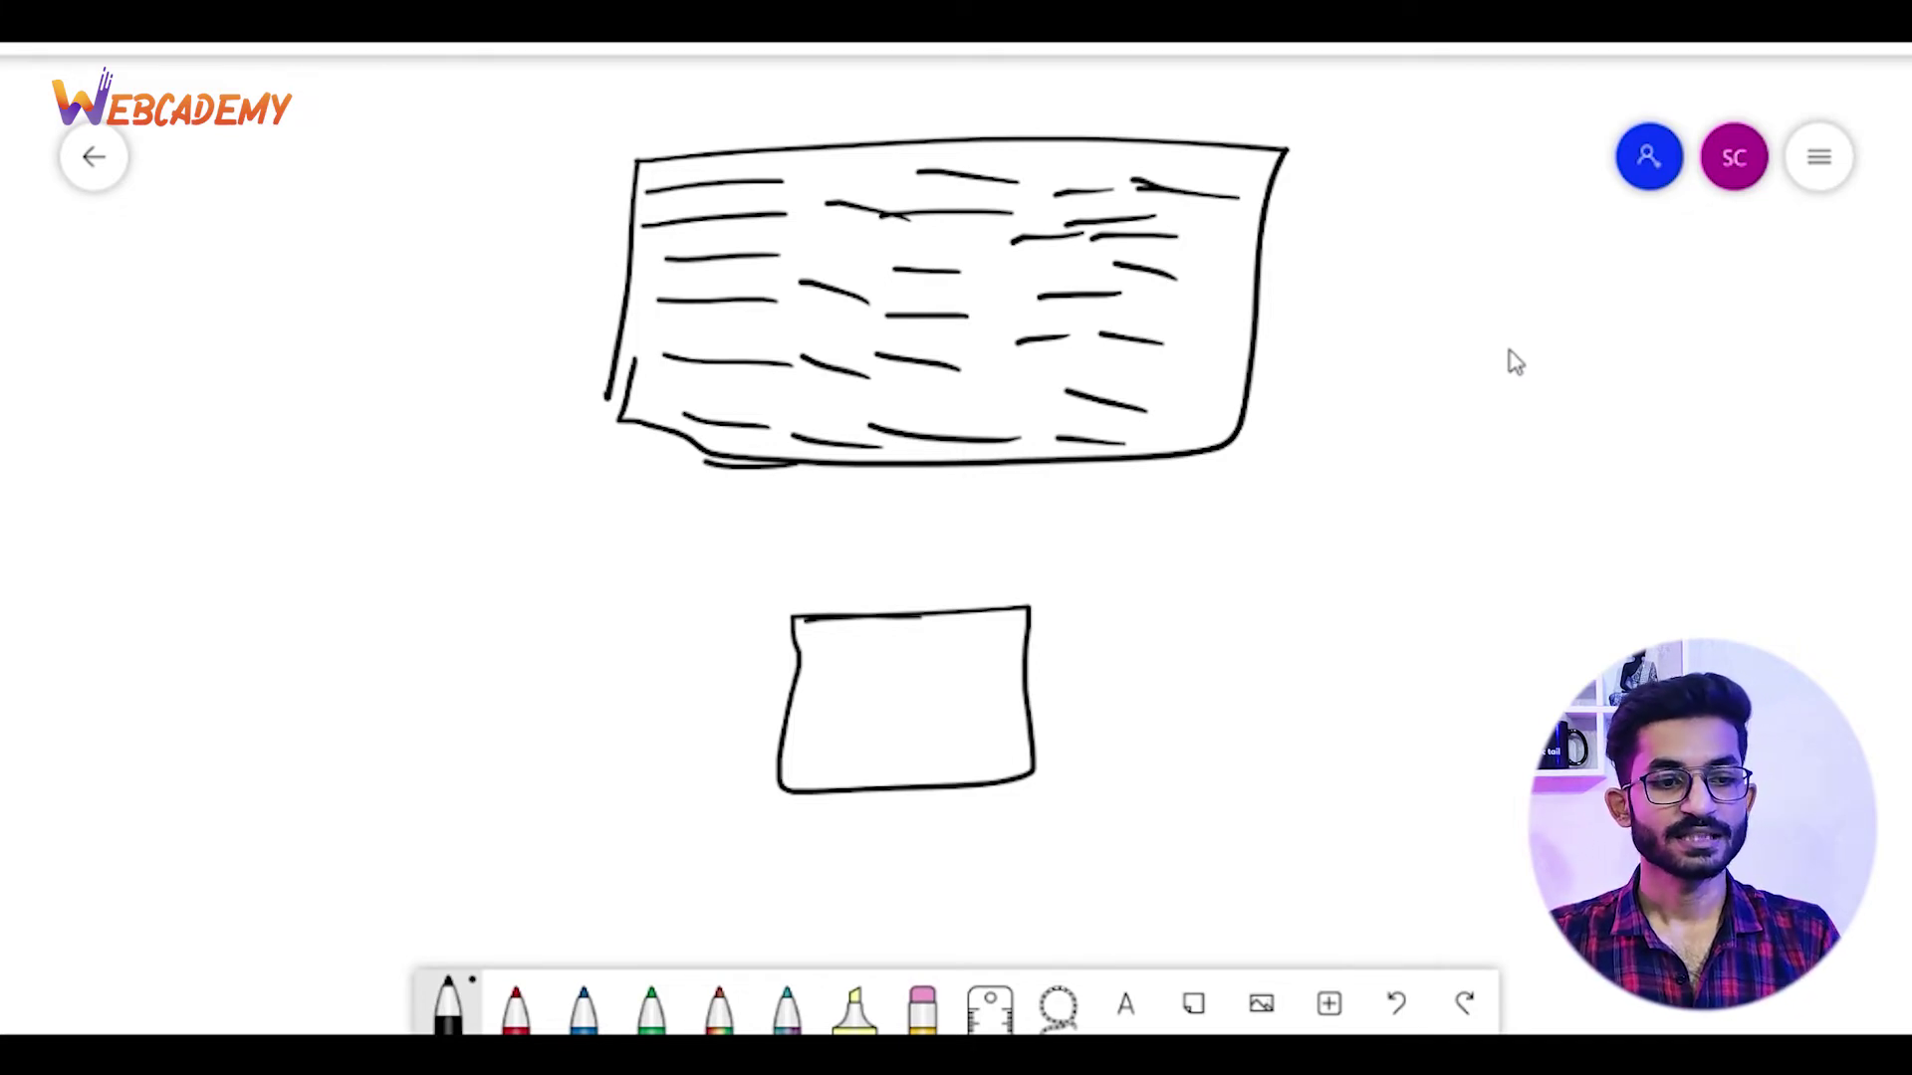
Draw two arrows out of the large rectangle's right side and write "Ebook" at the end of the longer one
{"action": "left_click_drag", "start_coordinate": [1228, 309], "coordinate": [1419, 321]}
{"action": "mouse_move", "coordinate": [1397, 289]}
{"action": "left_mouse_down"}
{"action": "mouse_move", "coordinate": [1424, 297]}
{"action": "mouse_move", "coordinate": [1399, 350]}
{"action": "left_mouse_up"}
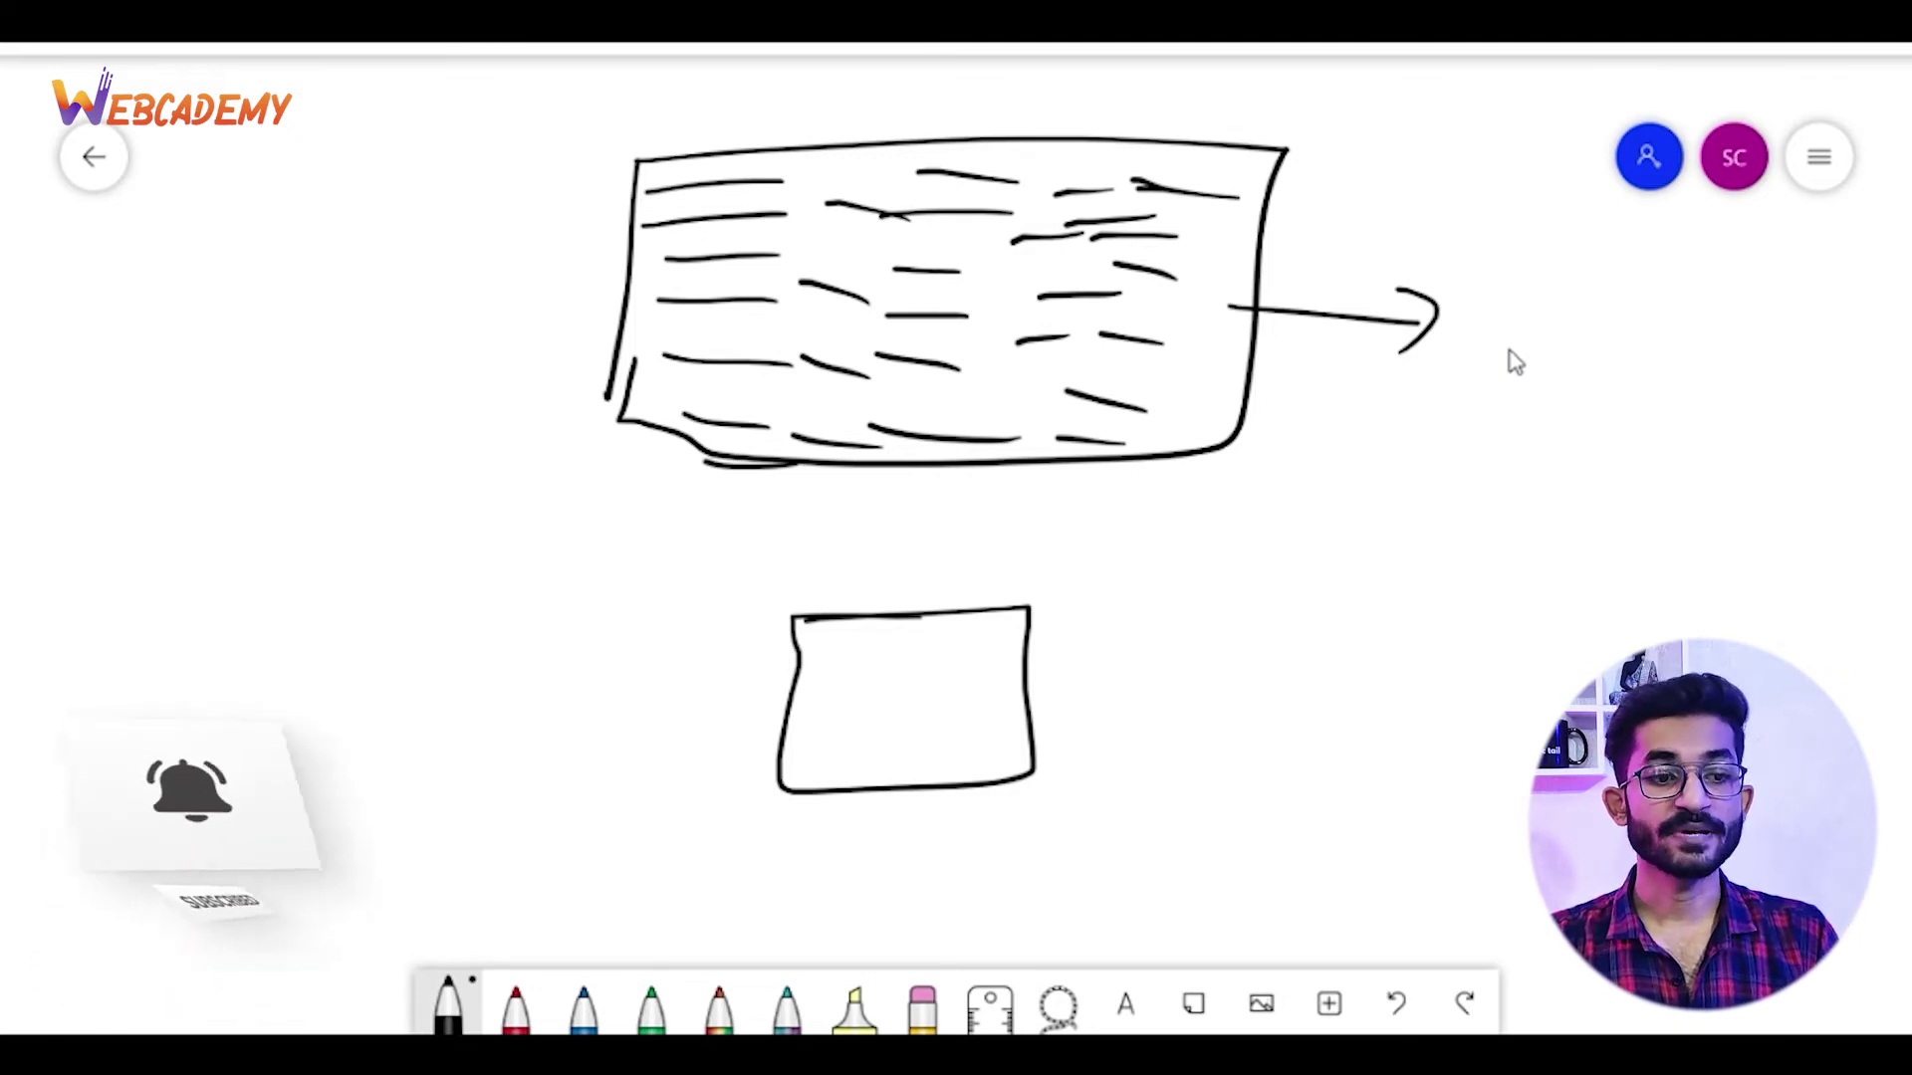
{"action": "mouse_move", "coordinate": [1242, 334]}
{"action": "left_mouse_down"}
{"action": "mouse_move", "coordinate": [1591, 380]}
{"action": "mouse_move", "coordinate": [1583, 412]}
{"action": "left_mouse_up"}
{"action": "left_click", "coordinate": [1697, 379]}
{"action": "mouse_move", "coordinate": [1696, 379]}
{"action": "left_mouse_down"}
{"action": "mouse_move", "coordinate": [1691, 450]}
{"action": "mouse_move", "coordinate": [1890, 439]}
{"action": "mouse_move", "coordinate": [1882, 490]}
{"action": "left_mouse_up"}
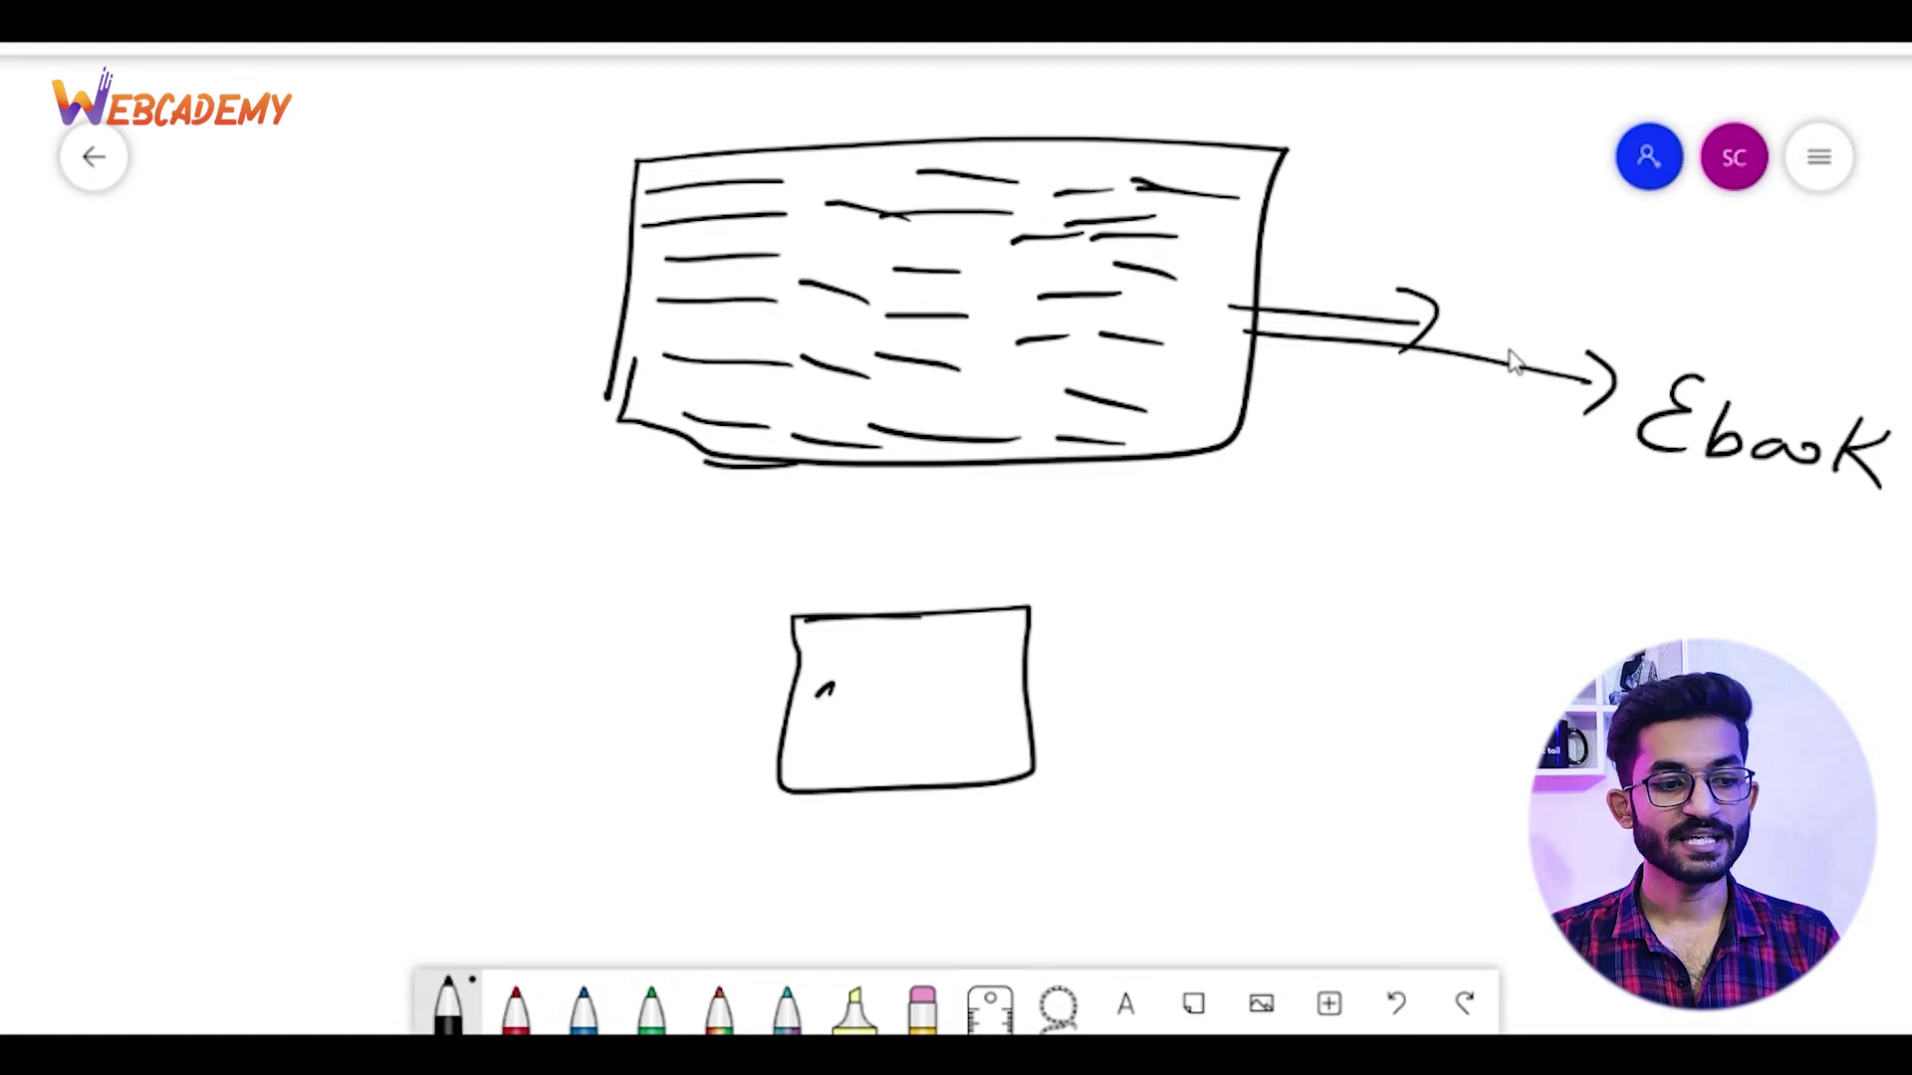
Write "Ebook" inside the small box below the large rectangle
{"action": "left_click_drag", "start_coordinate": [834, 685], "coordinate": [846, 747]}
{"action": "mouse_move", "coordinate": [876, 669]}
{"action": "left_mouse_down"}
{"action": "mouse_move", "coordinate": [875, 735]}
{"action": "mouse_move", "coordinate": [984, 669]}
{"action": "mouse_move", "coordinate": [980, 689]}
{"action": "left_mouse_up"}
{"action": "left_click_drag", "start_coordinate": [1024, 637], "coordinate": [1024, 677]}
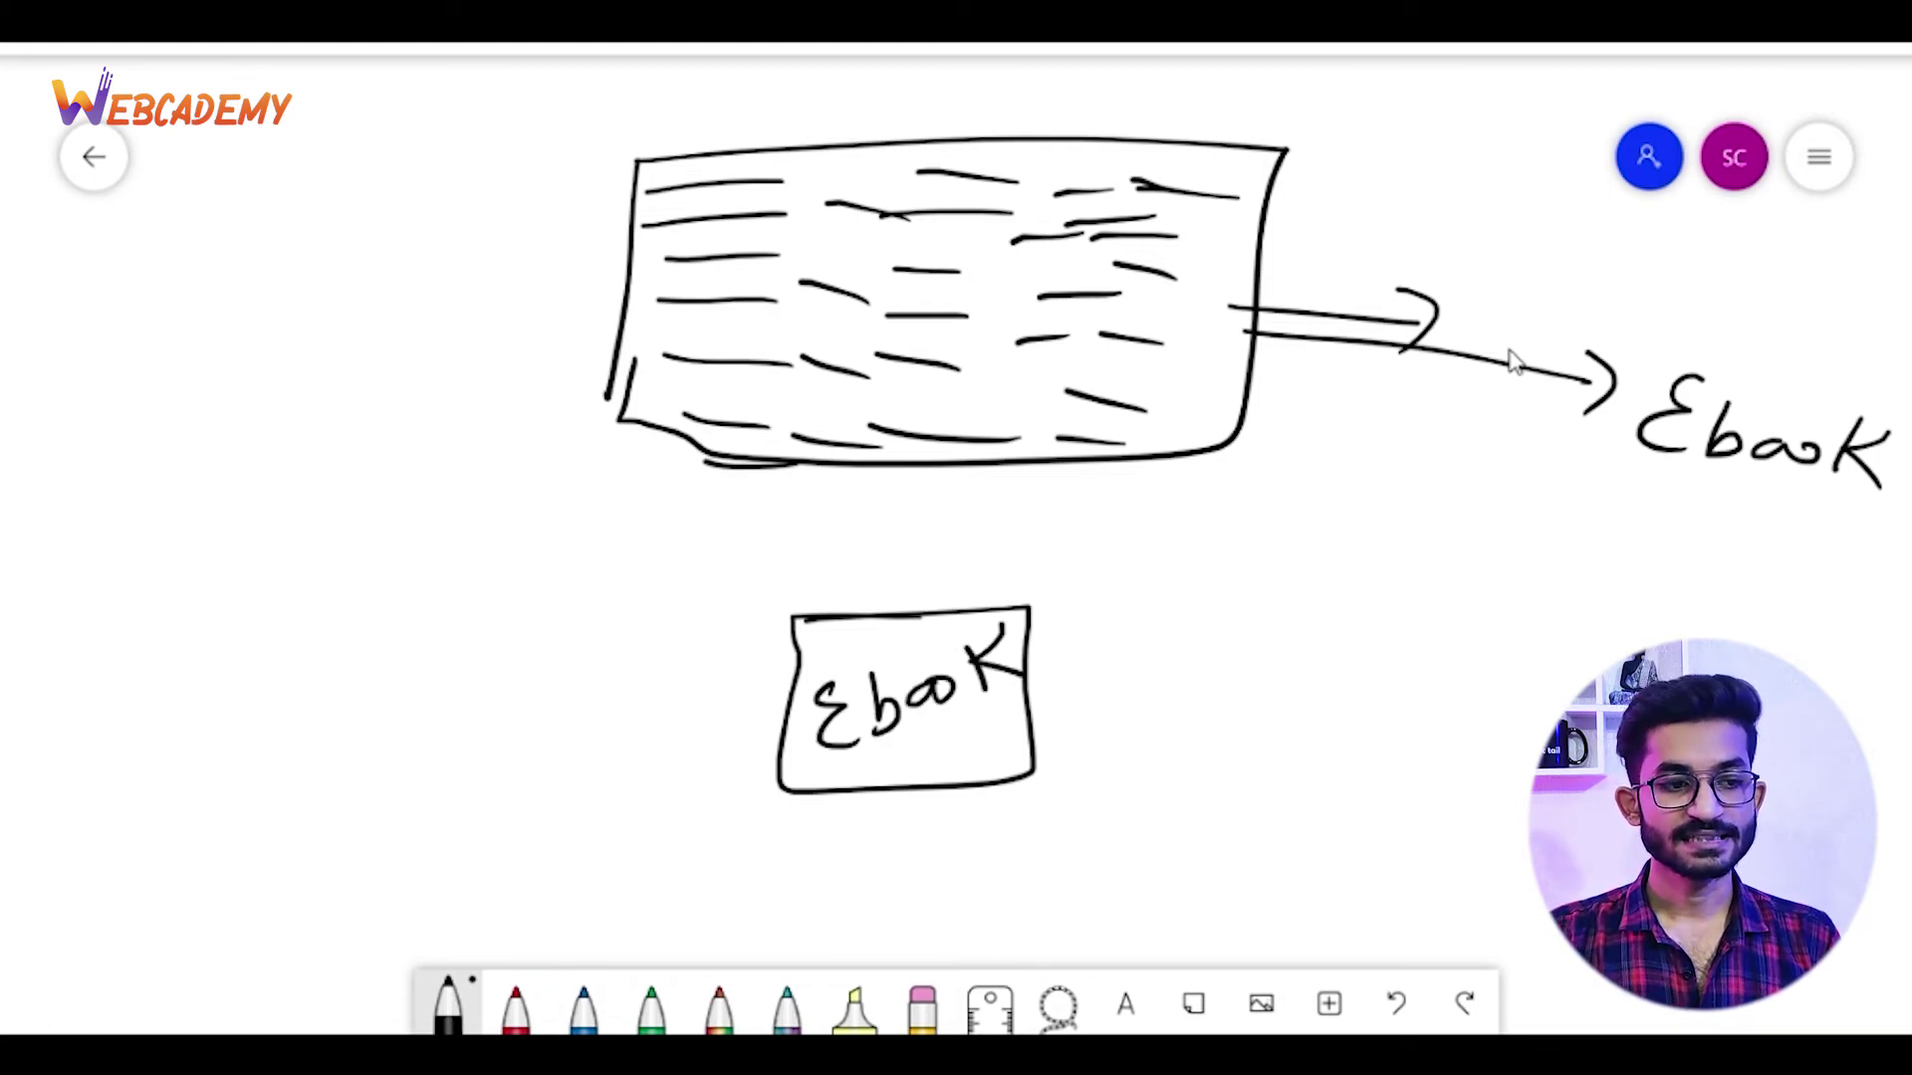
Circle a few strokes in the large rectangle, link them to the small box, and draw an arrow from that box to an X
{"action": "mouse_move", "coordinate": [786, 227]}
{"action": "left_mouse_down"}
{"action": "mouse_move", "coordinate": [786, 311]}
{"action": "mouse_move", "coordinate": [725, 247]}
{"action": "mouse_move", "coordinate": [845, 648]}
{"action": "mouse_move", "coordinate": [842, 590]}
{"action": "left_mouse_up"}
{"action": "left_click_drag", "start_coordinate": [971, 649], "coordinate": [1150, 573]}
{"action": "left_click_drag", "start_coordinate": [1153, 548], "coordinate": [1175, 612]}
{"action": "mouse_move", "coordinate": [1246, 538]}
{"action": "left_mouse_down"}
{"action": "mouse_move", "coordinate": [1322, 579]}
{"action": "mouse_move", "coordinate": [1248, 603]}
{"action": "left_mouse_up"}
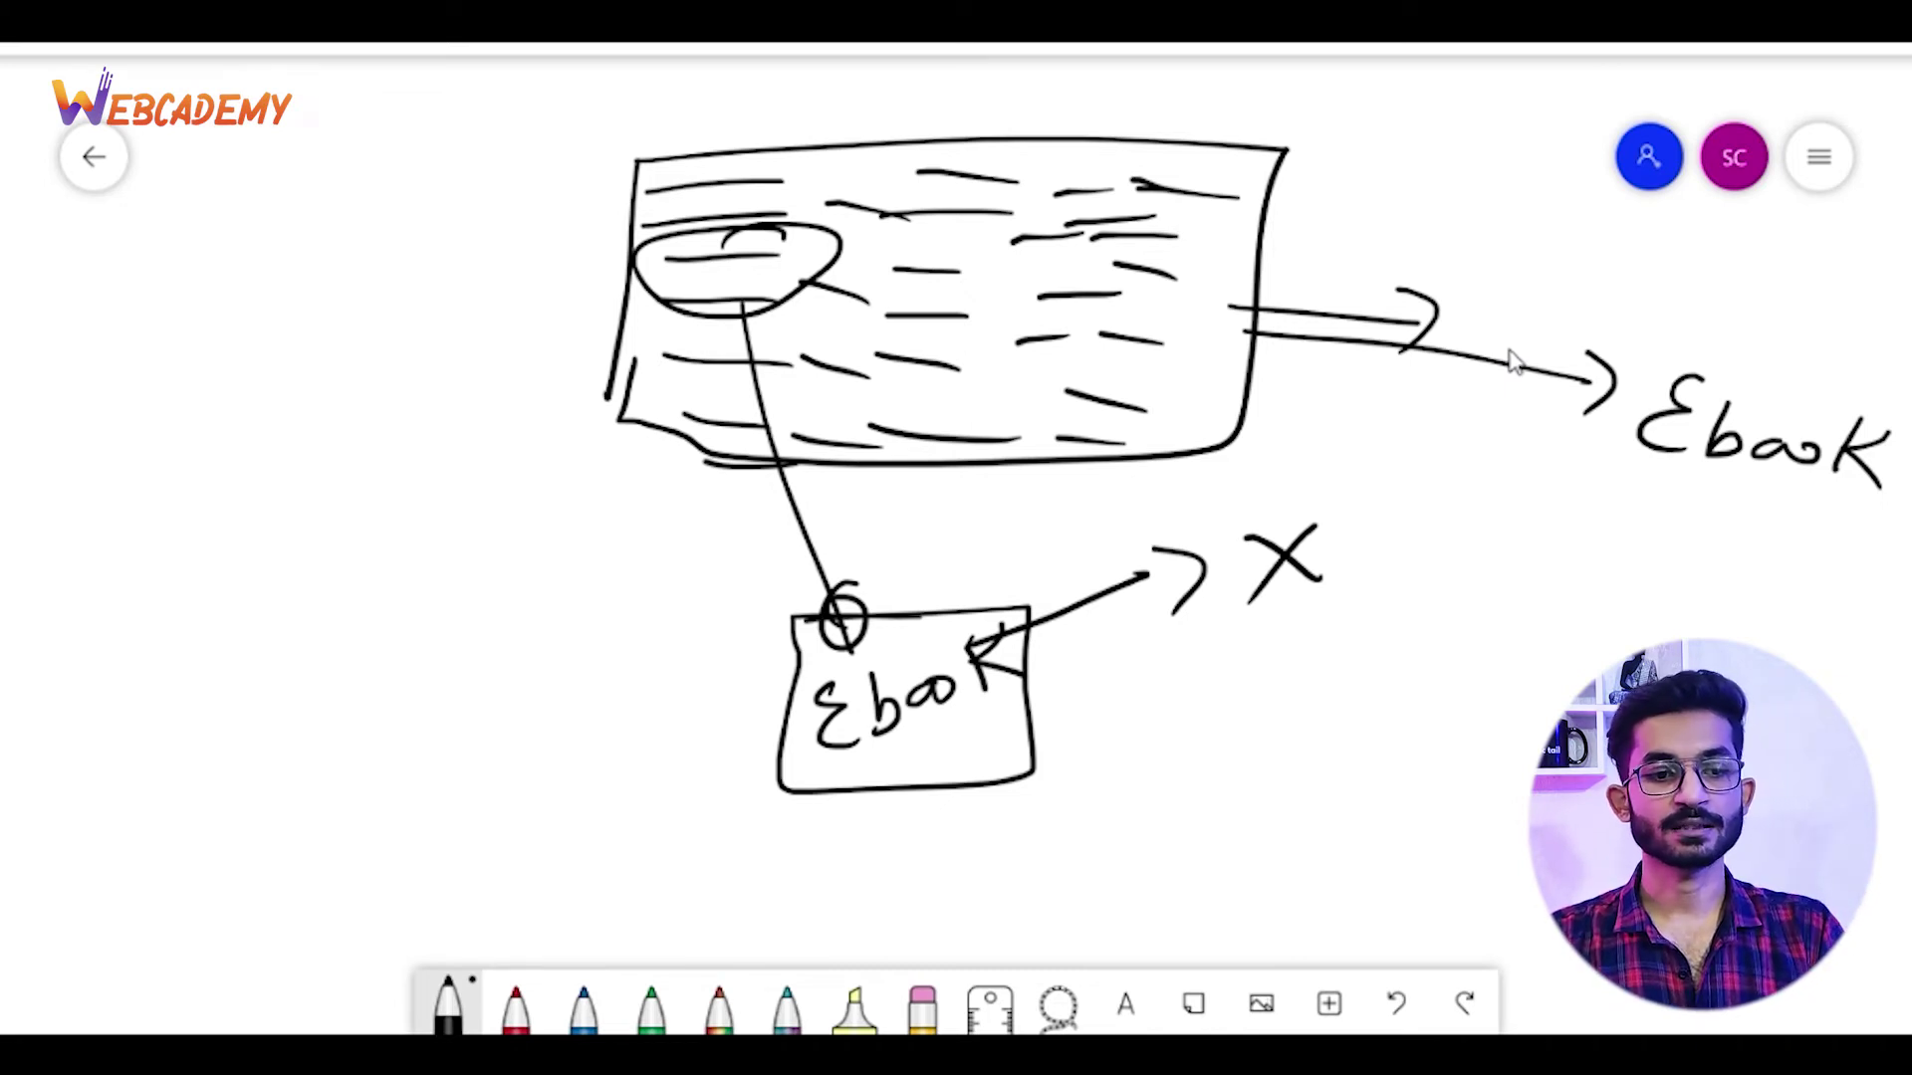
Draw lines from the large rectangle and the small box that converge in a shared arrowhead to the right of the X
{"action": "left_click_drag", "start_coordinate": [1216, 406], "coordinate": [1493, 519]}
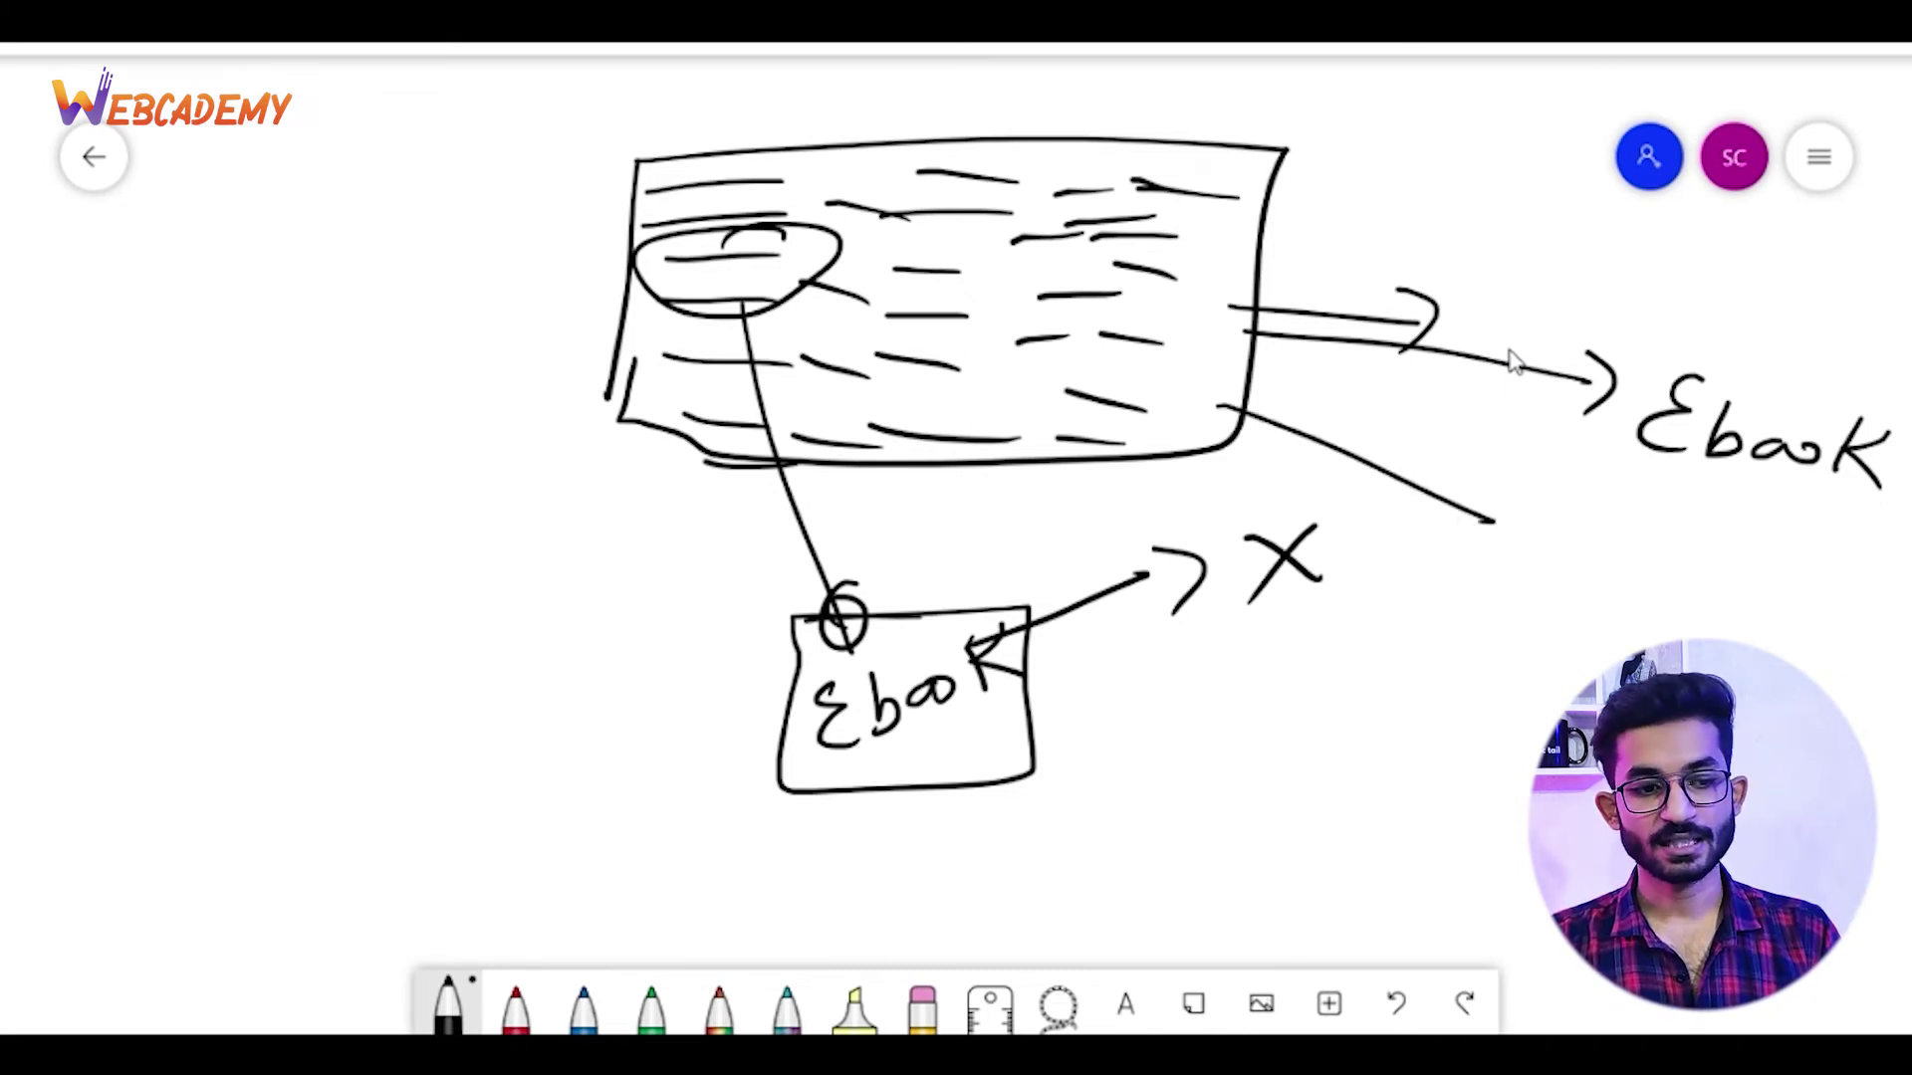
{"action": "left_click_drag", "start_coordinate": [1028, 675], "coordinate": [1441, 567]}
{"action": "left_click_drag", "start_coordinate": [1475, 488], "coordinate": [1399, 641]}
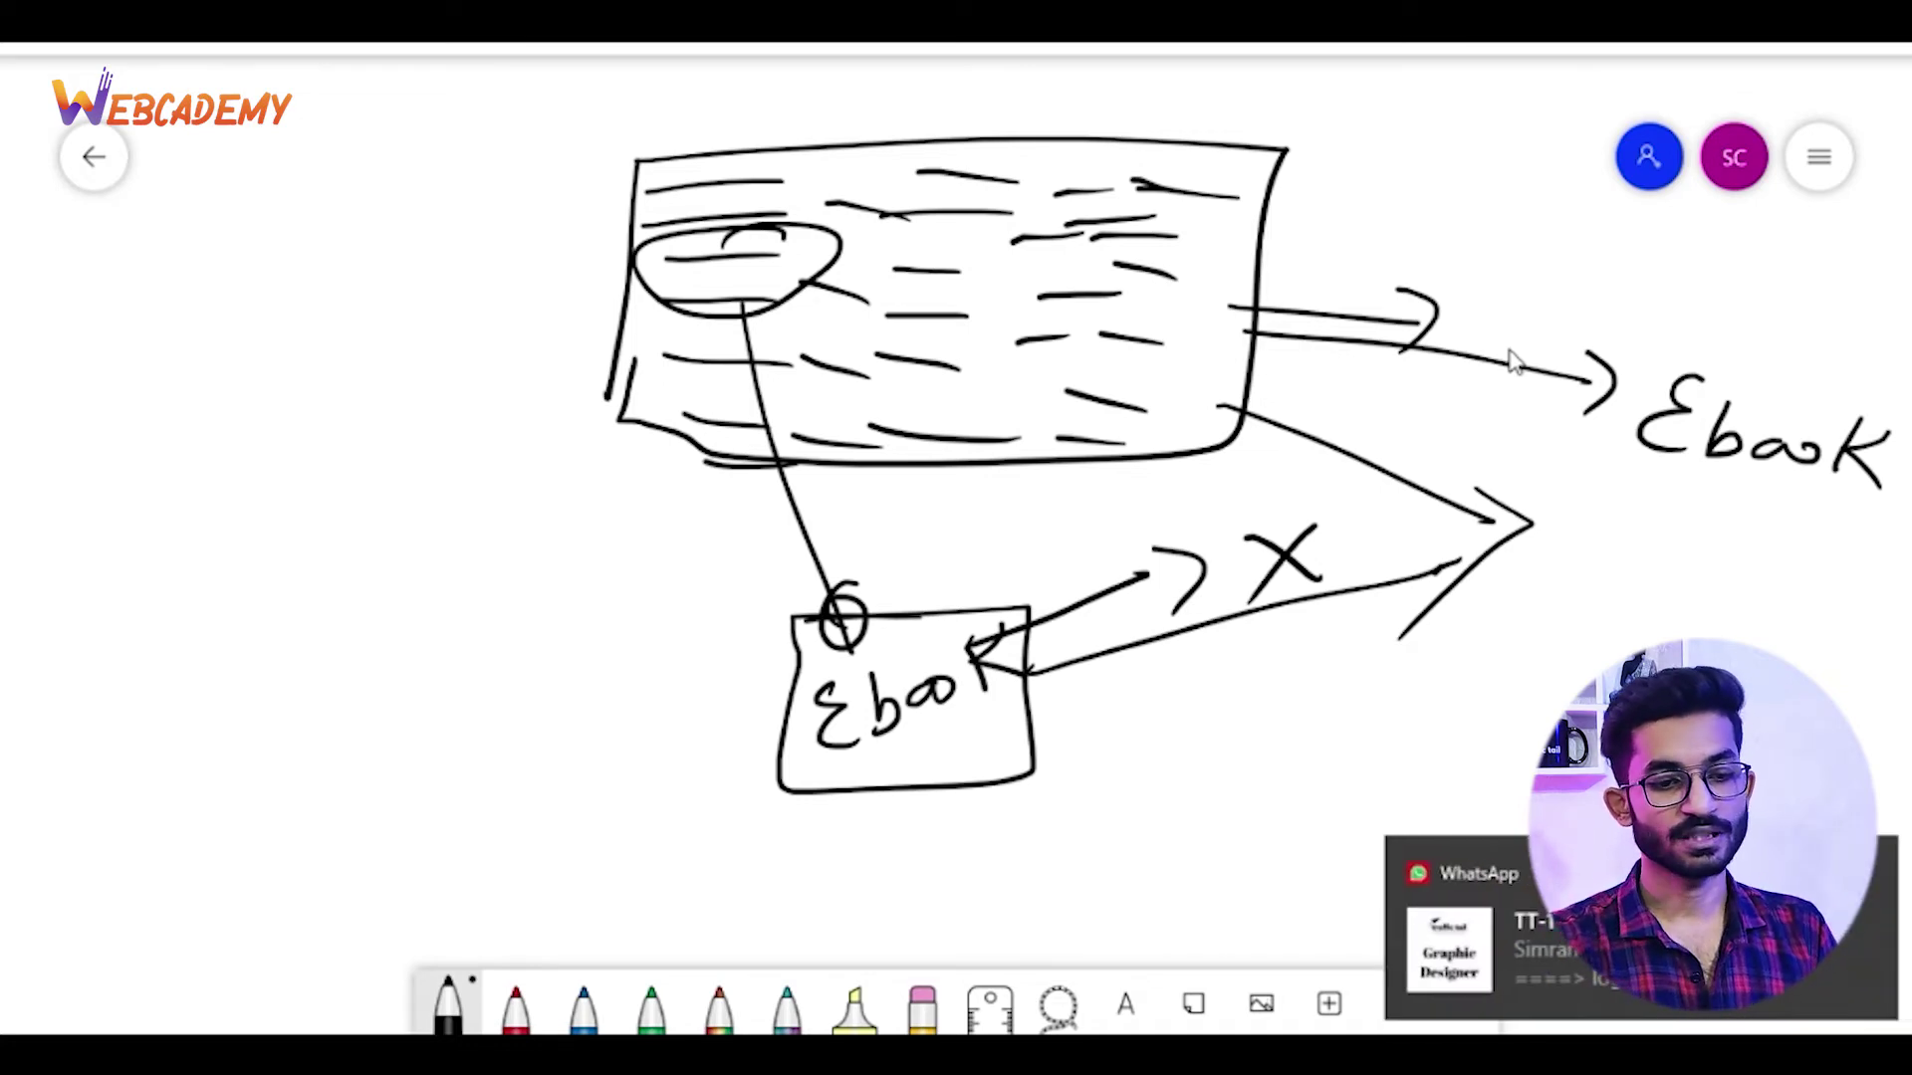
Write a capital "I" just above the shared arrowhead on the whiteboard
{"action": "left_click", "coordinate": [1868, 882]}
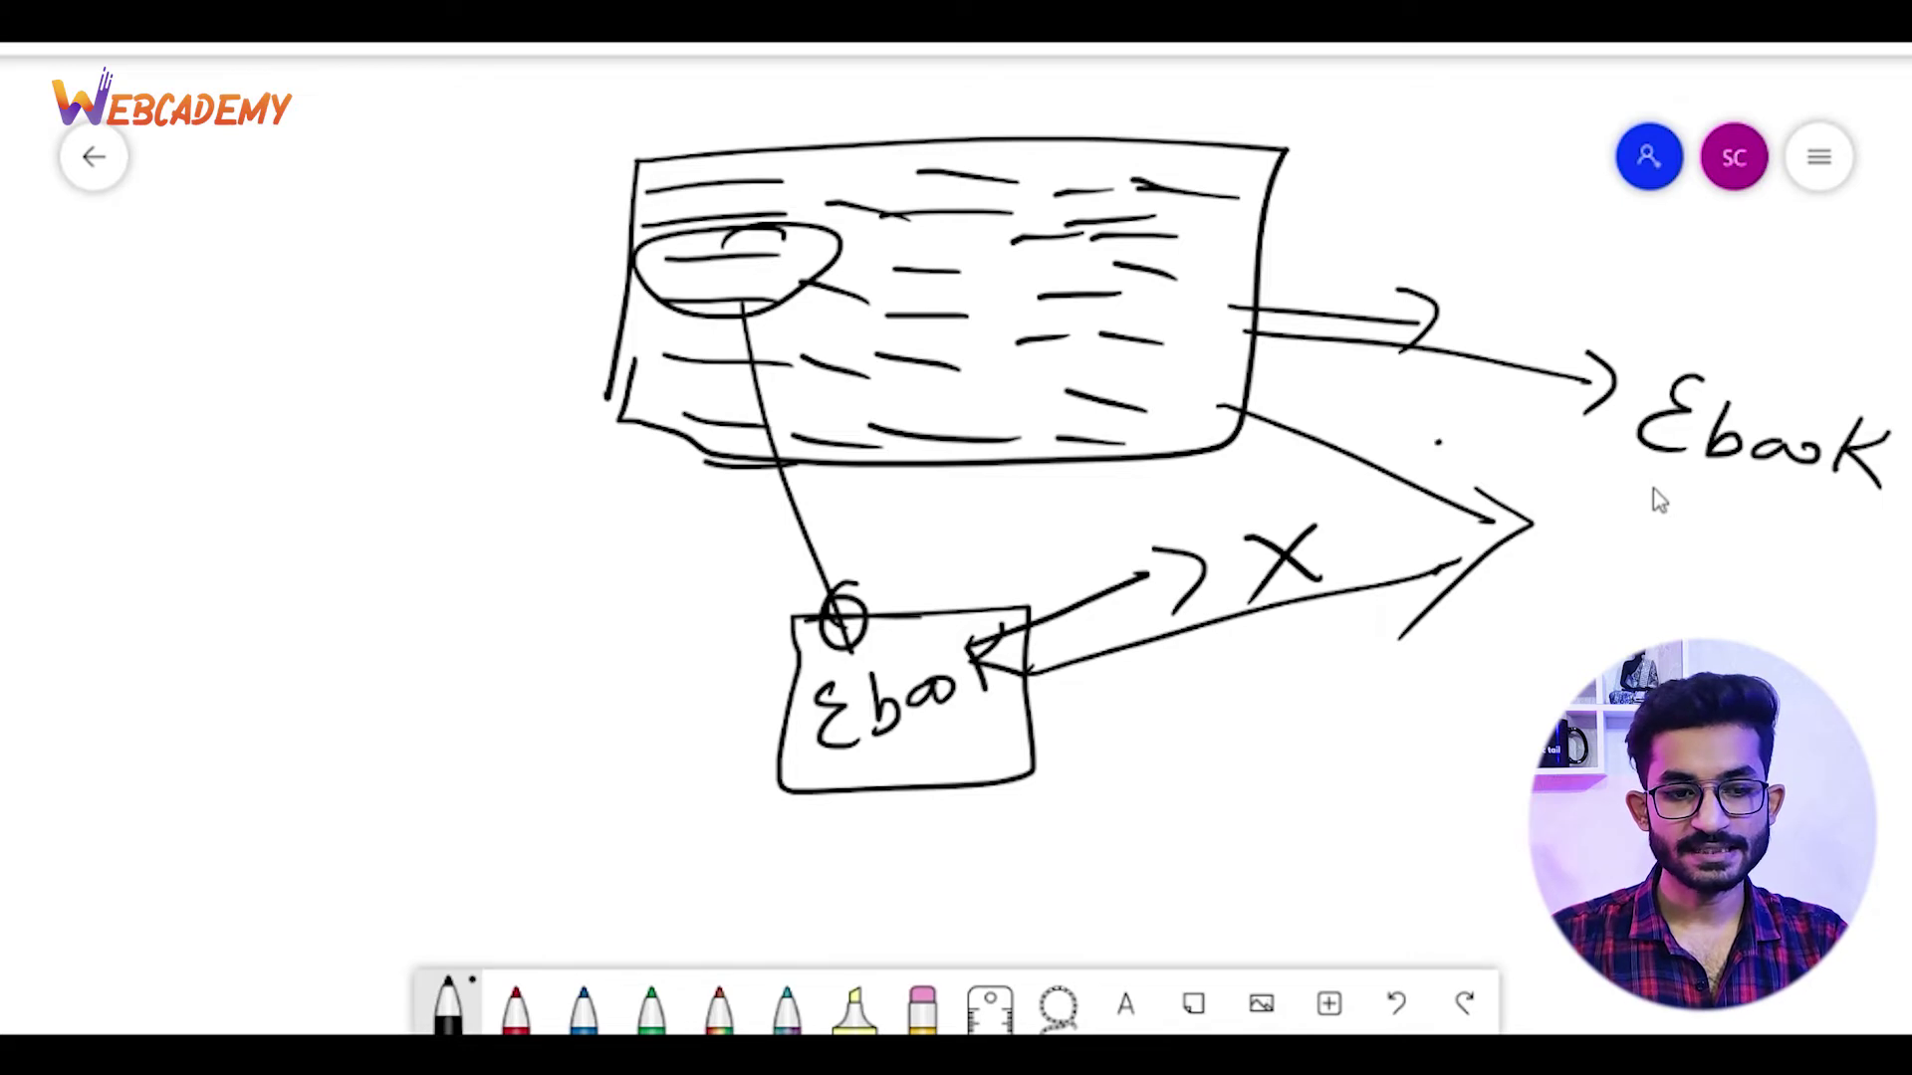
{"action": "left_click_drag", "start_coordinate": [1440, 444], "coordinate": [1519, 442]}
{"action": "mouse_move", "coordinate": [1462, 436]}
{"action": "left_mouse_down"}
{"action": "mouse_move", "coordinate": [1434, 498]}
{"action": "mouse_move", "coordinate": [1457, 495]}
{"action": "left_mouse_up"}
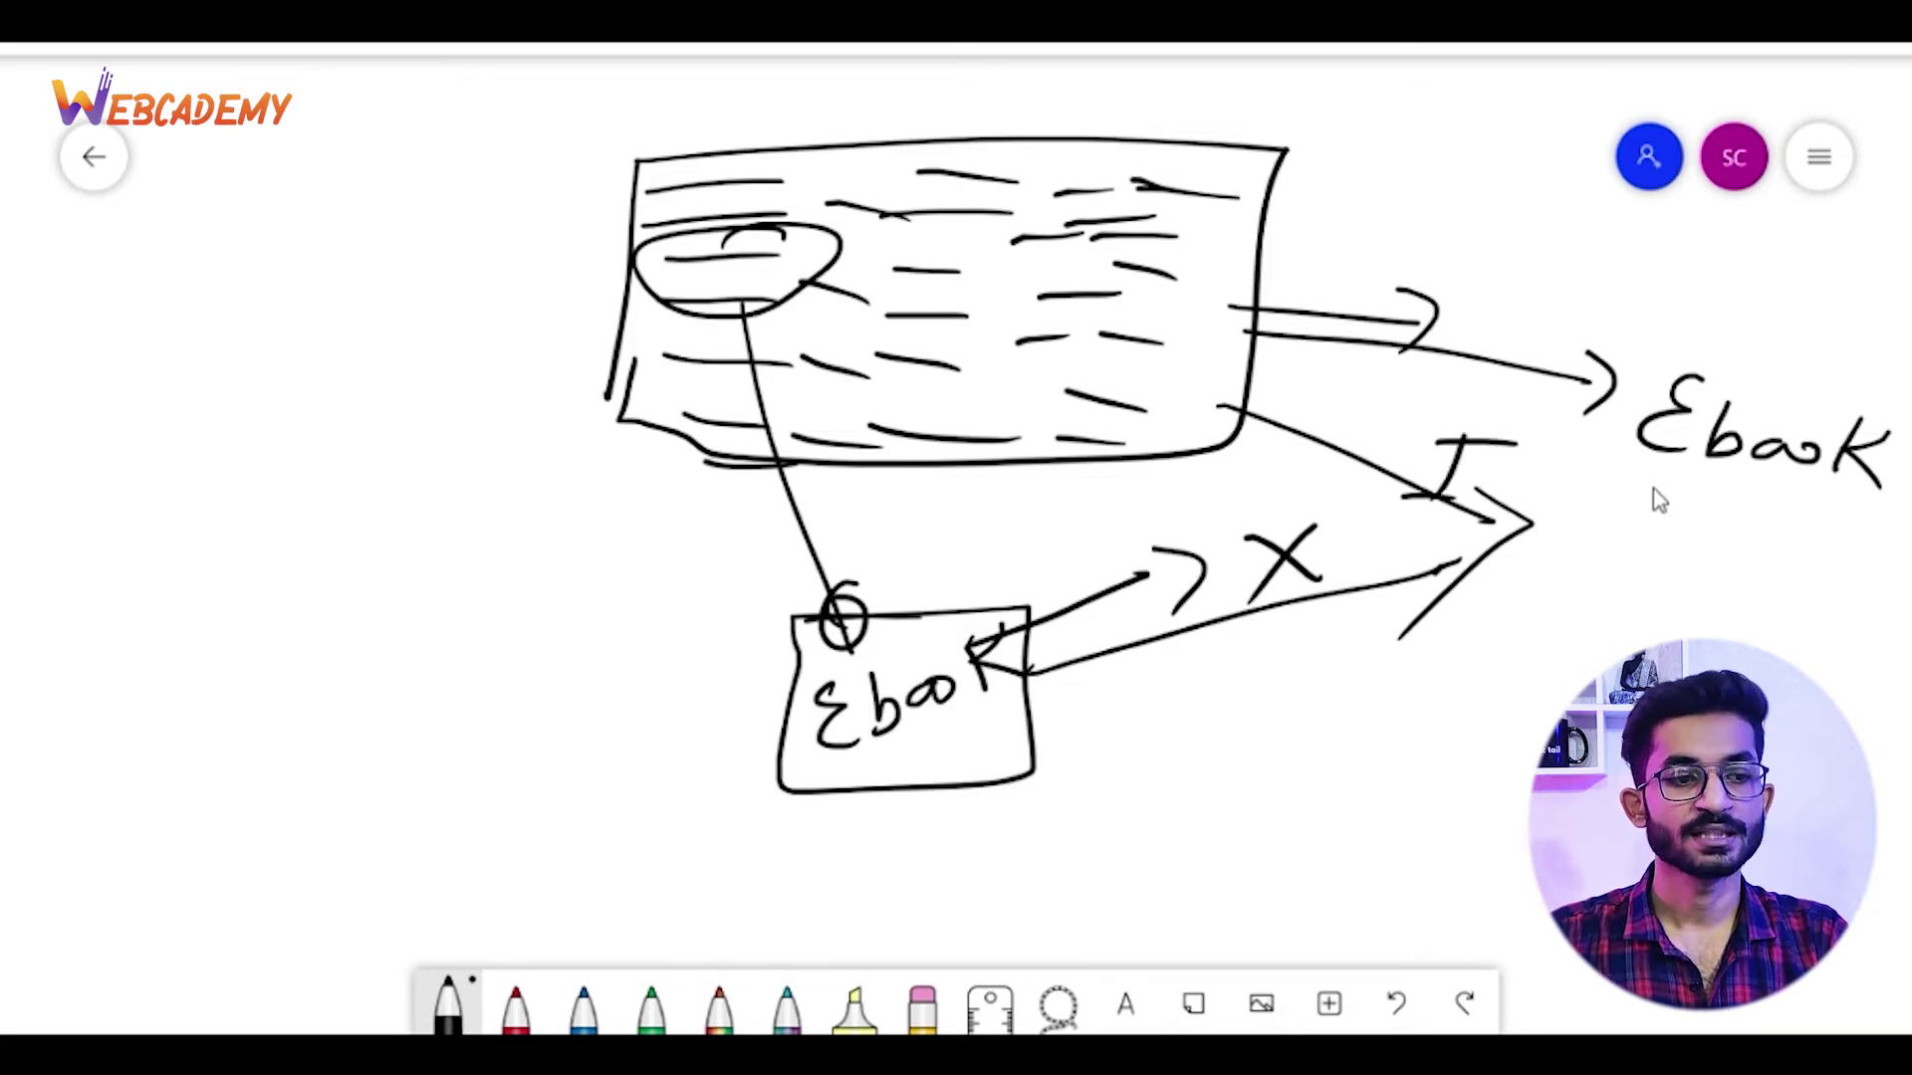
Circle the strokes in the middle of the large rectangle, link them by arrow to the small box, circle that box, and draw an arrow out of it
{"action": "mouse_move", "coordinate": [831, 249]}
{"action": "left_mouse_down"}
{"action": "mouse_move", "coordinate": [1157, 314]}
{"action": "mouse_move", "coordinate": [851, 234]}
{"action": "mouse_move", "coordinate": [980, 196]}
{"action": "left_mouse_up"}
{"action": "mouse_move", "coordinate": [918, 398]}
{"action": "left_mouse_down"}
{"action": "mouse_move", "coordinate": [869, 567]}
{"action": "mouse_move", "coordinate": [889, 564]}
{"action": "mouse_move", "coordinate": [763, 637]}
{"action": "mouse_move", "coordinate": [896, 593]}
{"action": "left_mouse_up"}
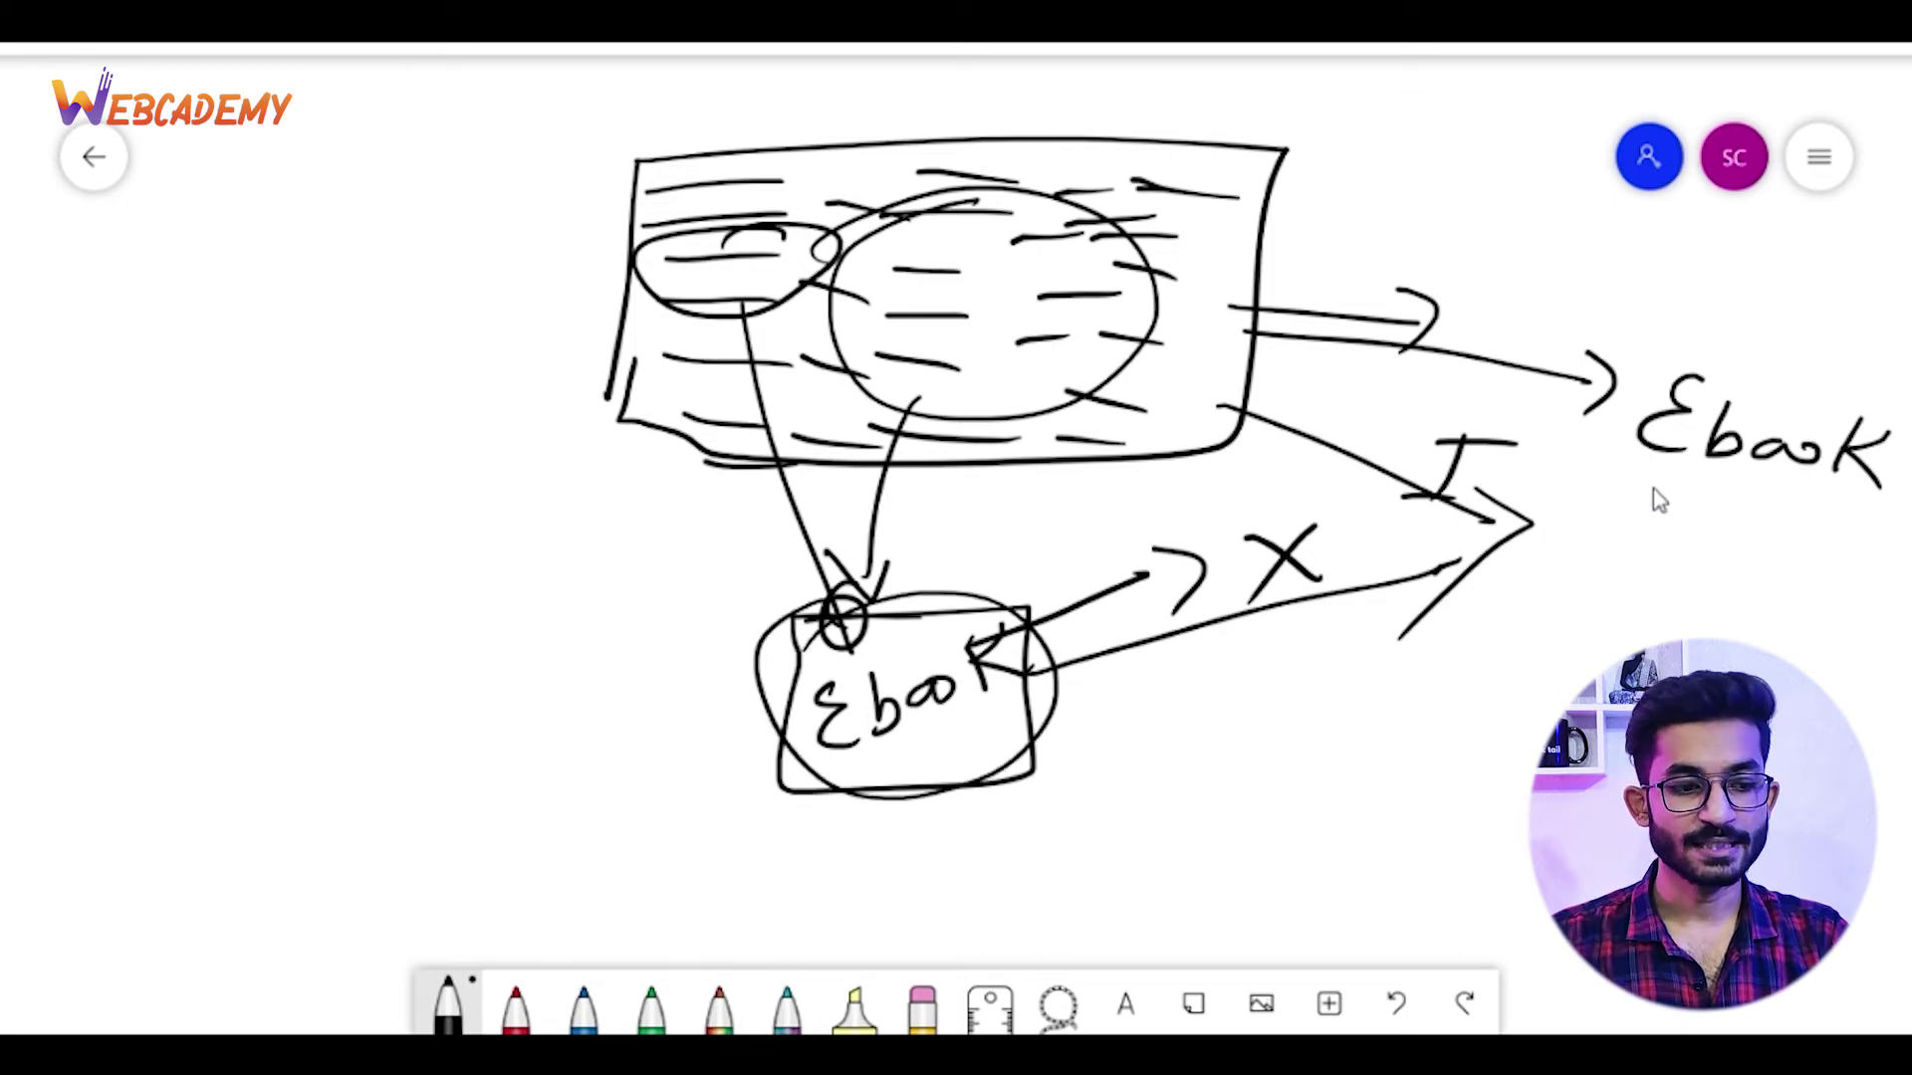
{"action": "mouse_move", "coordinate": [991, 769]}
{"action": "left_mouse_down"}
{"action": "mouse_move", "coordinate": [1085, 856]}
{"action": "mouse_move", "coordinate": [1175, 891]}
{"action": "left_mouse_up"}
Switch to Ads Manager and add the interests E-book readers, Amazon Kindle, Books, Novel and Short story to the Traffic test ad set's detailed targeting
{"action": "key", "text": "alt+Tab"}
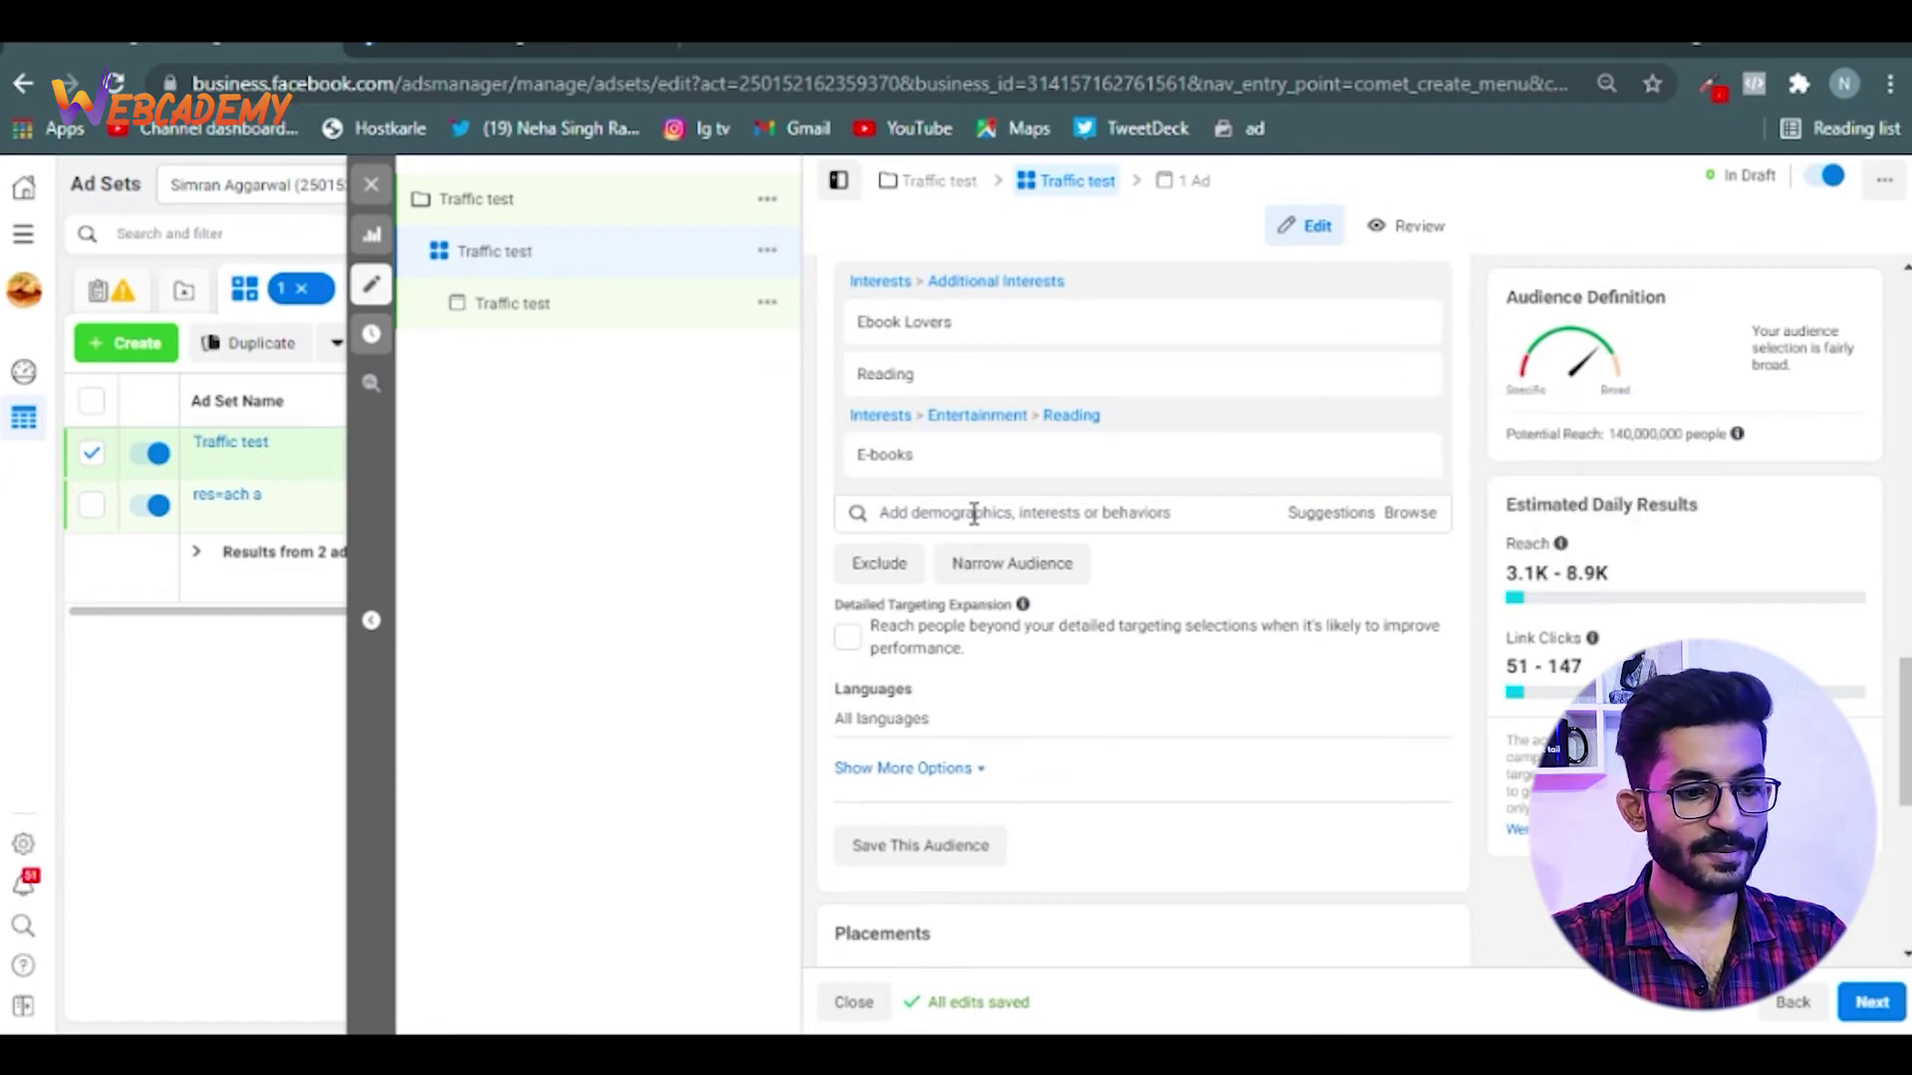
{"action": "left_click", "coordinate": [1316, 528]}
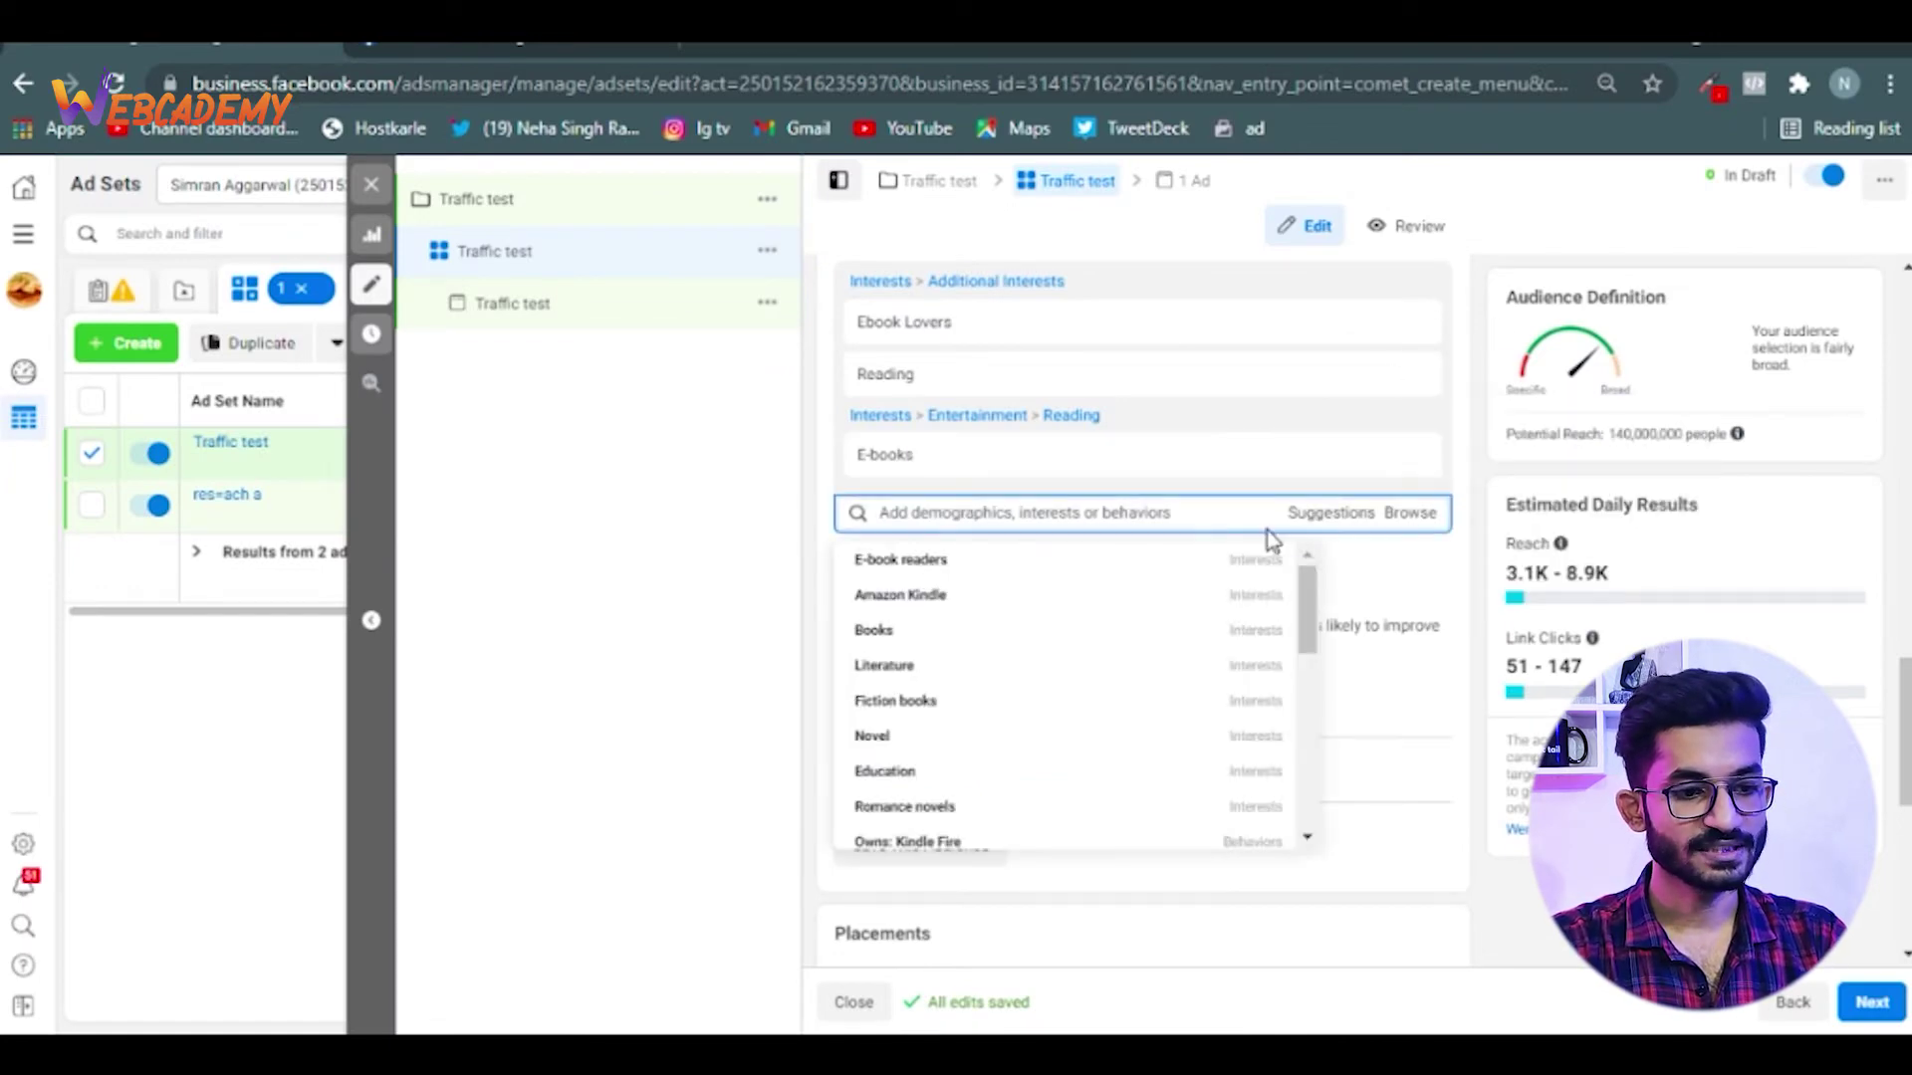
{"action": "left_click", "coordinate": [966, 565]}
{"action": "left_click", "coordinate": [896, 642]}
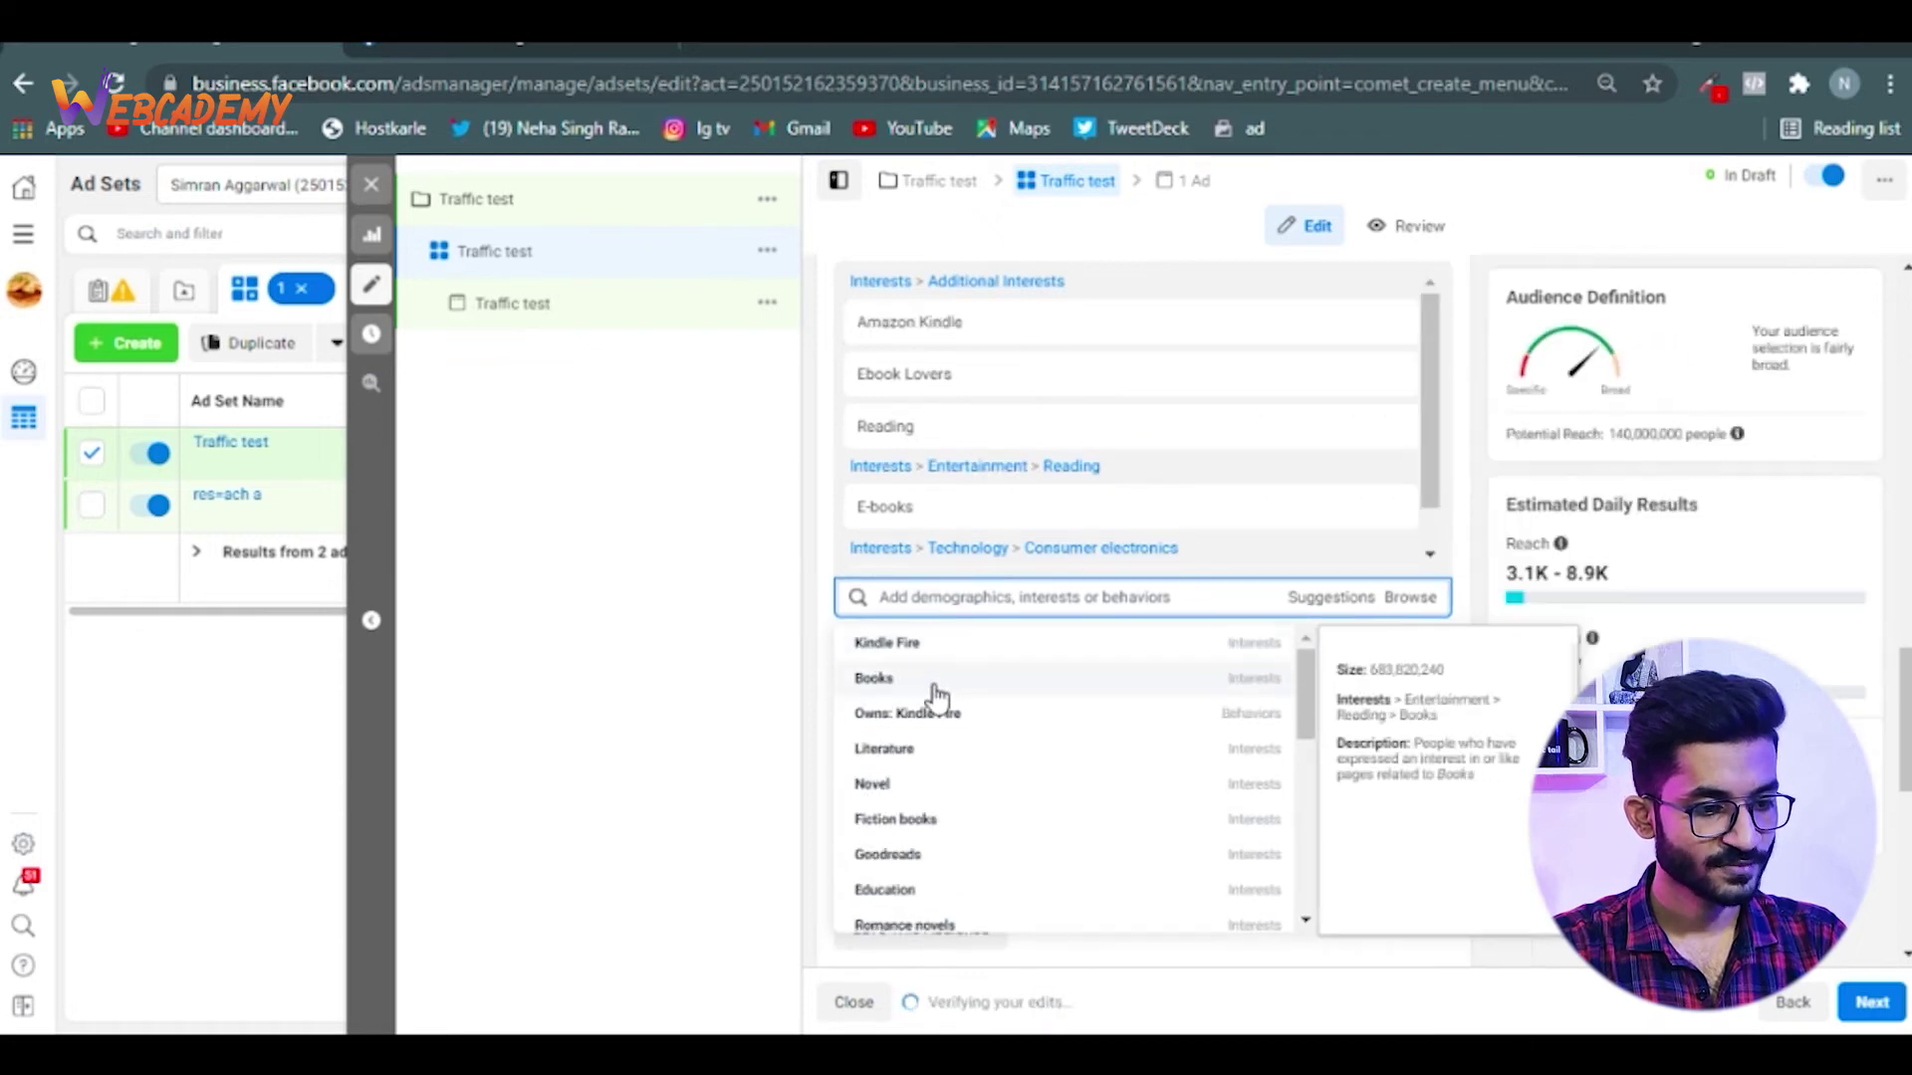
{"action": "left_click", "coordinate": [932, 683]}
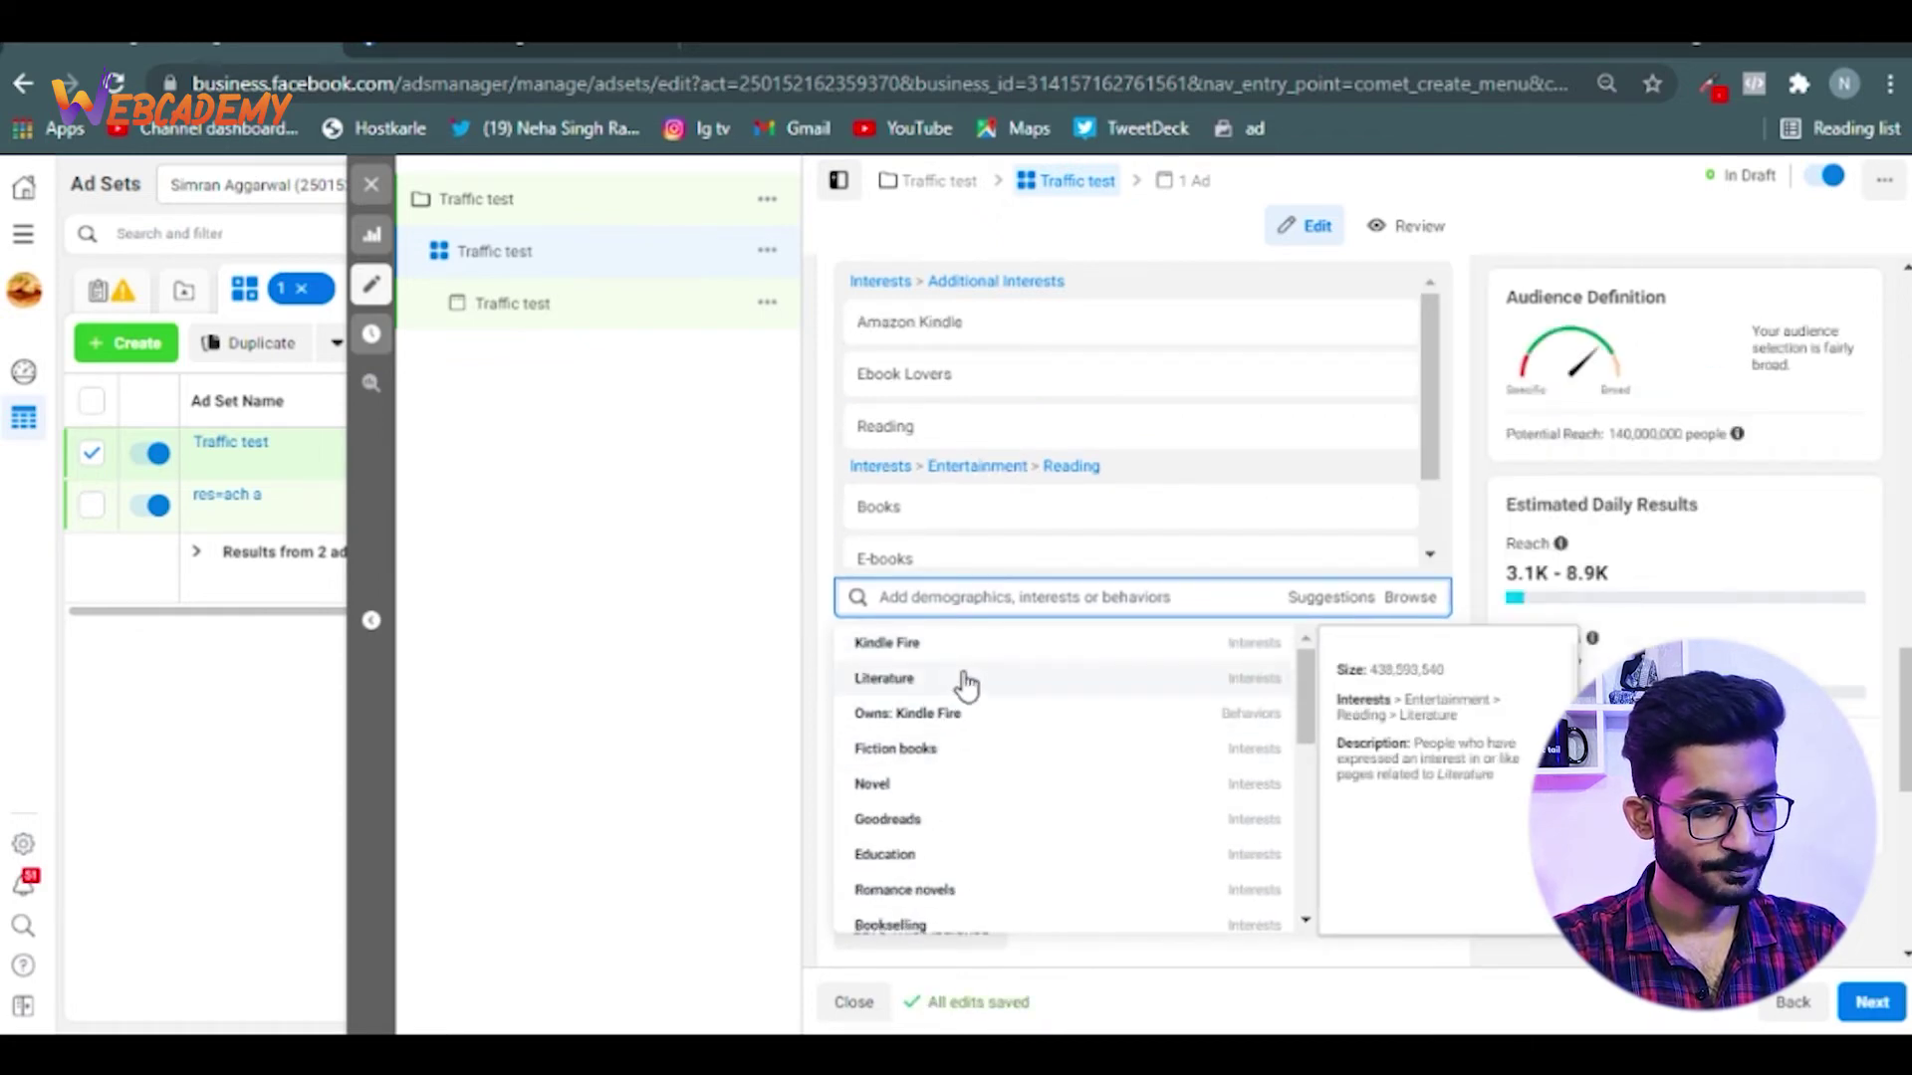
{"action": "left_click", "coordinate": [936, 792]}
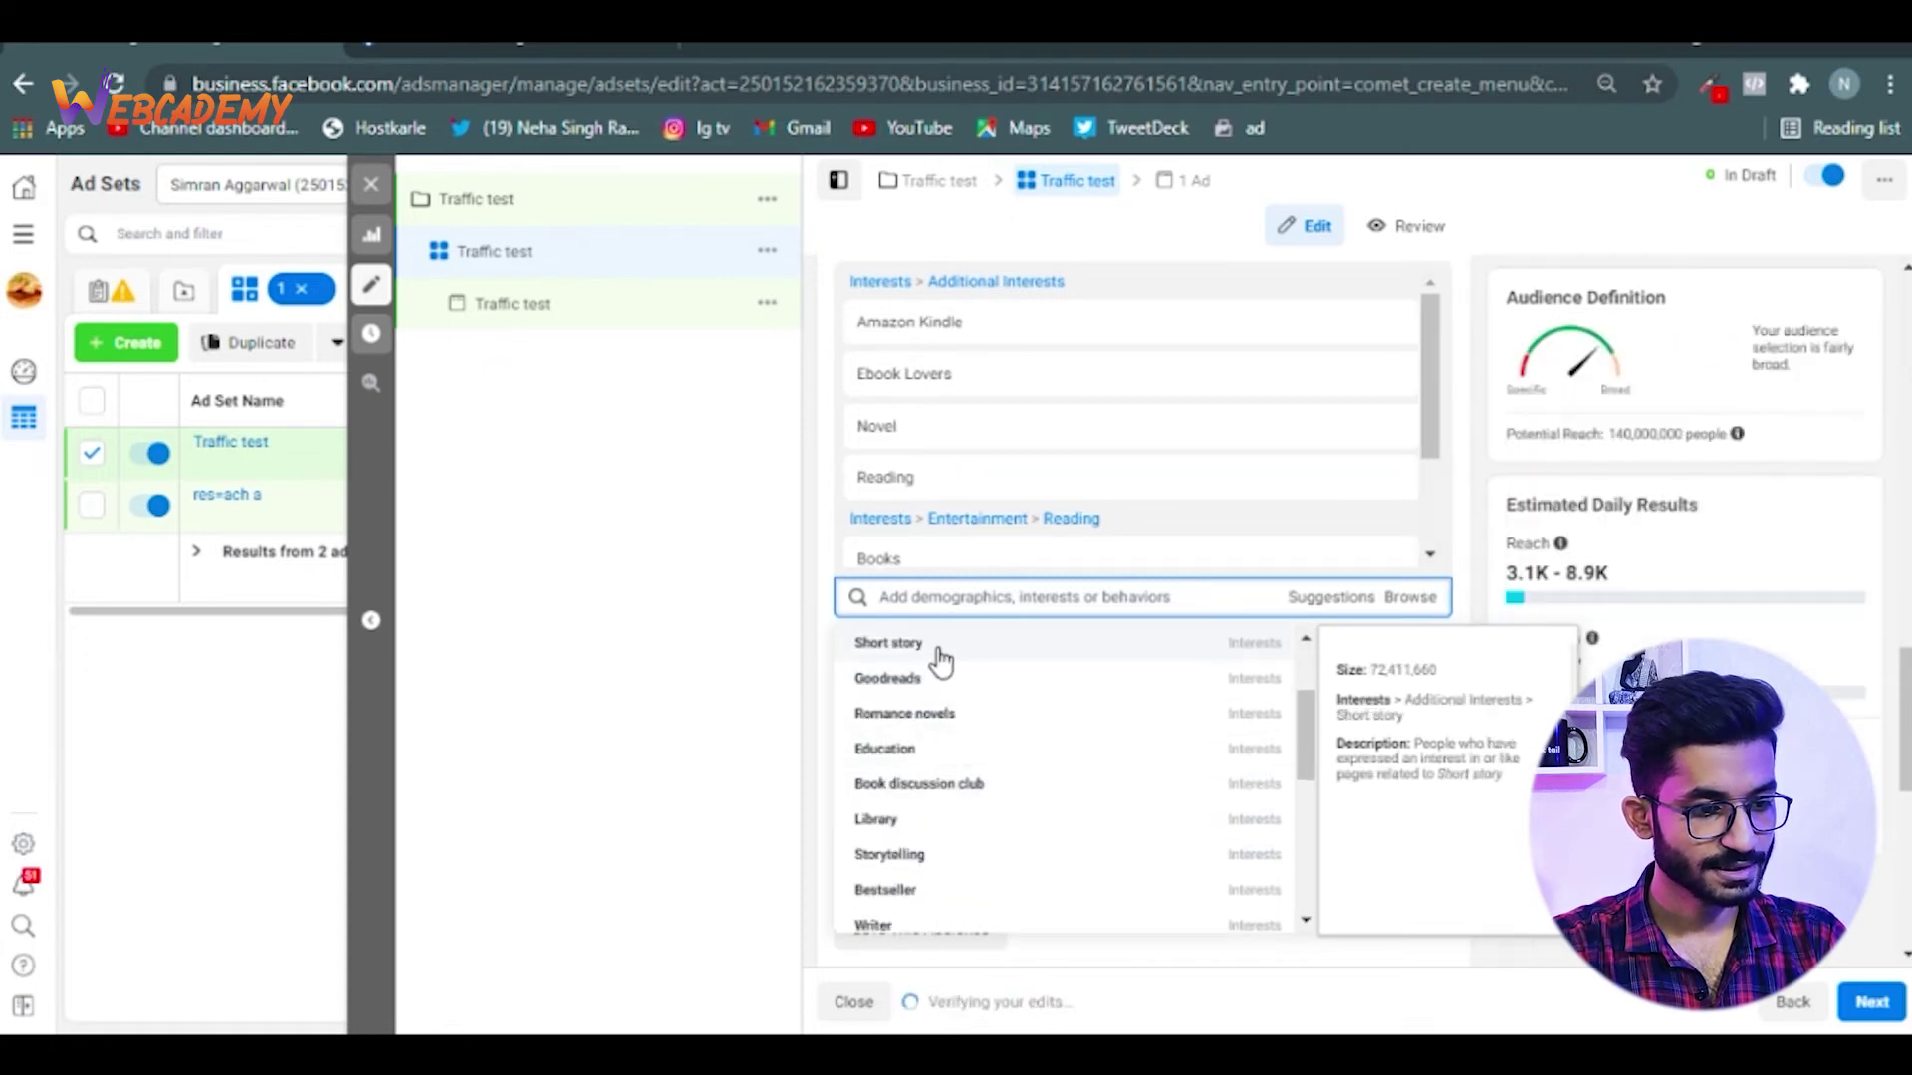
{"action": "left_click", "coordinate": [931, 648]}
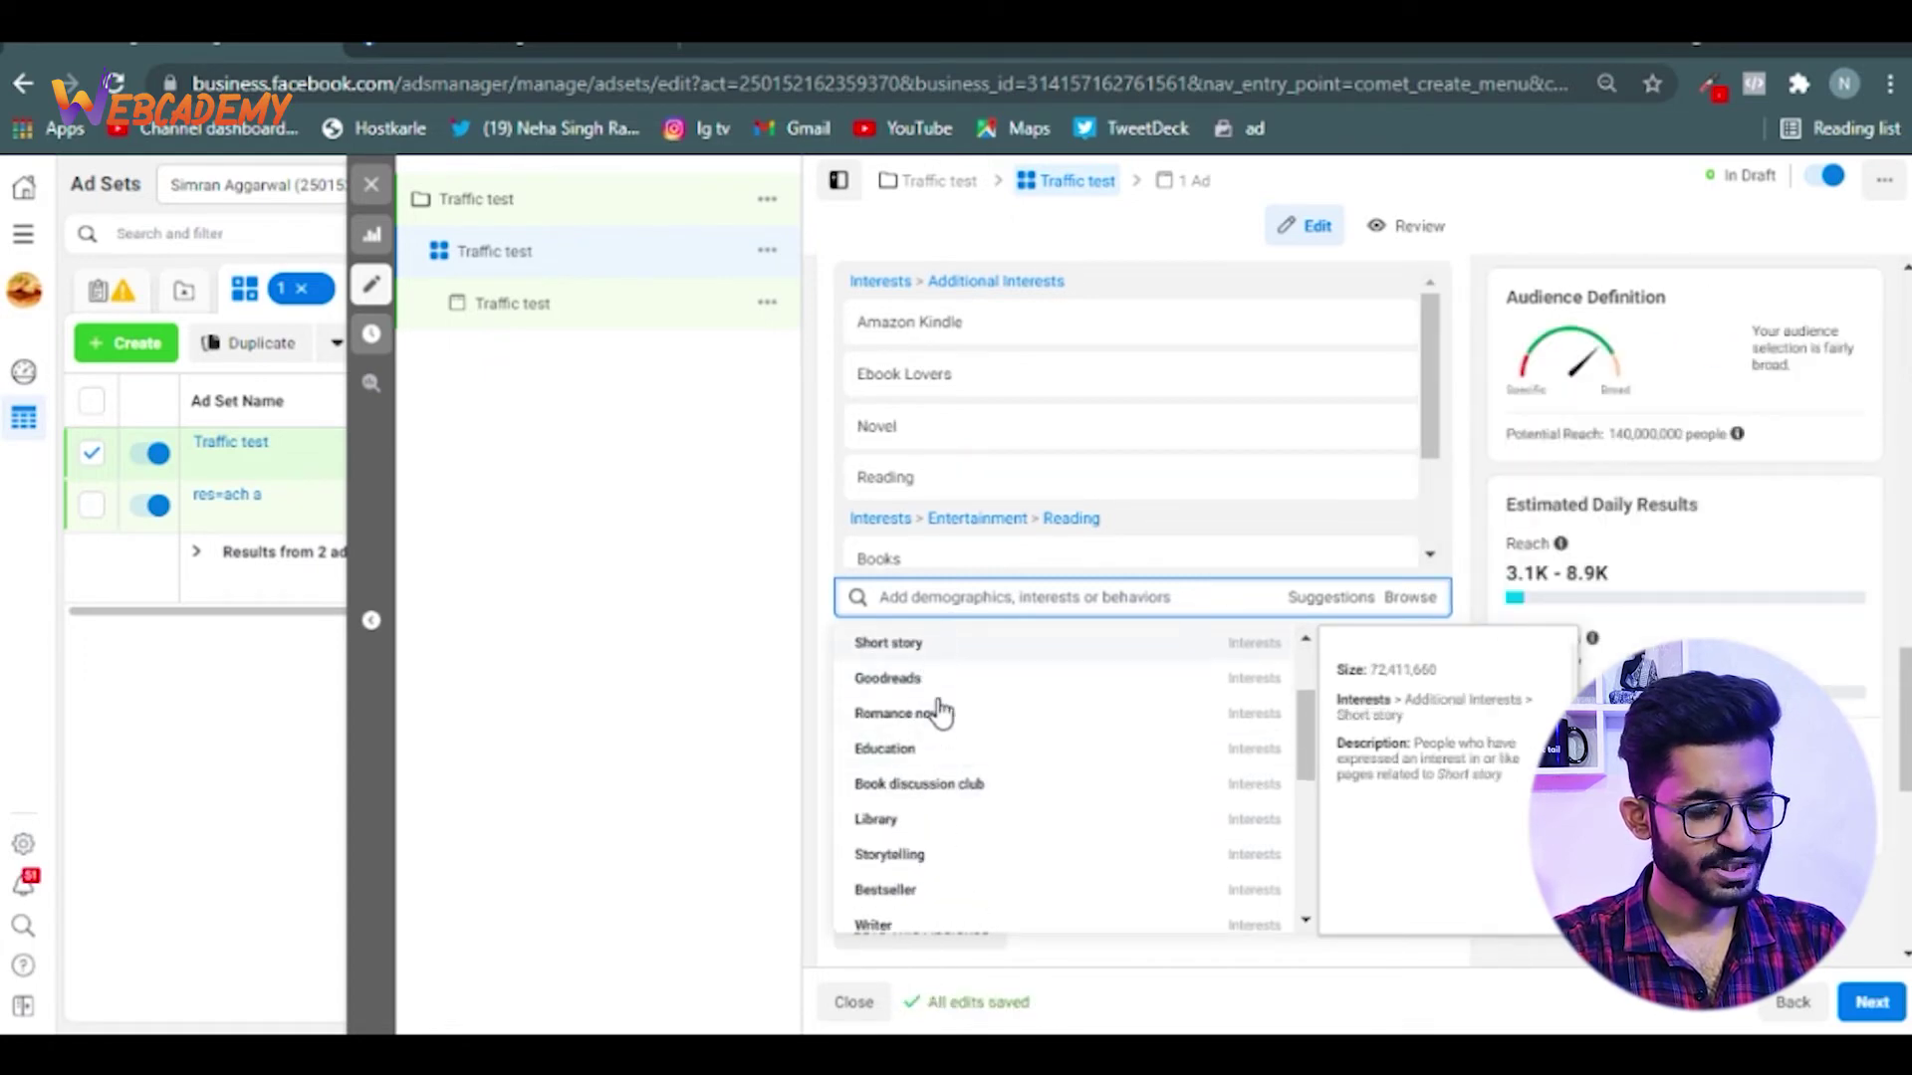
Add the suggested interests Public library, IBooks and Writing to the ad set's detailed targeting
{"action": "scroll", "coordinate": [939, 757], "scroll_direction": "down", "scroll_amount": 2}
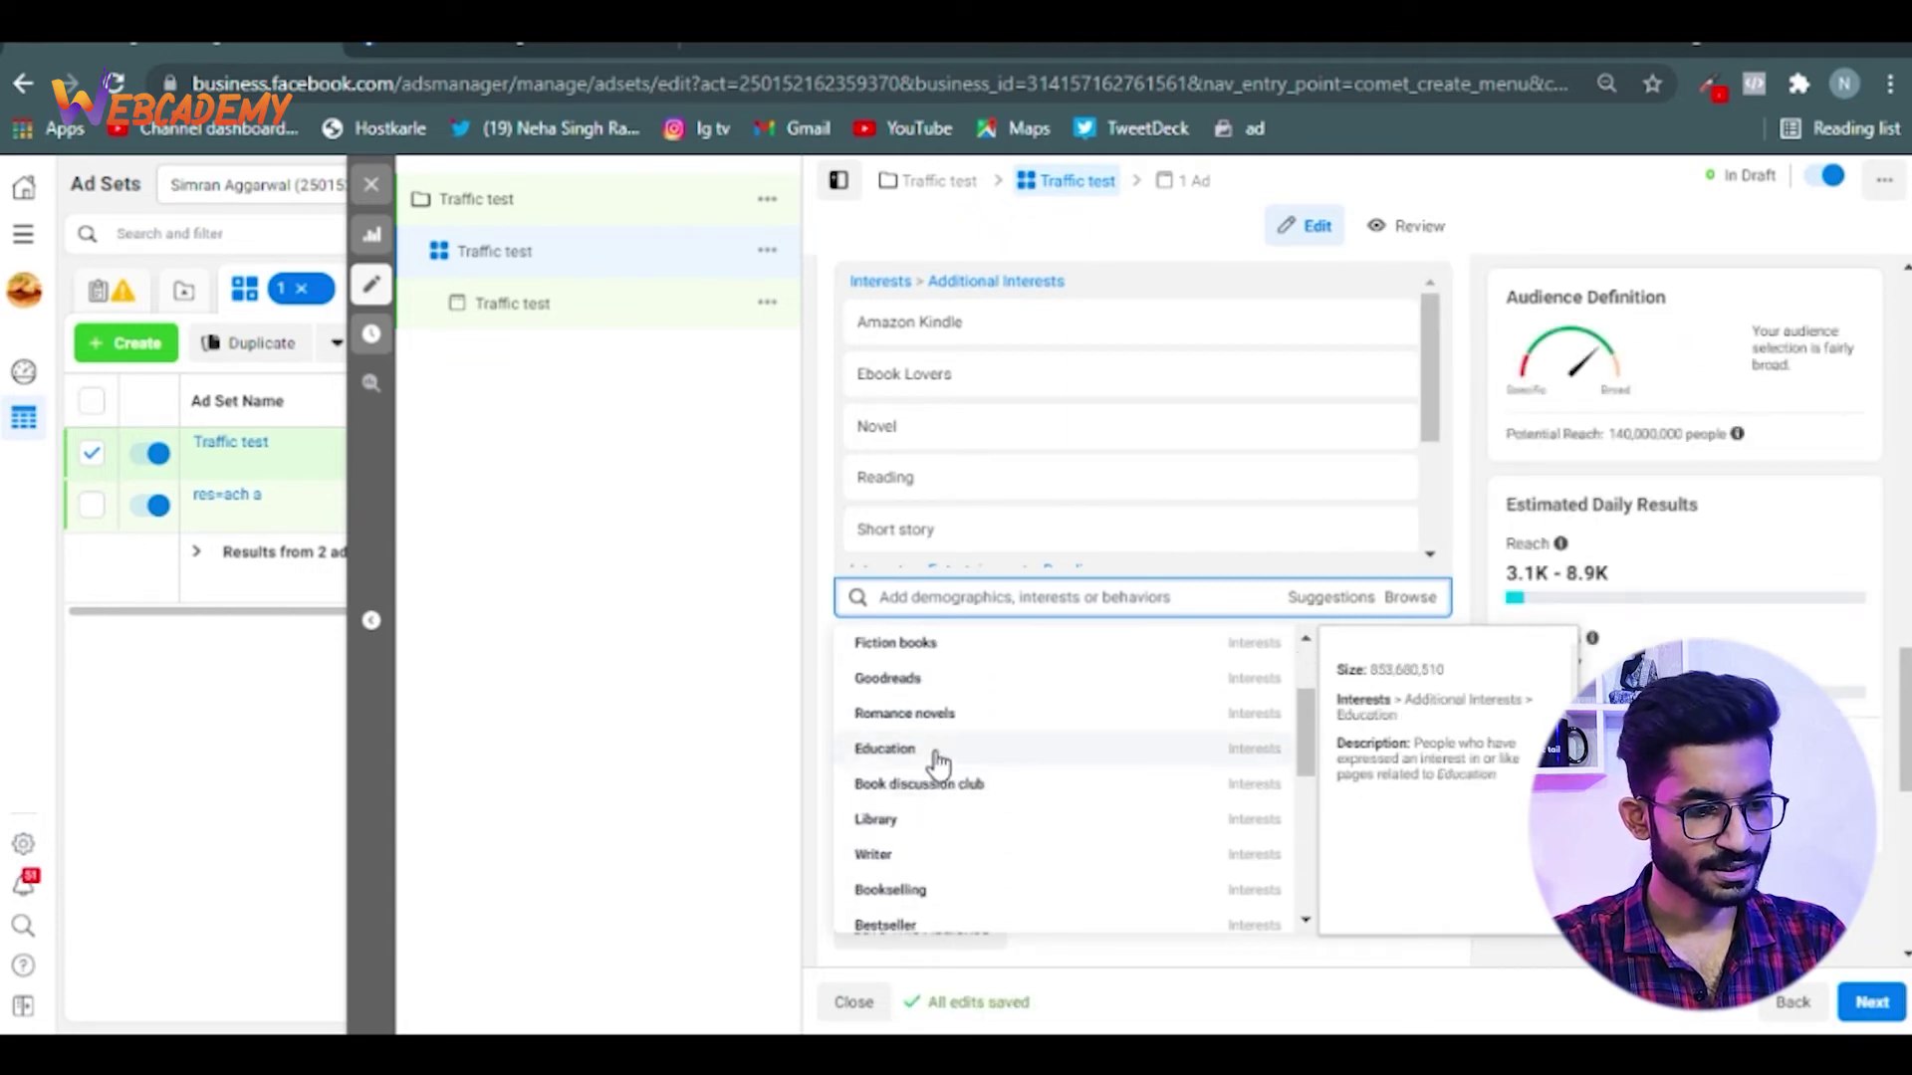
{"action": "scroll", "coordinate": [951, 758], "scroll_direction": "down", "scroll_amount": 2}
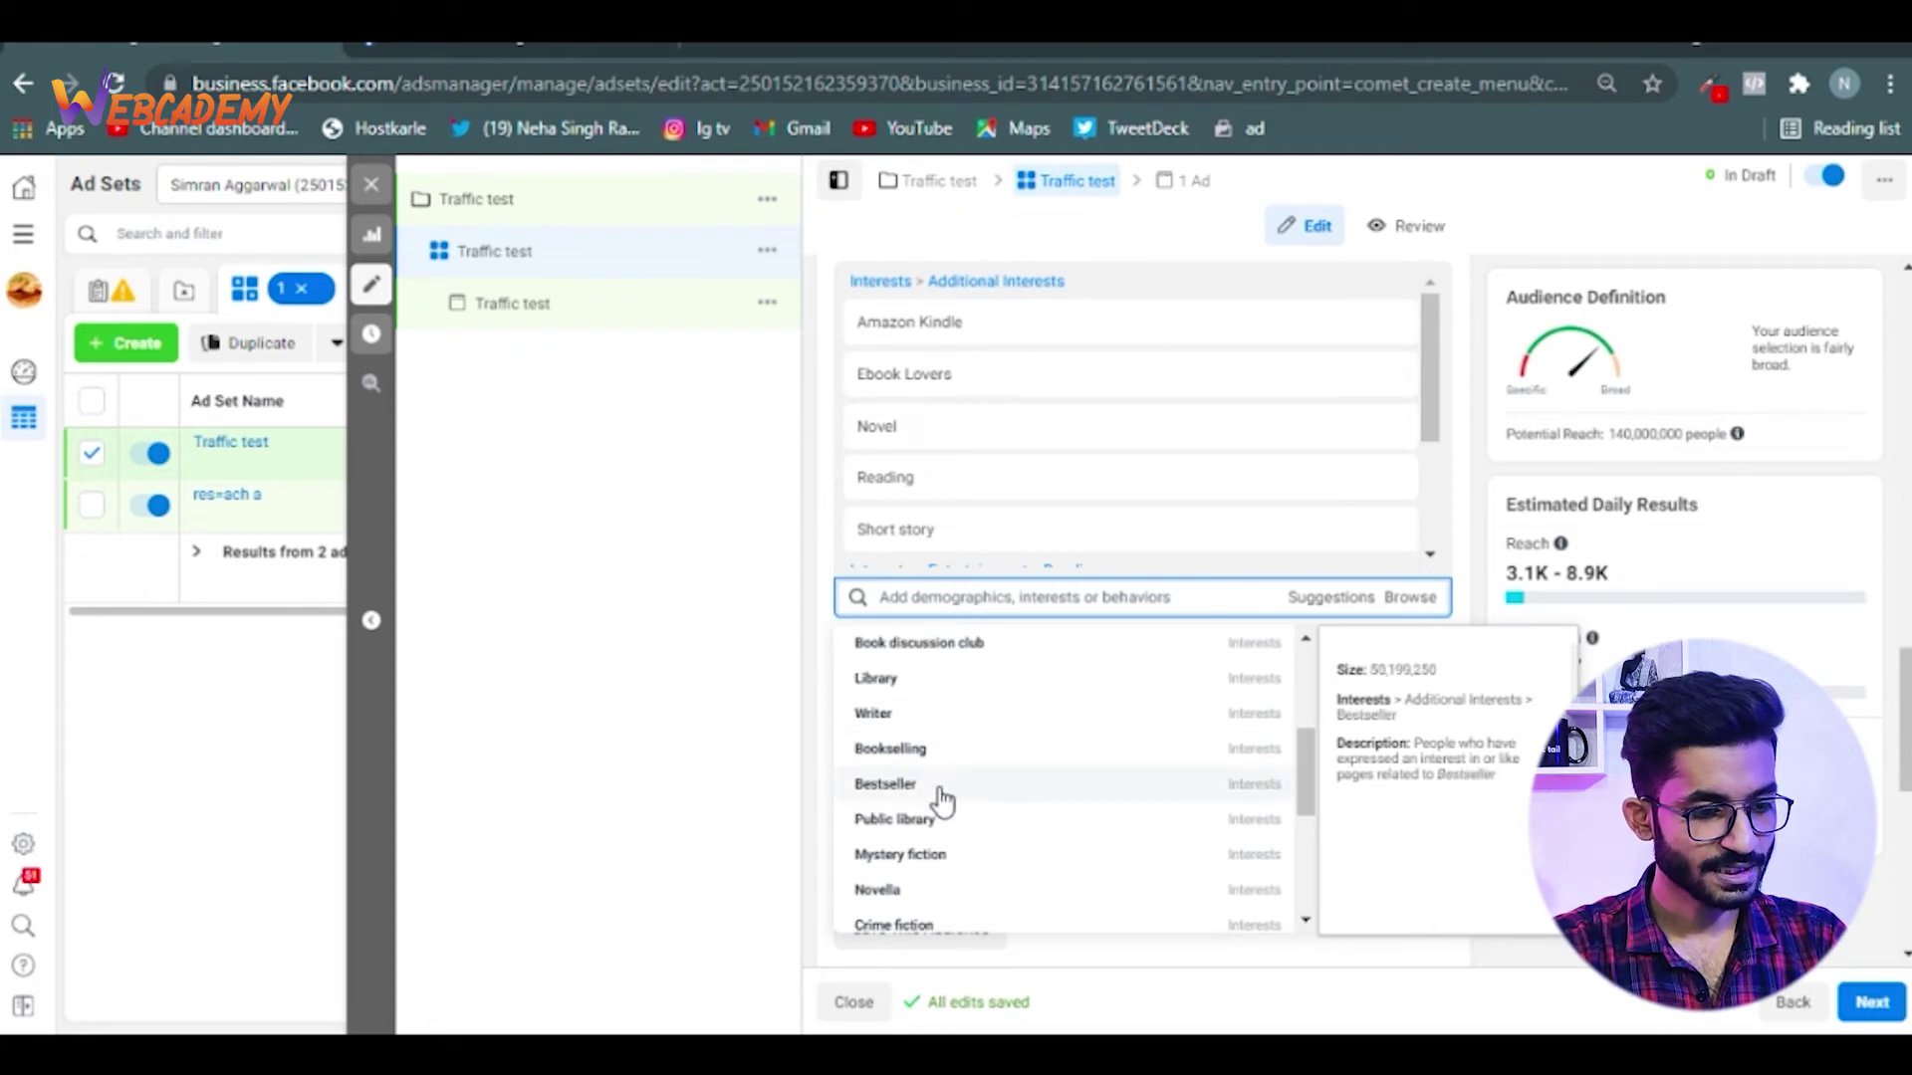
{"action": "scroll", "coordinate": [940, 796], "scroll_direction": "down", "scroll_amount": 2}
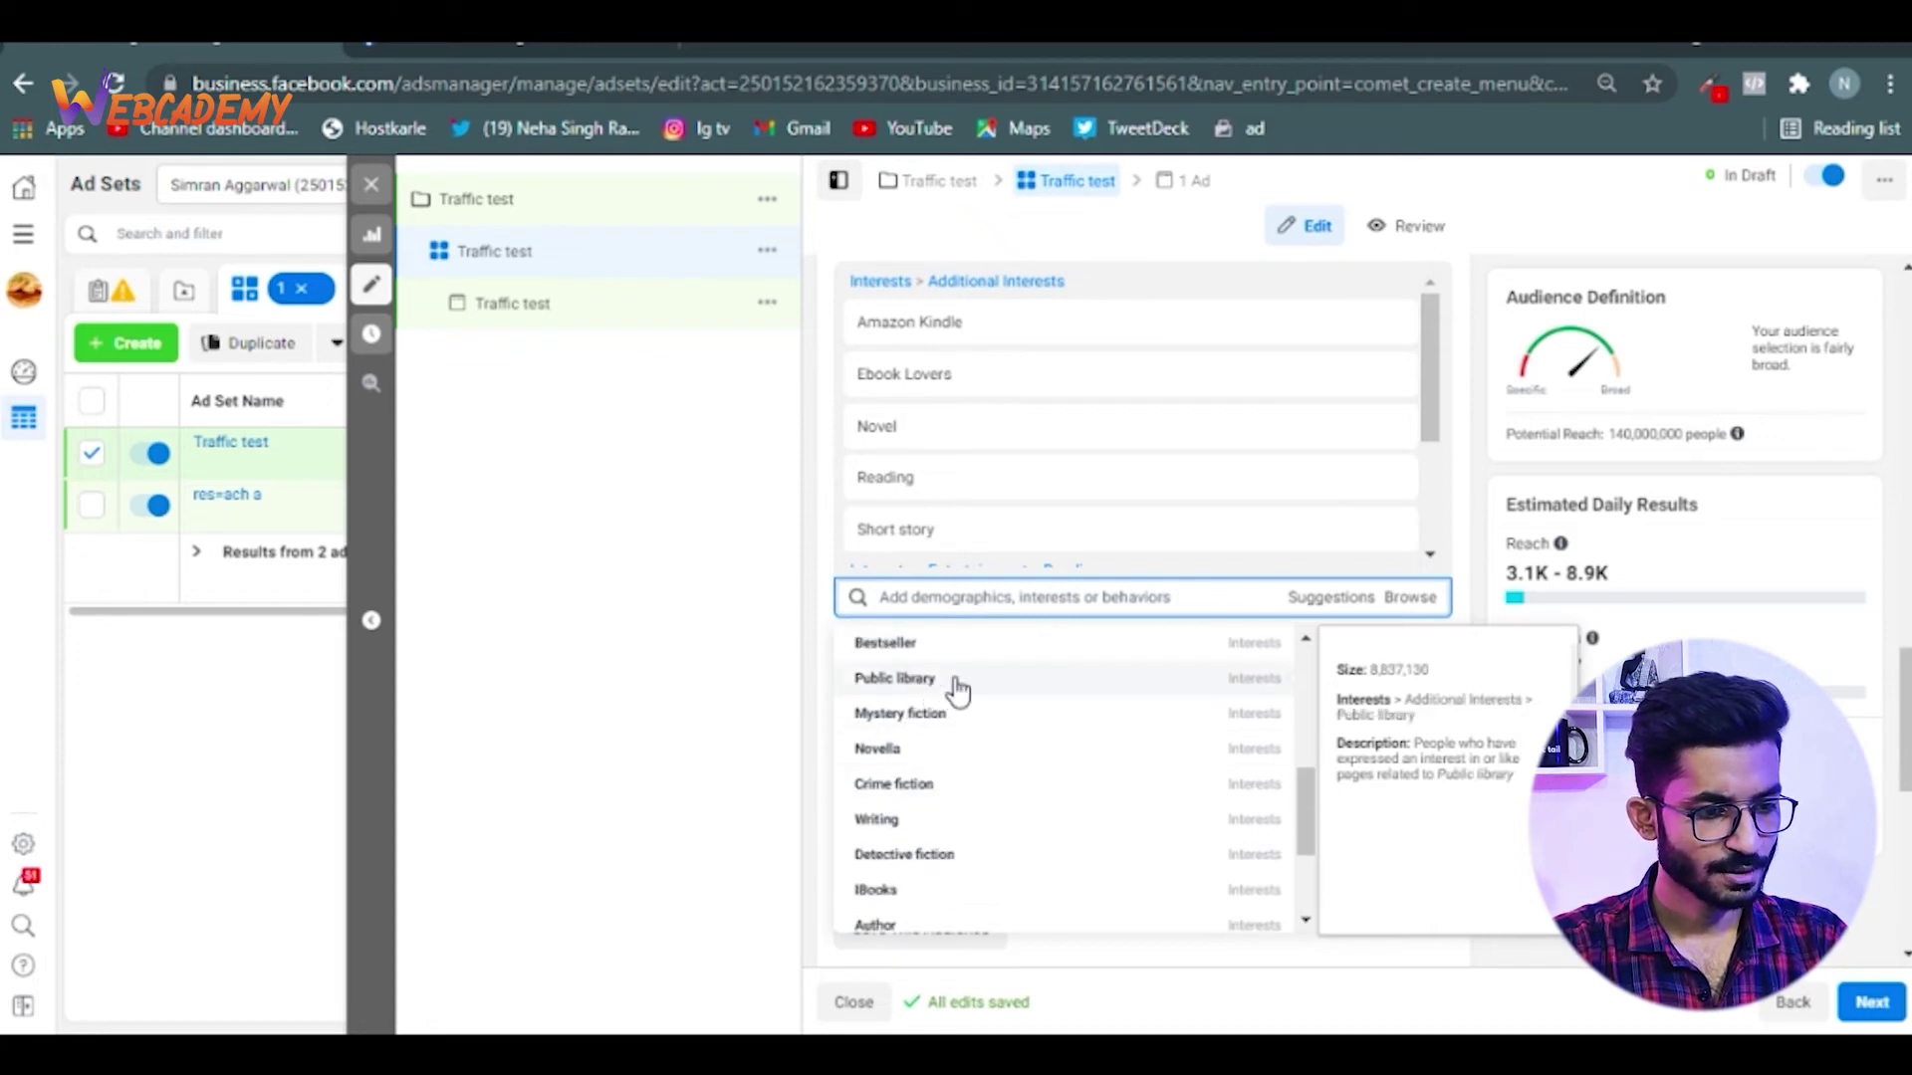
{"action": "left_click", "coordinate": [962, 687]}
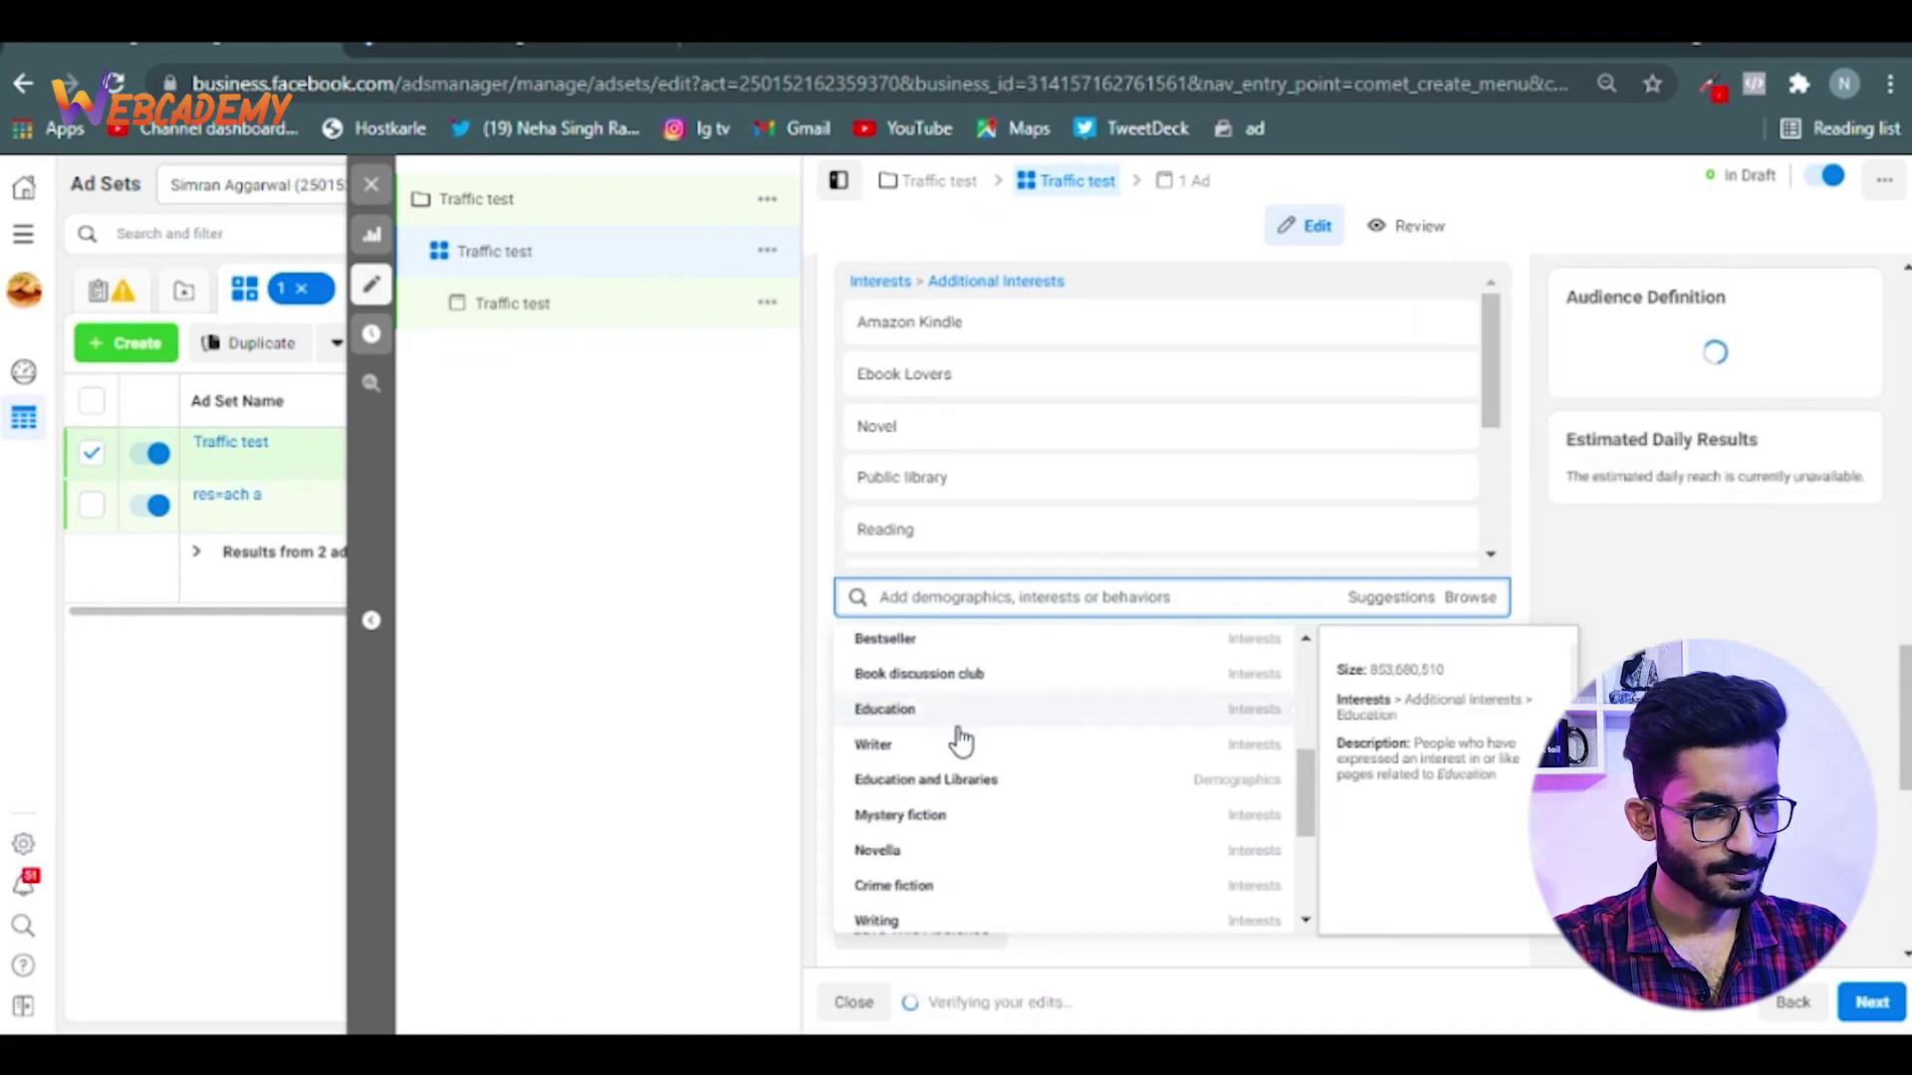
{"action": "scroll", "coordinate": [964, 737], "scroll_direction": "down", "scroll_amount": 2}
{"action": "scroll", "coordinate": [916, 801], "scroll_direction": "down", "scroll_amount": 2}
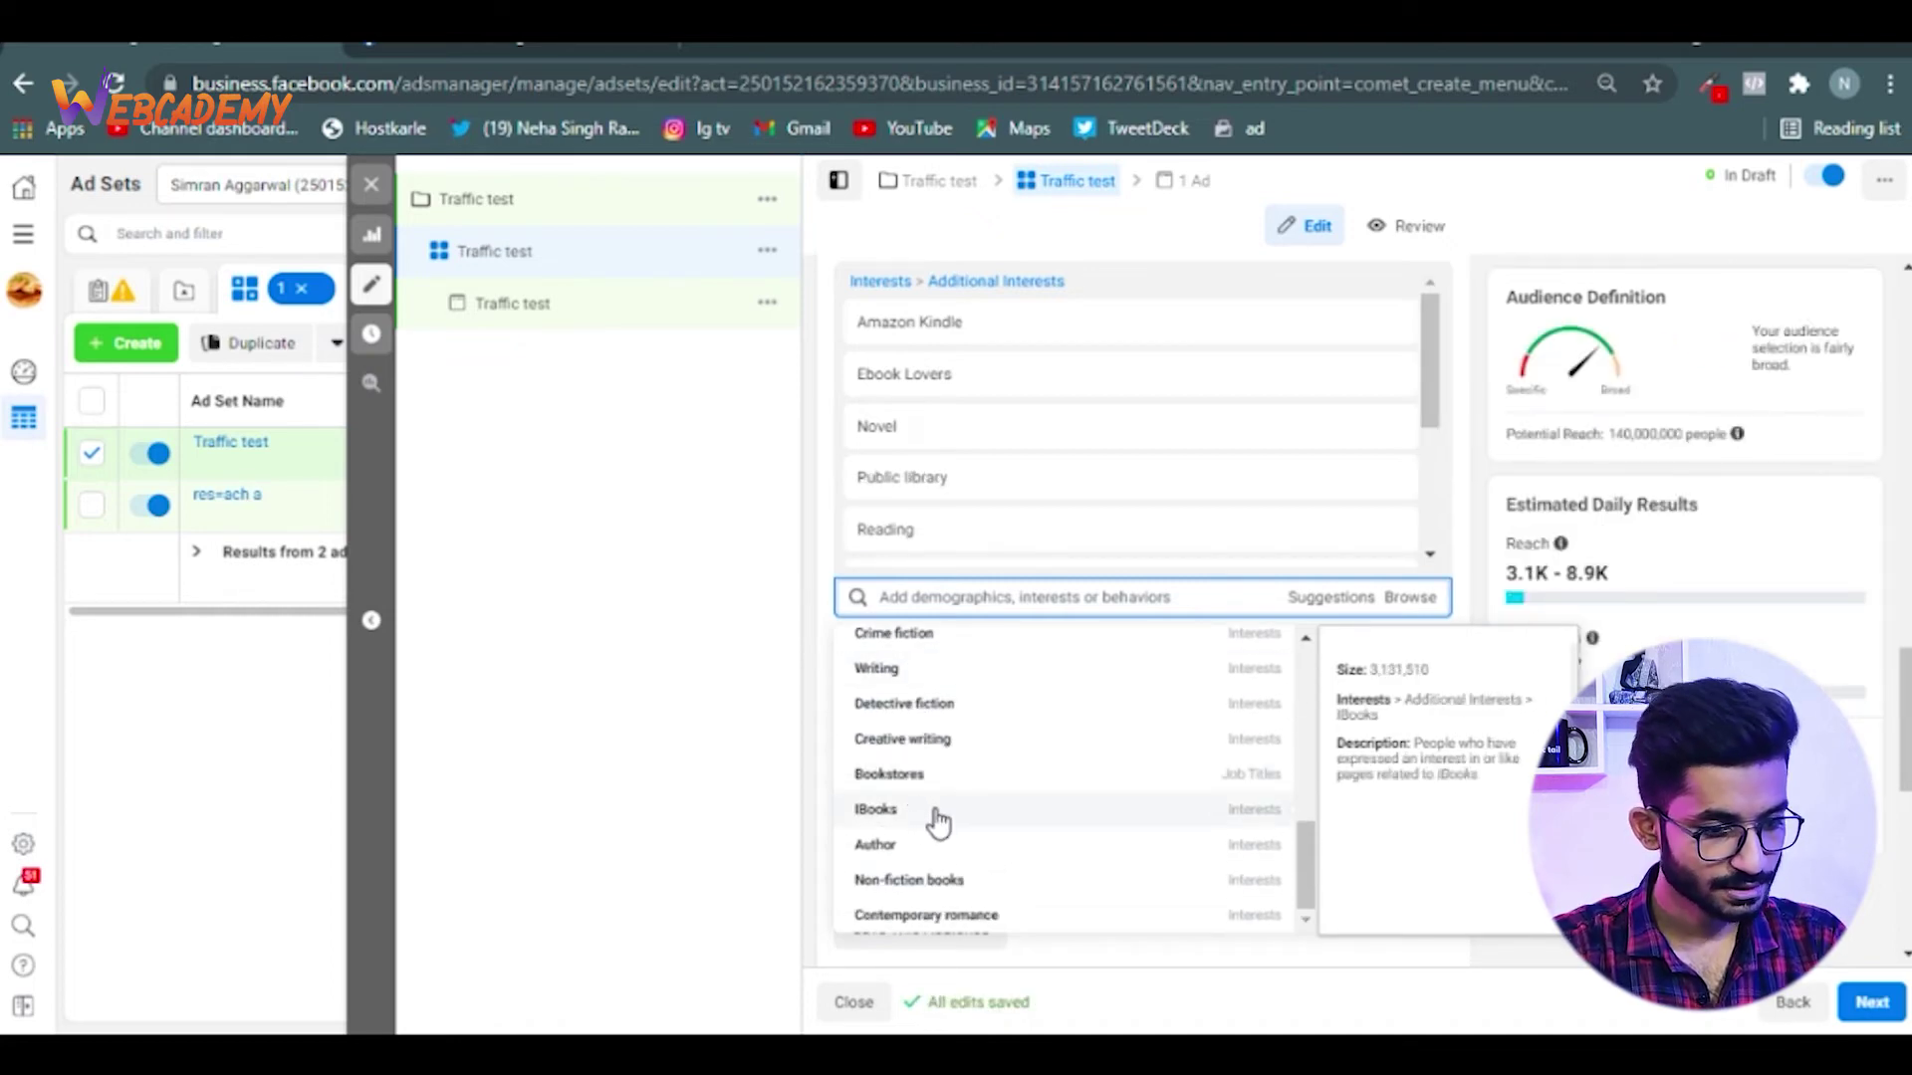
{"action": "left_click", "coordinate": [937, 823]}
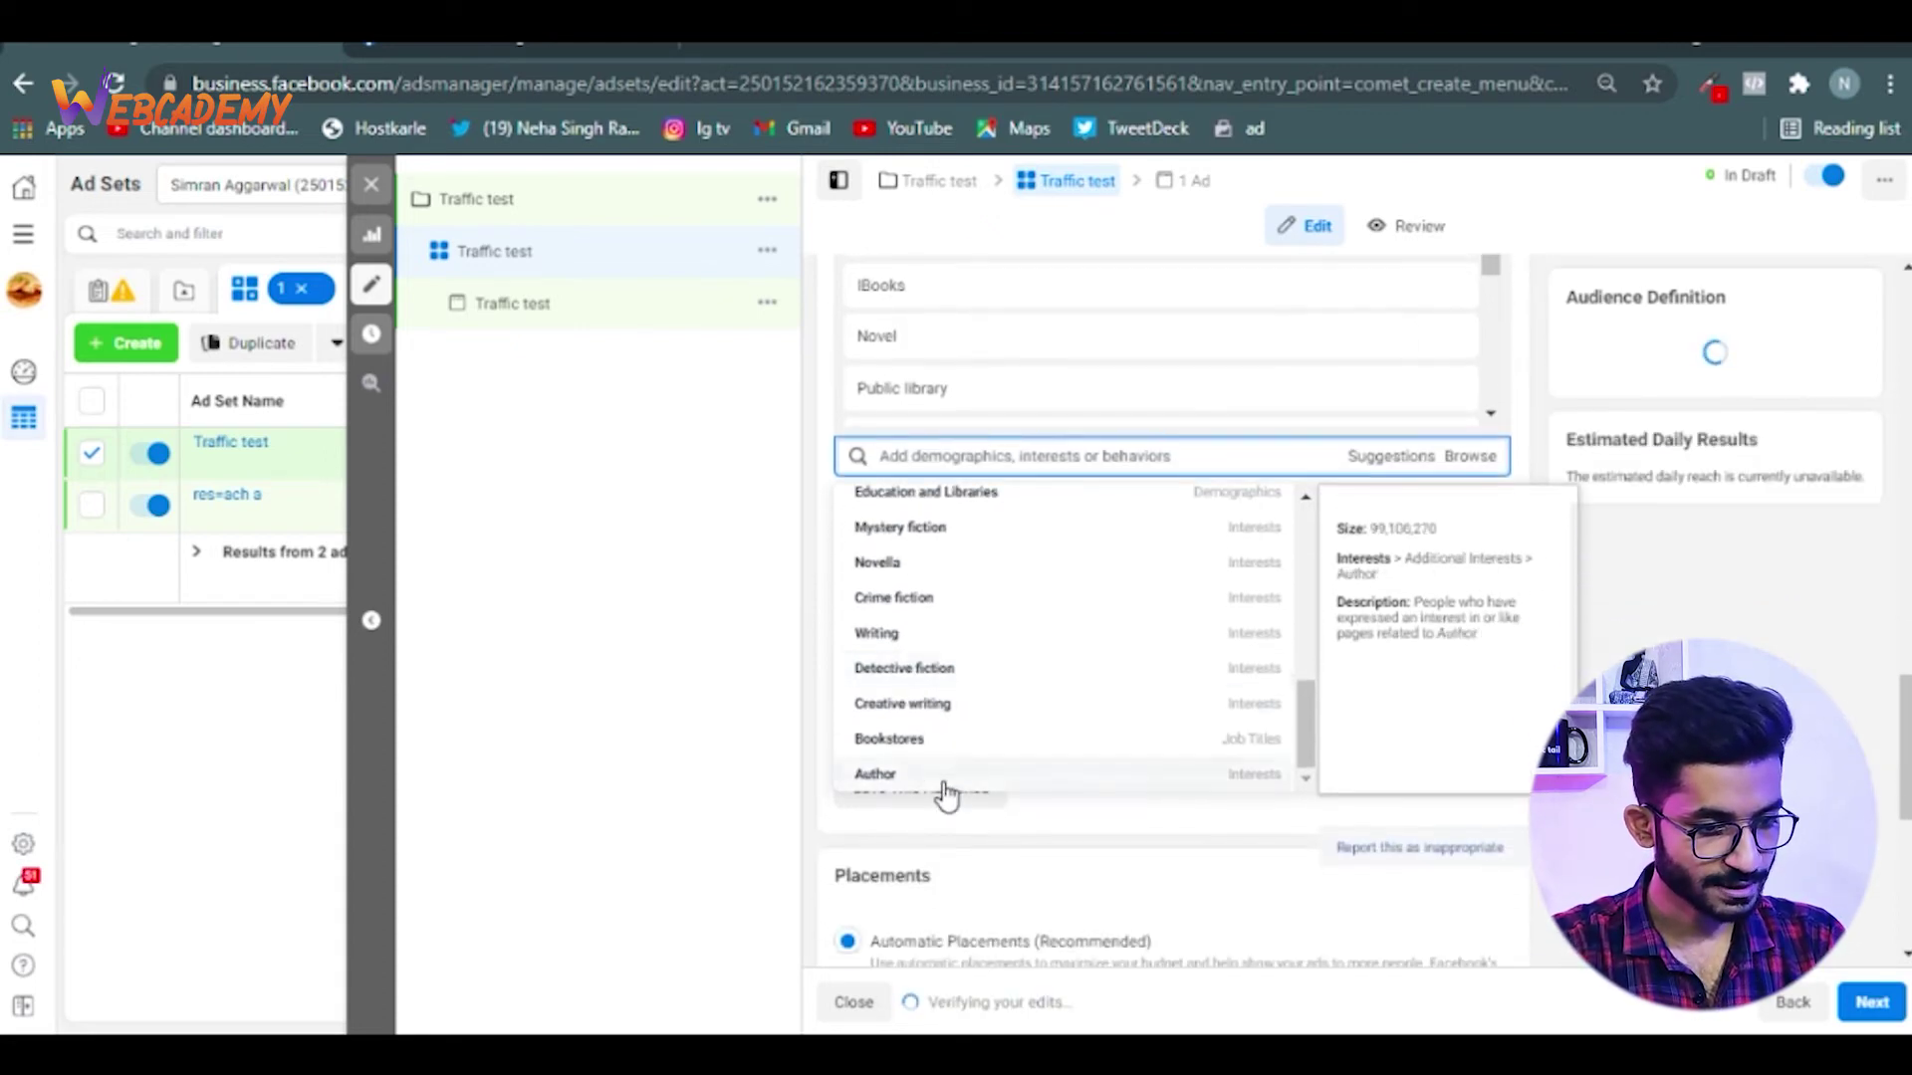
{"action": "left_click", "coordinate": [924, 645]}
Examine the remaining suggested interests for the ad set's detailed targeting
{"action": "scroll", "coordinate": [926, 716], "scroll_direction": "down", "scroll_amount": 3}
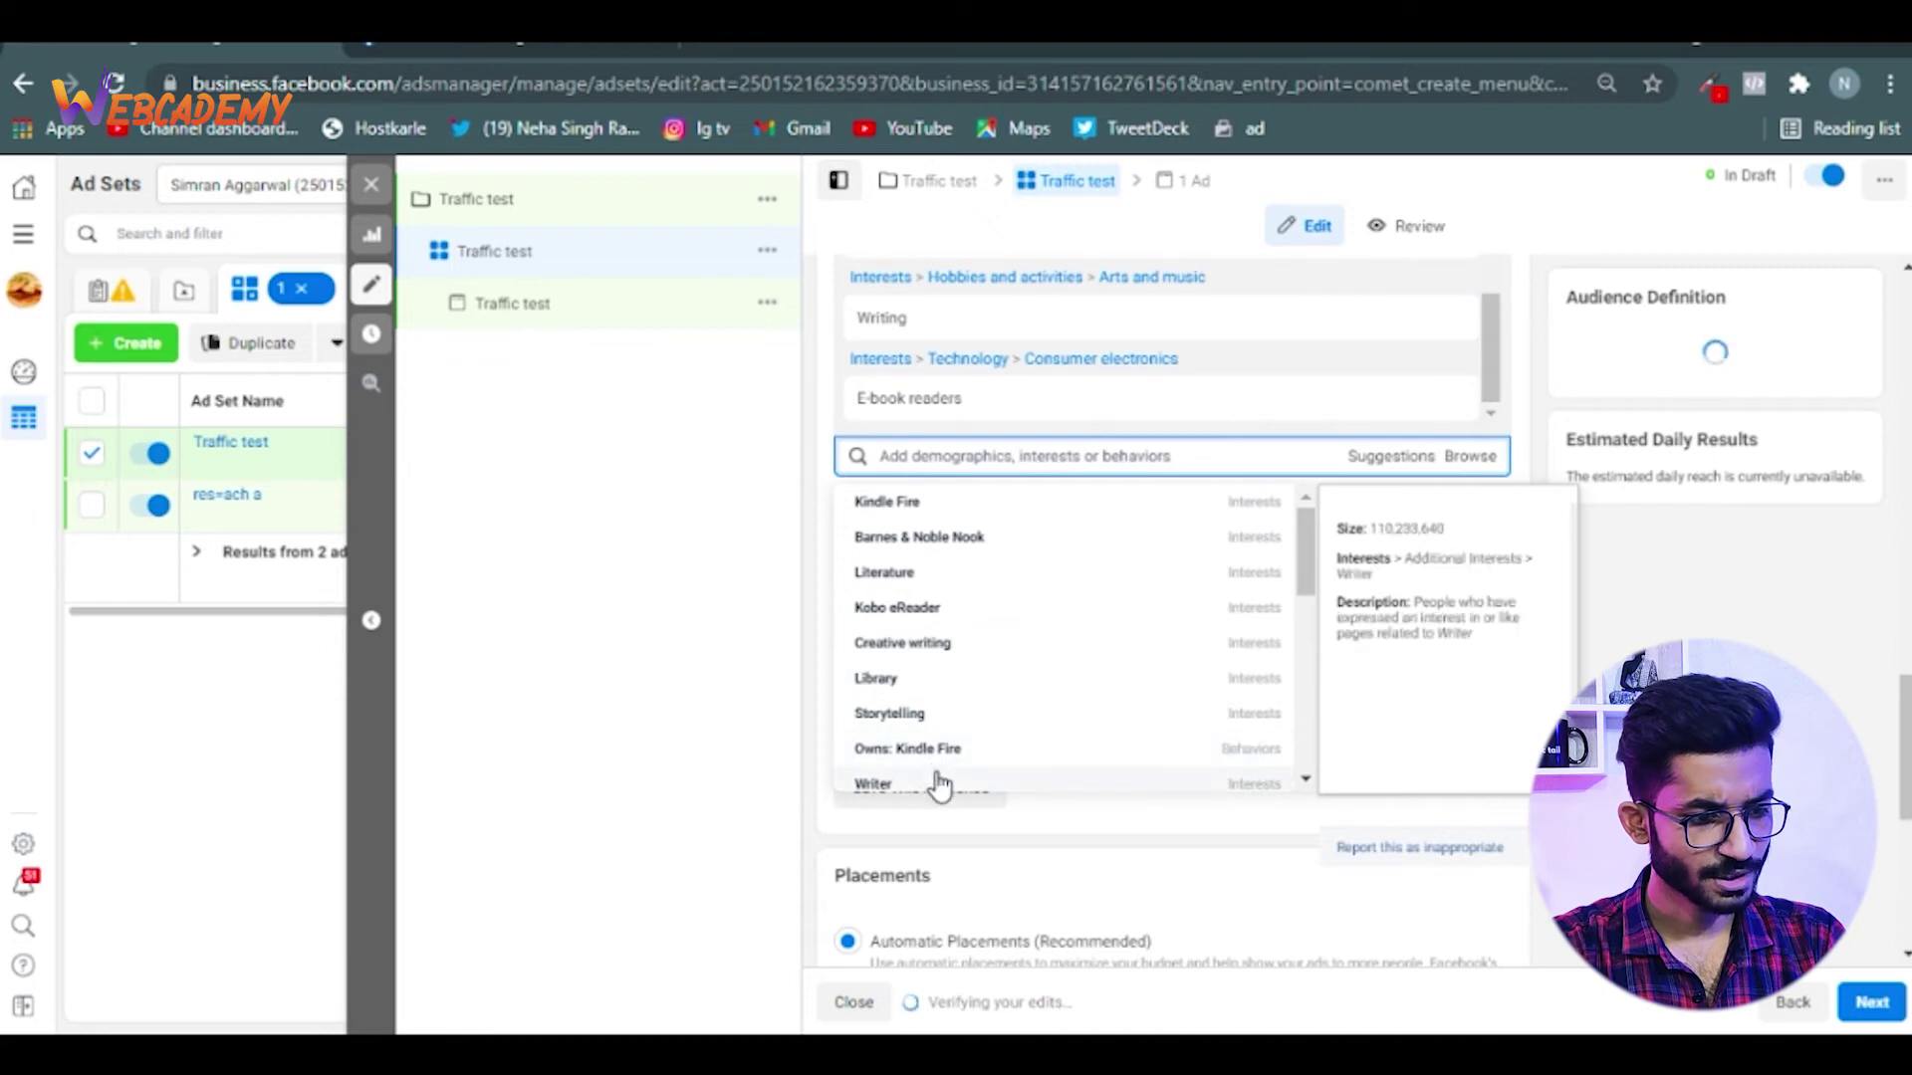
{"action": "scroll", "coordinate": [941, 767], "scroll_direction": "down", "scroll_amount": 2}
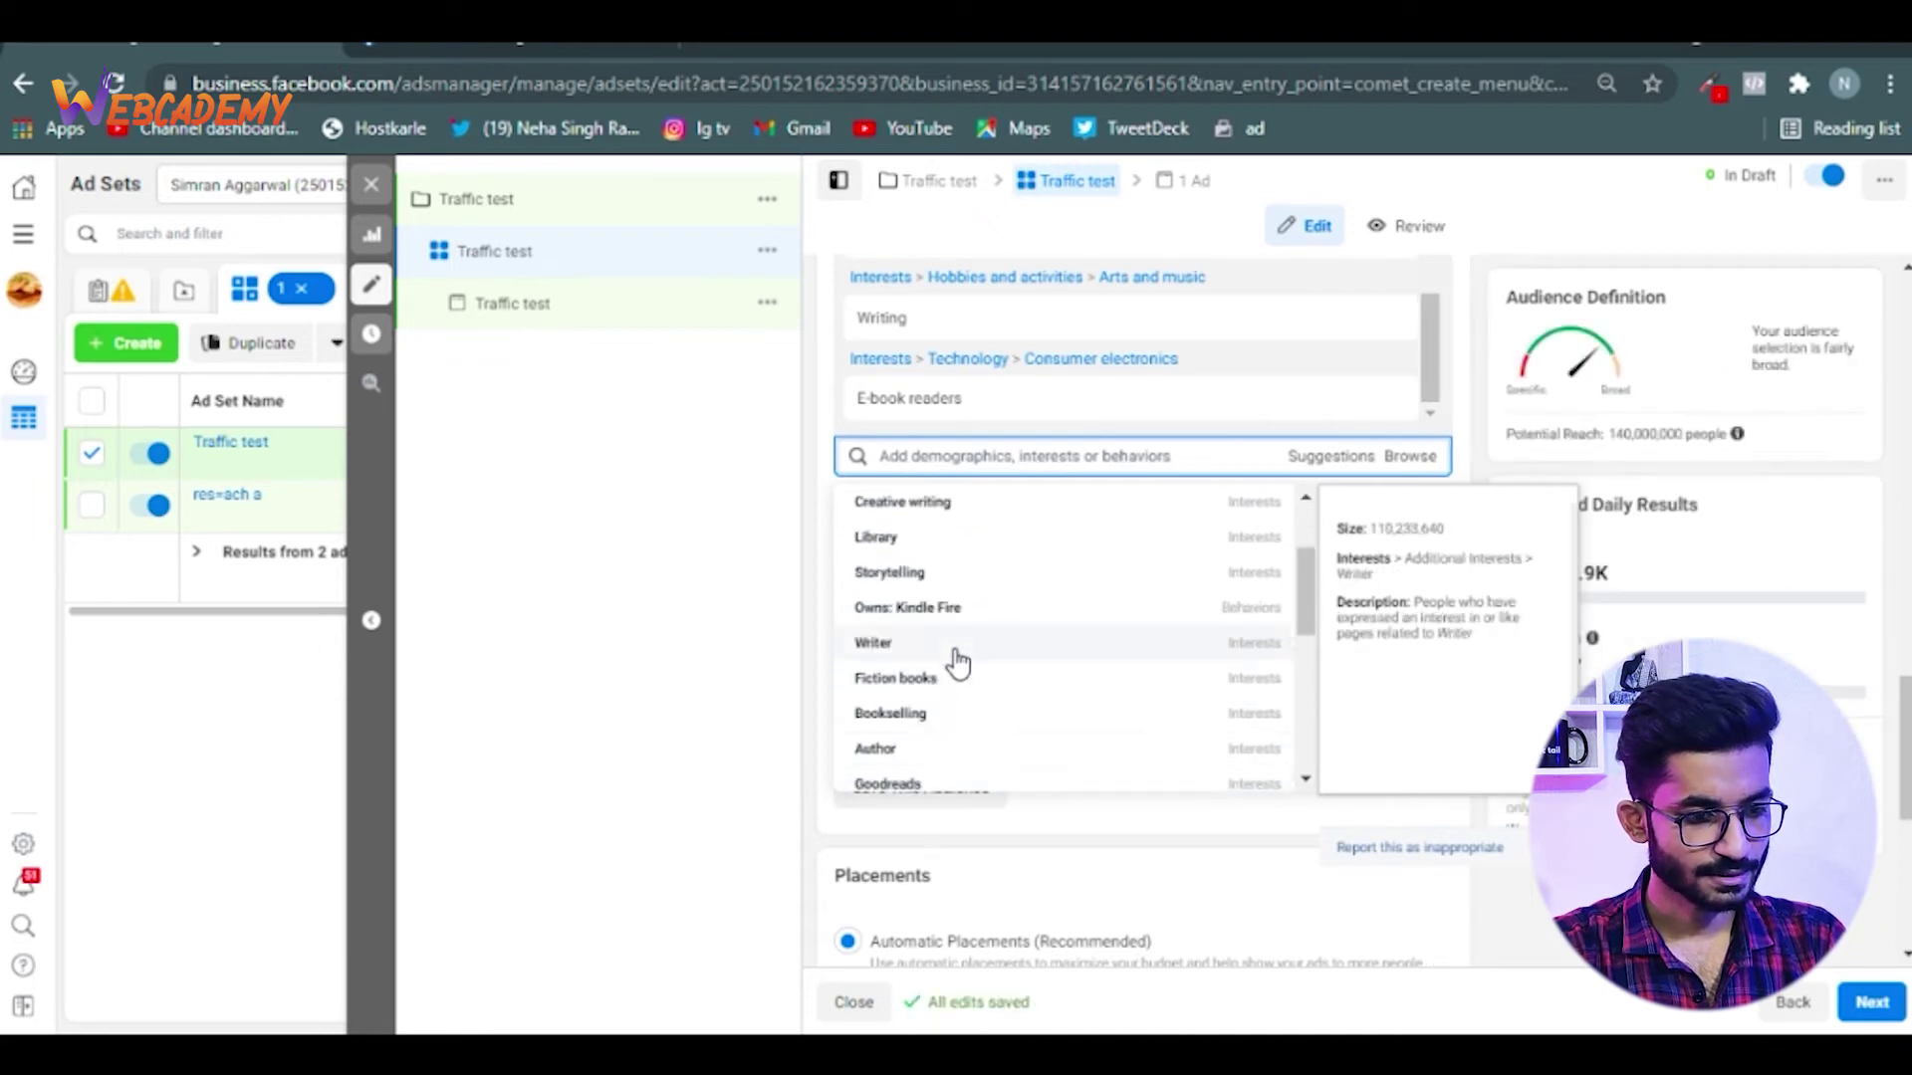
{"action": "scroll", "coordinate": [958, 687], "scroll_direction": "down", "scroll_amount": 2}
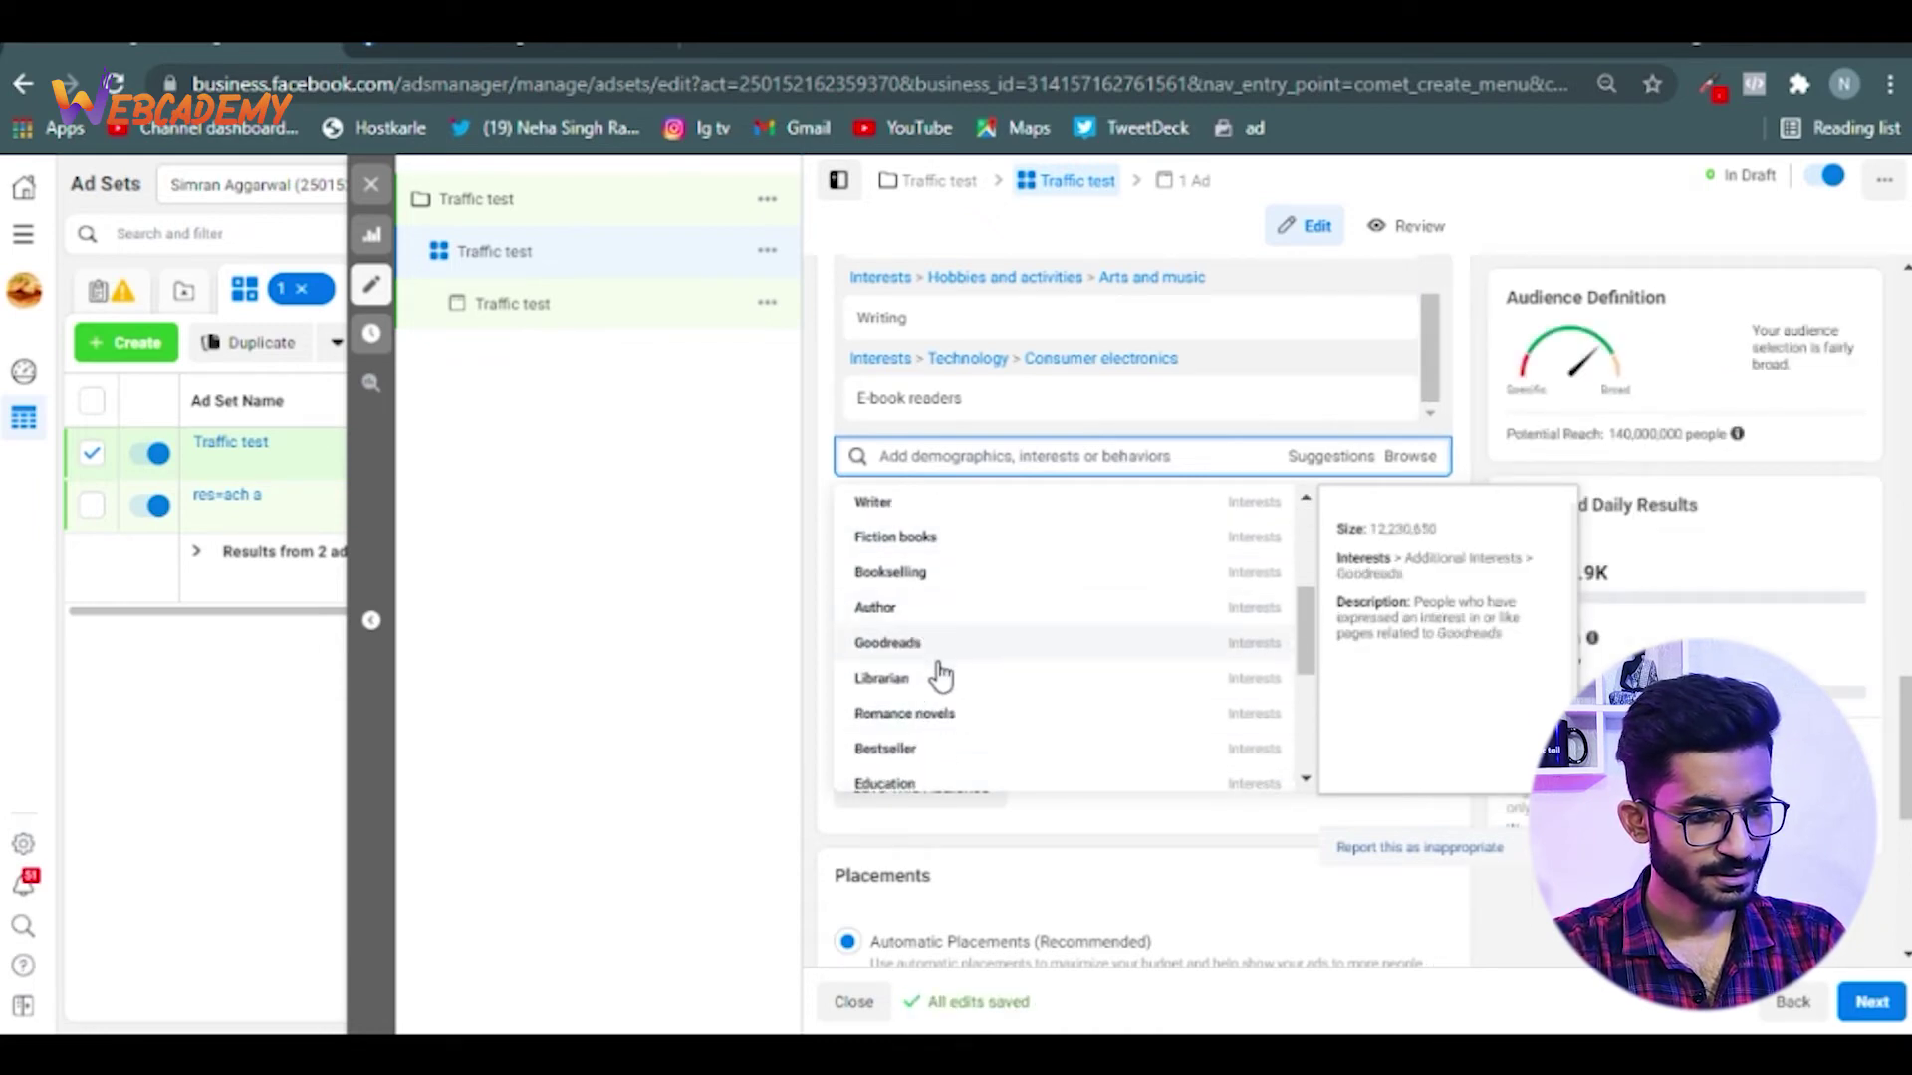
{"action": "scroll", "coordinate": [933, 741], "scroll_direction": "down", "scroll_amount": 4}
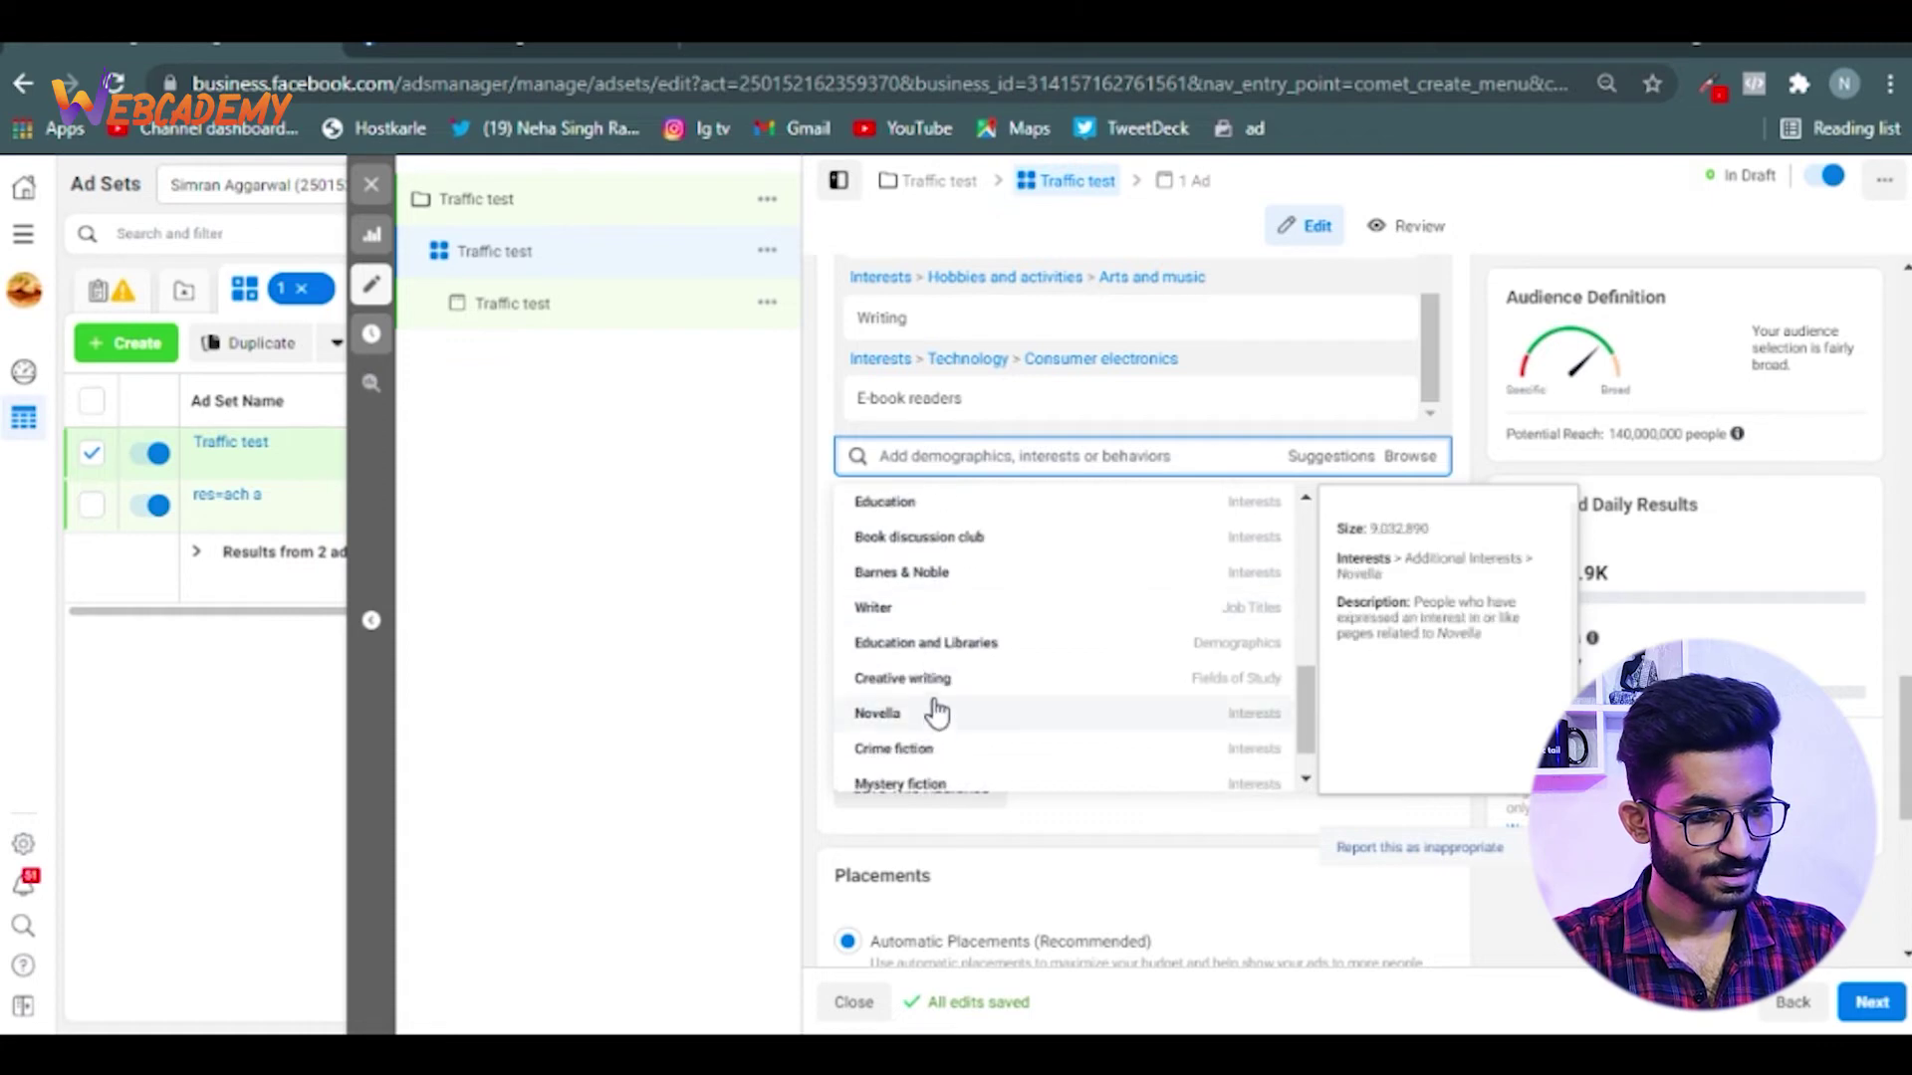
{"action": "scroll", "coordinate": [956, 726], "scroll_direction": "down", "scroll_amount": 1}
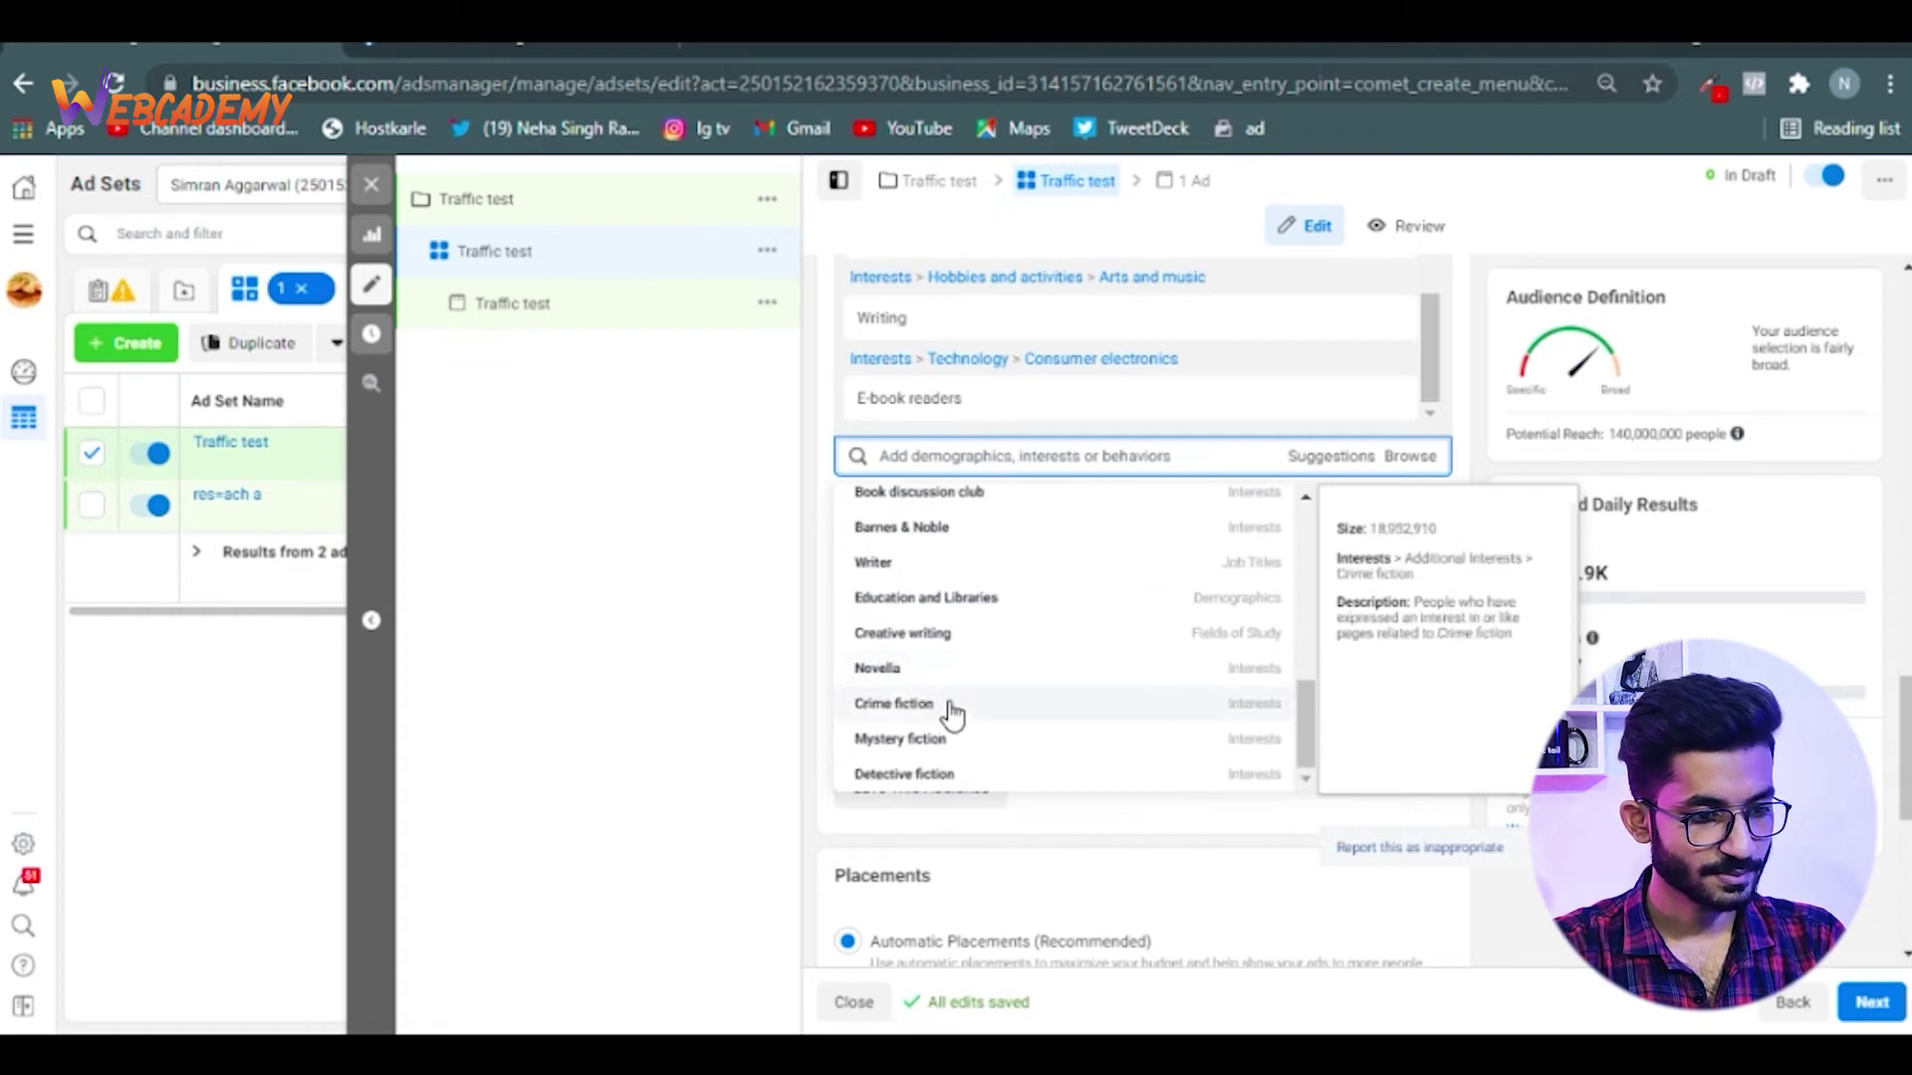
{"action": "scroll", "coordinate": [947, 756], "scroll_direction": "up", "scroll_amount": 2}
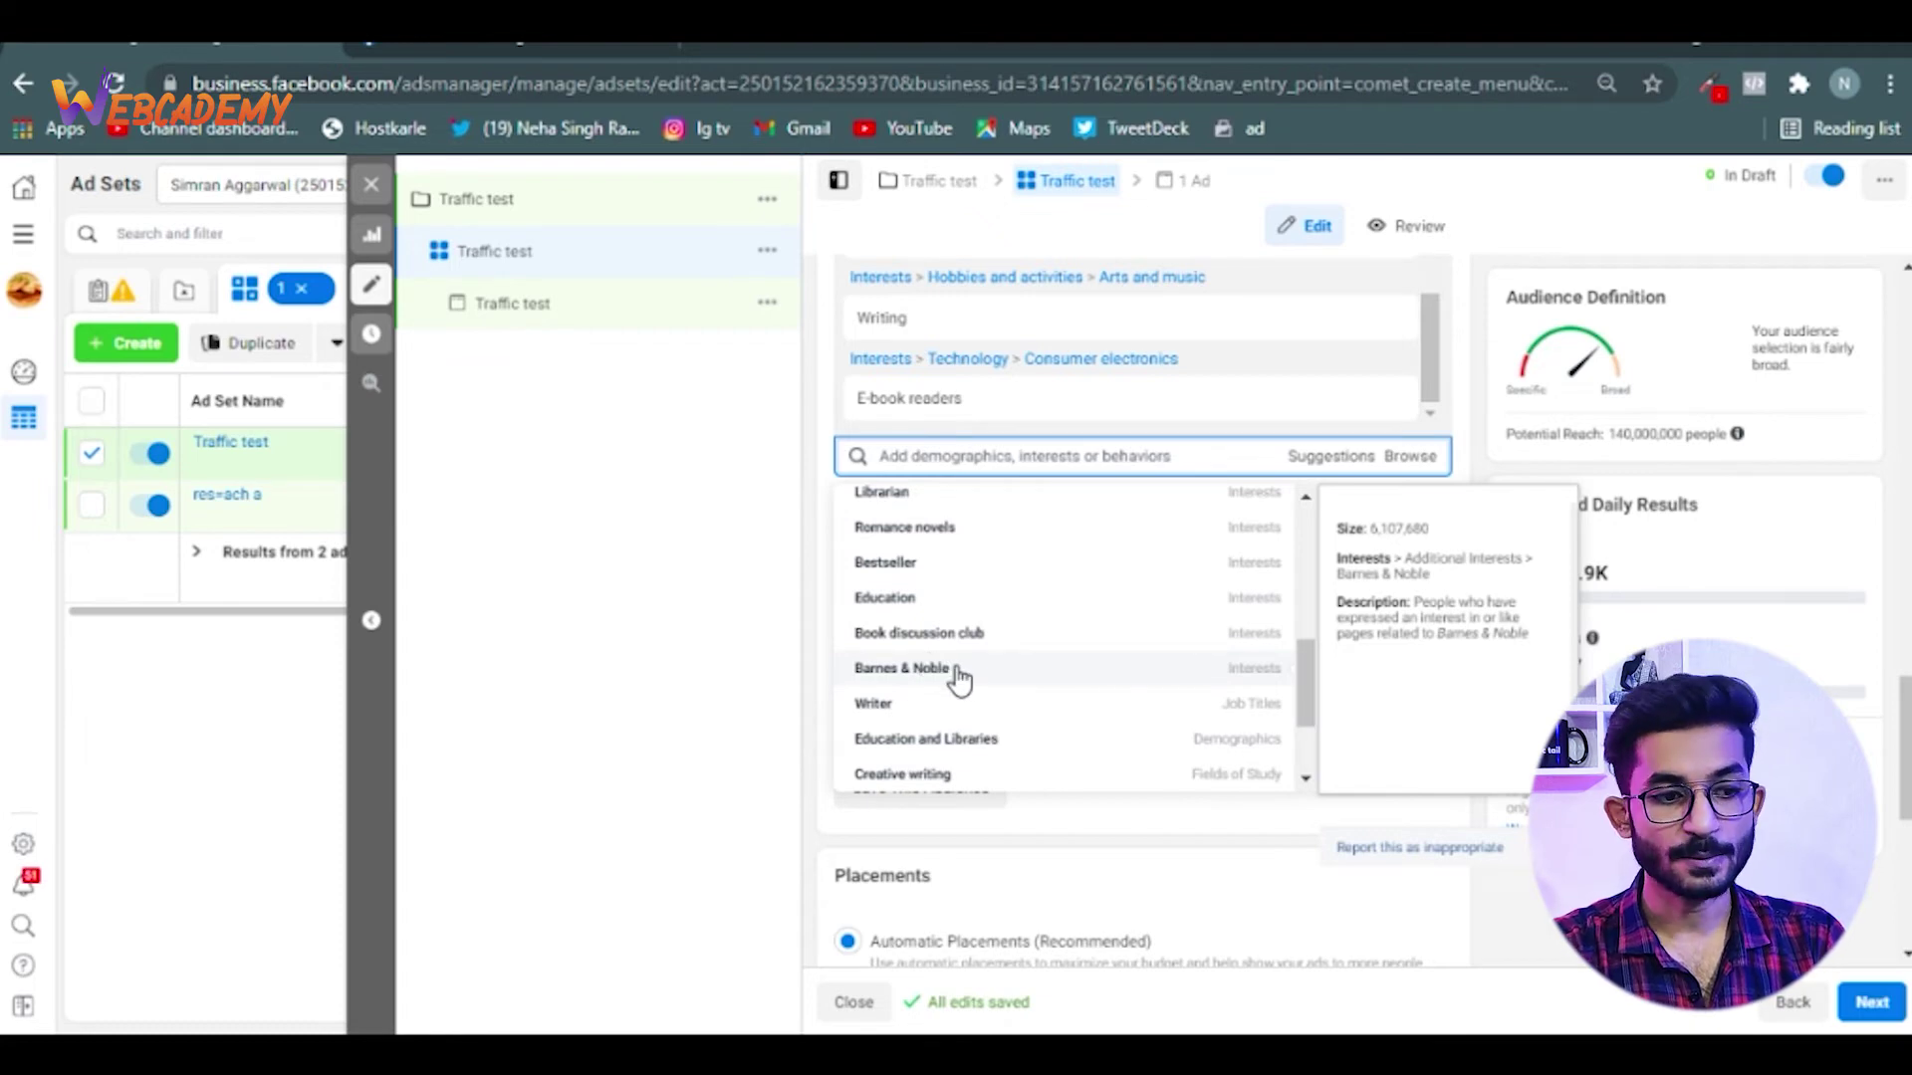
{"action": "scroll", "coordinate": [951, 683], "scroll_direction": "up", "scroll_amount": 2}
Switch to the whiteboard and clear its whole canvas
{"action": "left_click", "coordinate": [820, 547]}
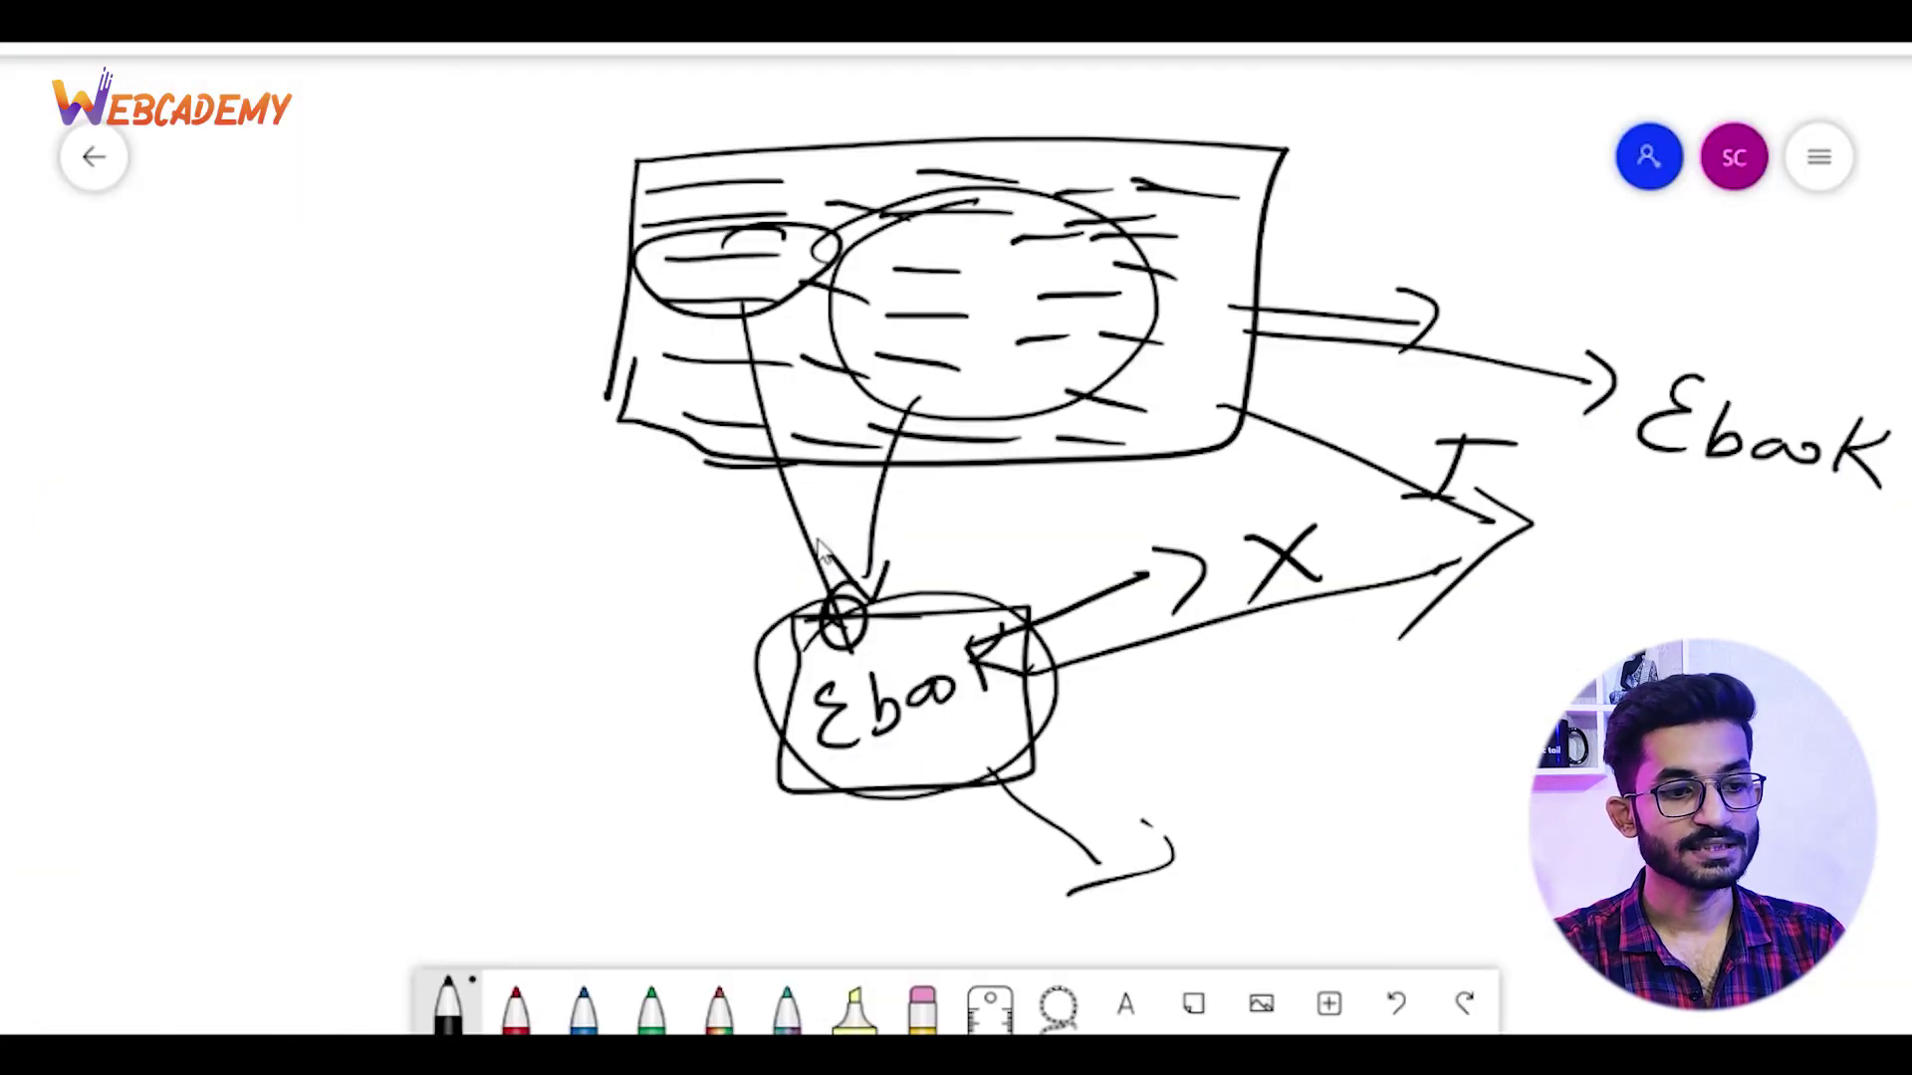
{"action": "left_click", "coordinate": [1822, 161]}
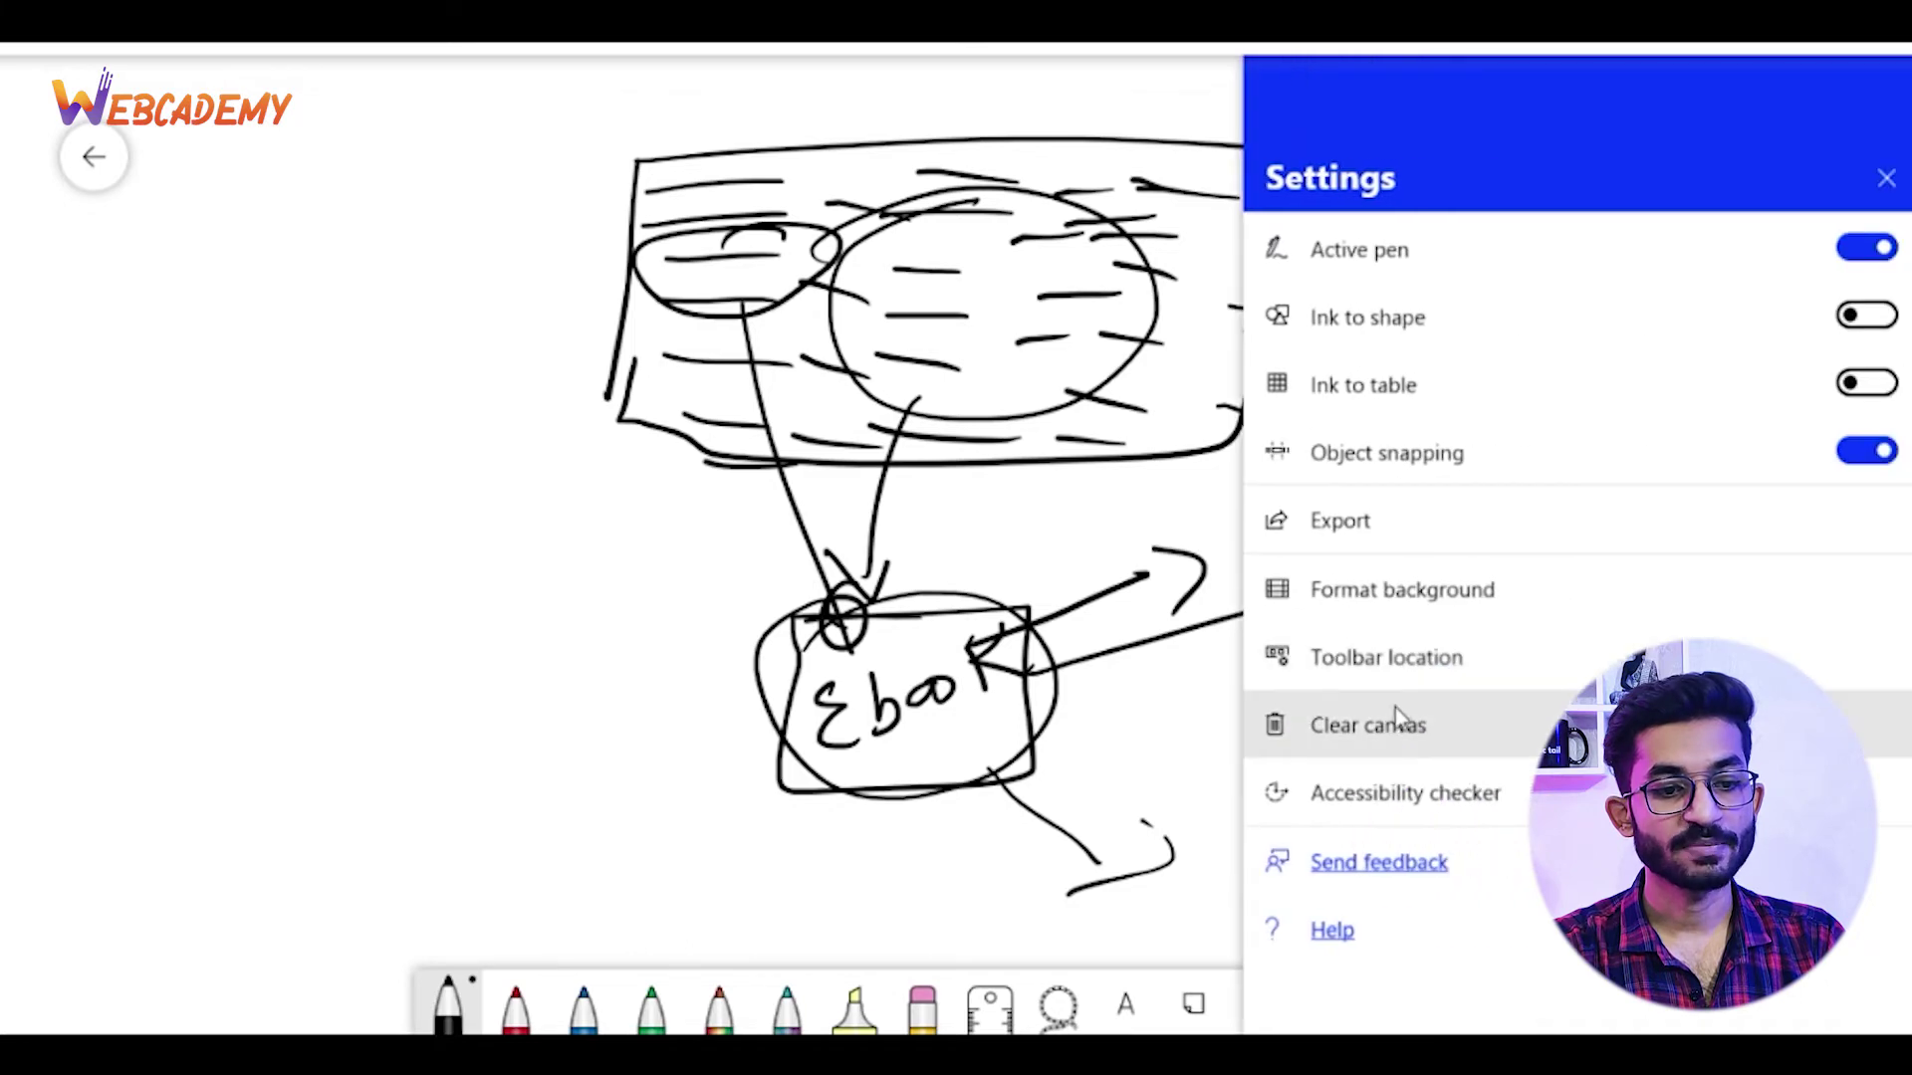
{"action": "left_click", "coordinate": [1390, 723]}
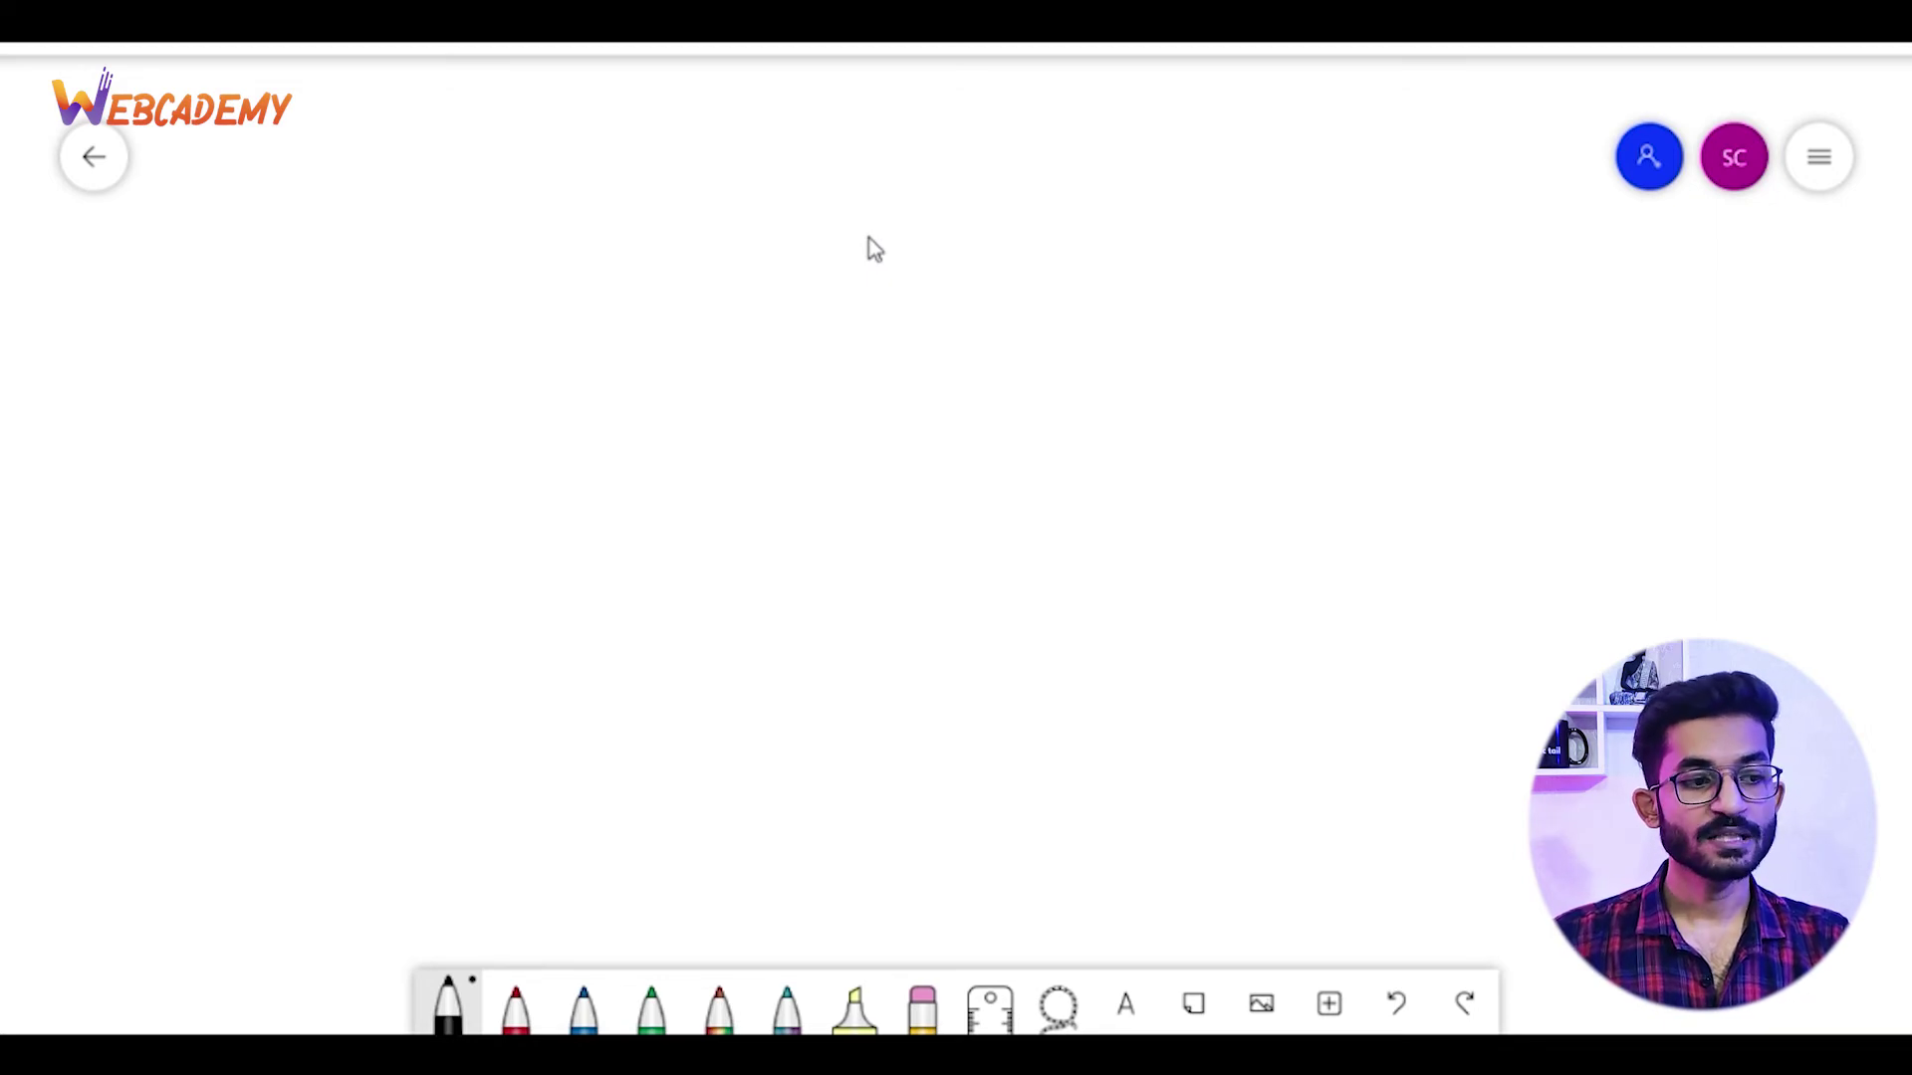
Draw five short, roughly horizontal lines in a column on the left part of the canvas
{"action": "left_click_drag", "start_coordinate": [447, 250], "coordinate": [637, 223]}
{"action": "left_click_drag", "start_coordinate": [444, 350], "coordinate": [667, 317]}
{"action": "left_click_drag", "start_coordinate": [466, 472], "coordinate": [638, 453]}
{"action": "left_click_drag", "start_coordinate": [458, 615], "coordinate": [627, 608]}
{"action": "left_click_drag", "start_coordinate": [485, 703], "coordinate": [601, 671]}
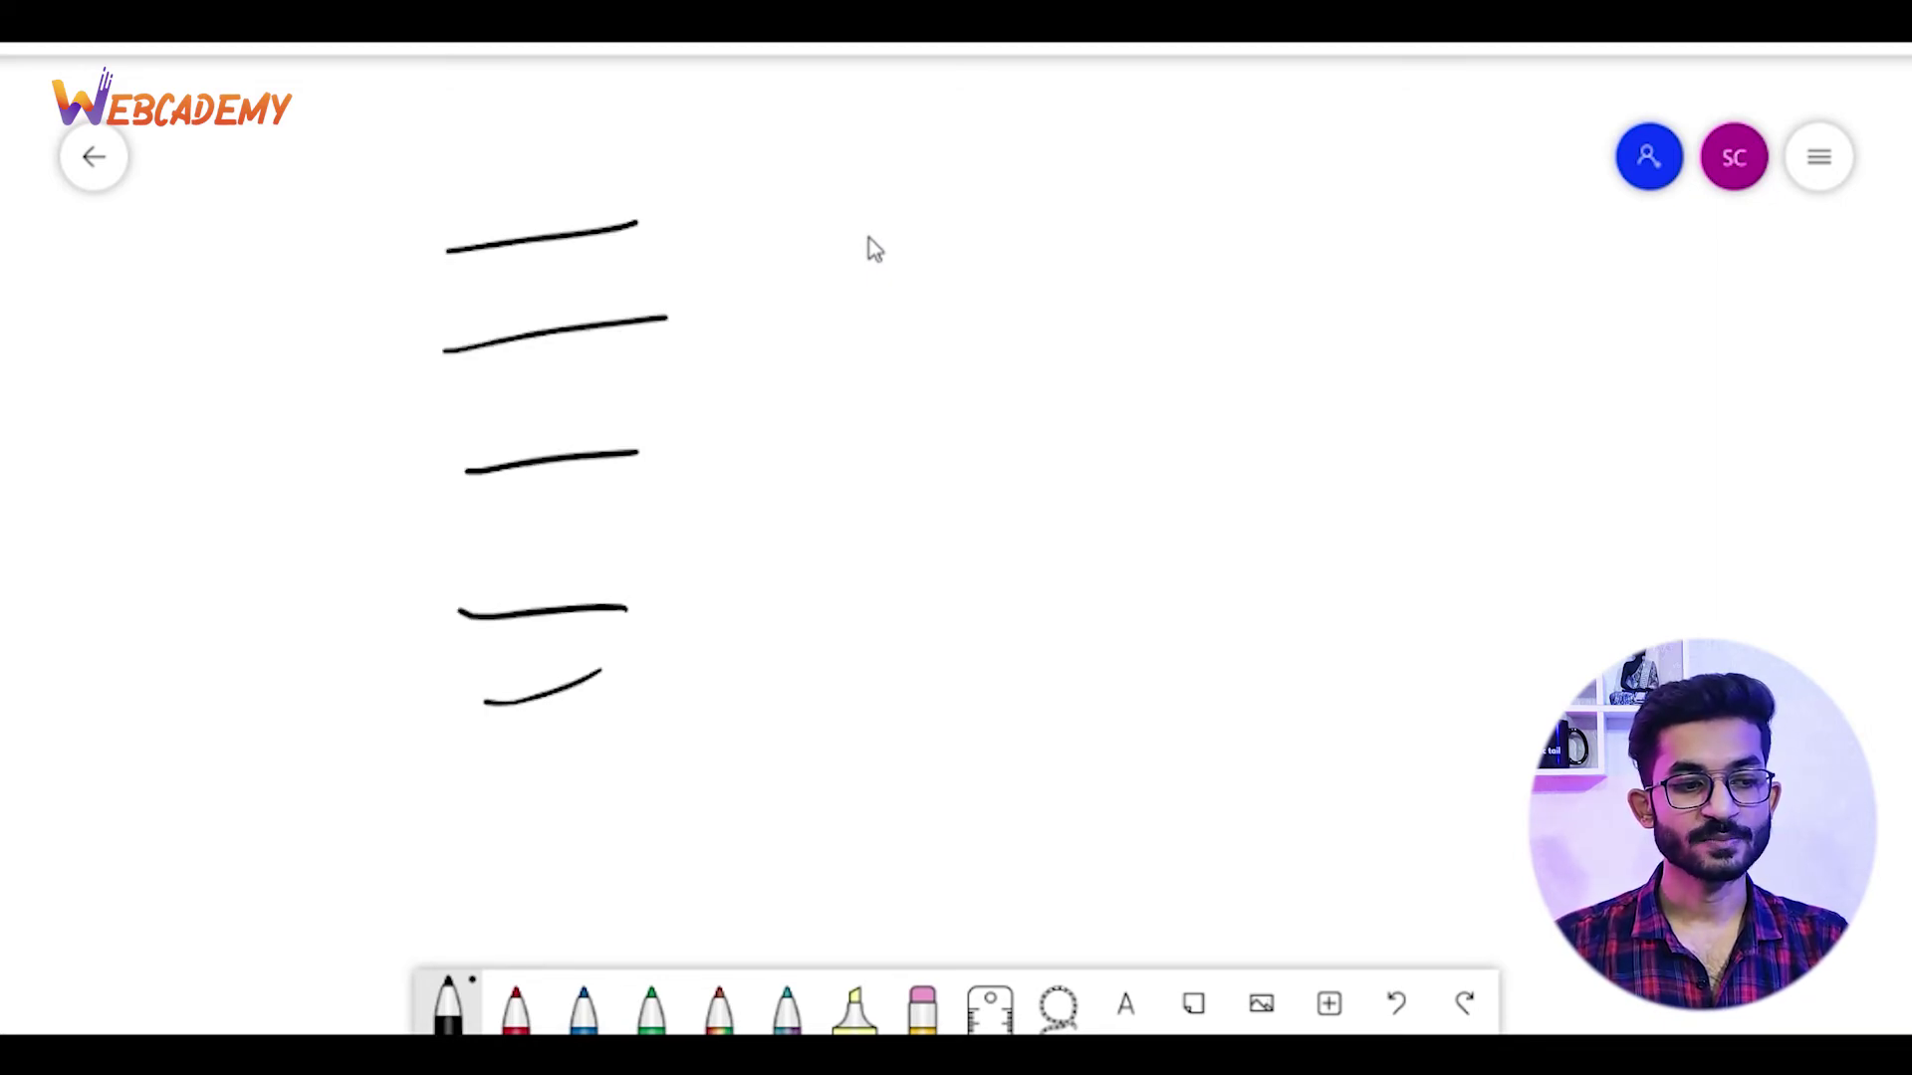
Draw a column of five small circles to the right of the lines
{"action": "left_click_drag", "start_coordinate": [766, 157], "coordinate": [773, 163]}
{"action": "left_click_drag", "start_coordinate": [786, 282], "coordinate": [811, 274]}
{"action": "mouse_move", "coordinate": [769, 416]}
{"action": "left_mouse_down"}
{"action": "mouse_move", "coordinate": [744, 426]}
{"action": "mouse_move", "coordinate": [796, 438]}
{"action": "left_mouse_up"}
{"action": "left_click_drag", "start_coordinate": [741, 577], "coordinate": [783, 604]}
{"action": "mouse_move", "coordinate": [686, 710]}
{"action": "left_mouse_down"}
{"action": "mouse_move", "coordinate": [713, 782]}
{"action": "mouse_move", "coordinate": [742, 732]}
{"action": "left_mouse_up"}
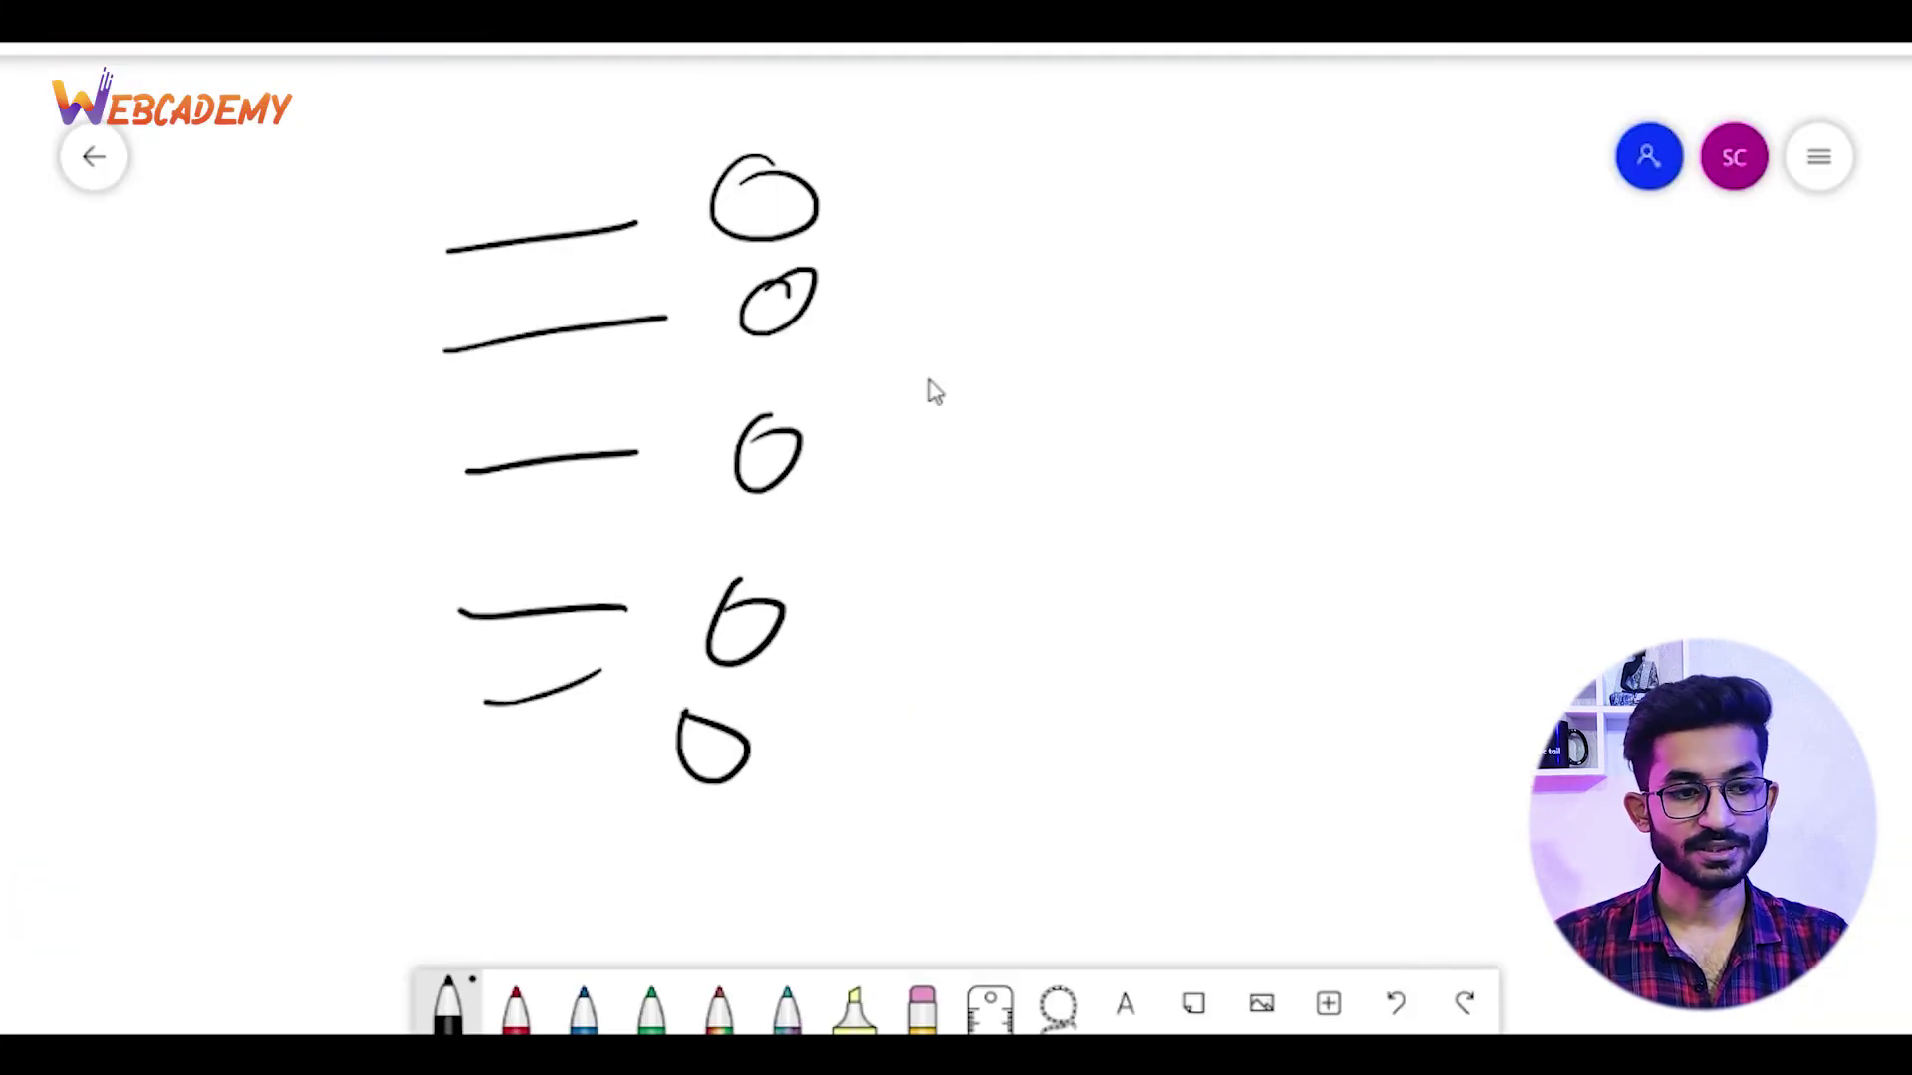
Draw a second column of six small circles to the right of the first column and retrace them for emphasis
{"action": "mouse_move", "coordinate": [1089, 244]}
{"action": "left_mouse_down"}
{"action": "mouse_move", "coordinate": [1040, 305]}
{"action": "mouse_move", "coordinate": [1089, 249]}
{"action": "left_mouse_up"}
{"action": "left_click_drag", "start_coordinate": [1095, 371], "coordinate": [1003, 418]}
{"action": "left_click_drag", "start_coordinate": [1083, 486], "coordinate": [1025, 498]}
{"action": "left_click_drag", "start_coordinate": [1038, 619], "coordinate": [1005, 687]}
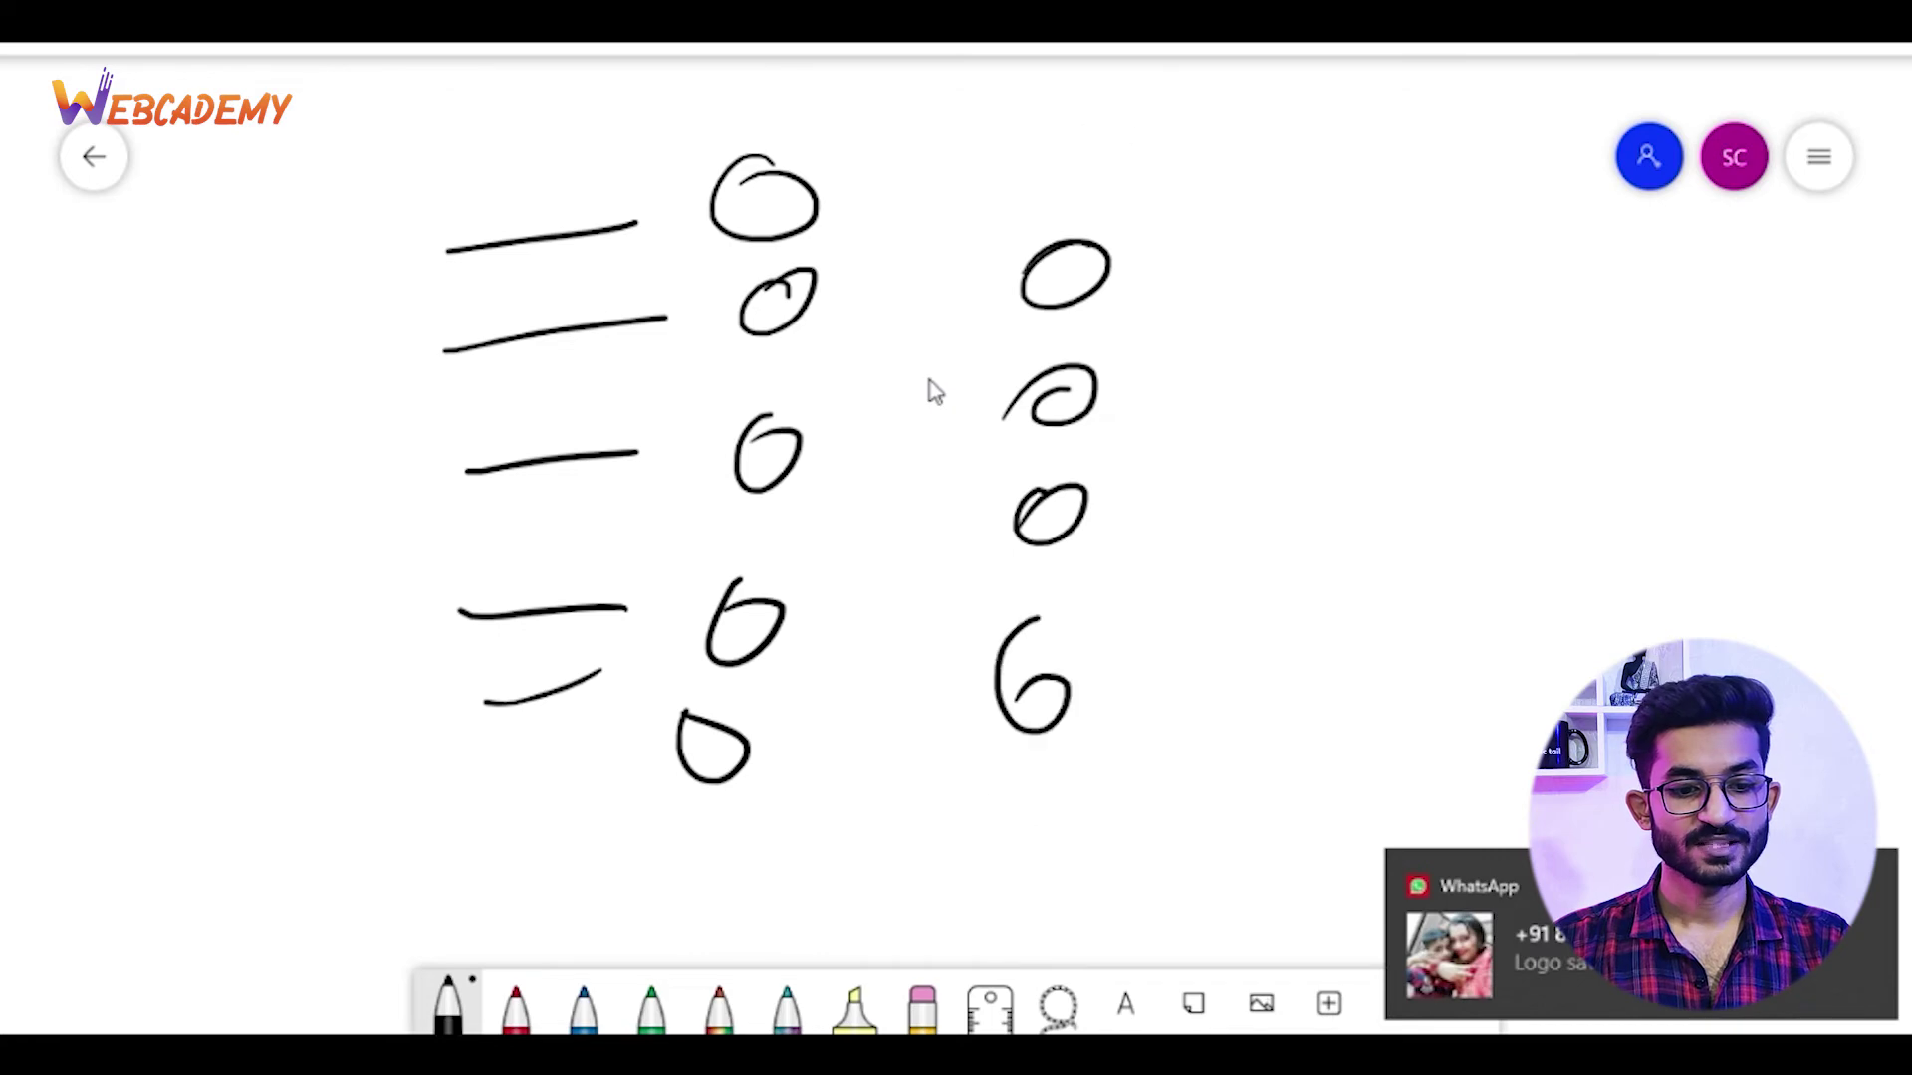
{"action": "left_click_drag", "start_coordinate": [1135, 128], "coordinate": [1065, 160]}
{"action": "left_click_drag", "start_coordinate": [1095, 227], "coordinate": [1025, 293]}
{"action": "left_click_drag", "start_coordinate": [1015, 793], "coordinate": [1000, 806]}
{"action": "left_click_drag", "start_coordinate": [1093, 254], "coordinate": [1040, 289]}
{"action": "left_click_drag", "start_coordinate": [1081, 393], "coordinate": [1030, 413]}
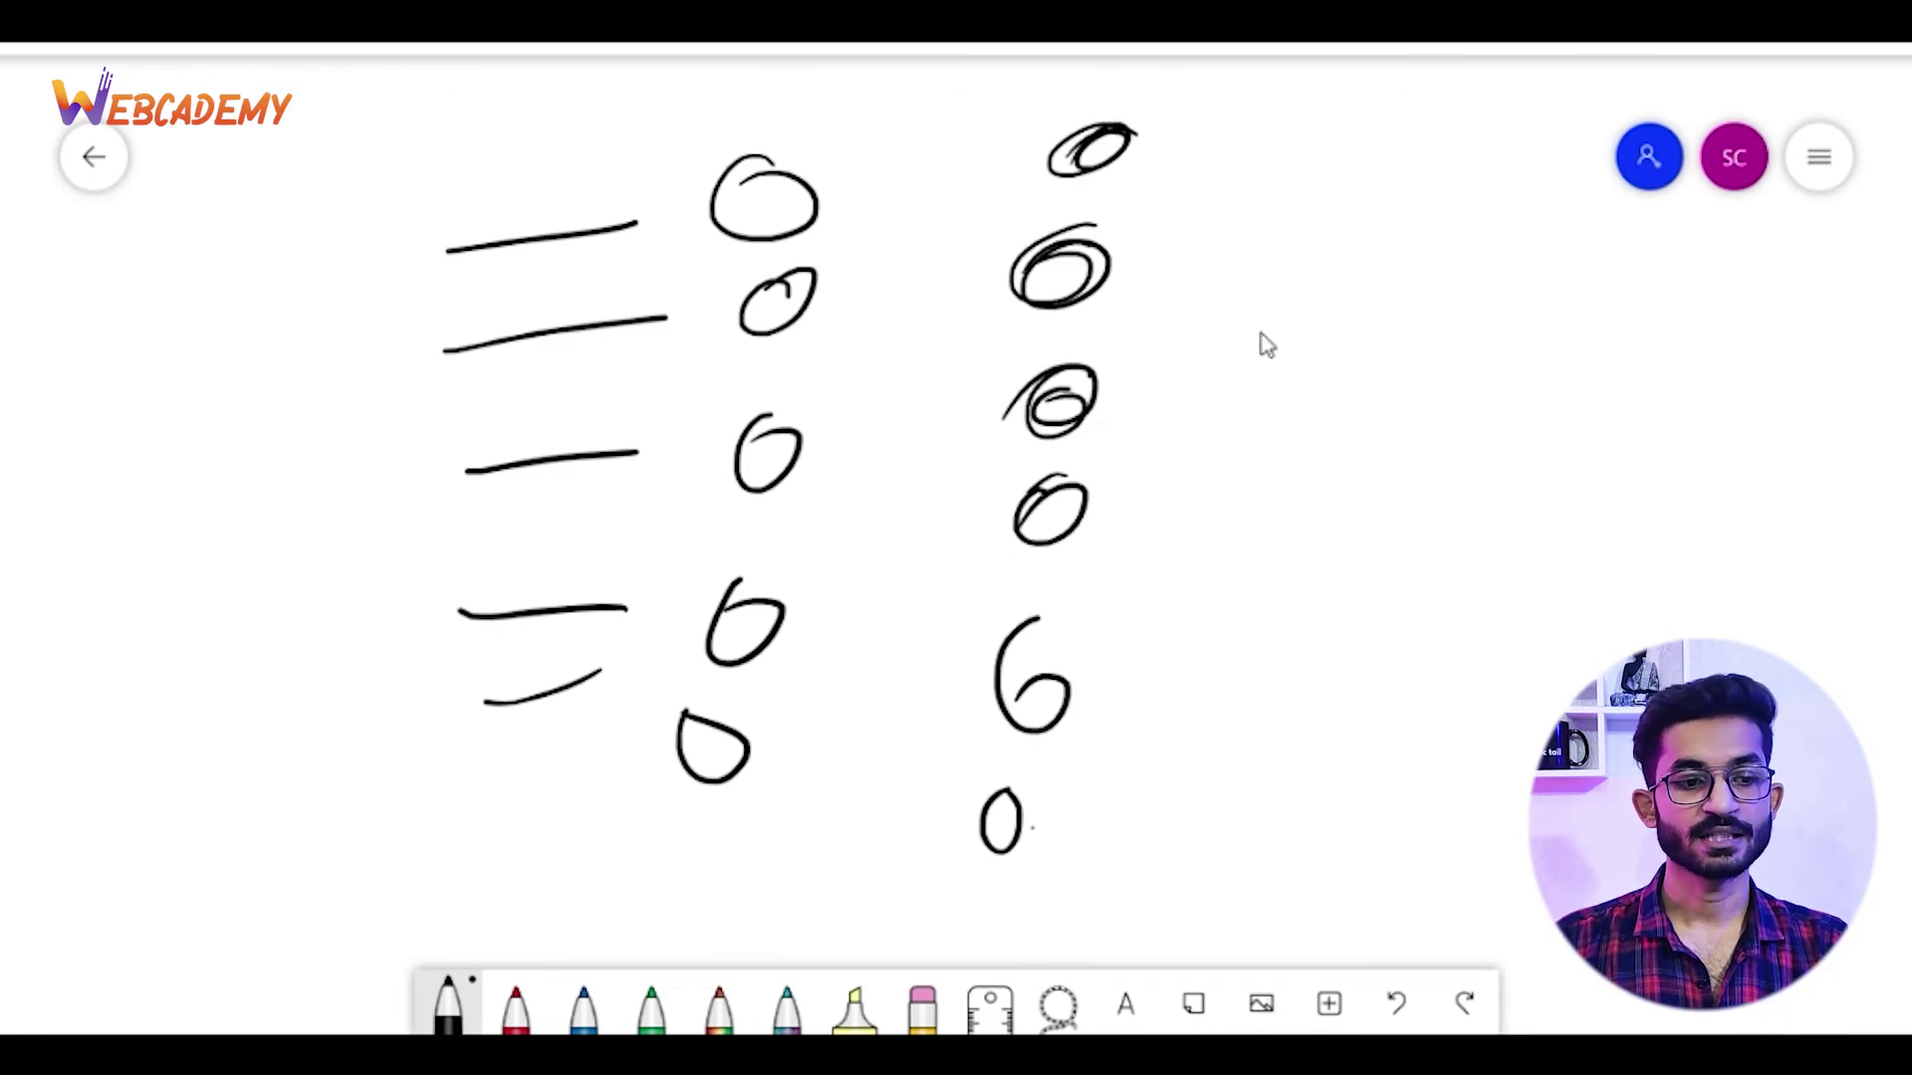
{"action": "left_click_drag", "start_coordinate": [1084, 490], "coordinate": [1008, 553]}
{"action": "mouse_move", "coordinate": [1060, 618]}
{"action": "left_mouse_down"}
{"action": "mouse_move", "coordinate": [1006, 727]}
{"action": "mouse_move", "coordinate": [1037, 808]}
{"action": "left_mouse_up"}
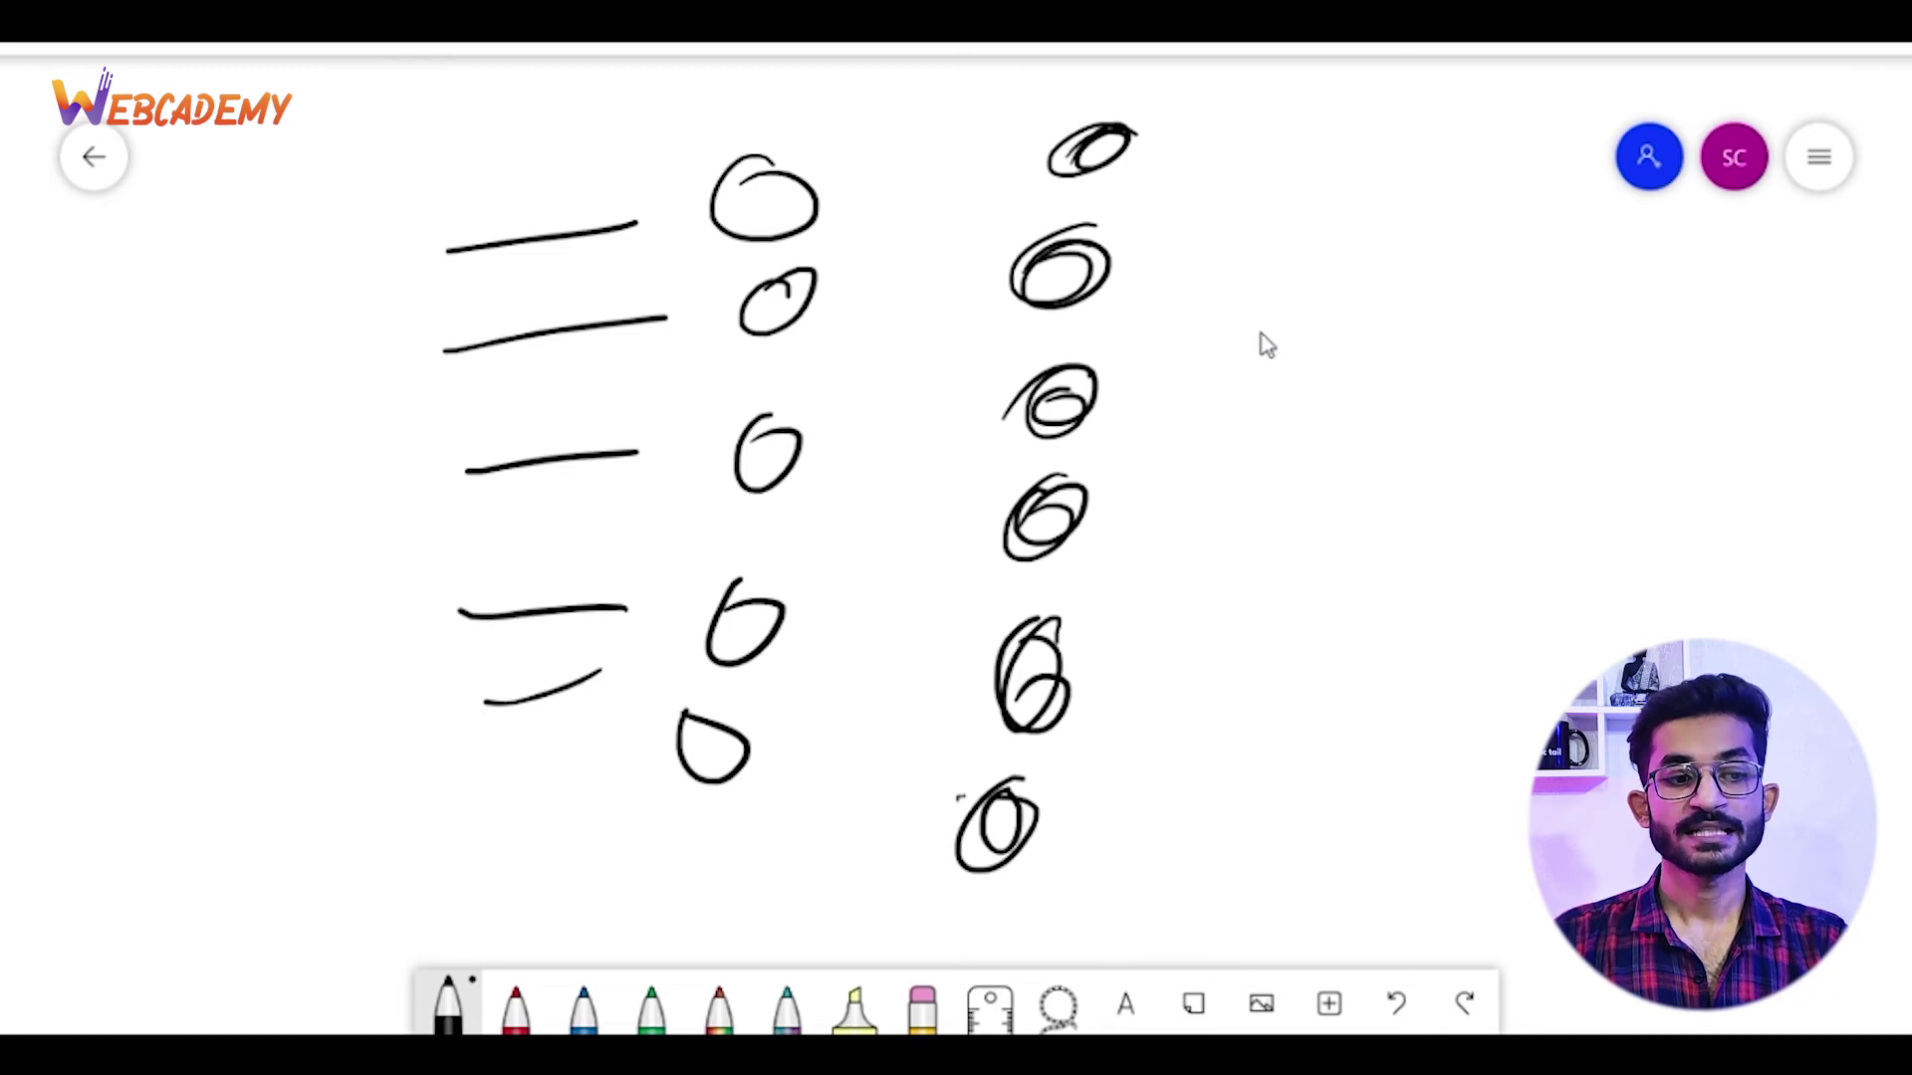
Draw an arrow from the right that points at the second circle of the right-hand column, with an extra line beneath it
{"action": "left_click_drag", "start_coordinate": [1319, 241], "coordinate": [1108, 261]}
{"action": "left_click_drag", "start_coordinate": [1105, 266], "coordinate": [1173, 314]}
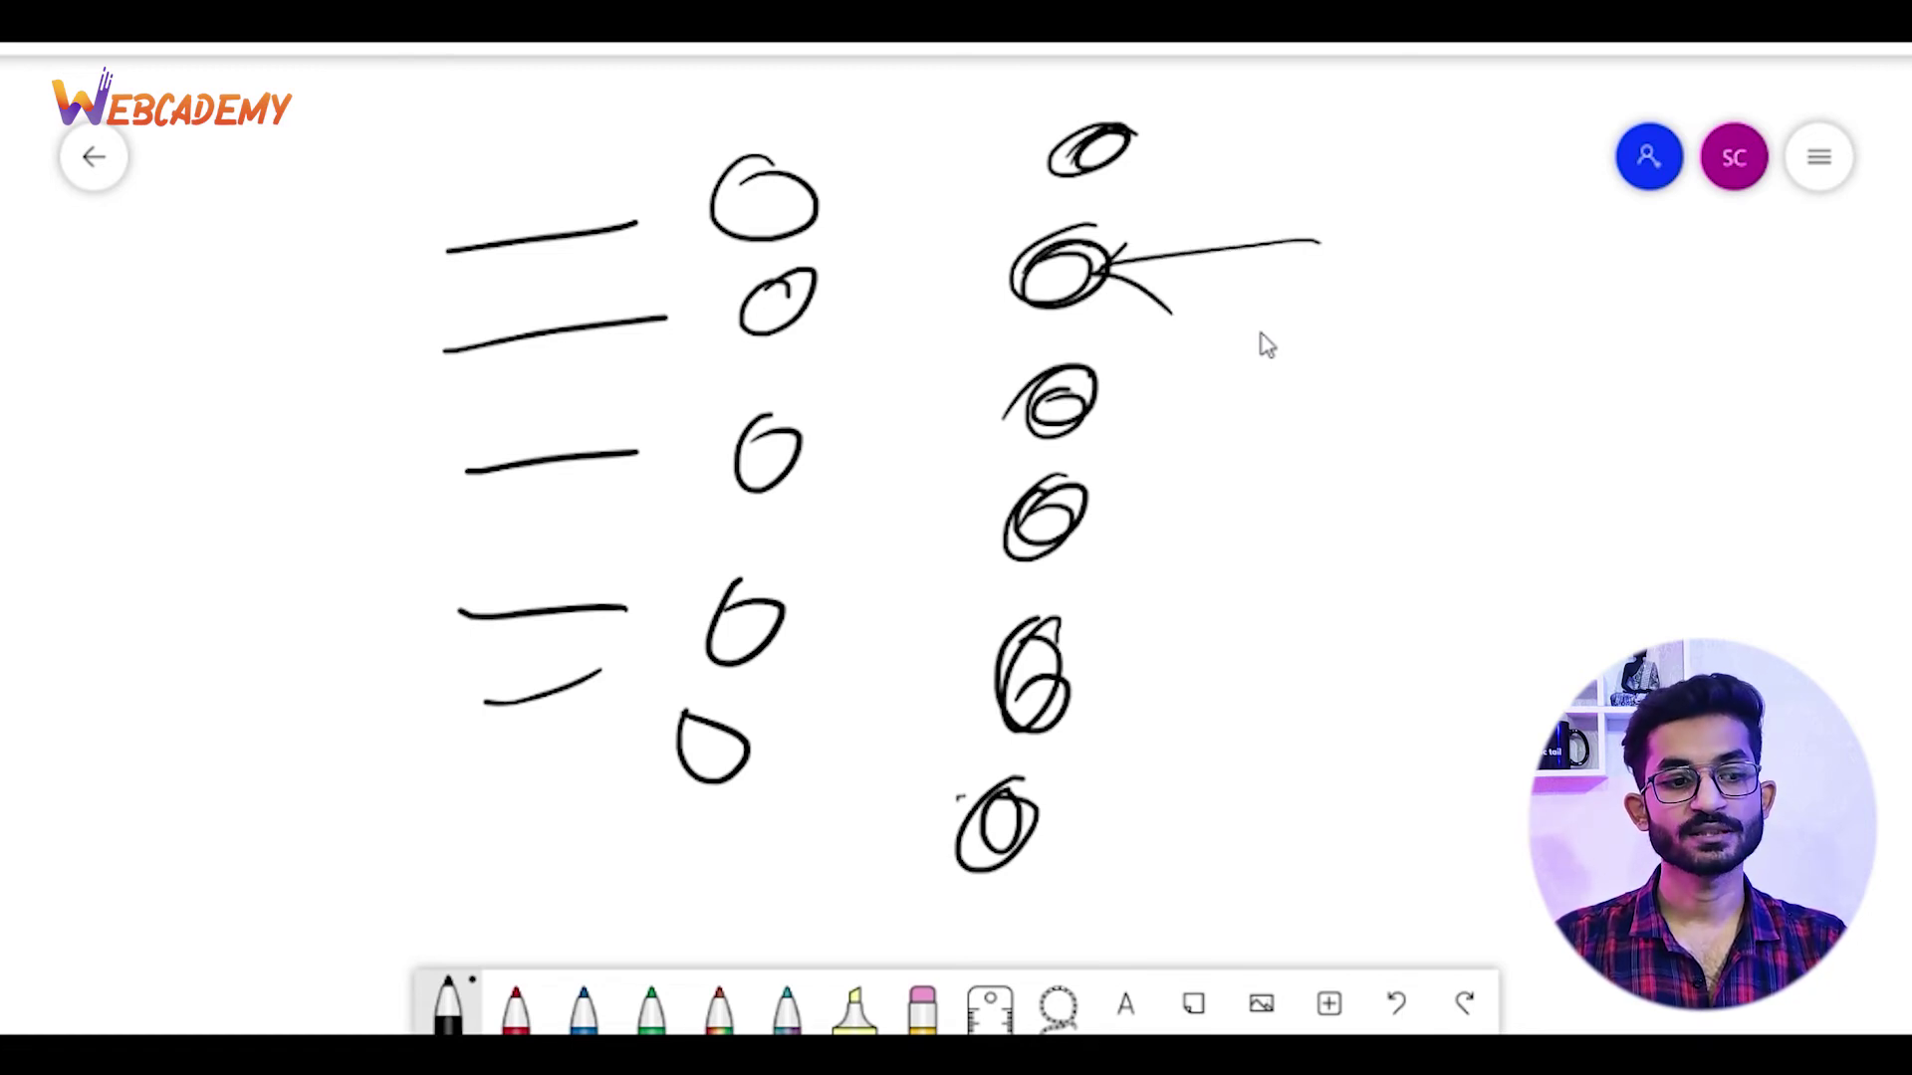
{"action": "mouse_move", "coordinate": [1167, 315]}
{"action": "left_mouse_down"}
{"action": "mouse_move", "coordinate": [1335, 264]}
{"action": "mouse_move", "coordinate": [1336, 295]}
{"action": "left_mouse_up"}
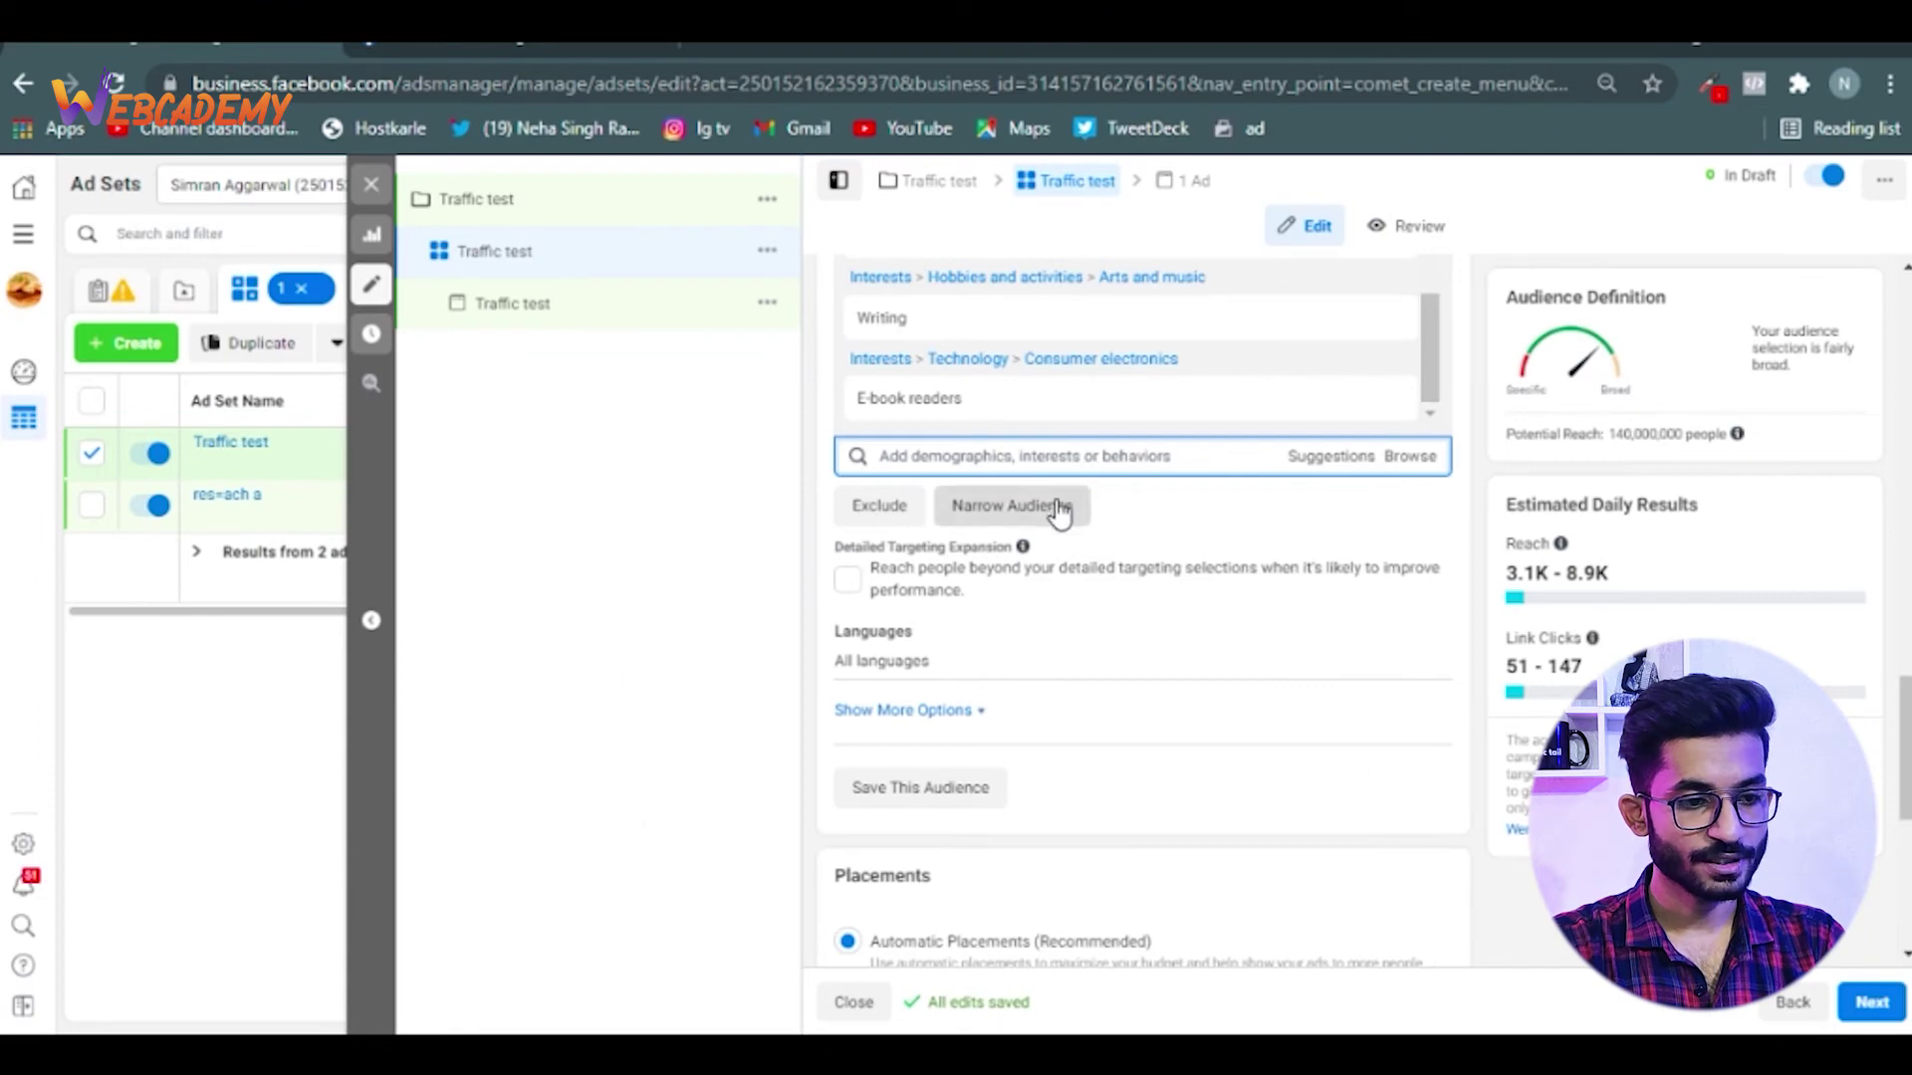
Narrow the Traffic test ad set's audience so people must also match the interests E-books and Novel
{"action": "left_click", "coordinate": [1059, 508]}
{"action": "left_click", "coordinate": [951, 536]}
{"action": "type", "text": "ebook"}
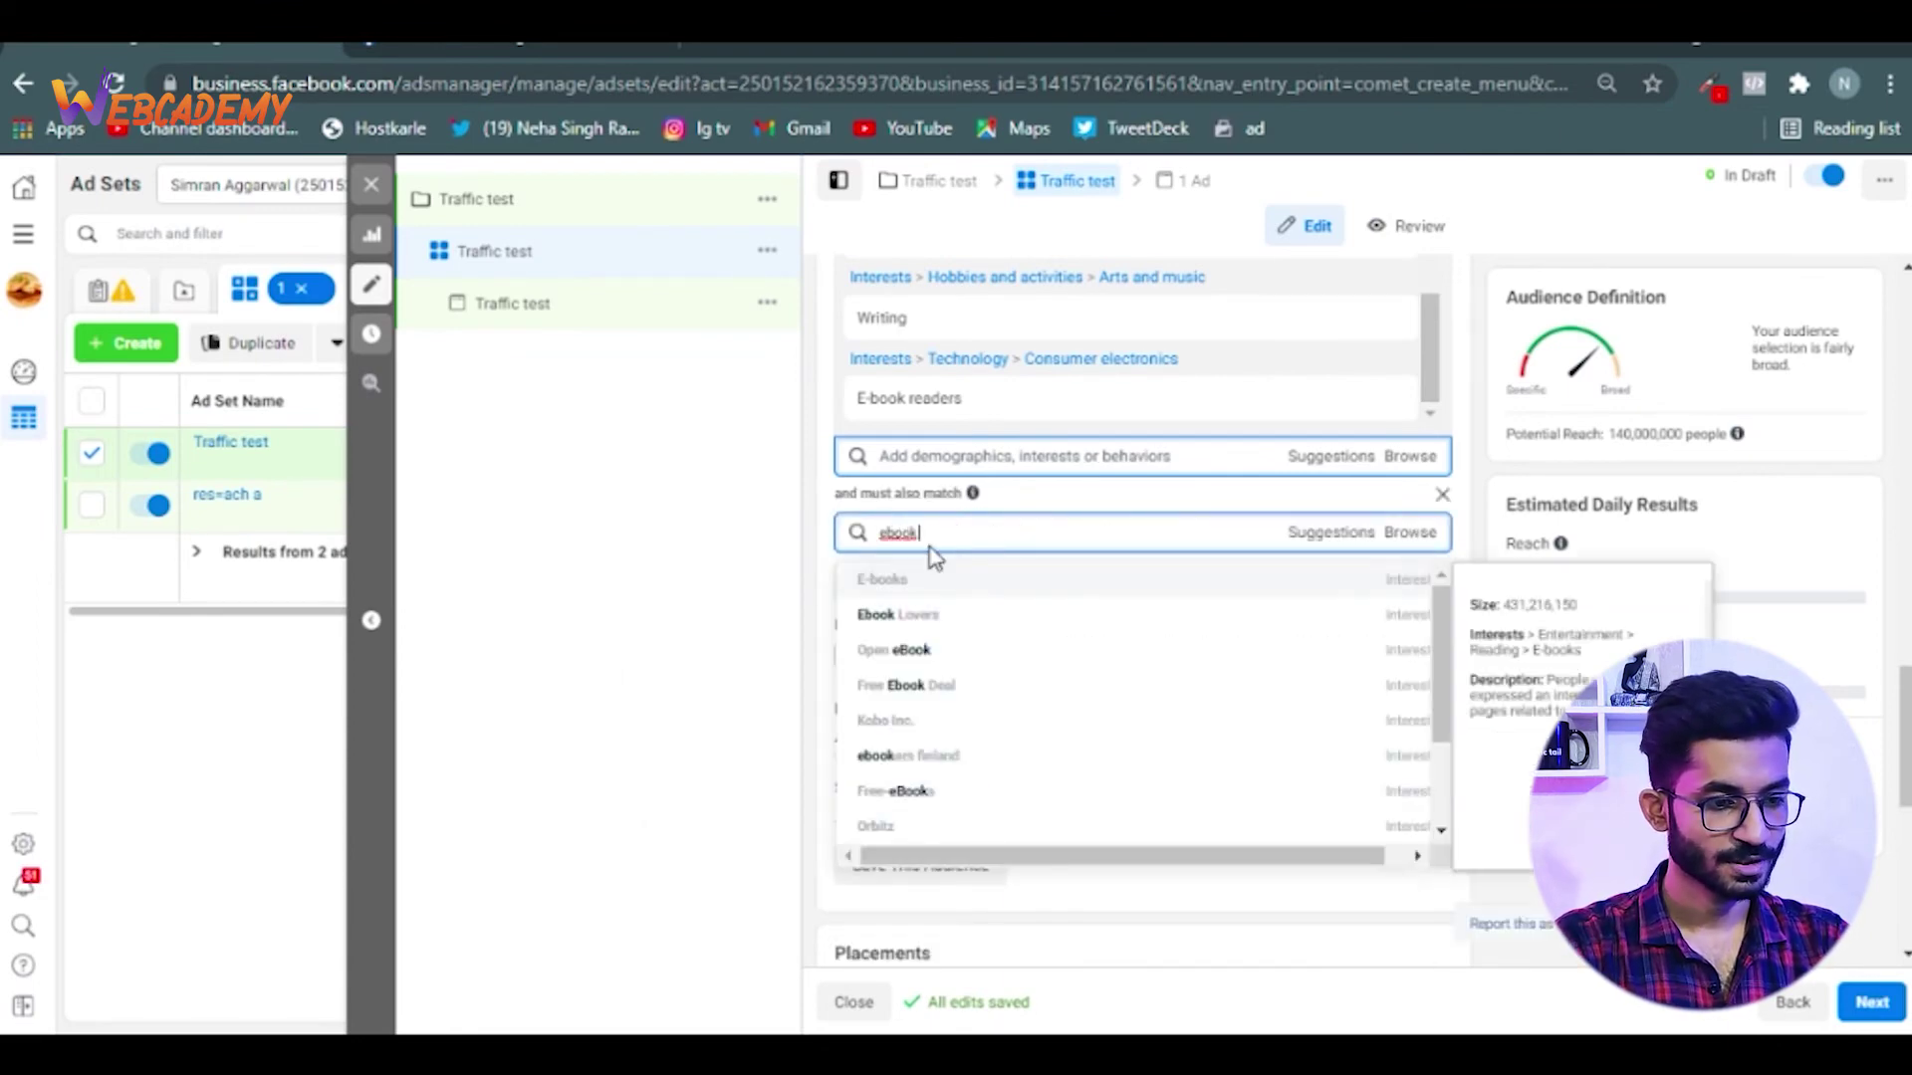
{"action": "left_click", "coordinate": [906, 582]}
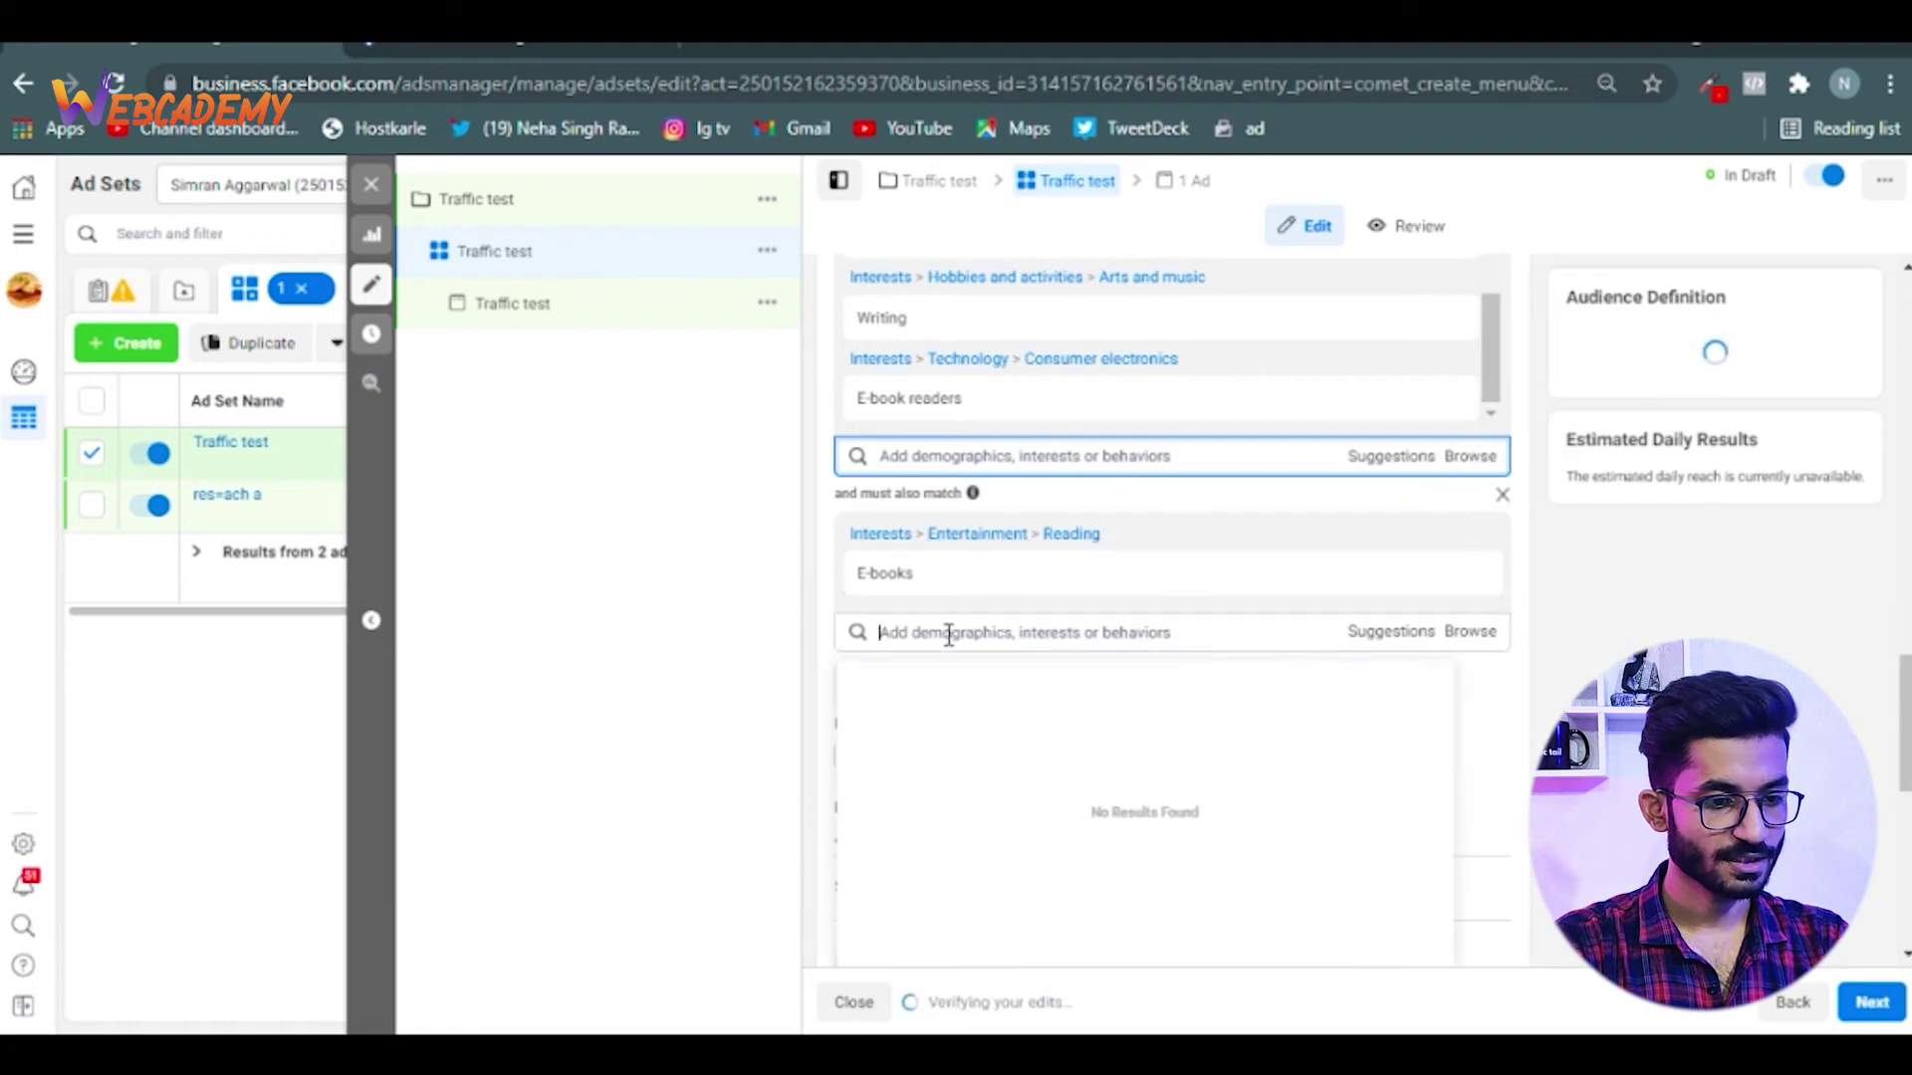
{"action": "type", "text": "rove"}
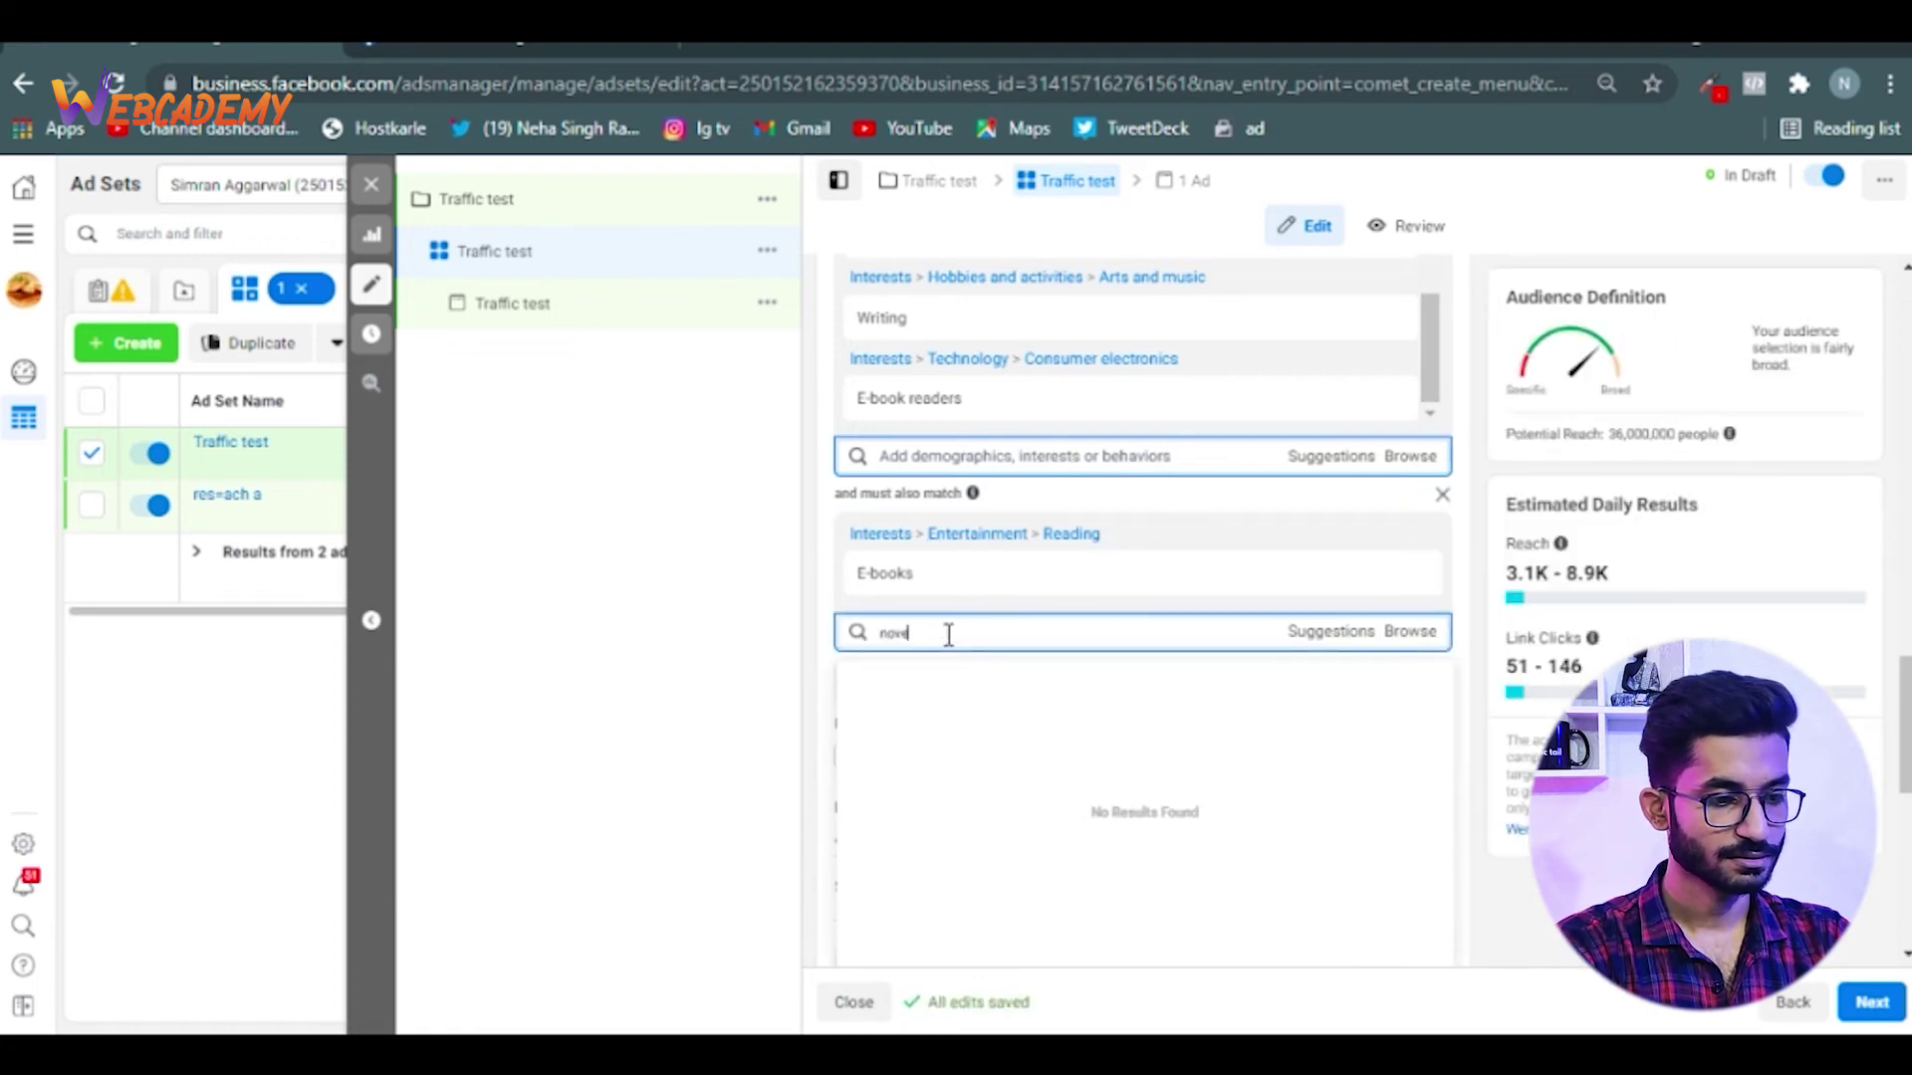
{"action": "type", "text": "l"}
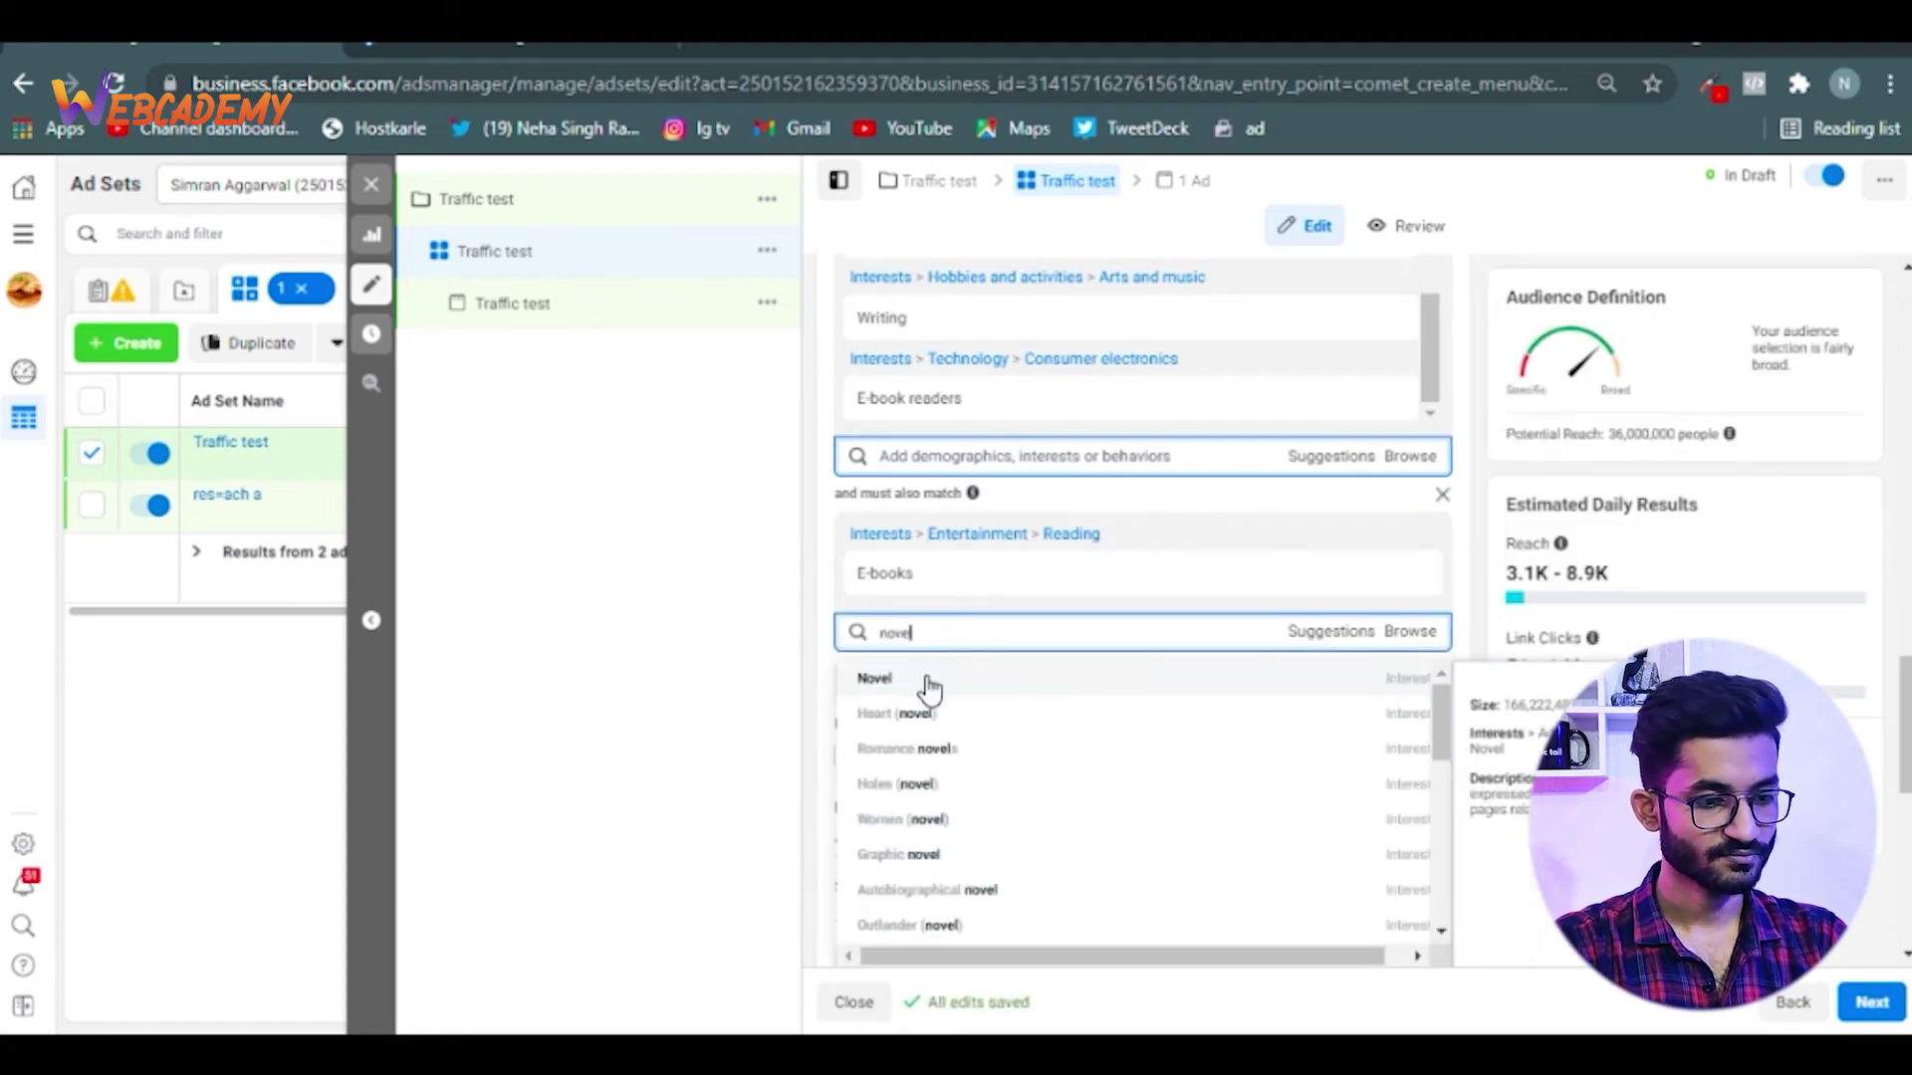
{"action": "left_click", "coordinate": [922, 681]}
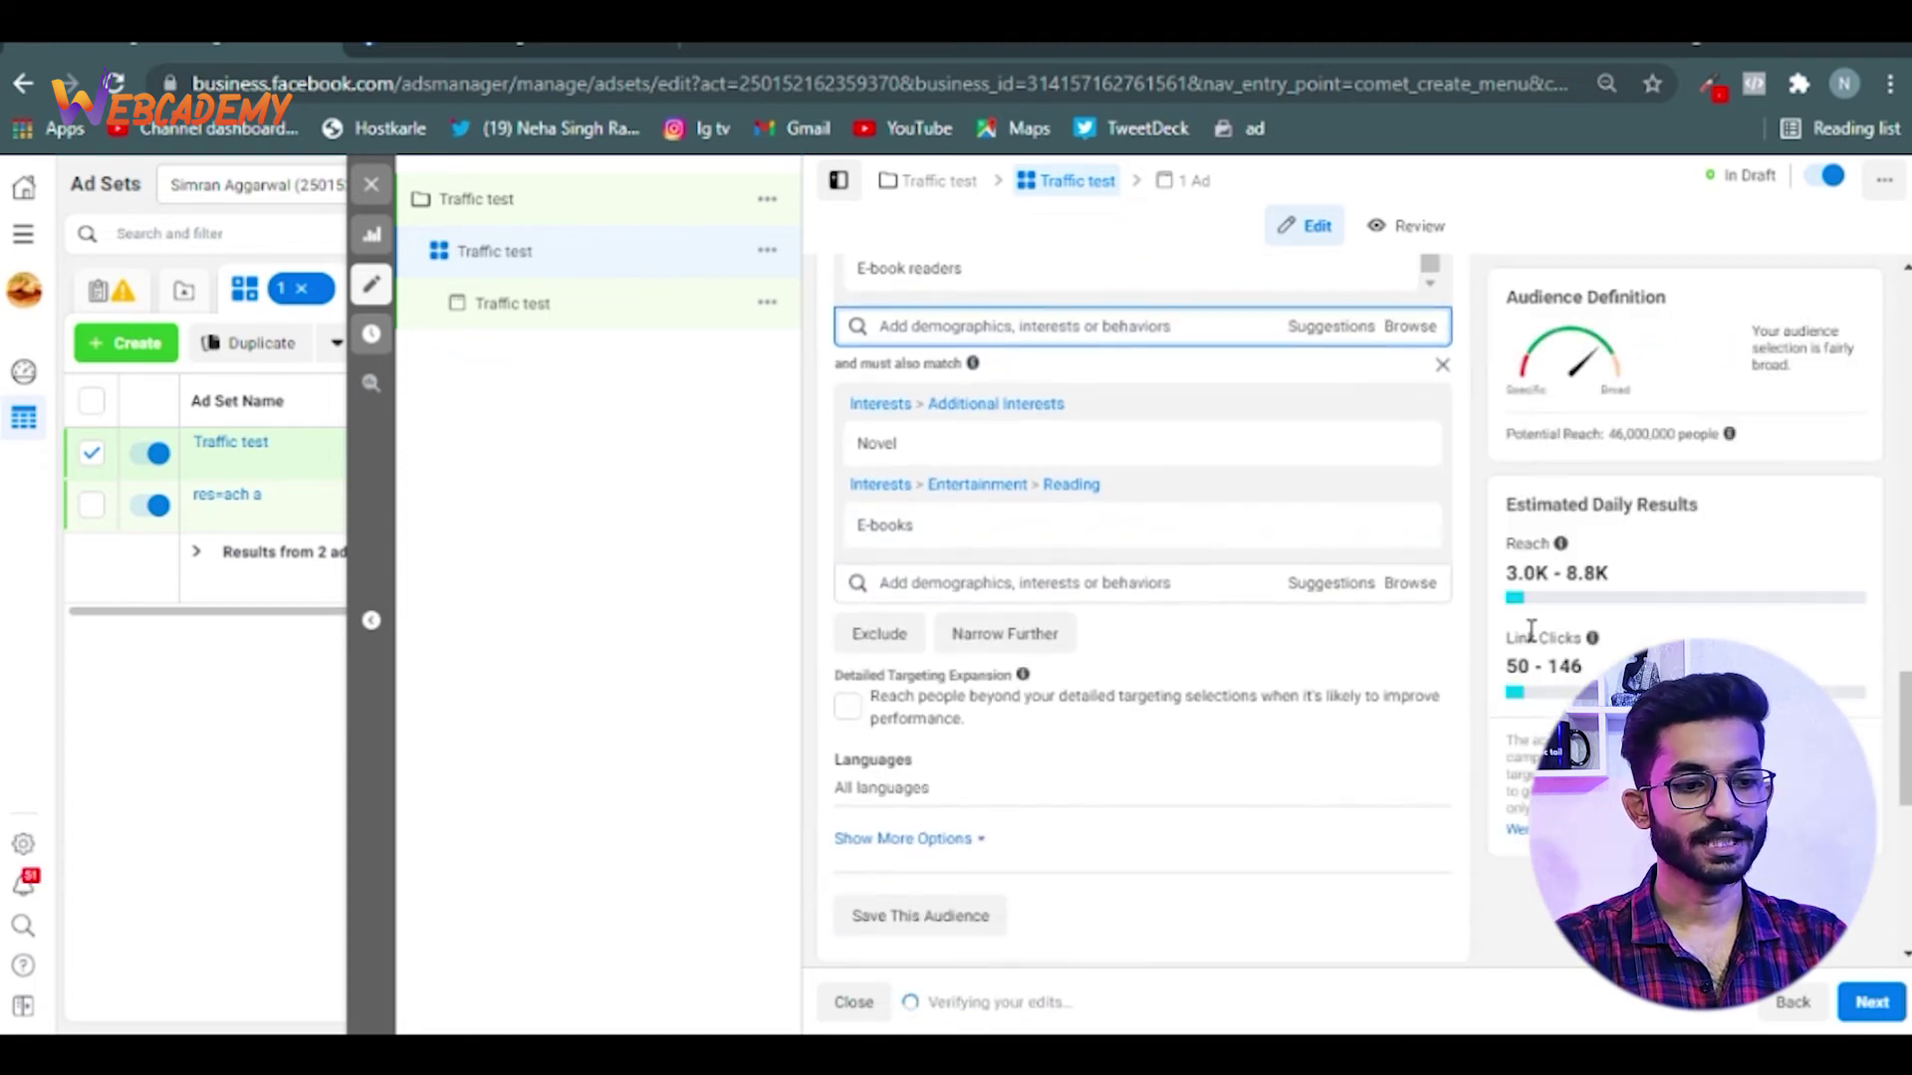
Switch the ad set to manual placements and deselect the Audience Network and Messenger platforms
{"action": "scroll", "coordinate": [1543, 637], "scroll_direction": "down", "scroll_amount": 2}
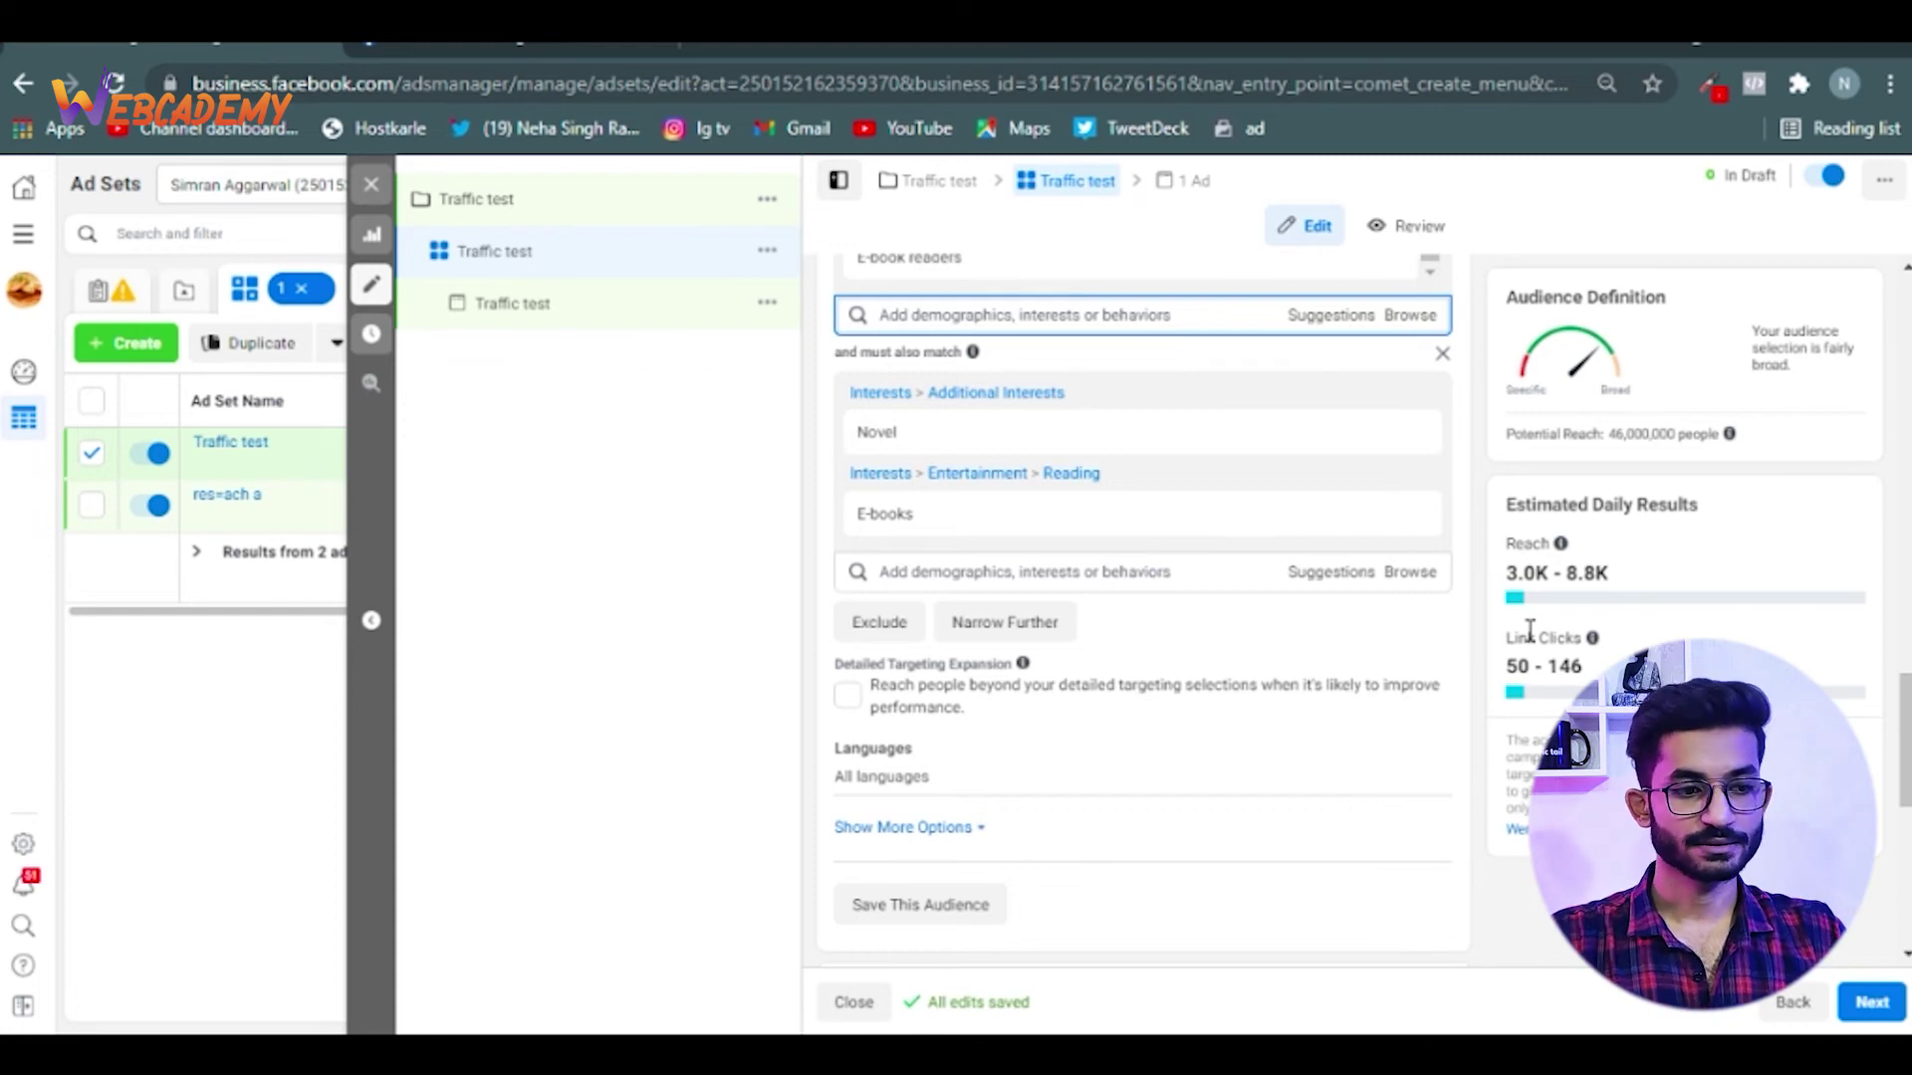
{"action": "scroll", "coordinate": [947, 726], "scroll_direction": "down", "scroll_amount": 4}
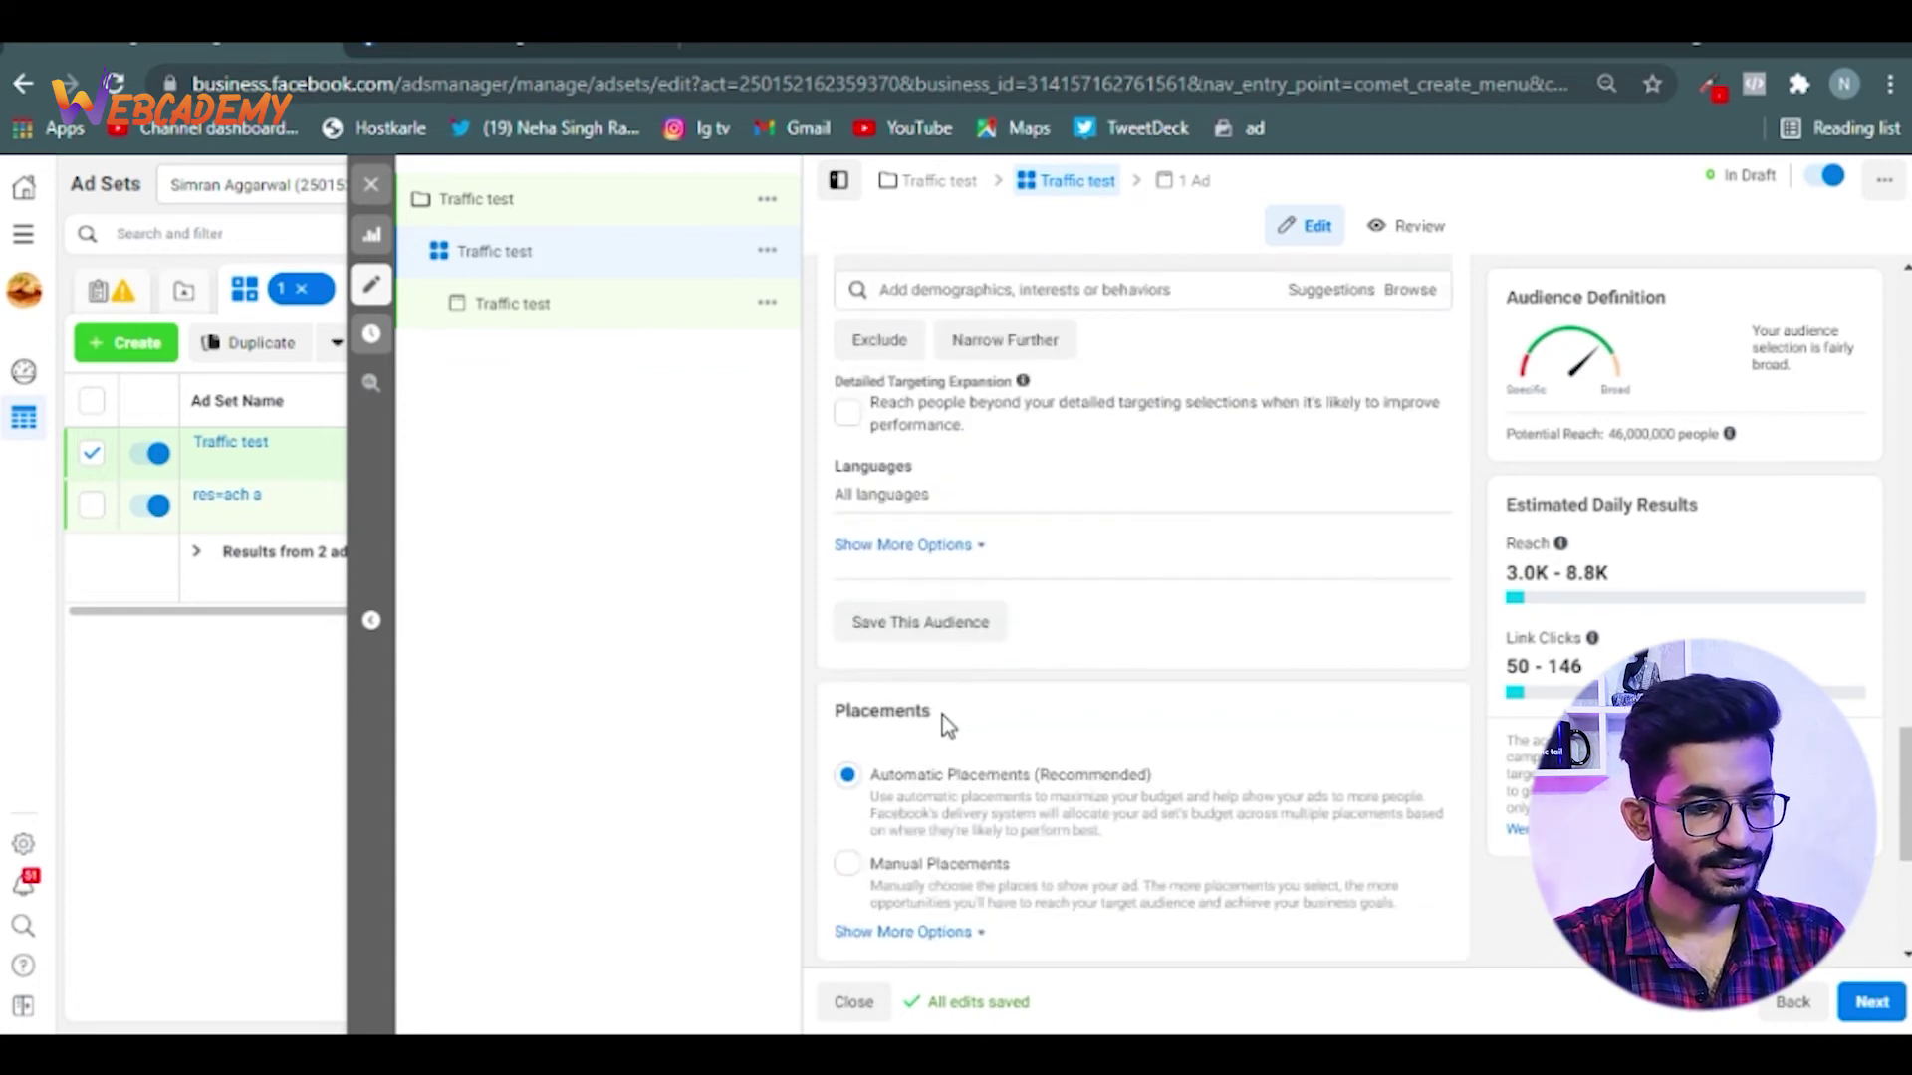
{"action": "left_click", "coordinate": [892, 727]}
{"action": "scroll", "coordinate": [896, 734], "scroll_direction": "down", "scroll_amount": 3}
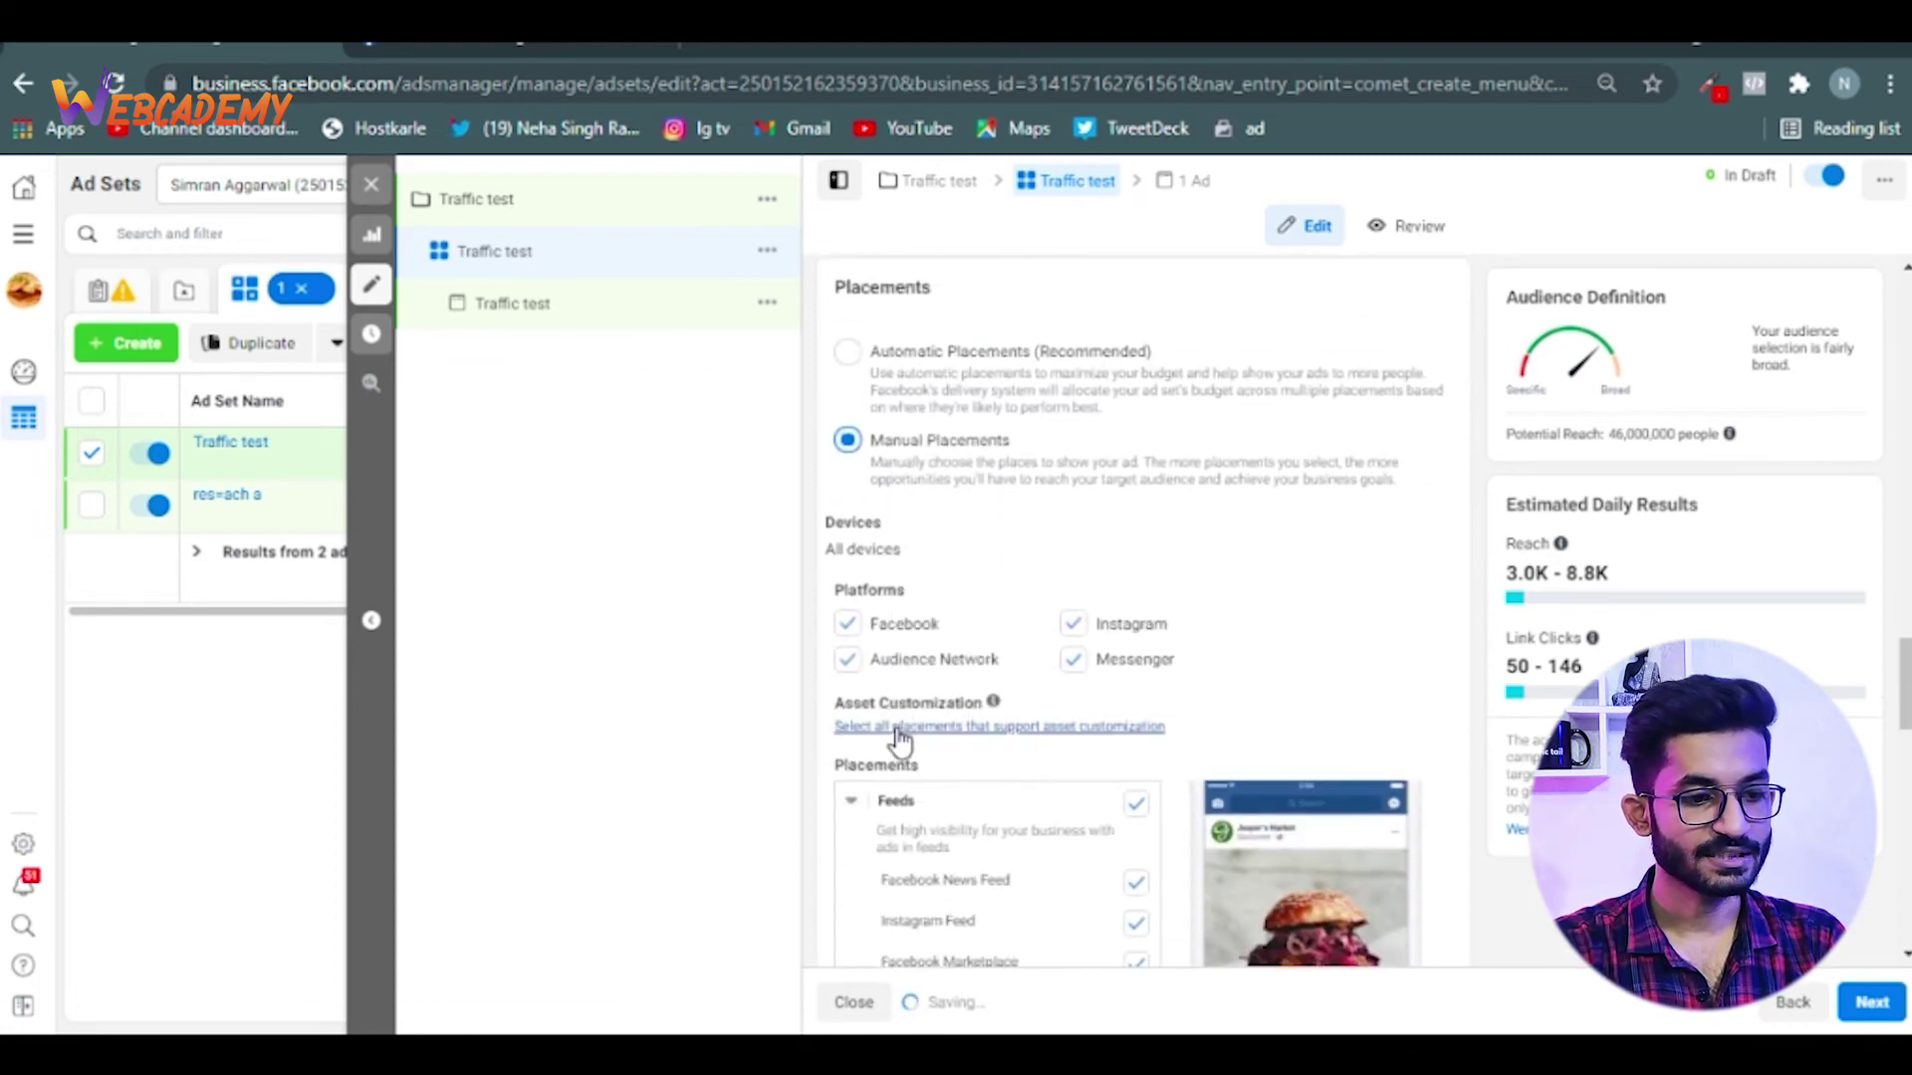
{"action": "left_click", "coordinate": [1073, 661]}
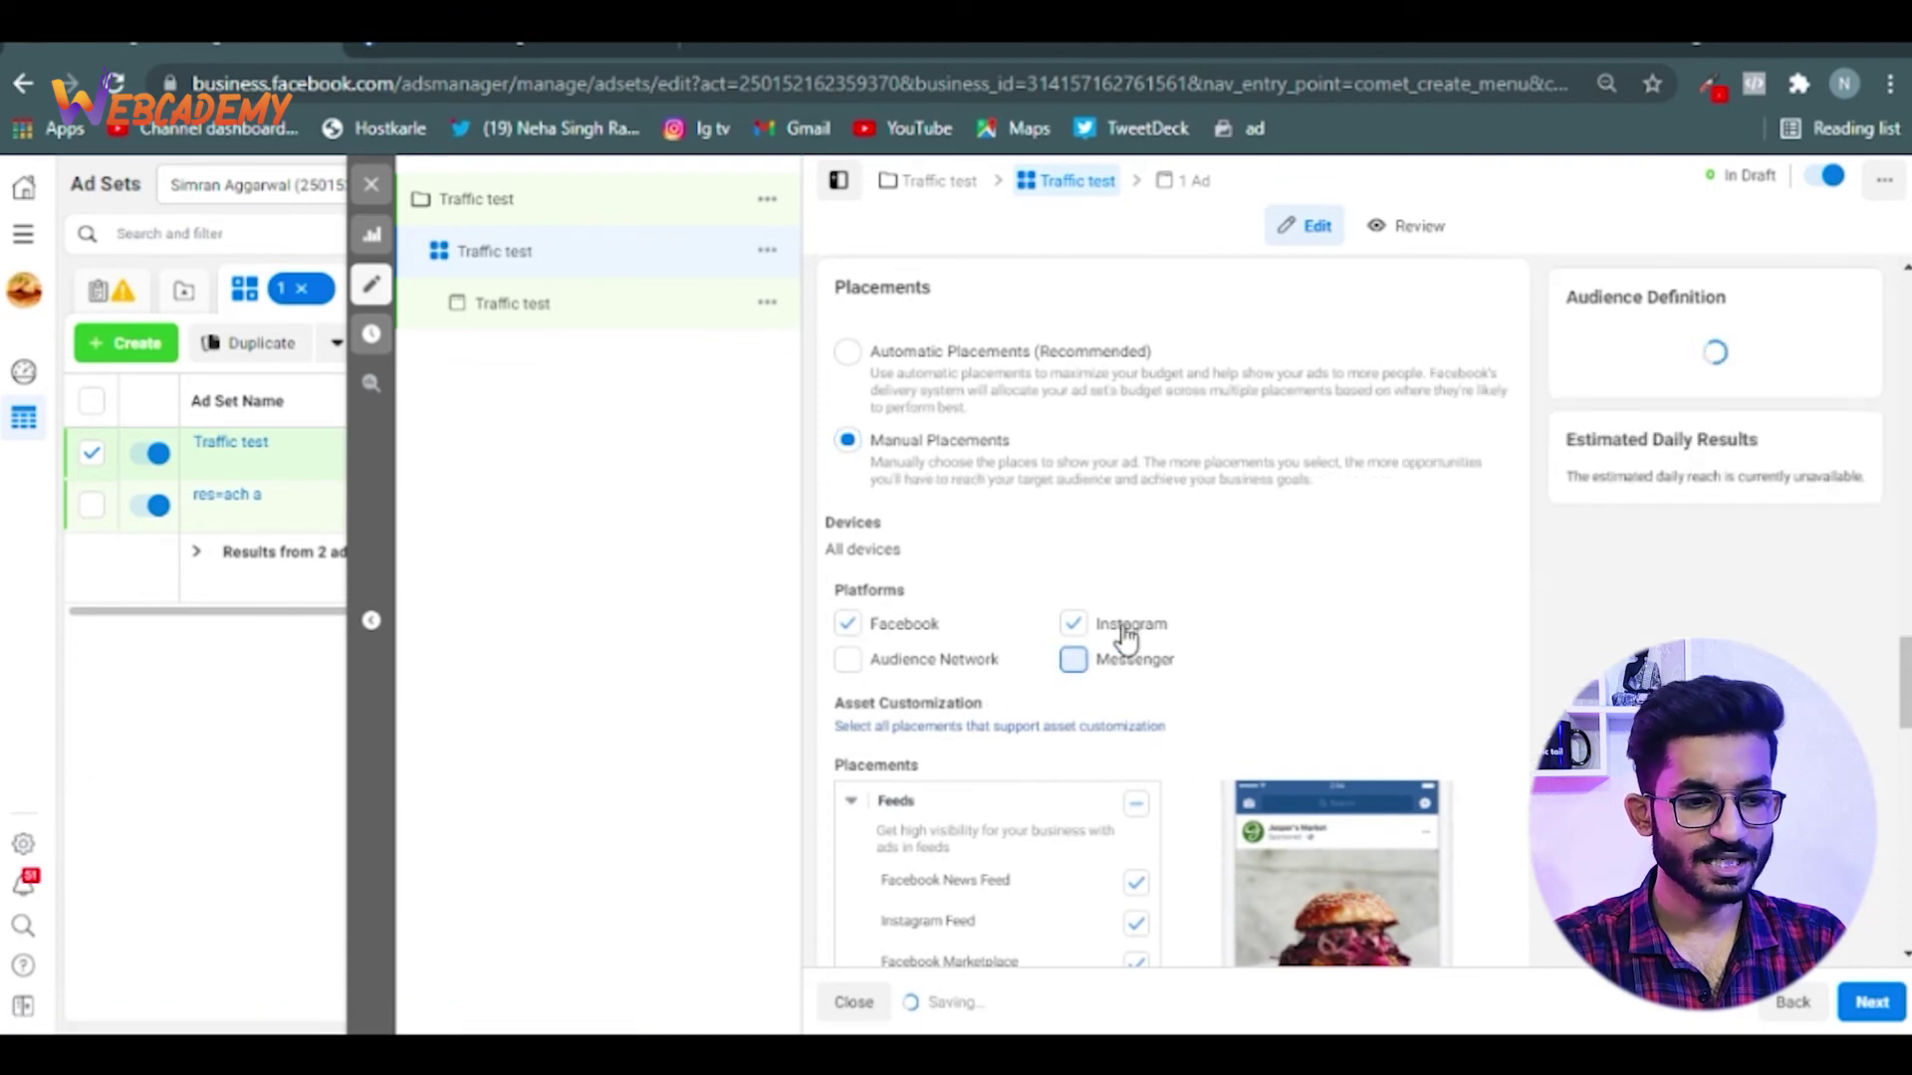
Exclude Facebook Marketplace, Facebook Video Feeds and Facebook Groups Feed from the Feeds placements
{"action": "scroll", "coordinate": [1170, 687], "scroll_direction": "down", "scroll_amount": 3}
{"action": "scroll", "coordinate": [1147, 667], "scroll_direction": "down", "scroll_amount": 2}
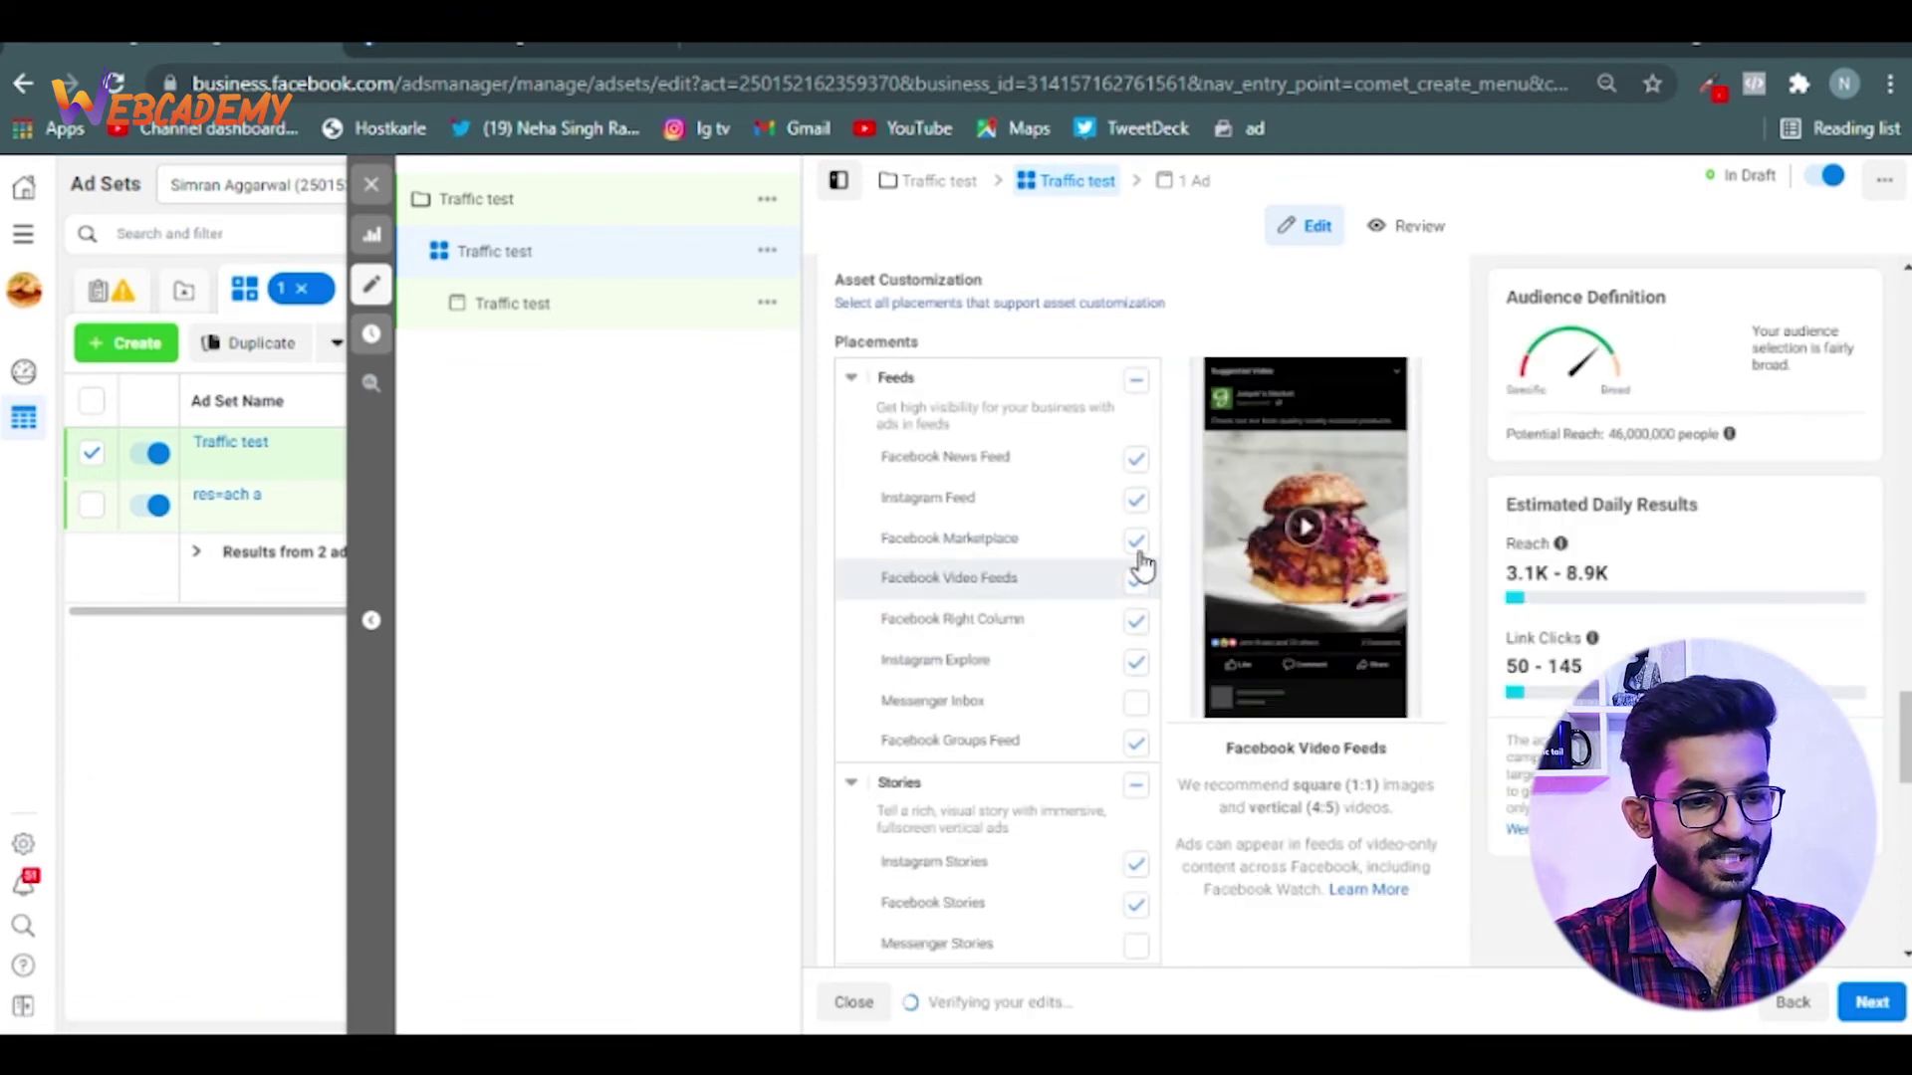
{"action": "left_click", "coordinate": [1136, 539]}
{"action": "left_click", "coordinate": [1136, 621]}
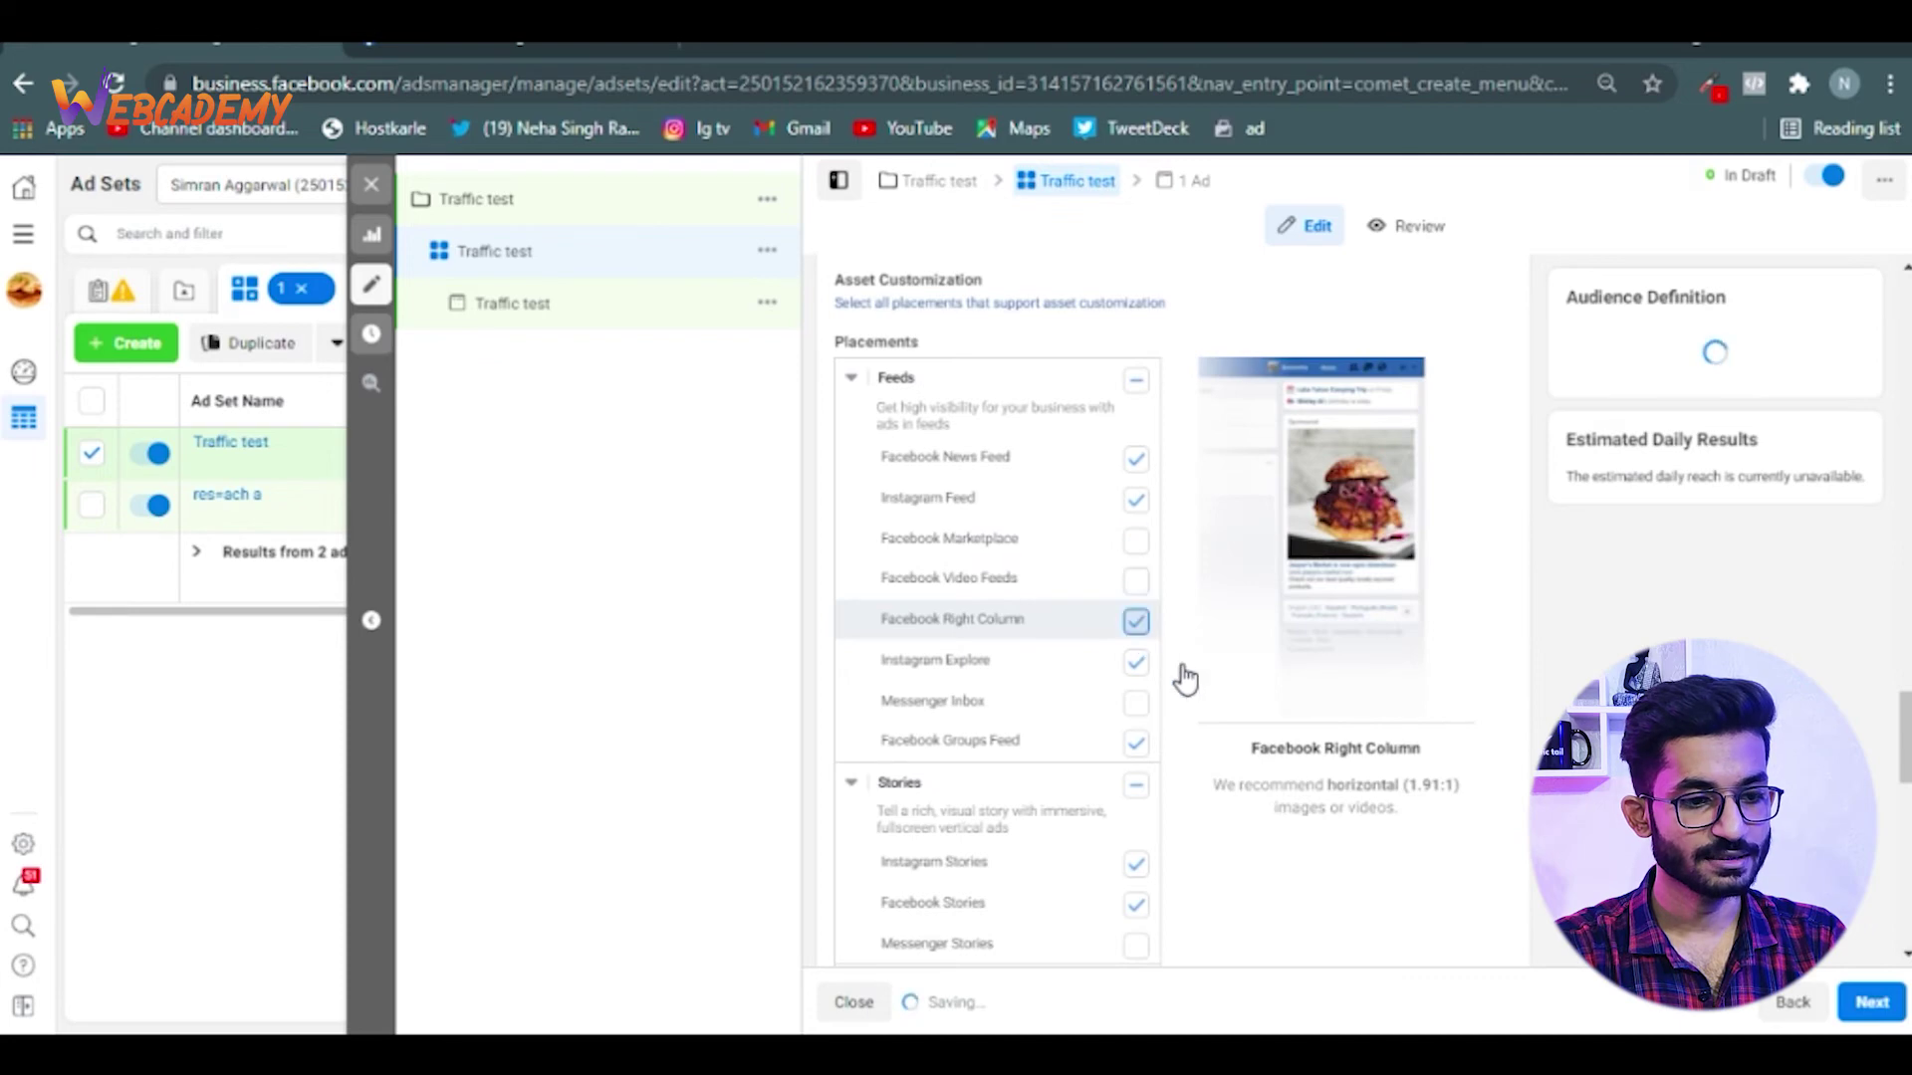
{"action": "scroll", "coordinate": [1161, 674], "scroll_direction": "down", "scroll_amount": 1}
{"action": "left_click", "coordinate": [1136, 520]}
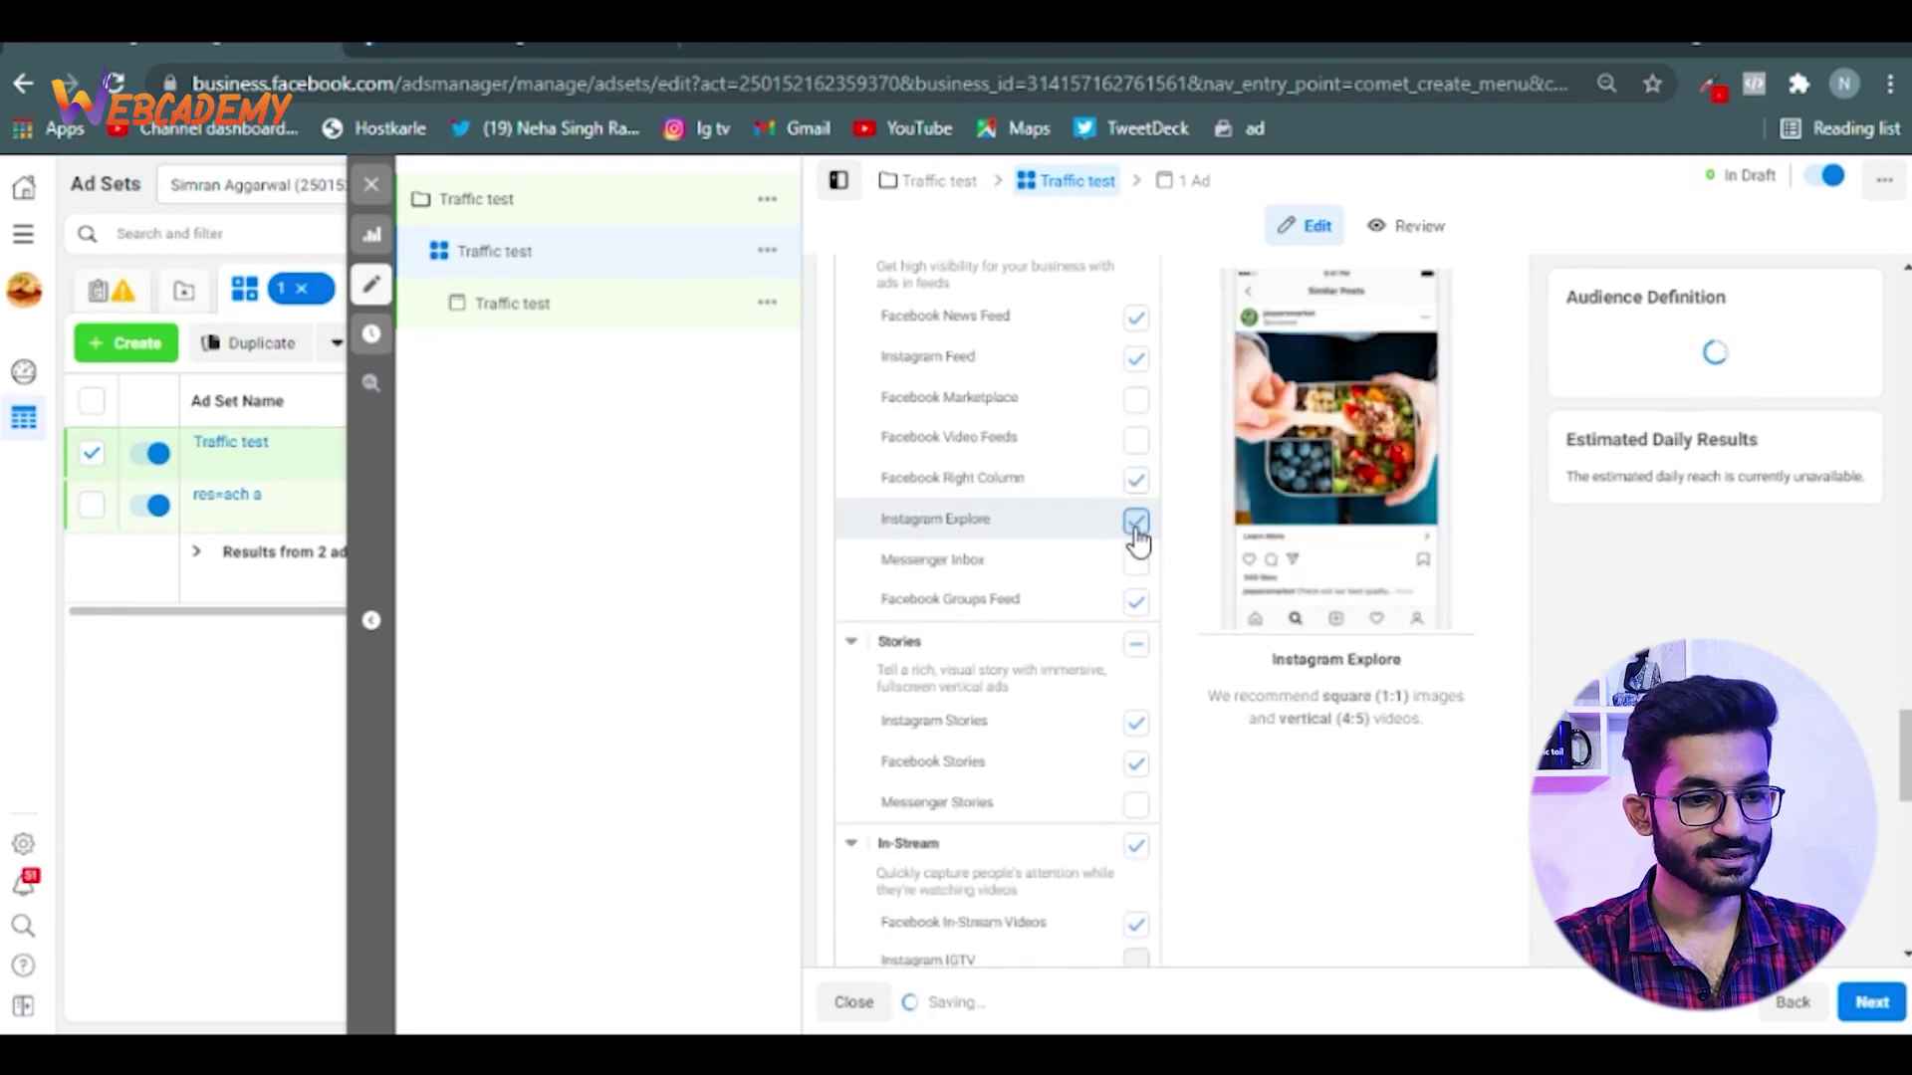
{"action": "left_click", "coordinate": [1136, 603]}
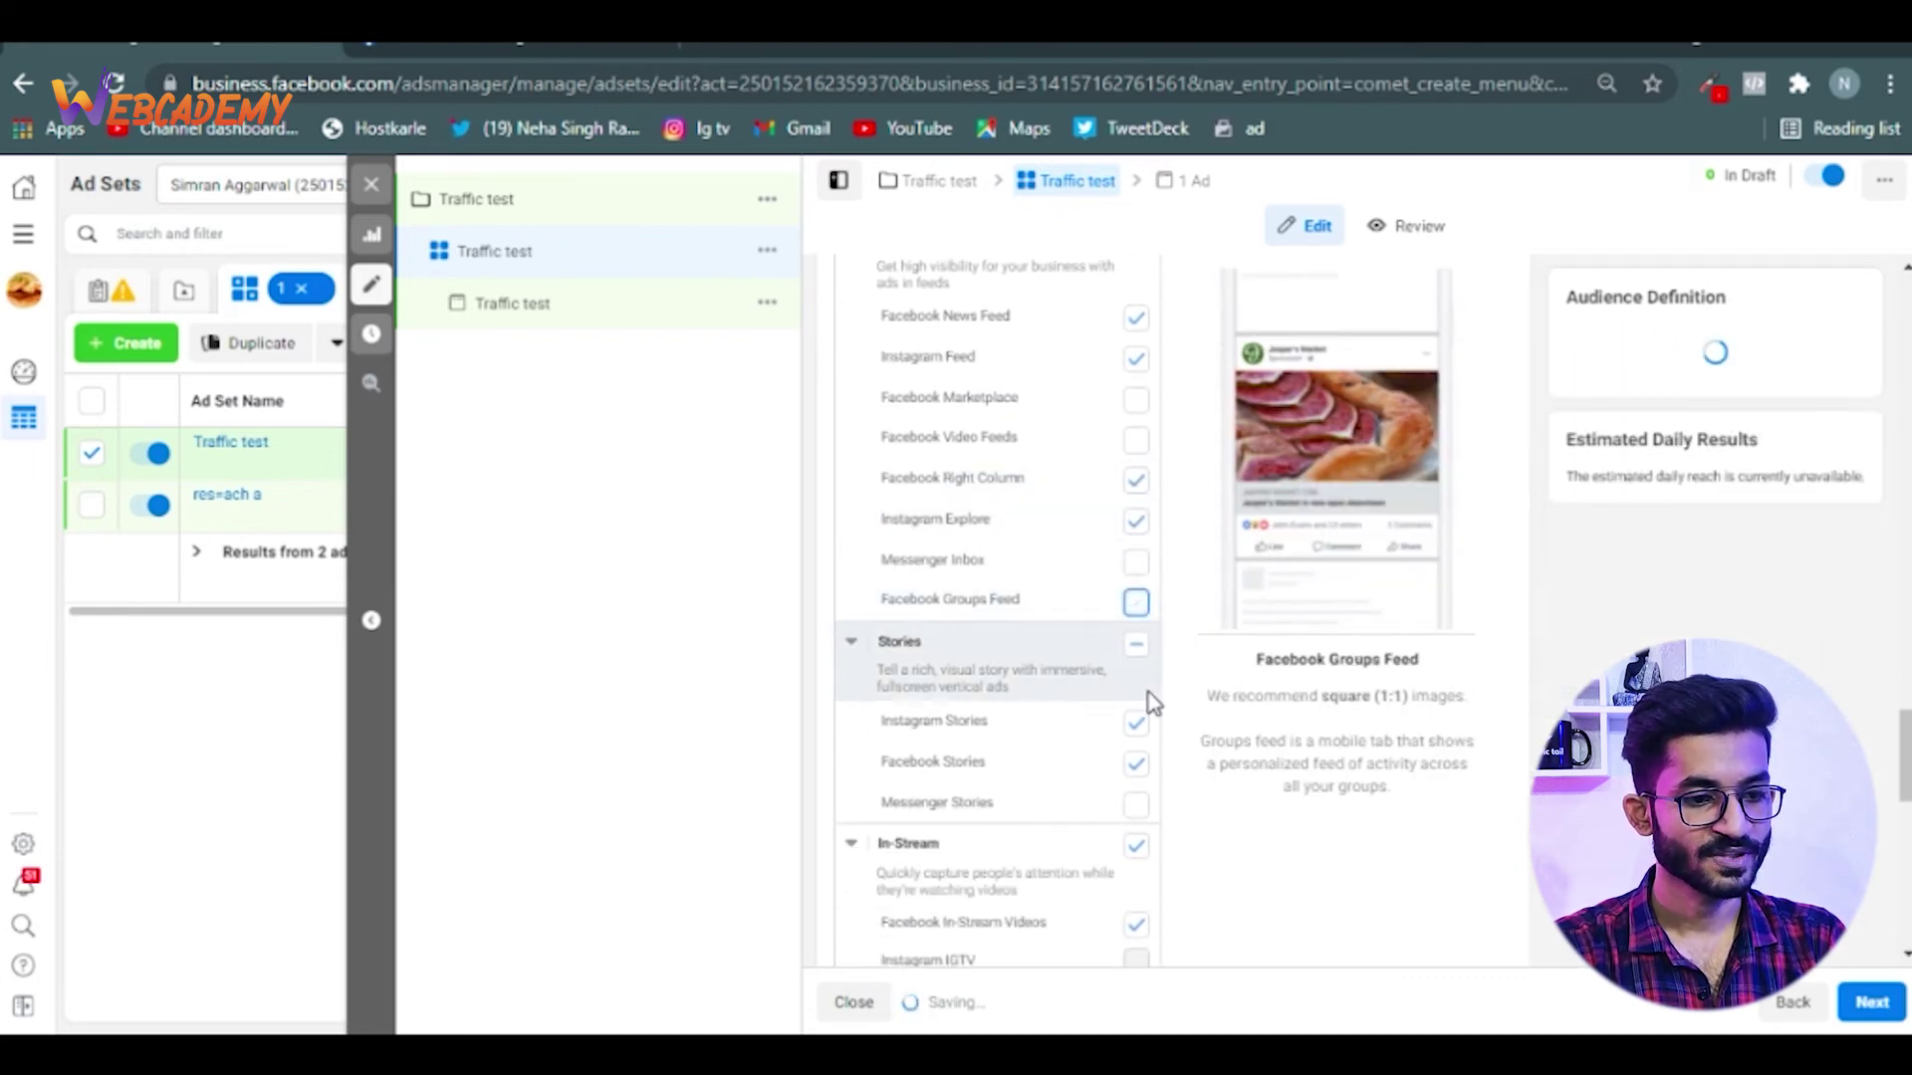
Exclude the In-Stream, Search and In-Article placement groups from the ad set
{"action": "scroll", "coordinate": [1143, 599], "scroll_direction": "down", "scroll_amount": 1}
{"action": "scroll", "coordinate": [1143, 752], "scroll_direction": "down", "scroll_amount": 1}
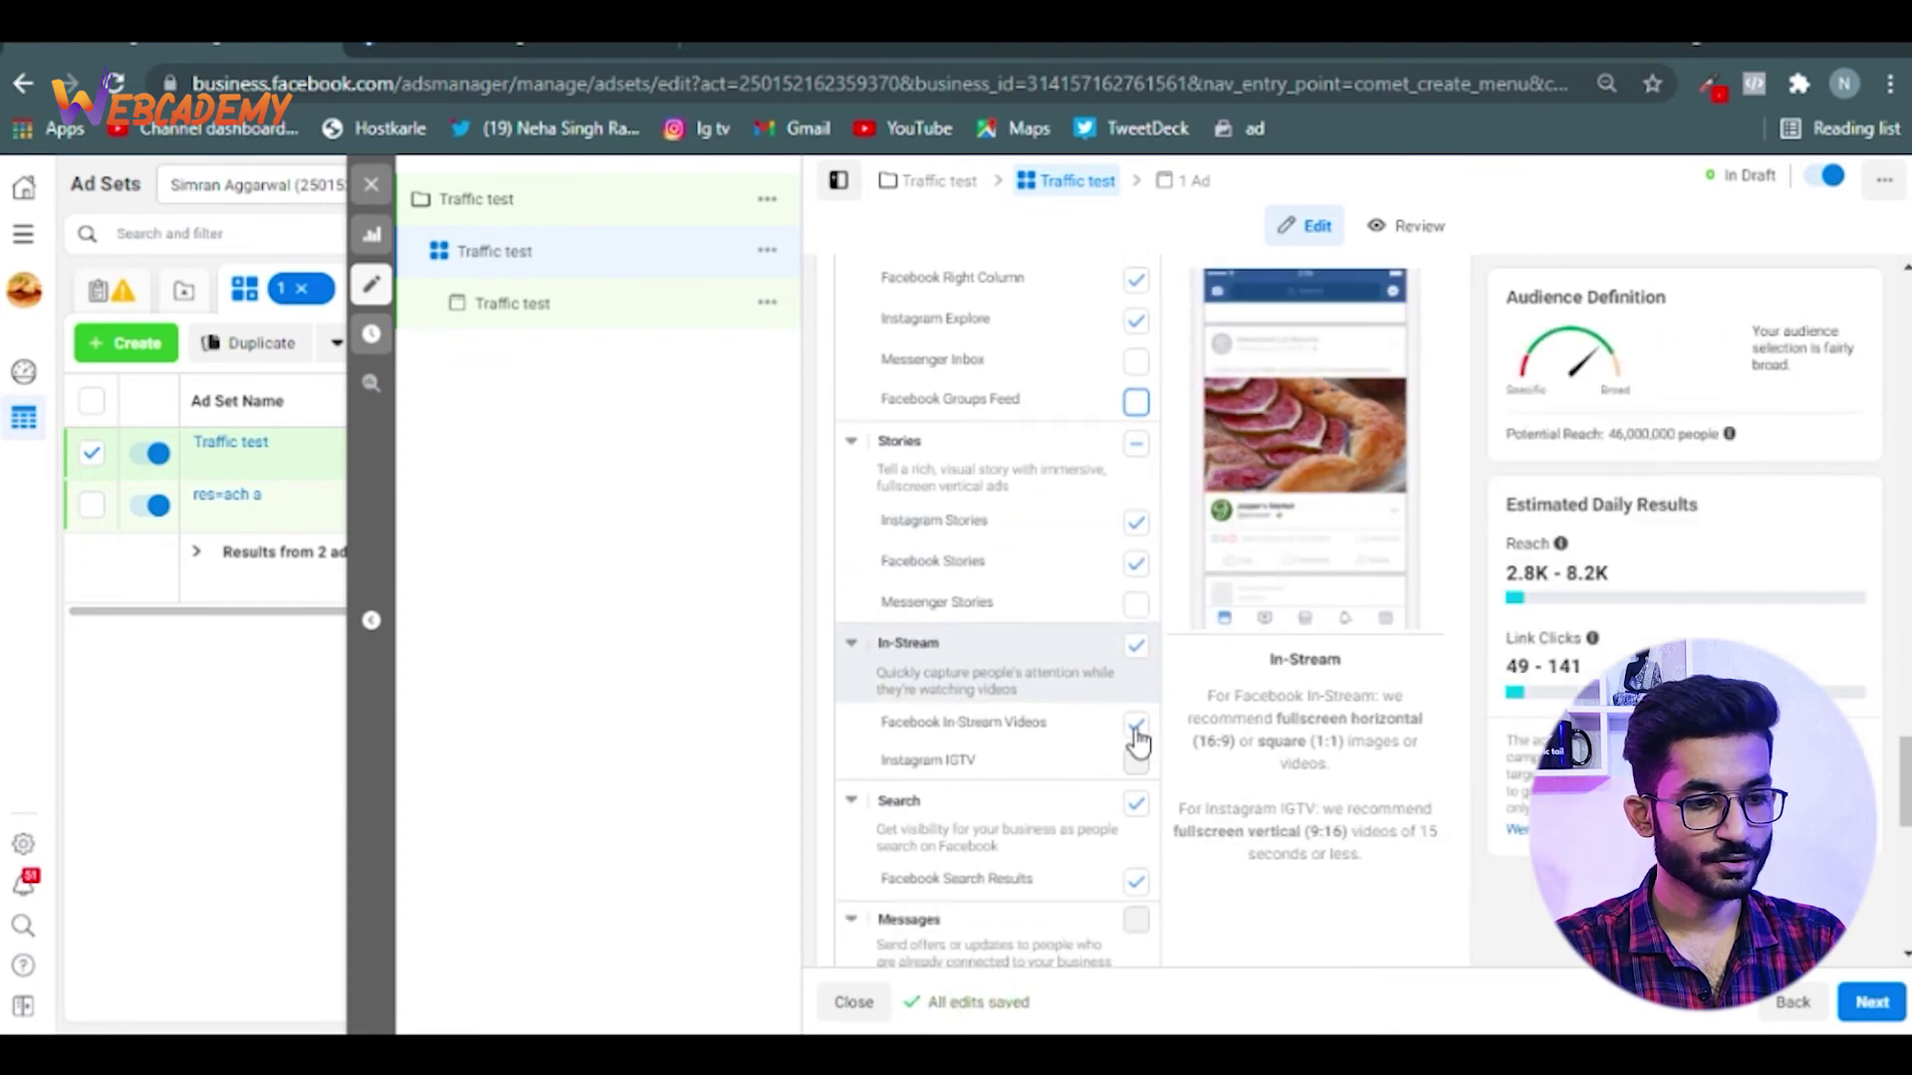
{"action": "left_click", "coordinate": [1136, 563]}
{"action": "scroll", "coordinate": [1143, 660], "scroll_direction": "down", "scroll_amount": 1}
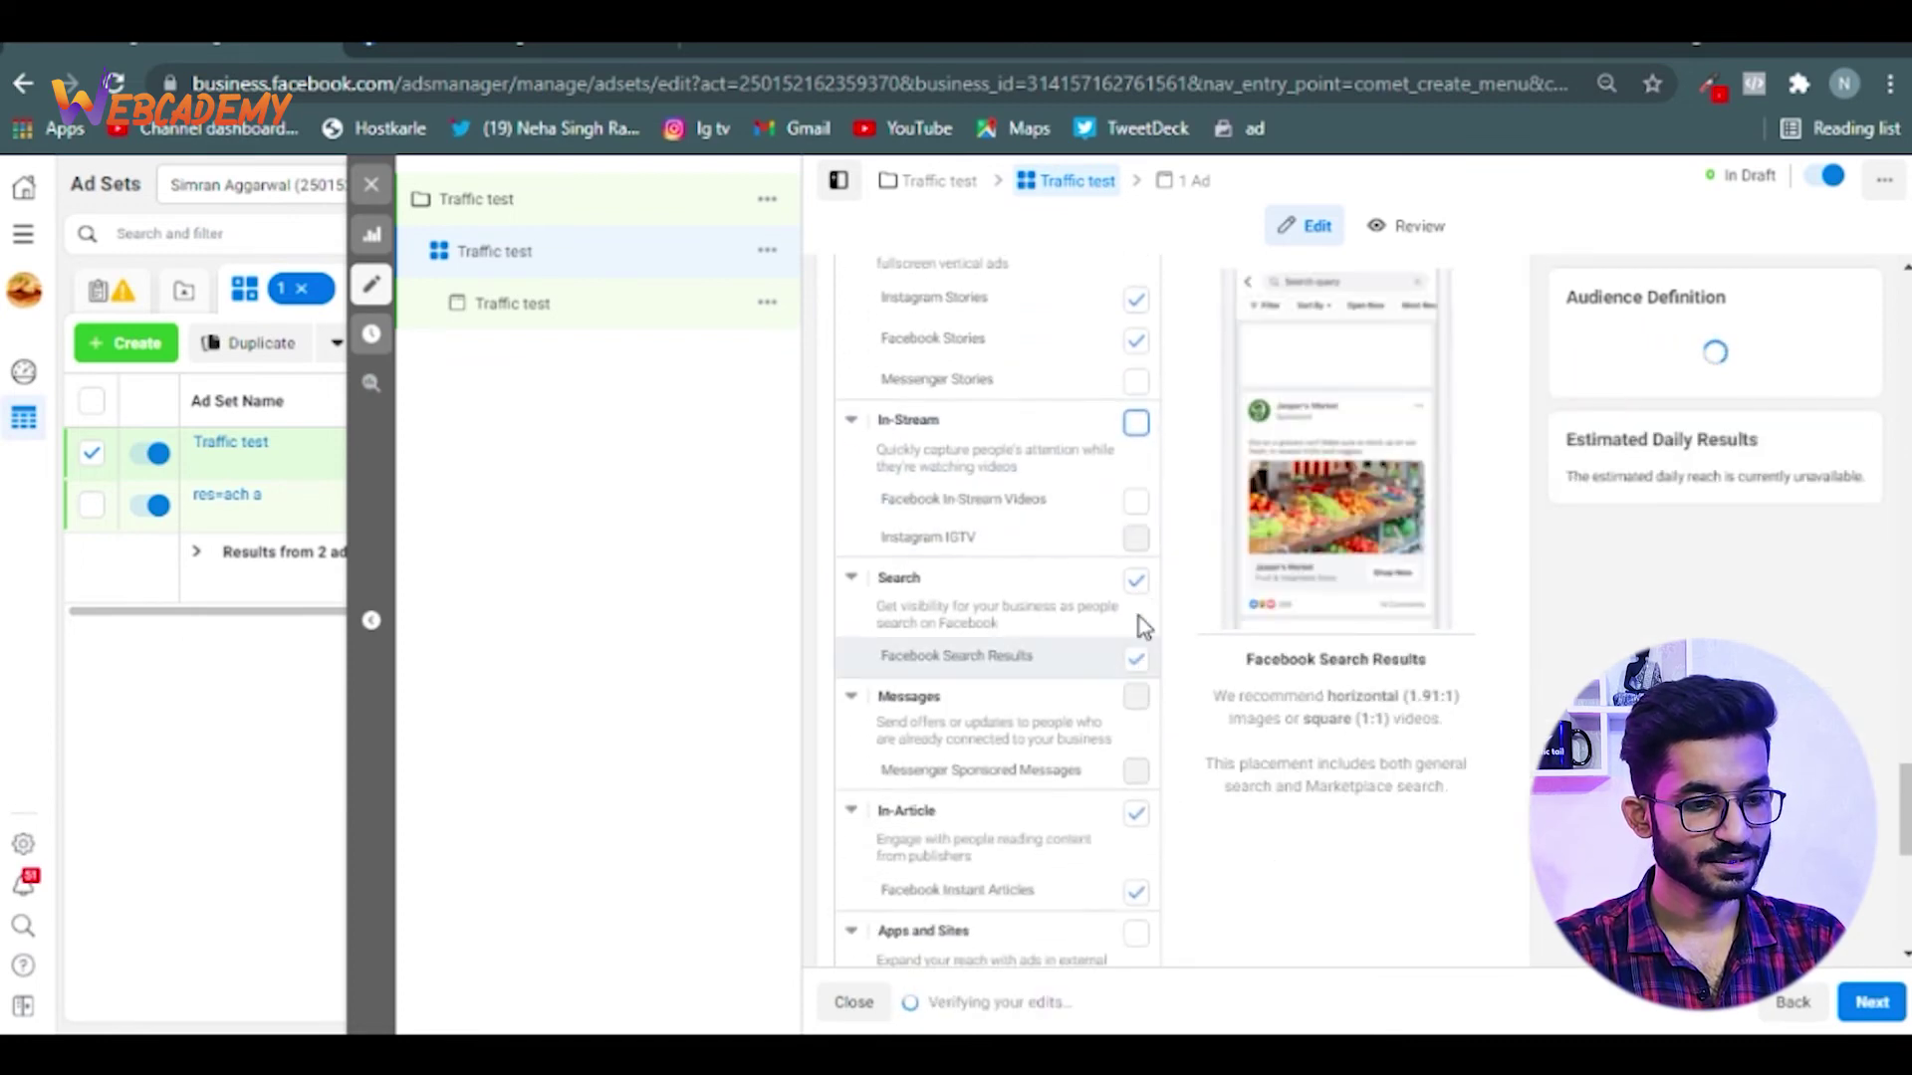
{"action": "left_click", "coordinate": [1138, 657]}
{"action": "left_click", "coordinate": [1138, 814]}
{"action": "scroll", "coordinate": [1139, 815], "scroll_direction": "down", "scroll_amount": 2}
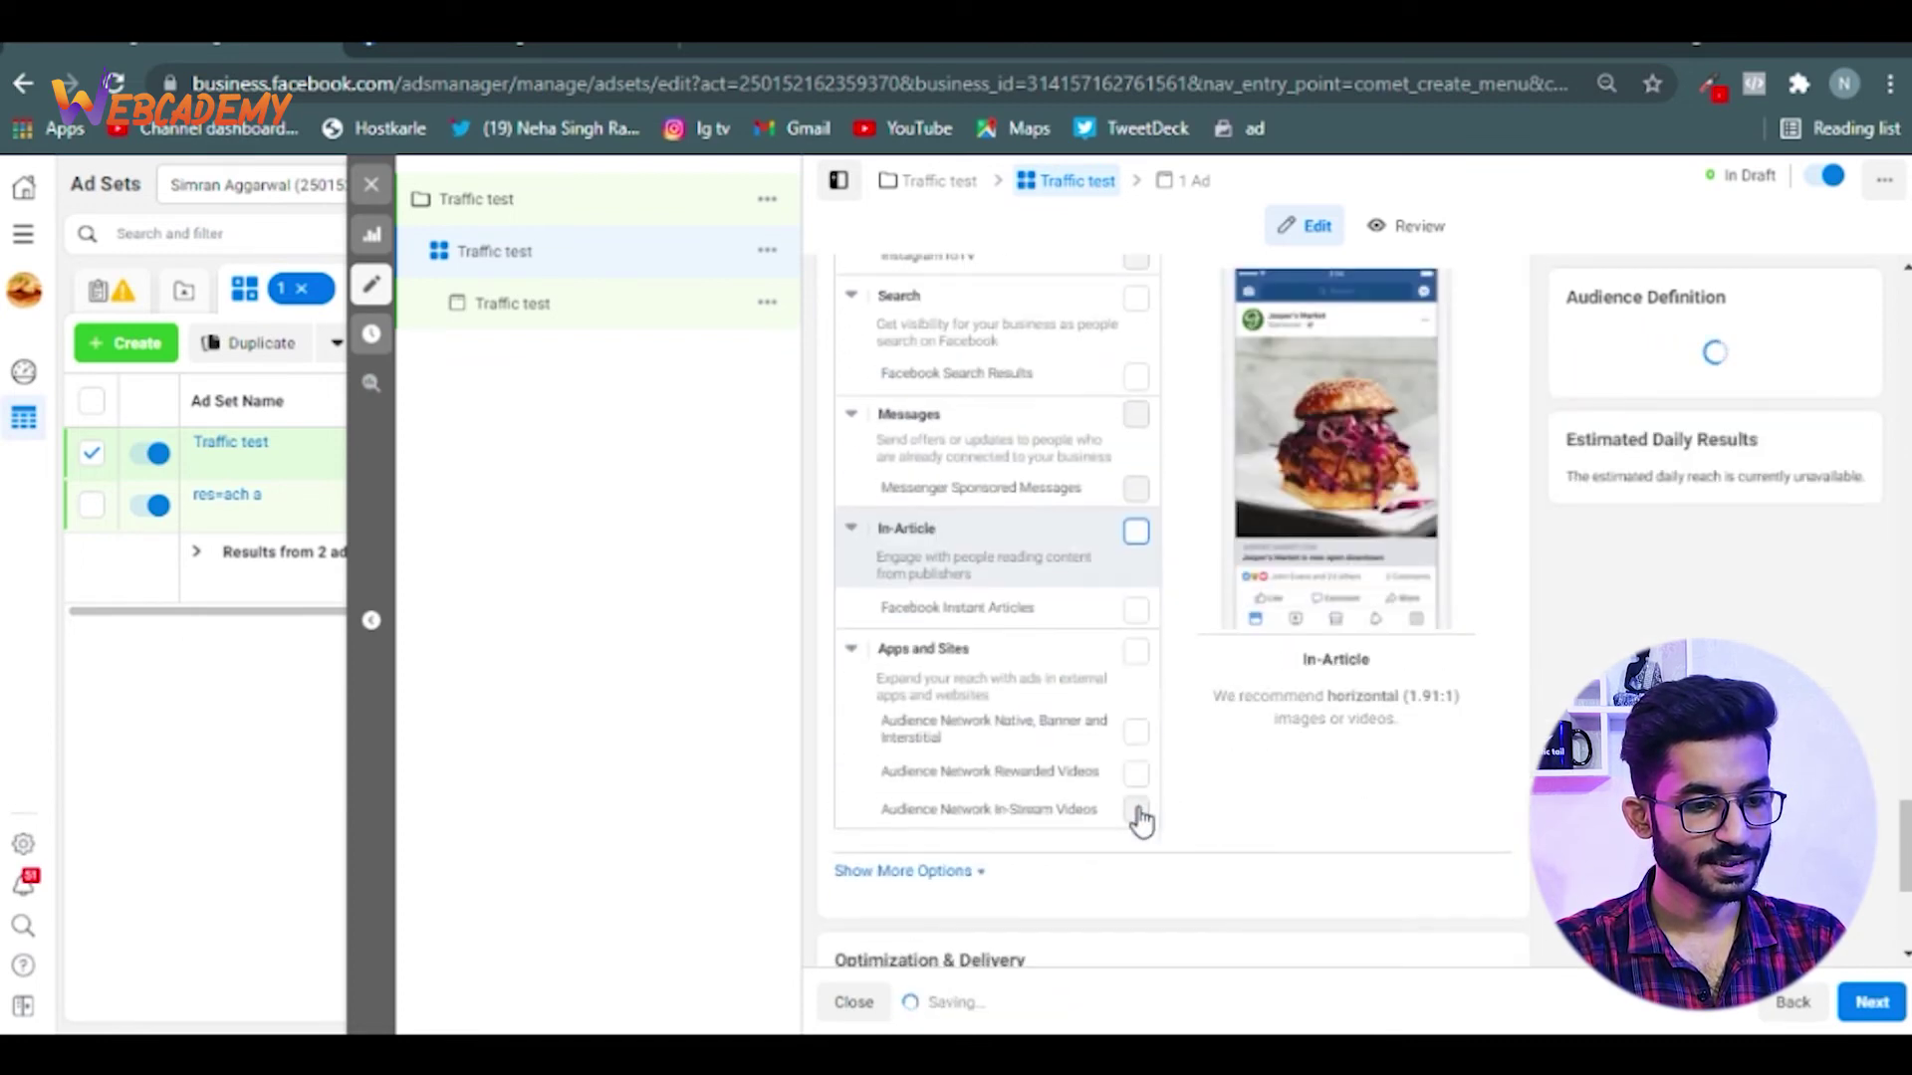
Deselect the Instagram Stories and Facebook Stories placements and continue to the ad's format settings
{"action": "scroll", "coordinate": [1135, 807], "scroll_direction": "up", "scroll_amount": 4}
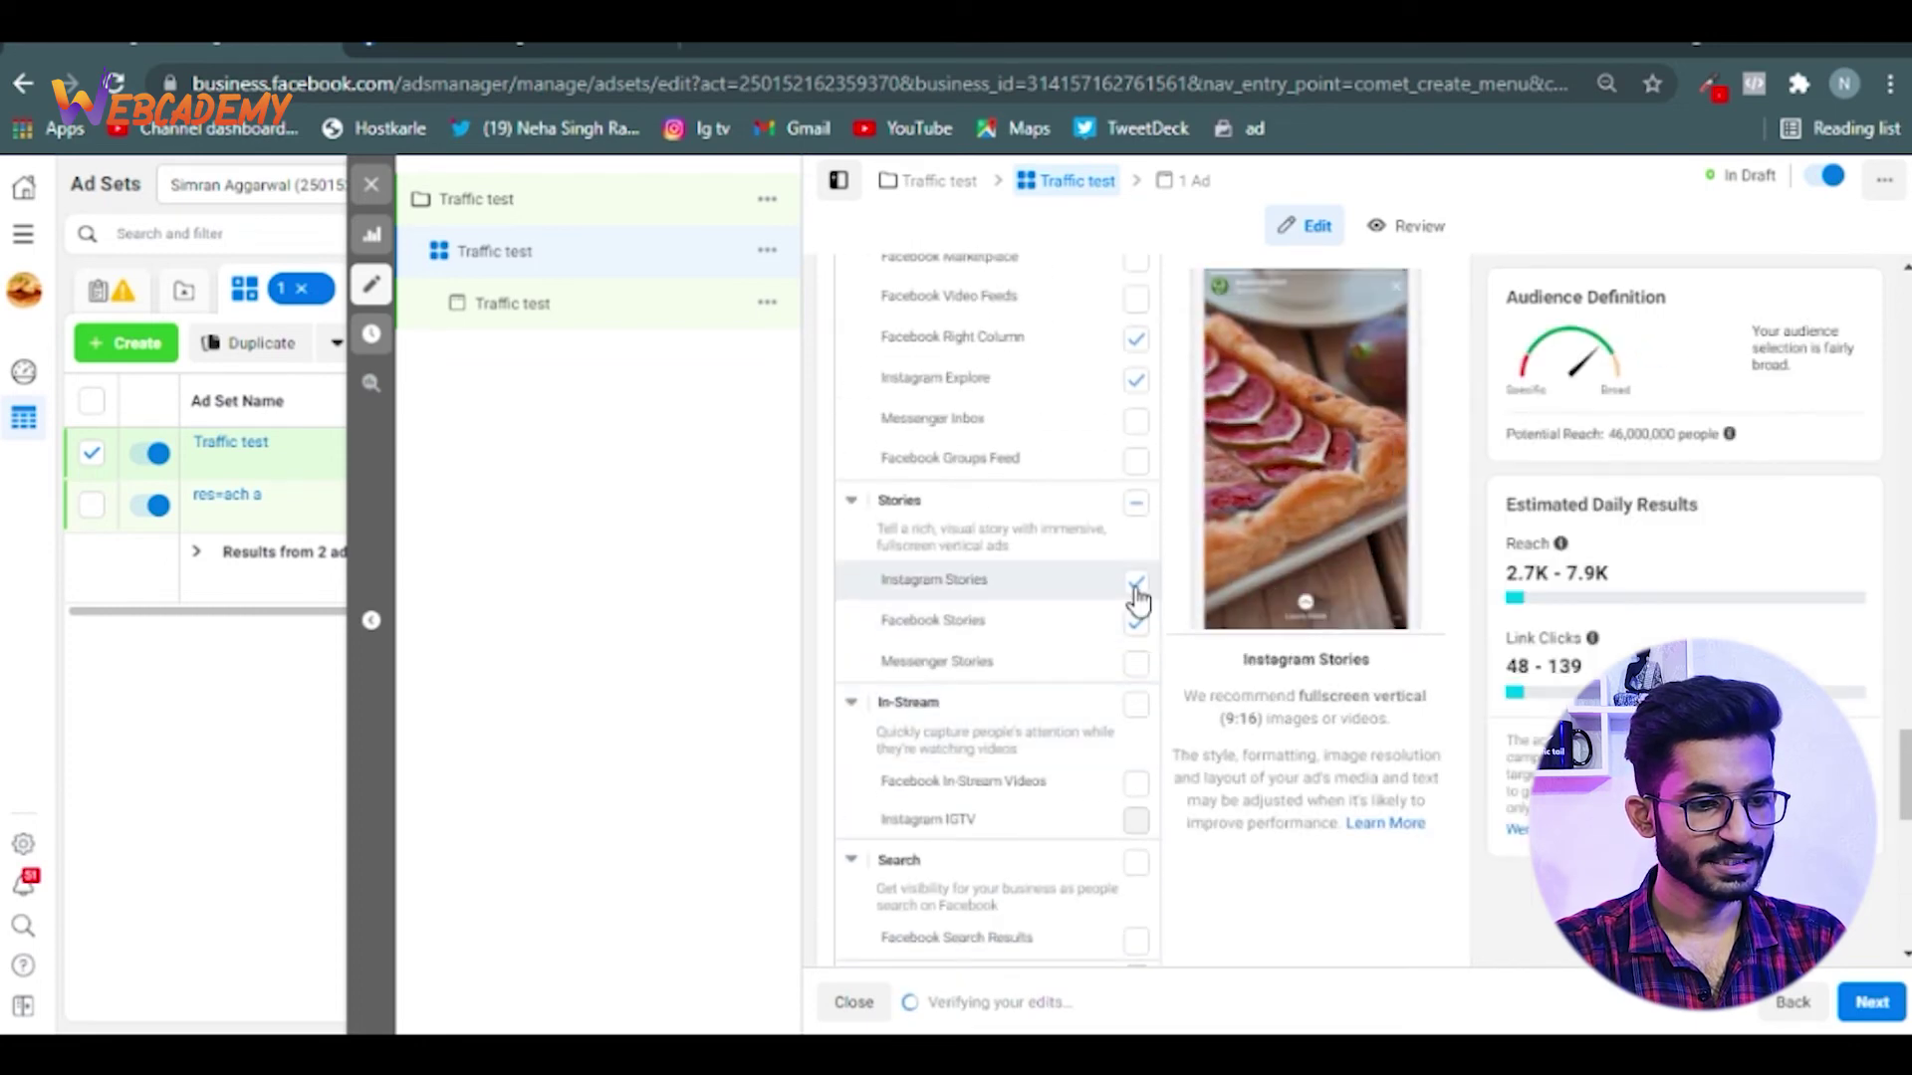
{"action": "left_click", "coordinate": [1136, 582]}
{"action": "left_click", "coordinate": [1136, 623]}
{"action": "scroll", "coordinate": [1193, 742], "scroll_direction": "down", "scroll_amount": 2}
{"action": "scroll", "coordinate": [1197, 764], "scroll_direction": "down", "scroll_amount": 5}
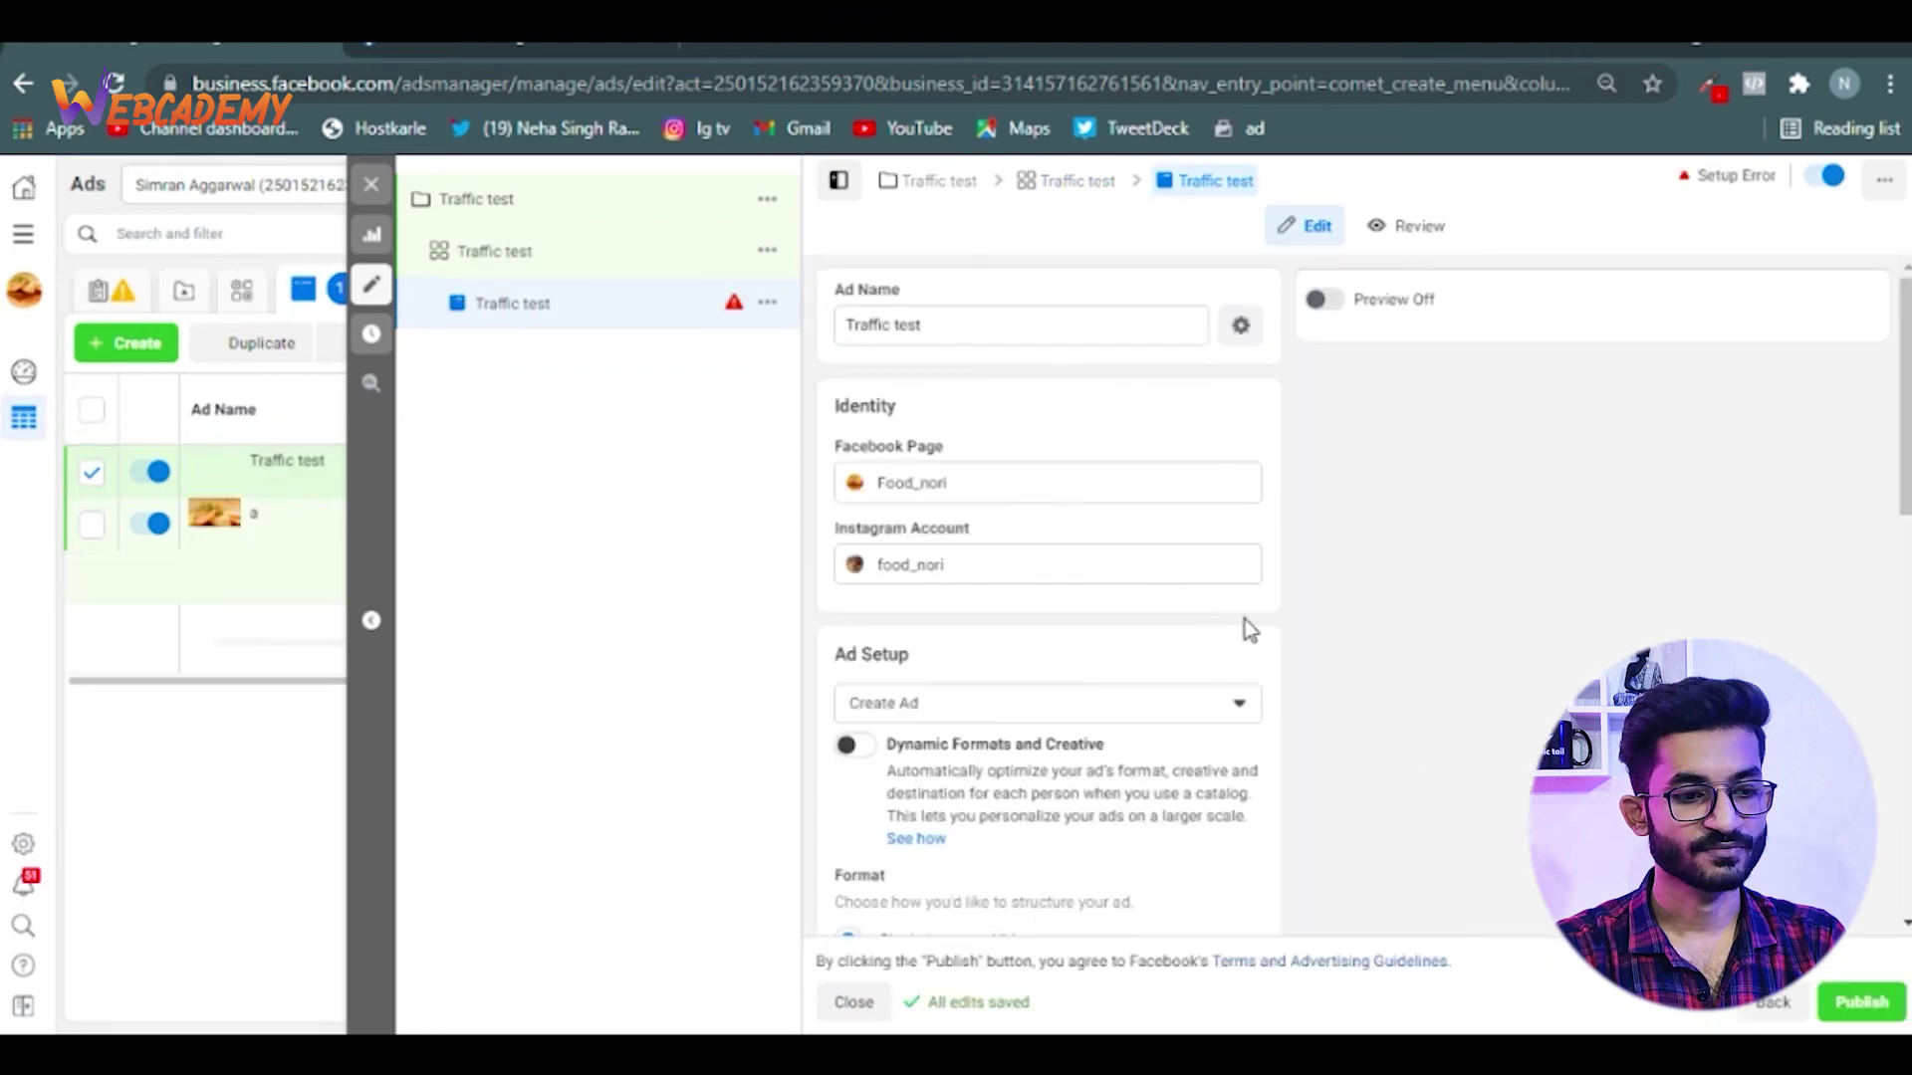
{"action": "scroll", "coordinate": [1130, 573], "scroll_direction": "down", "scroll_amount": 4}
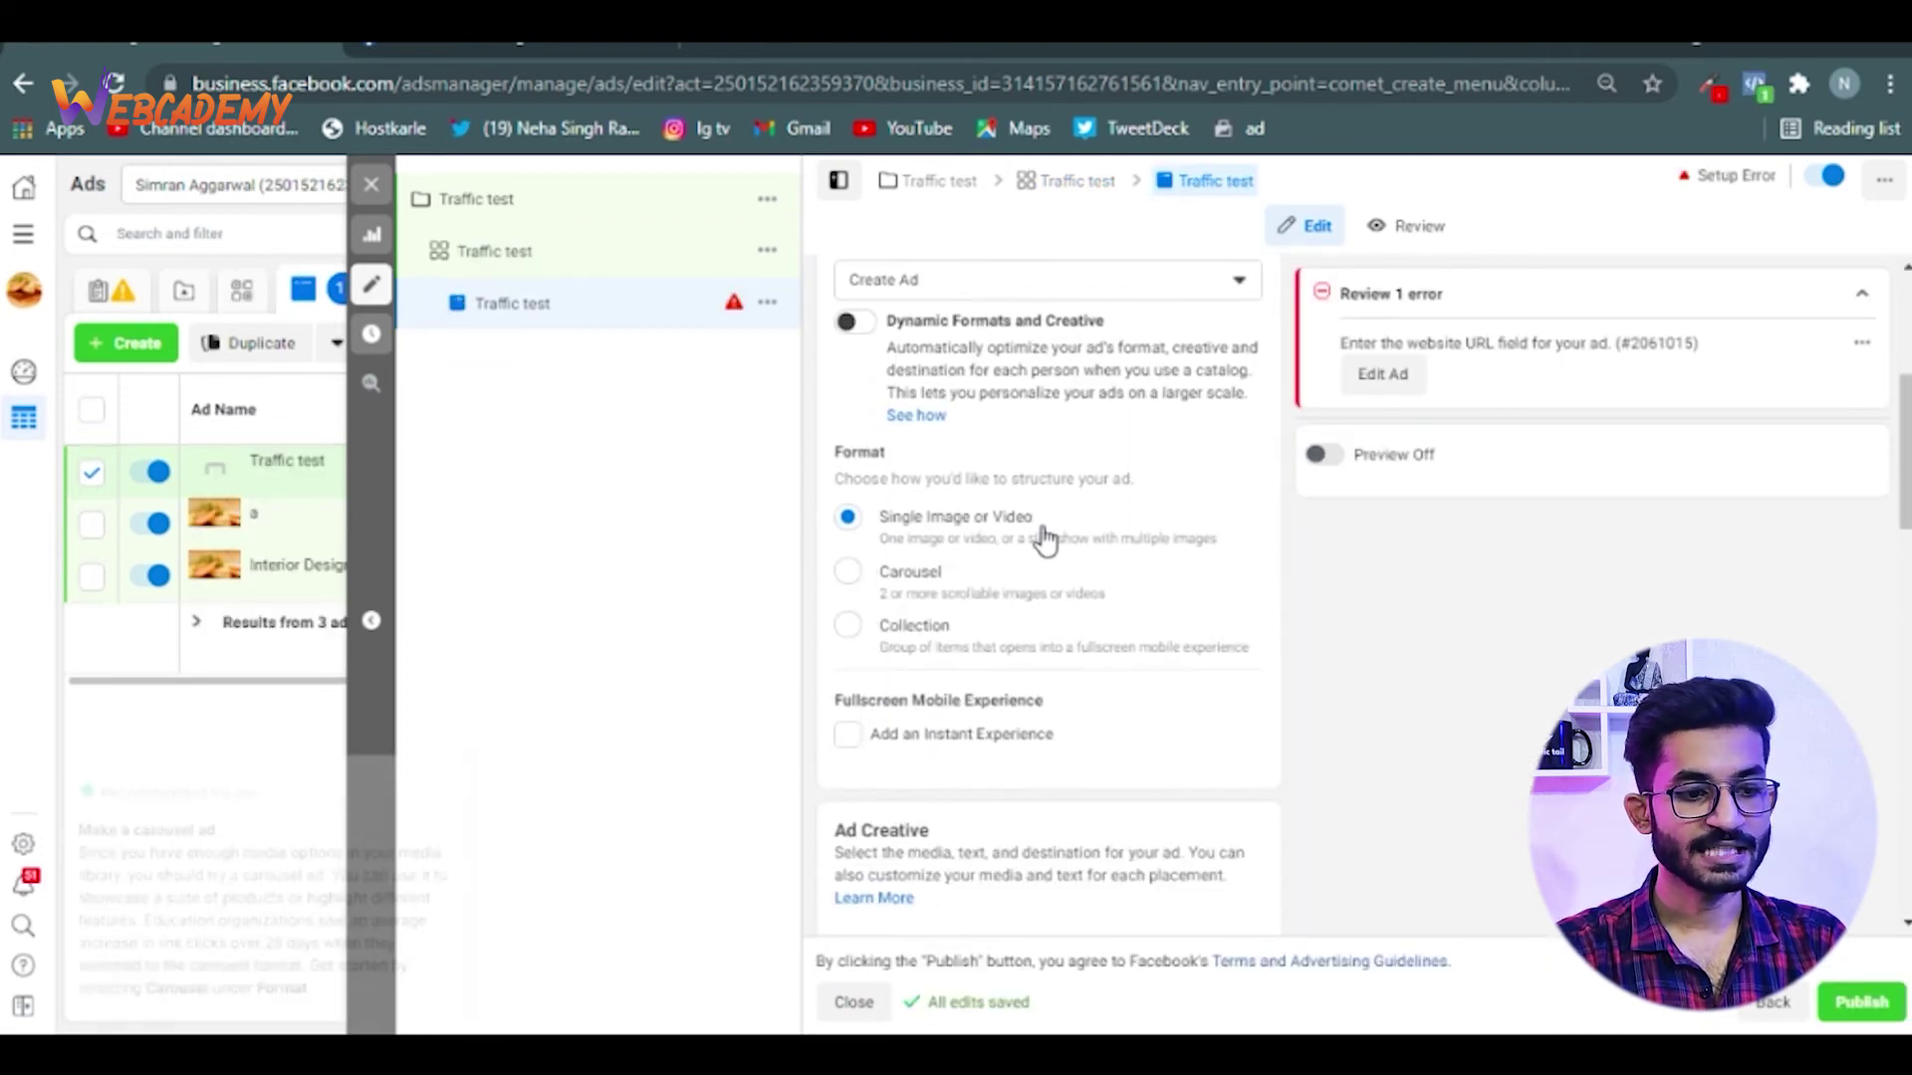
Search Google for Freepik in a new browser tab and open the Freepik site
{"action": "left_click", "coordinate": [729, 48]}
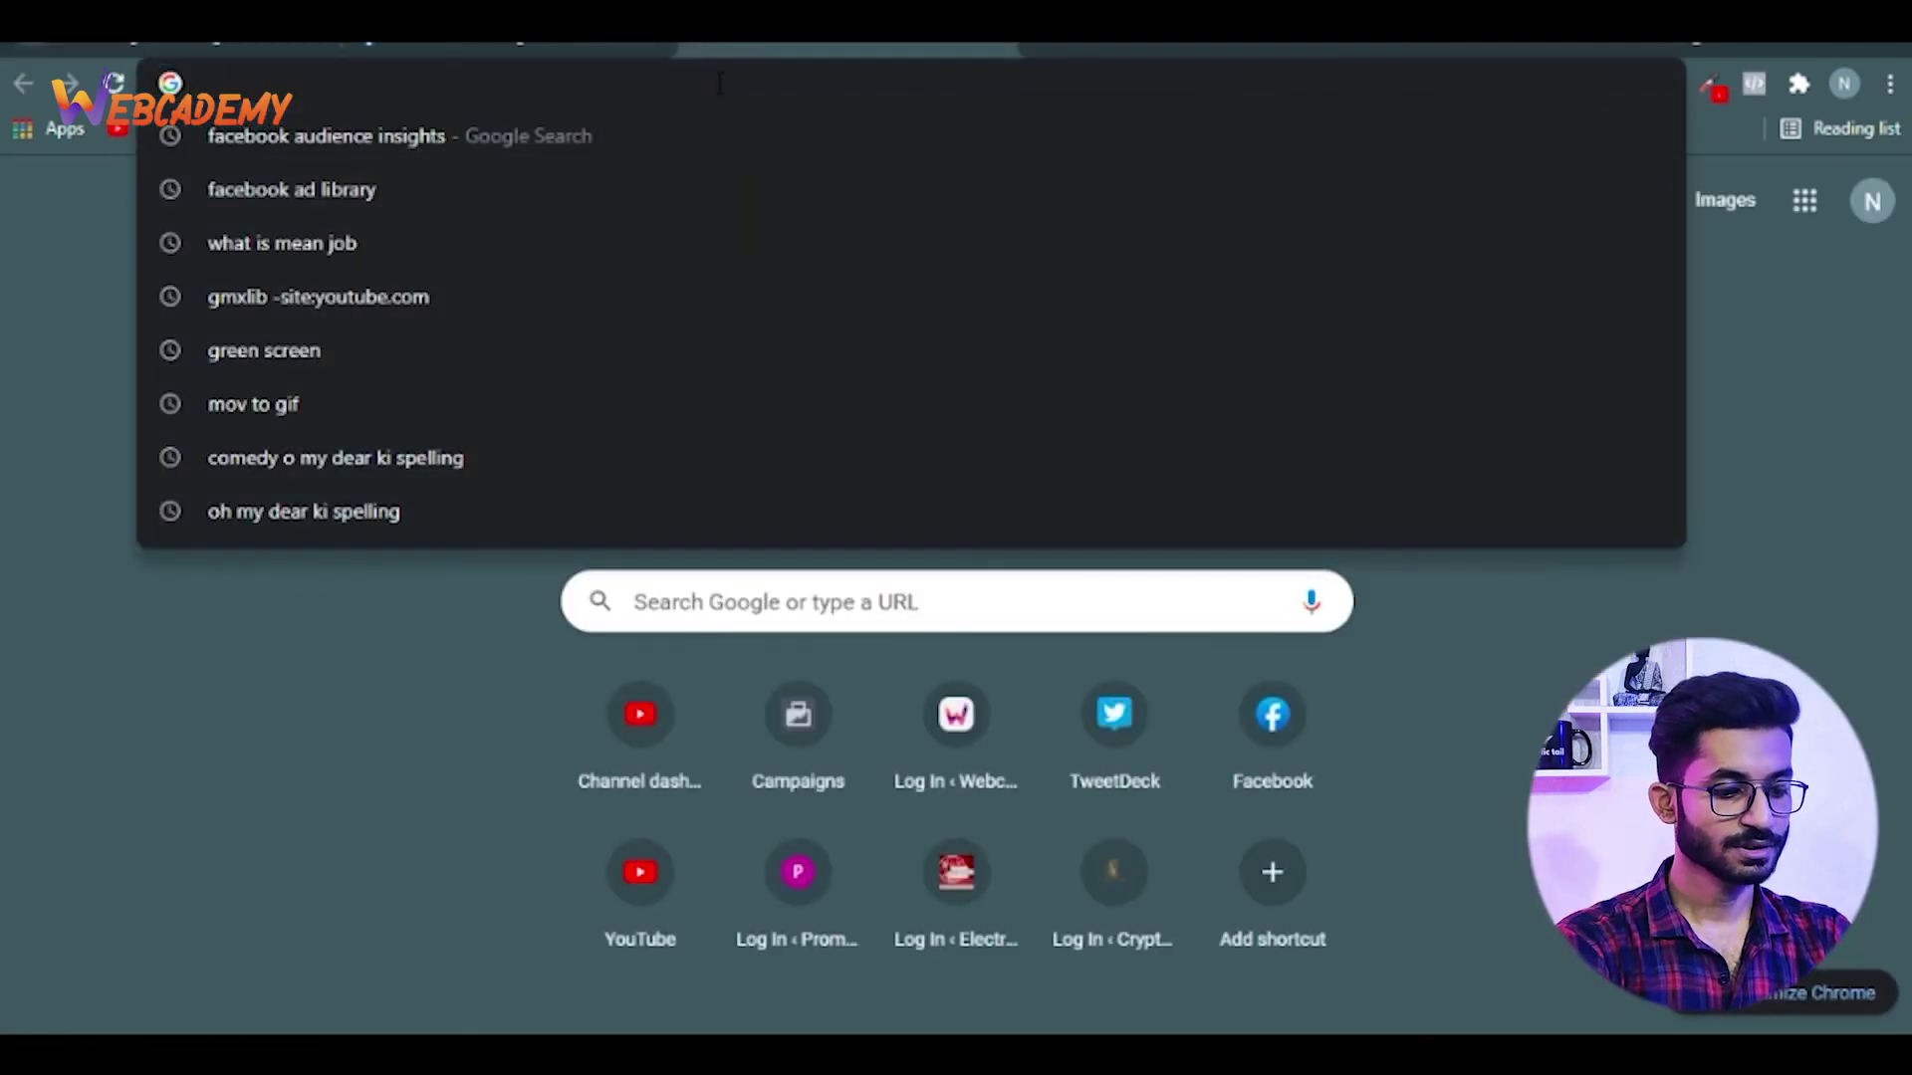
{"action": "type", "text": "free"}
{"action": "type", "text": "pilk"}
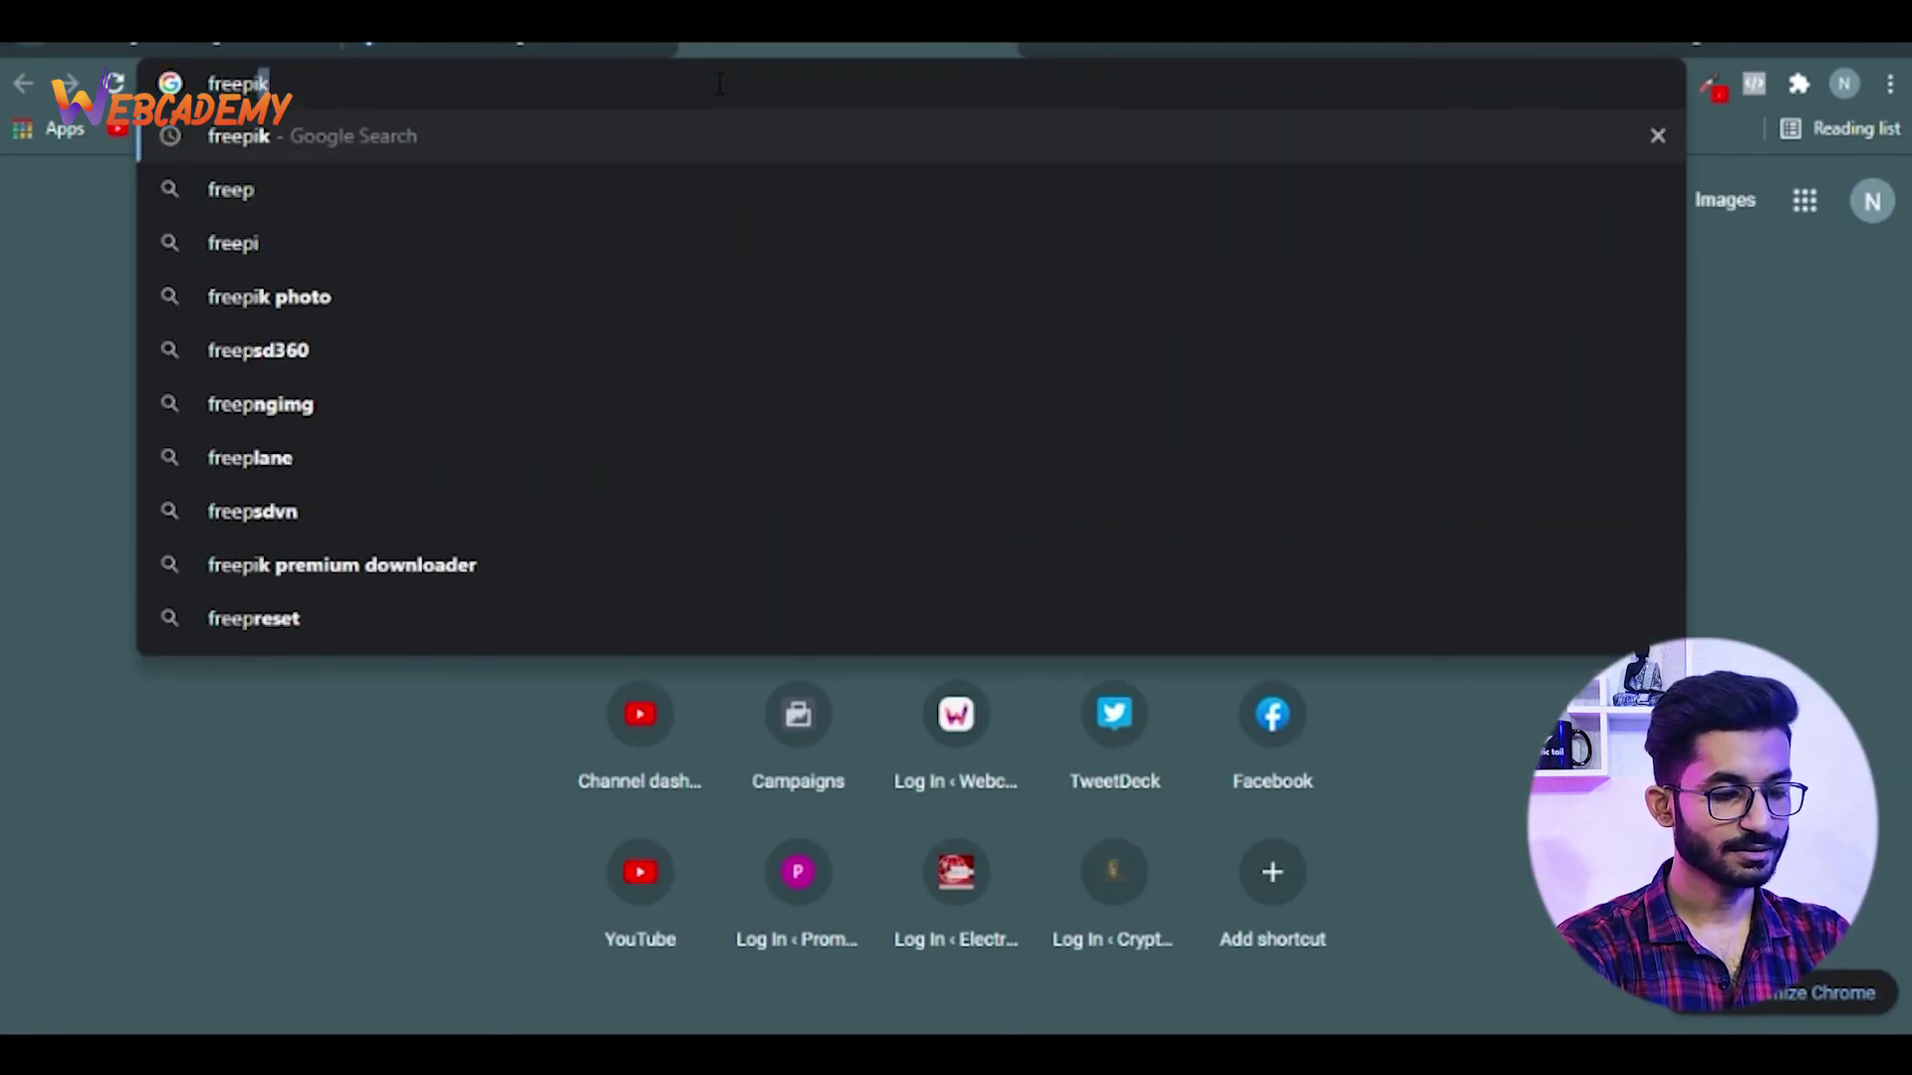
{"action": "key", "text": "Return"}
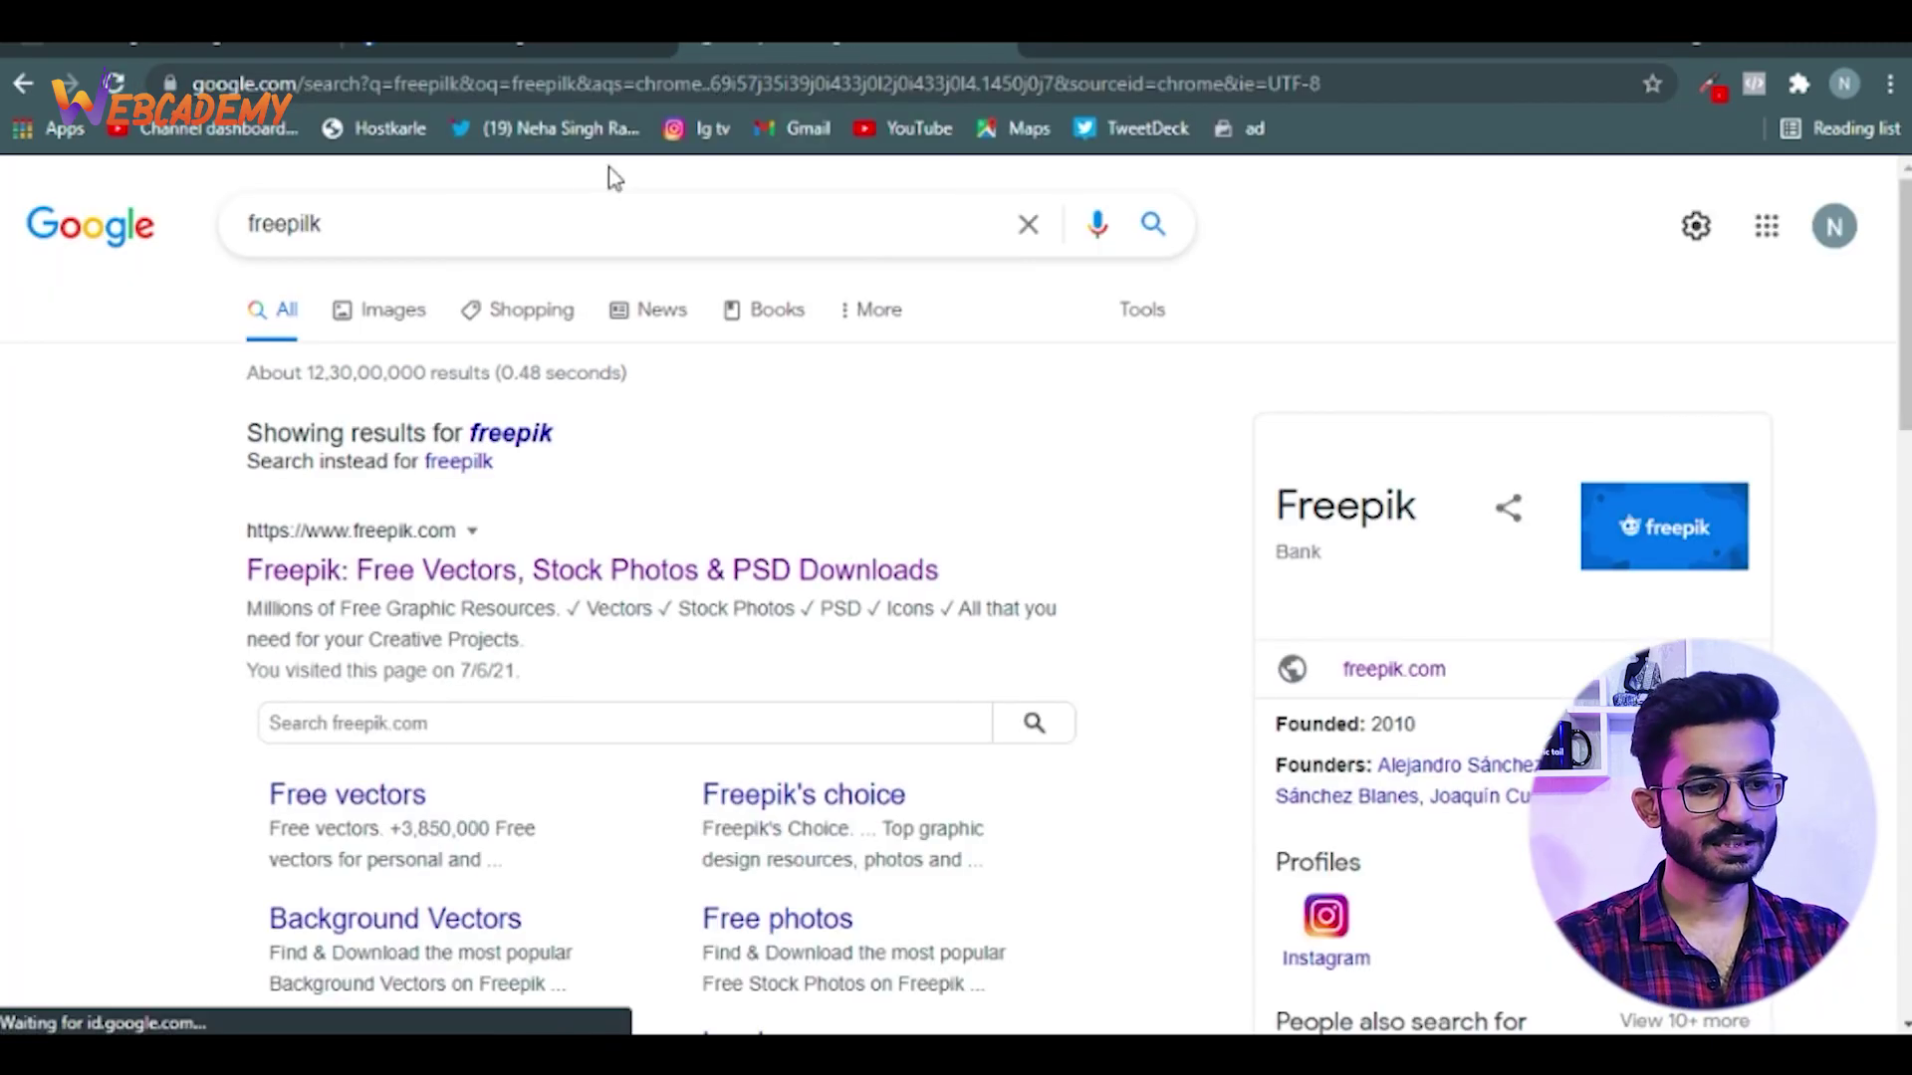
{"action": "left_click", "coordinate": [356, 576]}
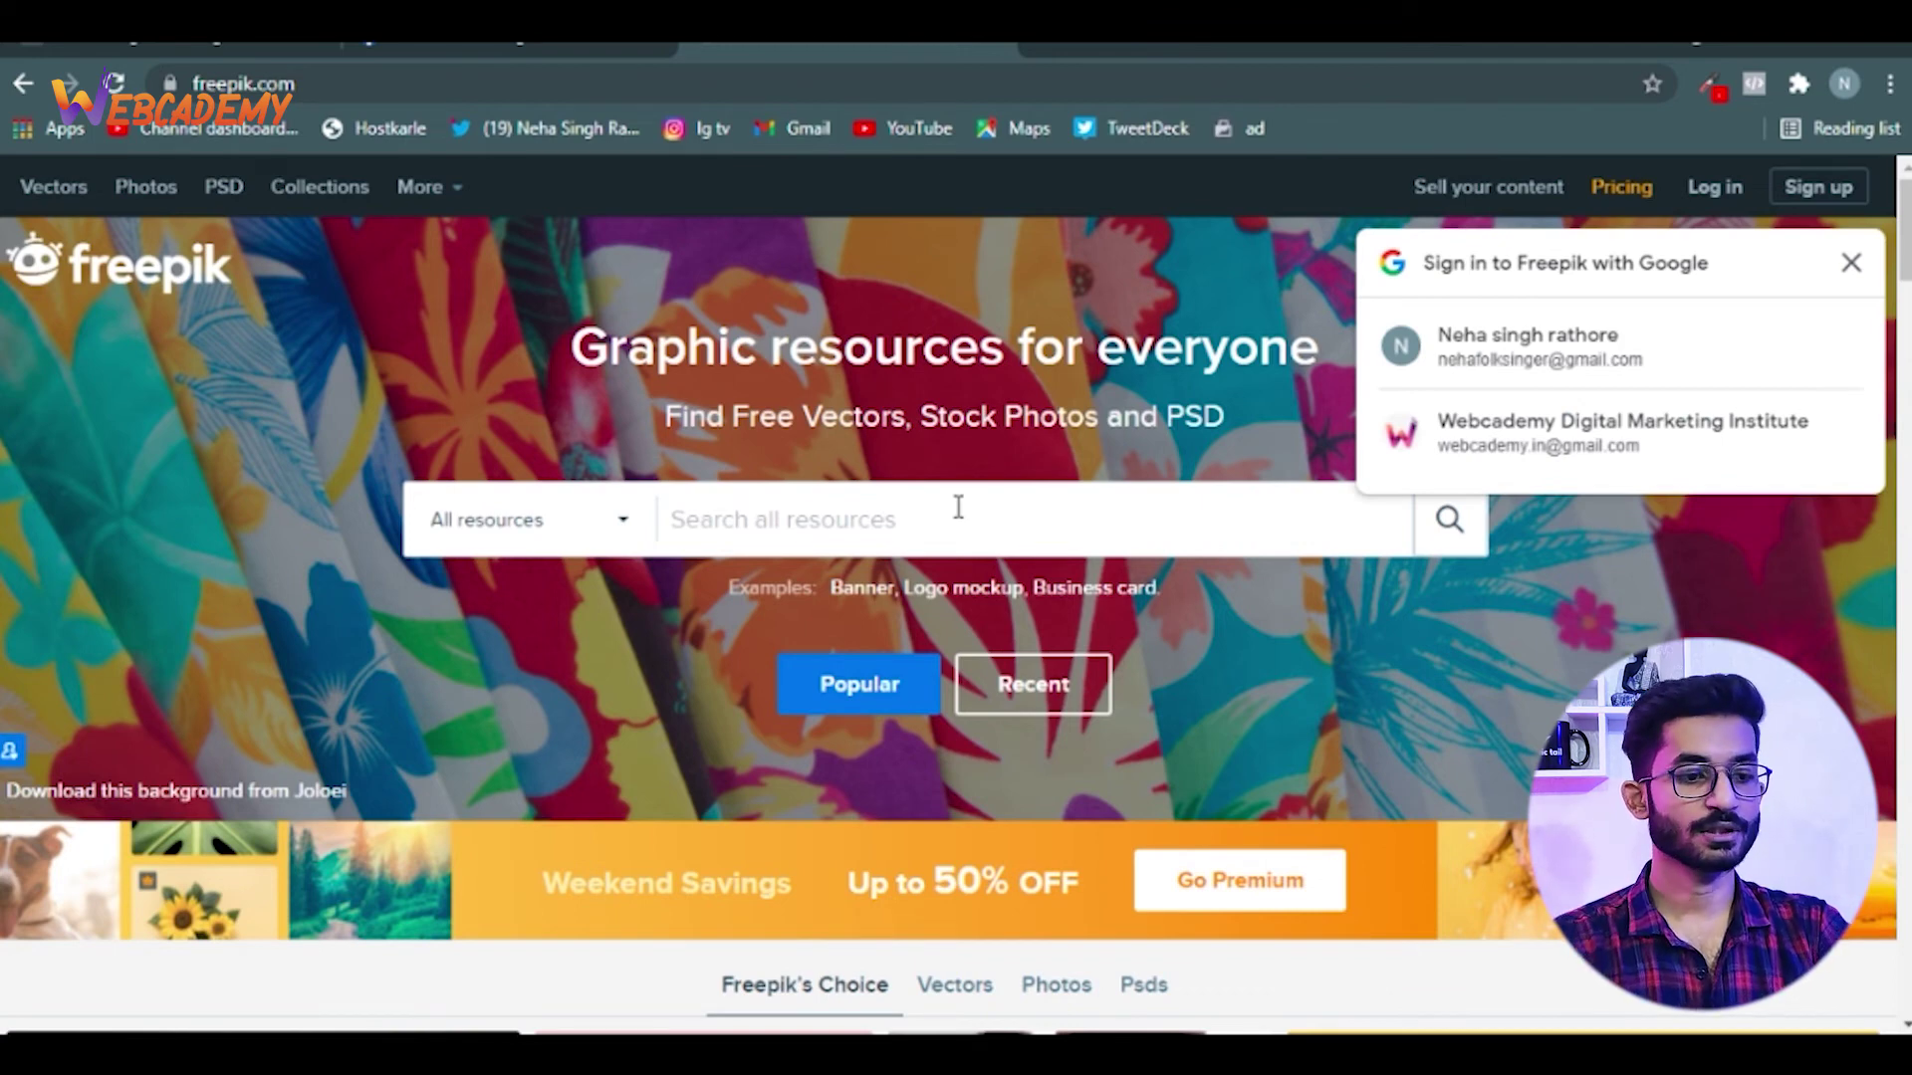
Search all Freepik resources for "ebook"
{"action": "left_click", "coordinate": [934, 526]}
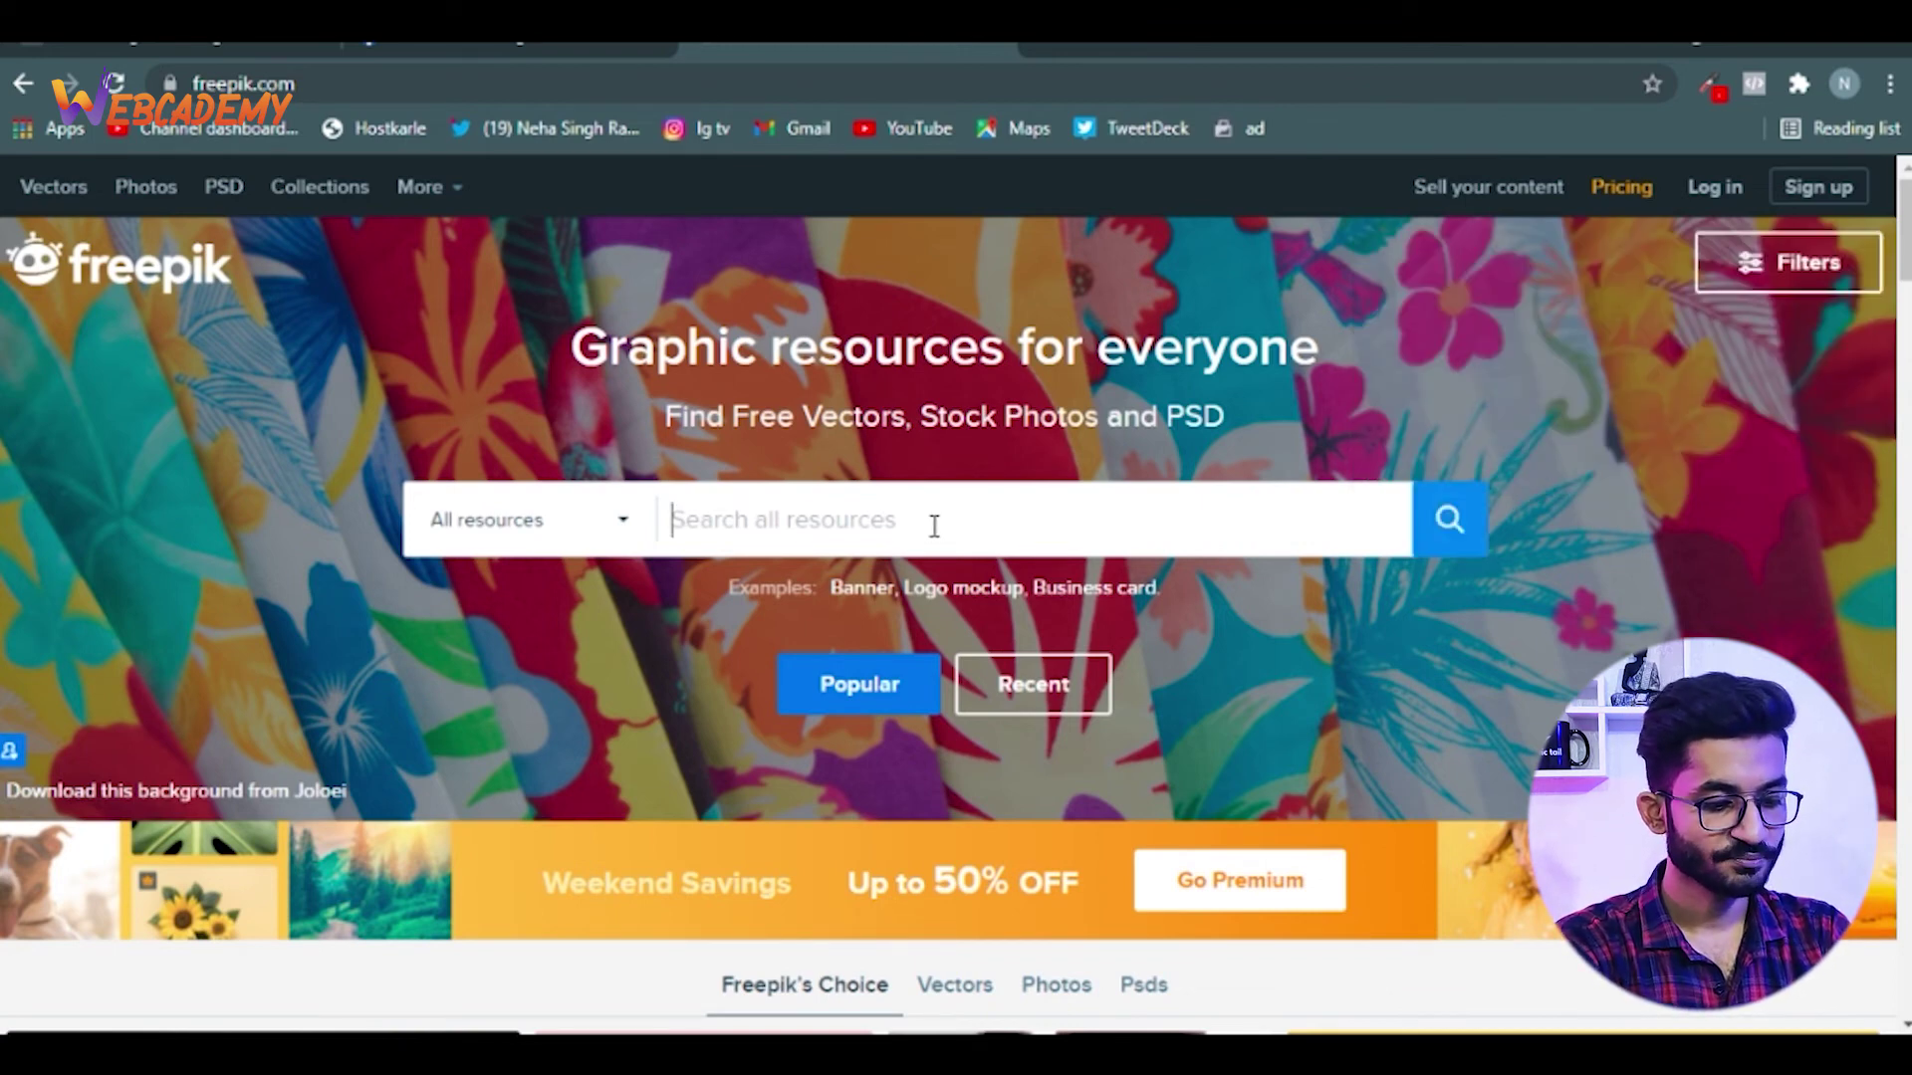
{"action": "type", "text": "ebook"}
{"action": "key", "text": "Return"}
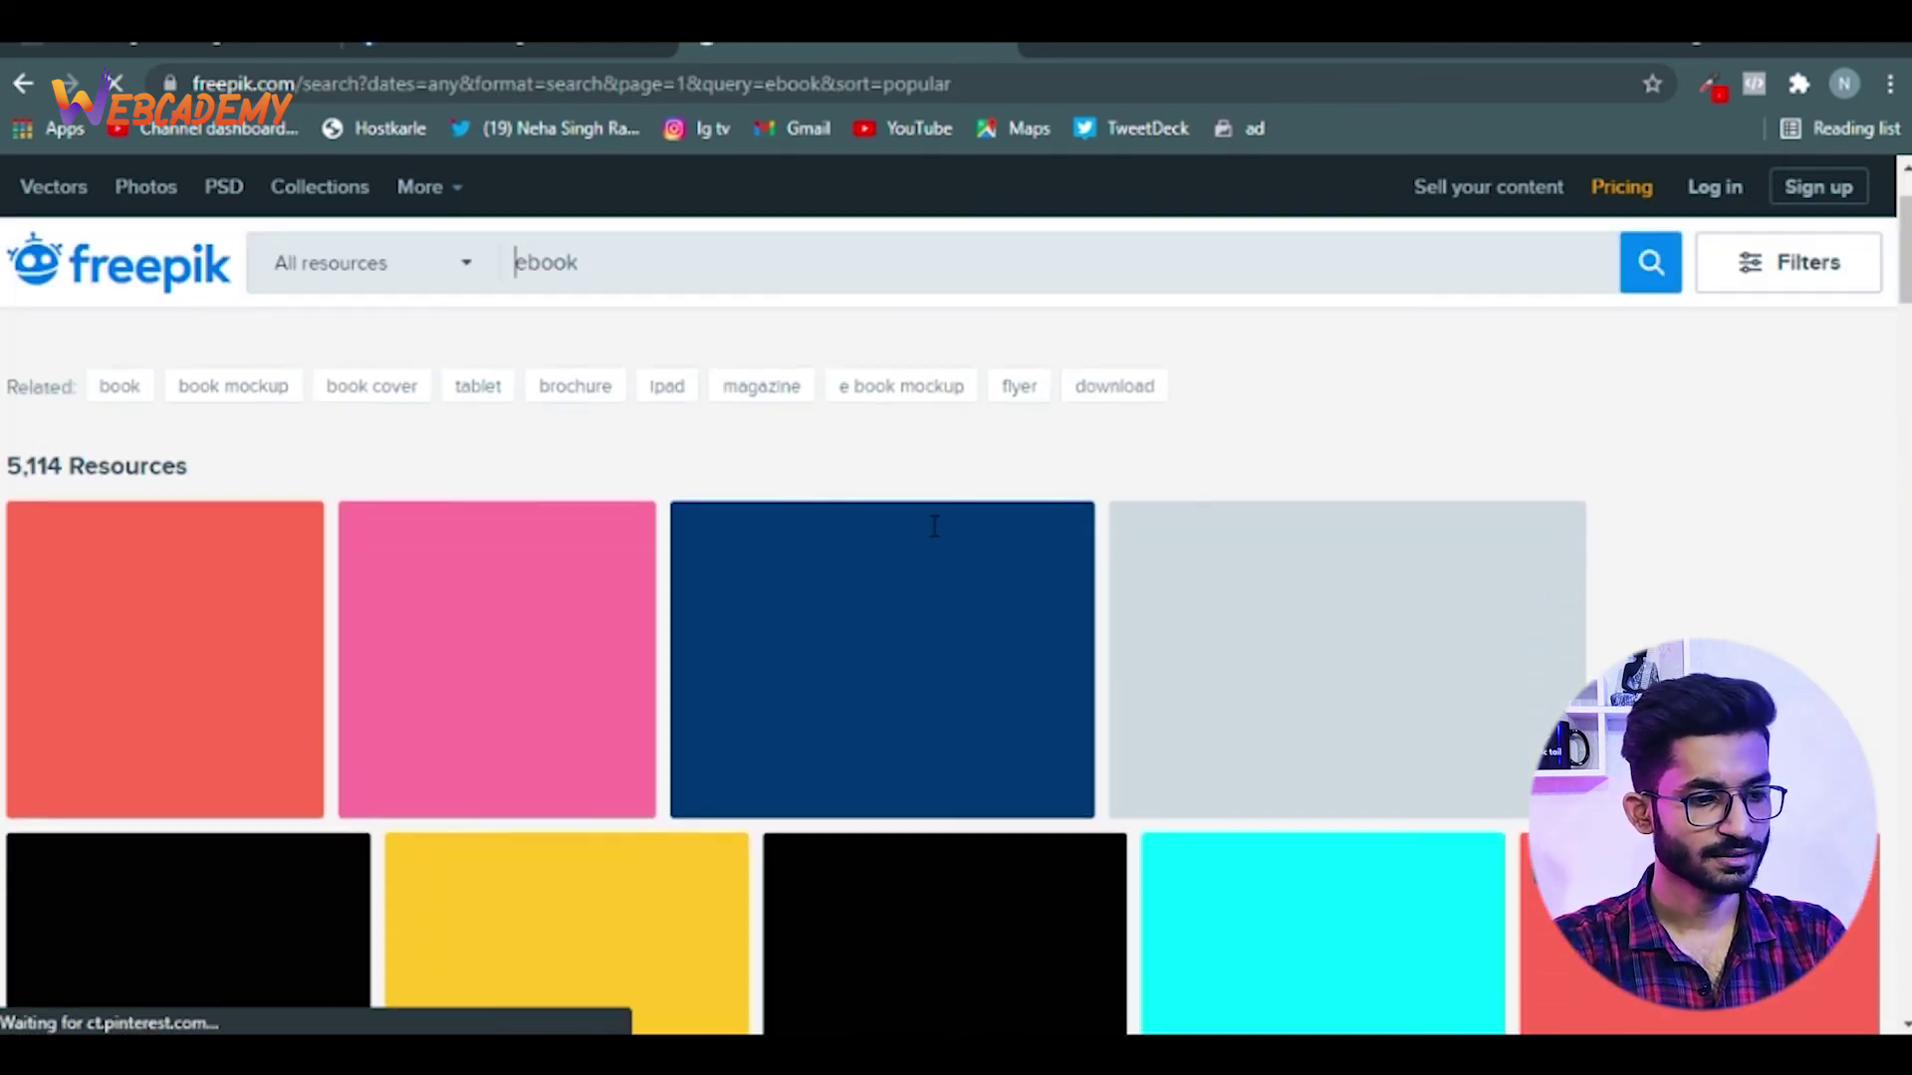
Replace the Freepik search term with "book mockups" and run the search
{"action": "left_click", "coordinate": [645, 266]}
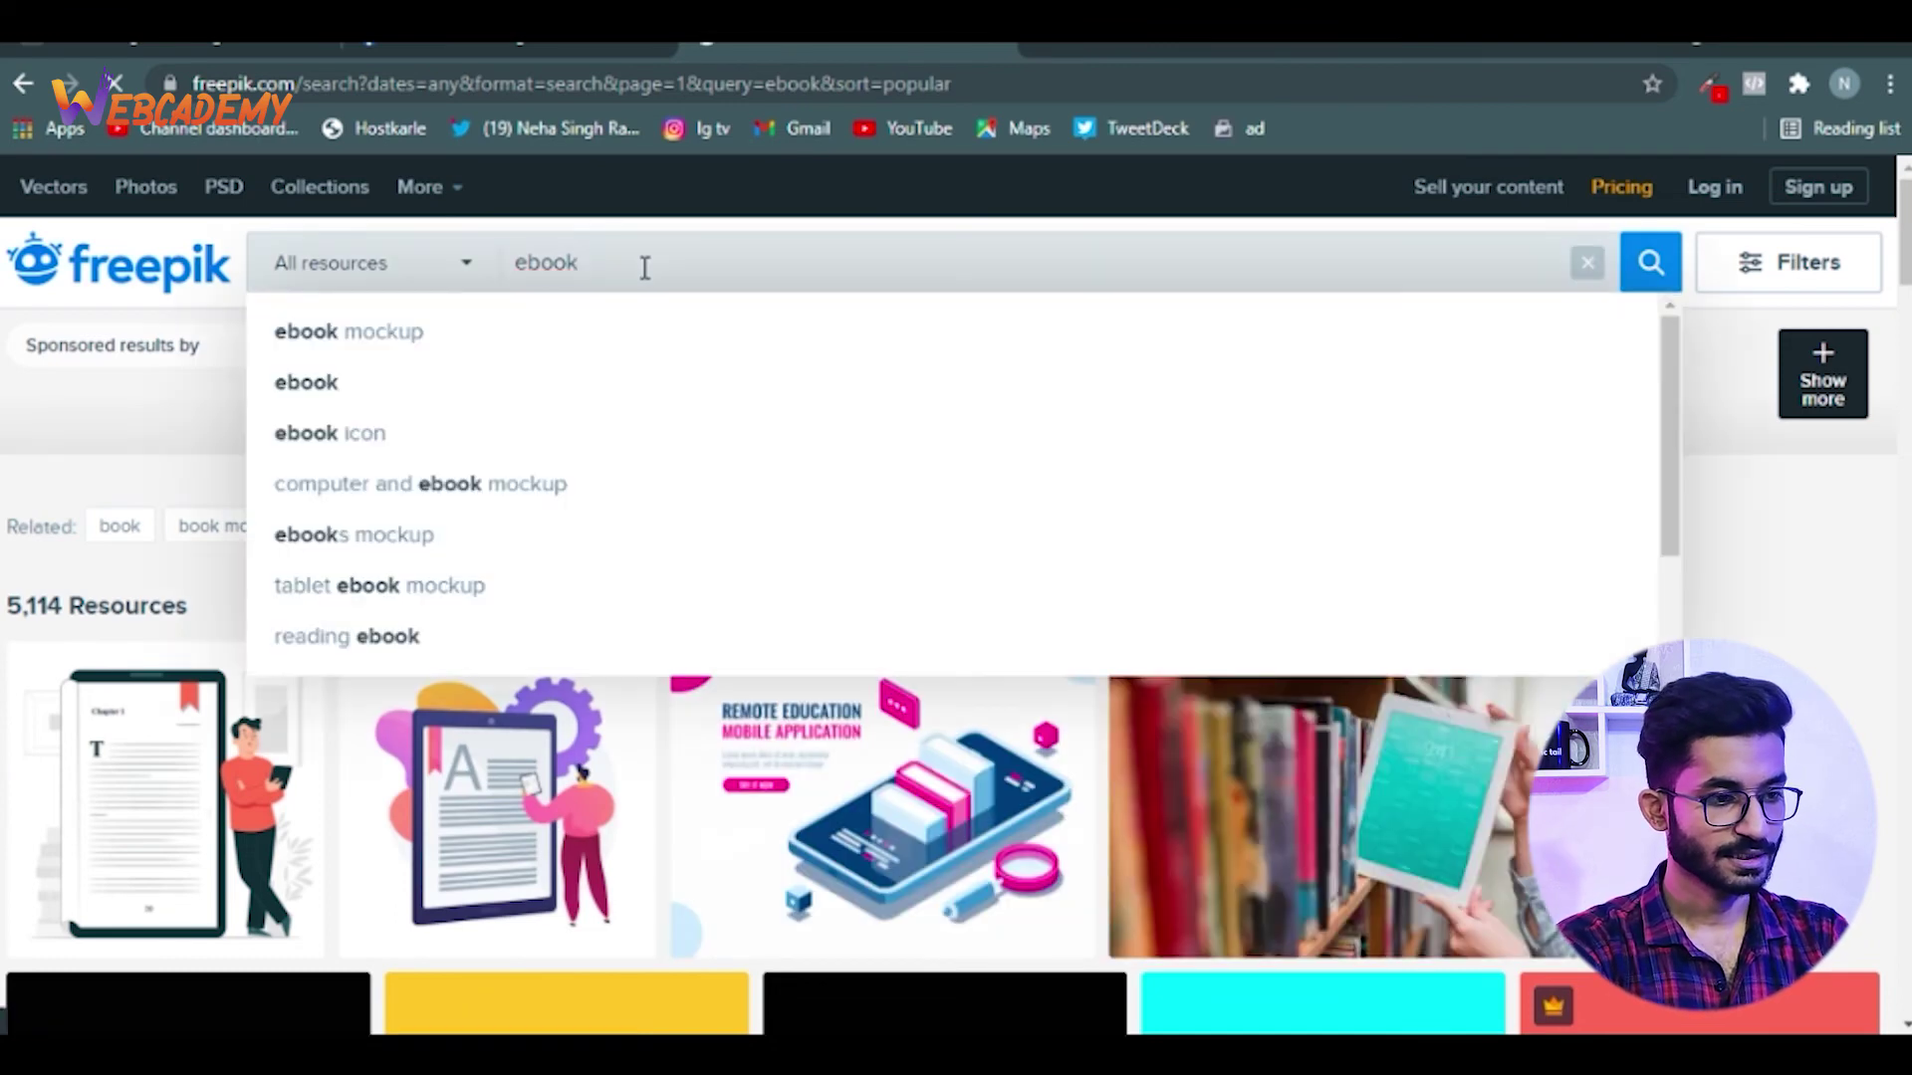
{"action": "key", "text": "BackSpace"}
{"action": "key", "text": "BackSpace"}
{"action": "key", "text": "BackSpace"}
{"action": "key", "text": "BackSpace"}
{"action": "key", "text": "BackSpace"}
{"action": "type", "text": "book "}
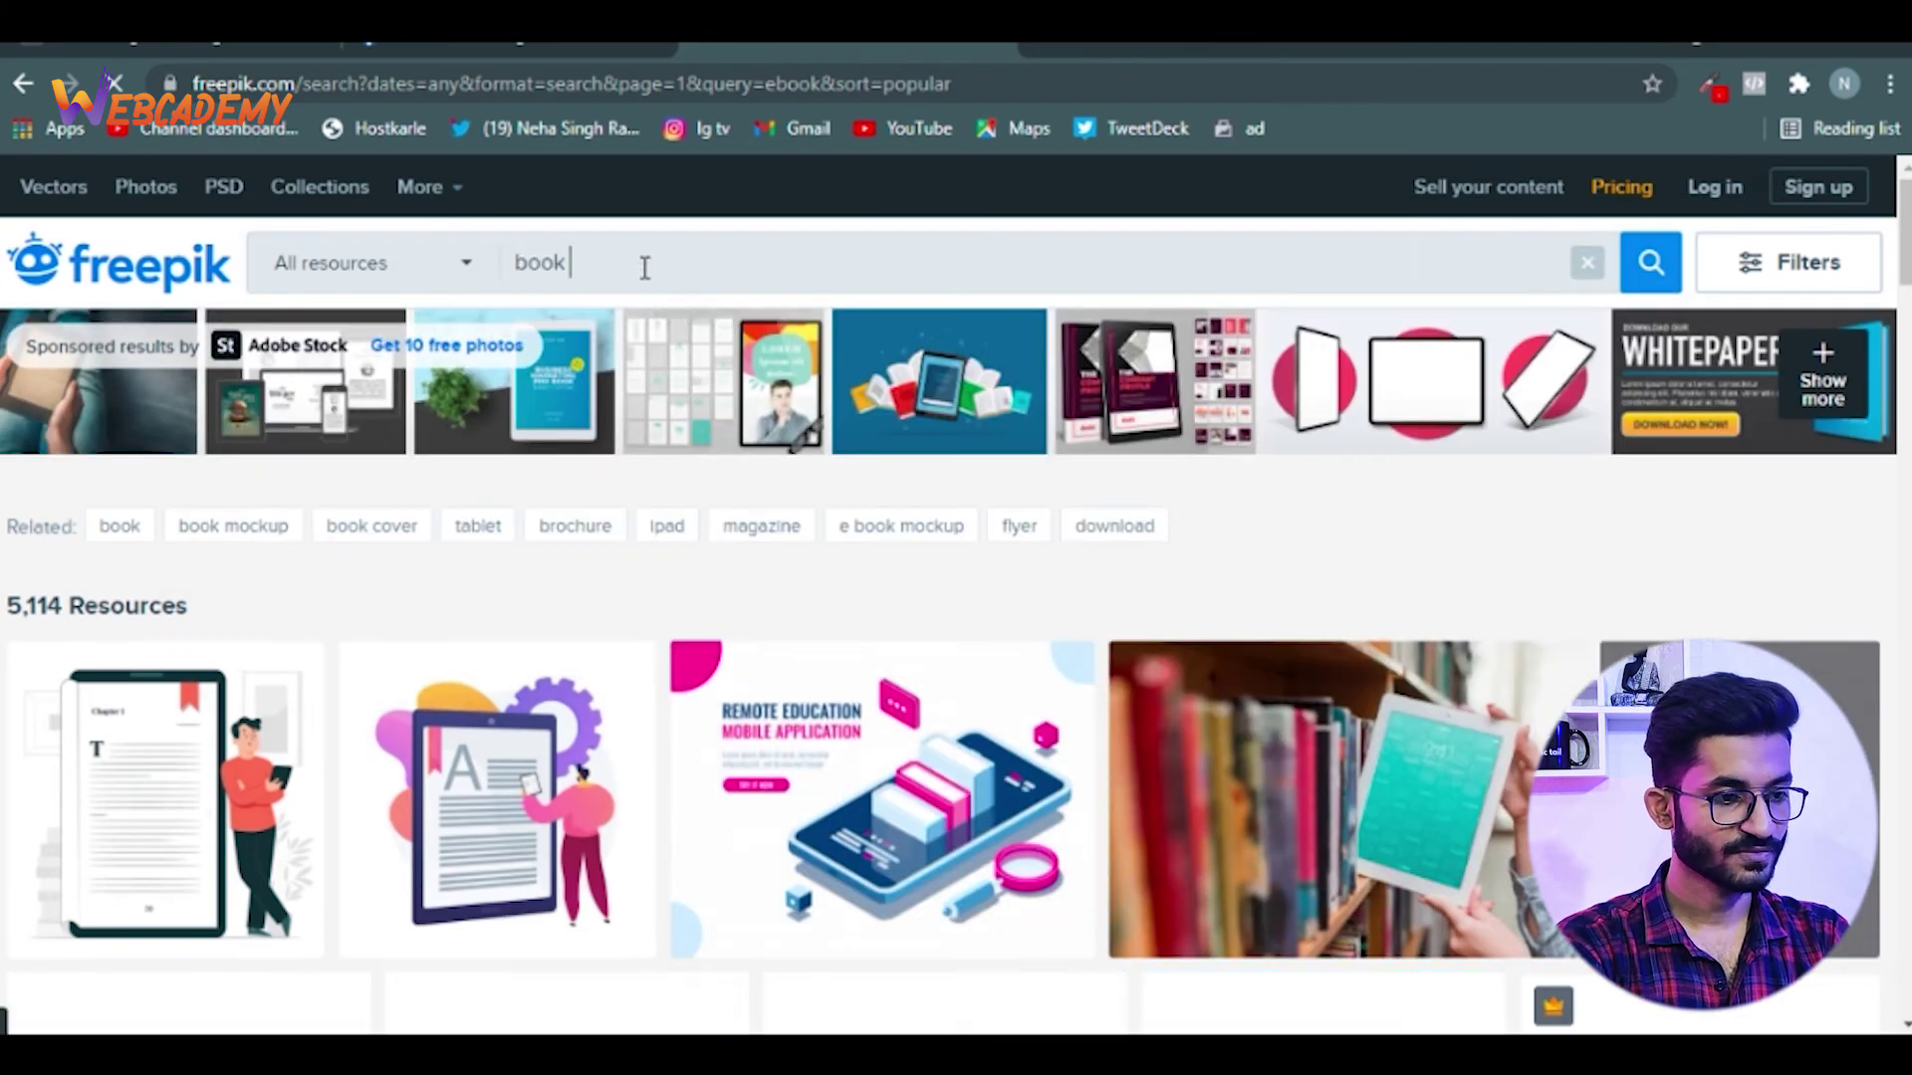
{"action": "type", "text": "mockups"}
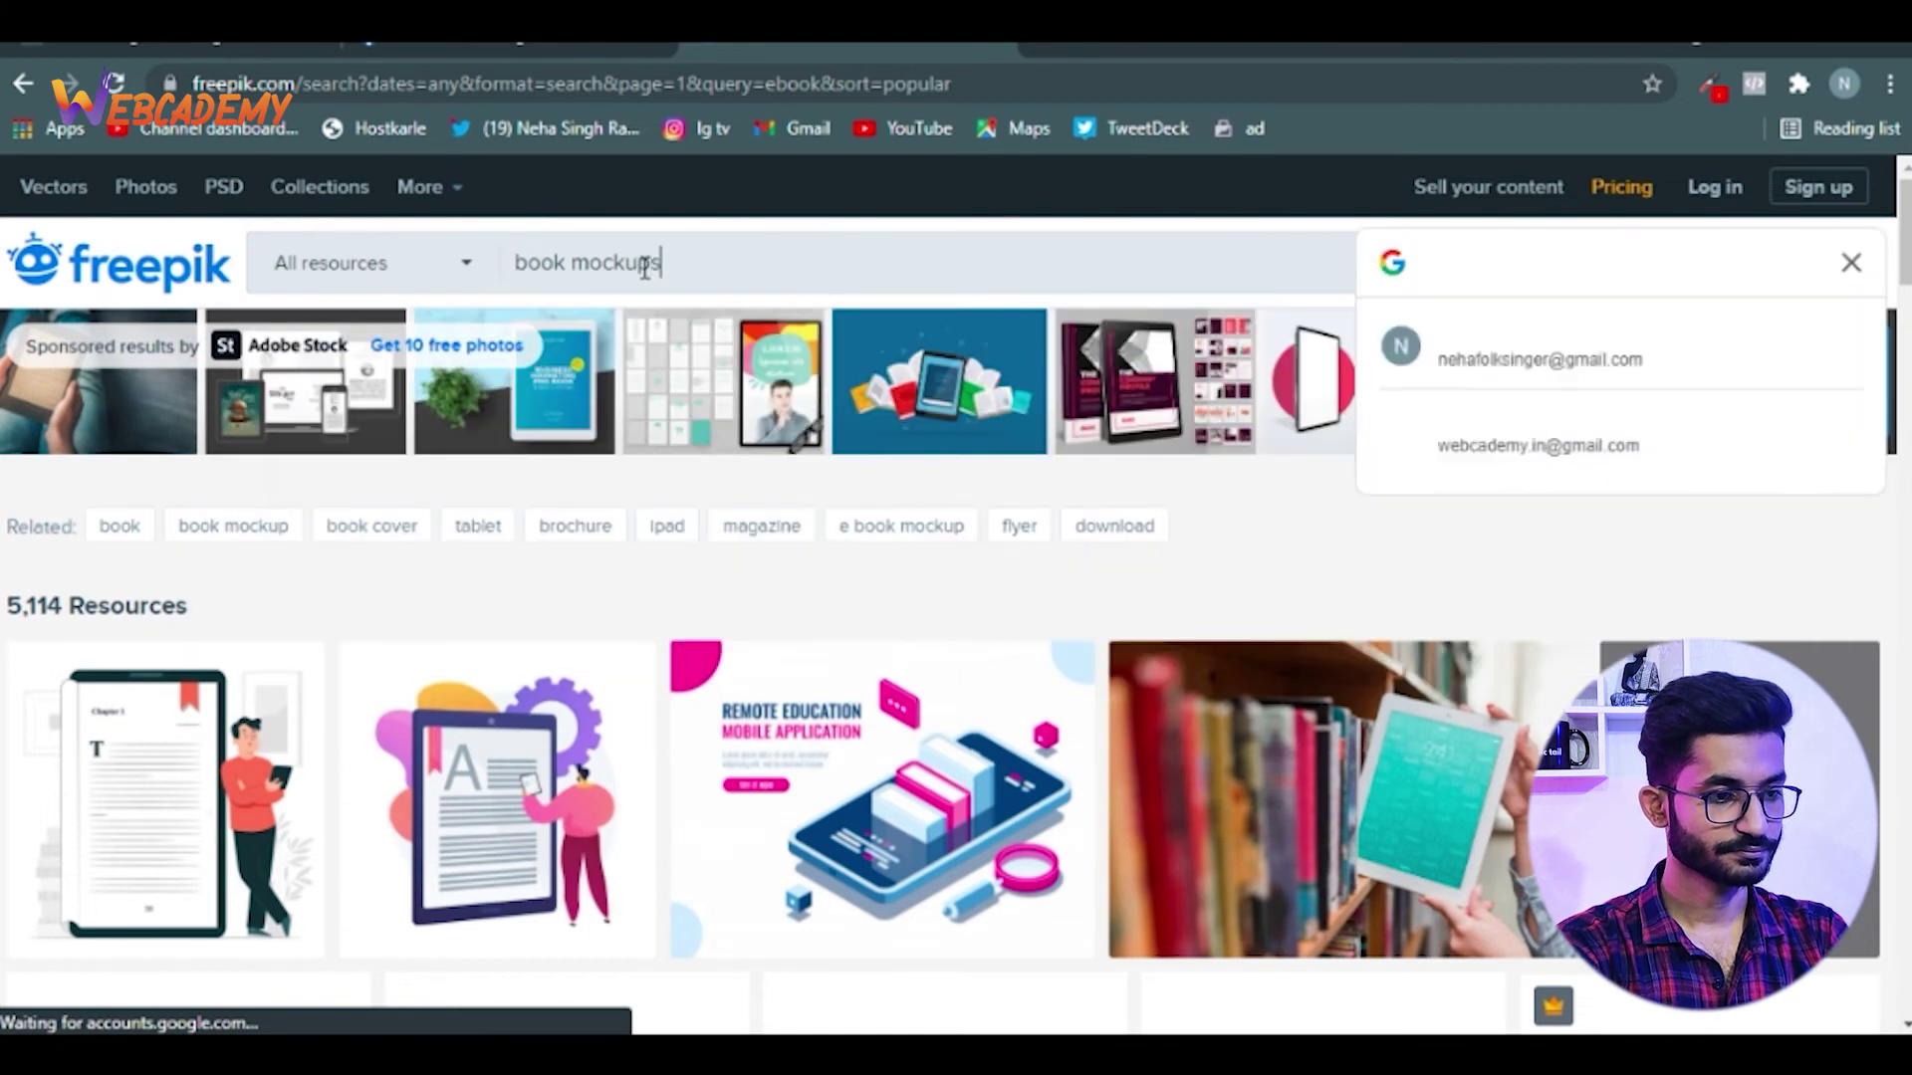
{"action": "key", "text": "Return"}
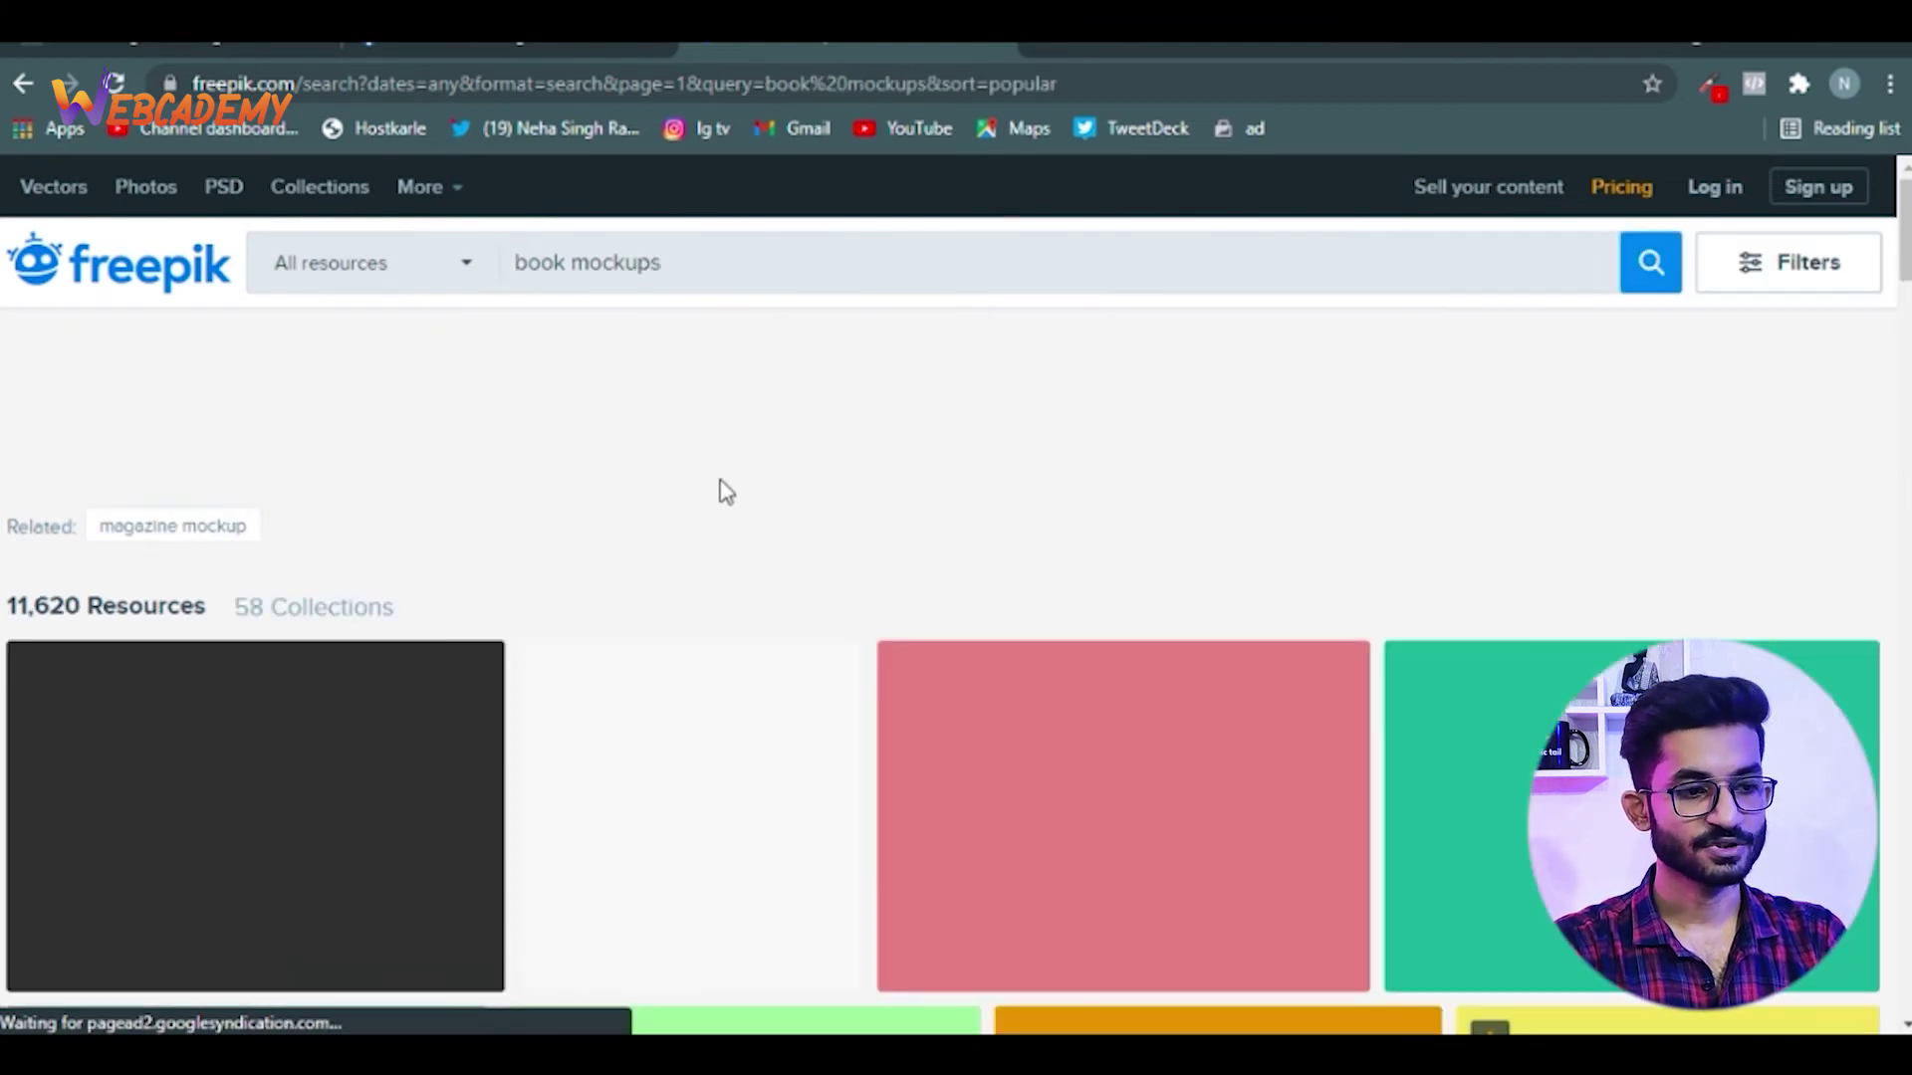
Browse the book mockup results for cover designs suitable as ad creative
{"action": "scroll", "coordinate": [726, 493], "scroll_direction": "down", "scroll_amount": 1}
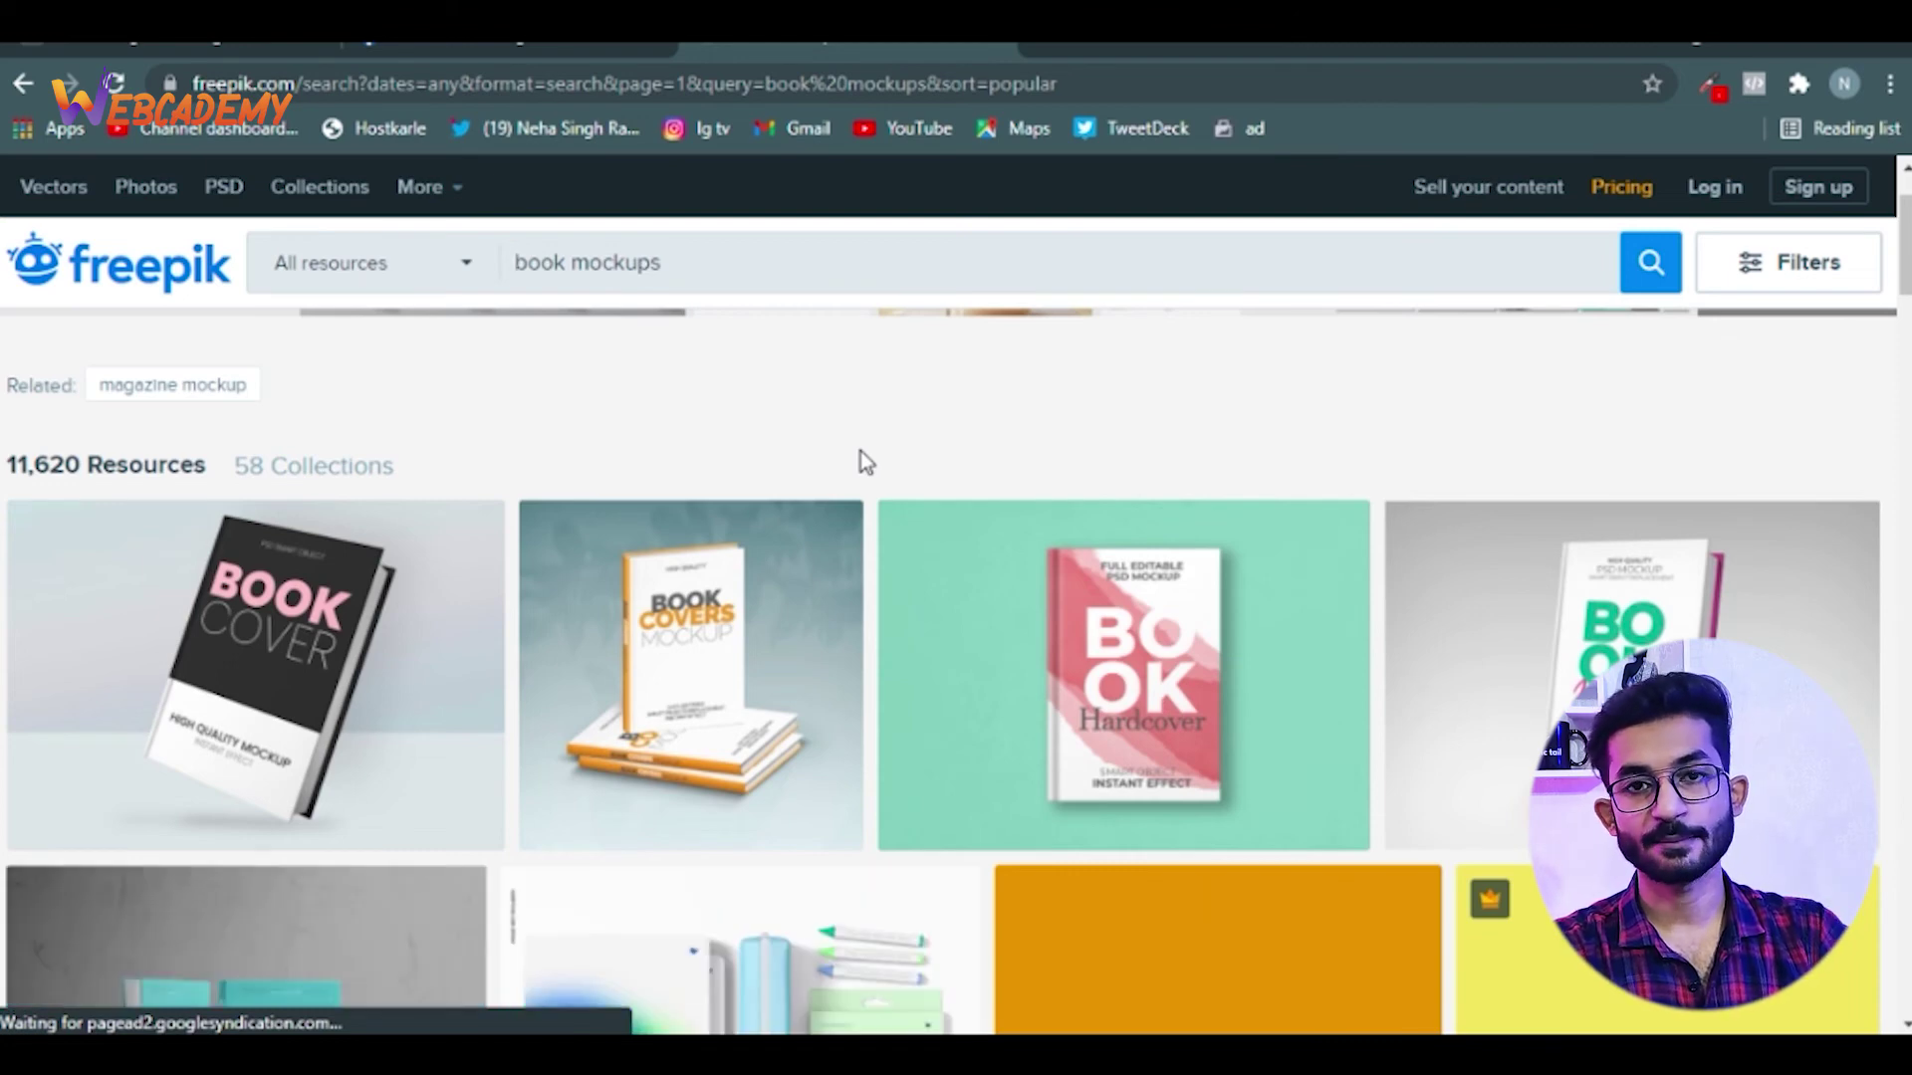
{"action": "scroll", "coordinate": [860, 458], "scroll_direction": "down", "scroll_amount": 2}
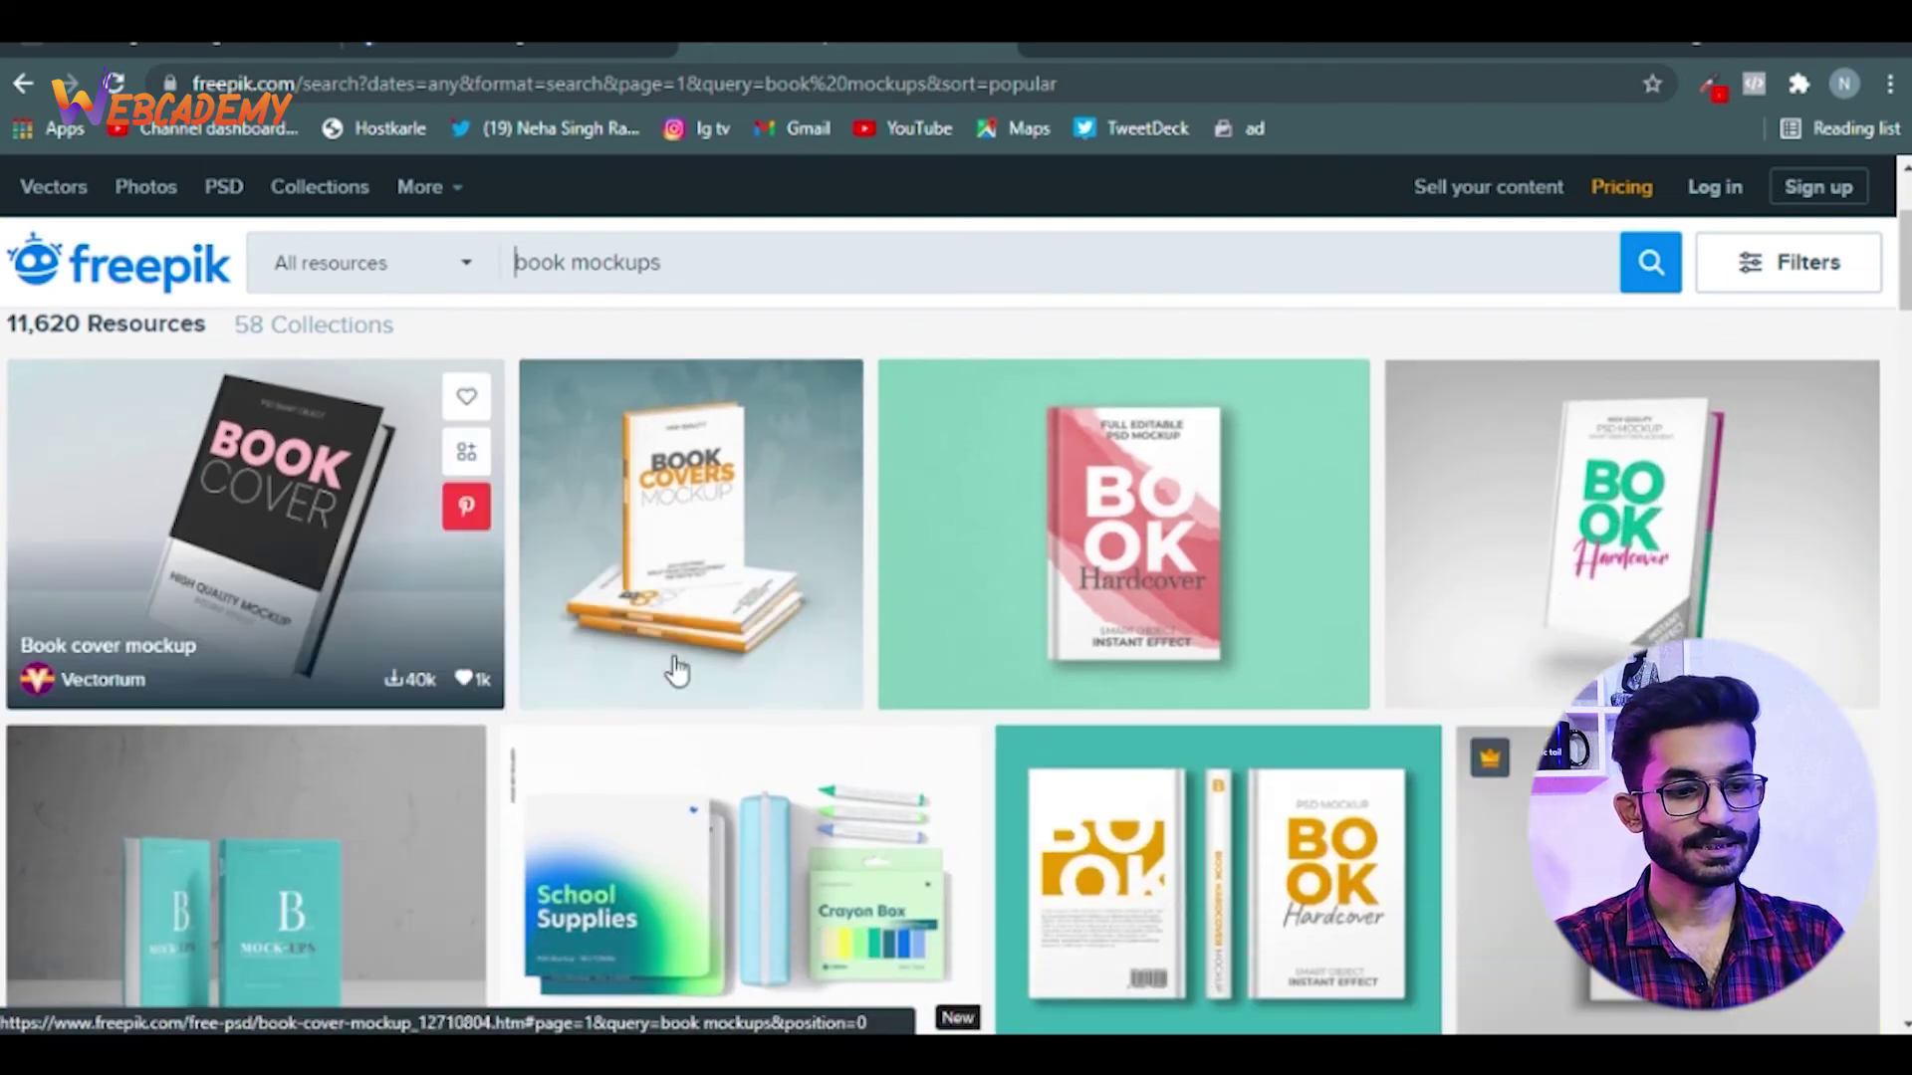
{"action": "scroll", "coordinate": [1840, 694], "scroll_direction": "down", "scroll_amount": 2}
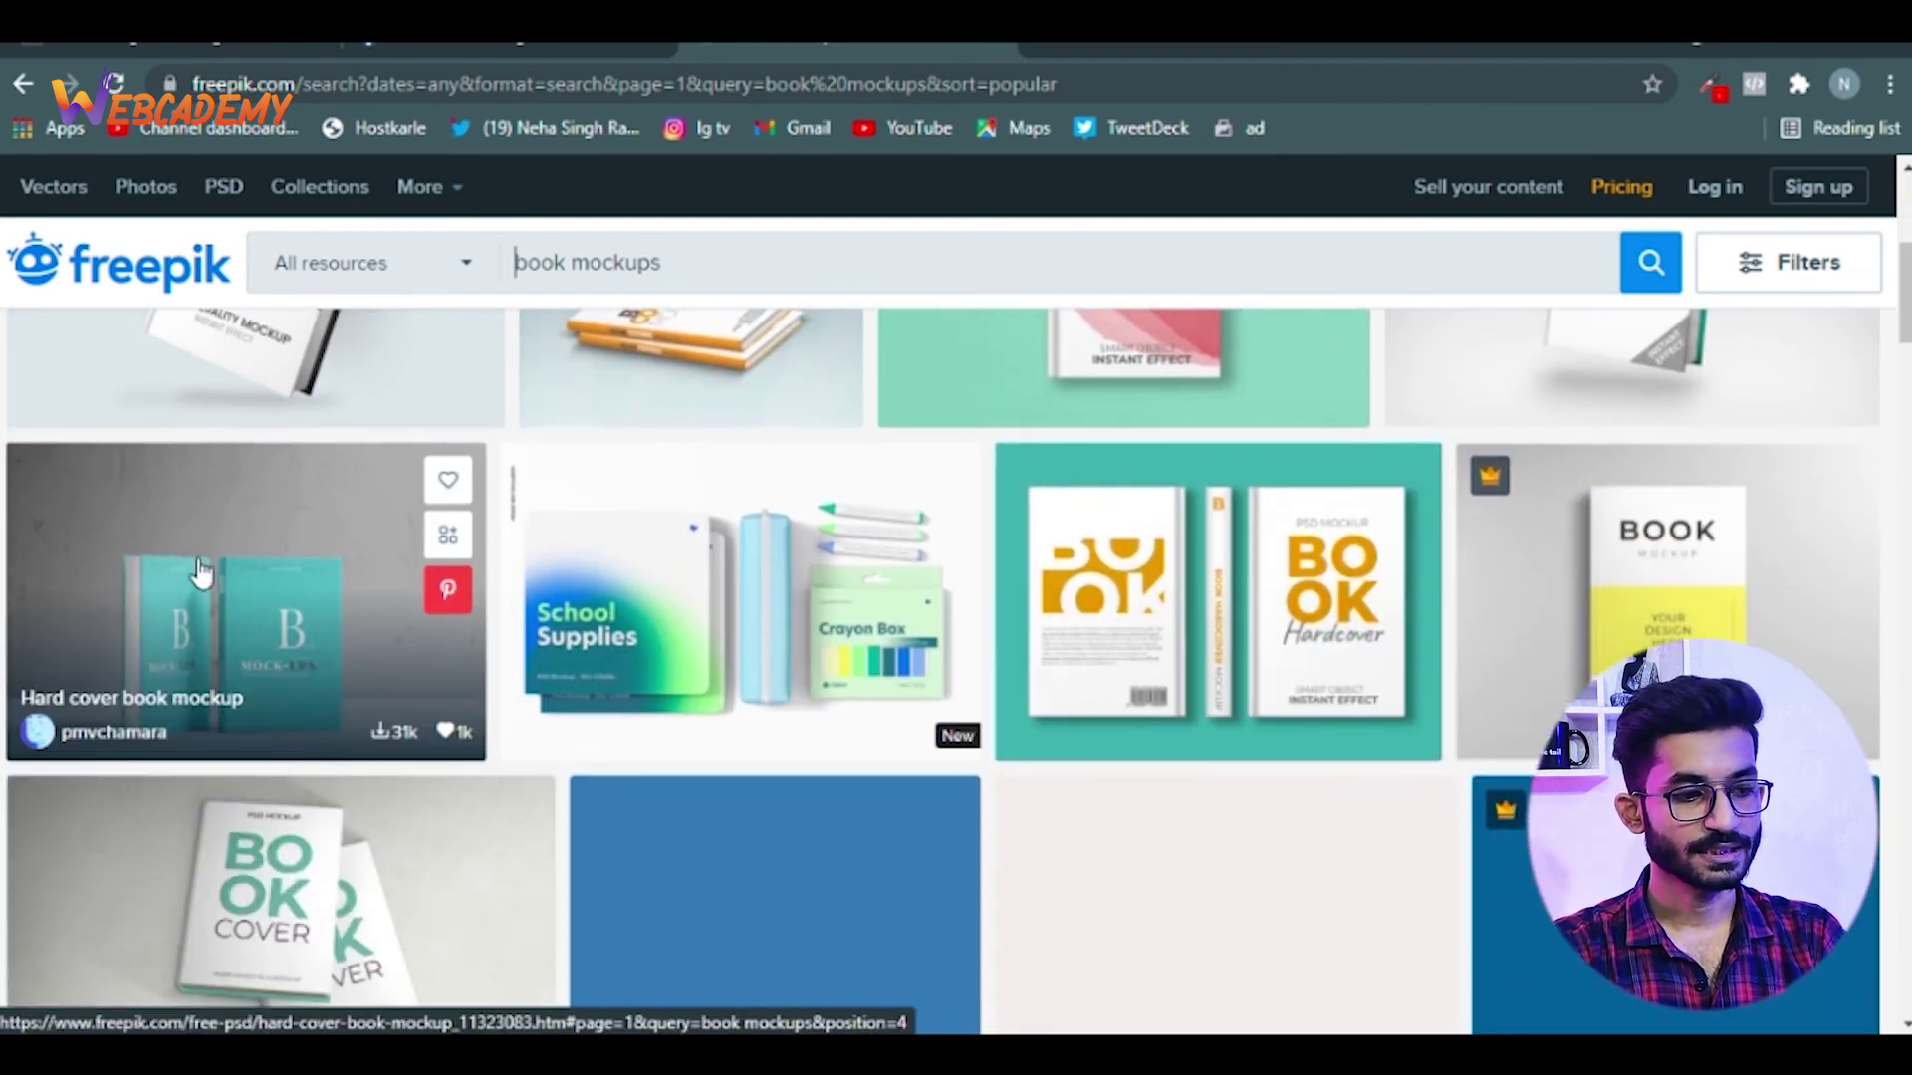
{"action": "scroll", "coordinate": [229, 712], "scroll_direction": "up", "scroll_amount": 3}
{"action": "scroll", "coordinate": [229, 712], "scroll_direction": "down", "scroll_amount": 4}
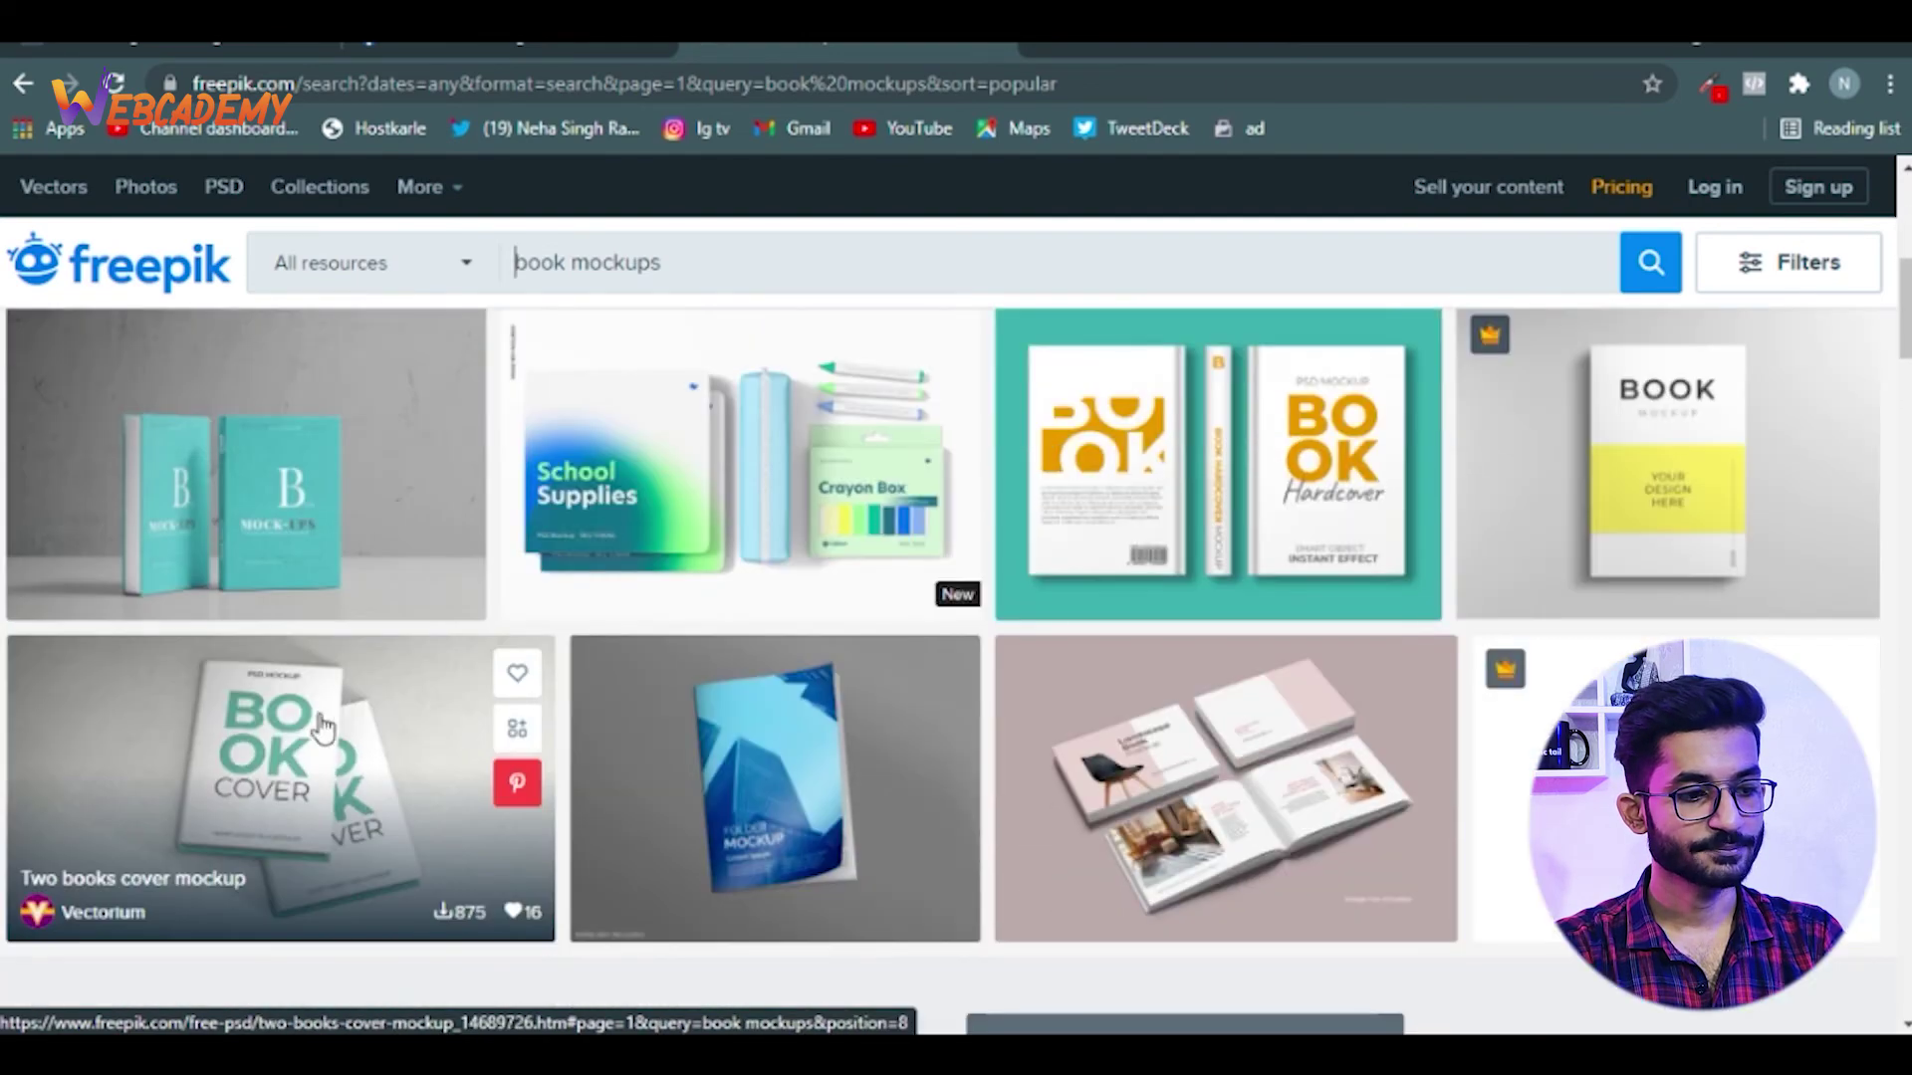
{"action": "scroll", "coordinate": [1618, 518], "scroll_direction": "down", "scroll_amount": 3}
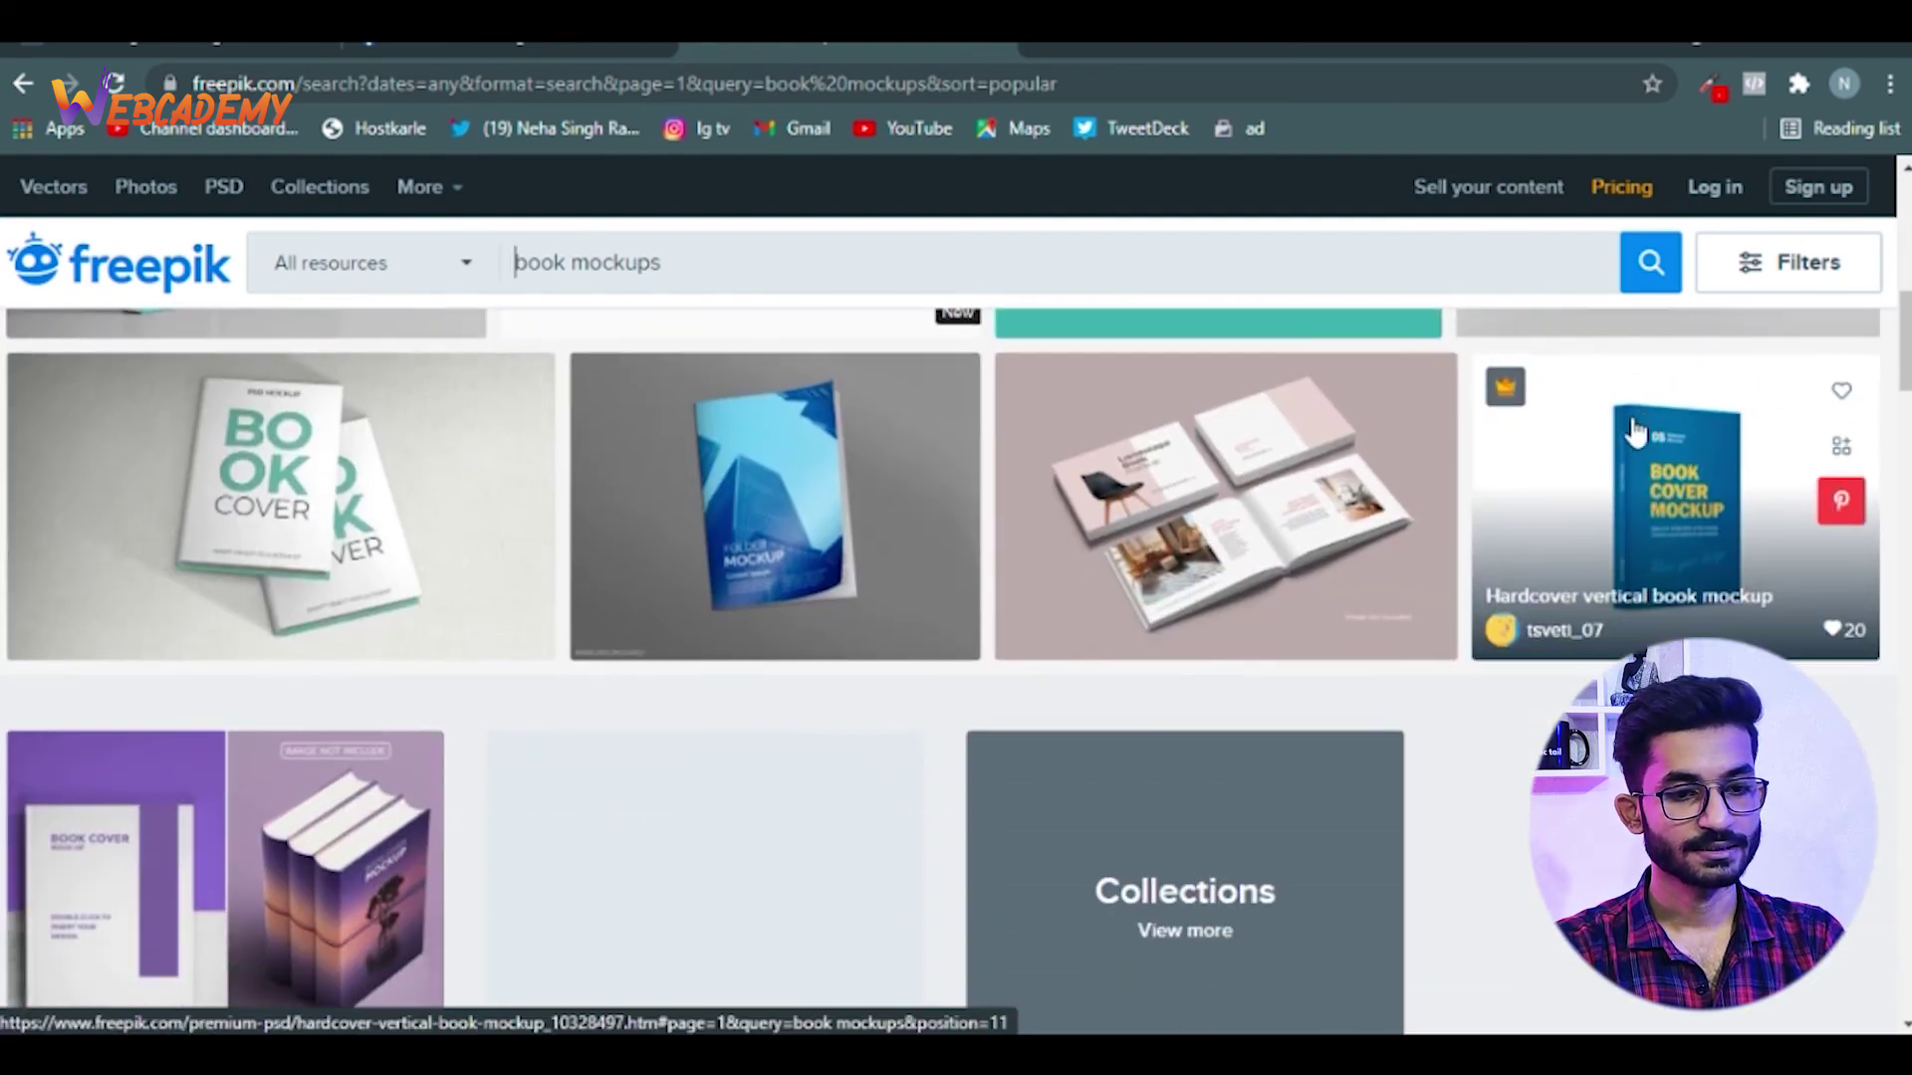
{"action": "scroll", "coordinate": [768, 674], "scroll_direction": "down", "scroll_amount": 3}
{"action": "scroll", "coordinate": [934, 683], "scroll_direction": "up", "scroll_amount": 3}
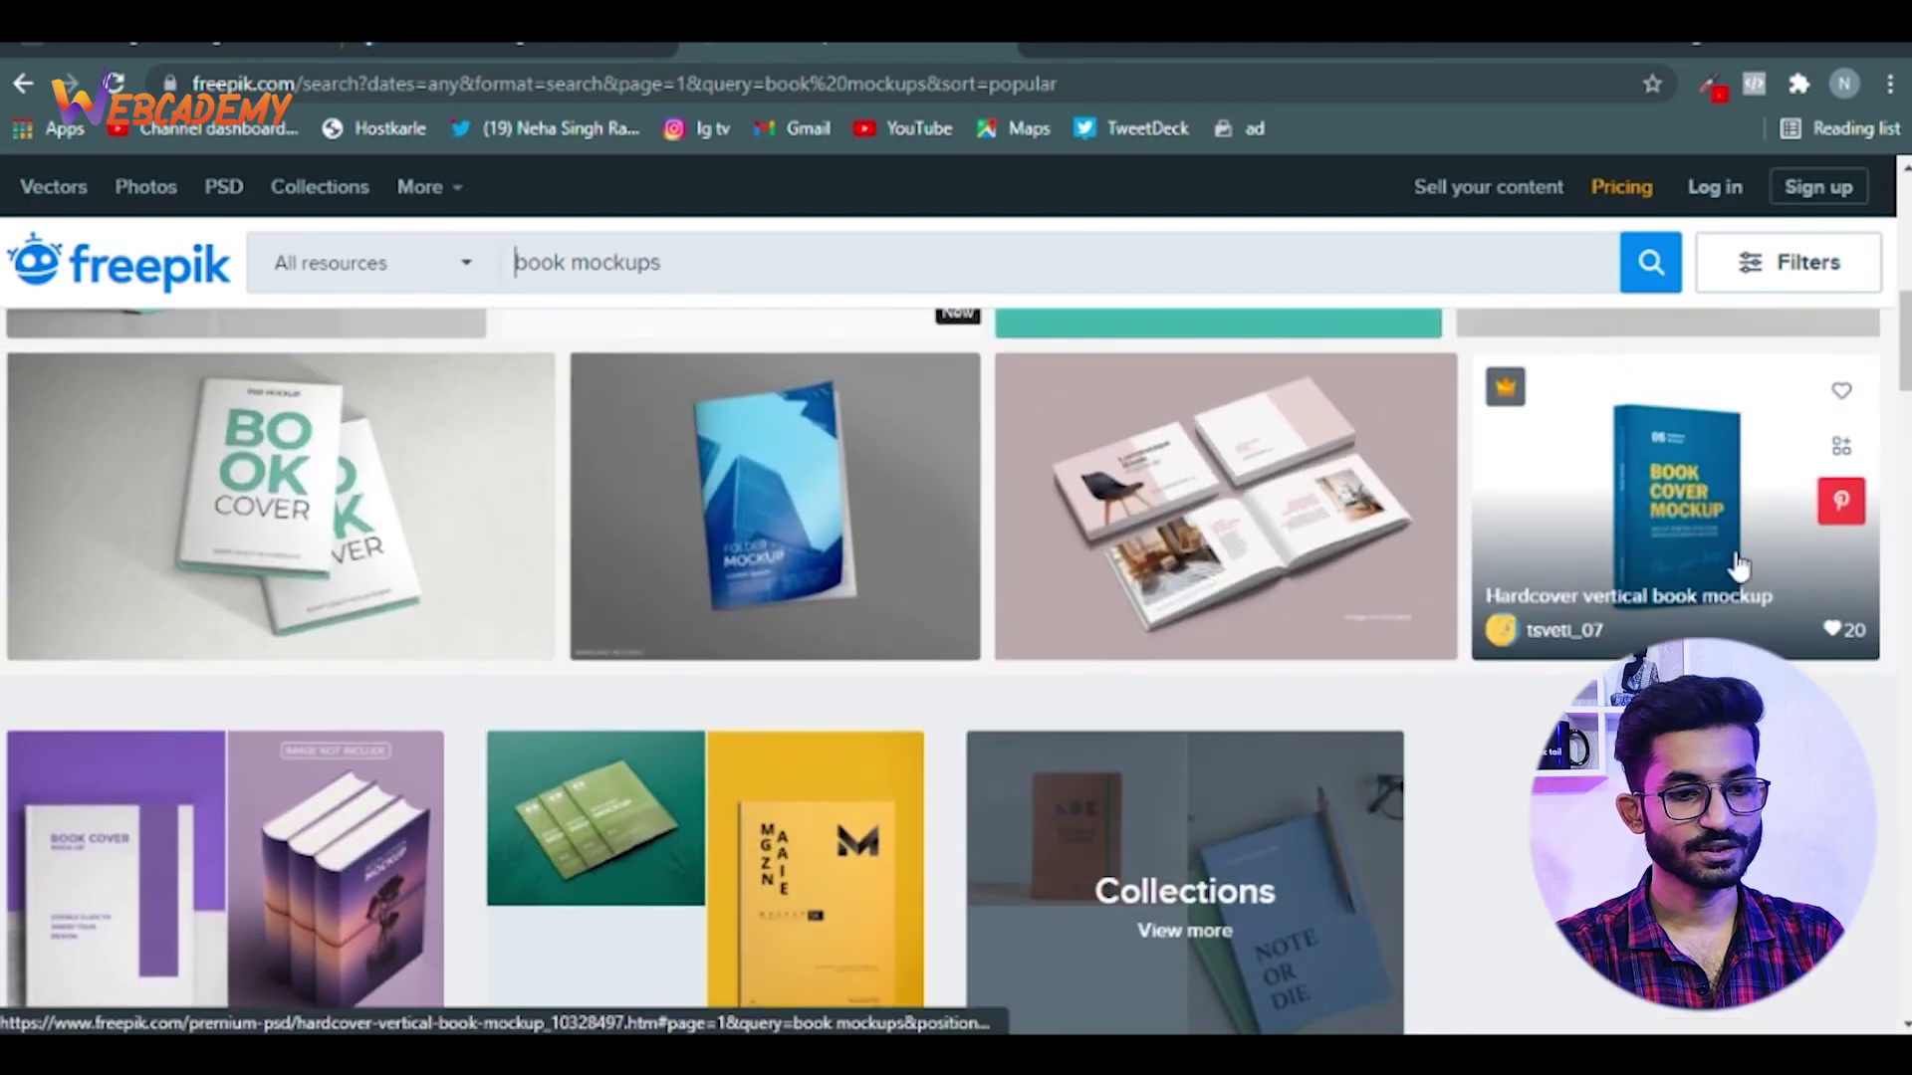
Look through further book mockup results for usable cover designs, dismiss the Google sign-in prompt, and return to the first results
{"action": "scroll", "coordinate": [1505, 448], "scroll_direction": "down", "scroll_amount": 6}
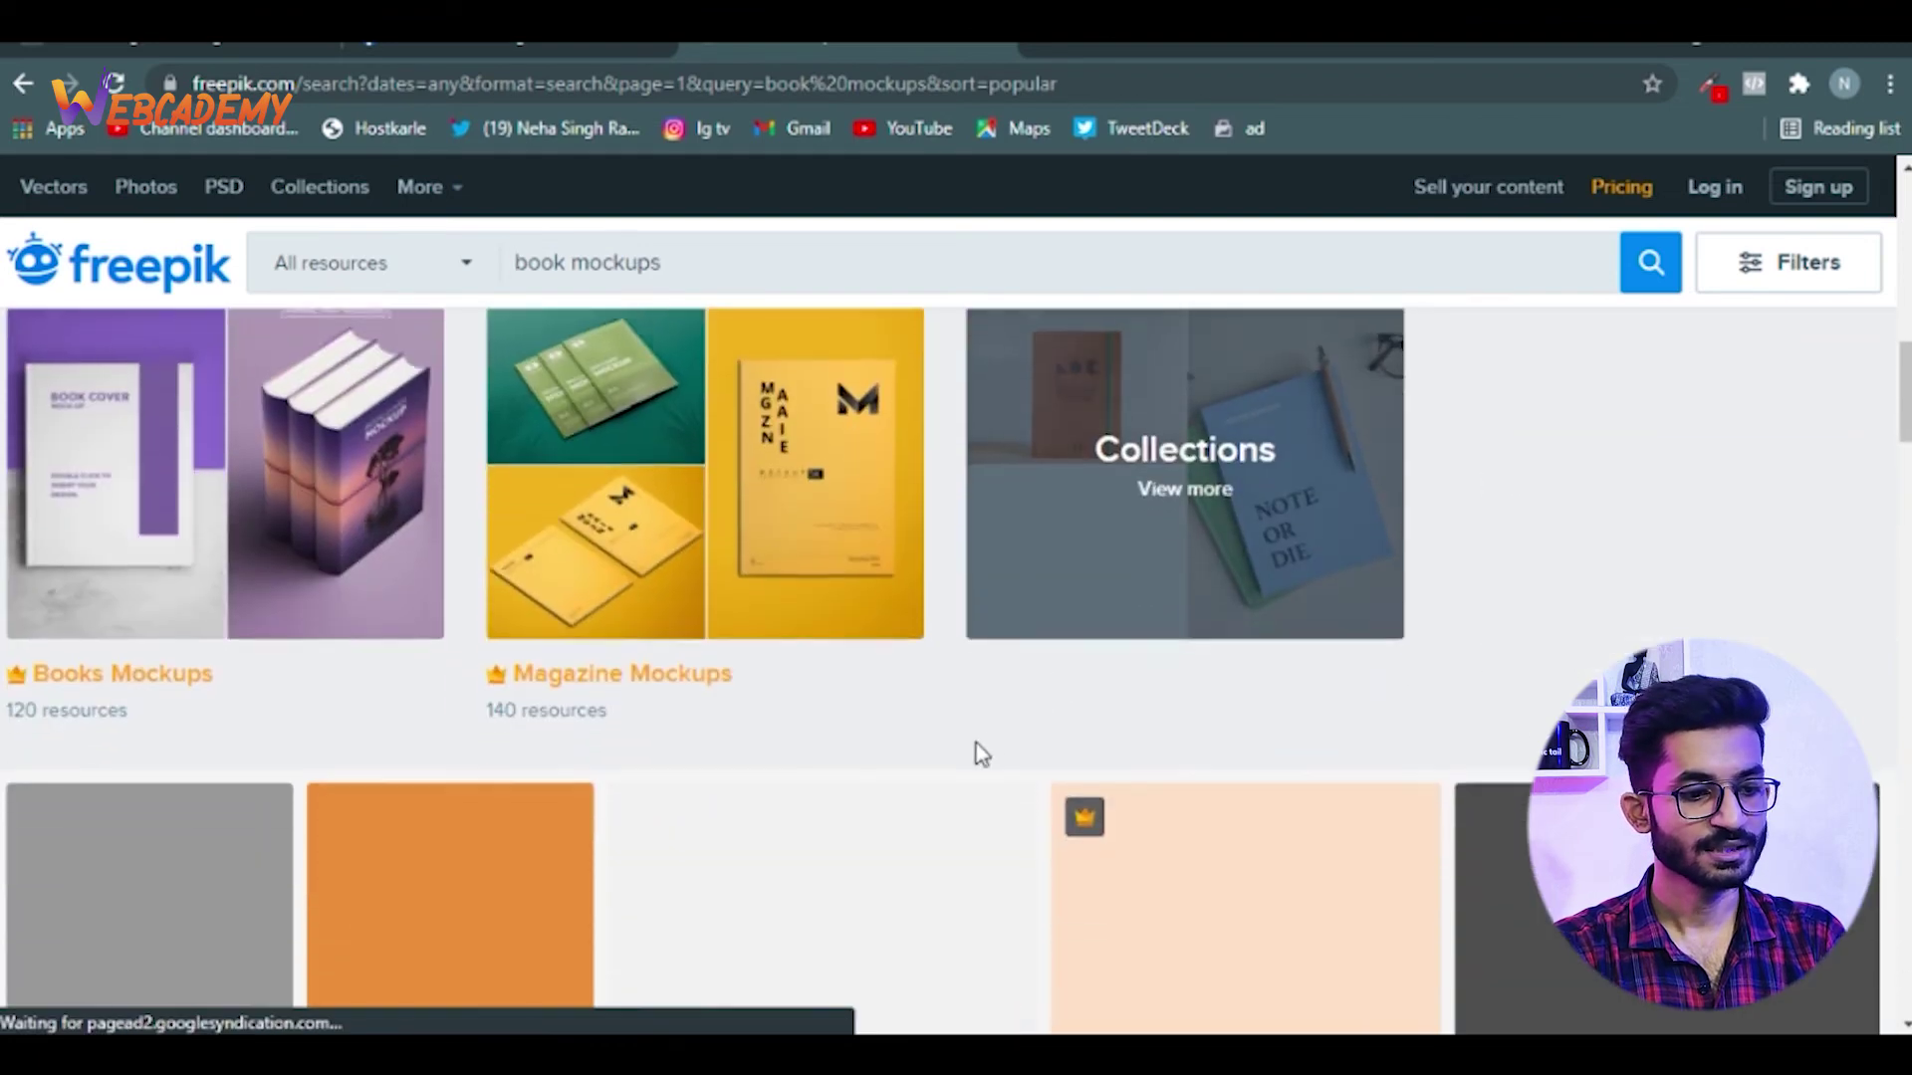
{"action": "scroll", "coordinate": [971, 747], "scroll_direction": "down", "scroll_amount": 3}
{"action": "scroll", "coordinate": [971, 742], "scroll_direction": "down", "scroll_amount": 2}
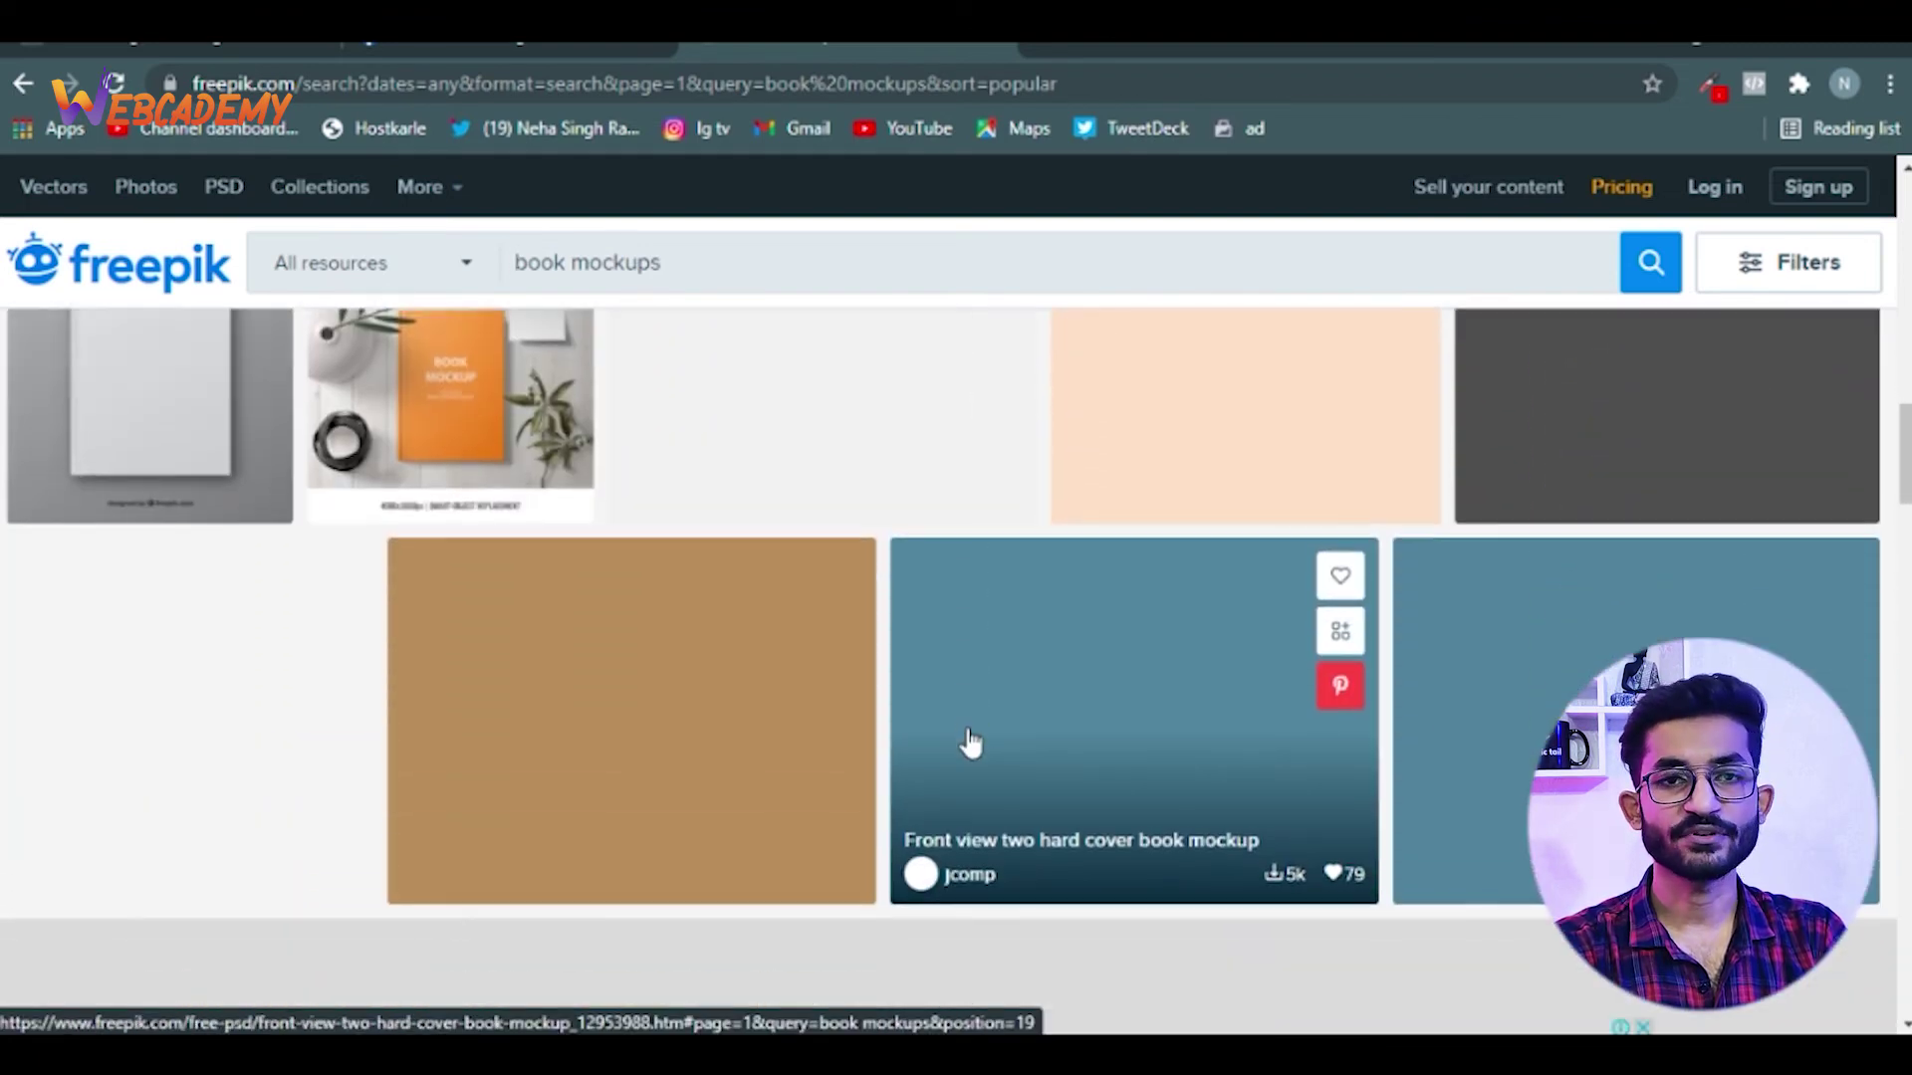
{"action": "scroll", "coordinate": [970, 742], "scroll_direction": "up", "scroll_amount": 2}
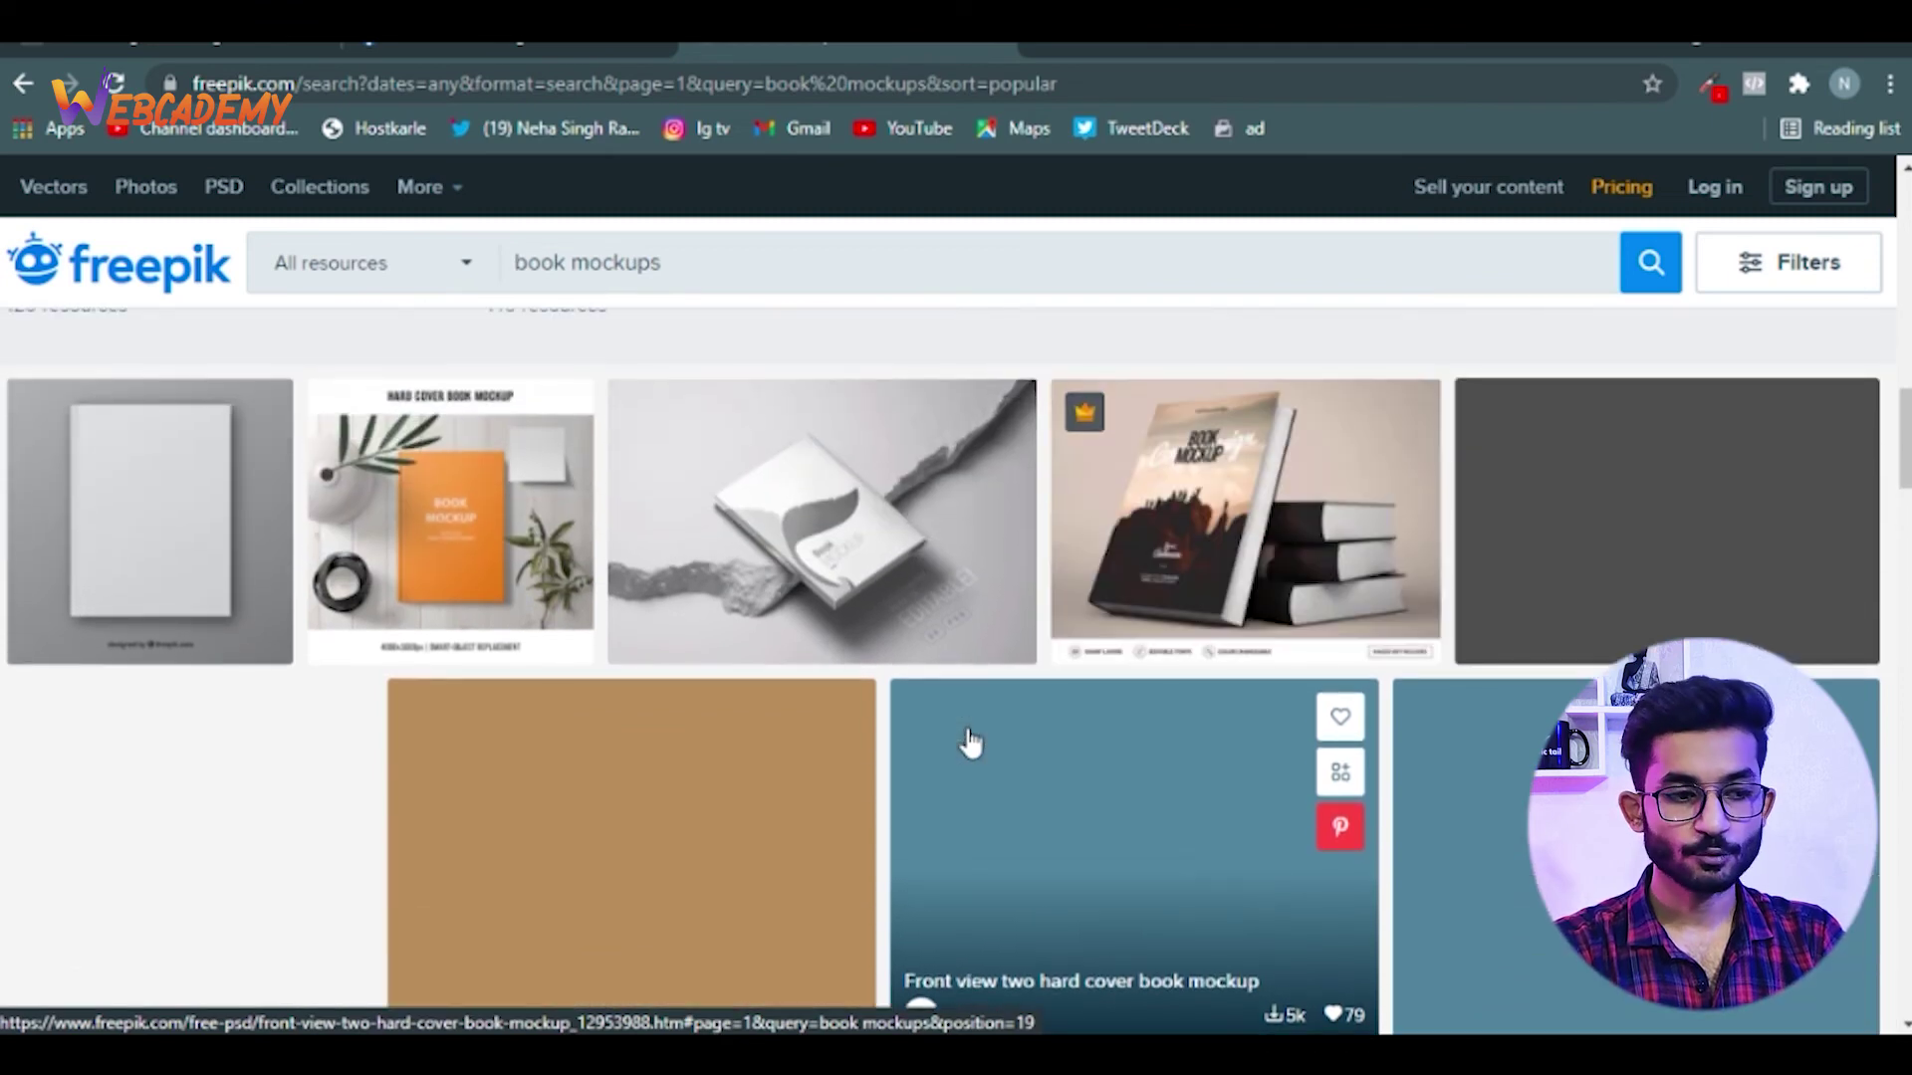
{"action": "scroll", "coordinate": [970, 743], "scroll_direction": "up", "scroll_amount": 2}
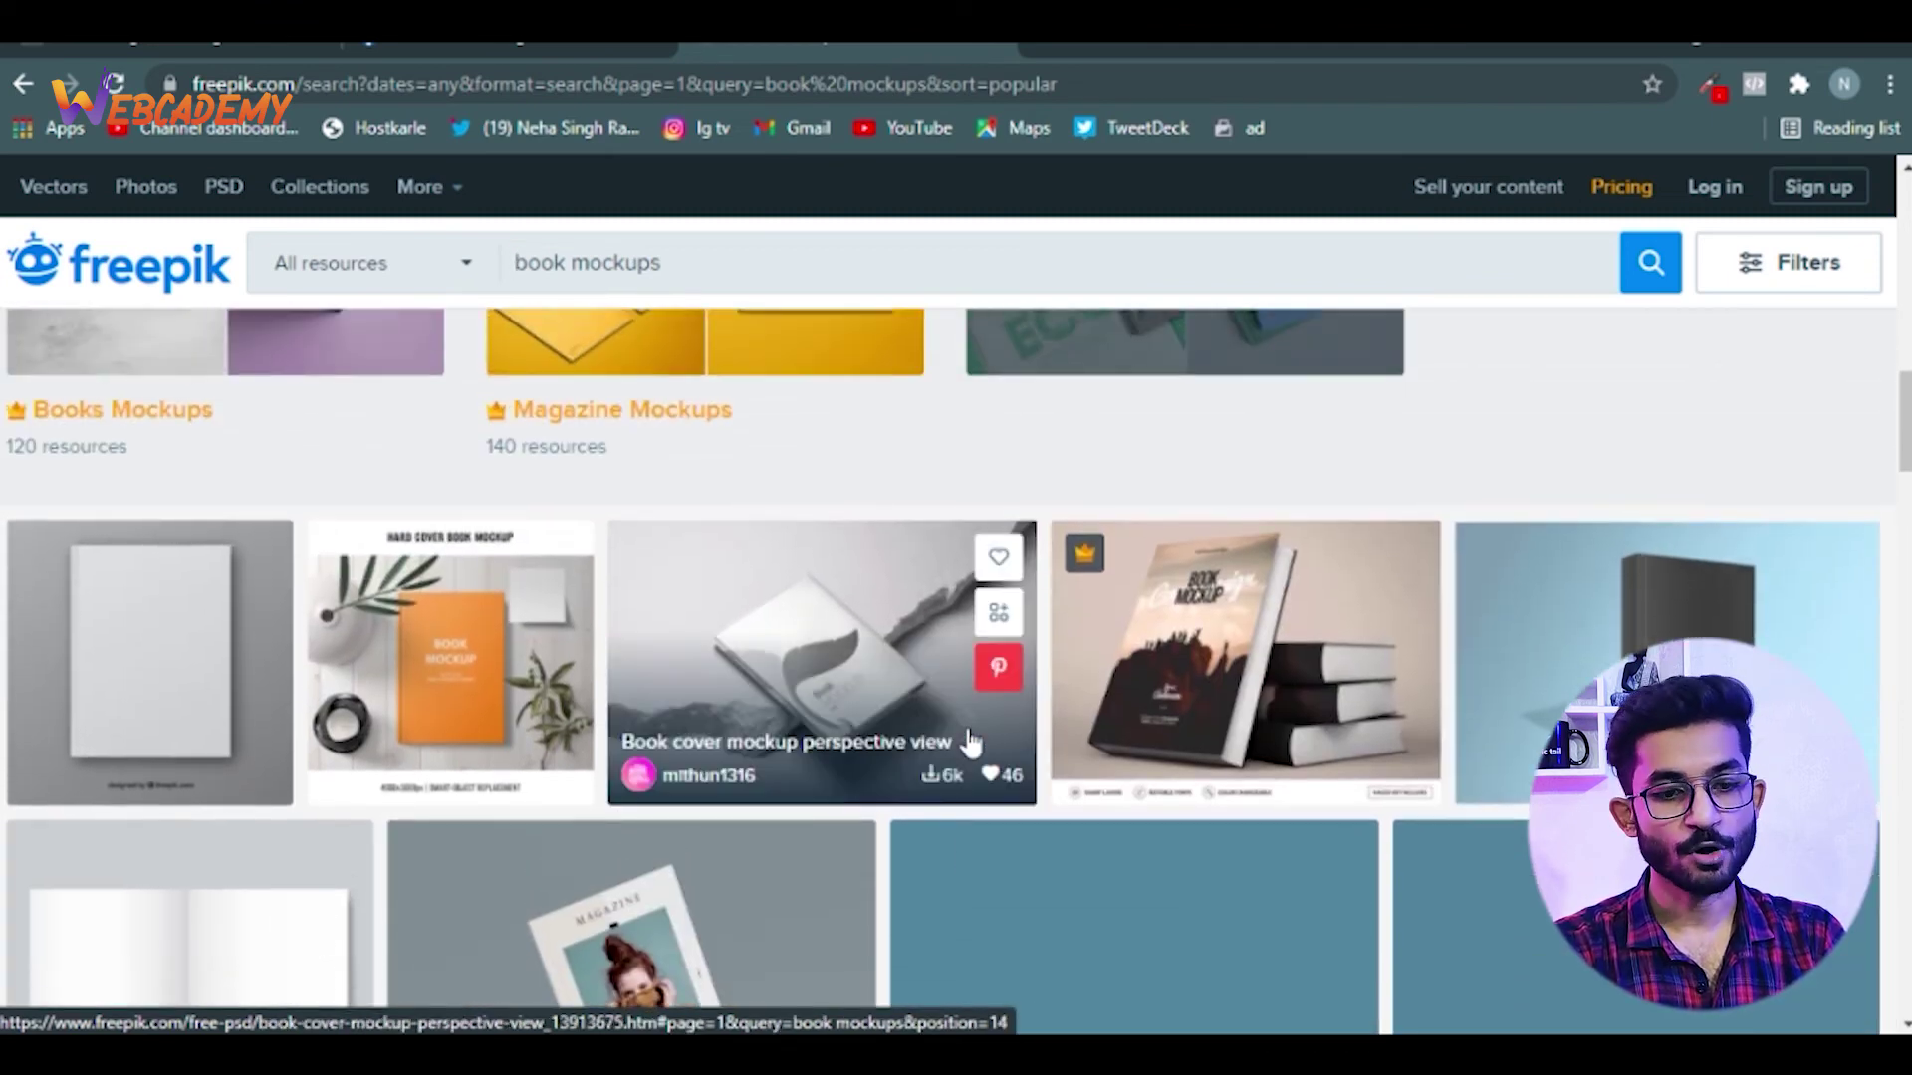
{"action": "scroll", "coordinate": [995, 737], "scroll_direction": "down", "scroll_amount": 3}
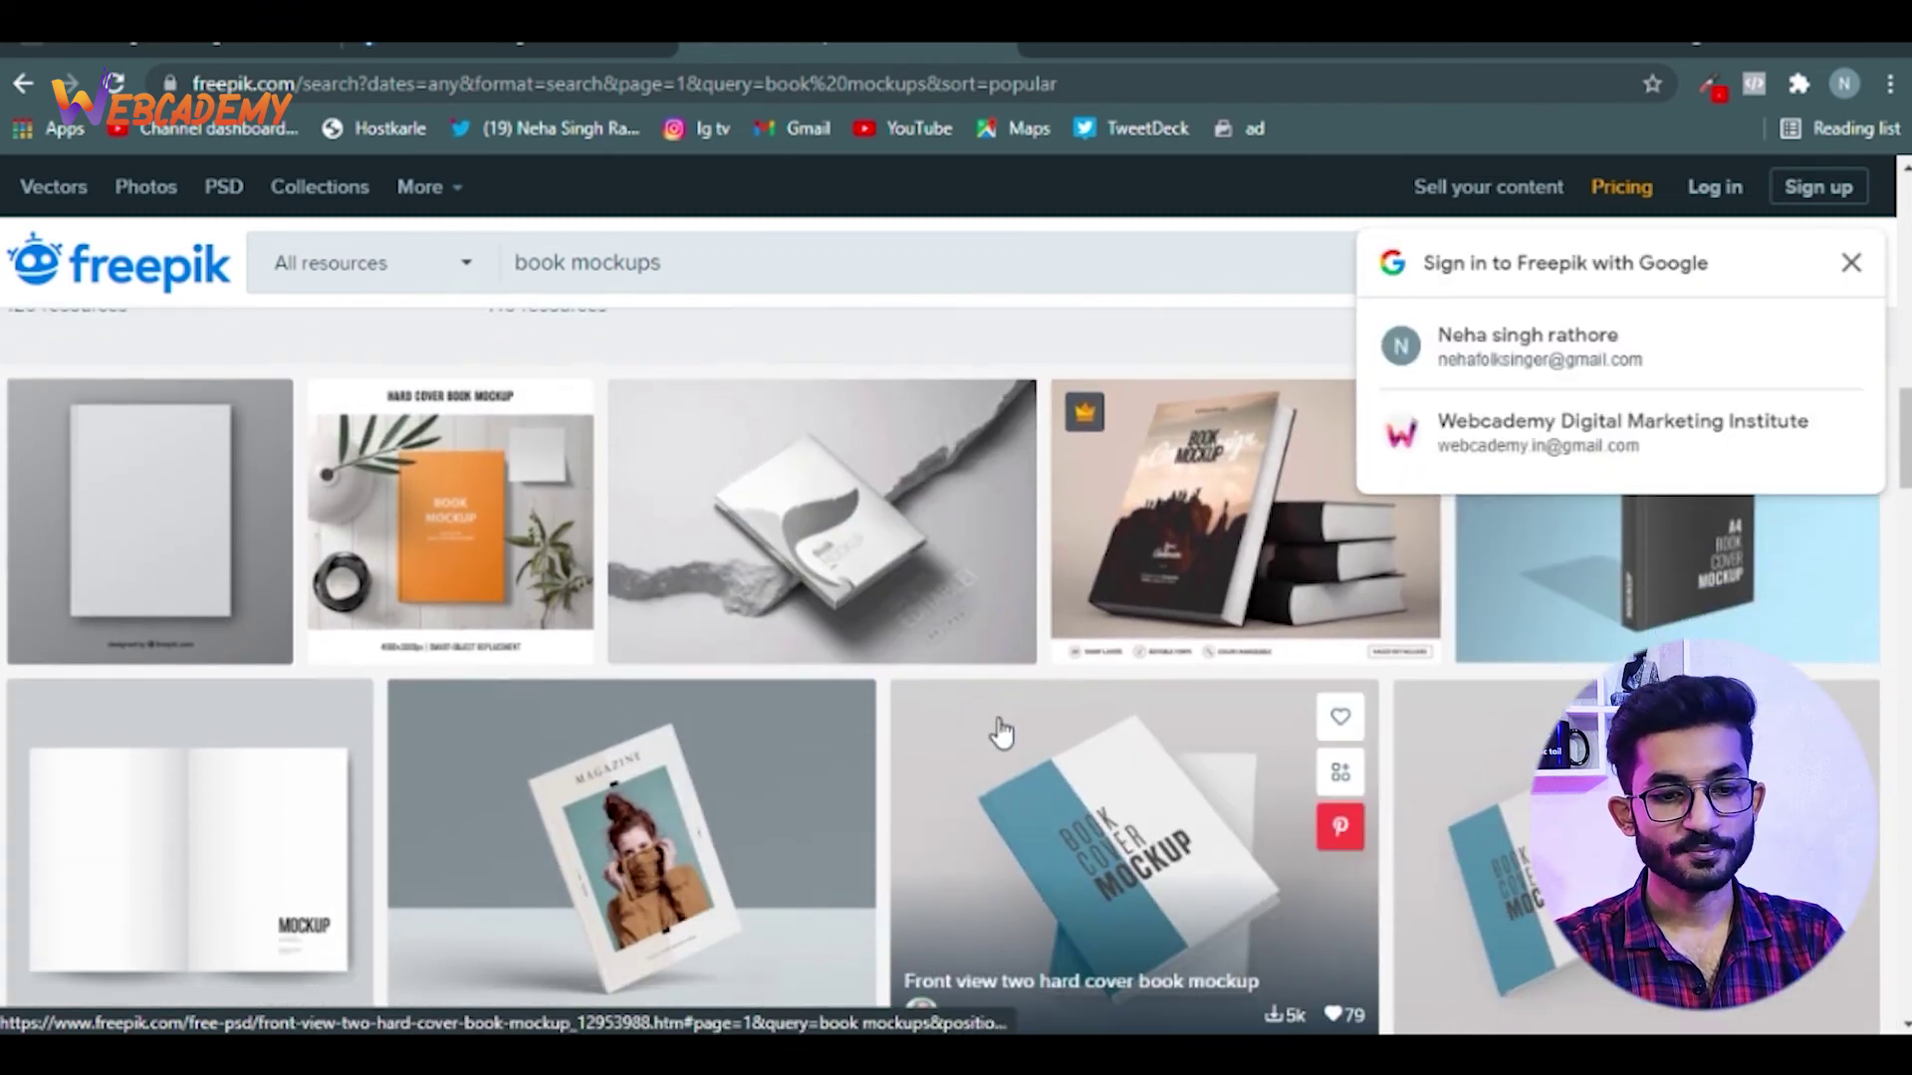
{"action": "scroll", "coordinate": [1025, 769], "scroll_direction": "down", "scroll_amount": 8}
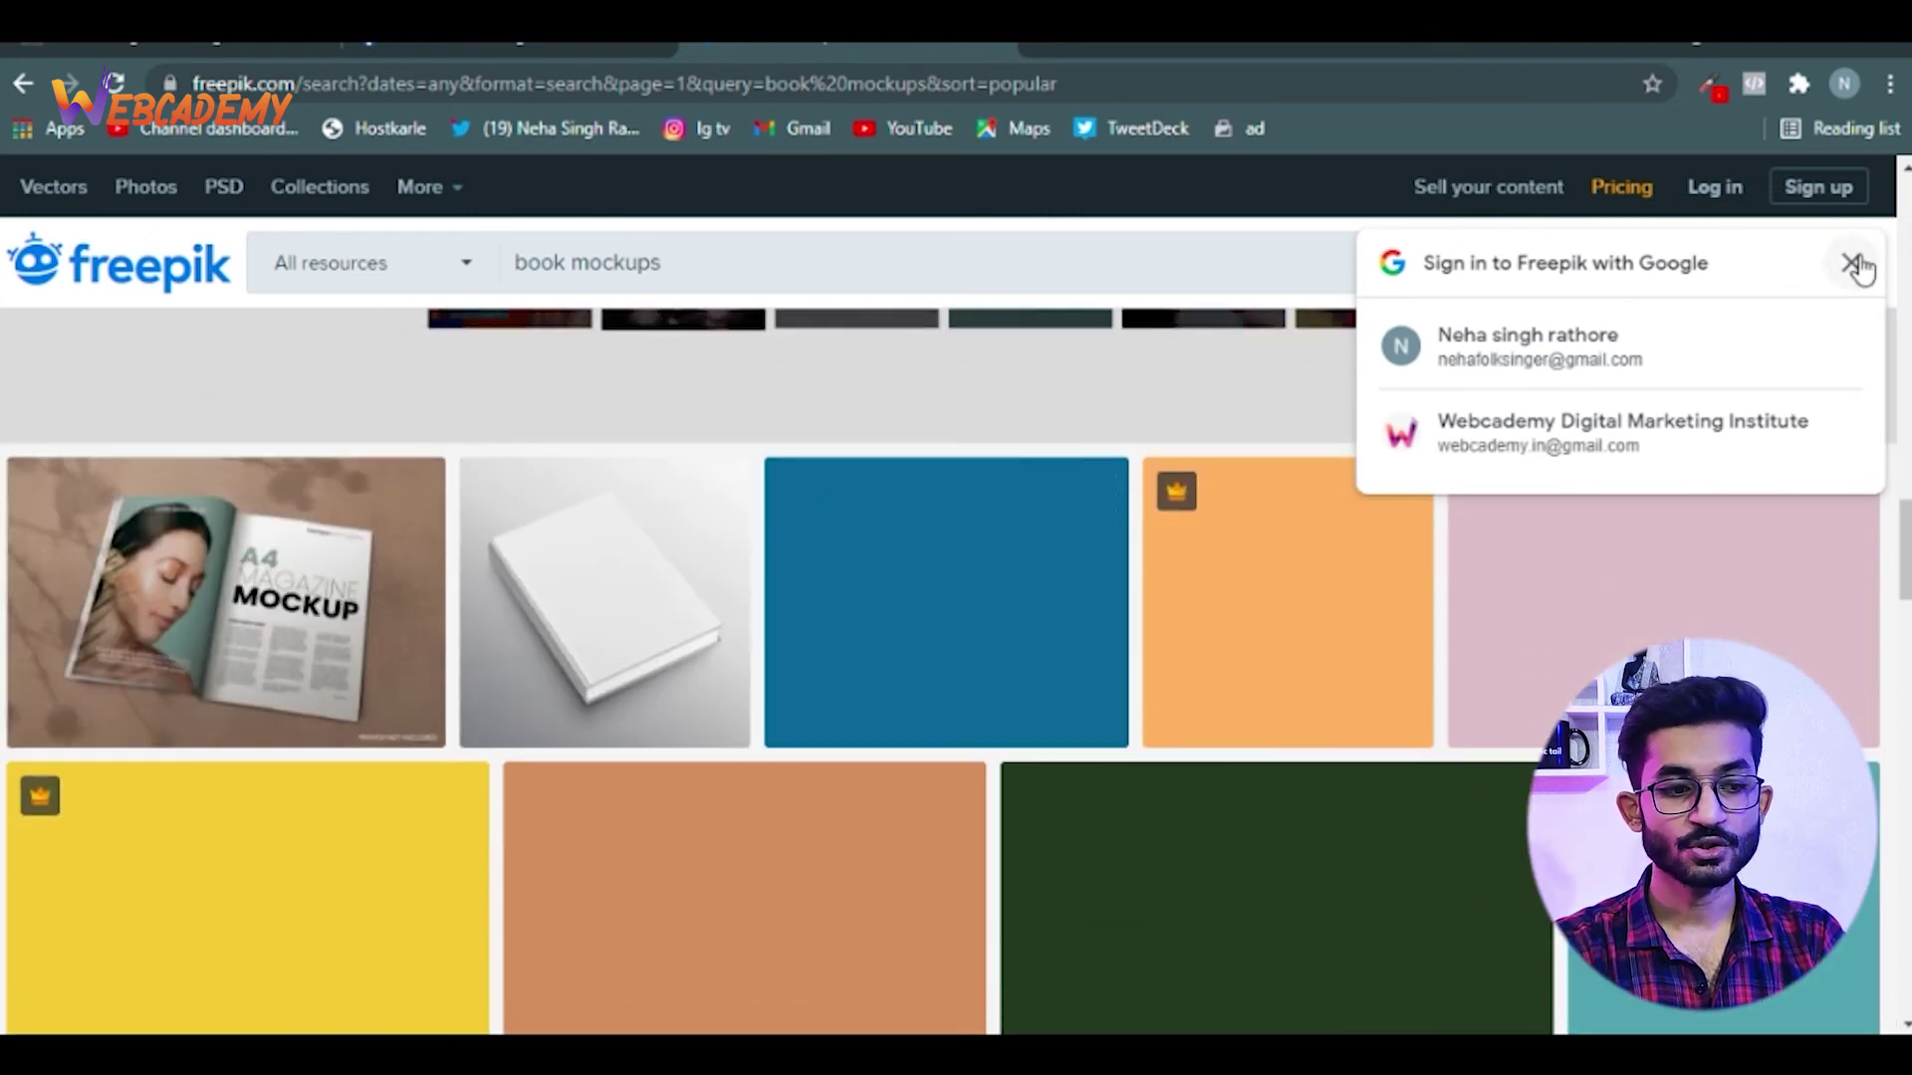
{"action": "left_click", "coordinate": [1851, 262]}
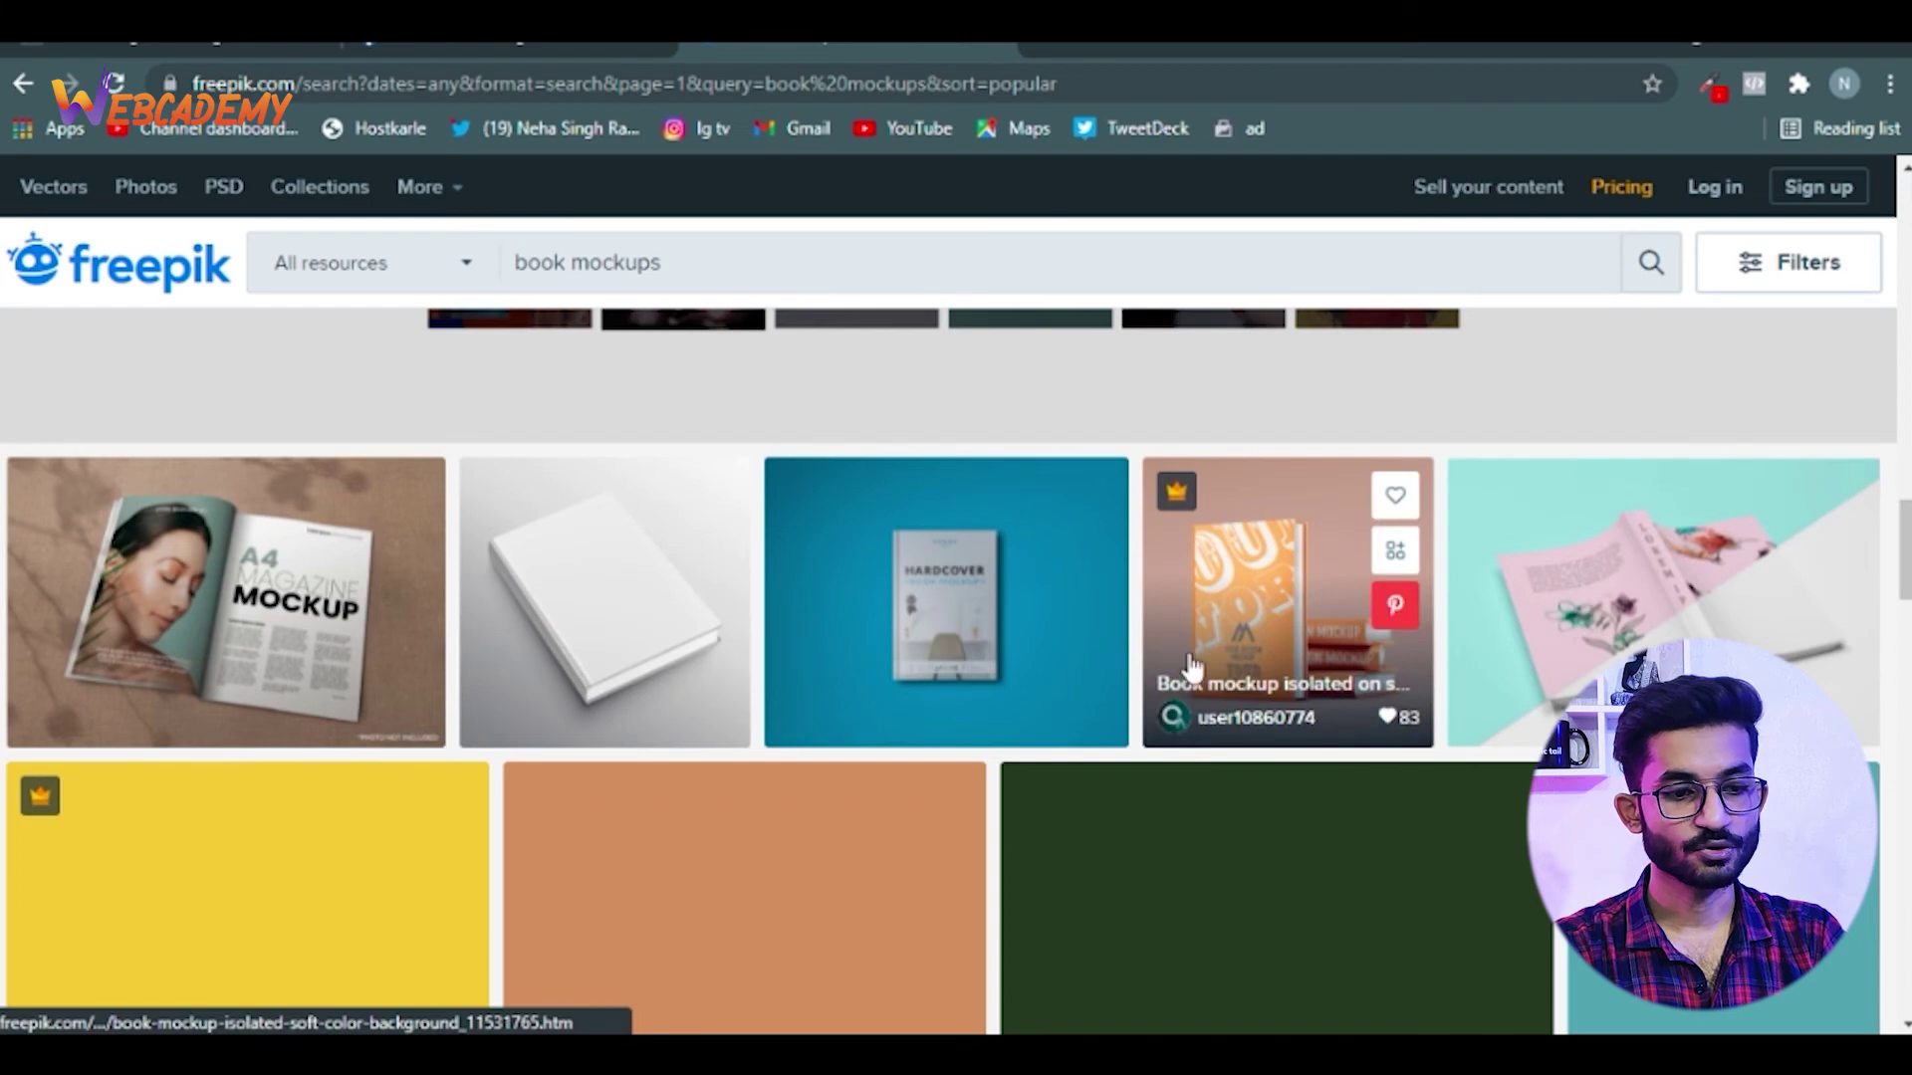
{"action": "scroll", "coordinate": [946, 657], "scroll_direction": "down", "scroll_amount": 4}
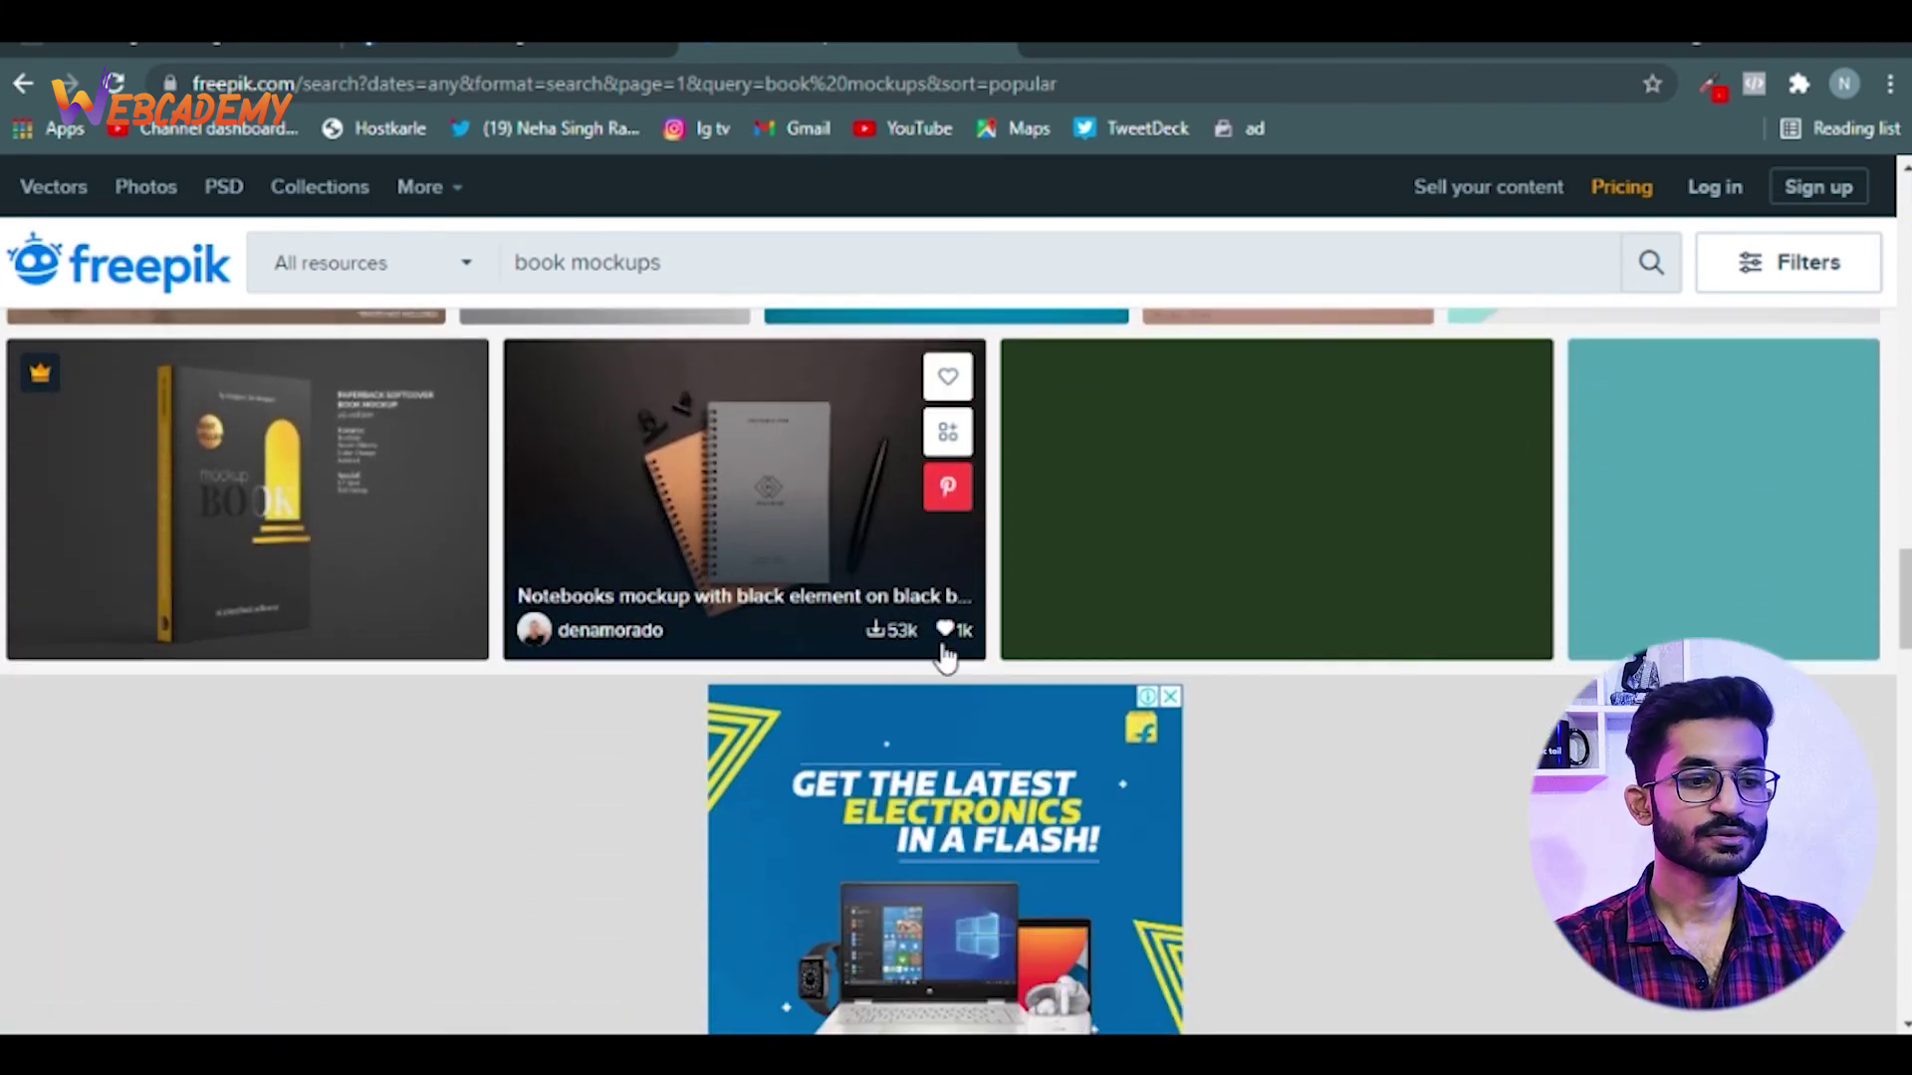
{"action": "scroll", "coordinate": [948, 726], "scroll_direction": "down", "scroll_amount": 3}
{"action": "scroll", "coordinate": [948, 726], "scroll_direction": "up", "scroll_amount": 15}
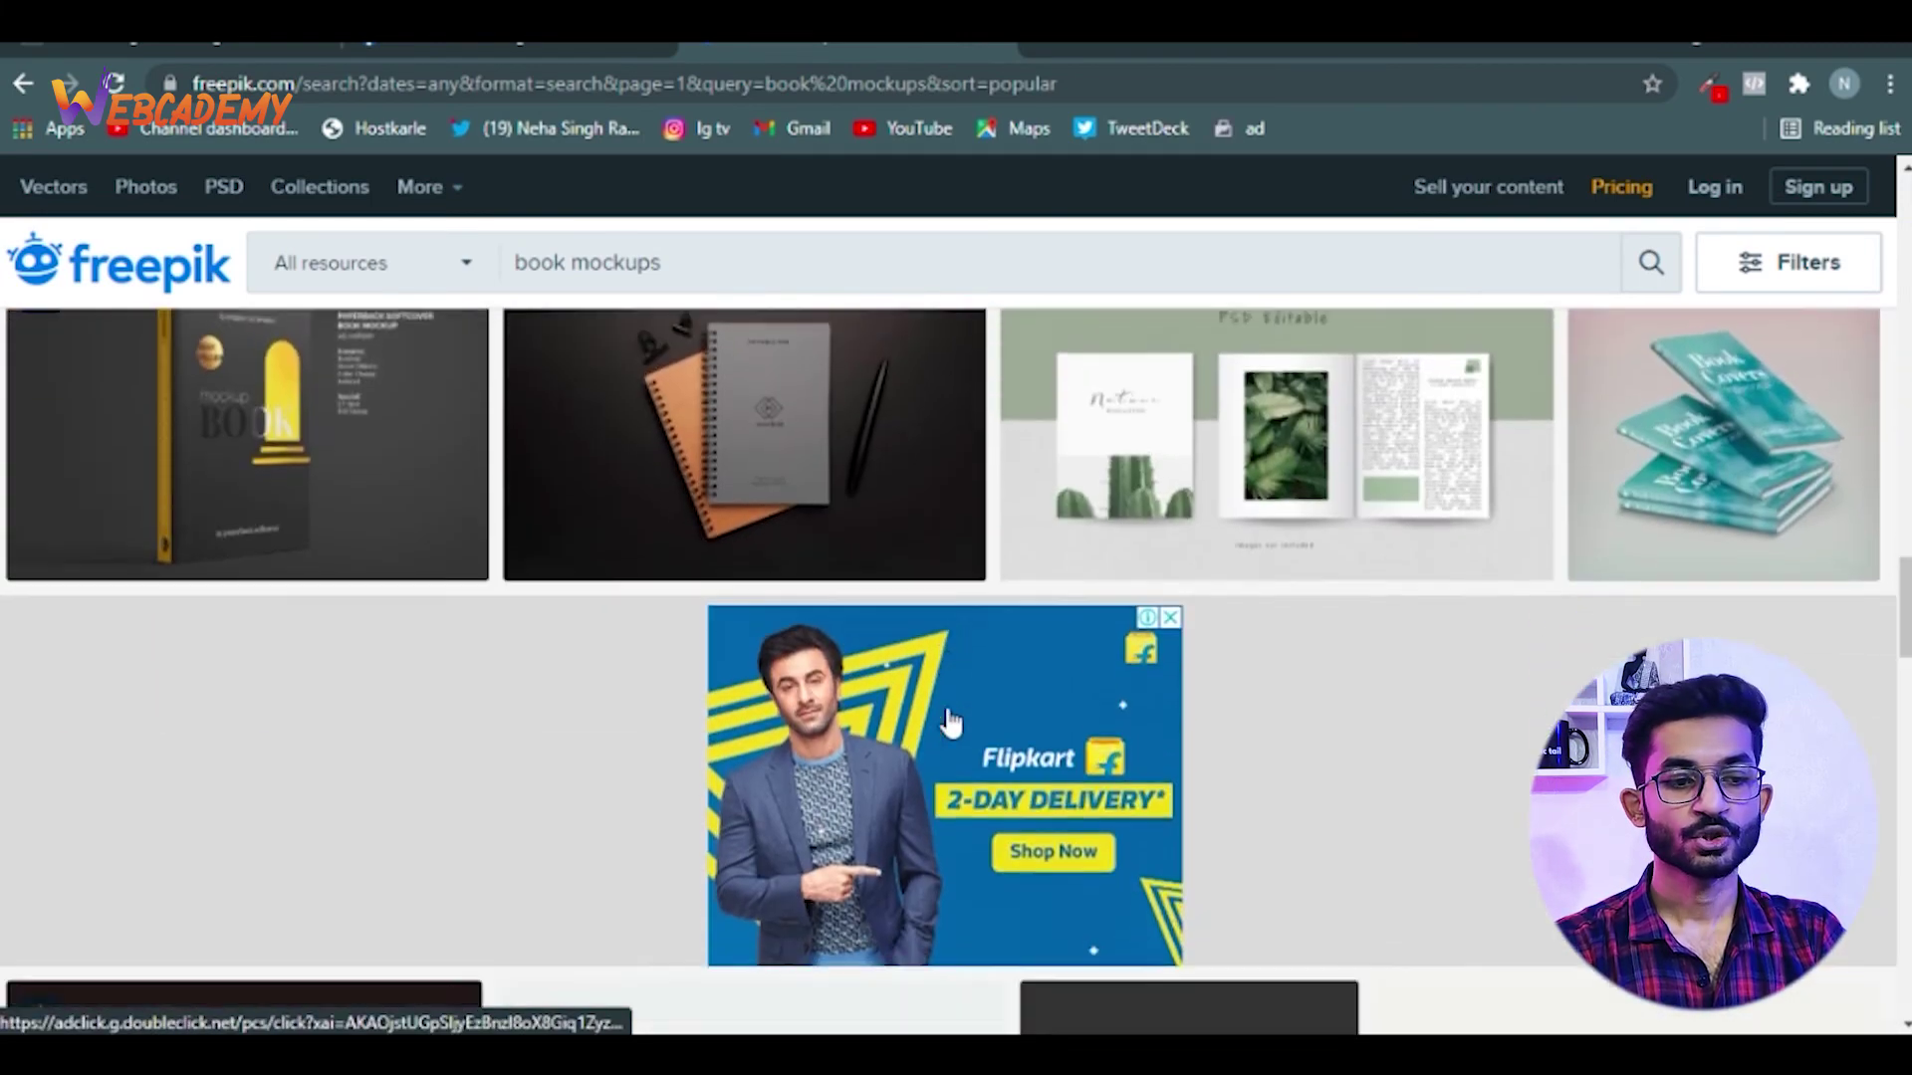
{"action": "scroll", "coordinate": [950, 719], "scroll_direction": "up", "scroll_amount": 5}
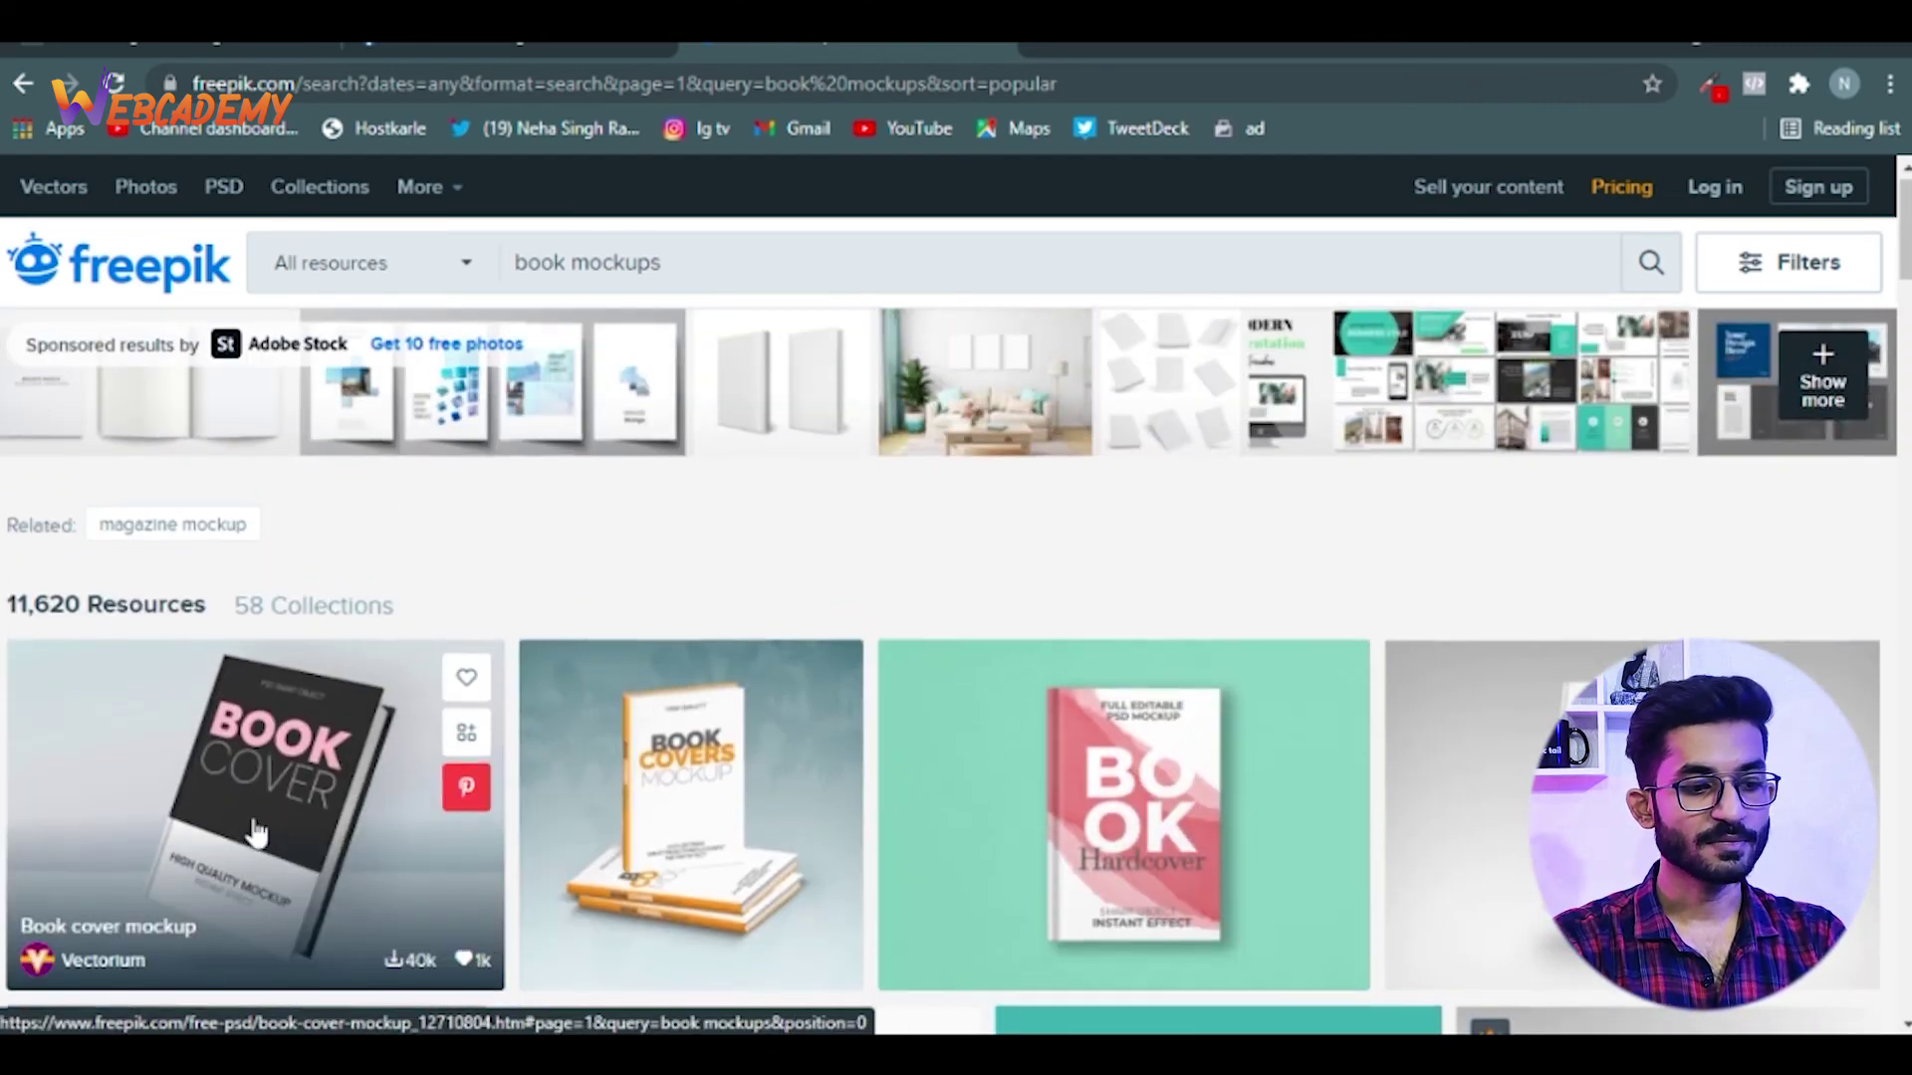
Switch back to Ads Manager and examine the Traffic test ad's format, media, primary text, headline, description, destination and website URL fields
{"action": "scroll", "coordinate": [244, 714], "scroll_direction": "down", "scroll_amount": 1}
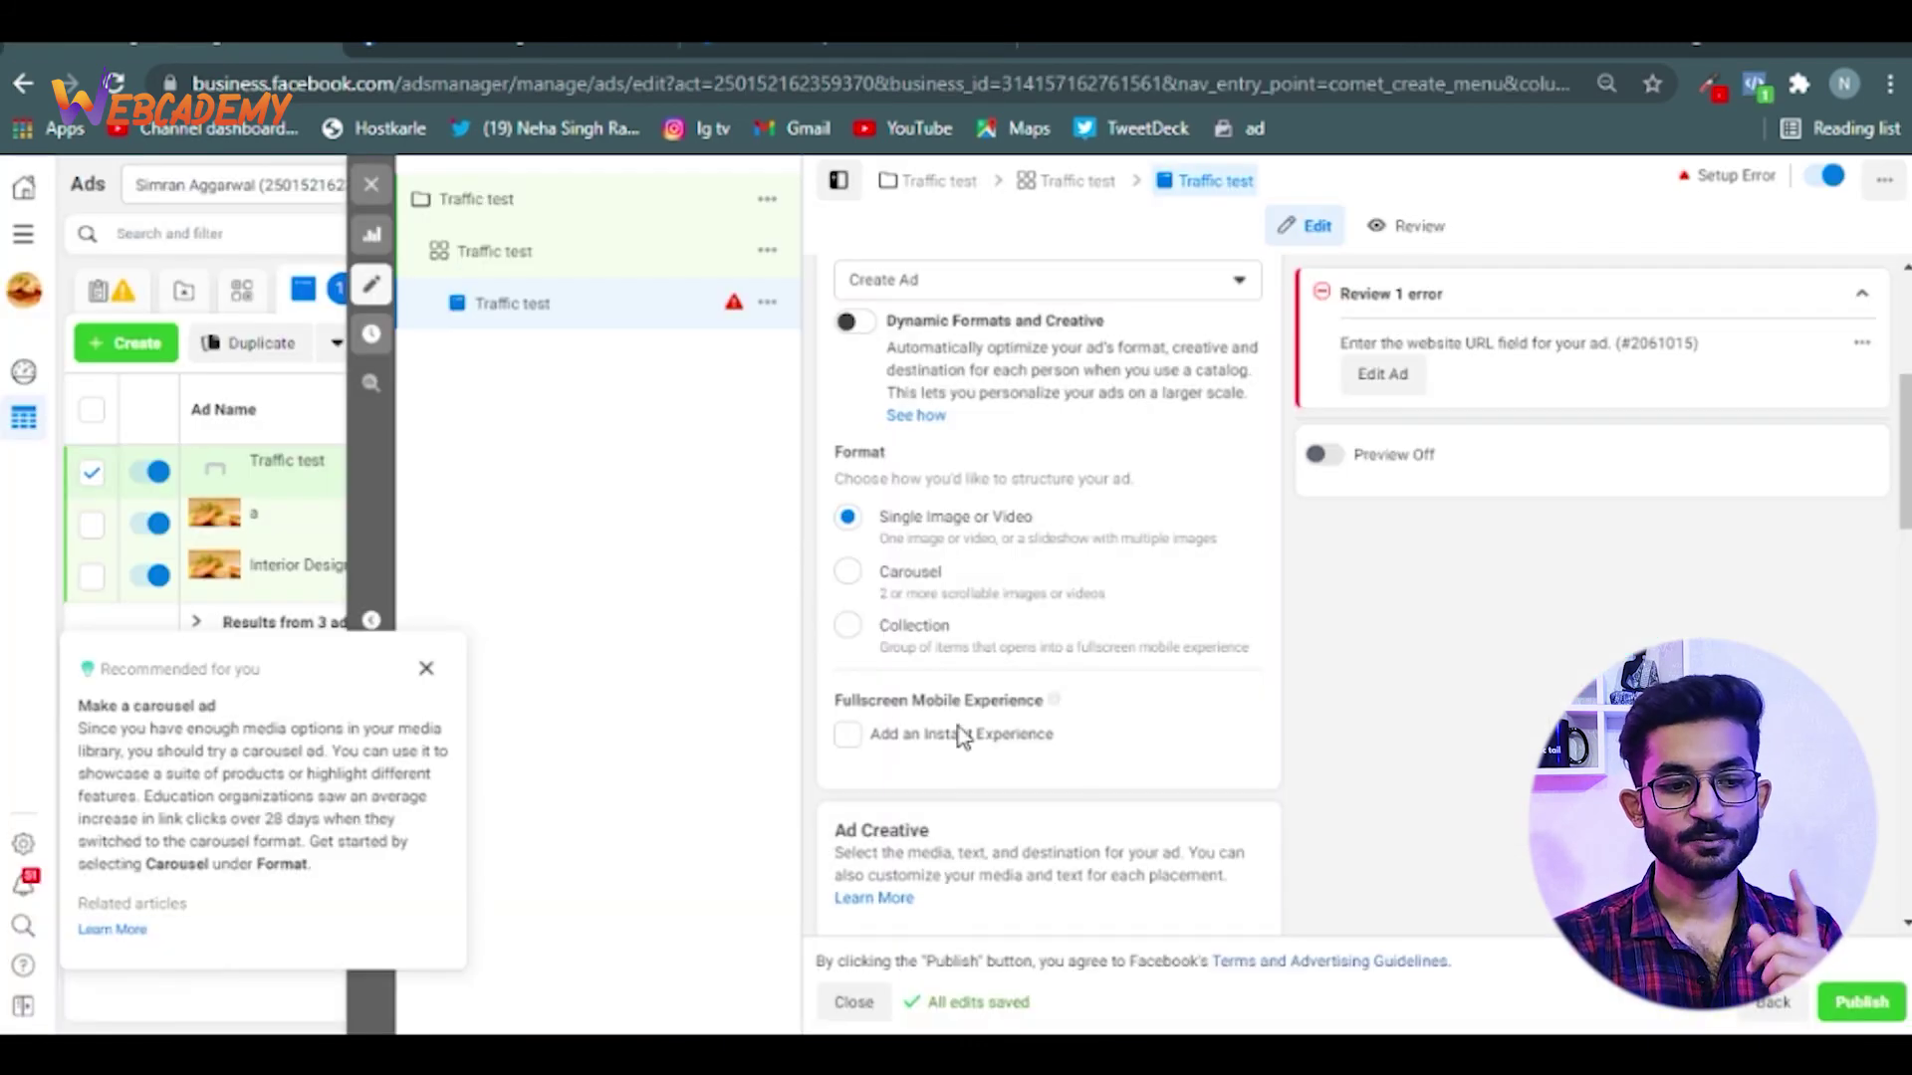
{"action": "scroll", "coordinate": [961, 739], "scroll_direction": "down", "scroll_amount": 4}
{"action": "left_click", "coordinate": [1049, 674]}
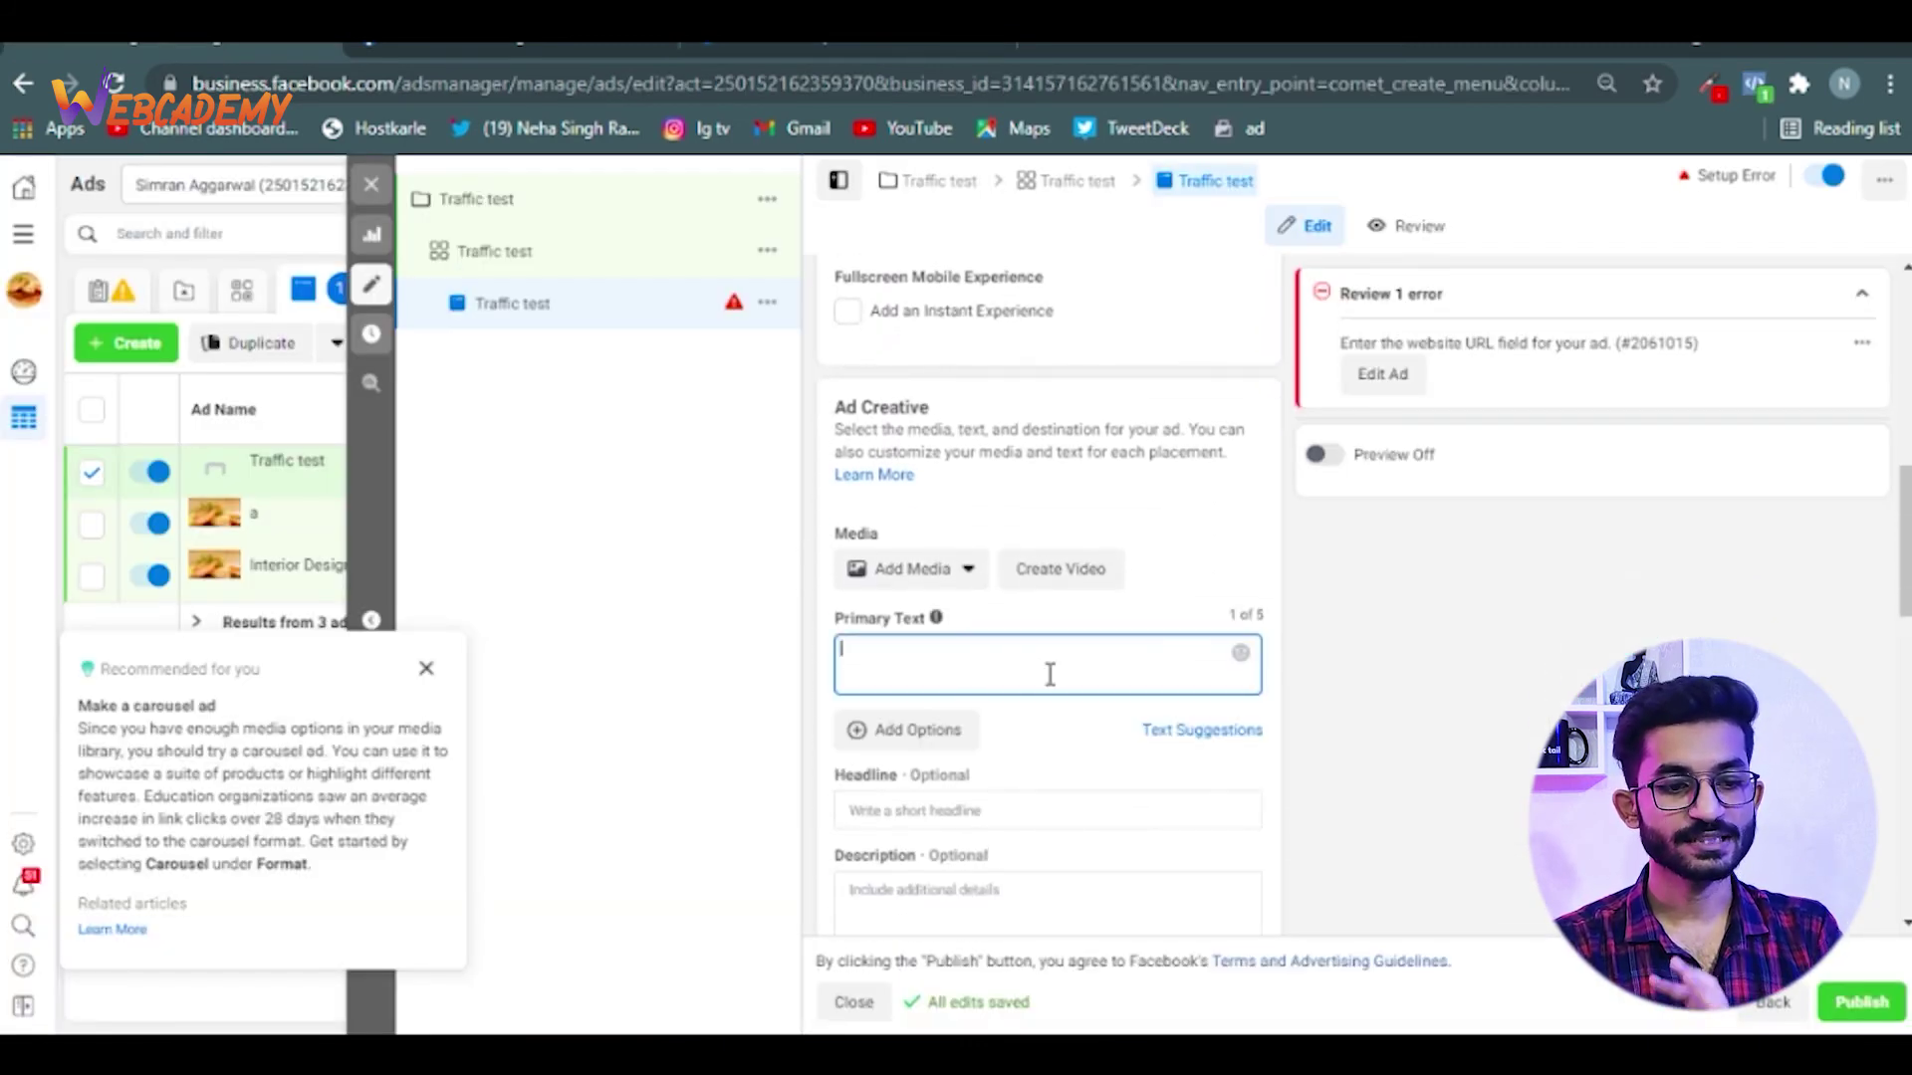
{"action": "scroll", "coordinate": [1050, 674], "scroll_direction": "down", "scroll_amount": 3}
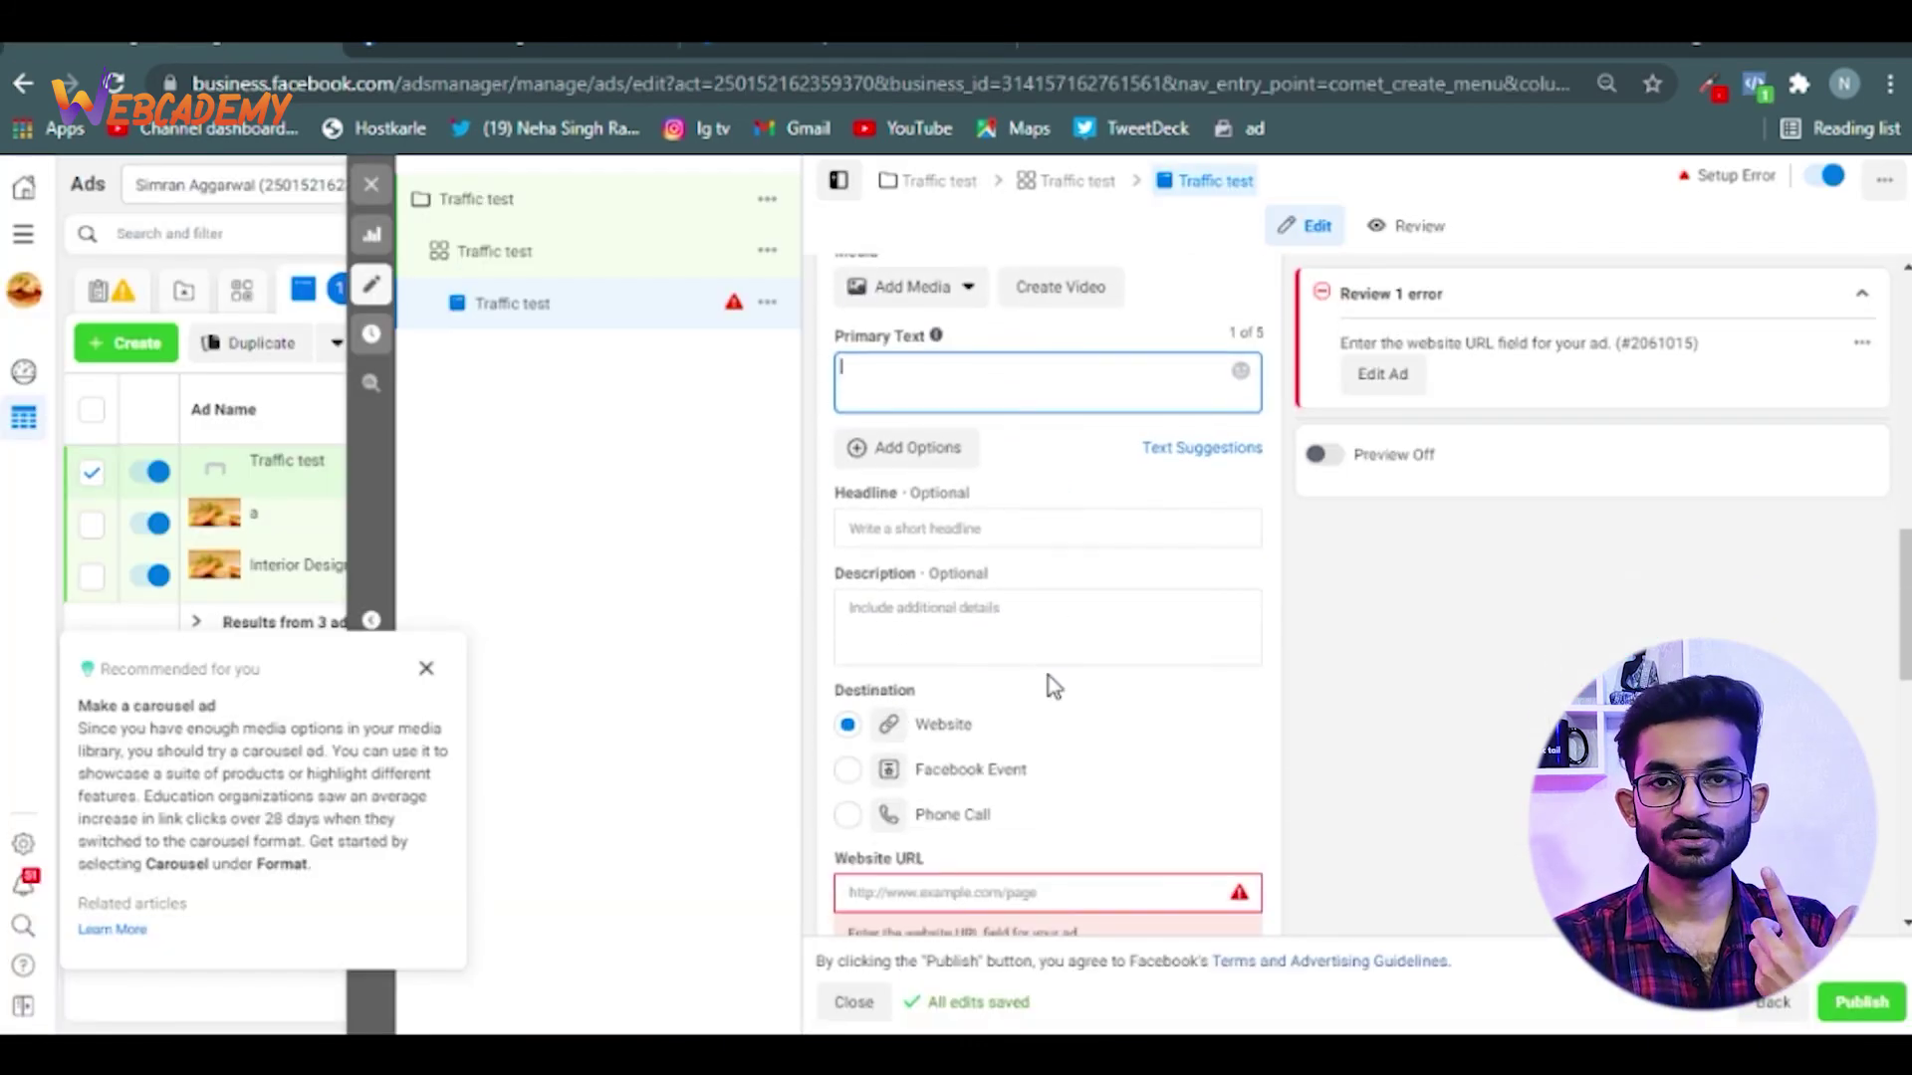
{"action": "scroll", "coordinate": [1052, 685], "scroll_direction": "down", "scroll_amount": 2}
{"action": "scroll", "coordinate": [934, 690], "scroll_direction": "down", "scroll_amount": 2}
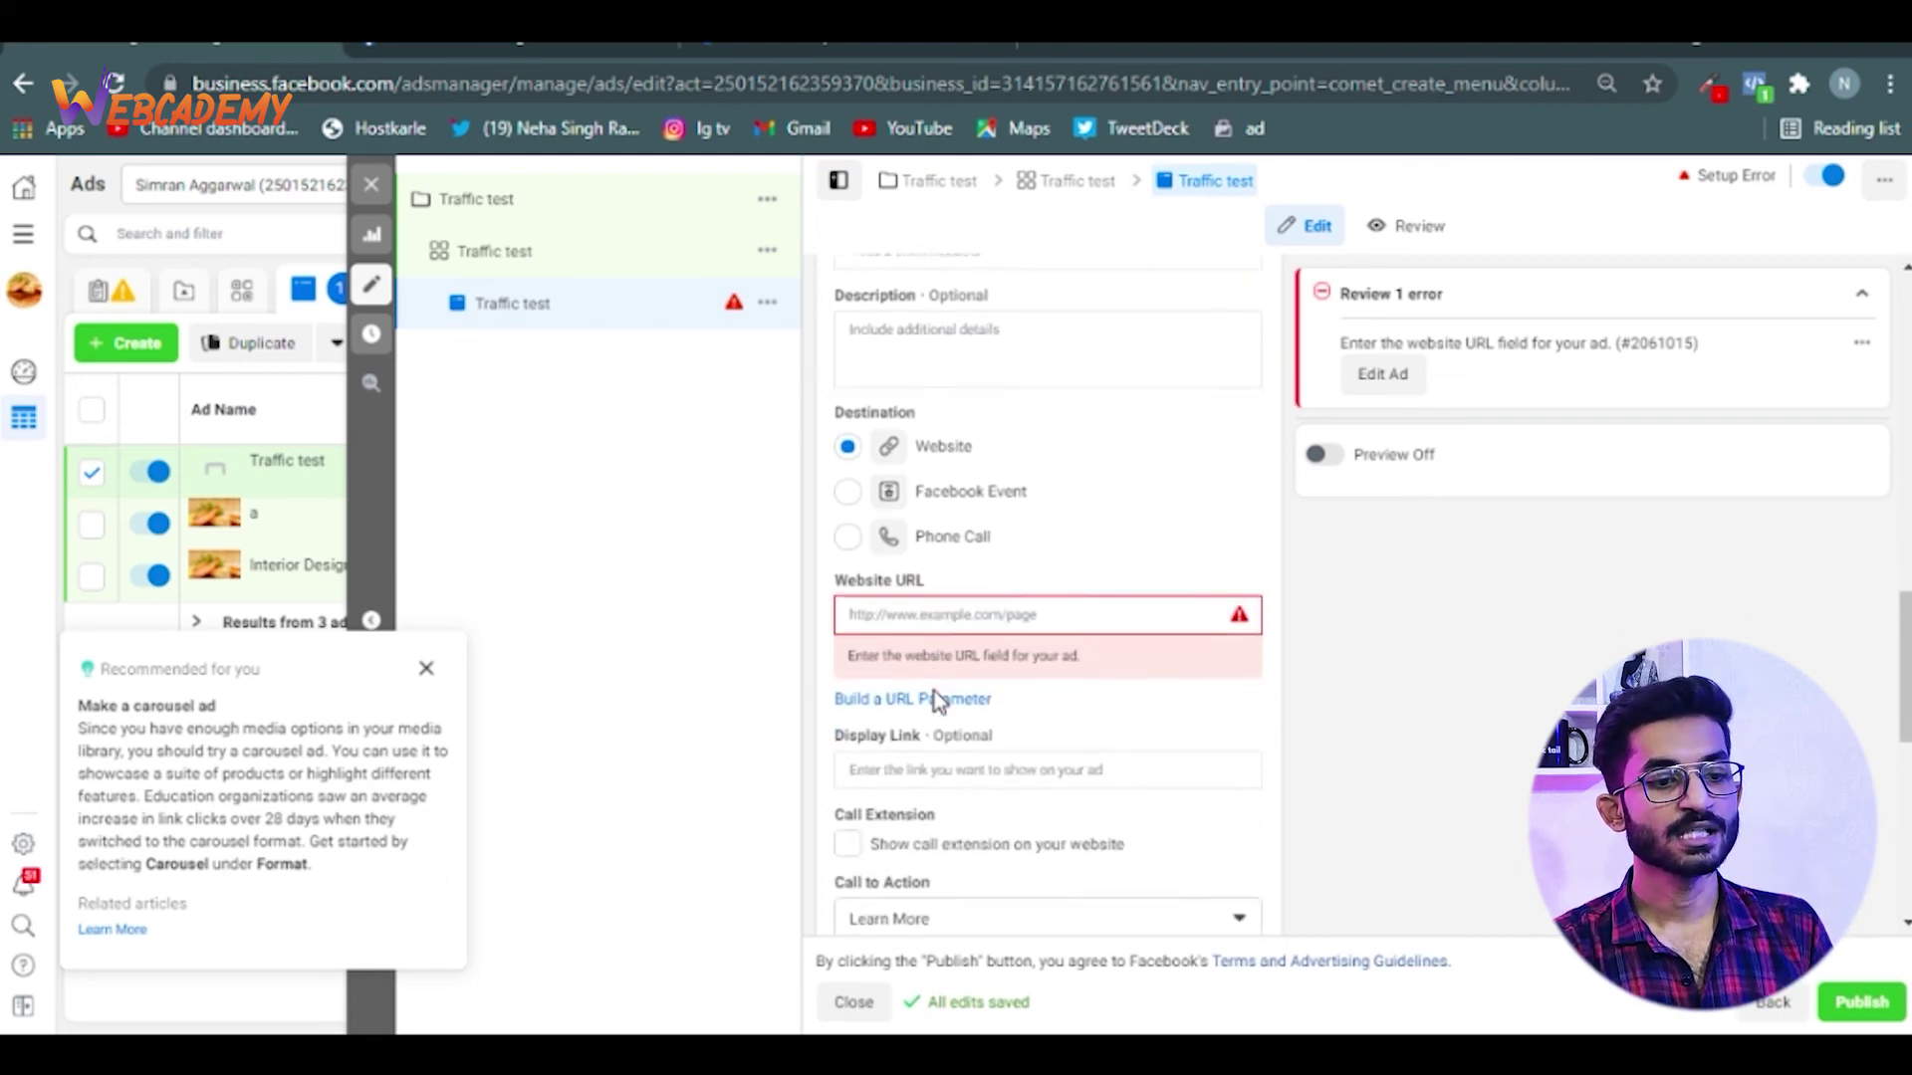
{"action": "left_click", "coordinate": [900, 611]}
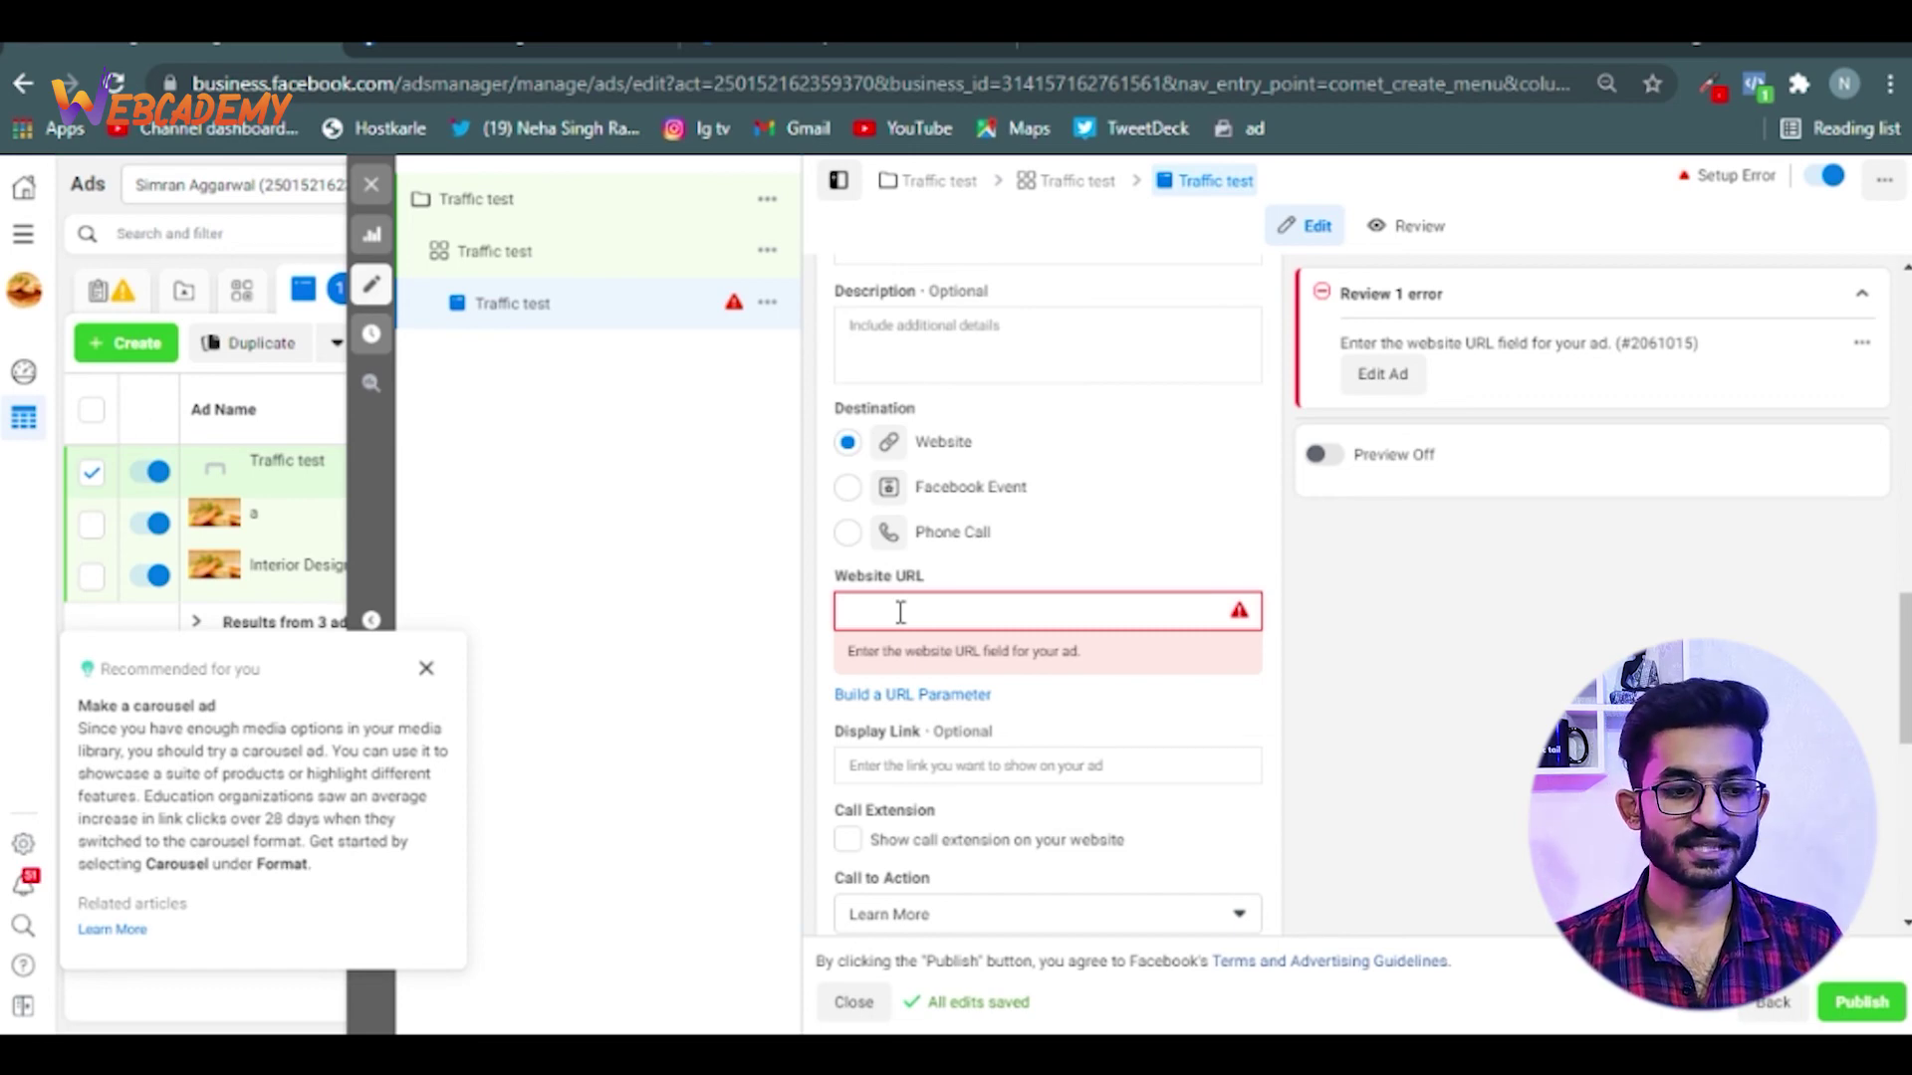
Set the Traffic test ad's call to action to Download and reopen the call-to-action choices
{"action": "scroll", "coordinate": [900, 611], "scroll_direction": "down", "scroll_amount": 5}
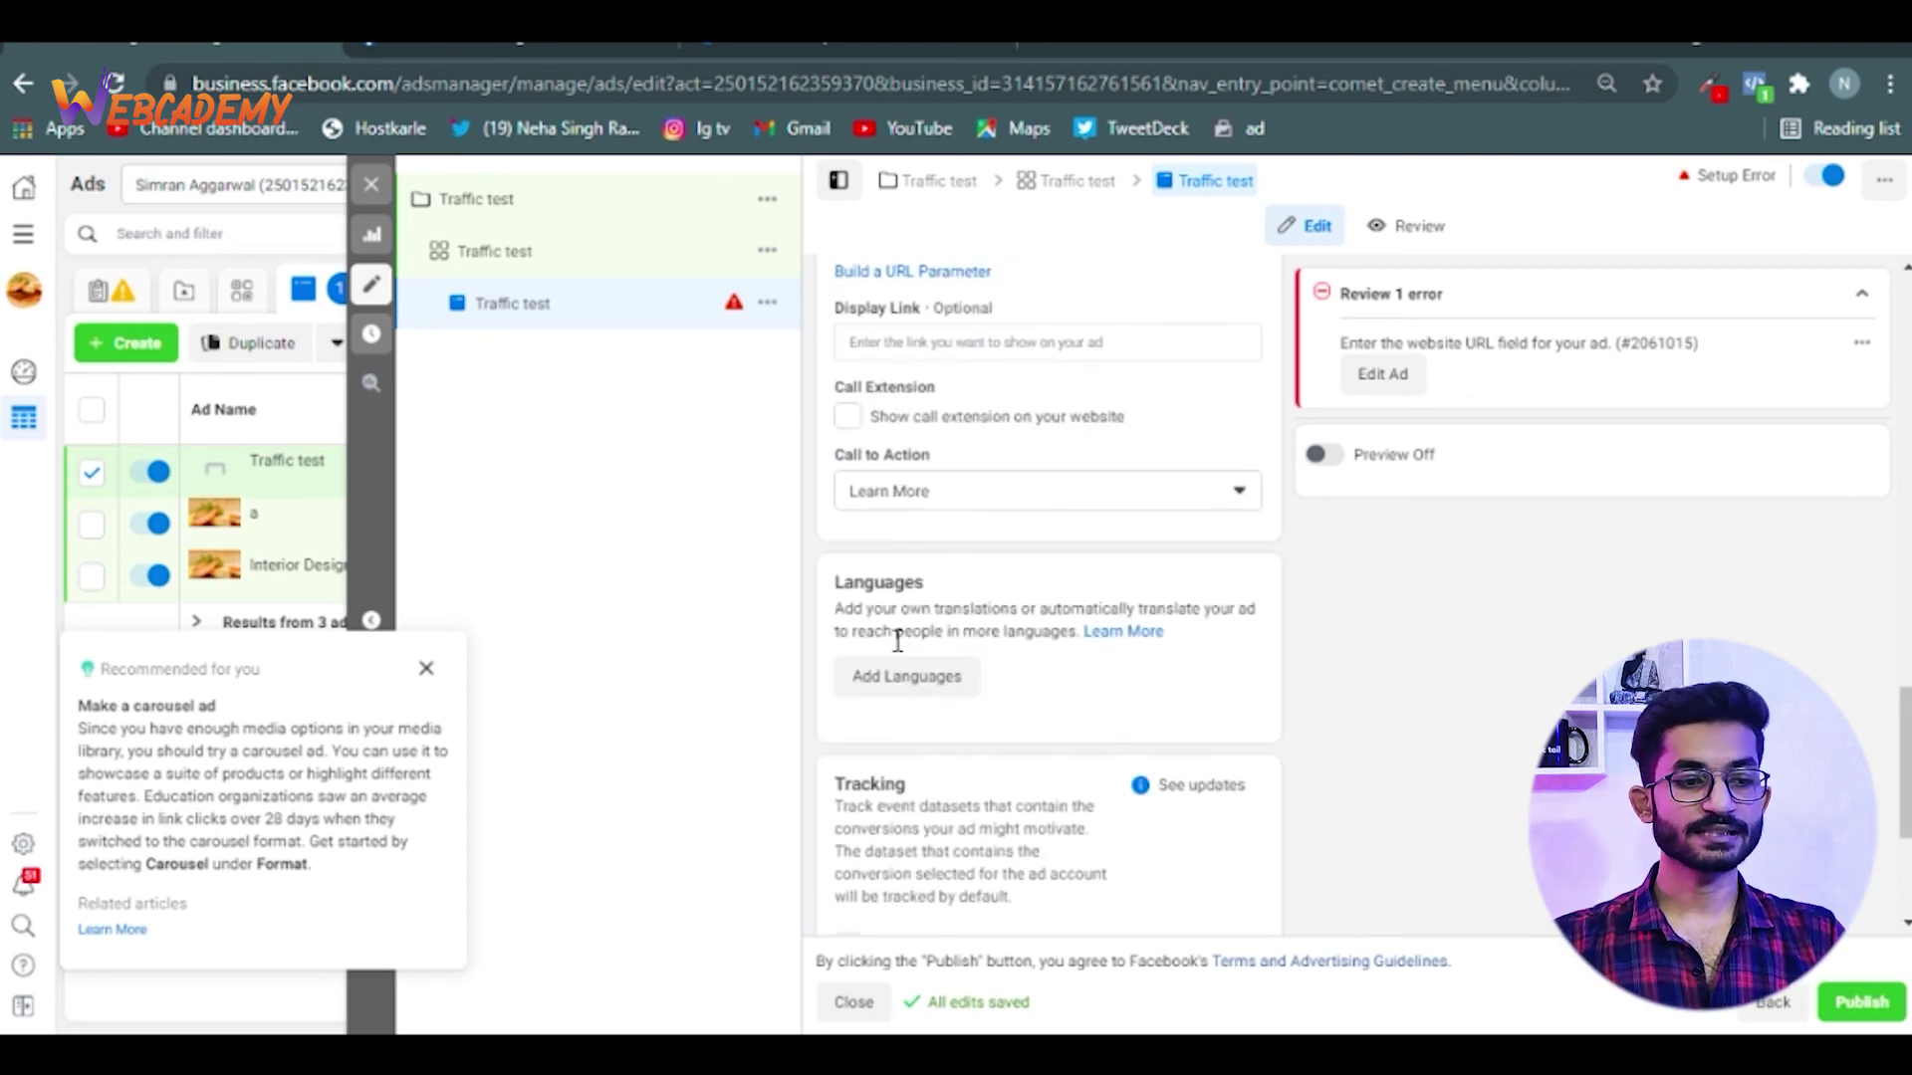
{"action": "left_click", "coordinate": [948, 493]}
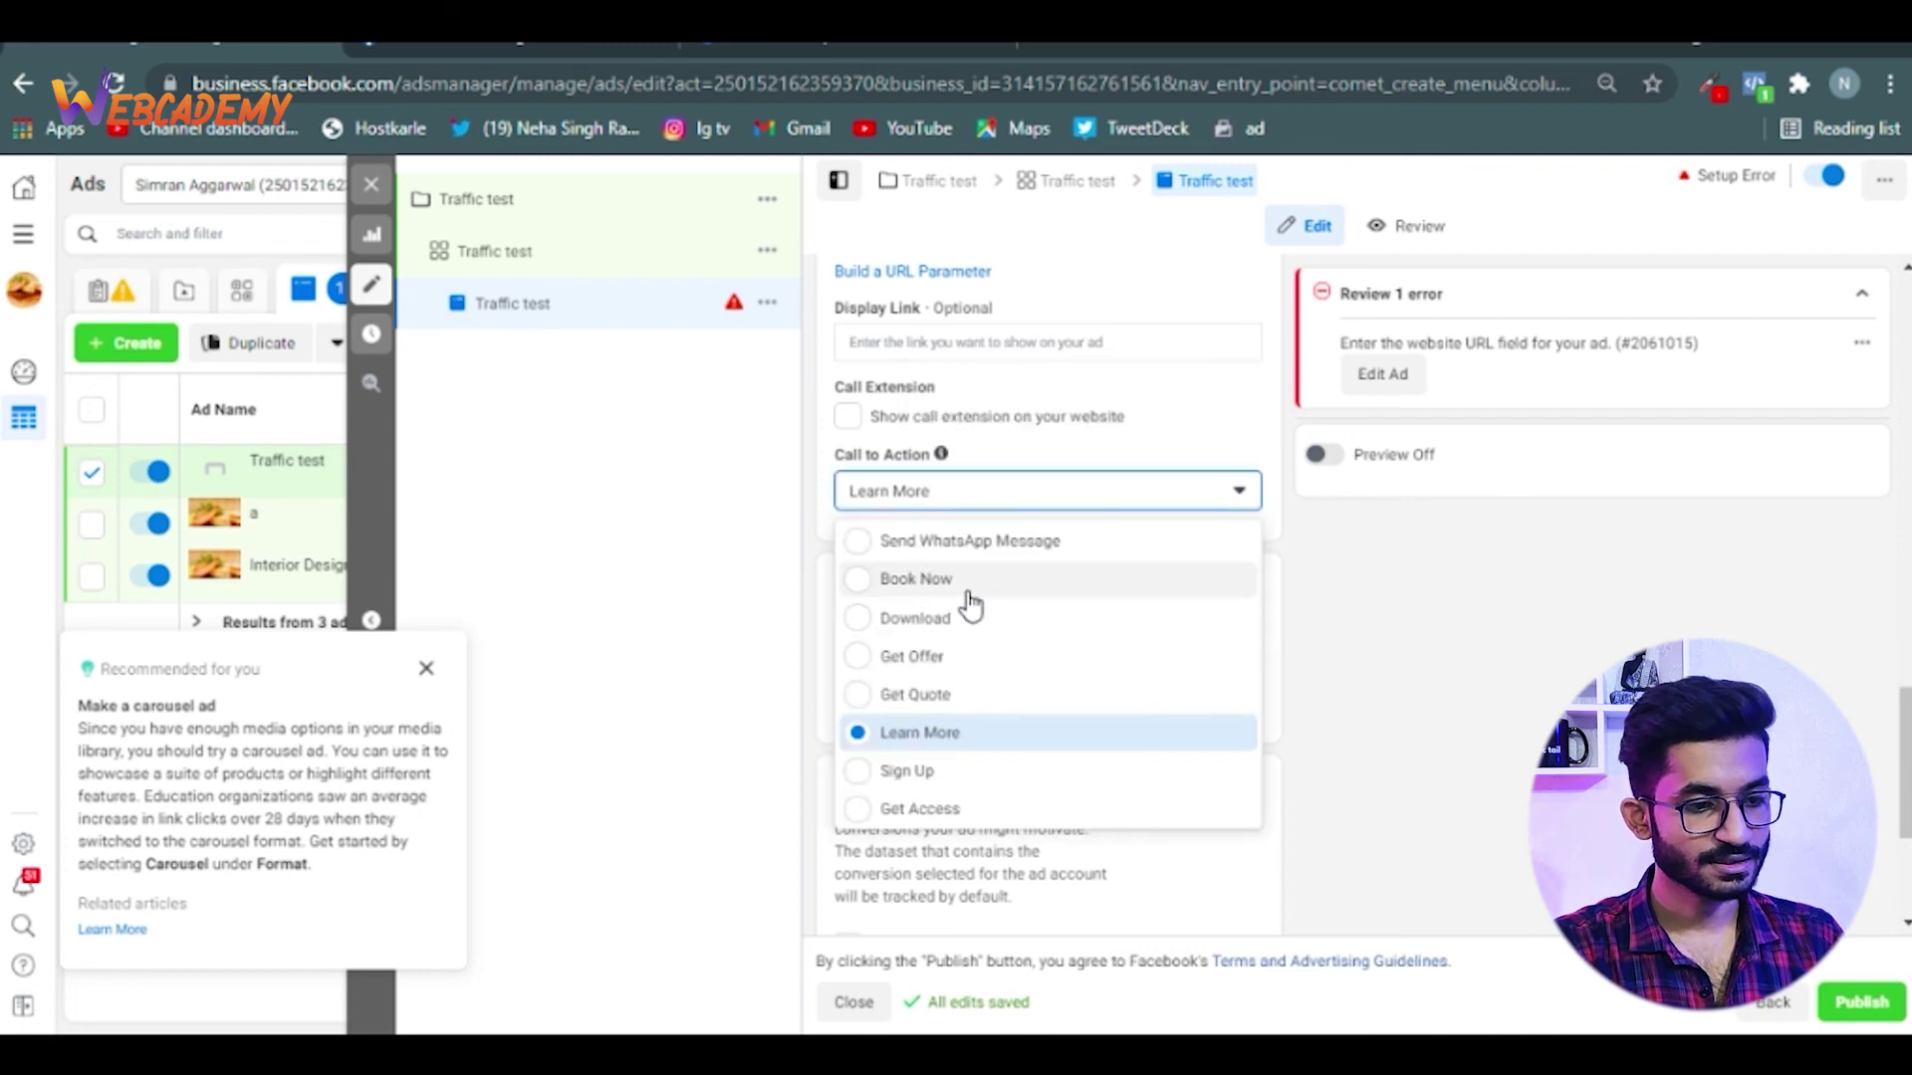
{"action": "left_click", "coordinate": [965, 627]}
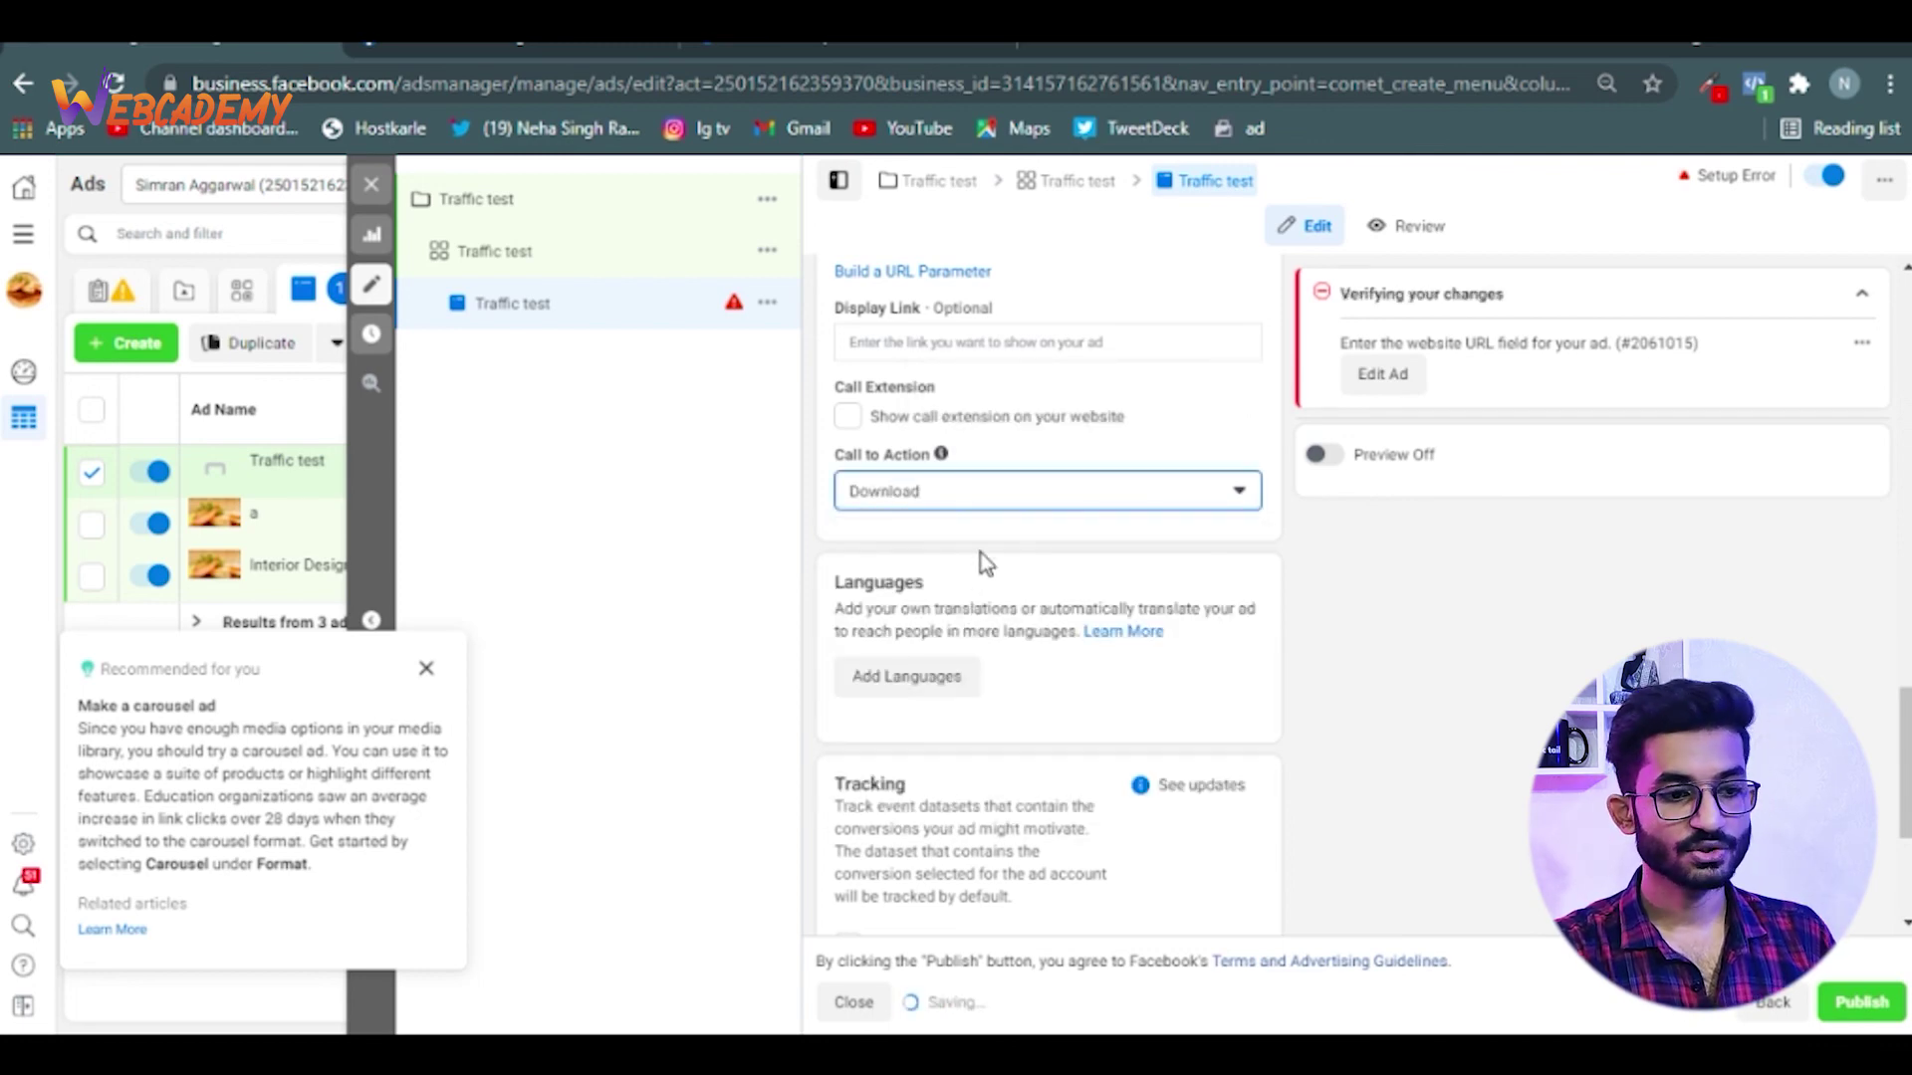
{"action": "left_click", "coordinate": [1013, 497]}
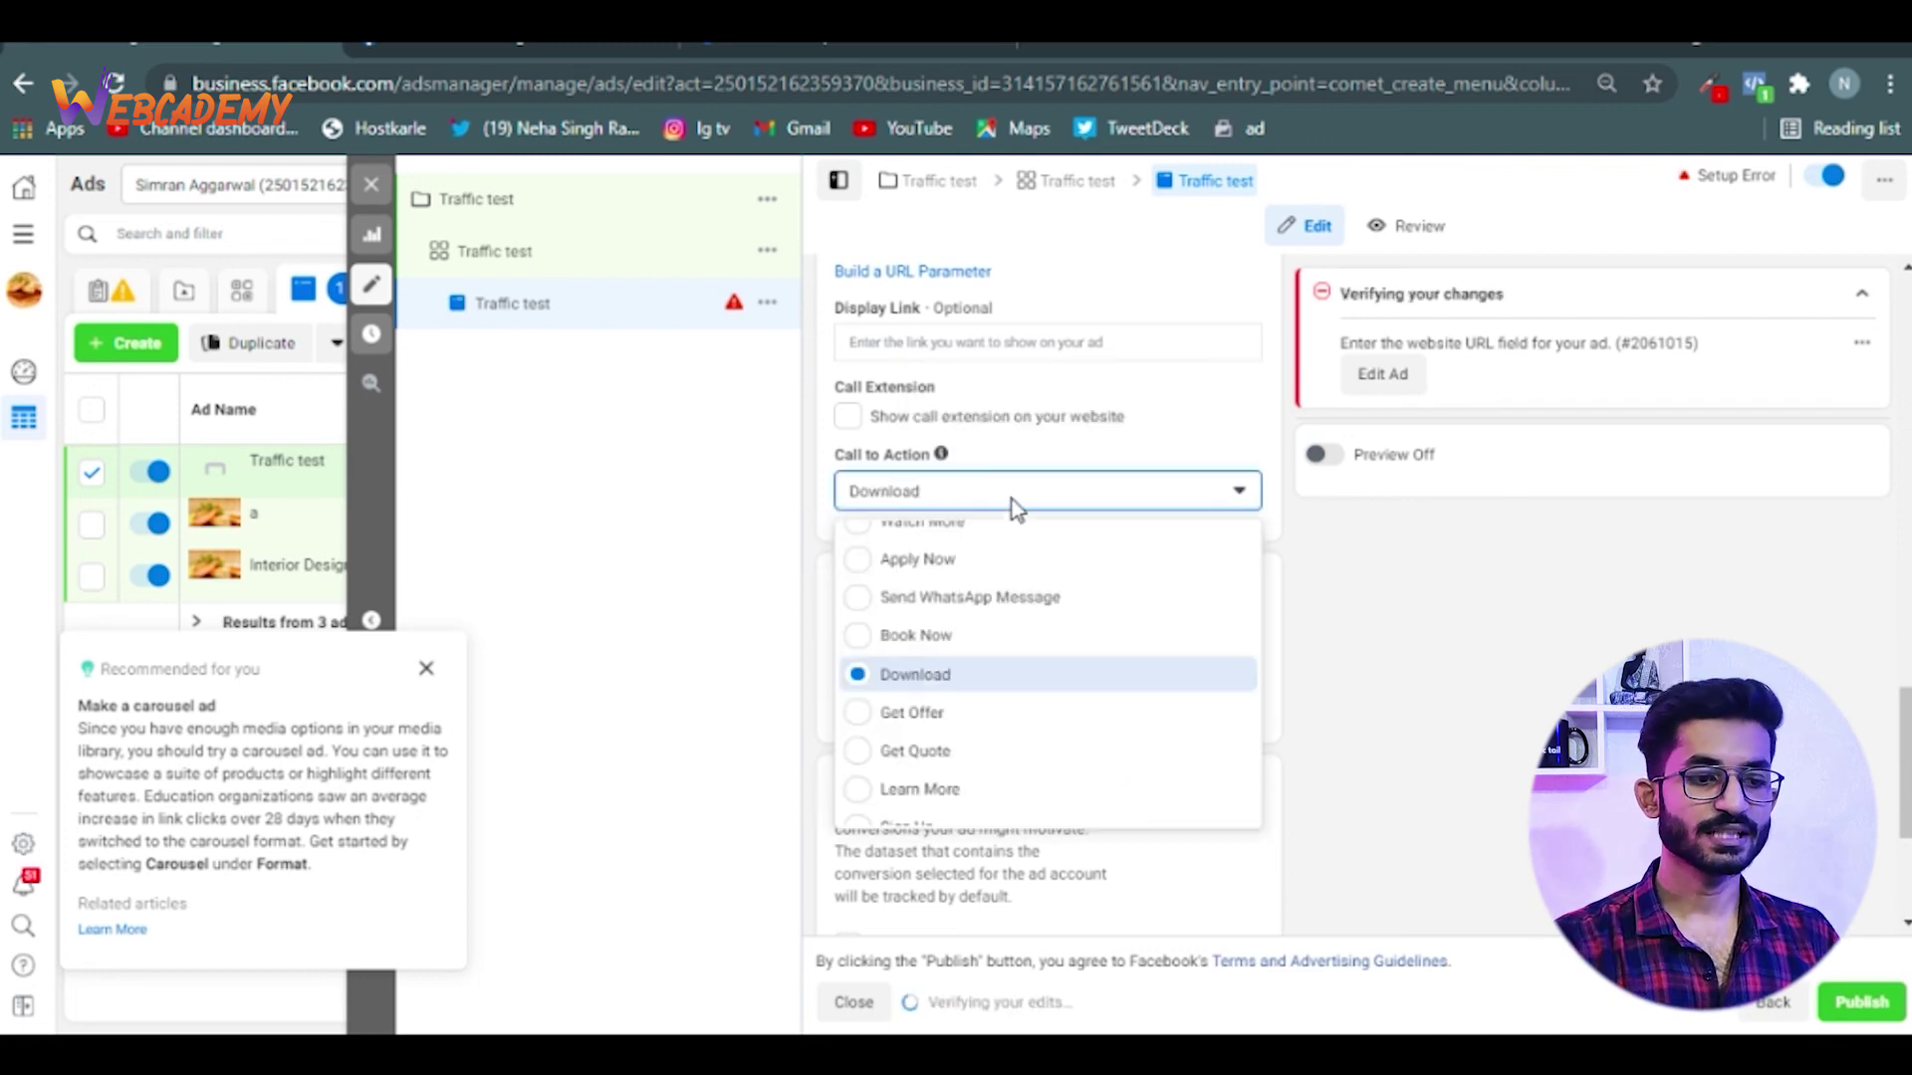